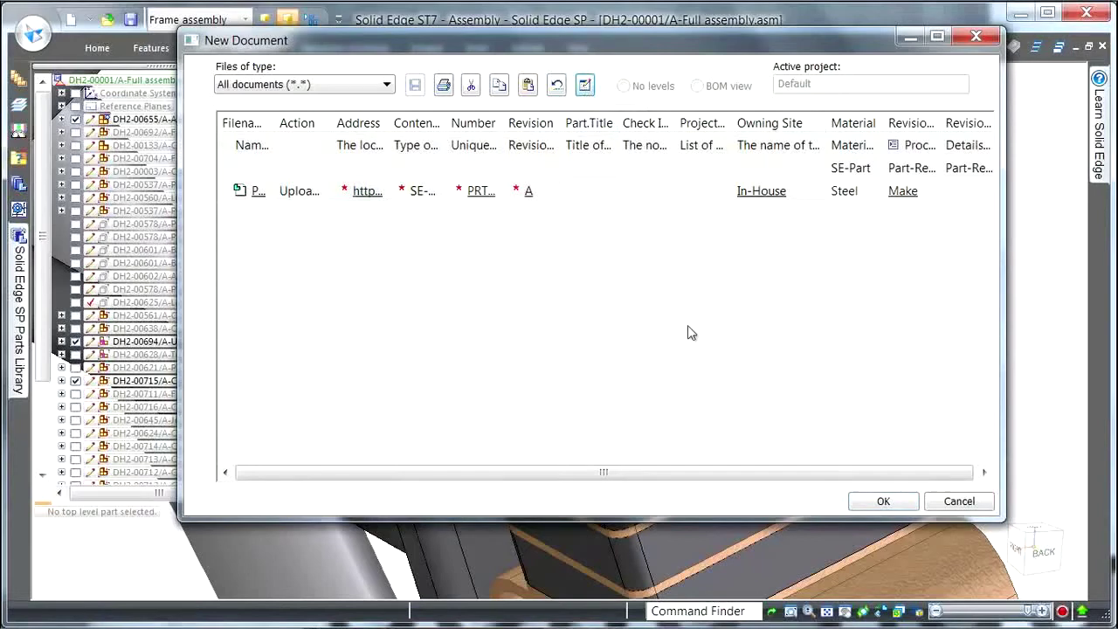
Create the new steel part PRT-00187 and model a box about 84 mm by 107 mm on it, extended back to the frame
click(885, 501)
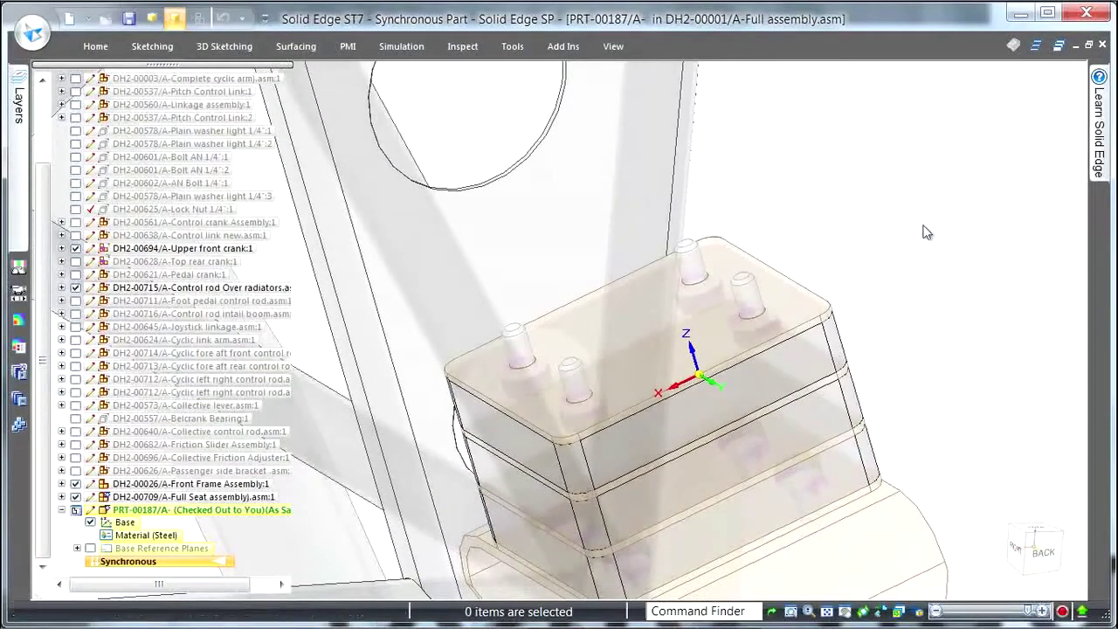
right_click(926, 232)
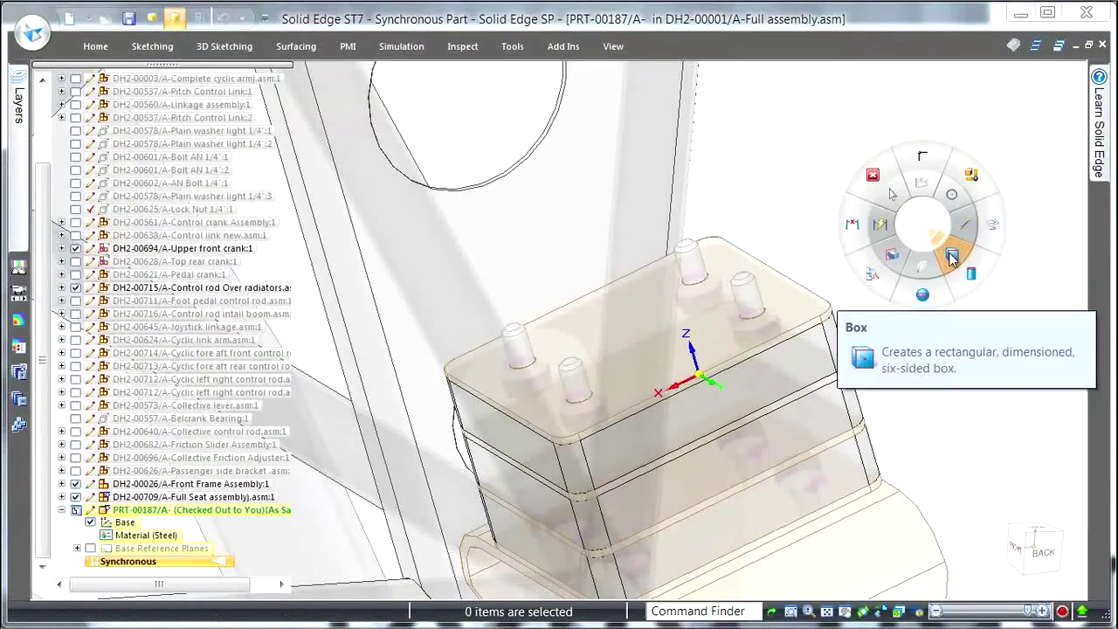
click(951, 258)
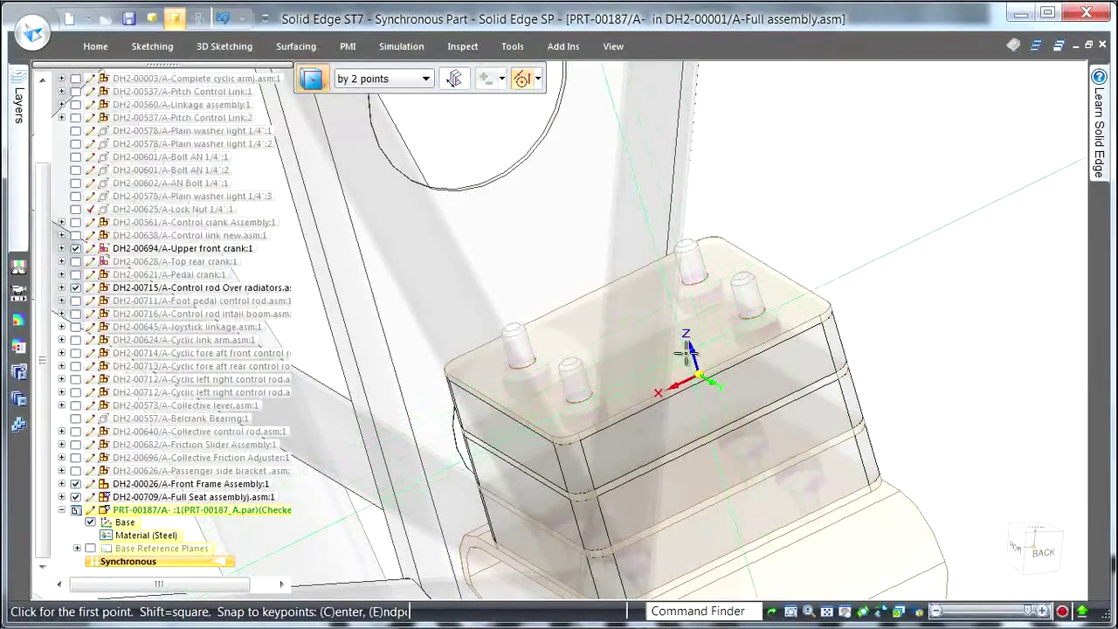
key(F3)
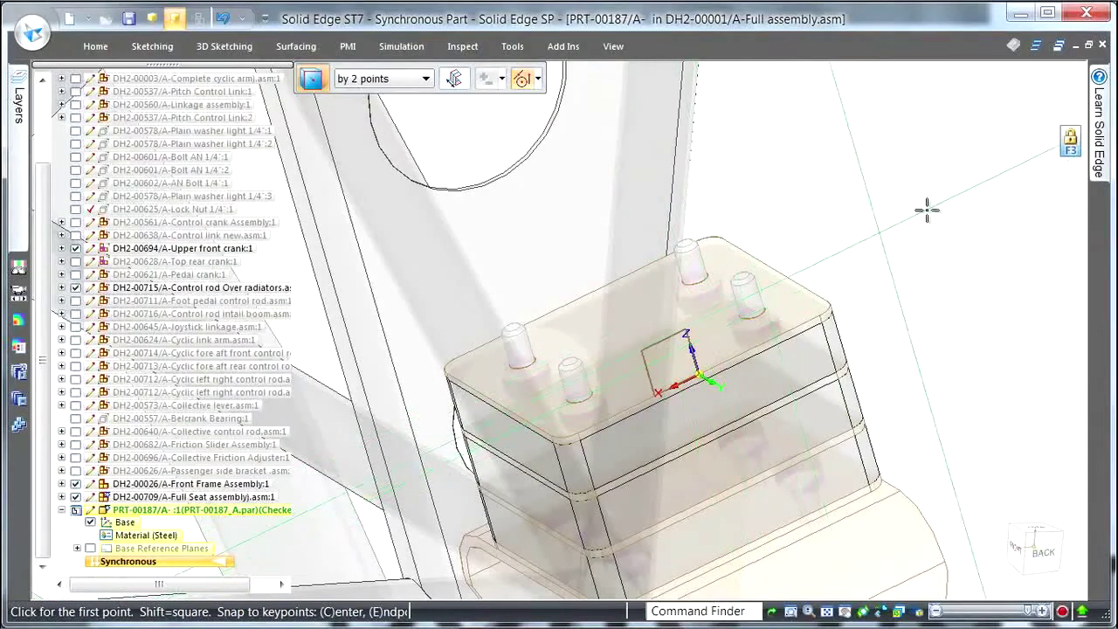
scroll(961, 200, up, 3)
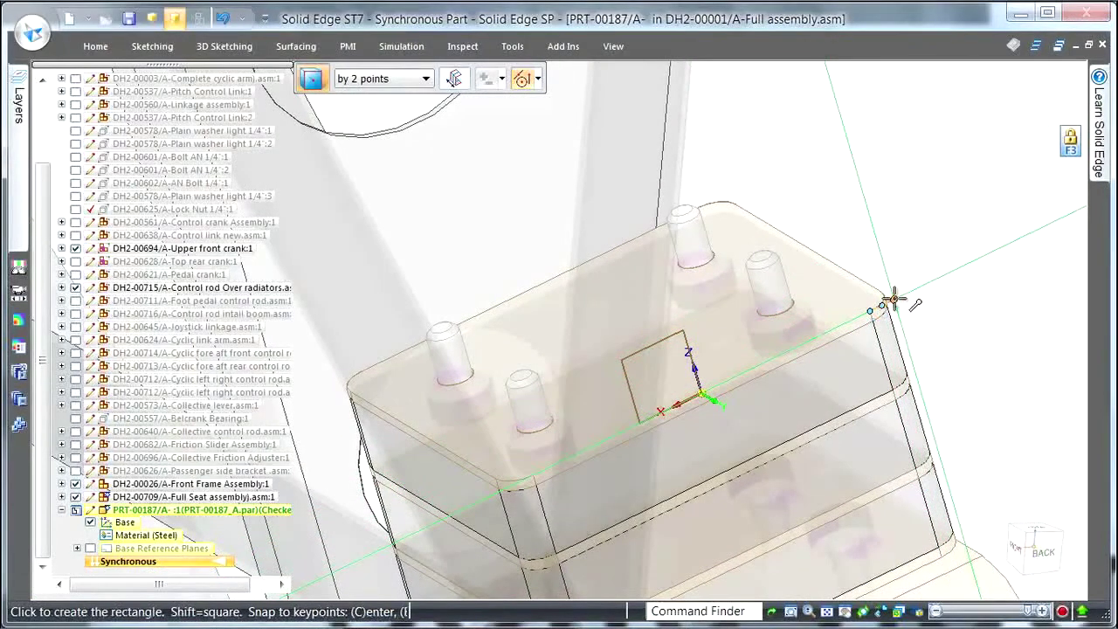
click(893, 300)
scroll(824, 169, down, 2)
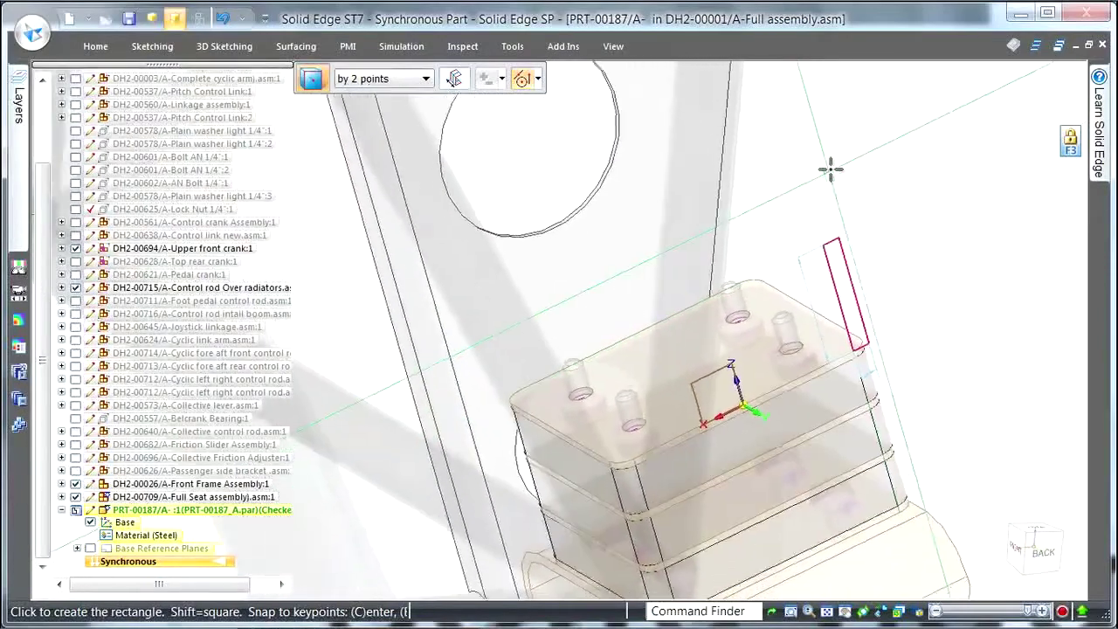
scroll(831, 170, down, 4)
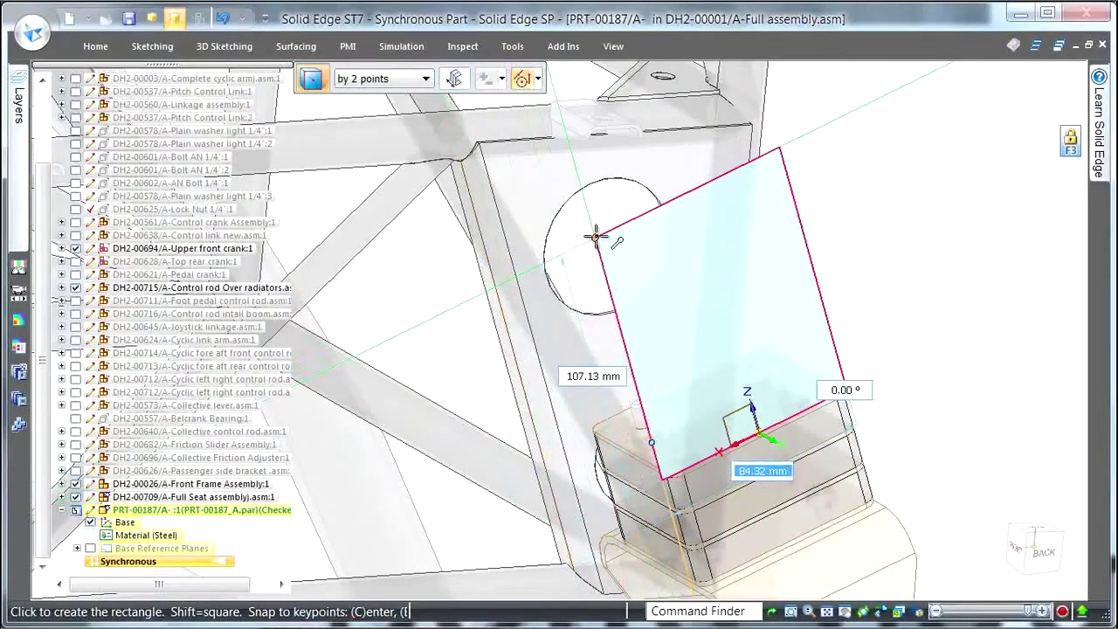
click(595, 237)
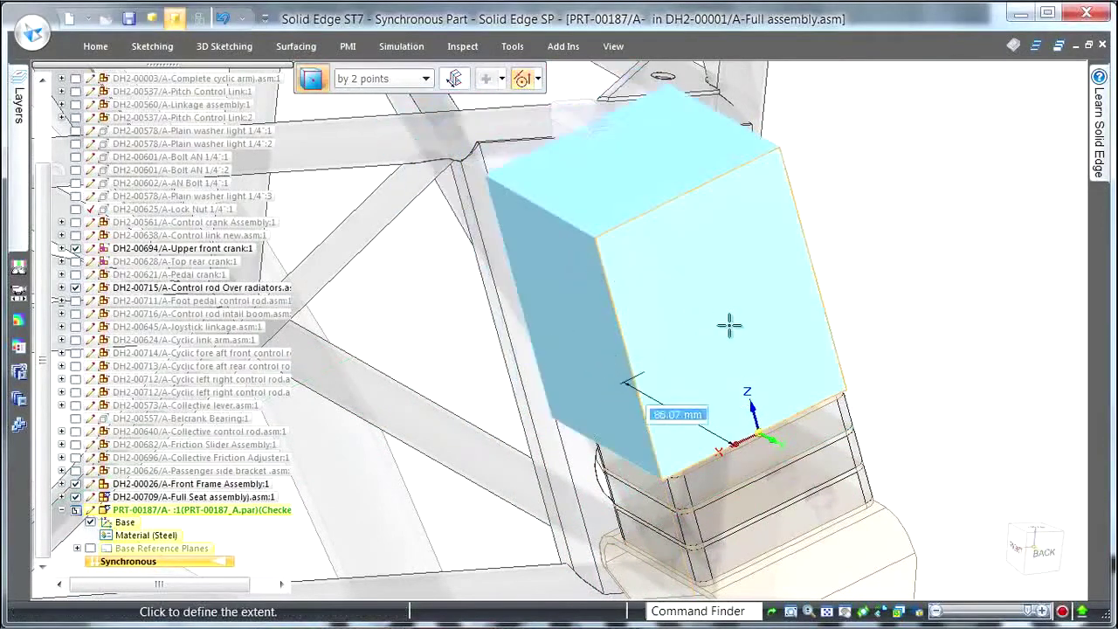
click(612, 481)
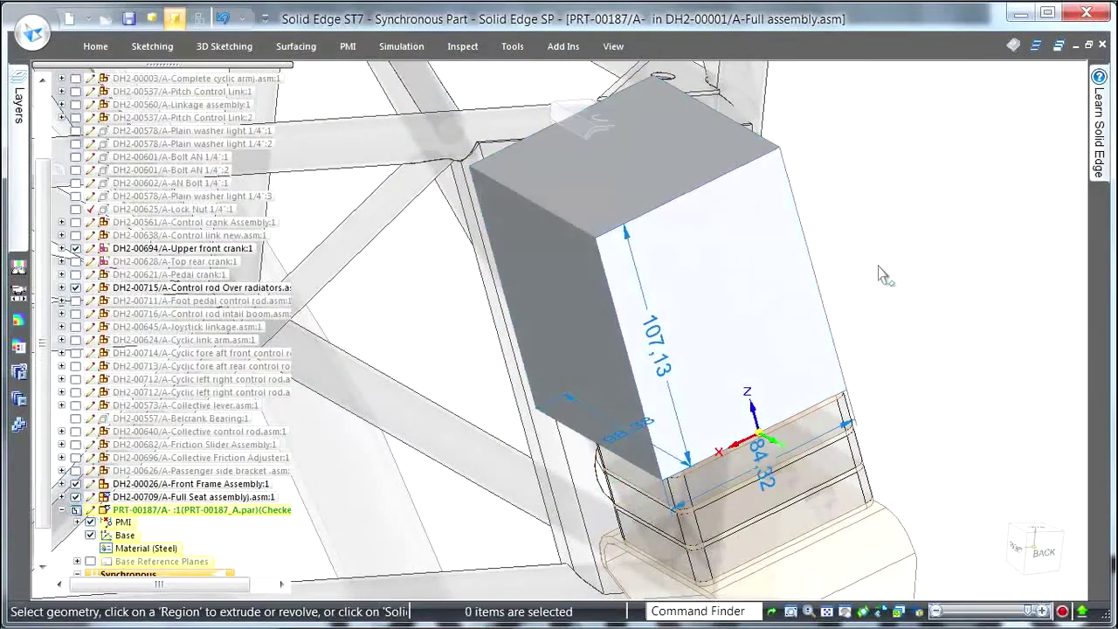
Rotate the box's top face by -40 degrees about its frame-side edge to make a sloped face
middle_drag(884, 275, 681, 253)
click(650, 251)
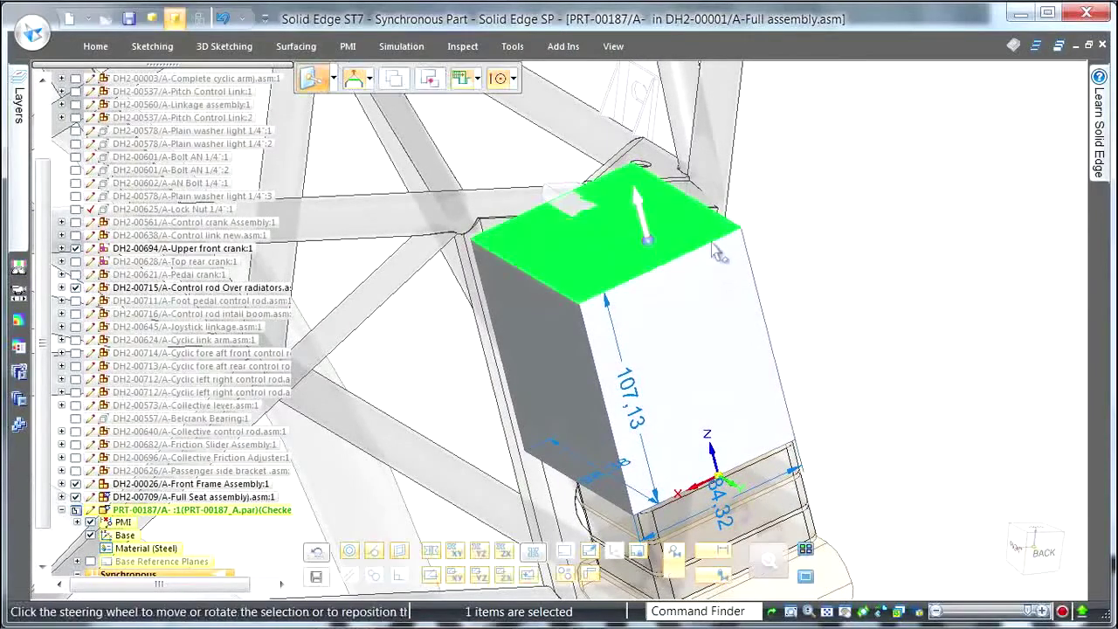
click(662, 242)
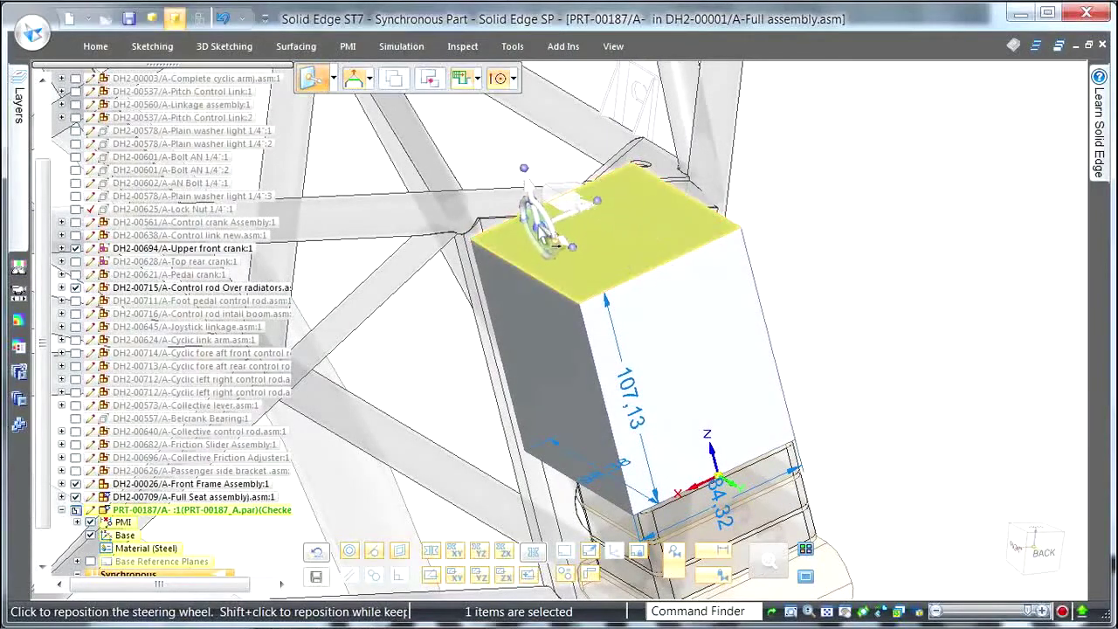
click(535, 218)
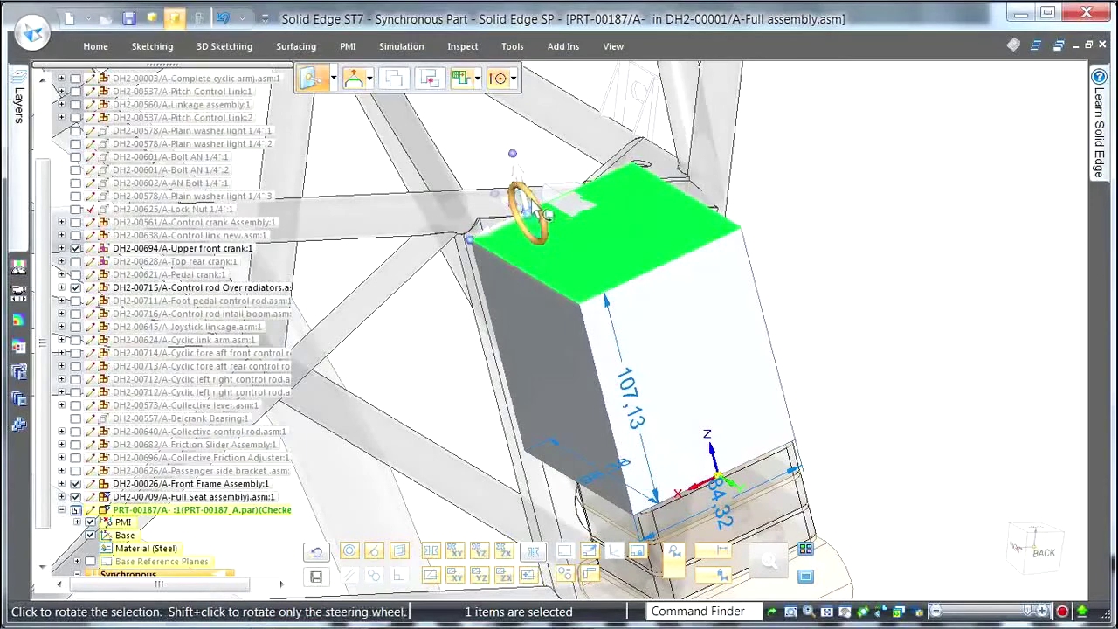
click(543, 215)
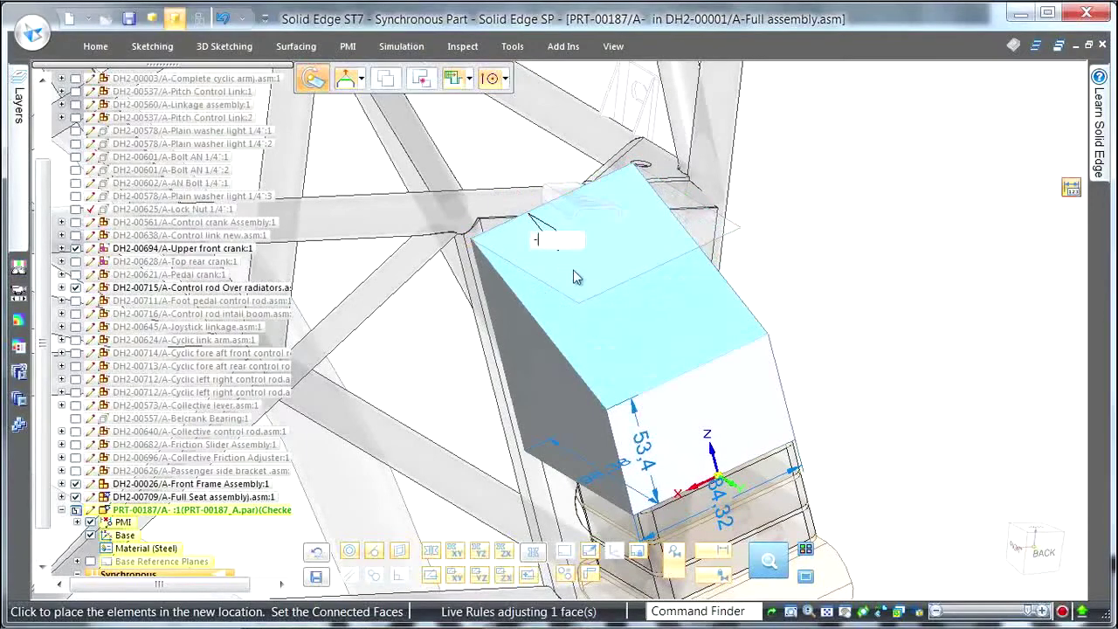
text(-40)
key(Return)
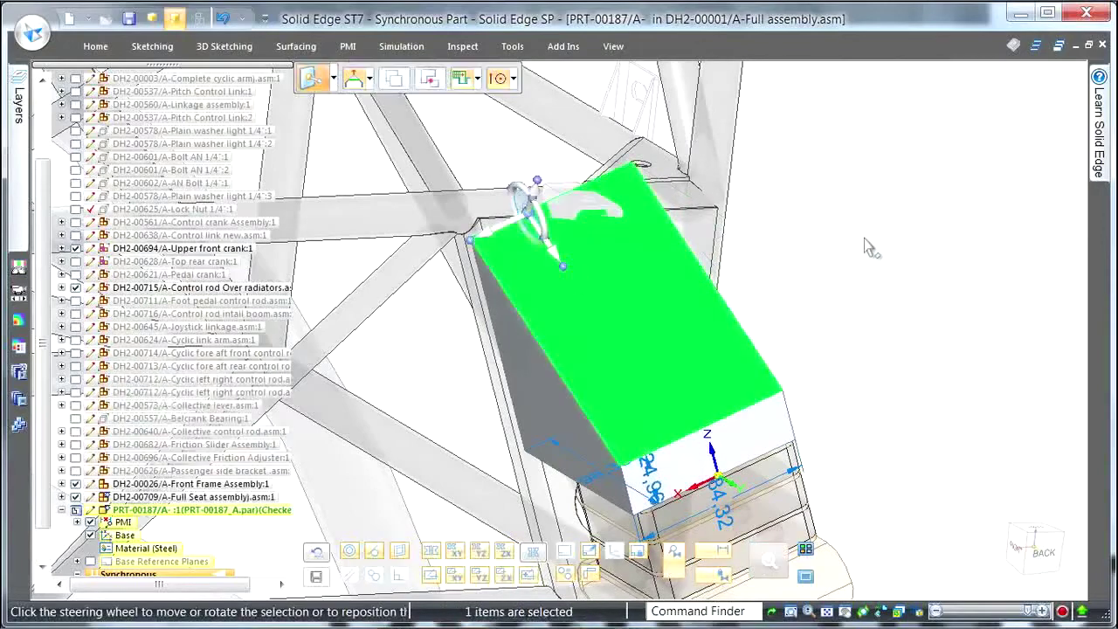
key(Escape)
Relate the box's narrow side face coplanar to the second listed plane of the frame plate DH2-00370_A.psm
mouse_move(886, 225)
middle_down()
mouse_move(883, 215)
mouse_move(818, 242)
mouse_move(673, 216)
mouse_move(463, 113)
mouse_move(397, 48)
mouse_move(135, 54)
middle_up()
click(95, 47)
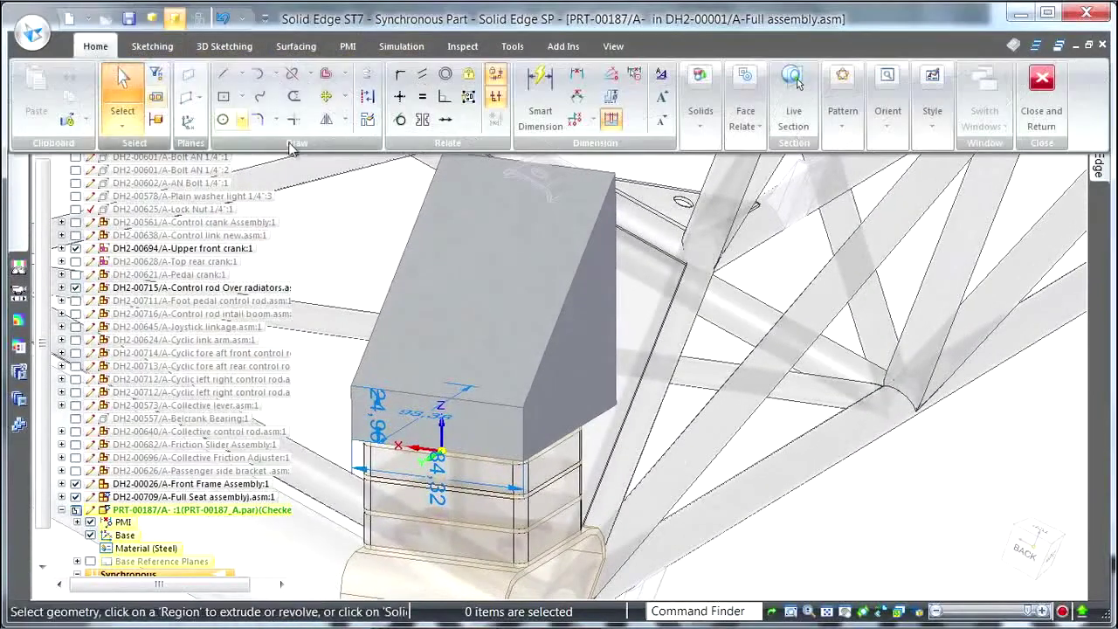
click(760, 129)
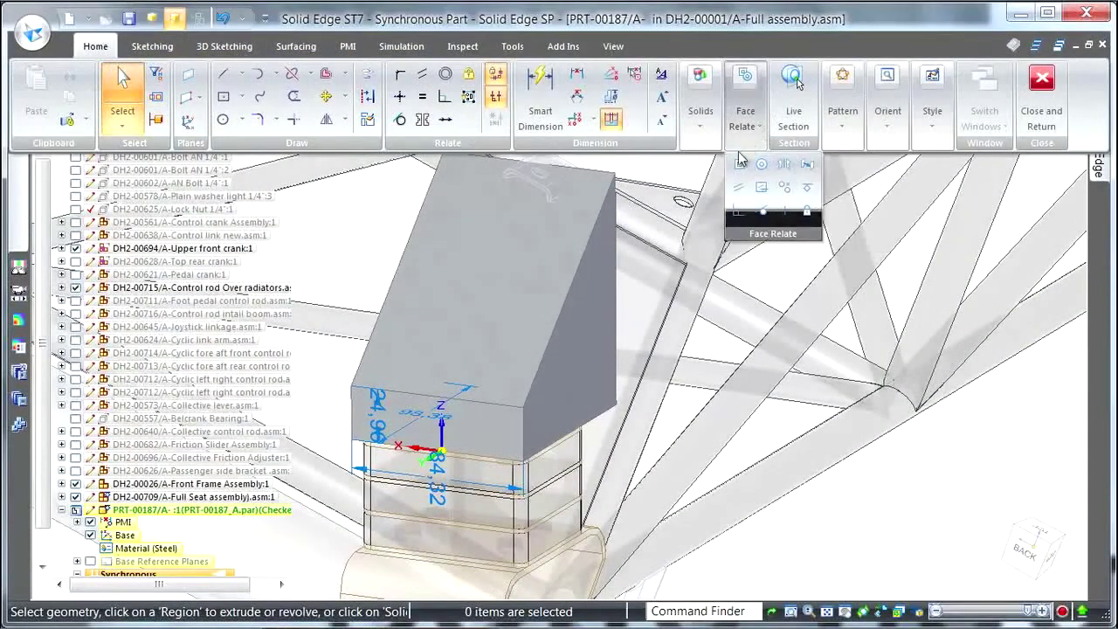
click(740, 164)
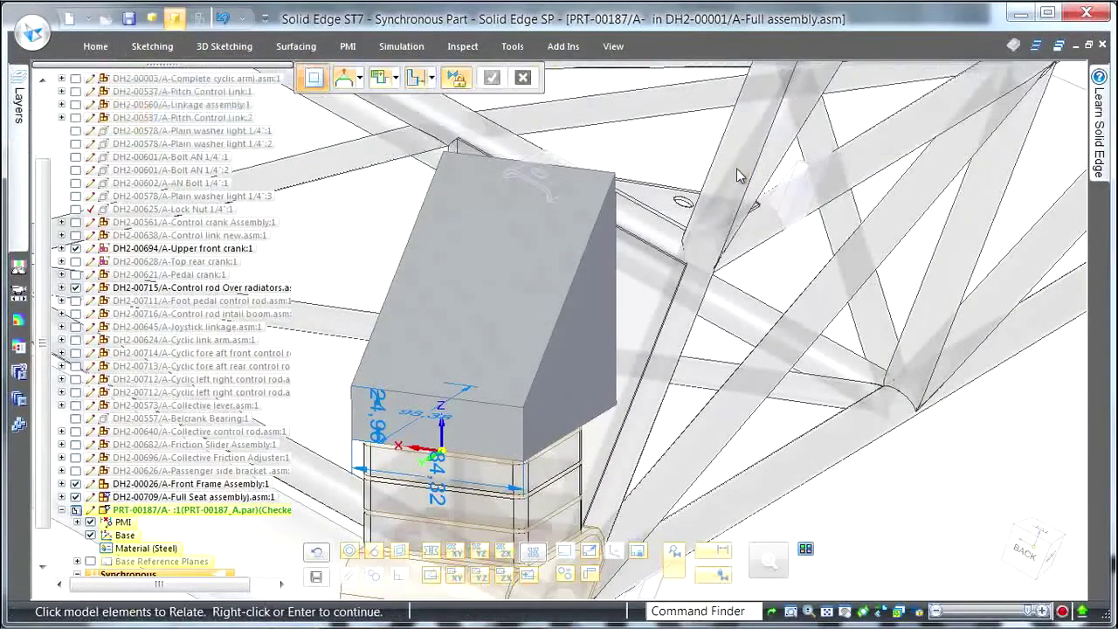
click(607, 315)
right_click(719, 295)
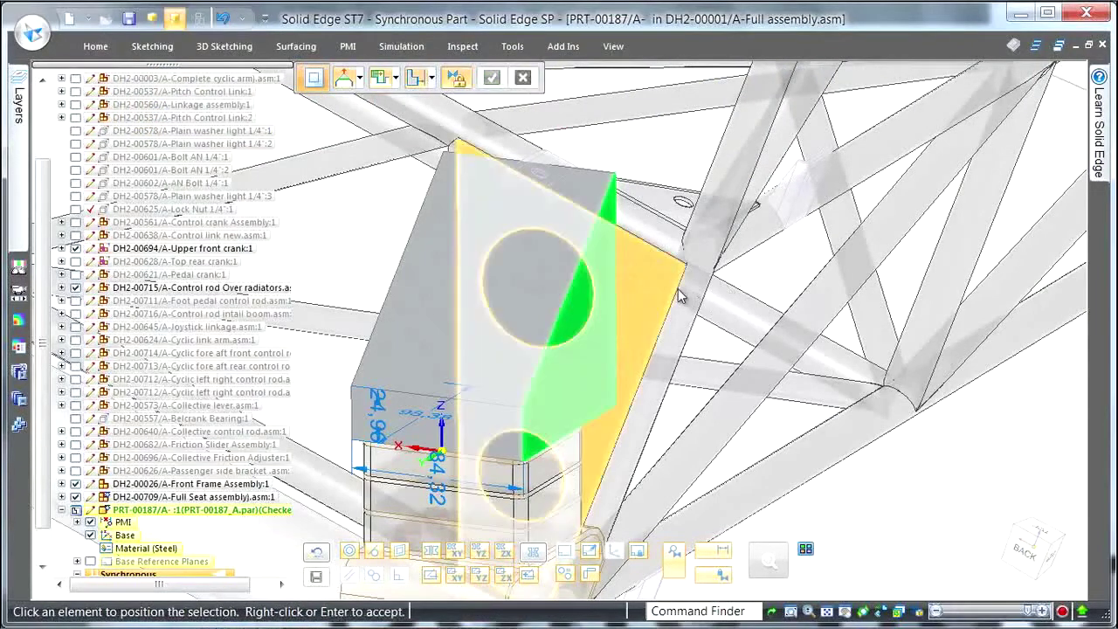
right_click(684, 294)
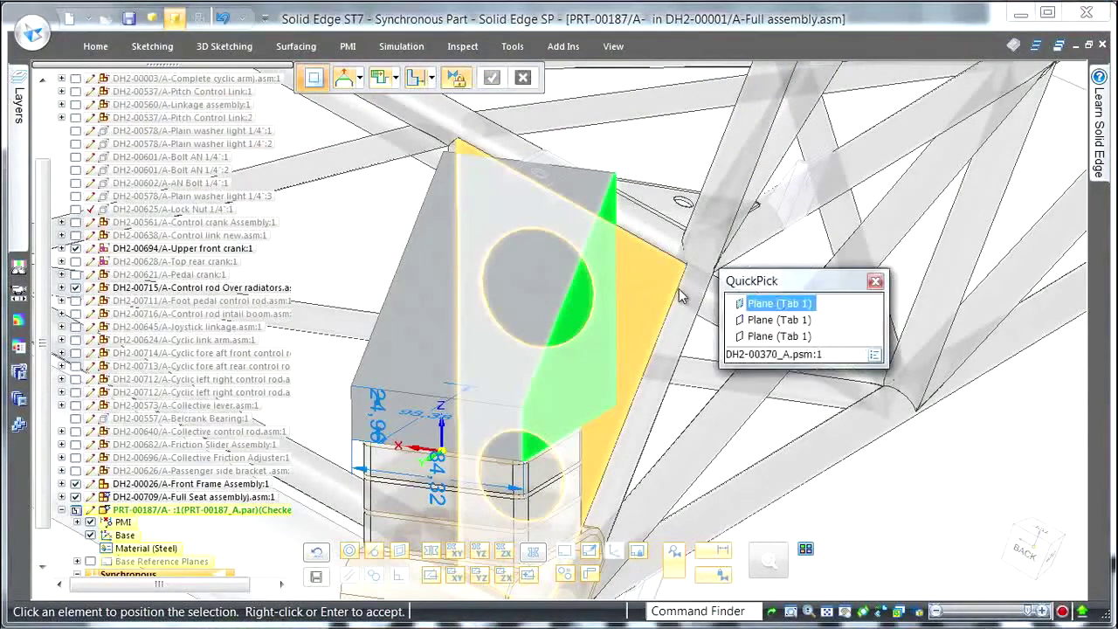
click(758, 323)
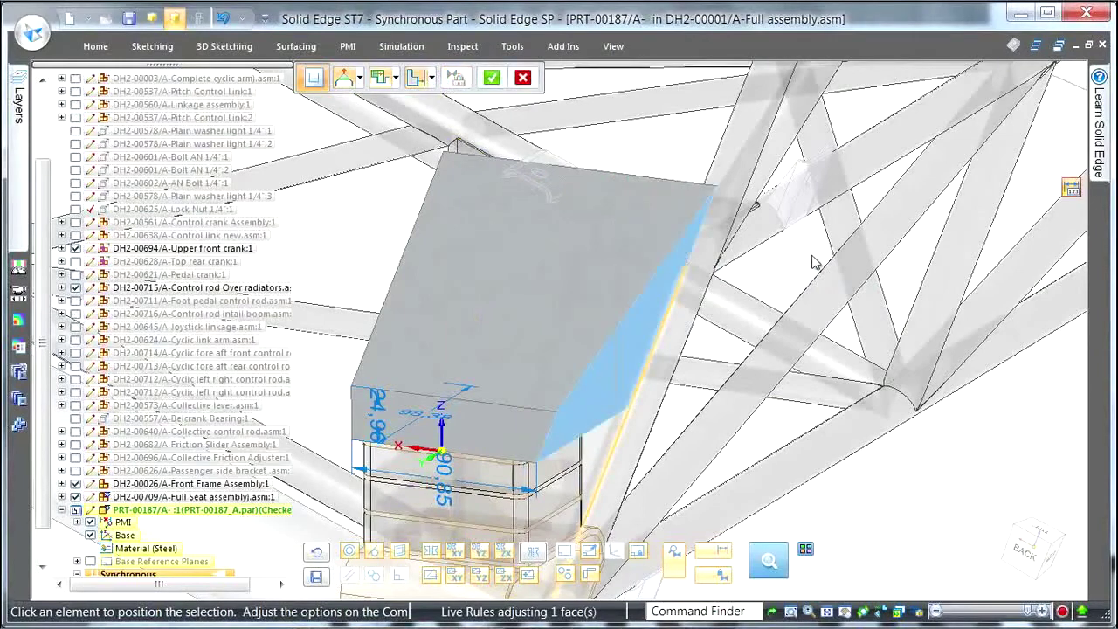
key(Escape)
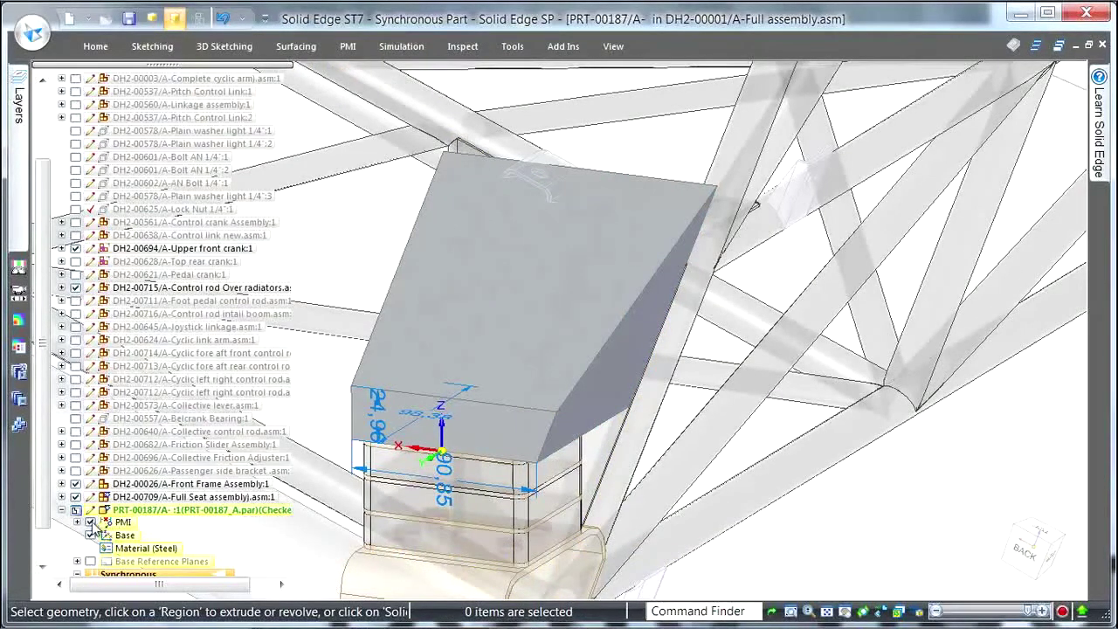
Hide the part's PMI dimensions and project a frame edge onto the plane of the block's small front face
middle_drag(886, 362, 910, 275)
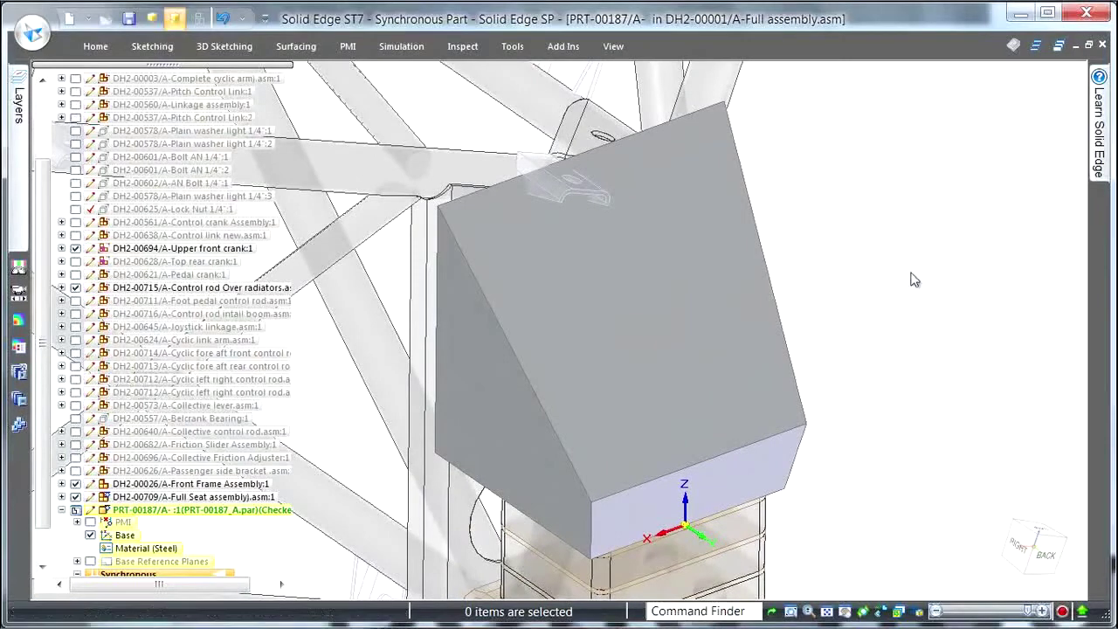
right_click(913, 279)
click(975, 277)
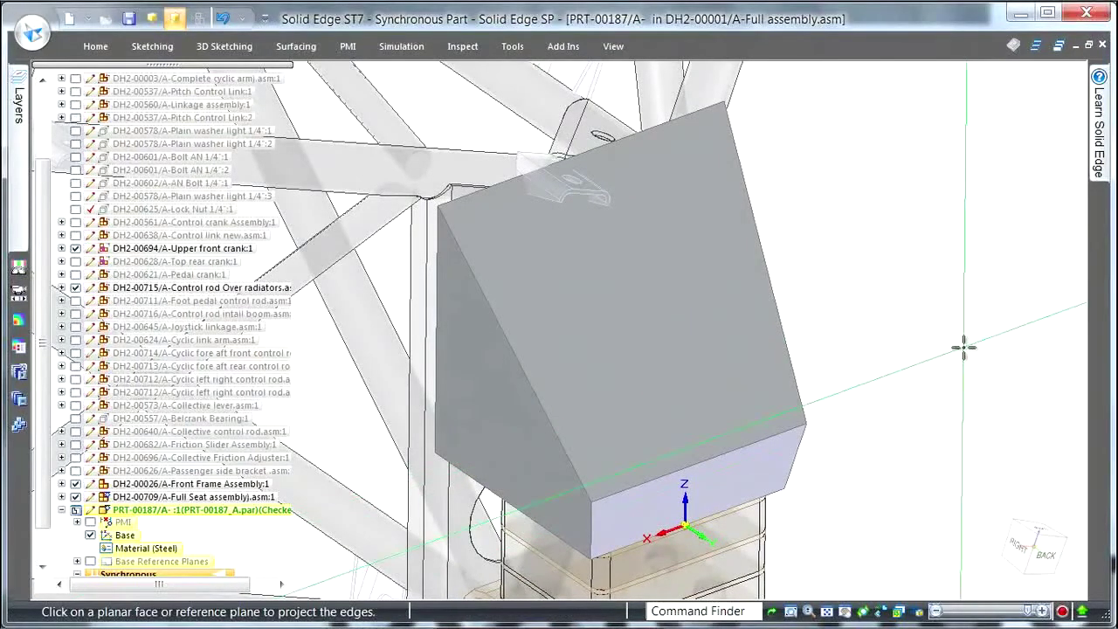
click(761, 461)
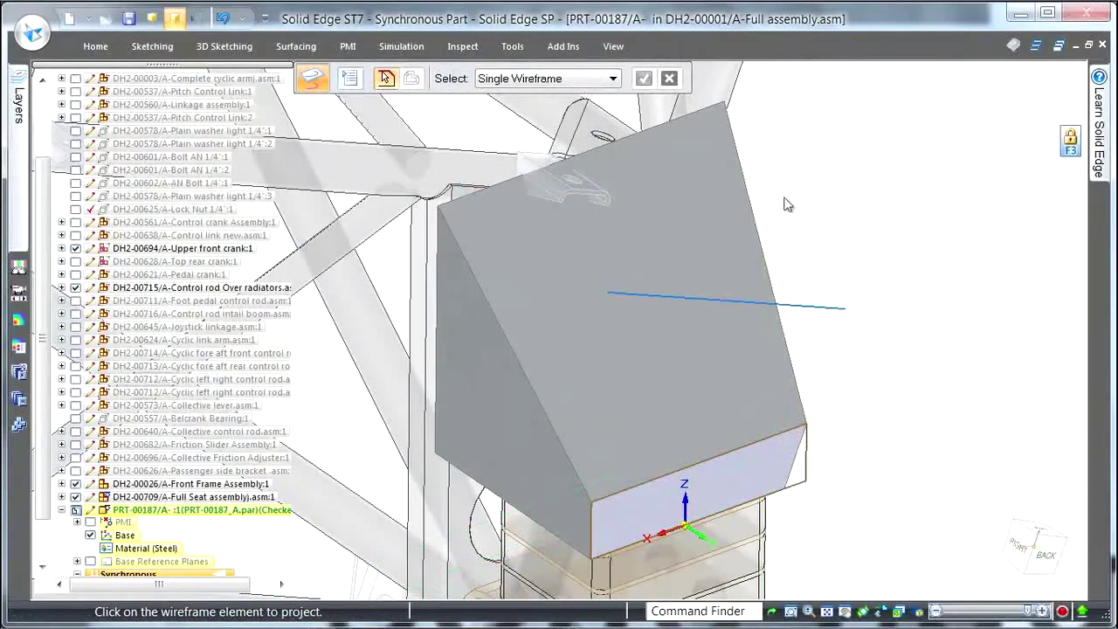
Cut away the material above the single projected line with Extrude set to Remove, running through the whole block
right_click(973, 192)
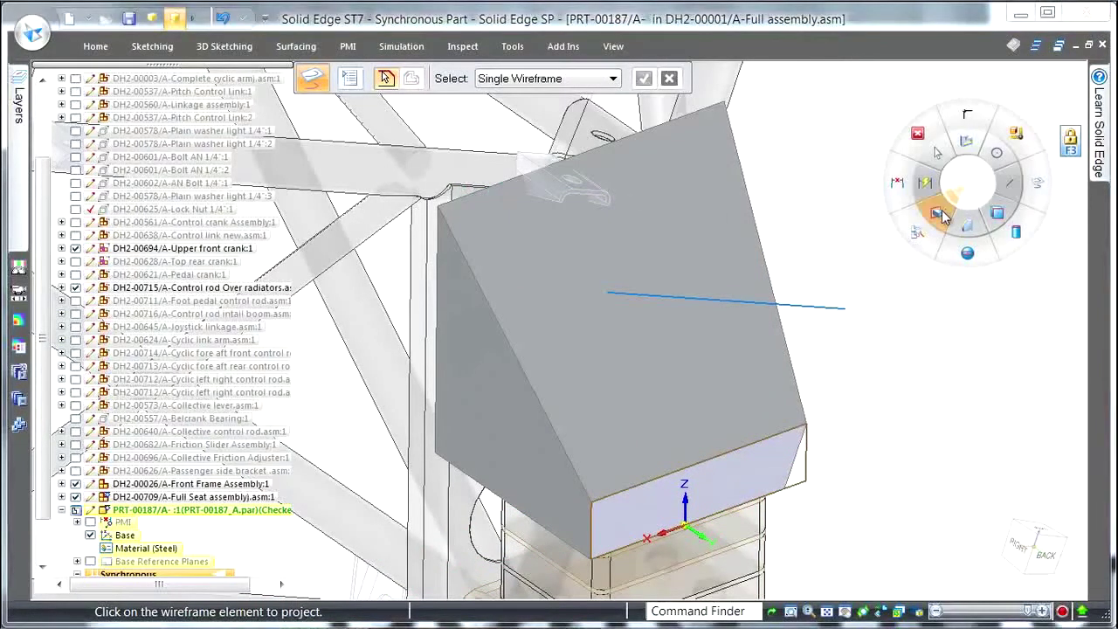
click(940, 213)
click(395, 80)
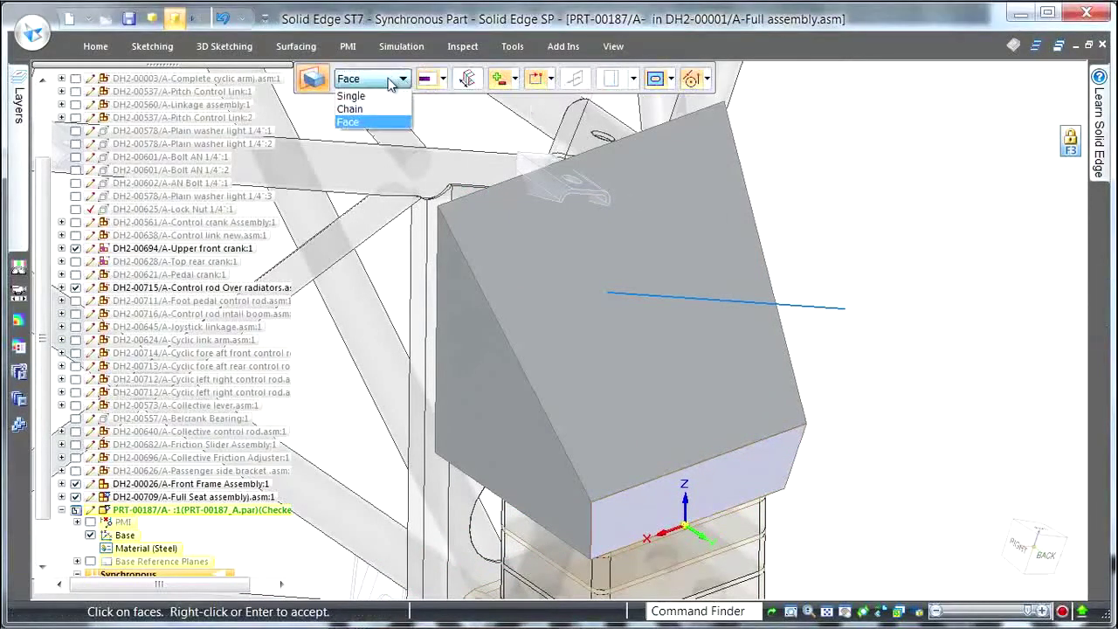
click(351, 97)
click(515, 78)
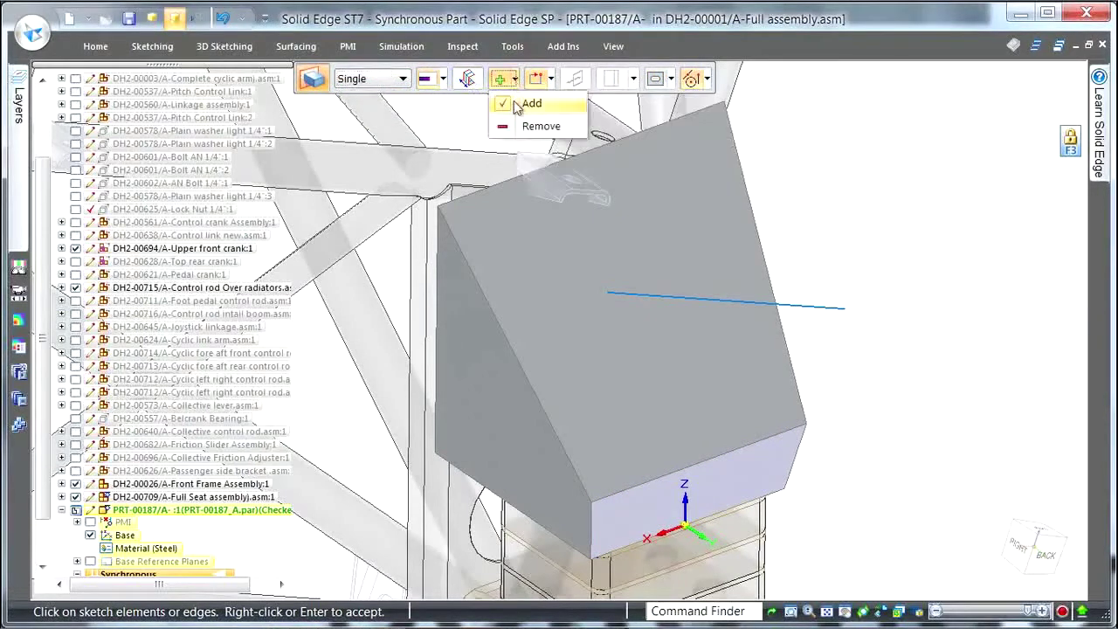
click(534, 126)
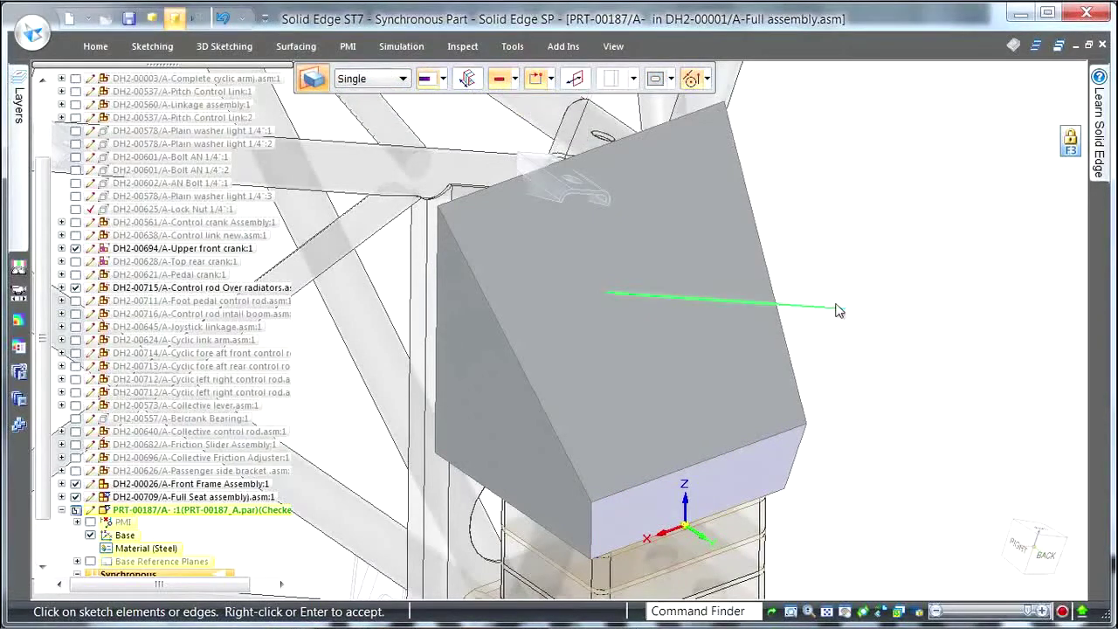
right_click(884, 218)
click(879, 148)
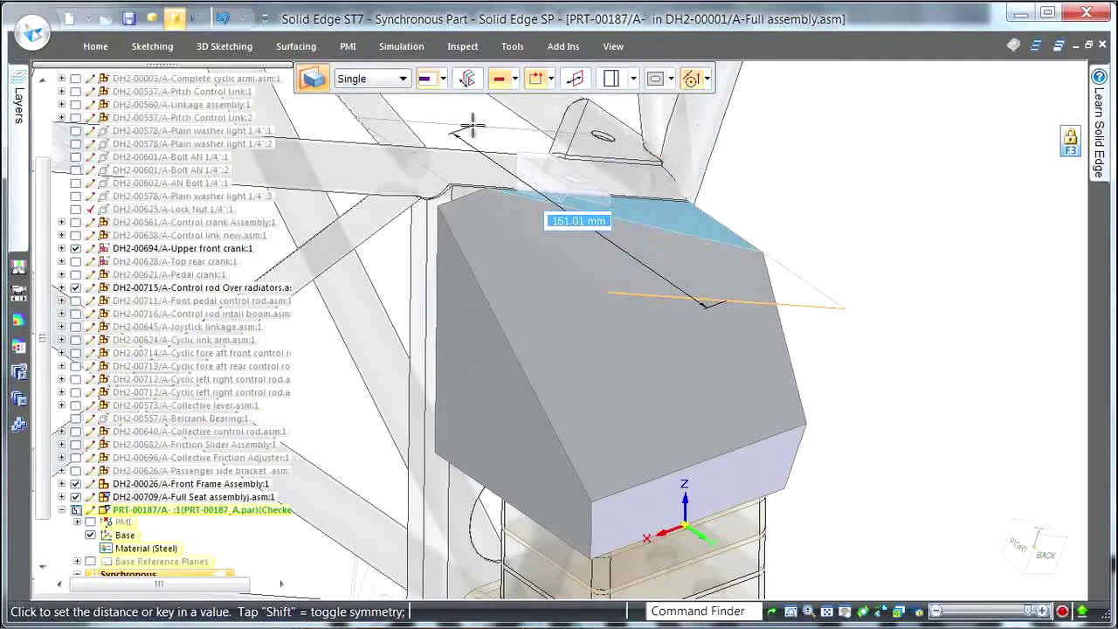
click(876, 146)
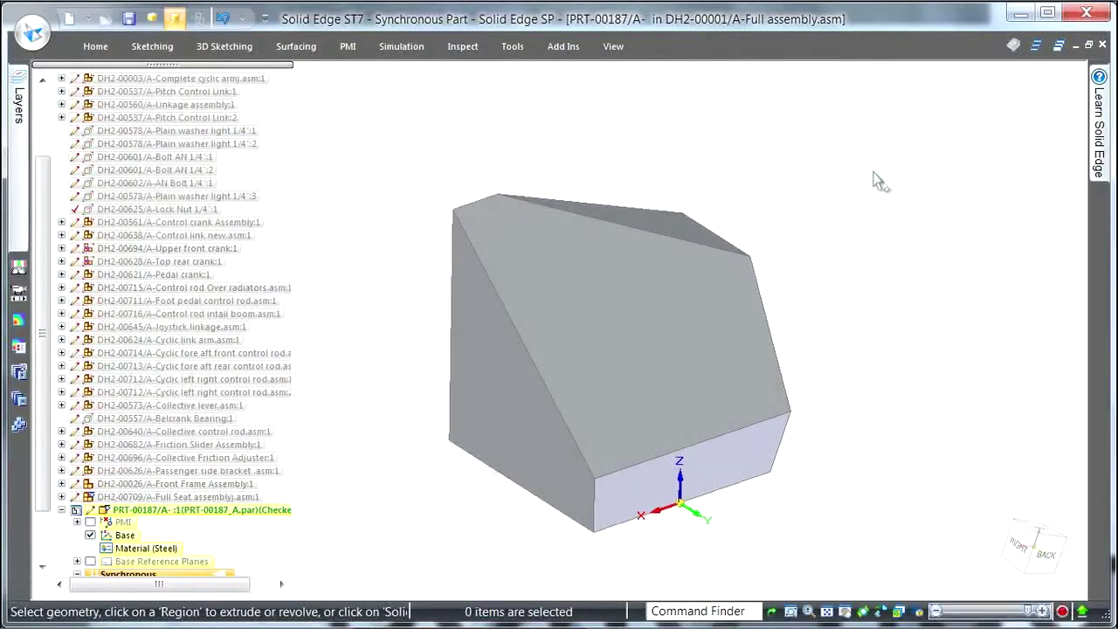
Cut a cylindrical hole about 250 mm deep from the block's triangular side face through the whole block
right_click(921, 219)
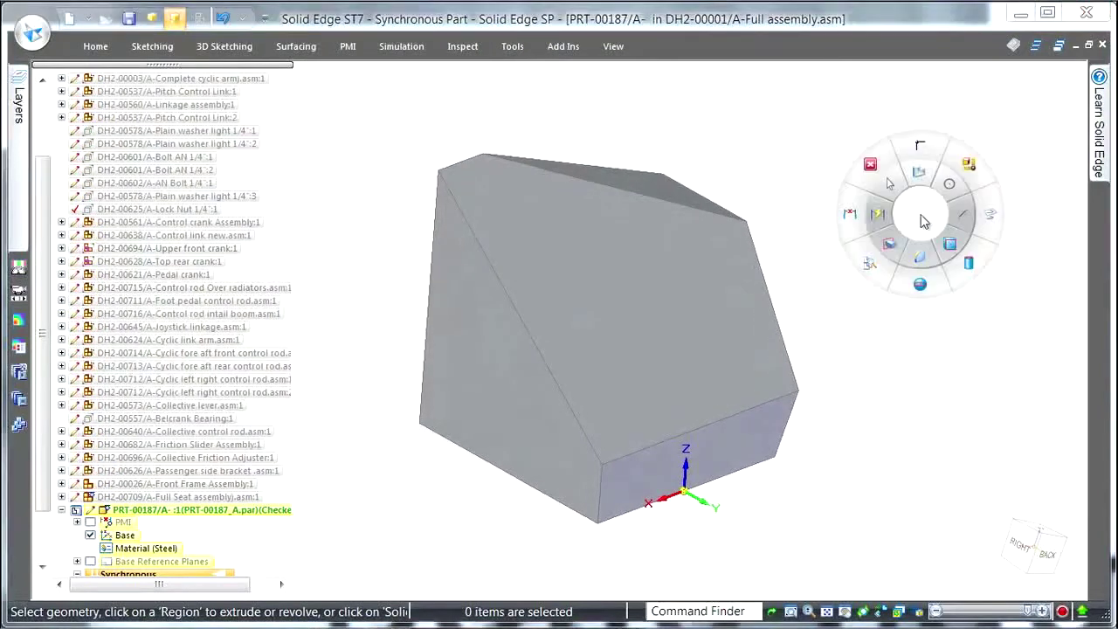
click(970, 264)
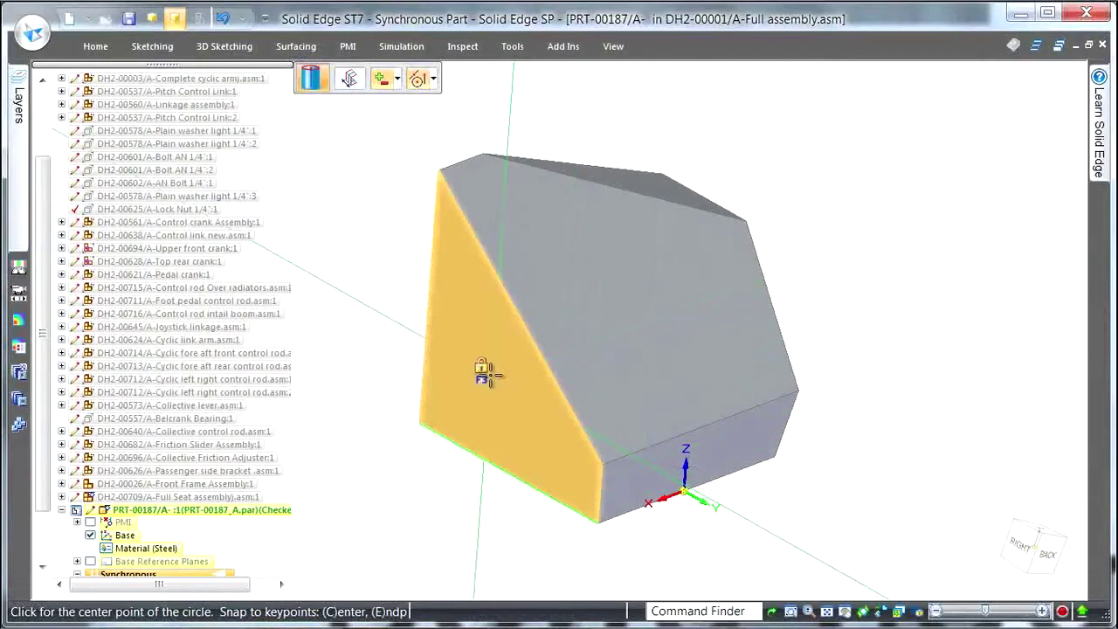
key(F3)
click(475, 385)
text(4)
key(Return)
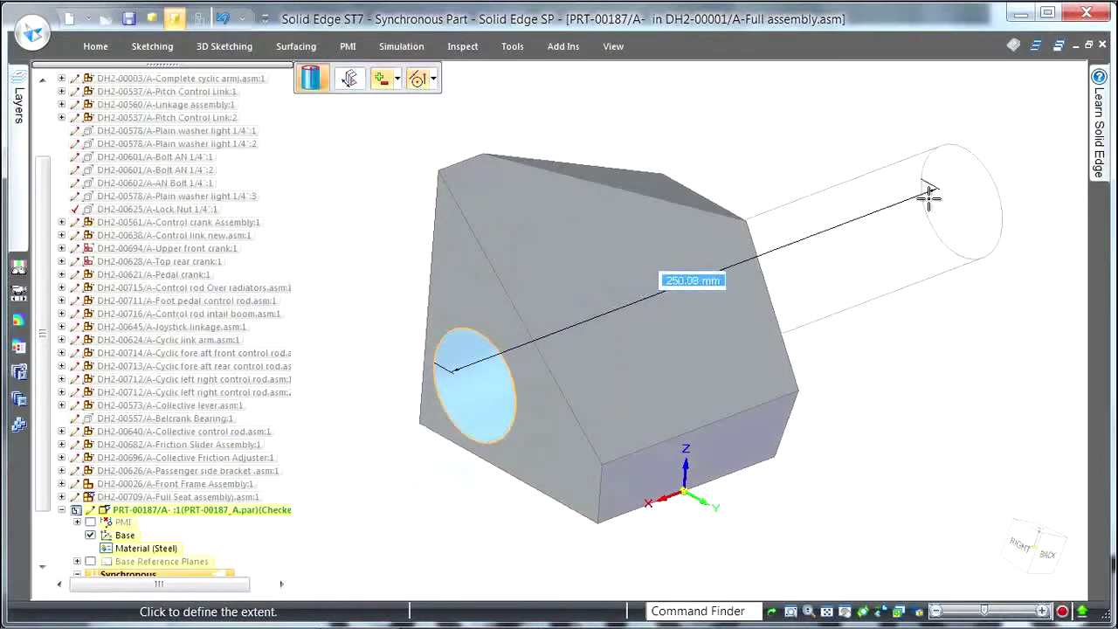
click(928, 196)
Dimension the hole's centre from the vertical edge of the block's triangular side face and set the distance to 35 mm
middle_drag(933, 192, 917, 209)
right_click(920, 209)
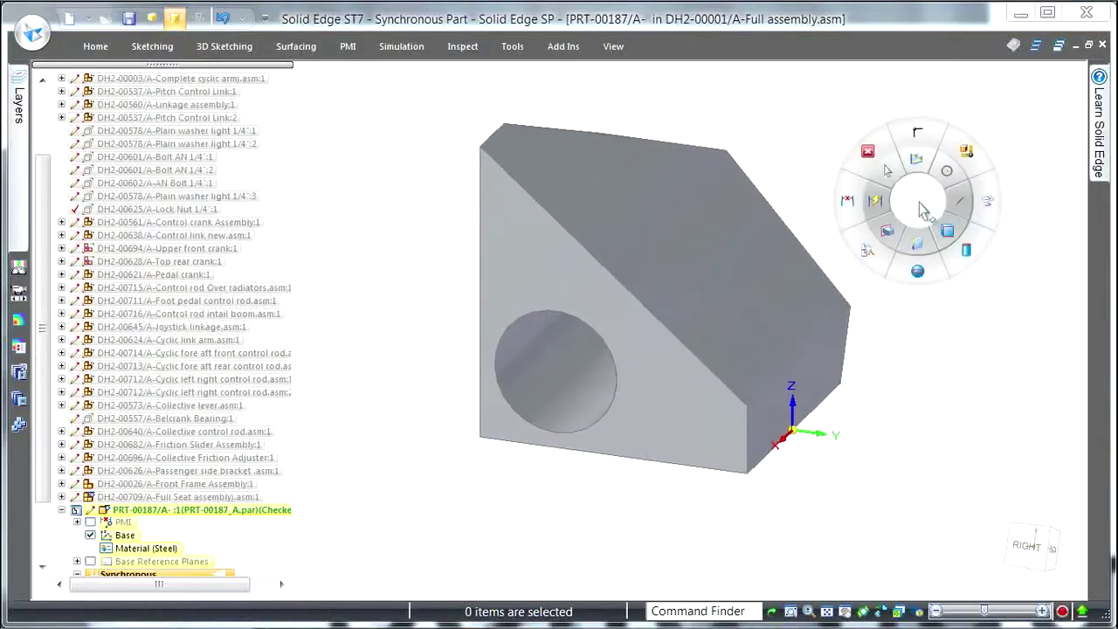
click(877, 201)
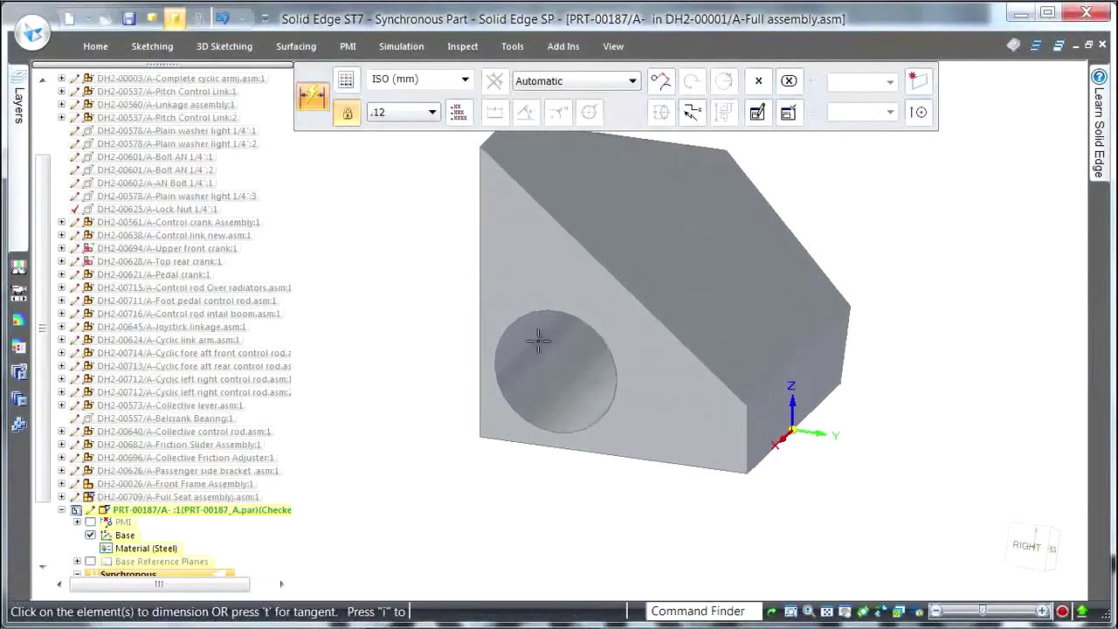
click(479, 341)
click(502, 333)
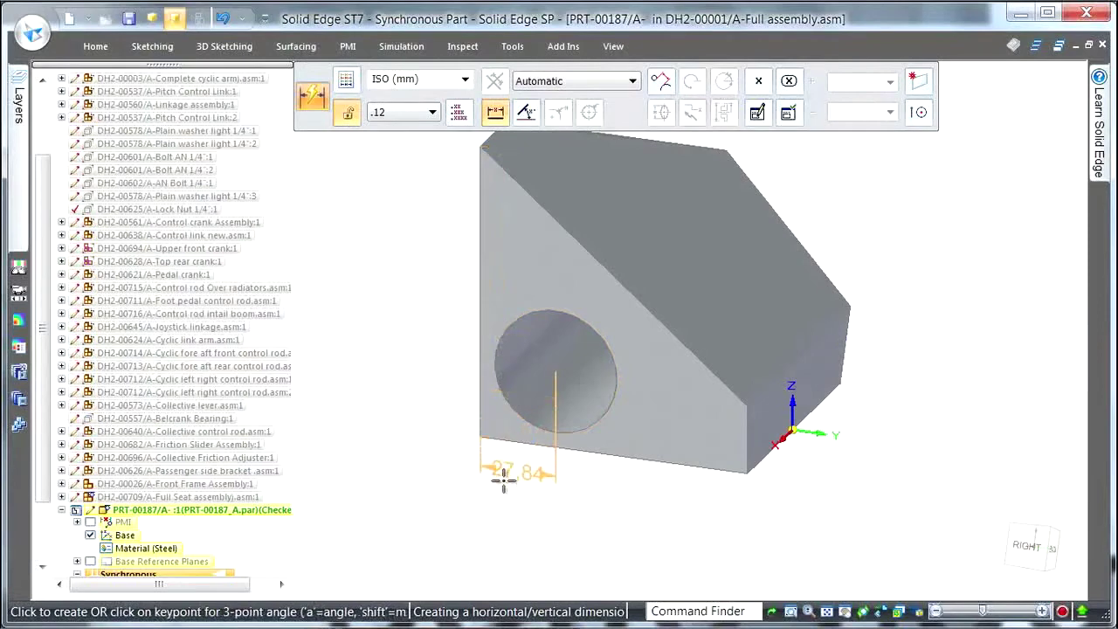
click(503, 476)
text(35)
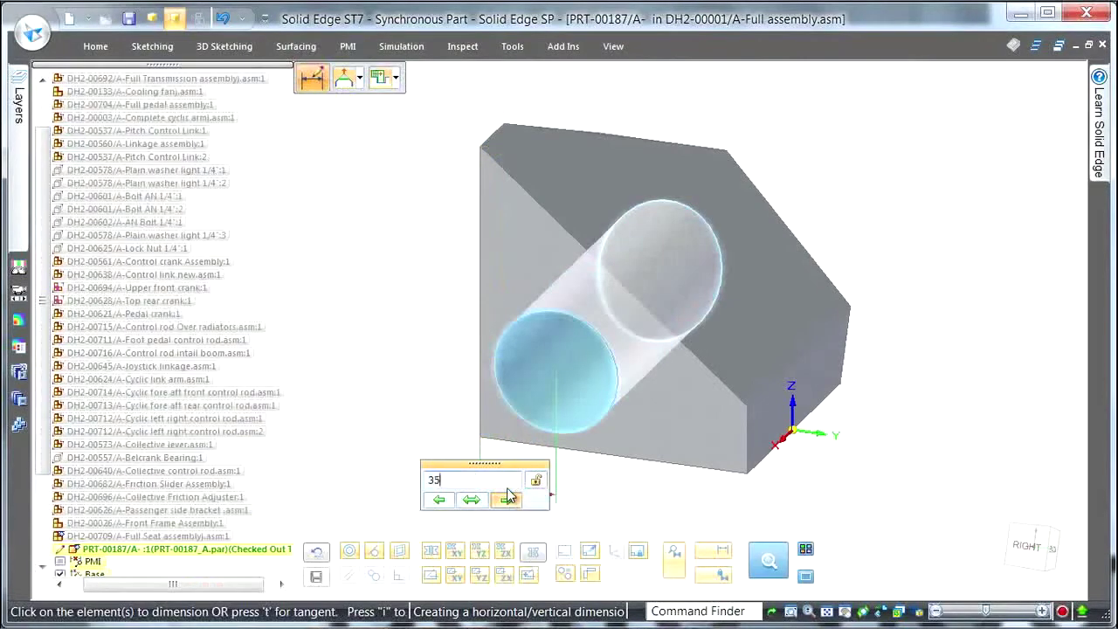
key(Return)
Dimension the hole's centre from the bottom edge of the triangular side face and set the distance to 35 mm
click(551, 446)
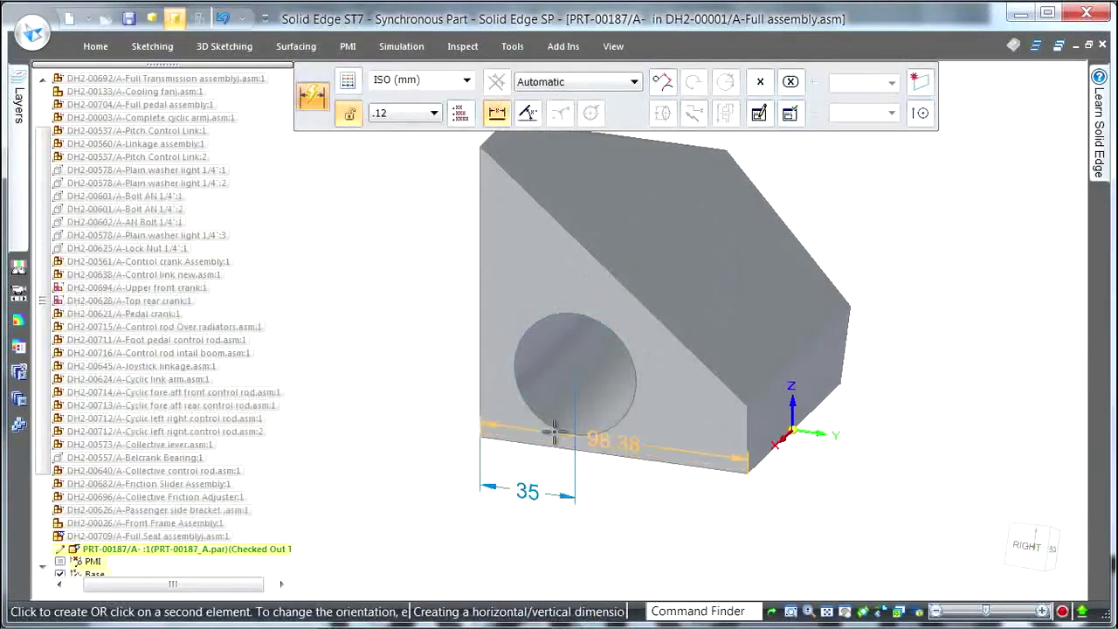
click(552, 430)
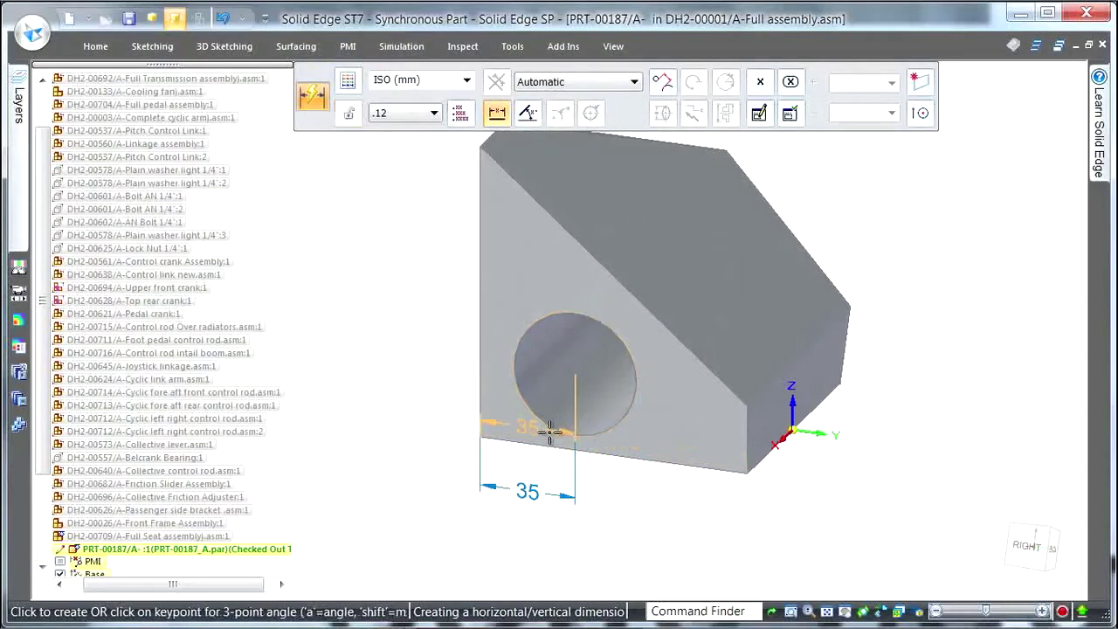
click(431, 425)
text(35)
key(Return)
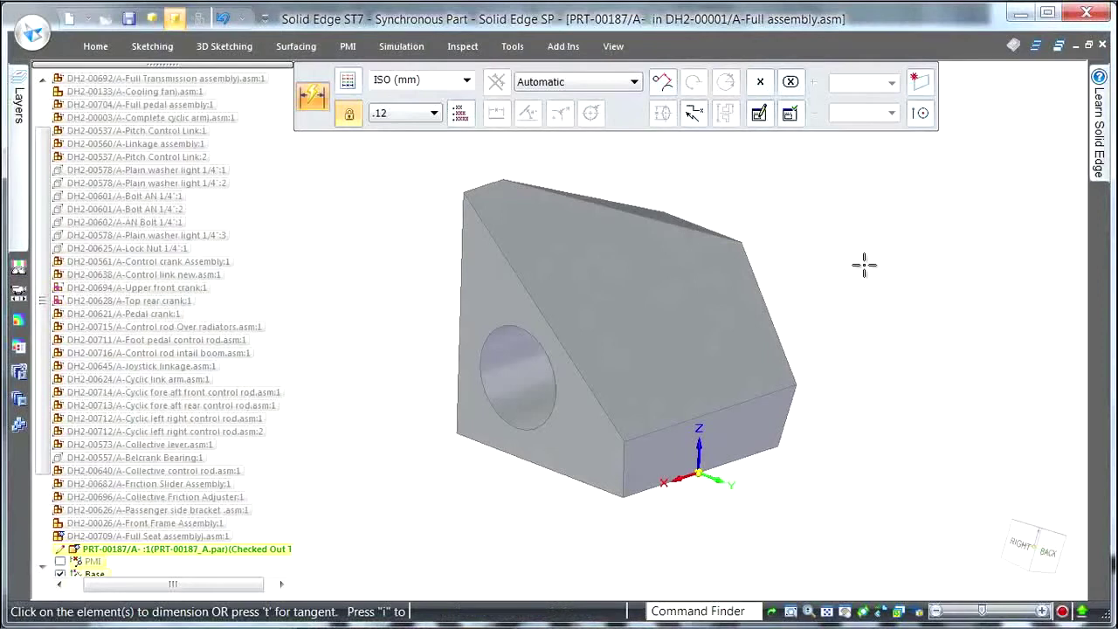
key(Escape)
right_click(860, 266)
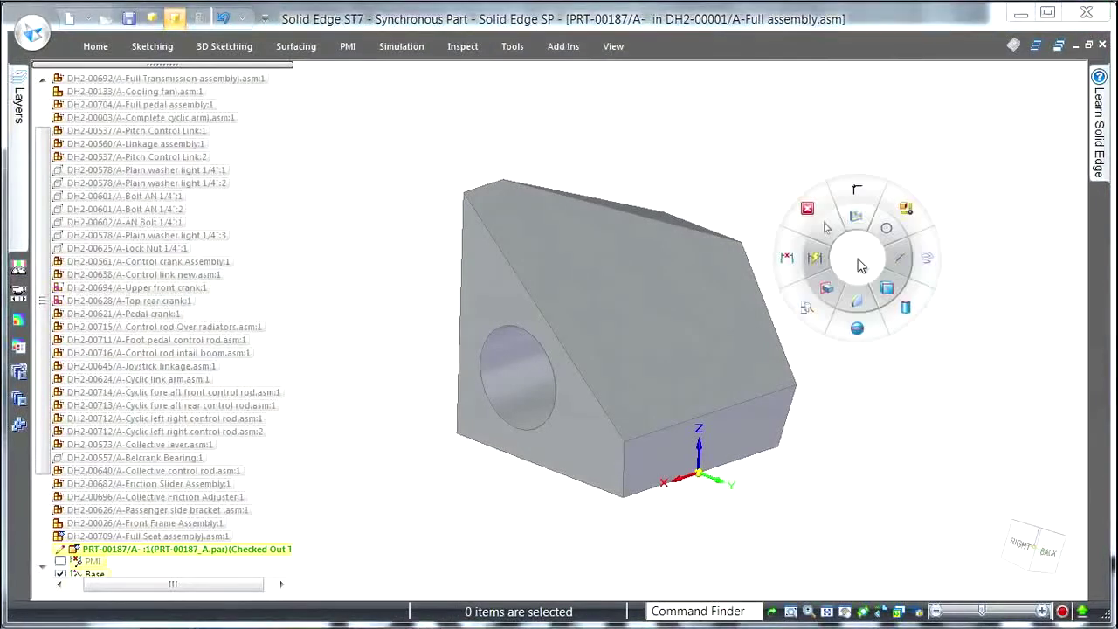
click(863, 323)
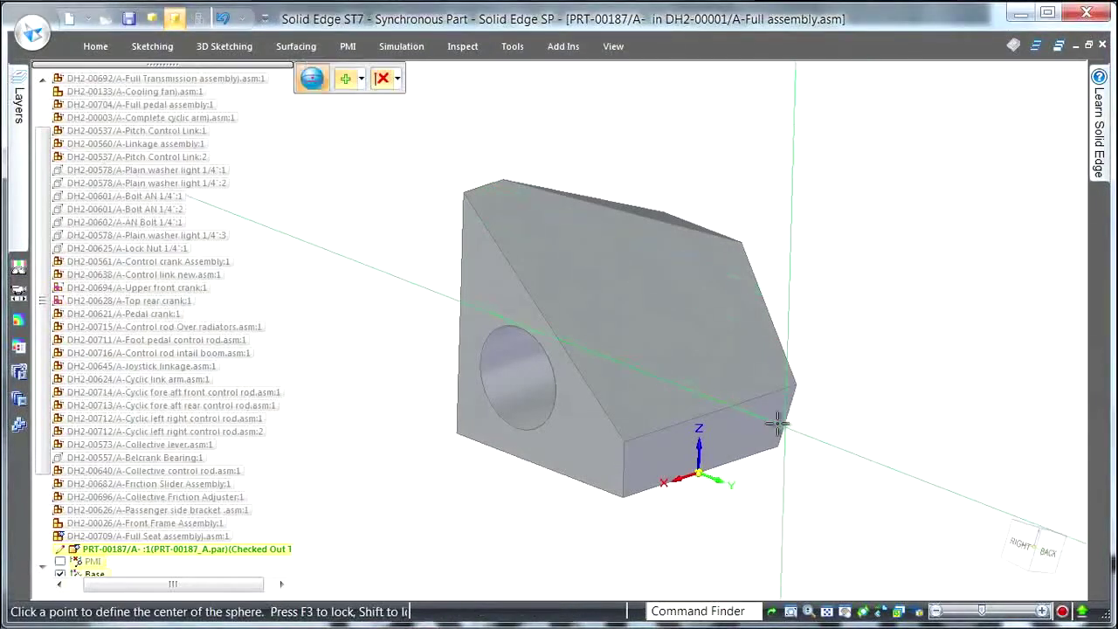
key(F3)
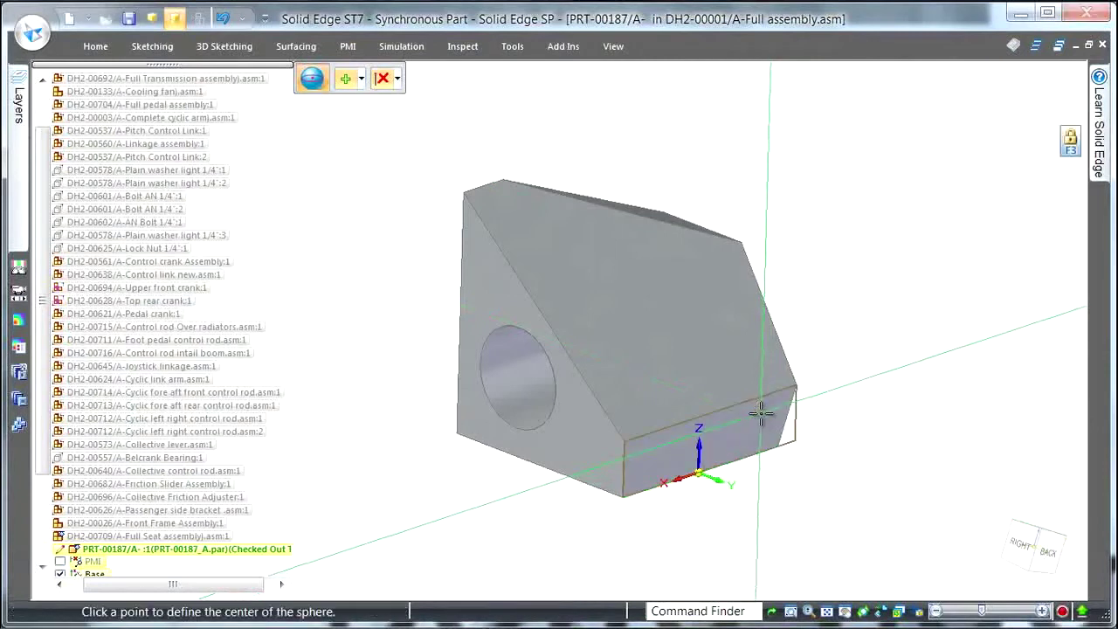
click(623, 442)
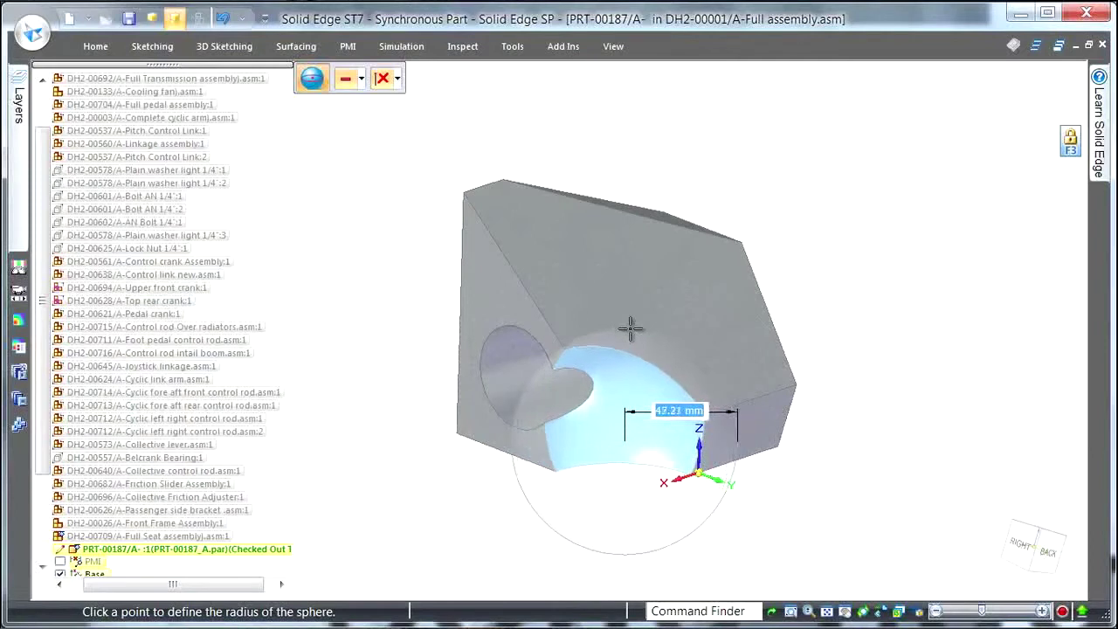
key(Escape)
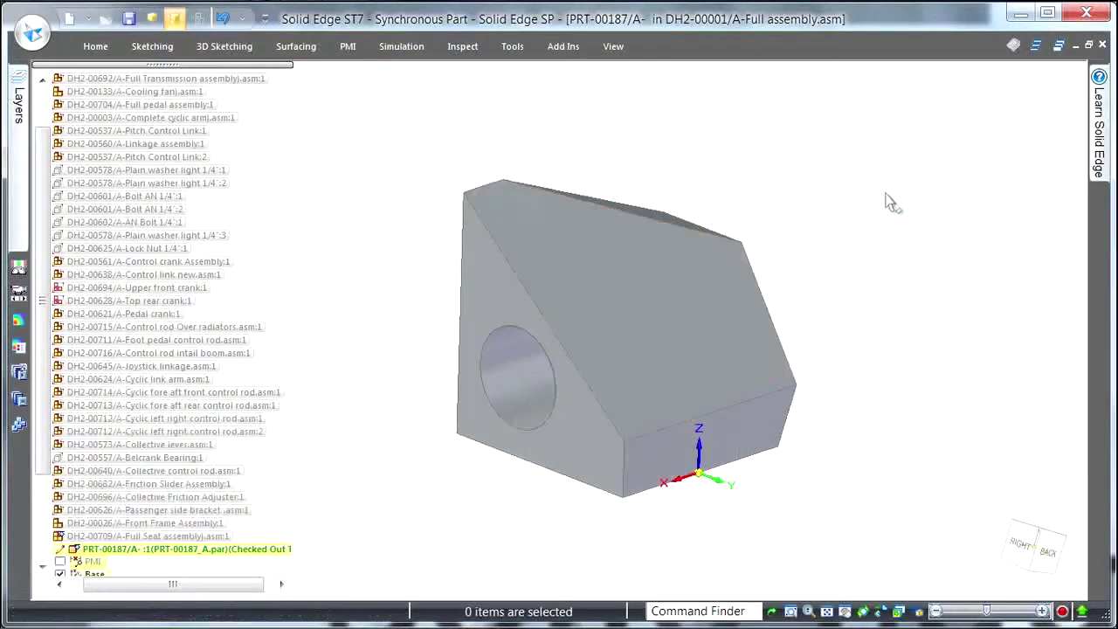
Set up Project to Sketch on the block's large sloped face with Project with offset enabled
scroll(891, 201, up, 4)
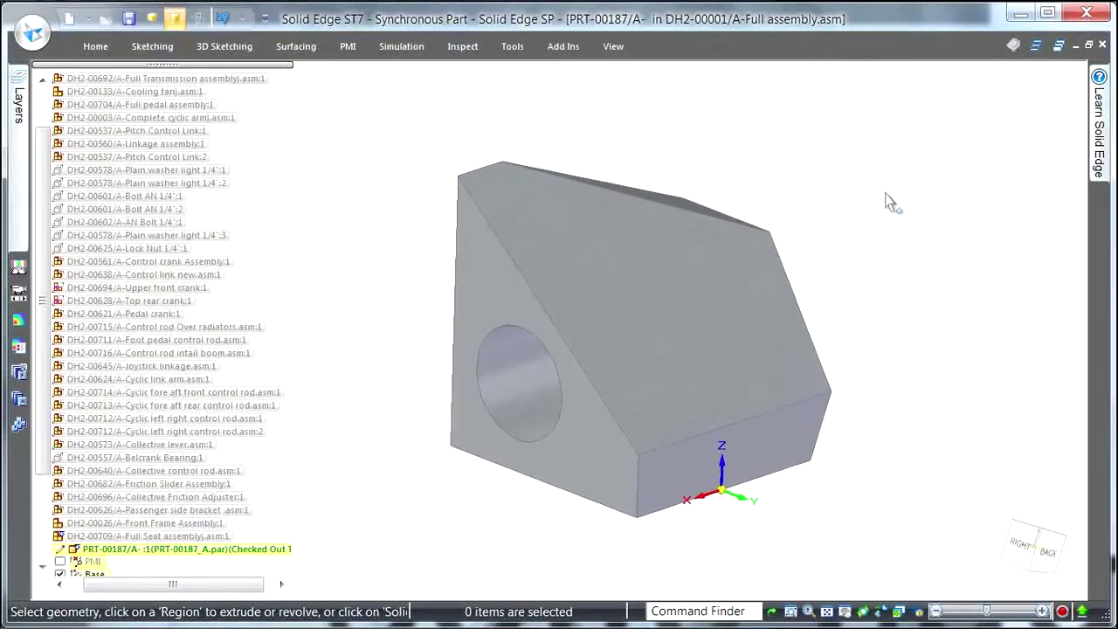
scroll(904, 221, up, 2)
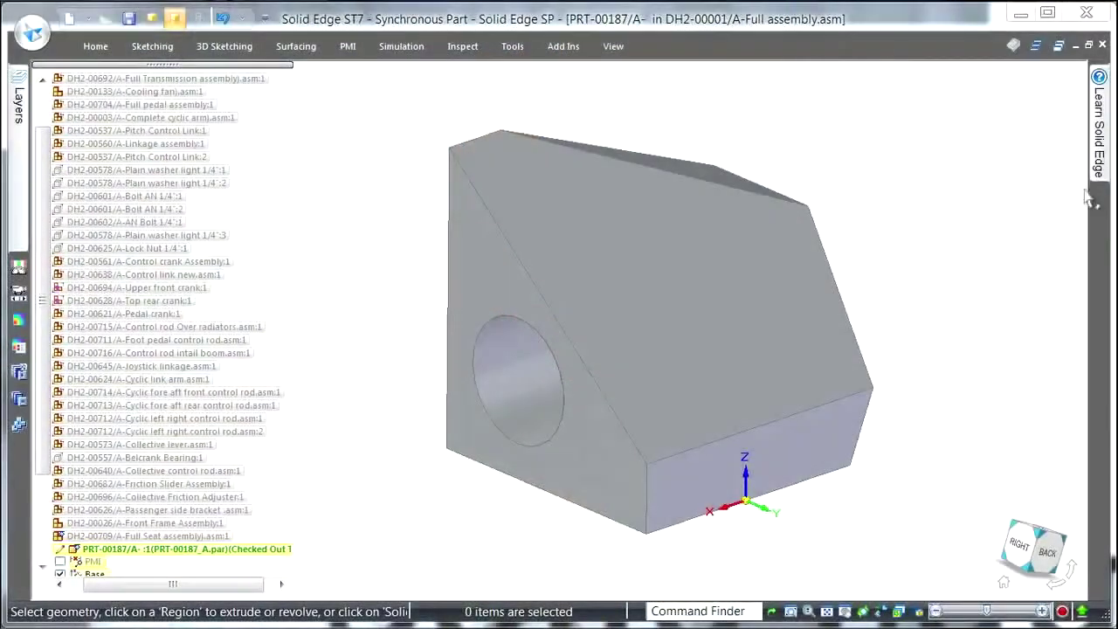
middle_drag(886, 123, 925, 220)
right_click(927, 221)
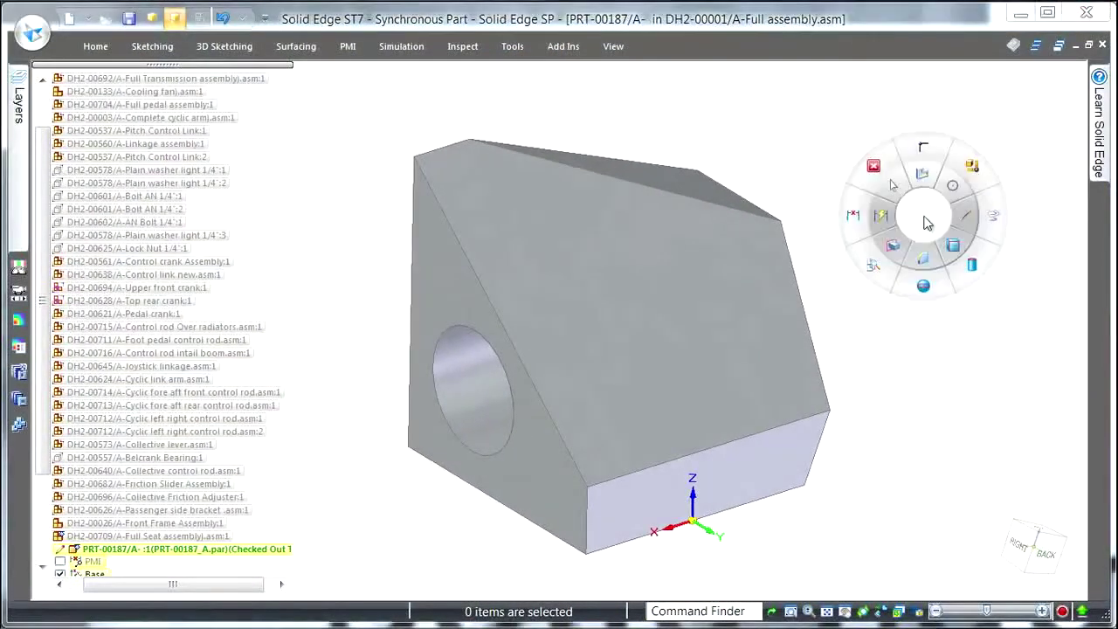
click(971, 220)
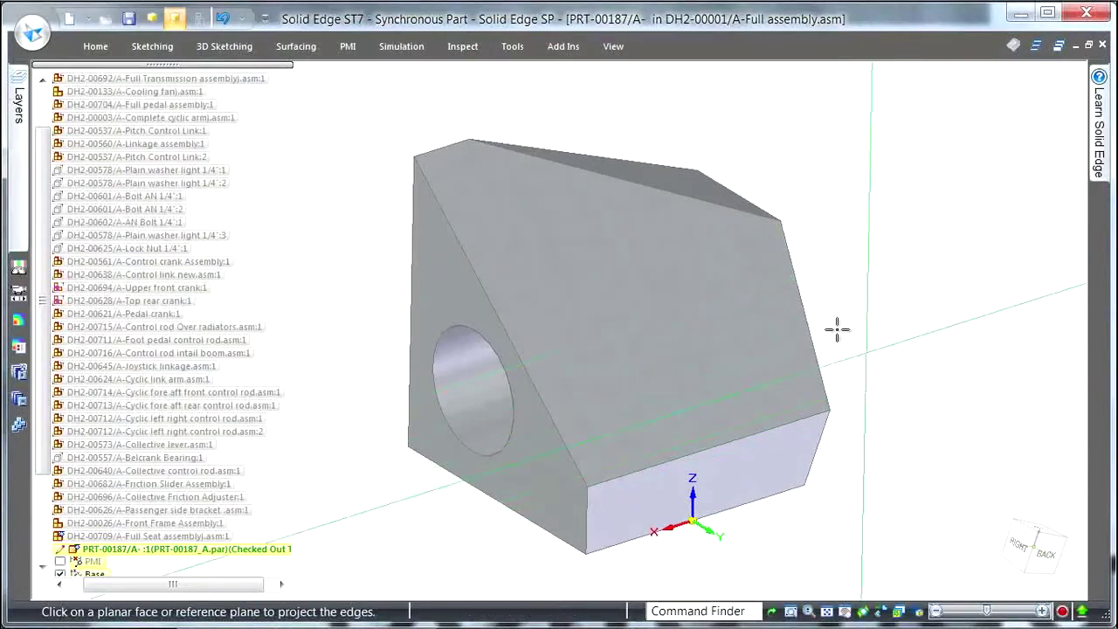
click(631, 336)
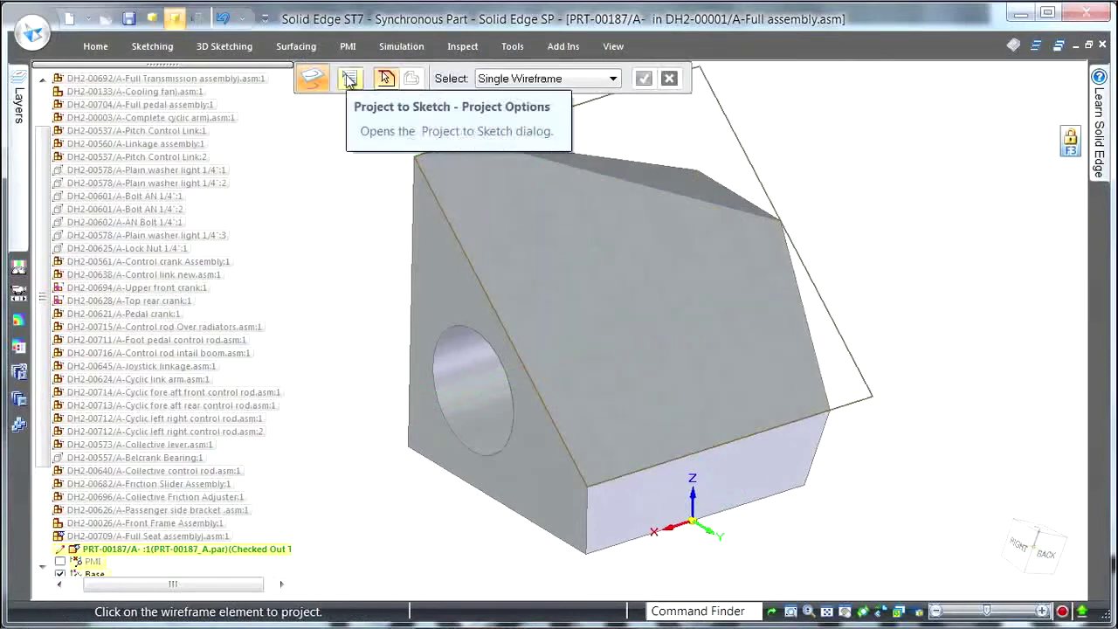
click(349, 79)
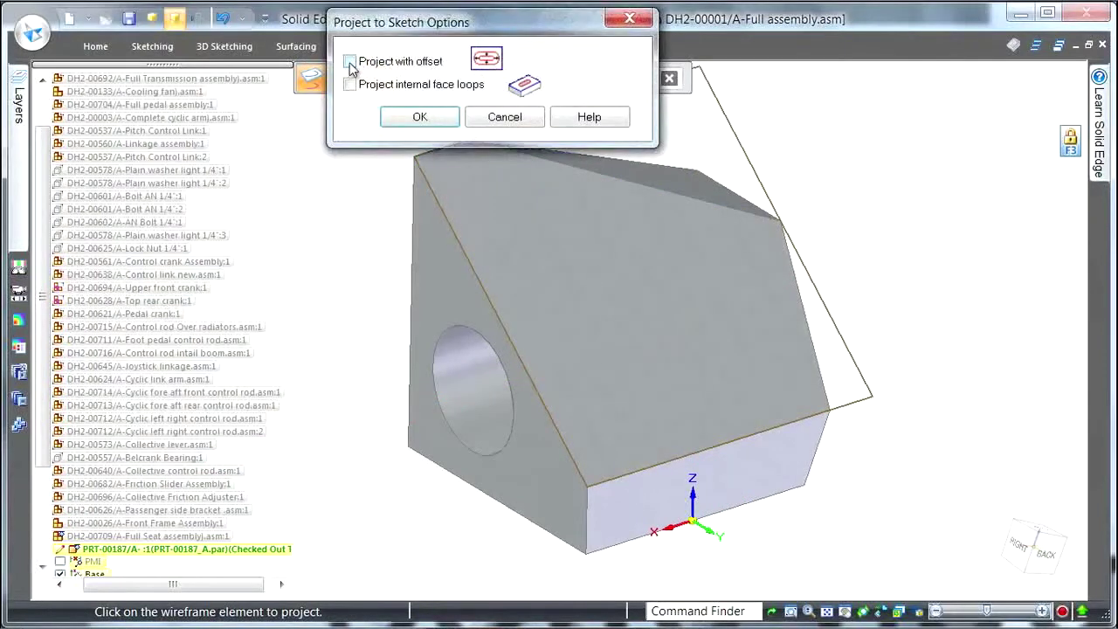
click(406, 117)
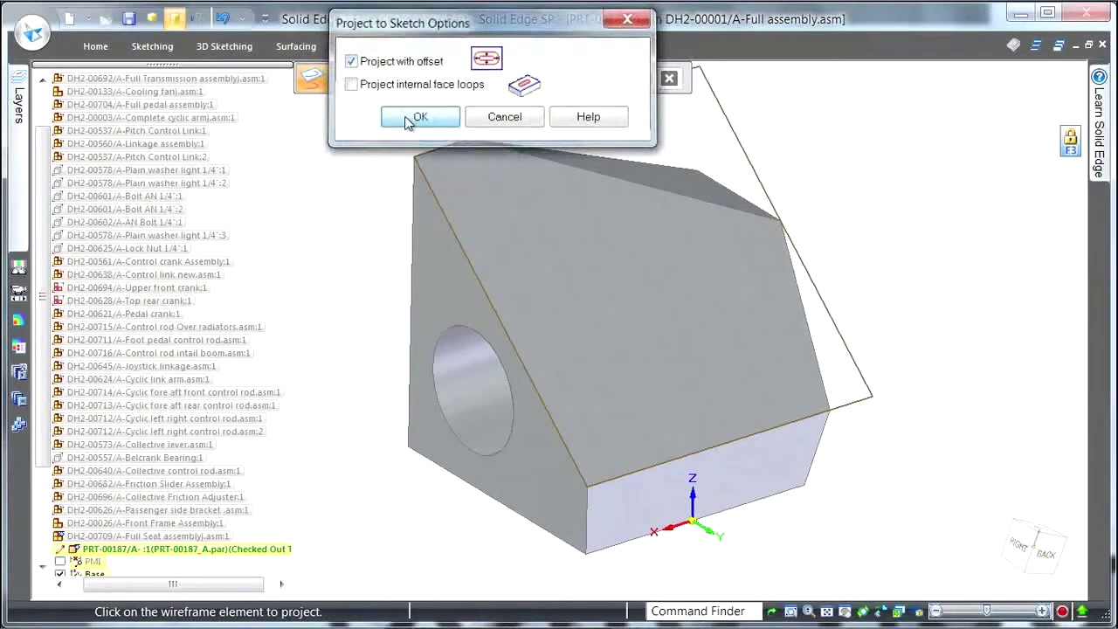
Project the two side edges of the large sloped face inward onto it, each with a 15 mm offset
click(454, 226)
right_click(956, 145)
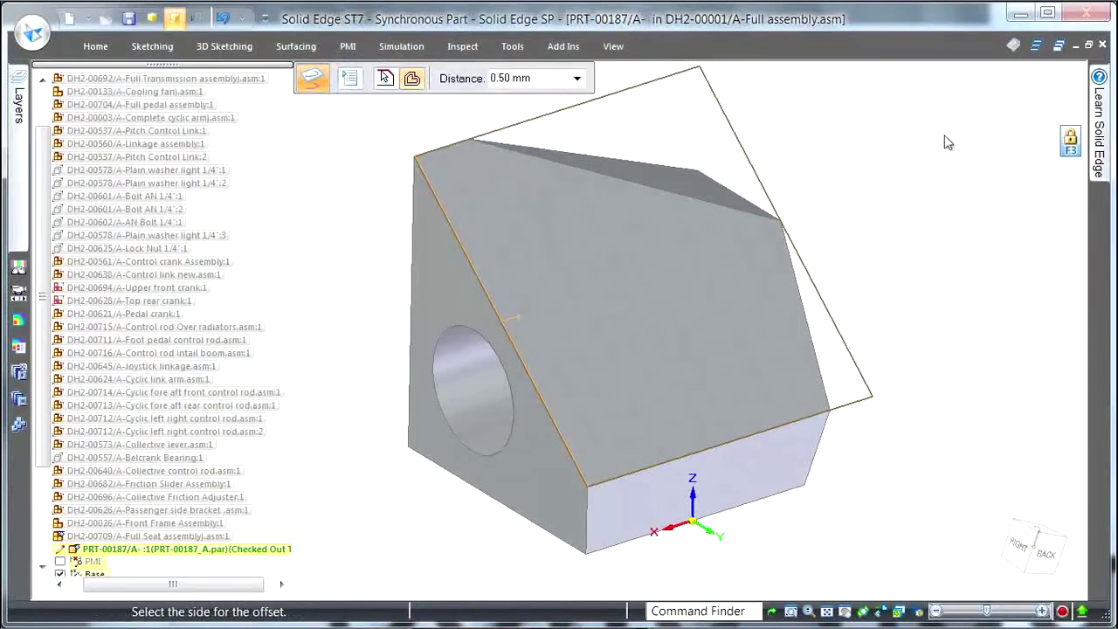
click(577, 78)
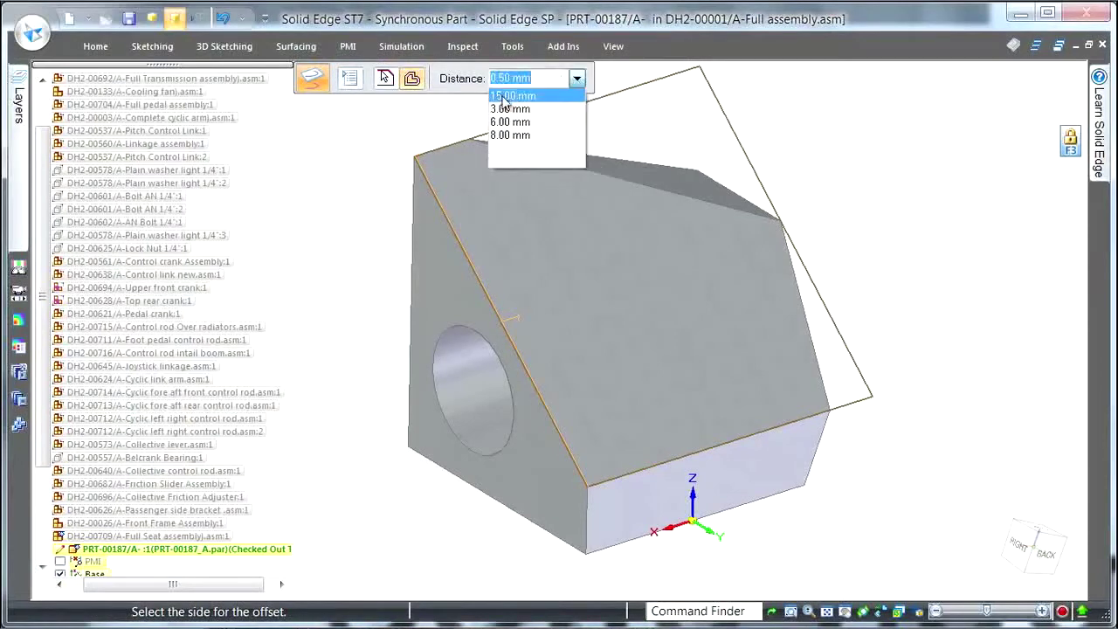
click(507, 96)
click(887, 150)
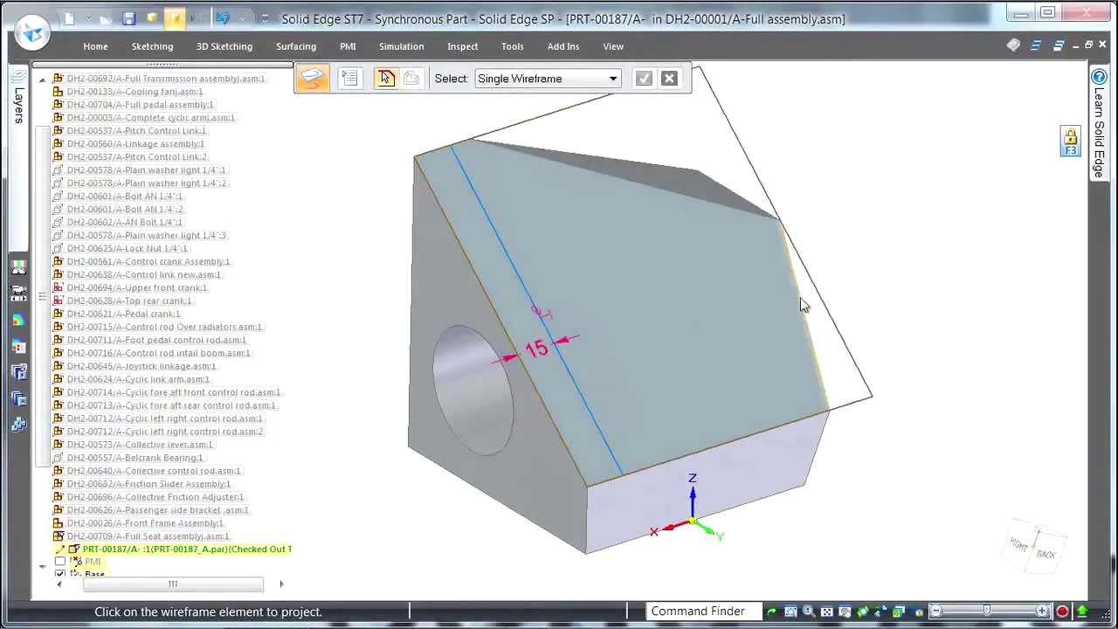
right_click(698, 138)
click(627, 125)
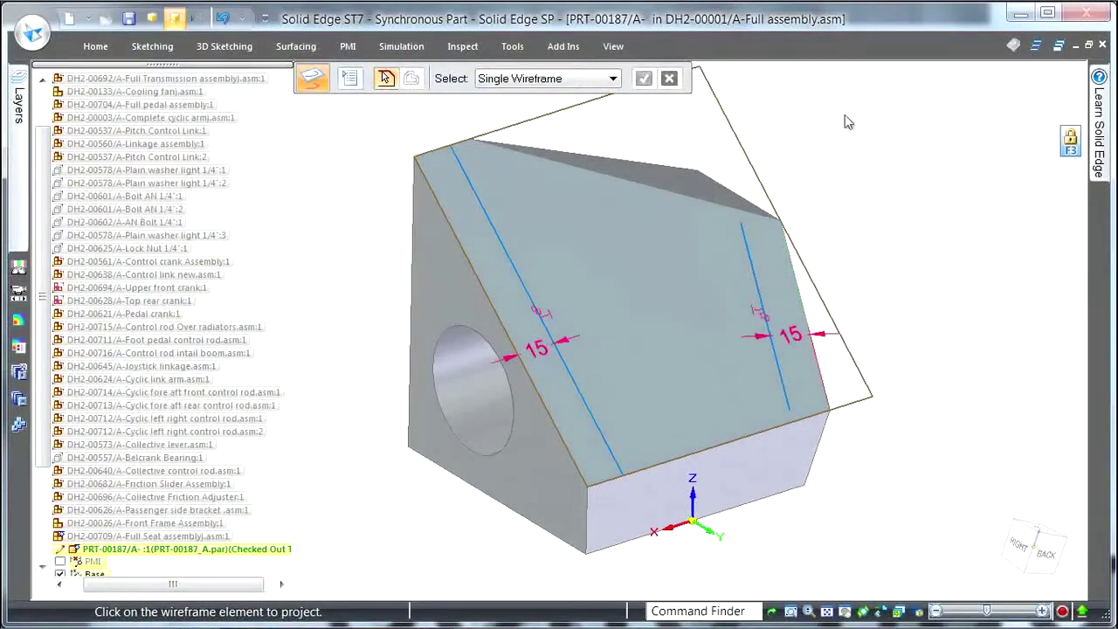
Extend both ends of the offset line on the side away from the hole to the sloped face's upper and lower edges
right_click(905, 191)
click(904, 153)
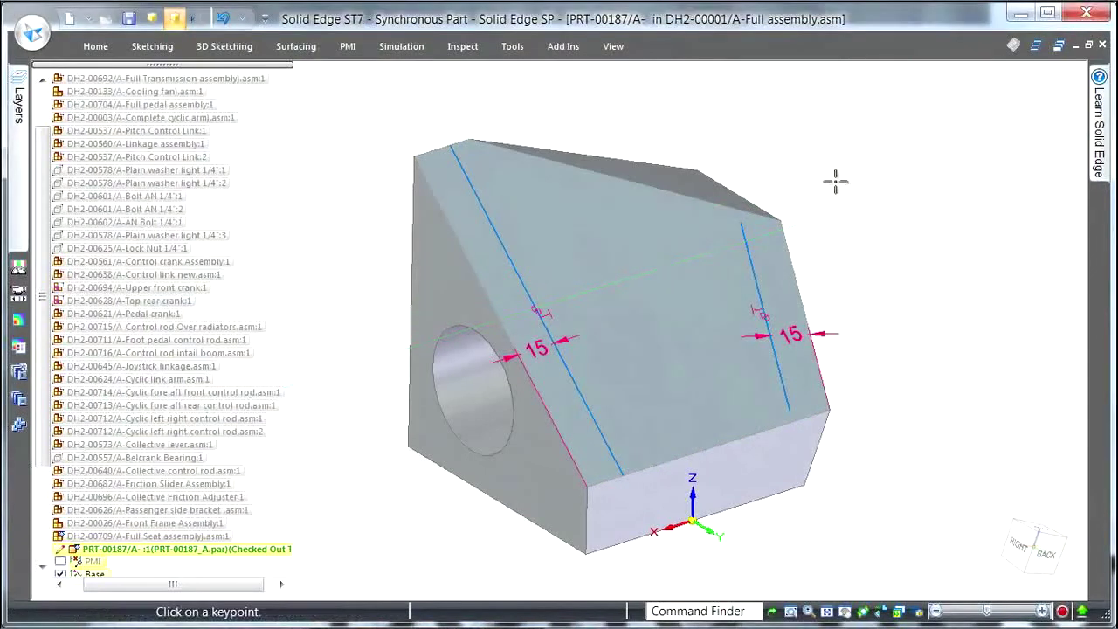
click(739, 221)
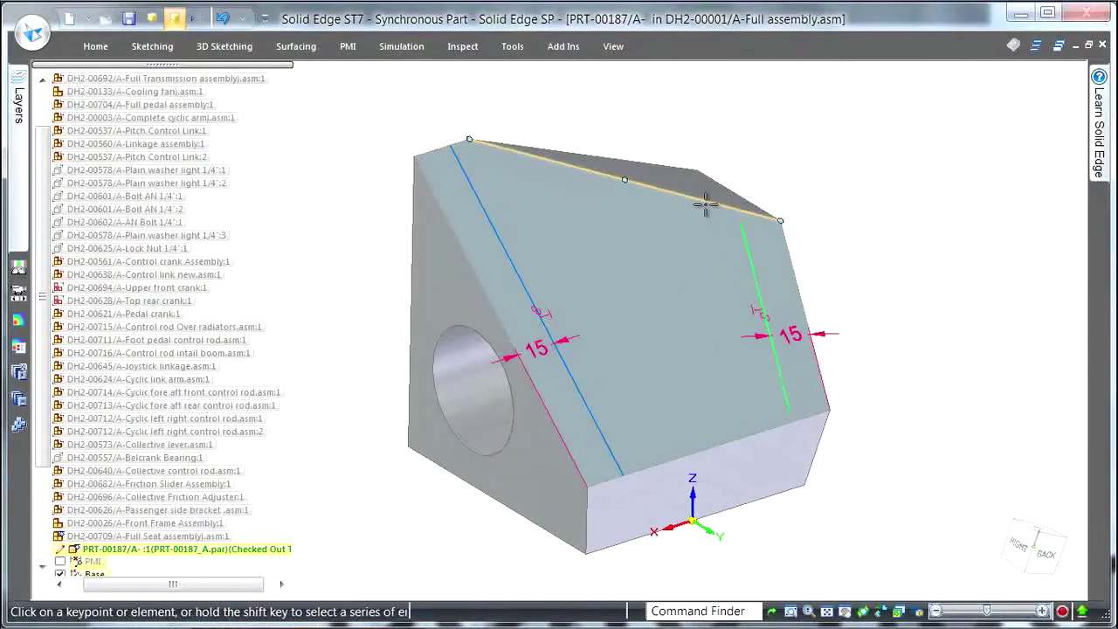
click(706, 201)
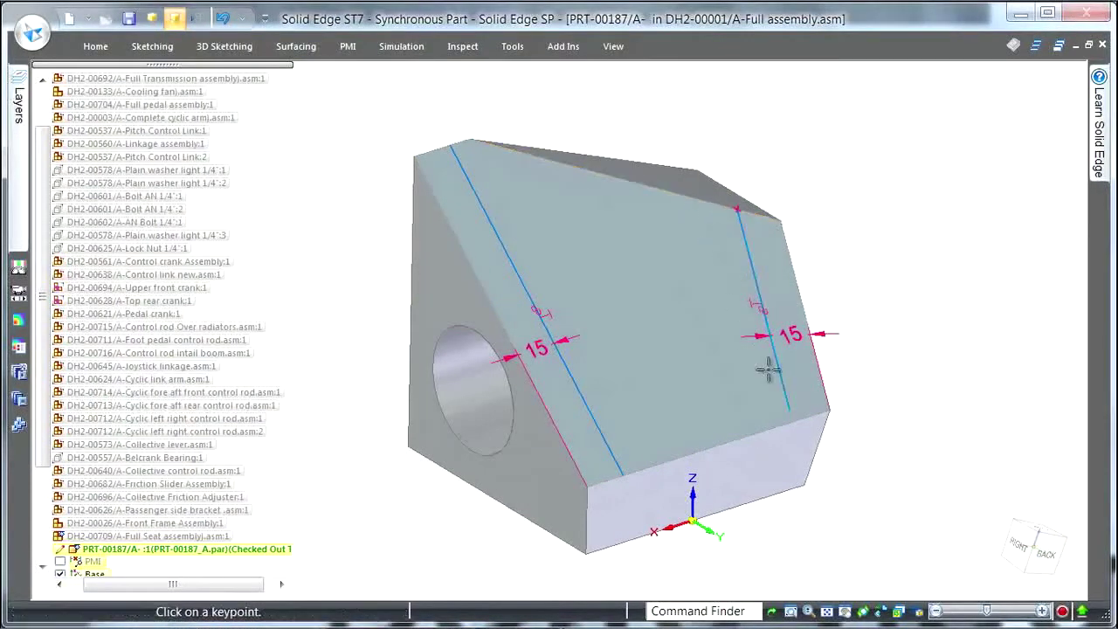
click(789, 411)
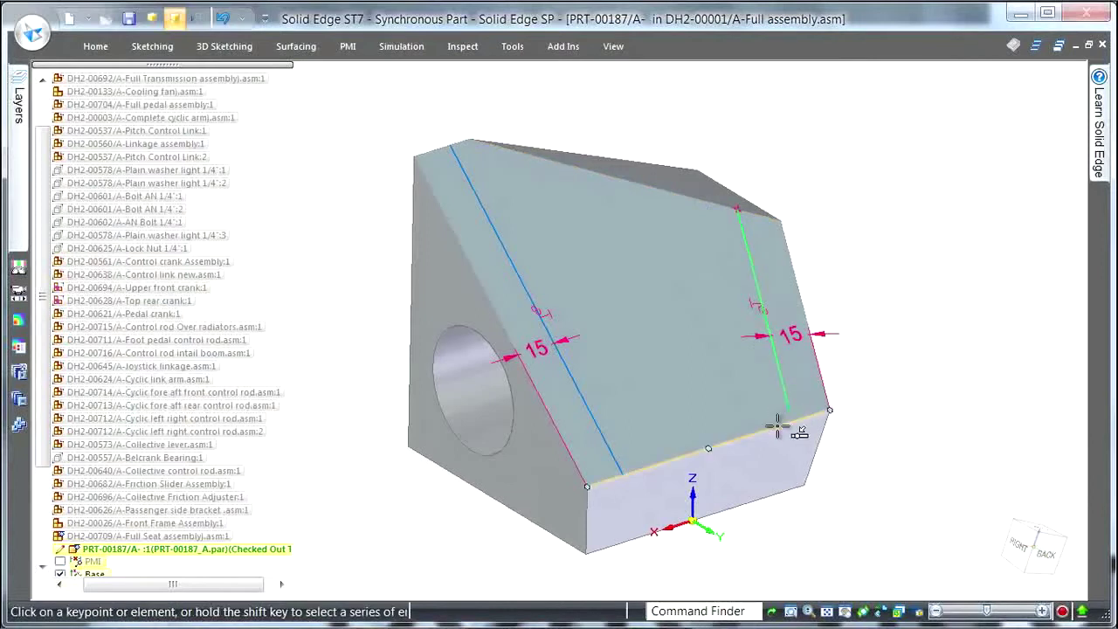
click(777, 426)
Draw a line on the triangular upper cut face from the extended line's upper end to beyond the face's far edge
middle_drag(954, 193, 852, 201)
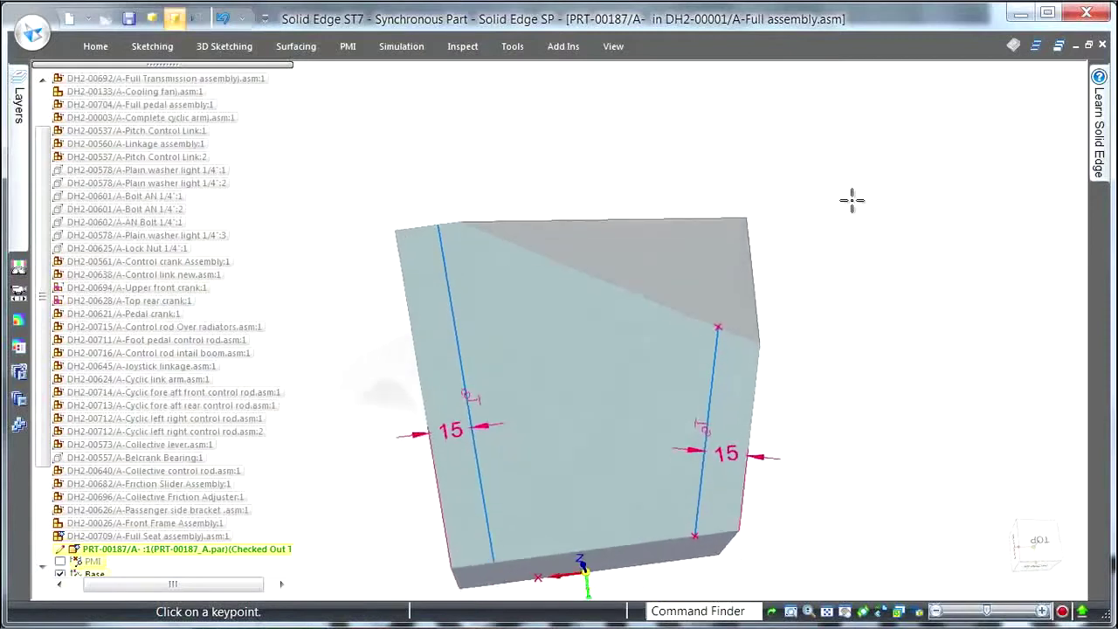
right_click(851, 201)
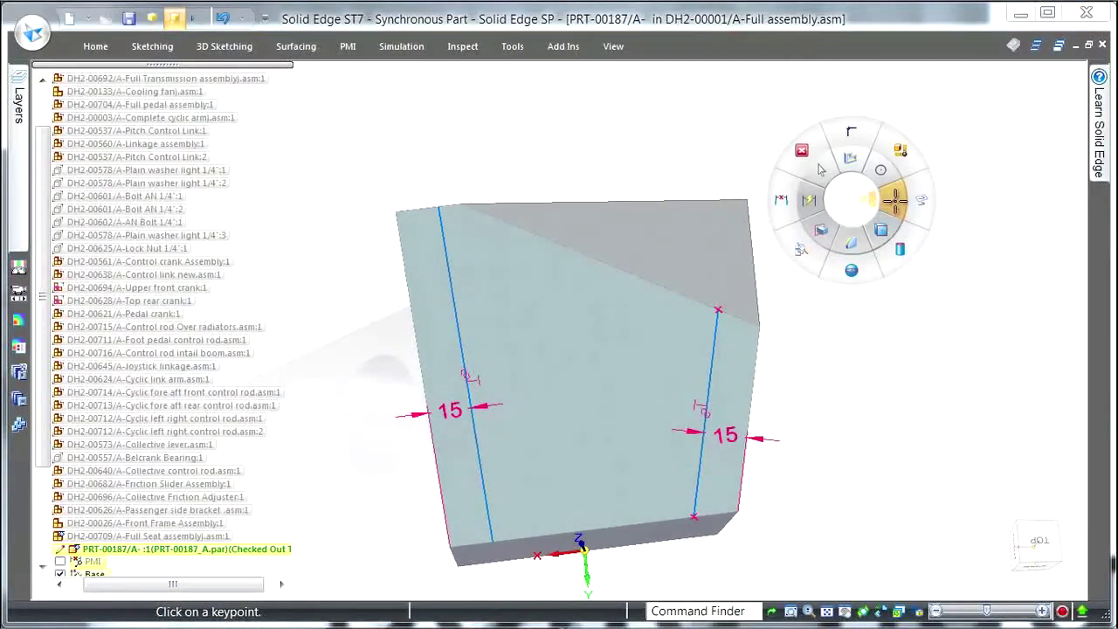
click(893, 200)
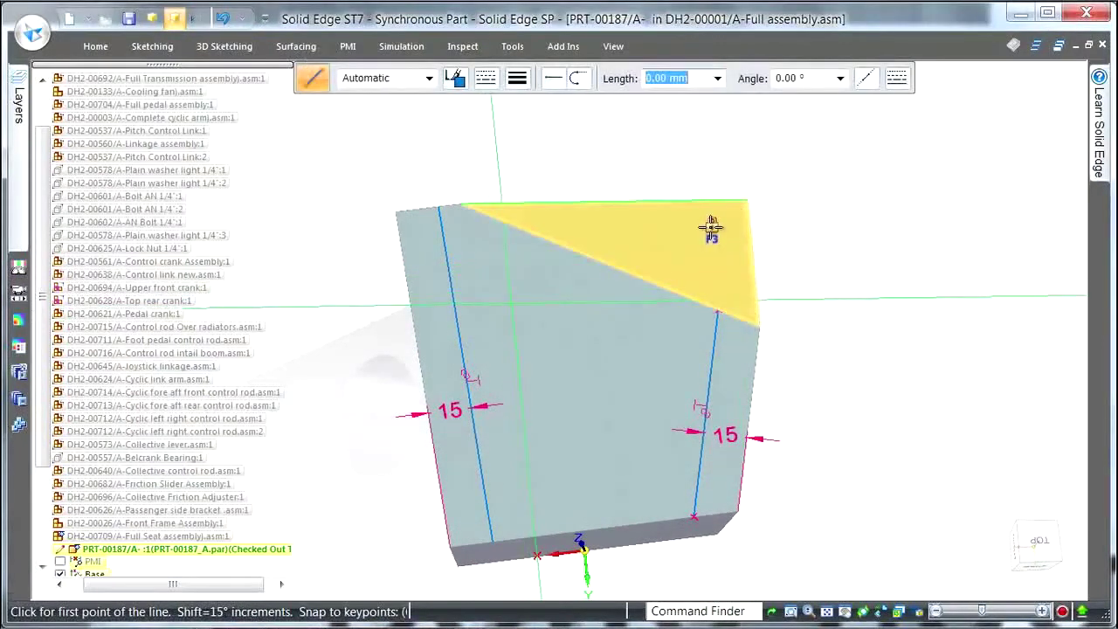
key(F3)
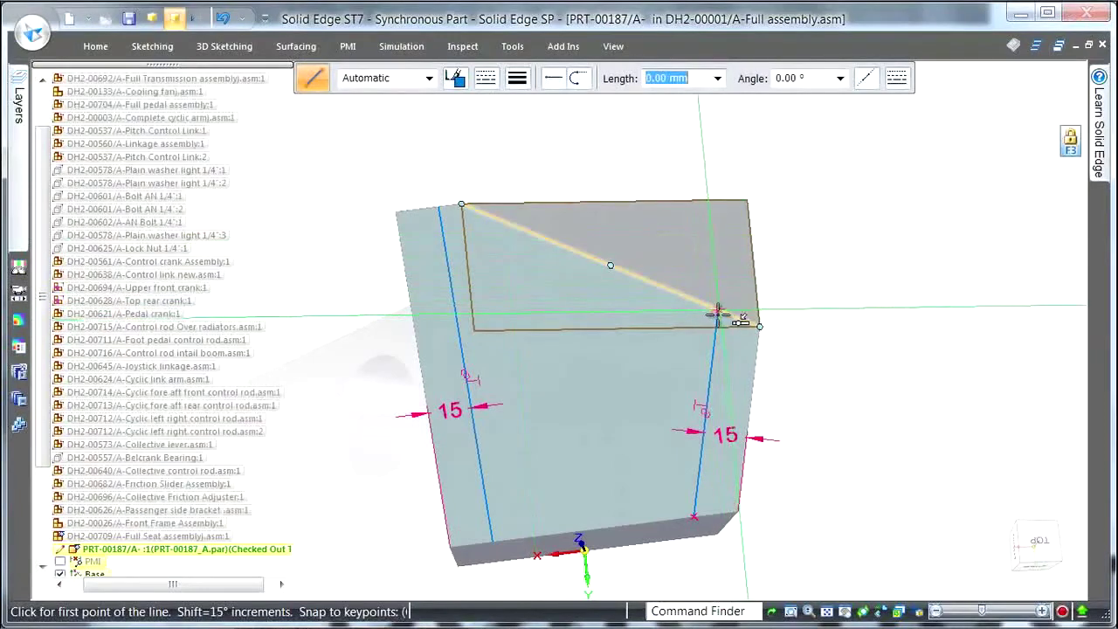
click(717, 309)
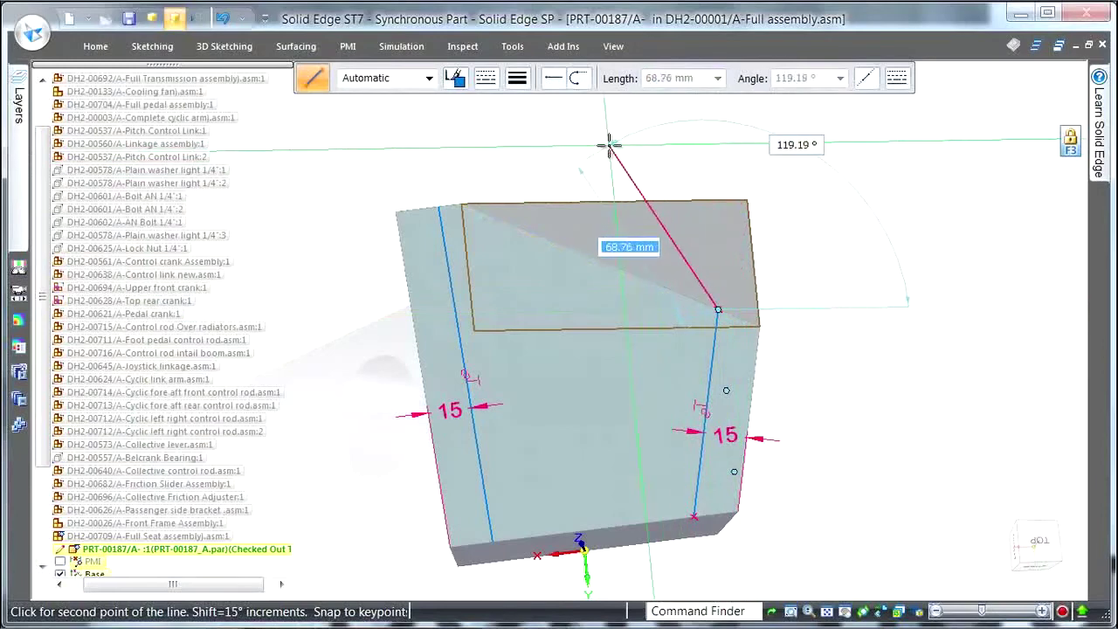
click(701, 144)
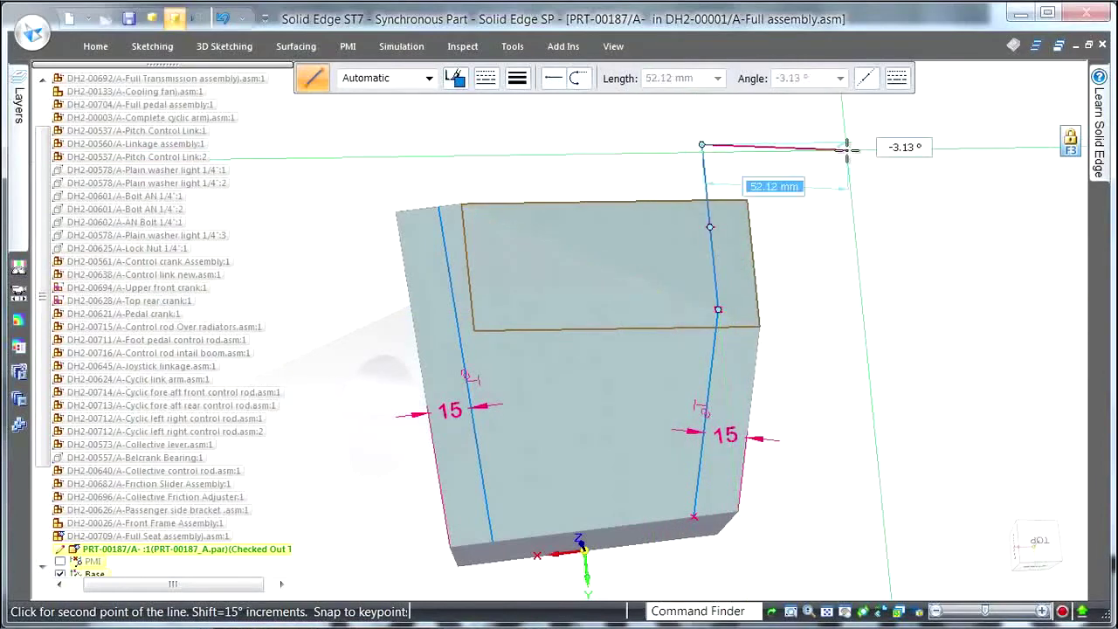
key(Escape)
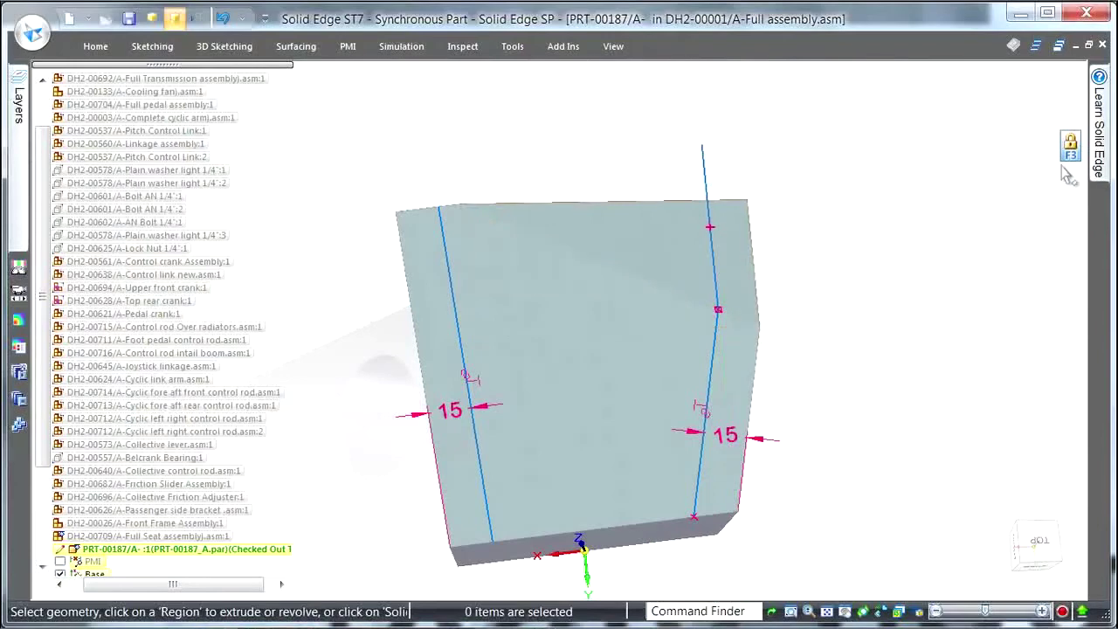
middle_drag(1048, 188, 839, 426)
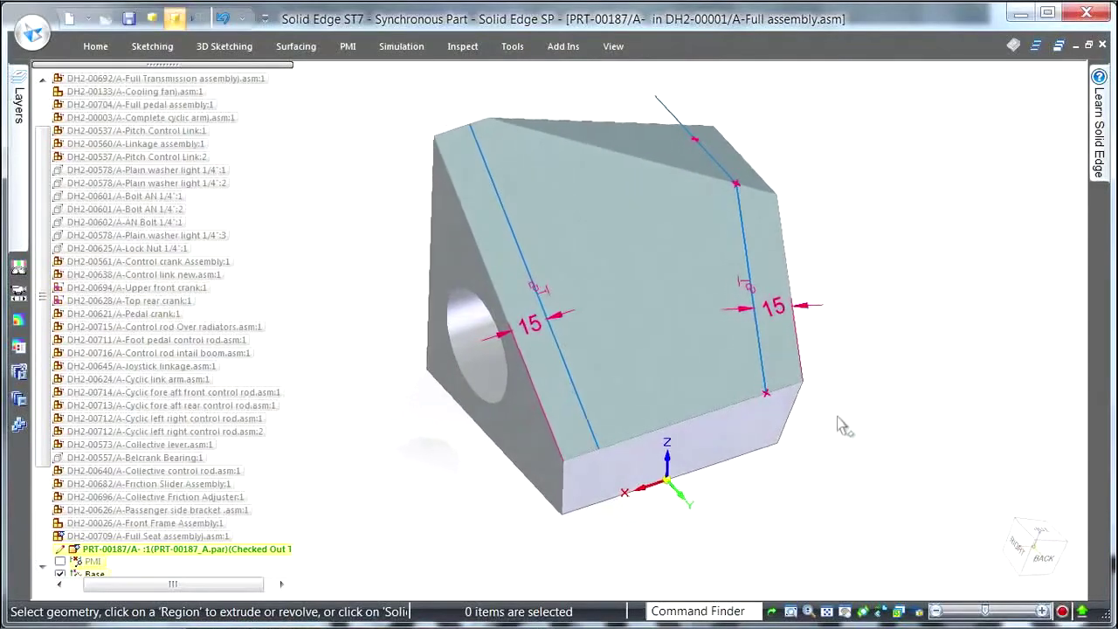
Cut a shallow recess into the large sloped face over the region between the two 15 mm offset lines
click(761, 394)
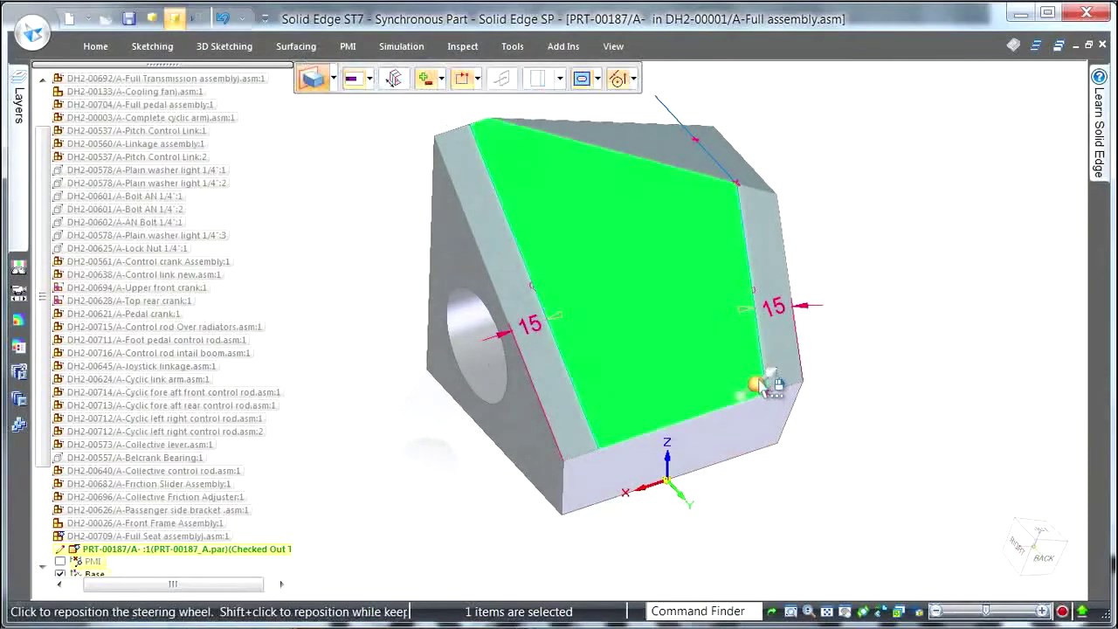
click(767, 386)
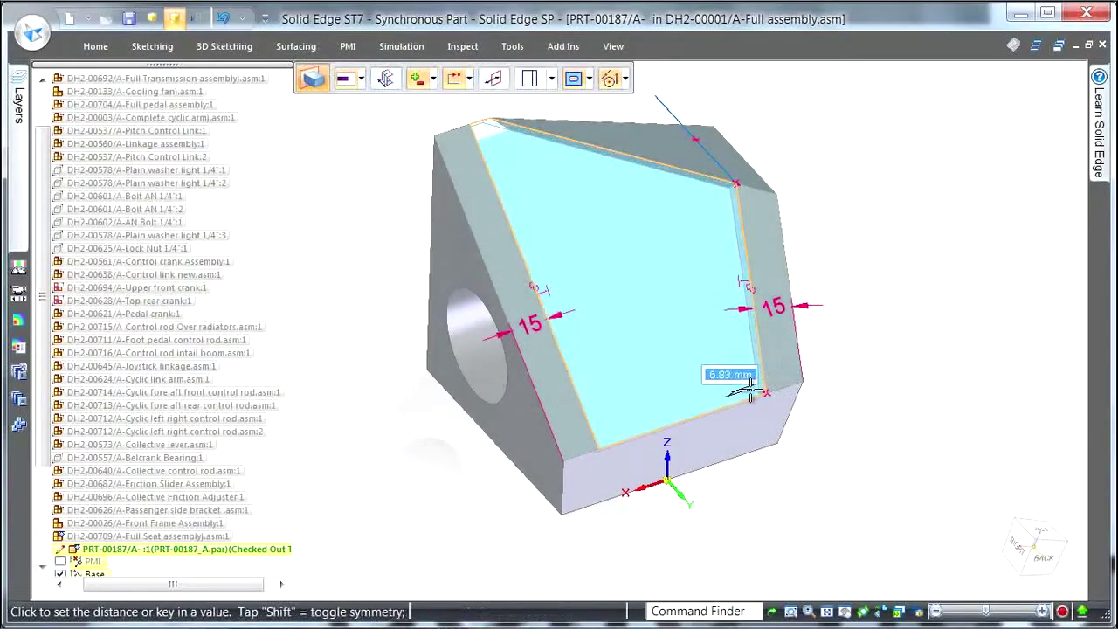
click(749, 391)
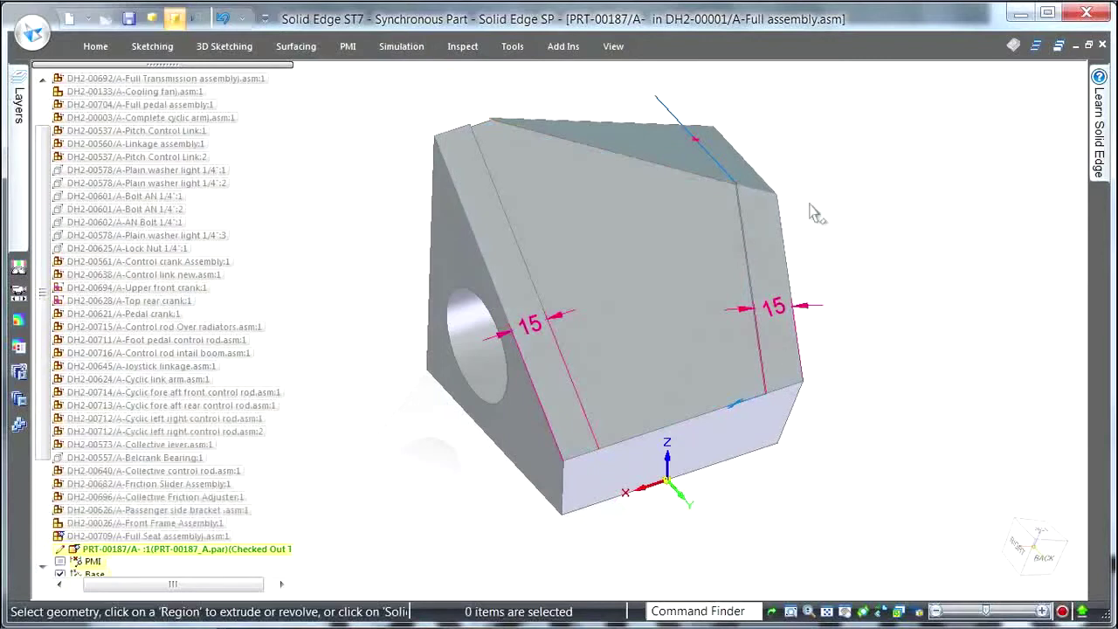
Cut a matching shallow recess into the upper triangular face using the region bounded by the drawn line and the hole side
click(696, 127)
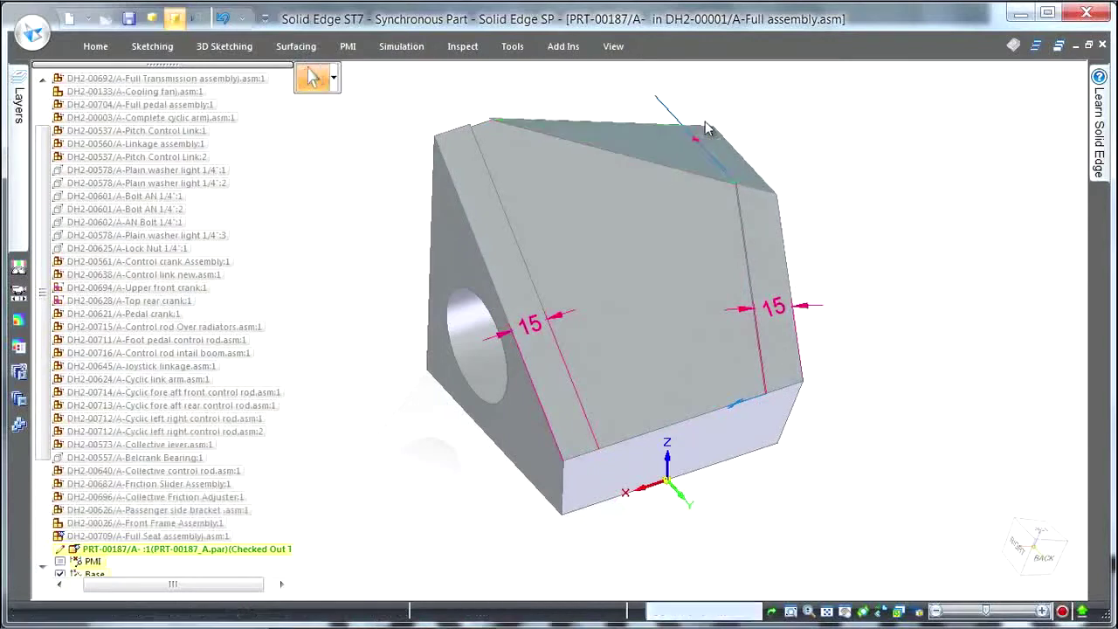
click(701, 135)
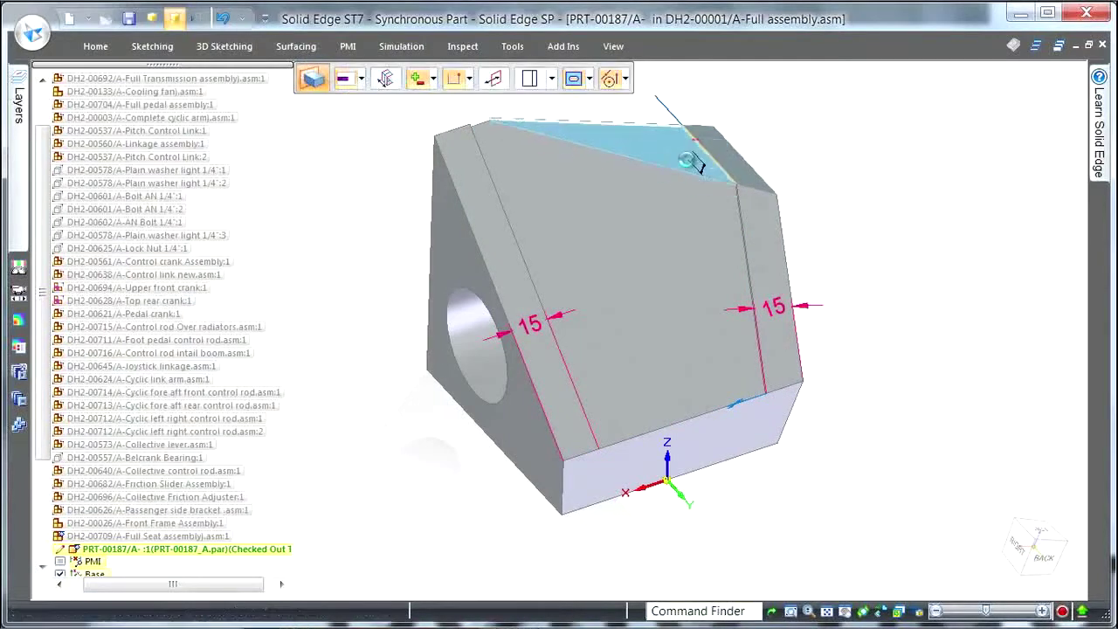
click(687, 155)
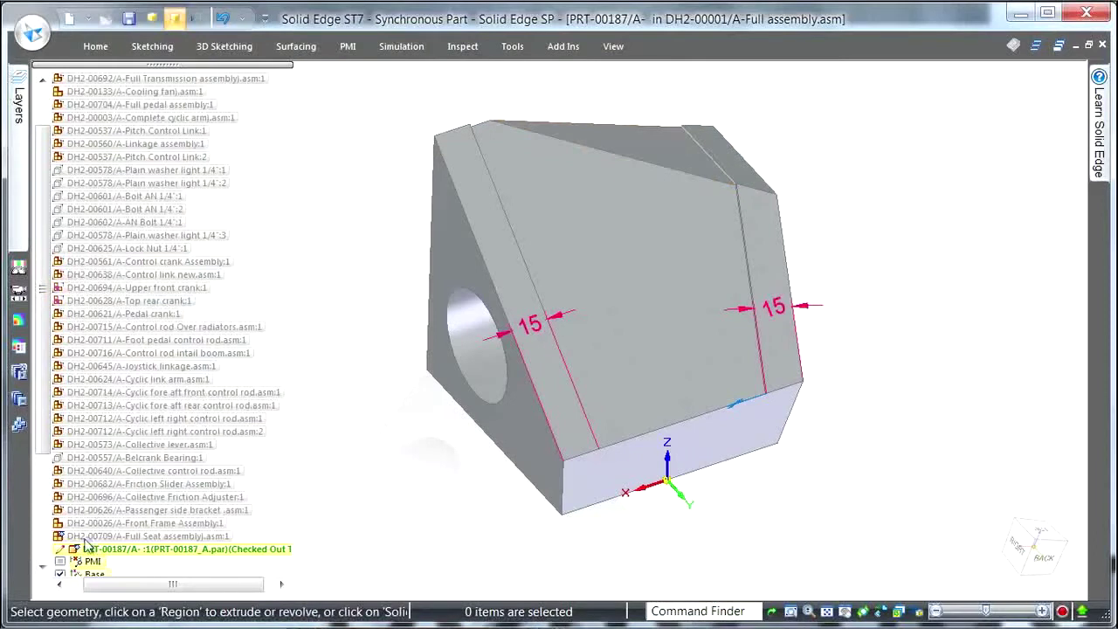
Hide the part's PMI and base coordinate system, and switch the part to the Ordered environment
click(60, 561)
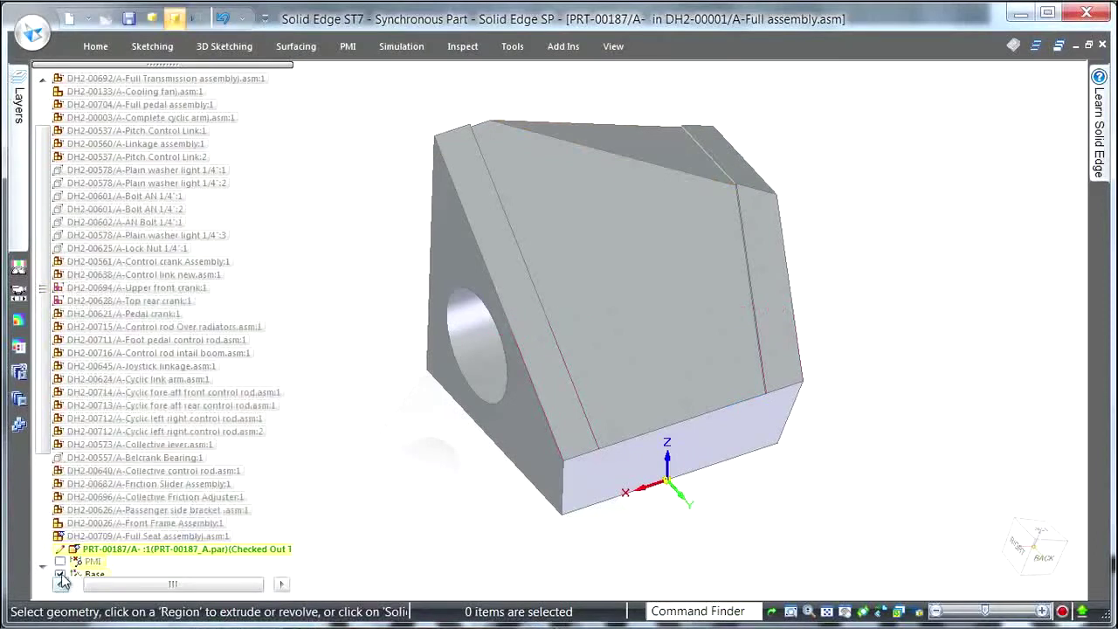
key(ctrl+f)
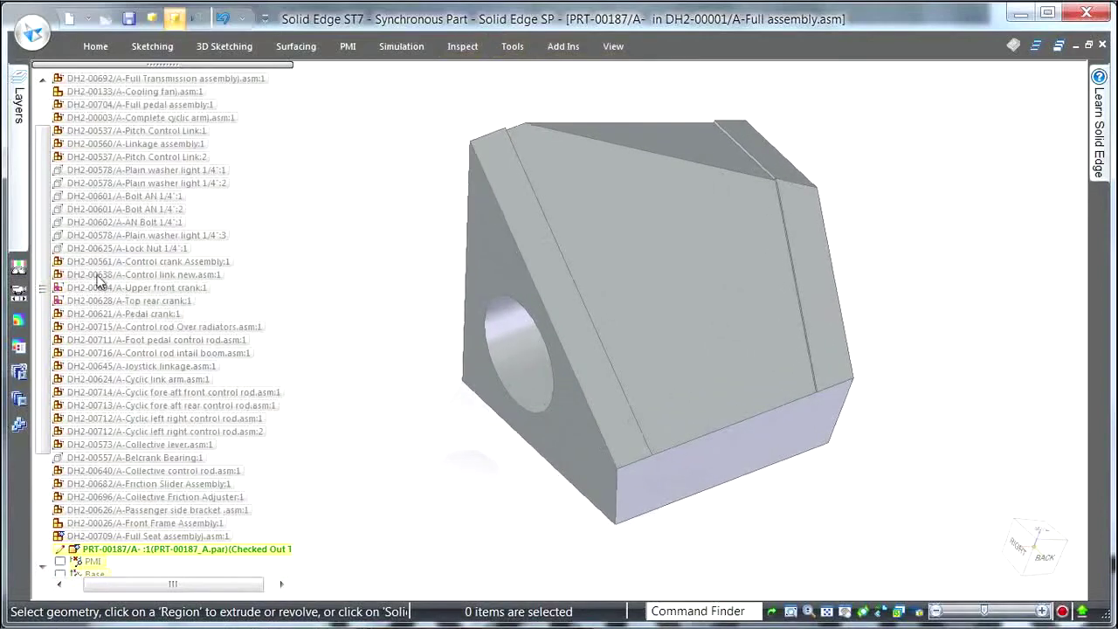
scroll(131, 366, down, 4)
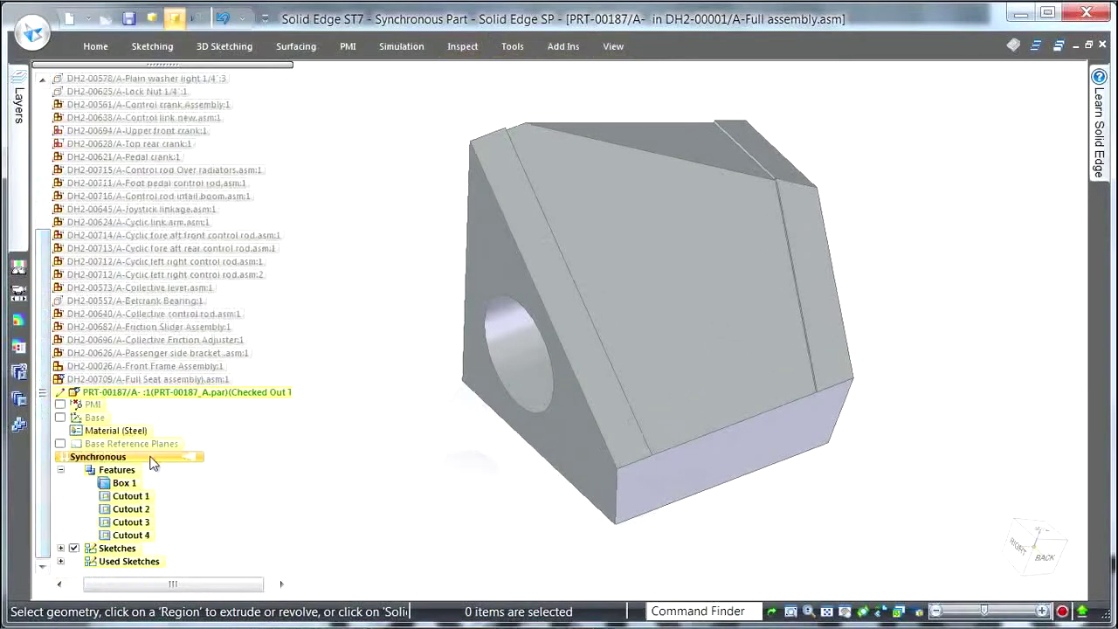
right_click(150, 461)
click(305, 607)
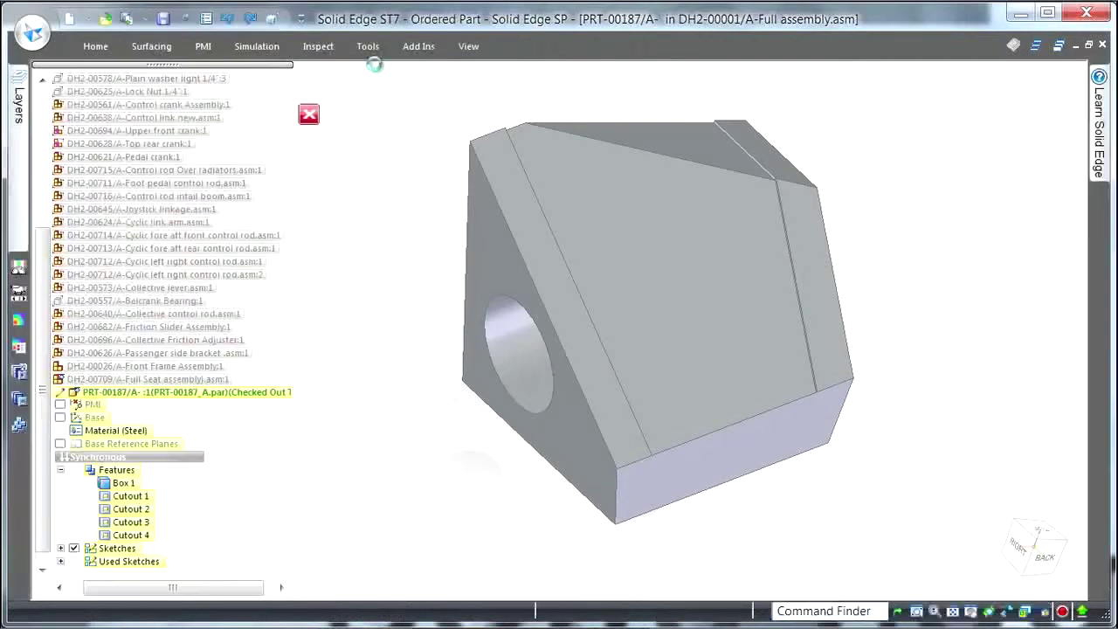
Start Part to Sheet Metal with a 5 mm bend radius, no corner treatment, a 3 mm gap and square relief
click(368, 48)
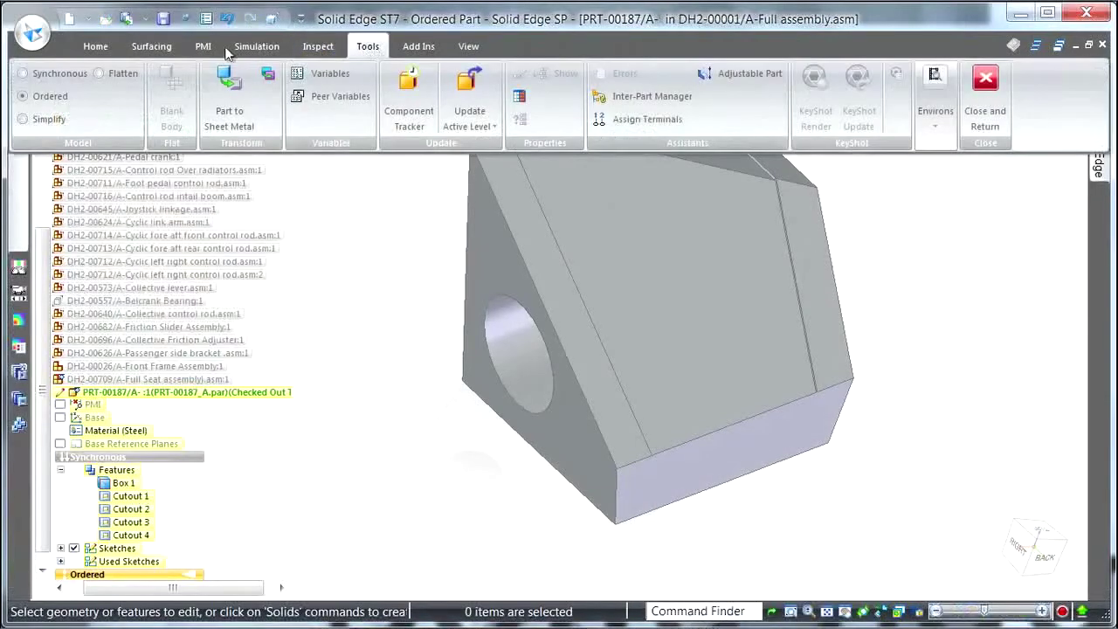
click(229, 87)
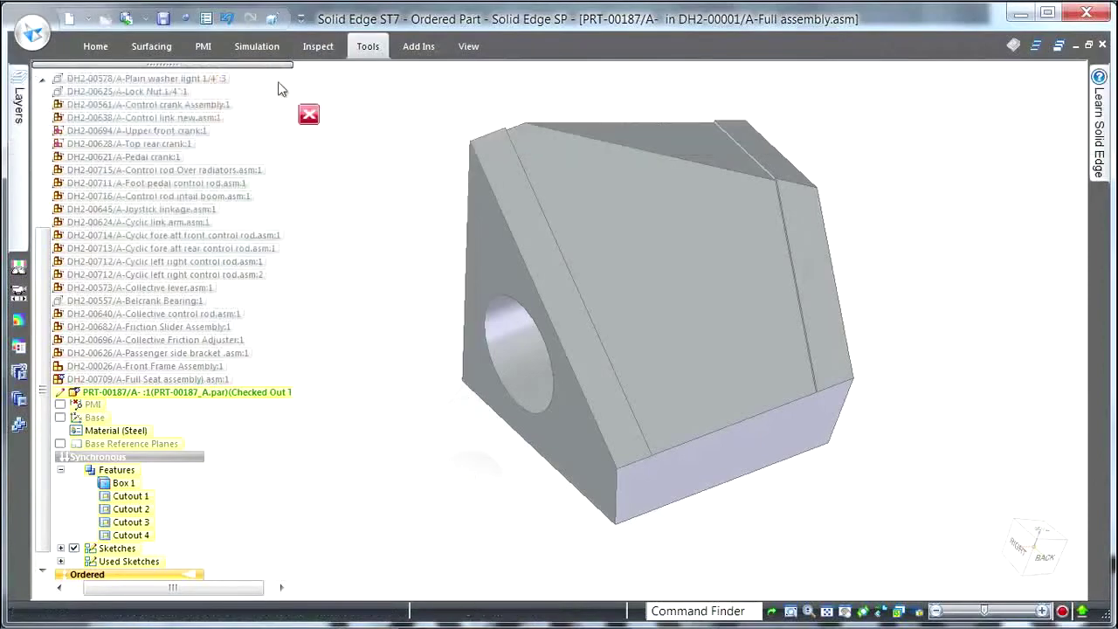
drag(274, 81, 619, 108)
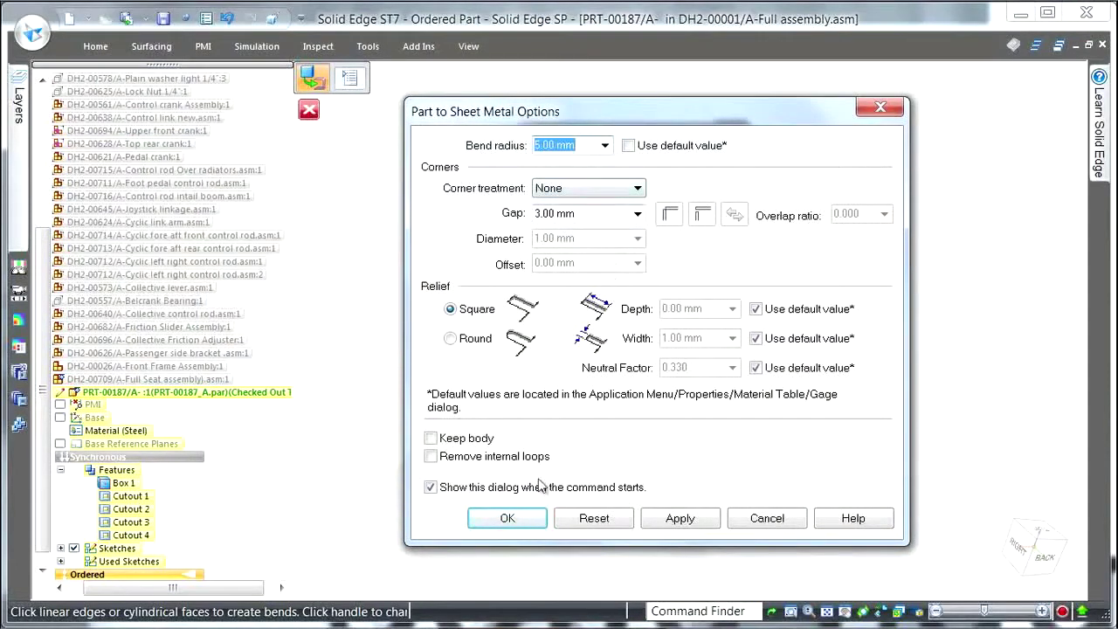
click(506, 521)
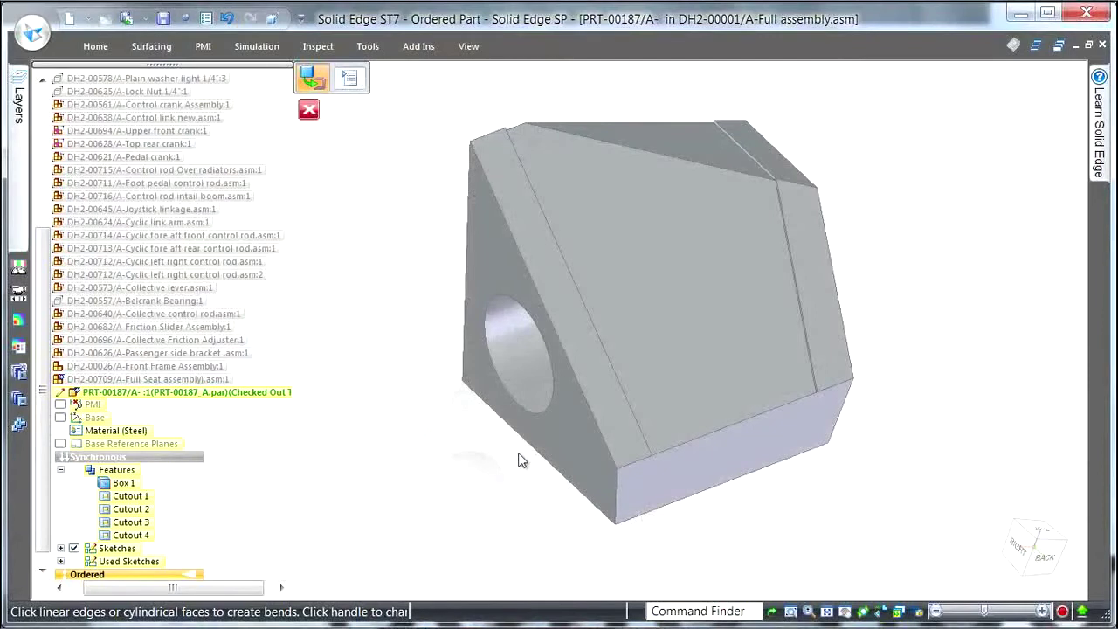
Pick the base face for the sheet metal conversion, set the thickness to 2 mm and flip the material direction inward
click(535, 455)
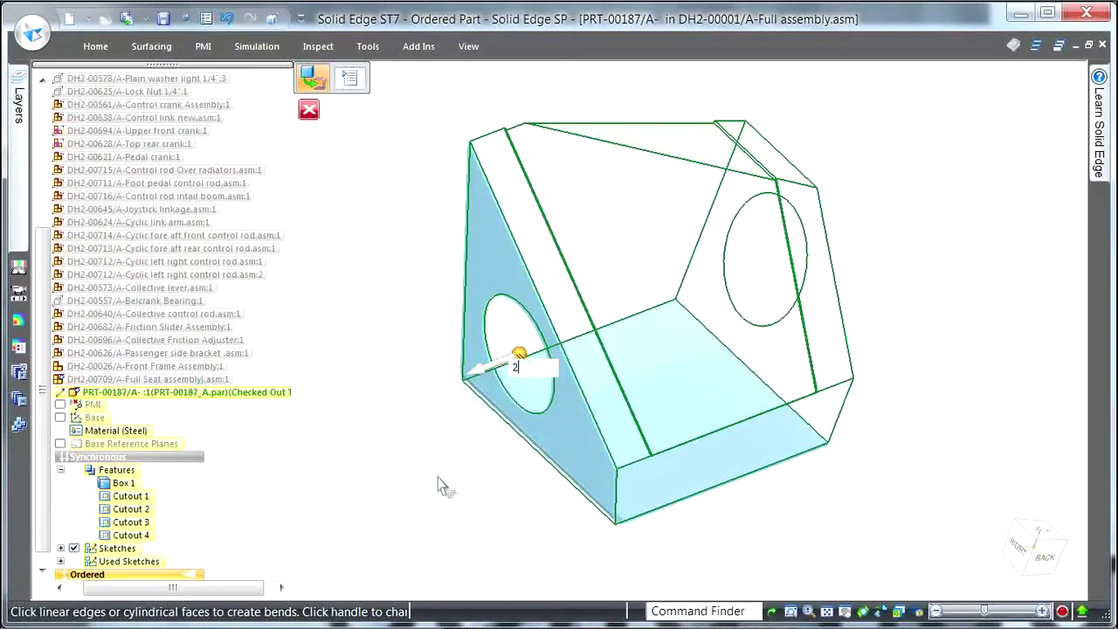
key(Return)
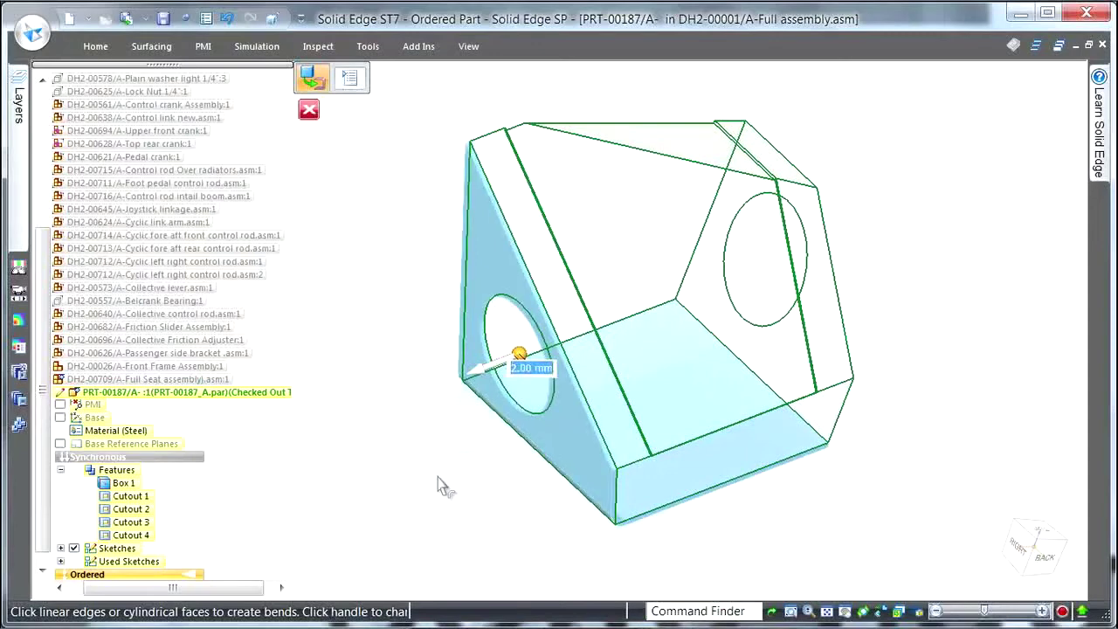
click(519, 355)
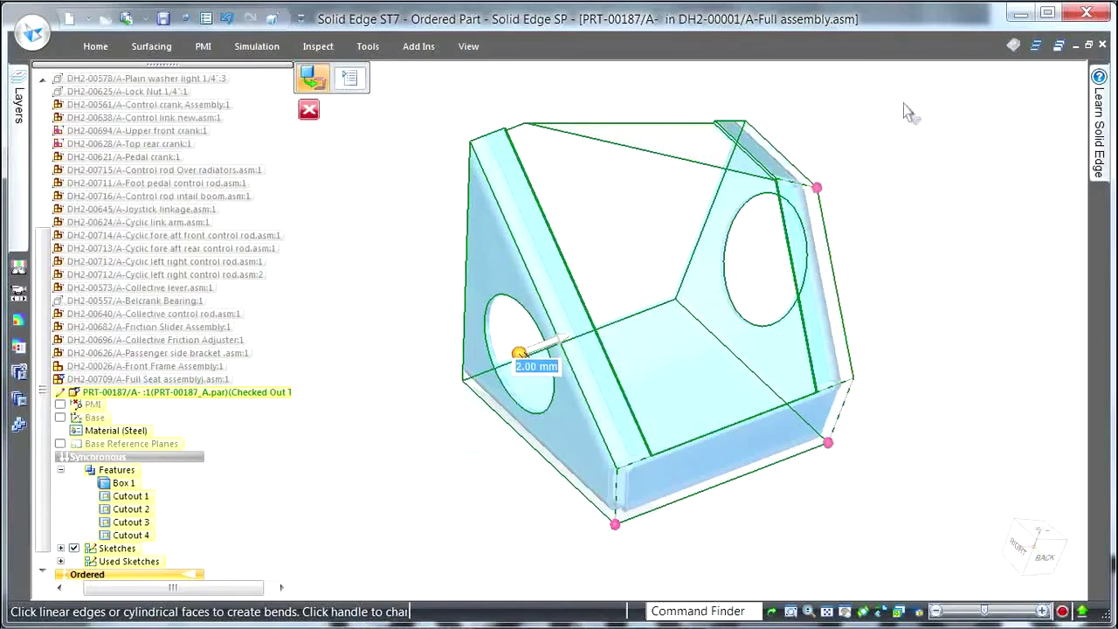
Override a lower bend corner with a closed Circular Cutout treatment and a 14 mm diameter
middle_drag(925, 190, 783, 430)
scroll(741, 432, up, 5)
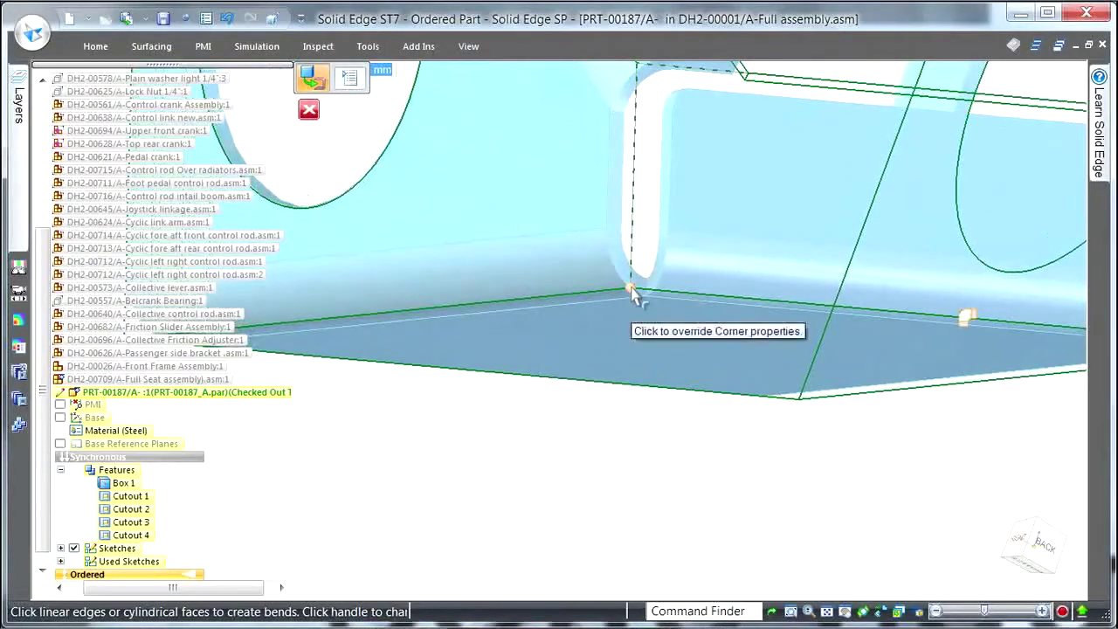
click(632, 289)
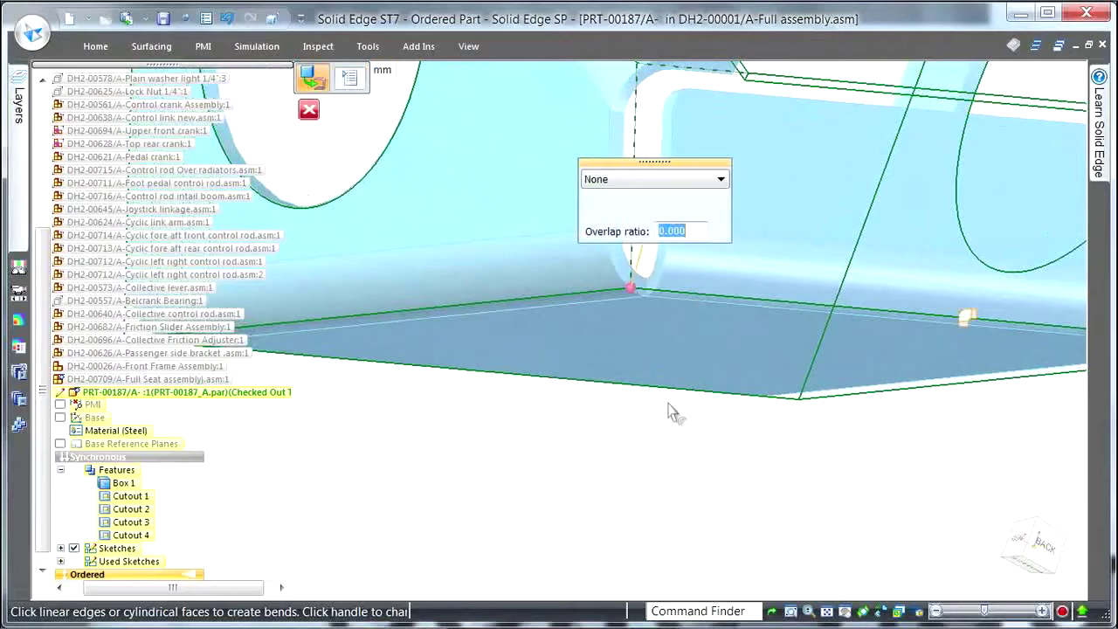
click(721, 180)
click(631, 234)
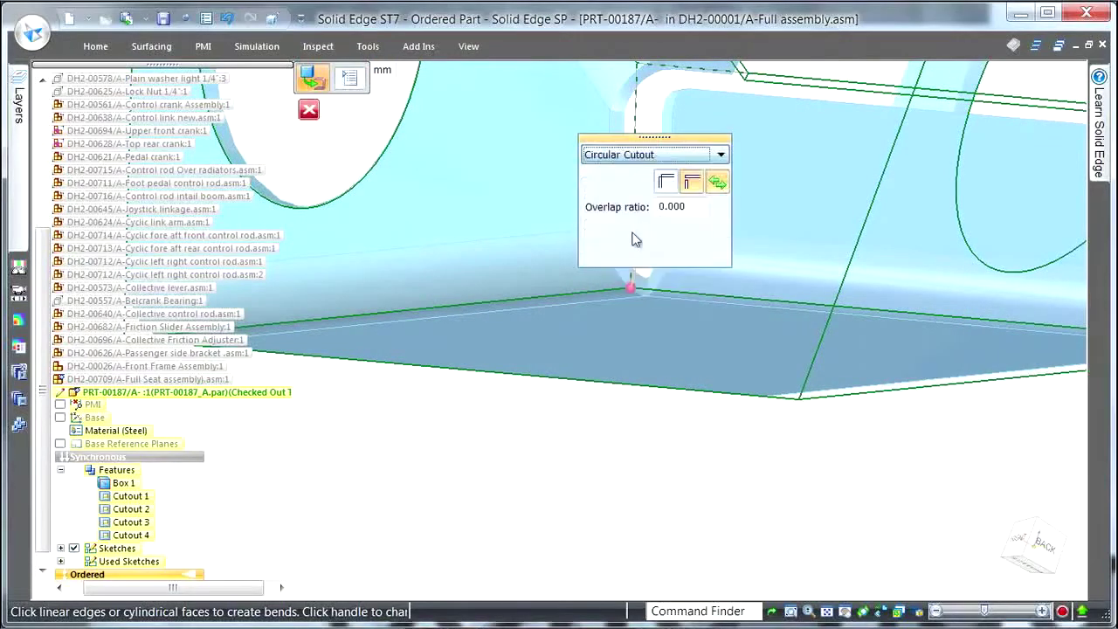
click(666, 181)
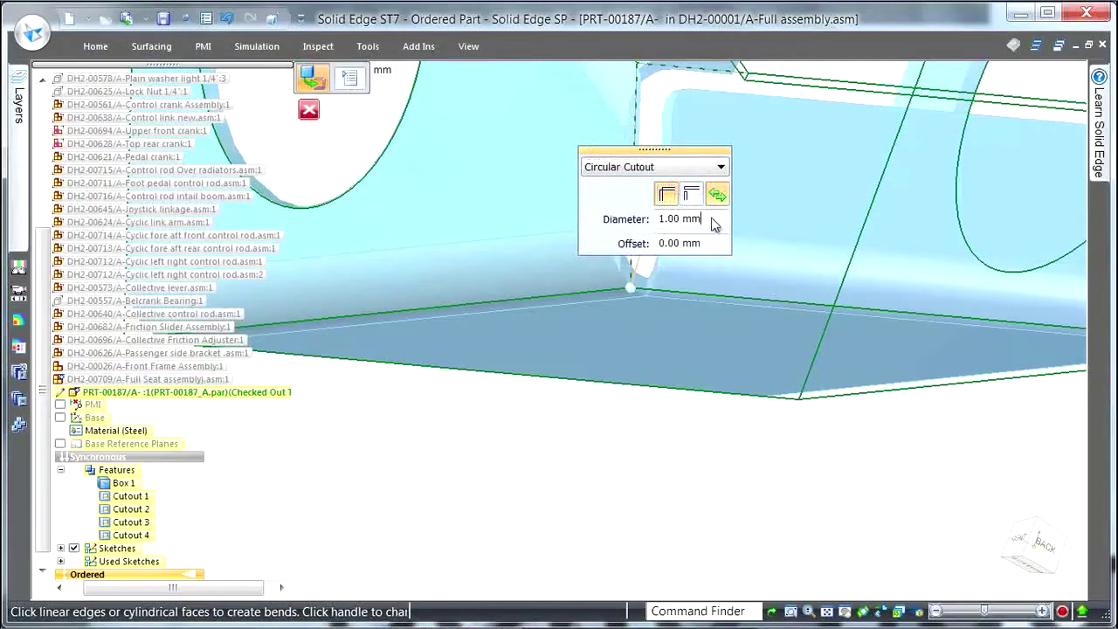
click(653, 219)
text(14)
key(Return)
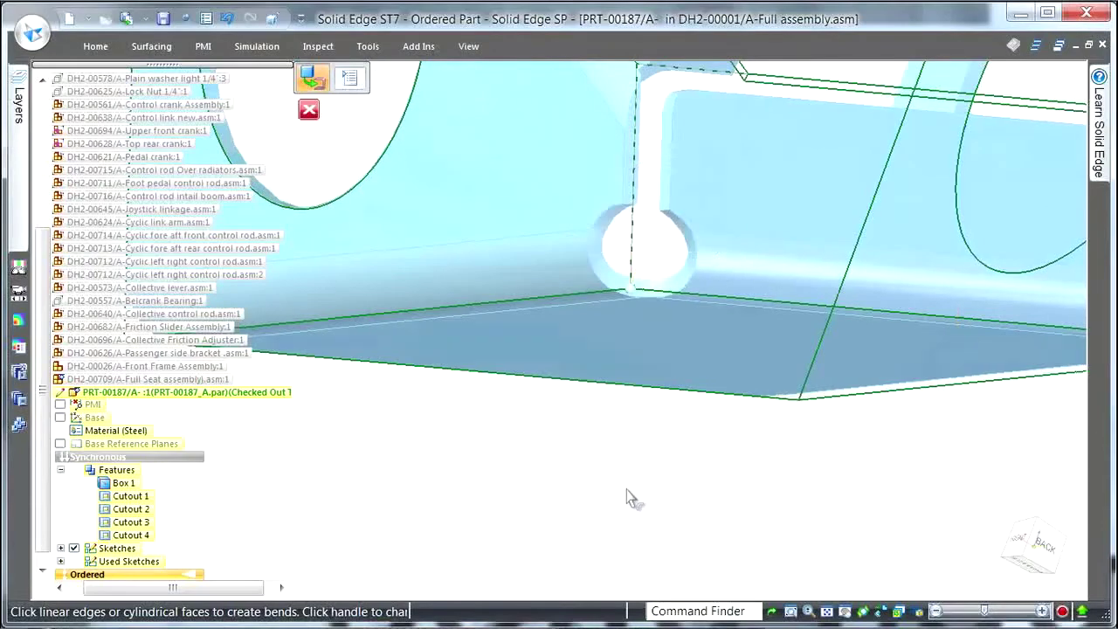
Measure the distance between two diagonally opposite bolt centres visible through the sheet metal bracket's base
scroll(629, 499, down, 3)
middle_drag(721, 438, 937, 215)
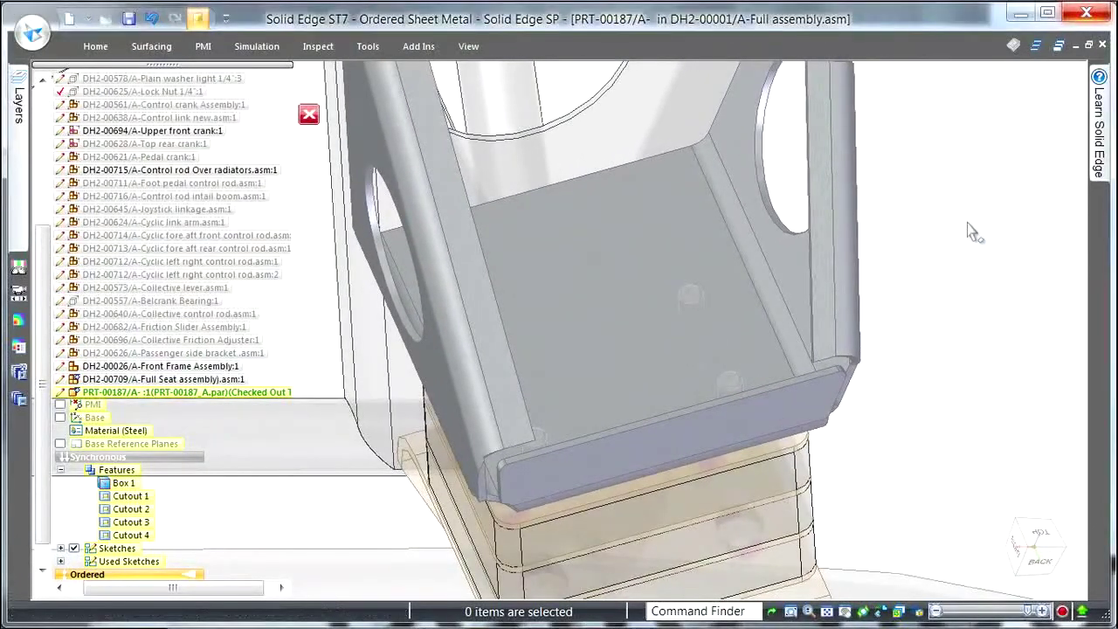
right_click(968, 231)
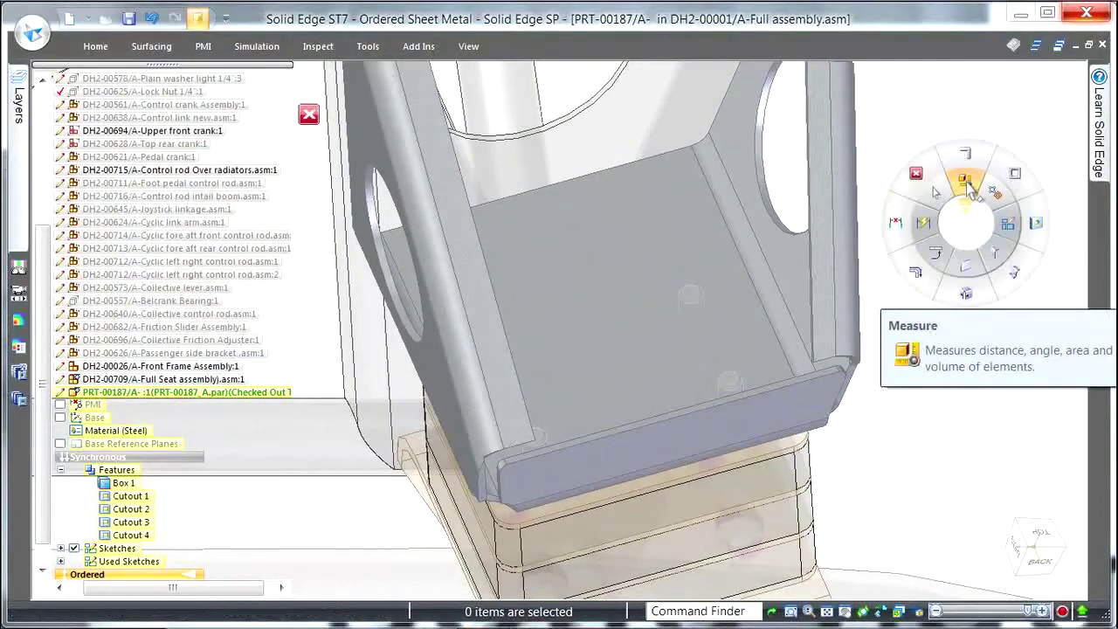
click(966, 182)
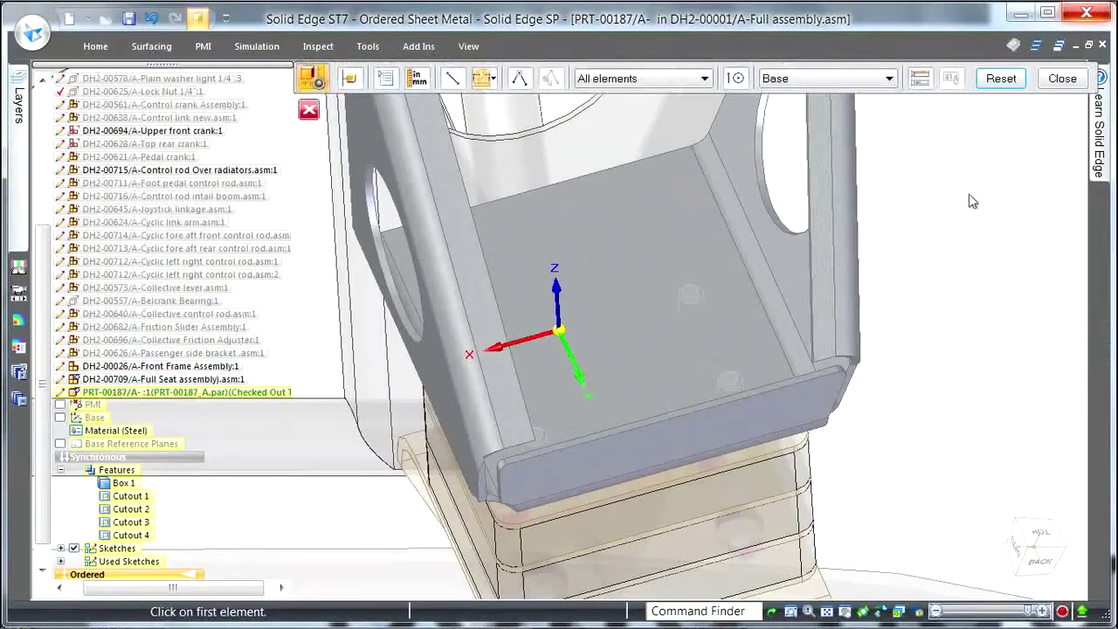
click(700, 302)
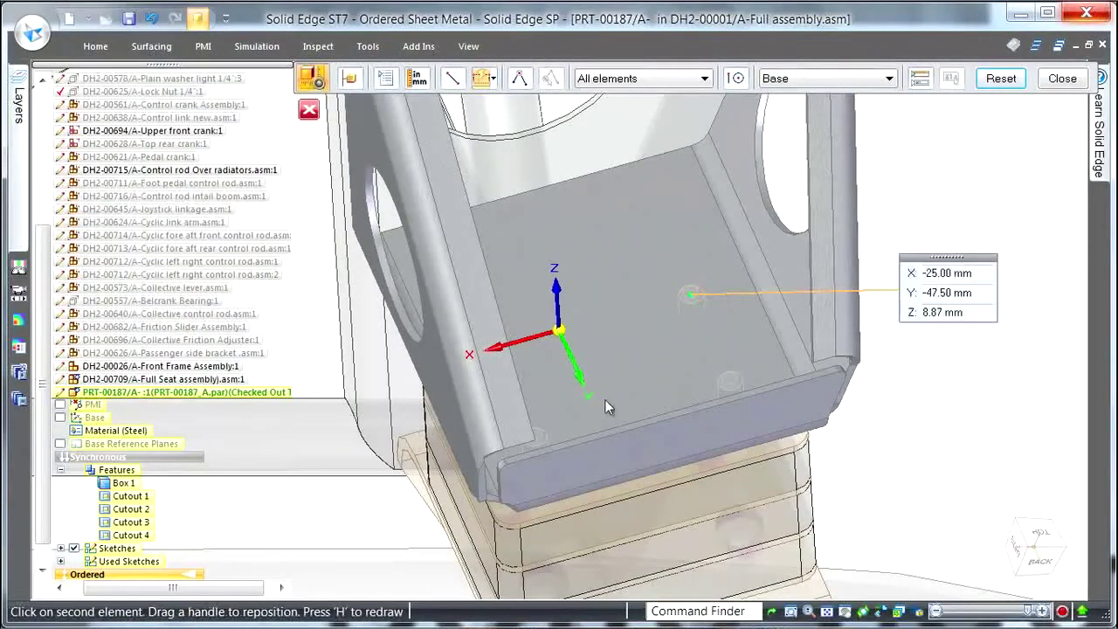
click(544, 442)
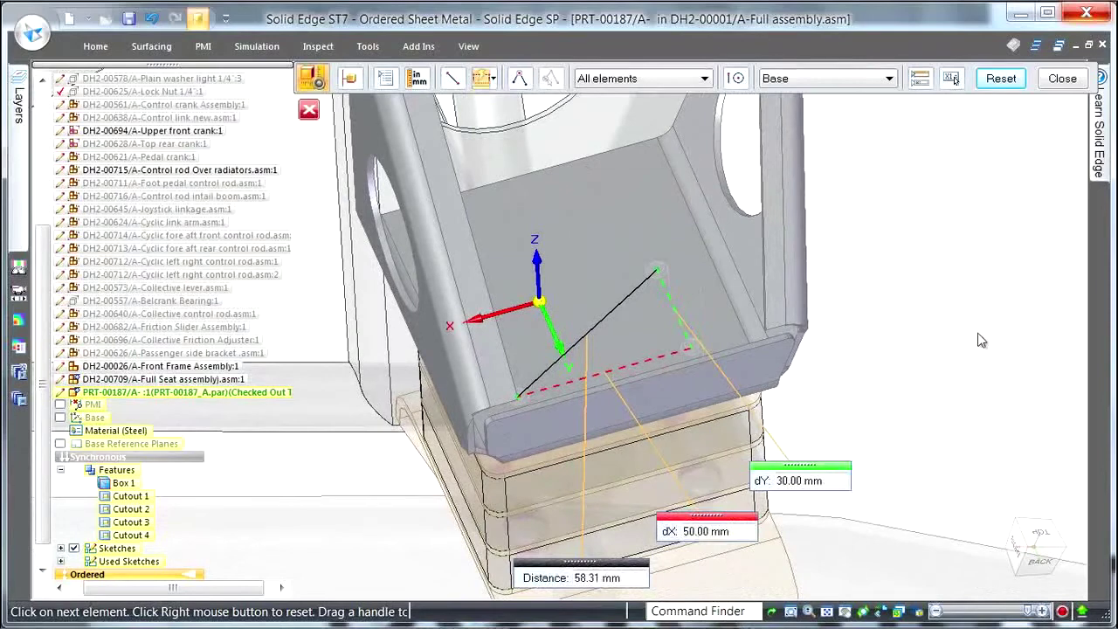
Show the detailed results of the bolt-centre measurement beside the bracket and exit Measure
click(922, 81)
drag(990, 131, 979, 118)
mouse_move(947, 417)
mouse_down()
mouse_move(948, 459)
mouse_move(952, 437)
mouse_up()
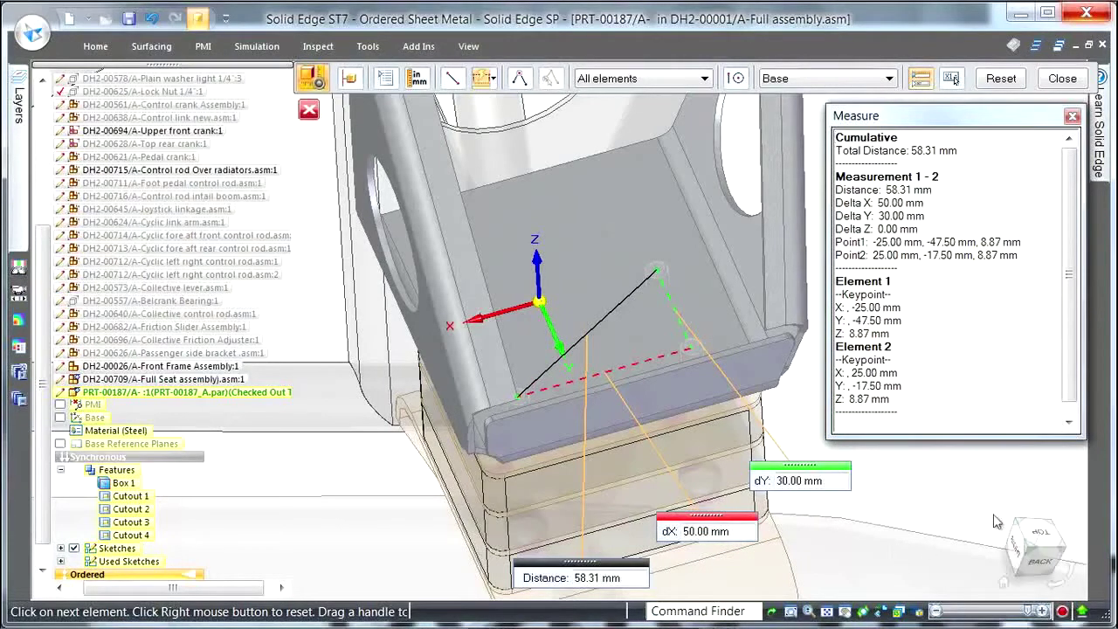
click(1063, 78)
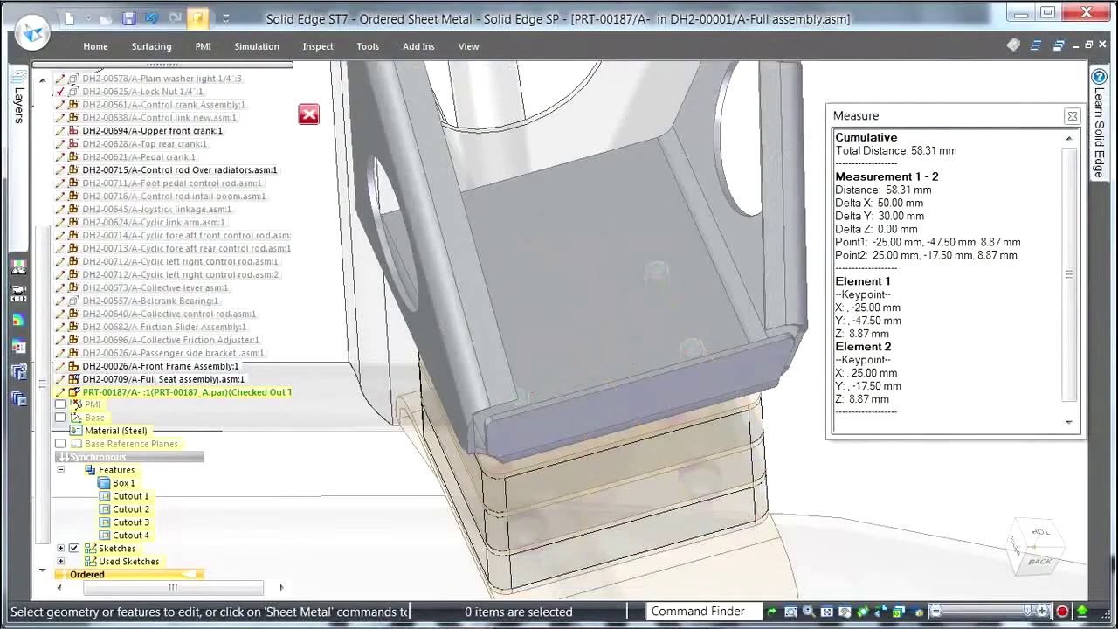
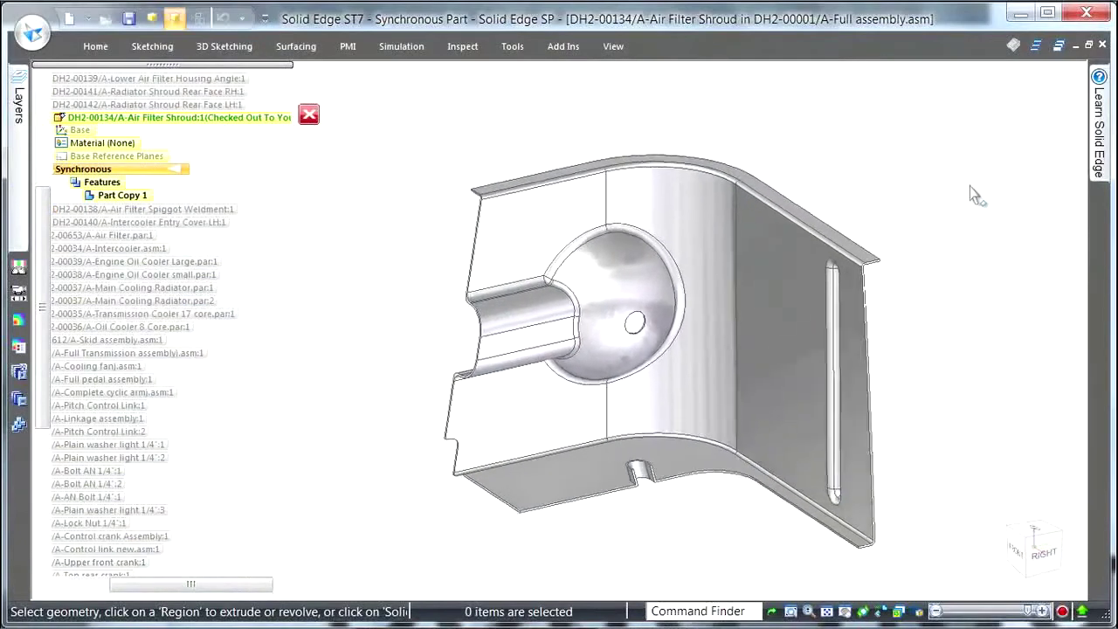
Activate the Flatten environment for the Air Filter Shroud and assign it the material Aluminum, 1060
click(511, 48)
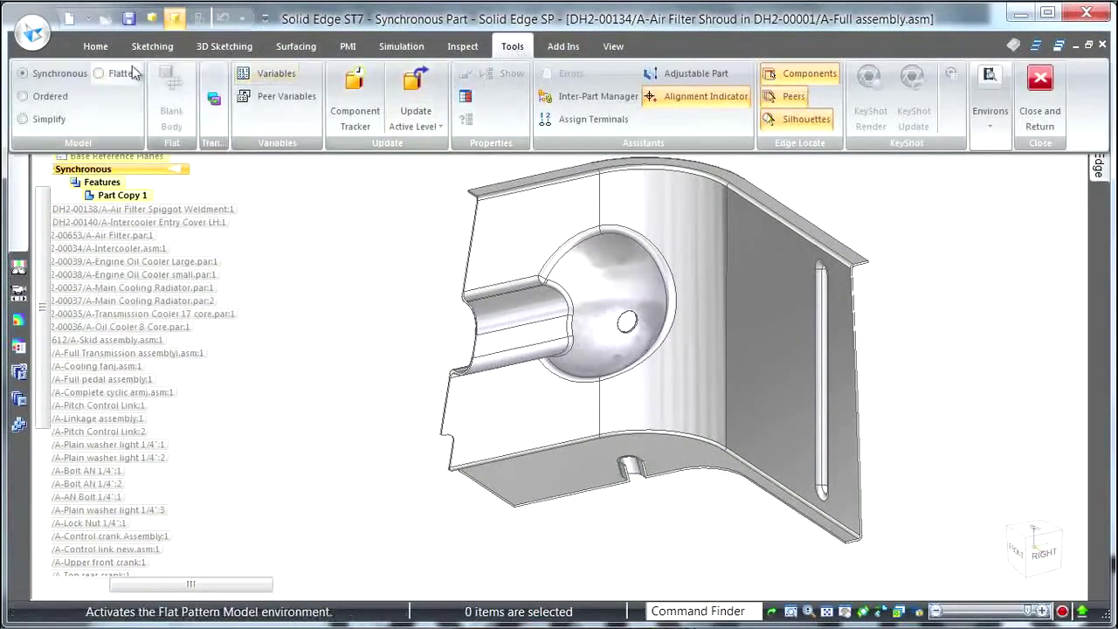
click(99, 72)
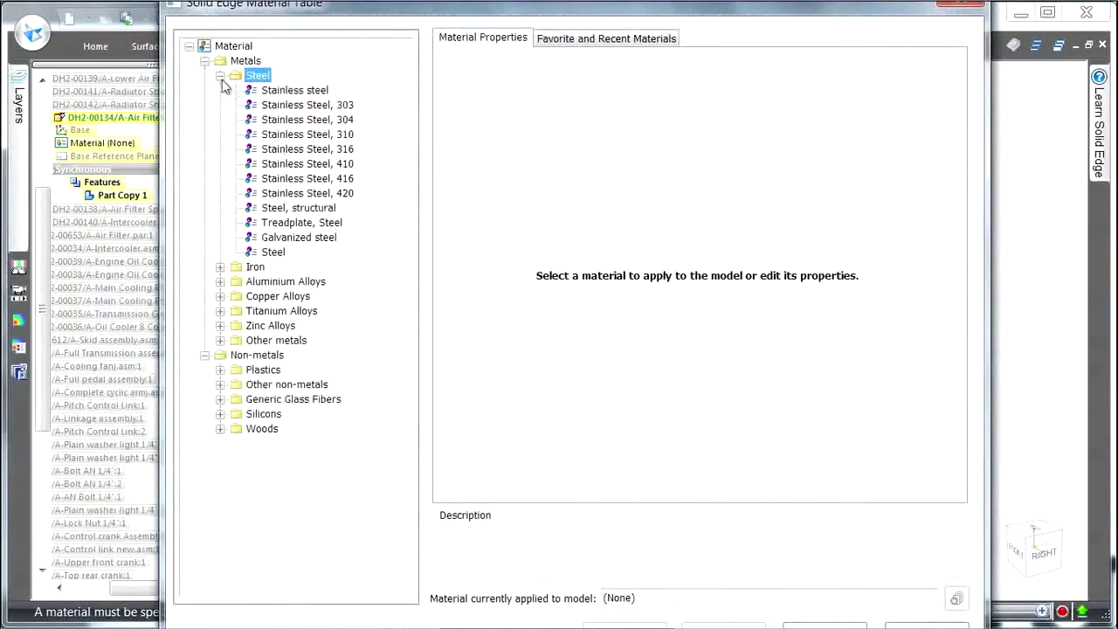
click(220, 76)
click(220, 104)
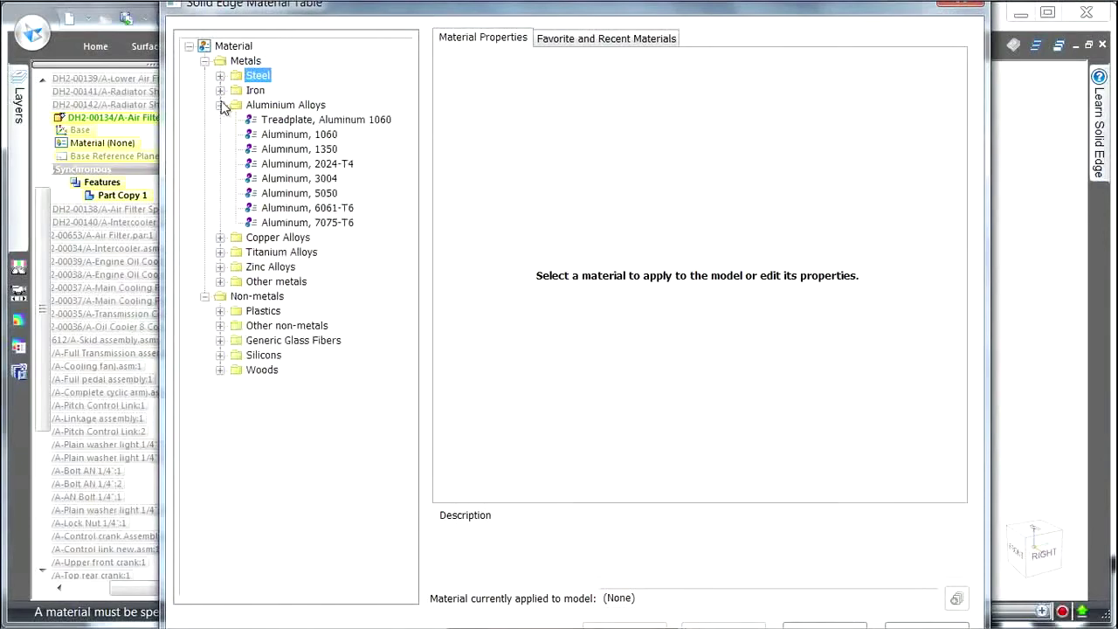
click(288, 135)
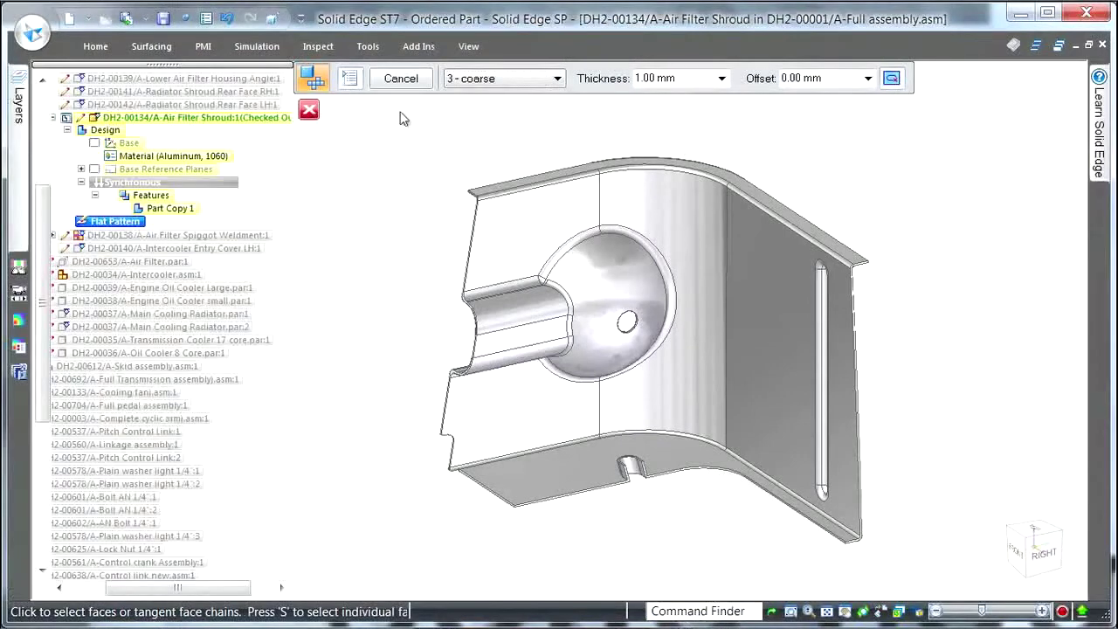
Create a blank from the shroud's tangent face chain at 3 - coarse, with 1.00 mm thickness and 0.00 mm offset
click(557, 79)
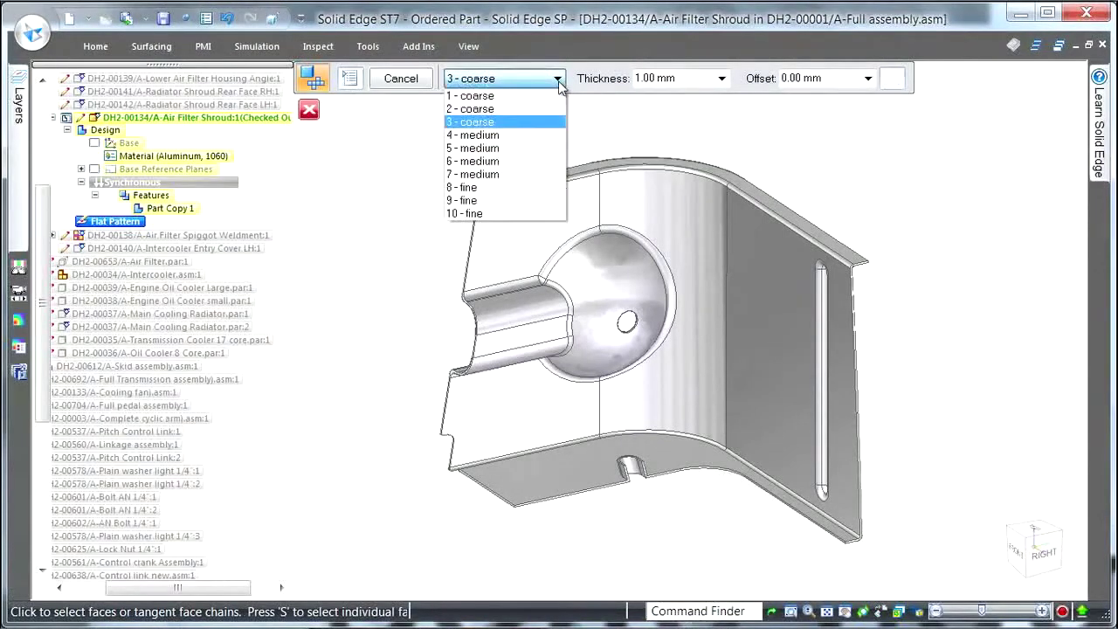
click(552, 122)
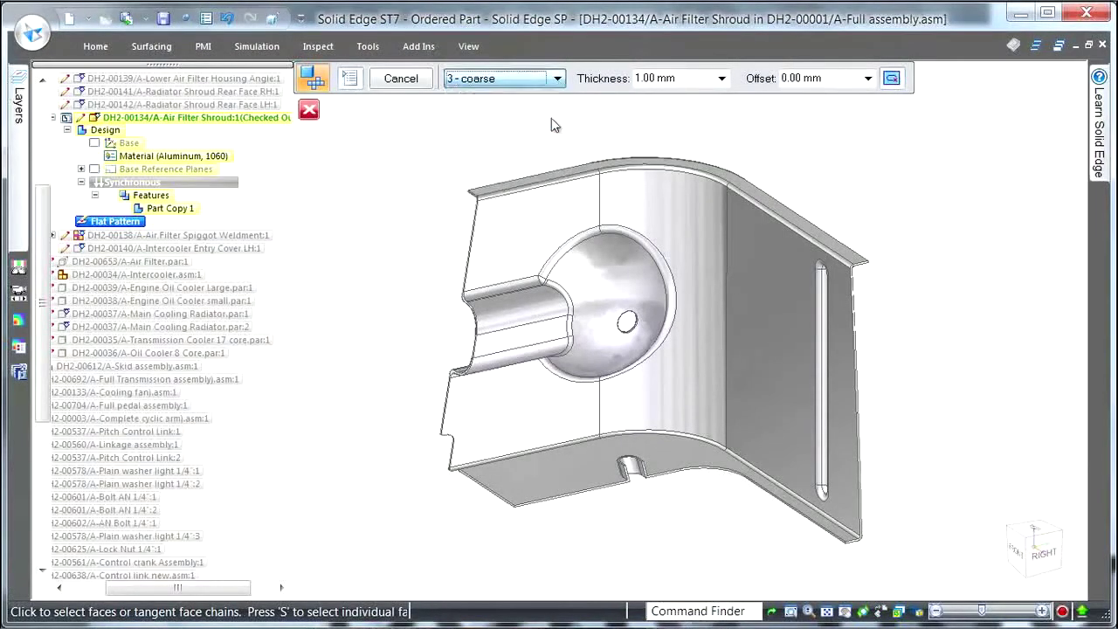
click(549, 208)
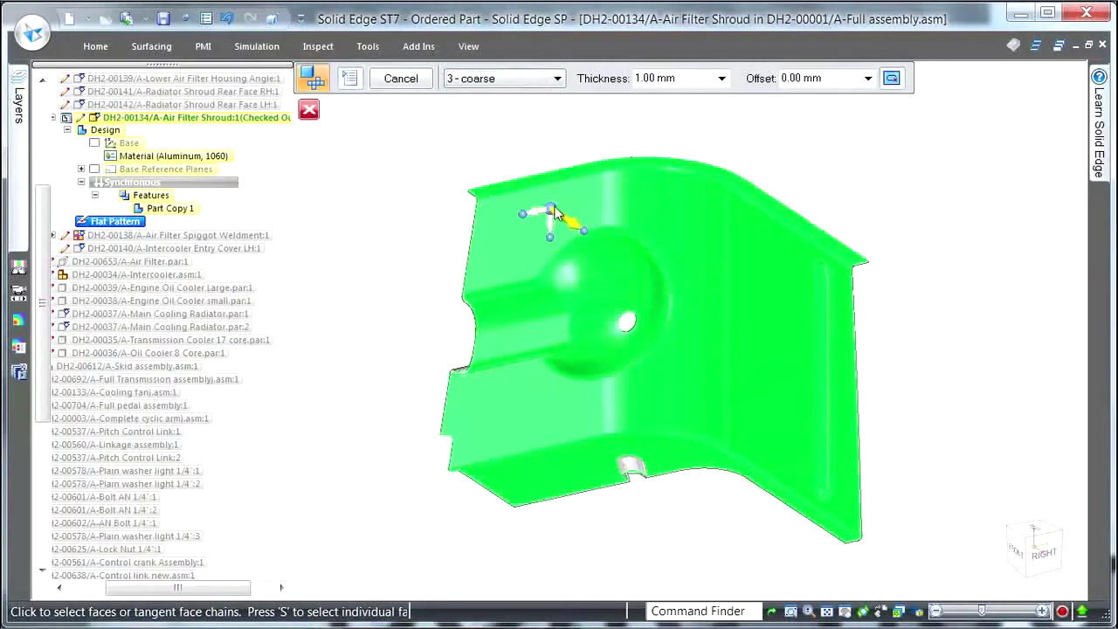
right_click(887, 145)
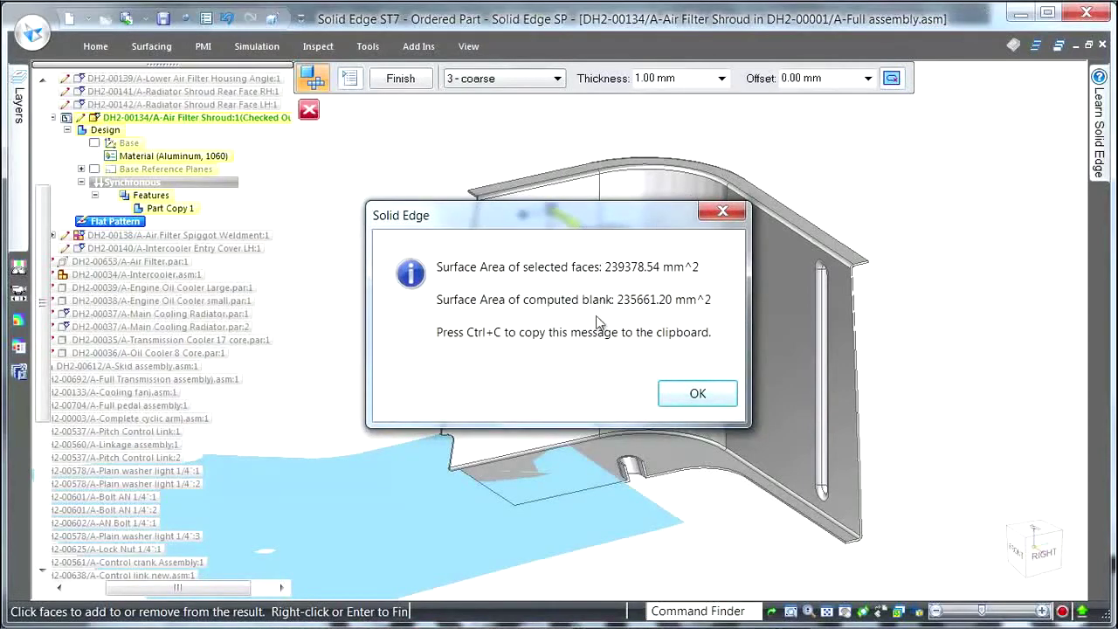
click(704, 394)
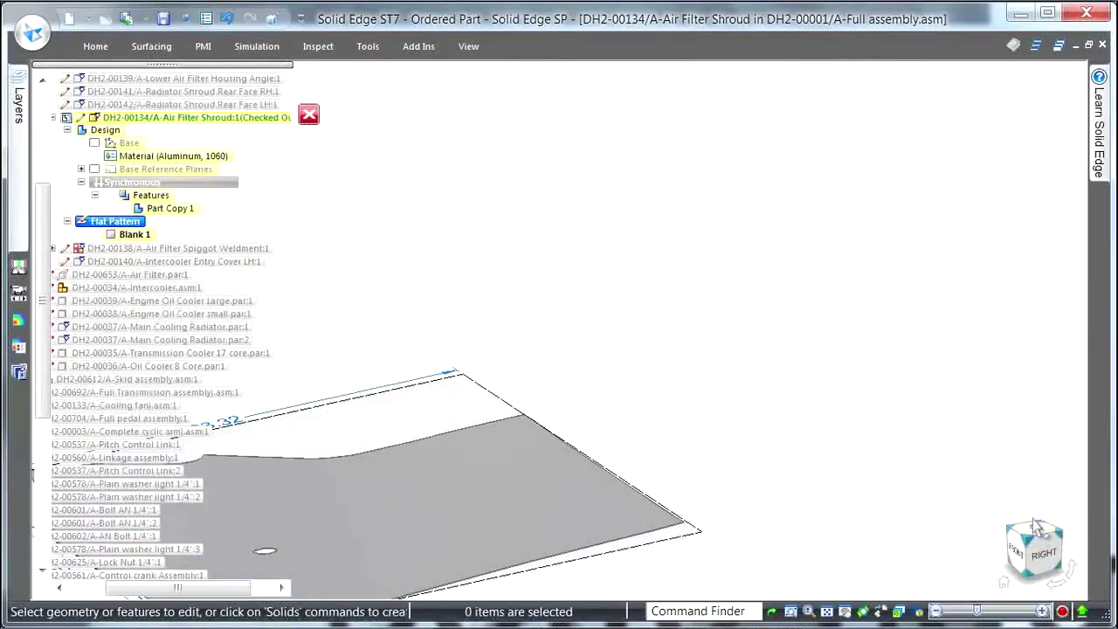
View the shroud's finished blank from the top and return to the full assembly
click(1037, 537)
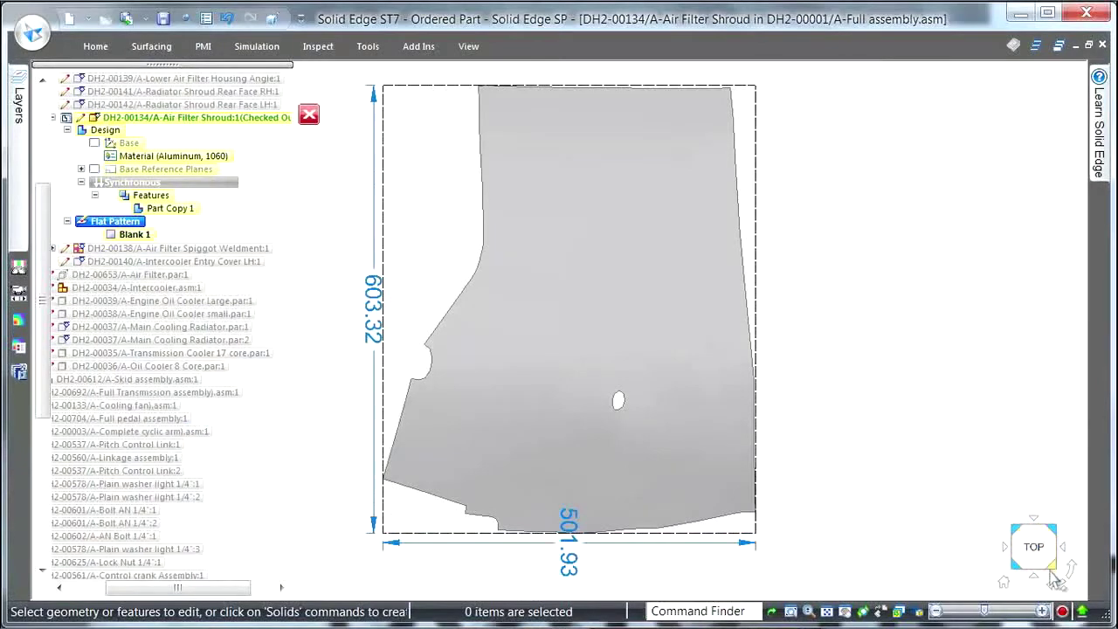
click(1055, 585)
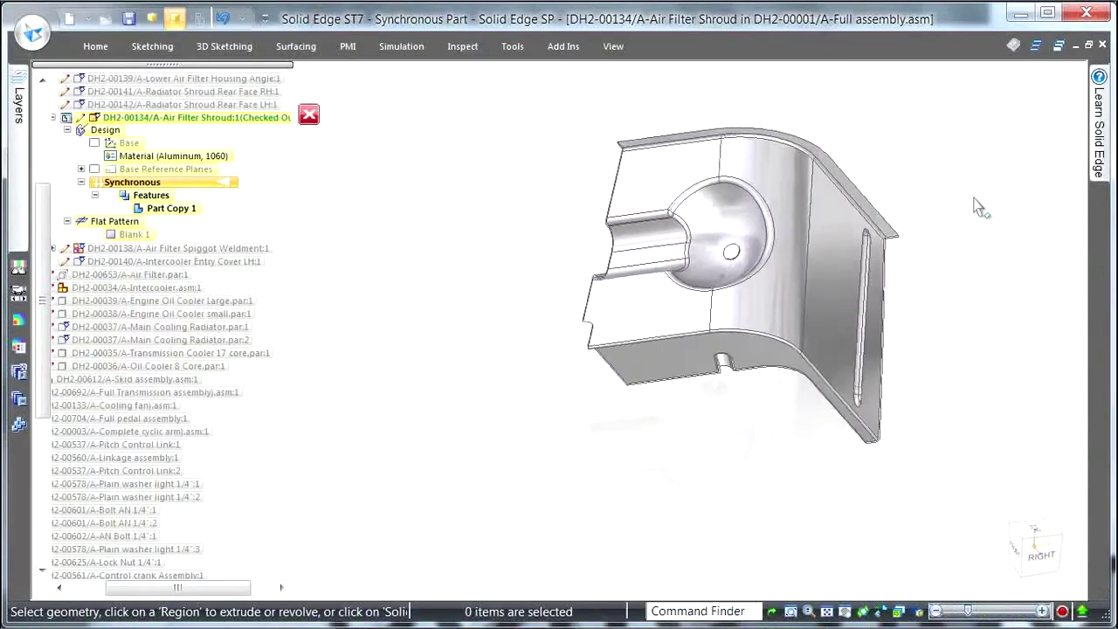
click(310, 117)
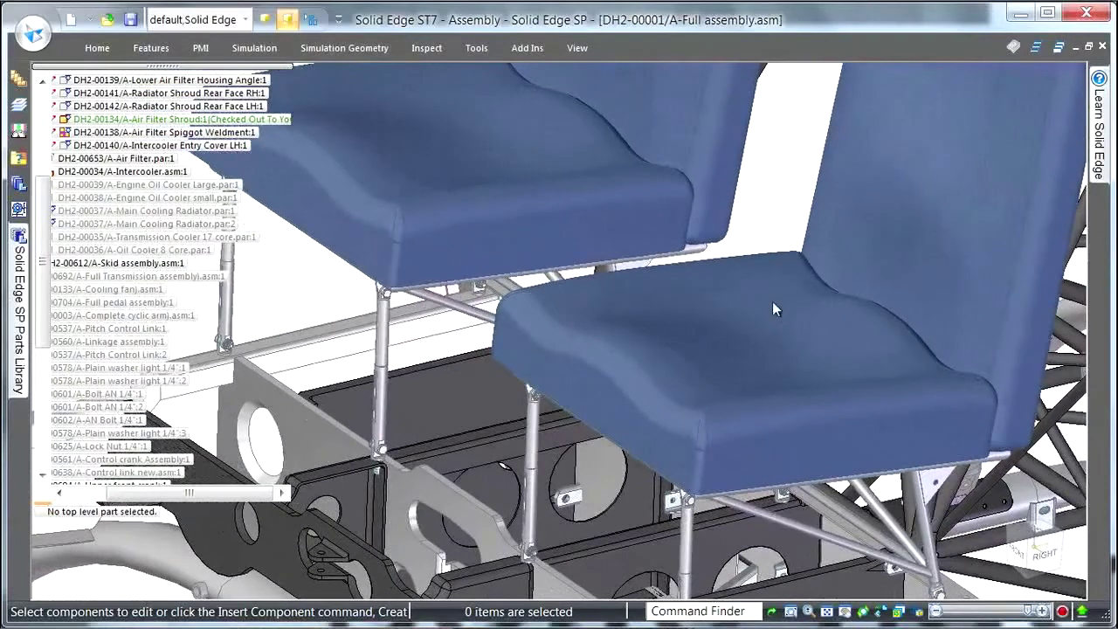
Open the Seat Cushion Bottom for in-place editing and activate its Flatten environment
click(773, 304)
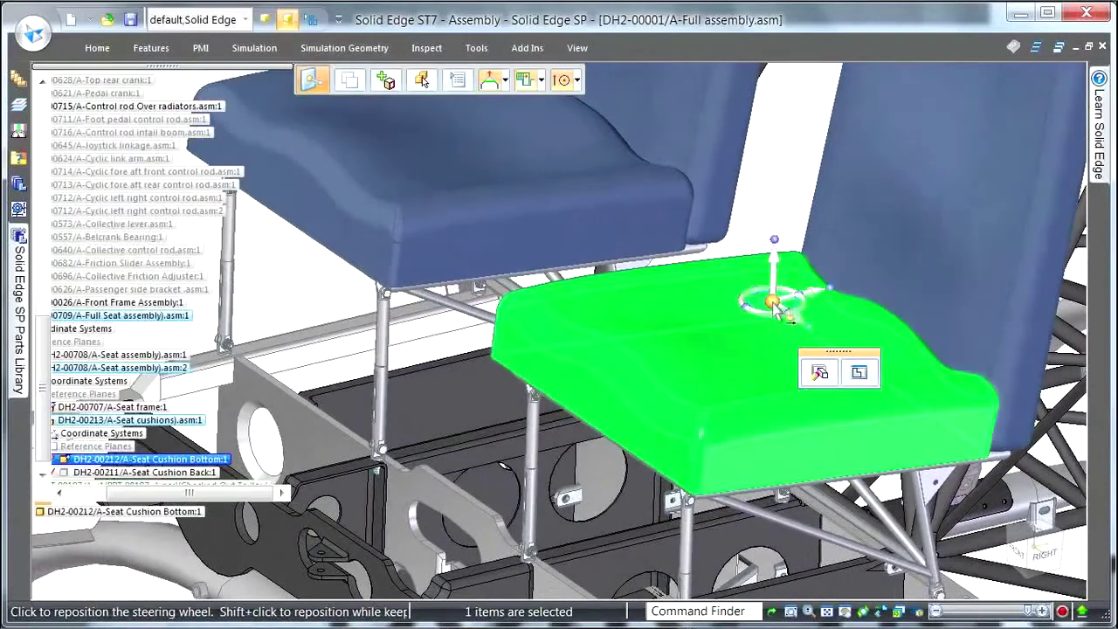
click(859, 372)
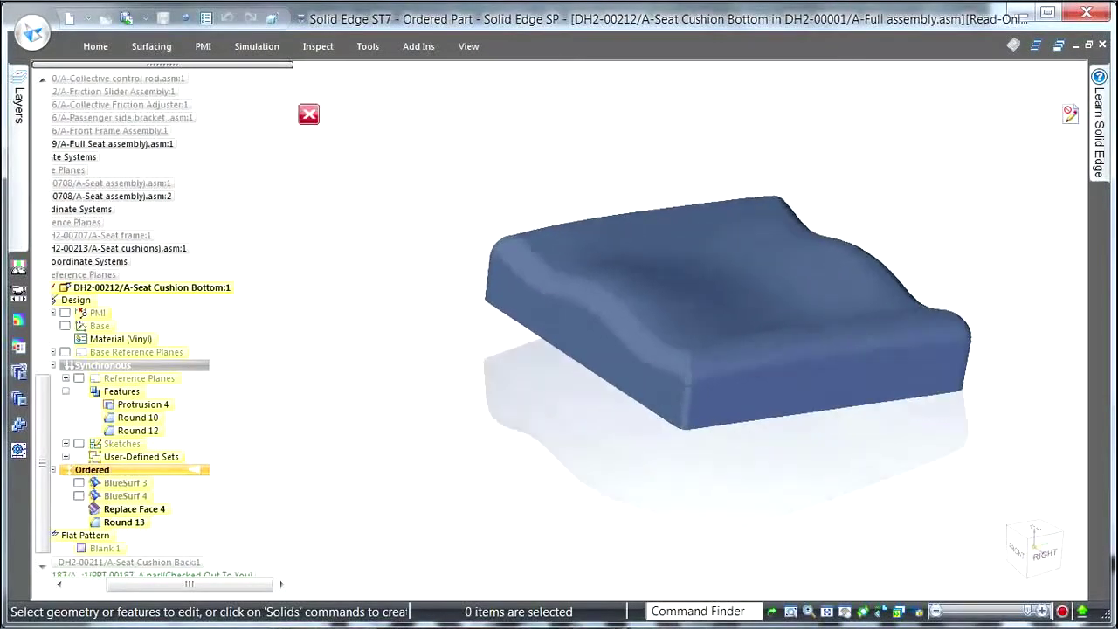
click(367, 46)
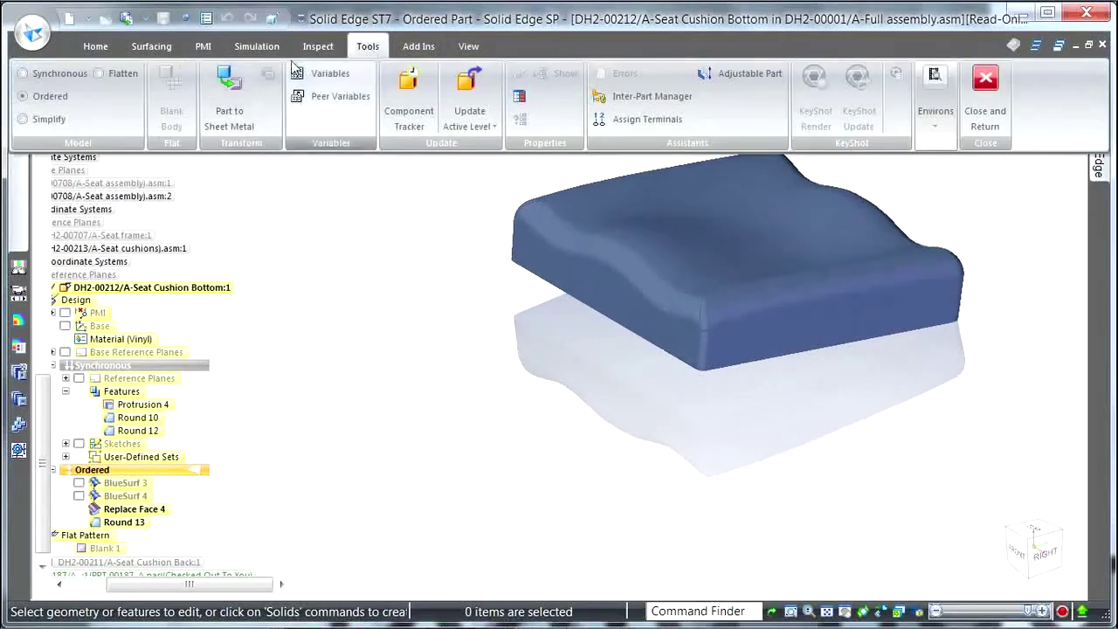
click(96, 73)
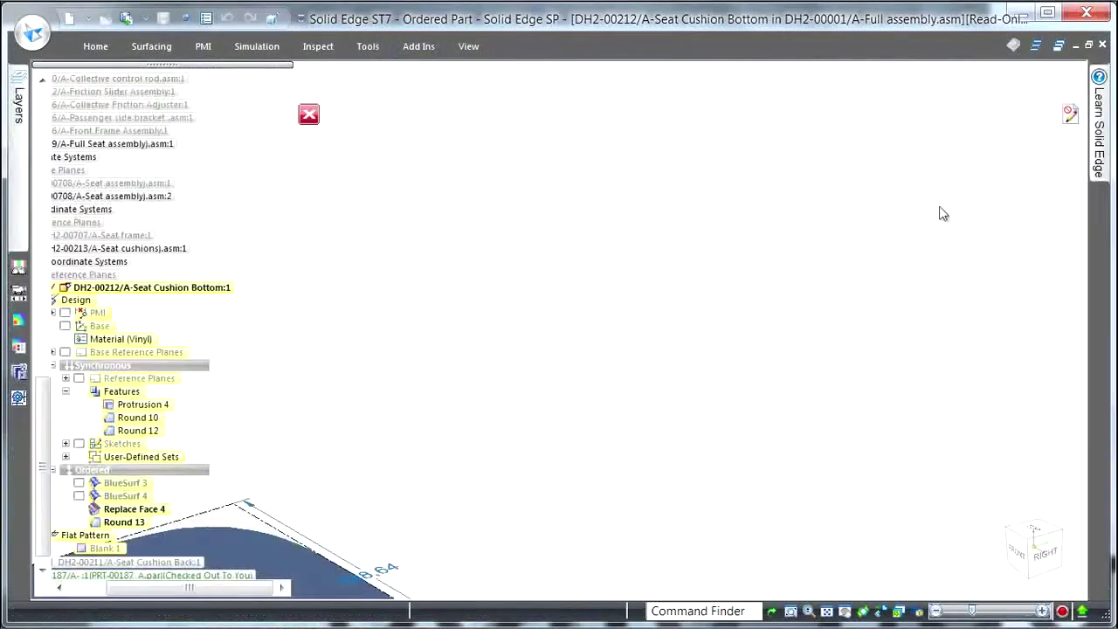
Inspect the seat cushion from the top and home views, and close it to return to the full assembly
click(1034, 530)
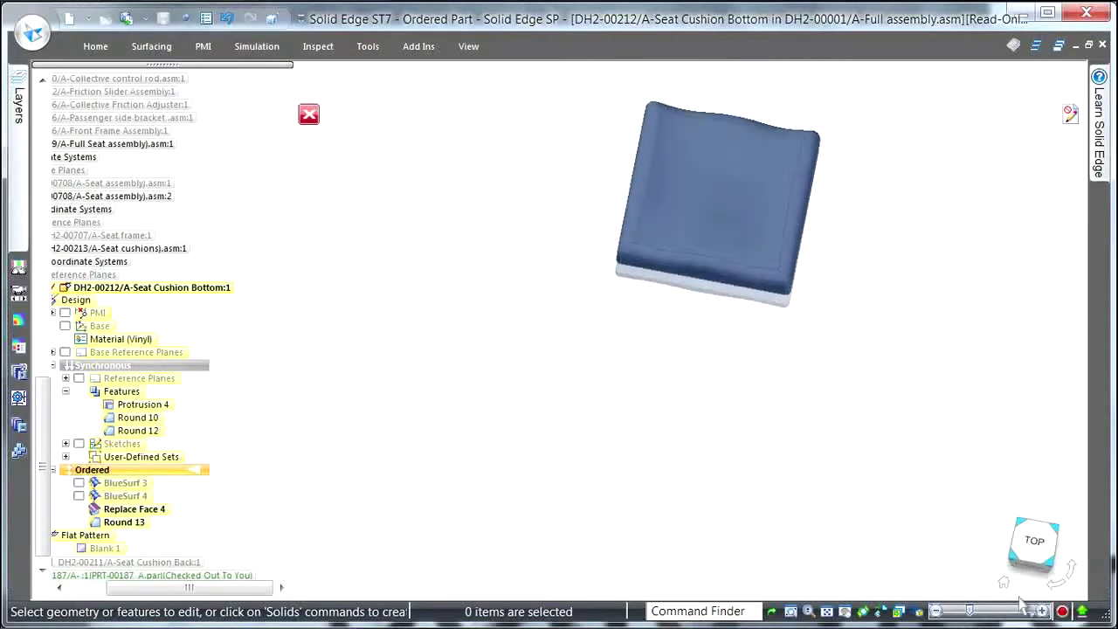
click(1004, 584)
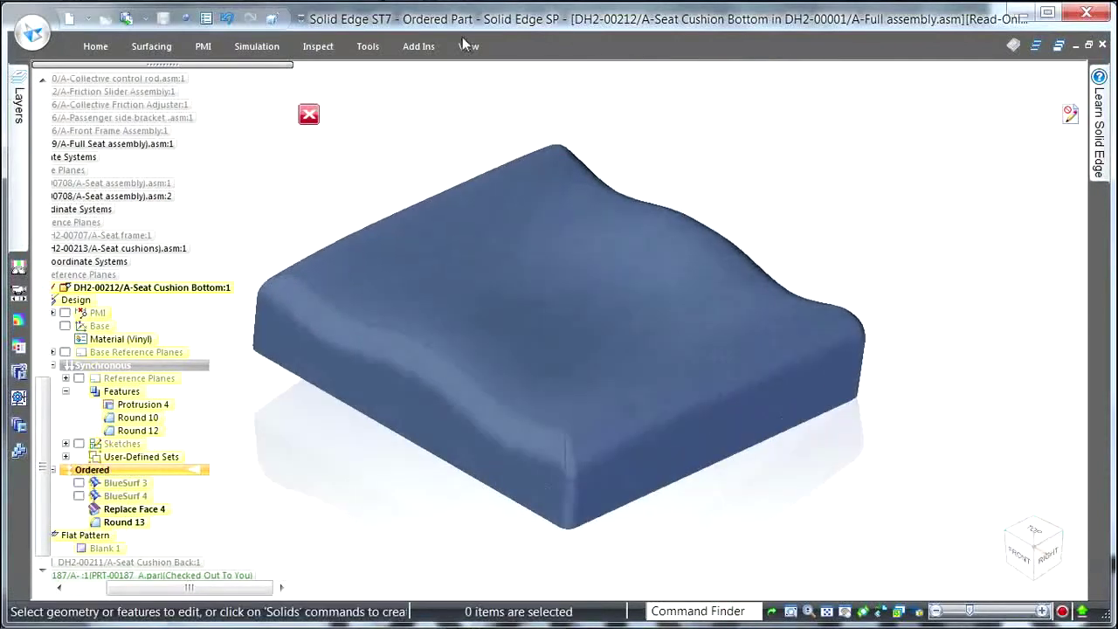
click(308, 114)
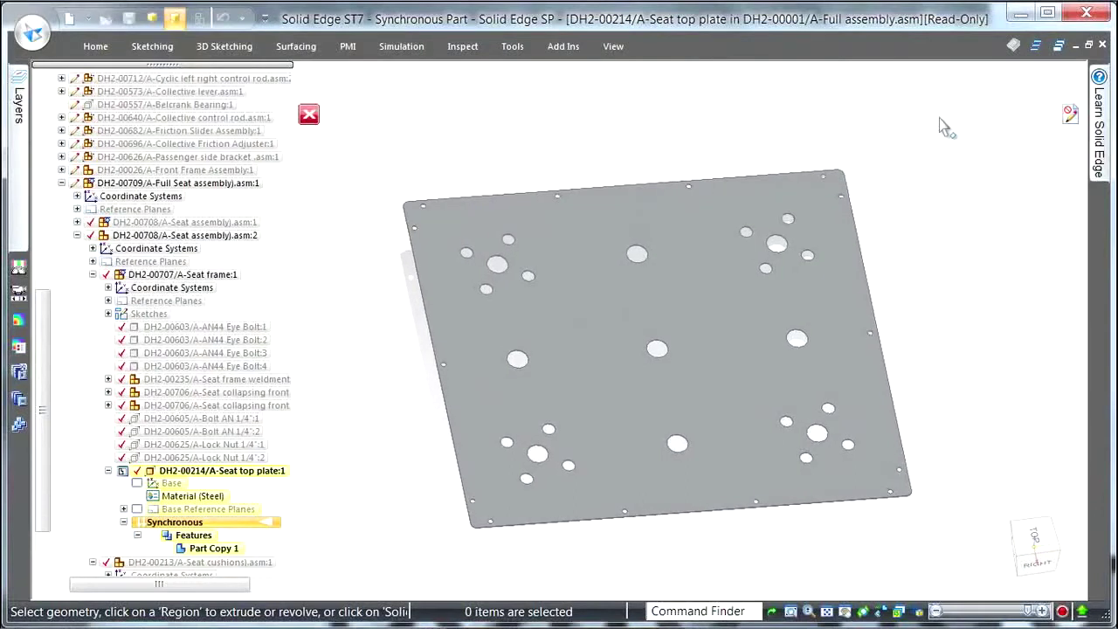
Check the seat top plate's status in the Read-Only Assistant and list where the plate is used
click(1072, 116)
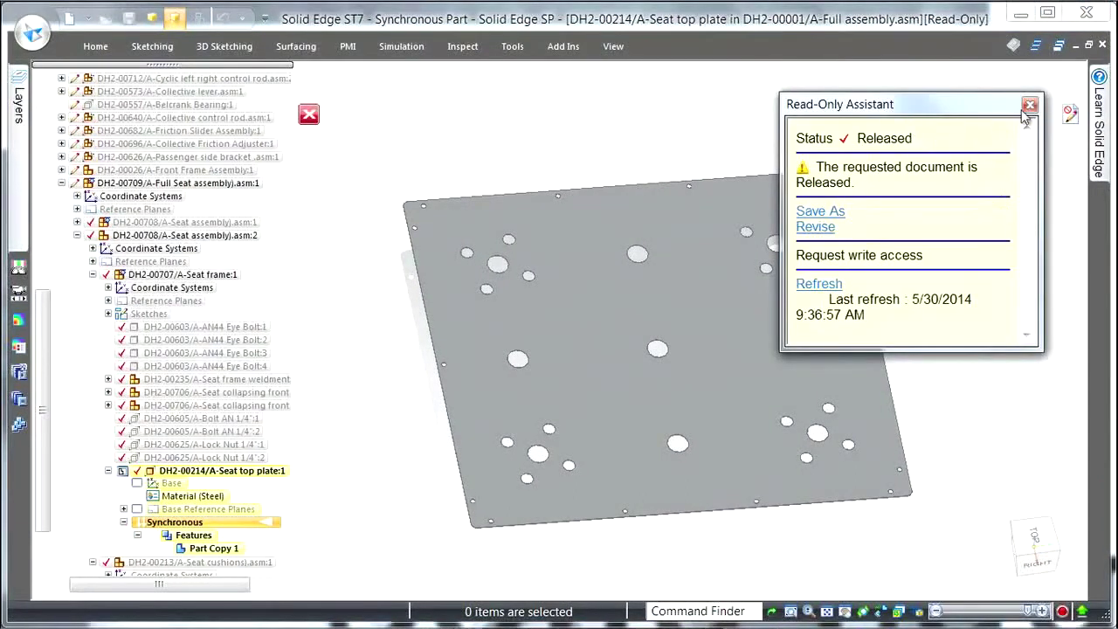
click(1029, 106)
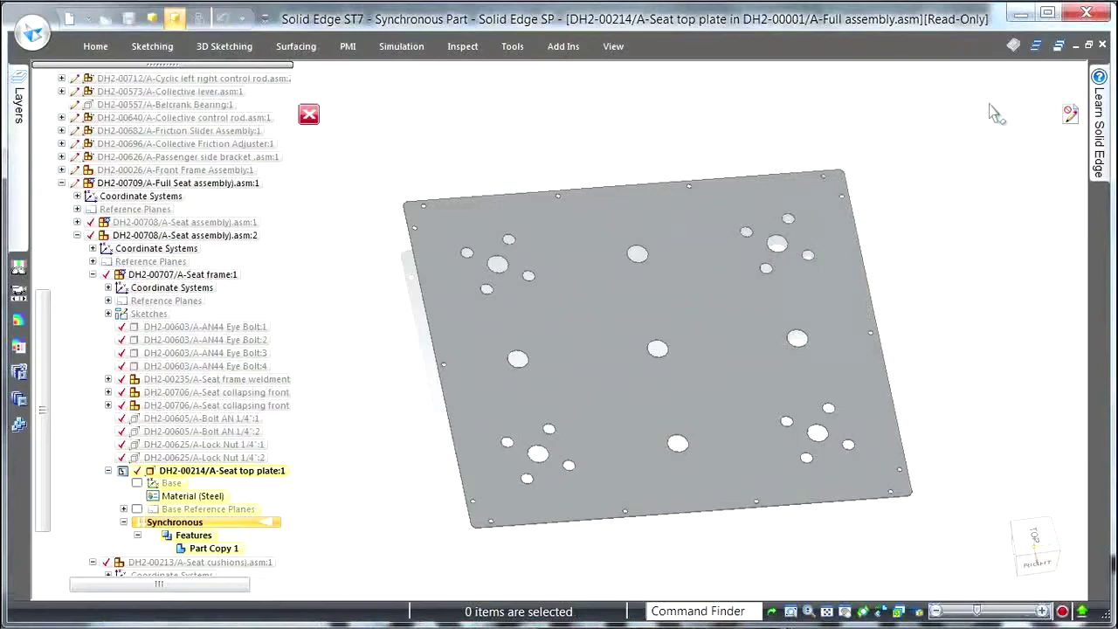
right_click(914, 189)
click(869, 236)
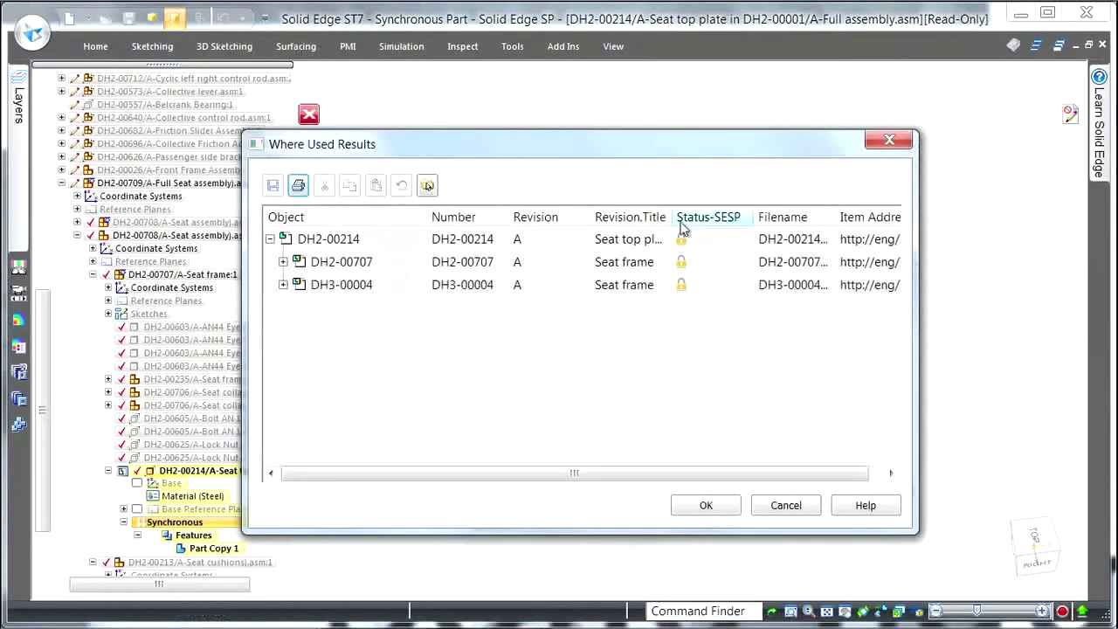
Preview the DH3-00004 seat frame from the Where Used results and dismiss the results
click(356, 291)
right_click(358, 290)
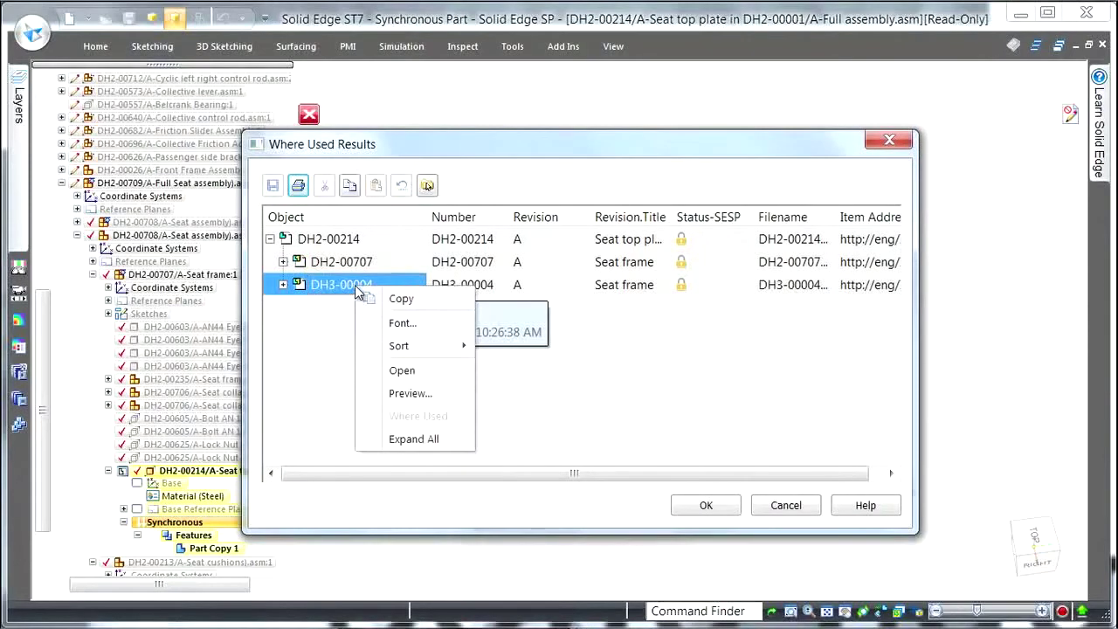
click(405, 394)
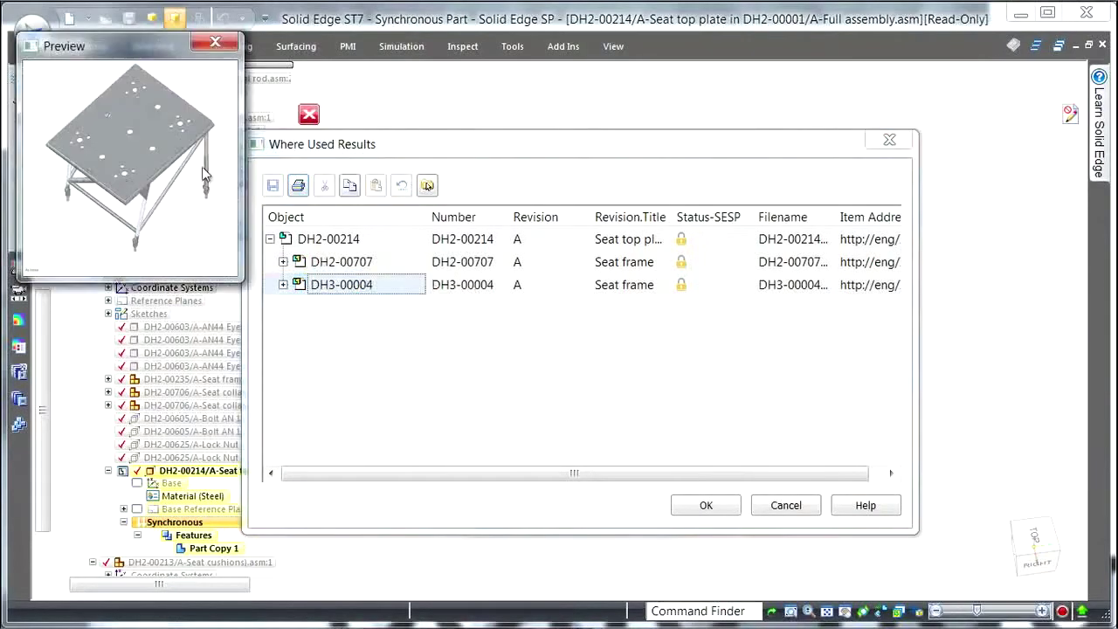
click(215, 42)
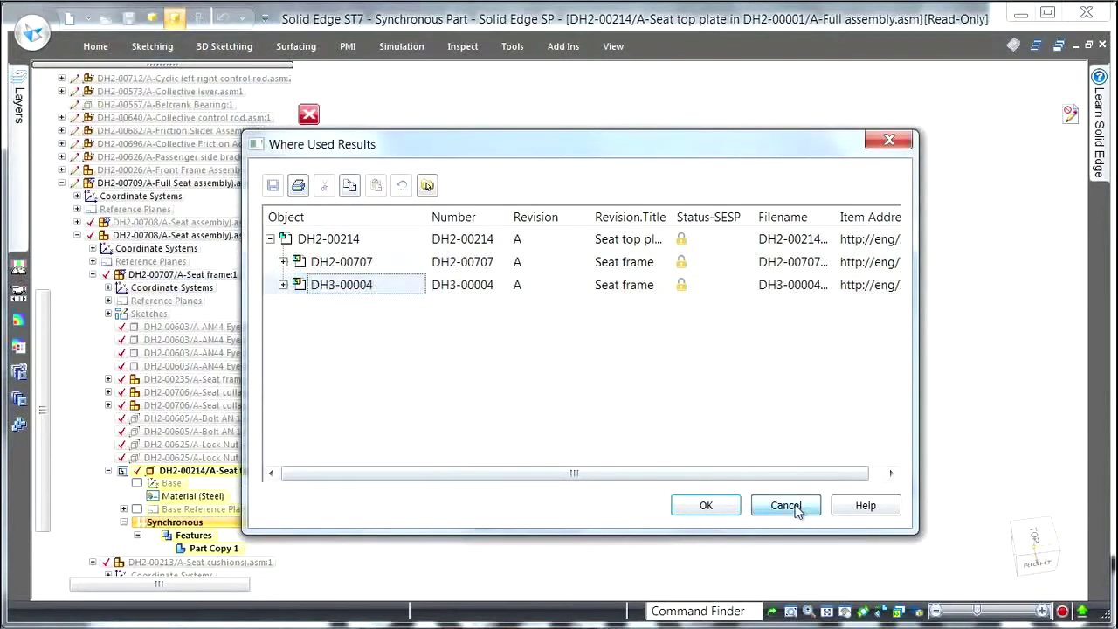
click(786, 505)
Create new revision B of the released seat top plate, with its revision data assigned automatically
click(1071, 114)
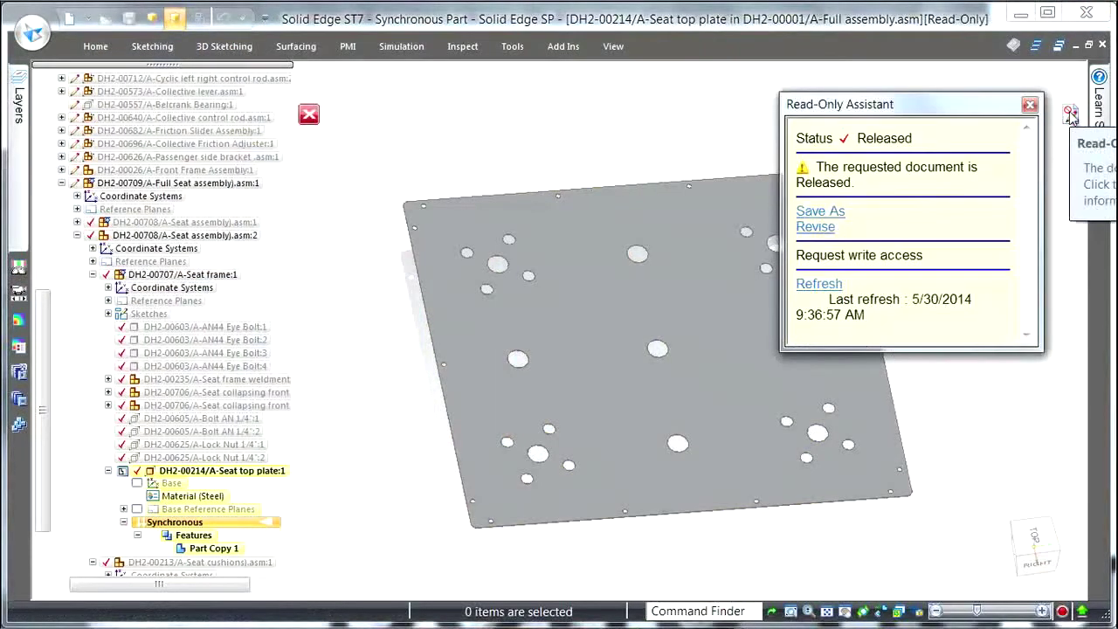
click(816, 227)
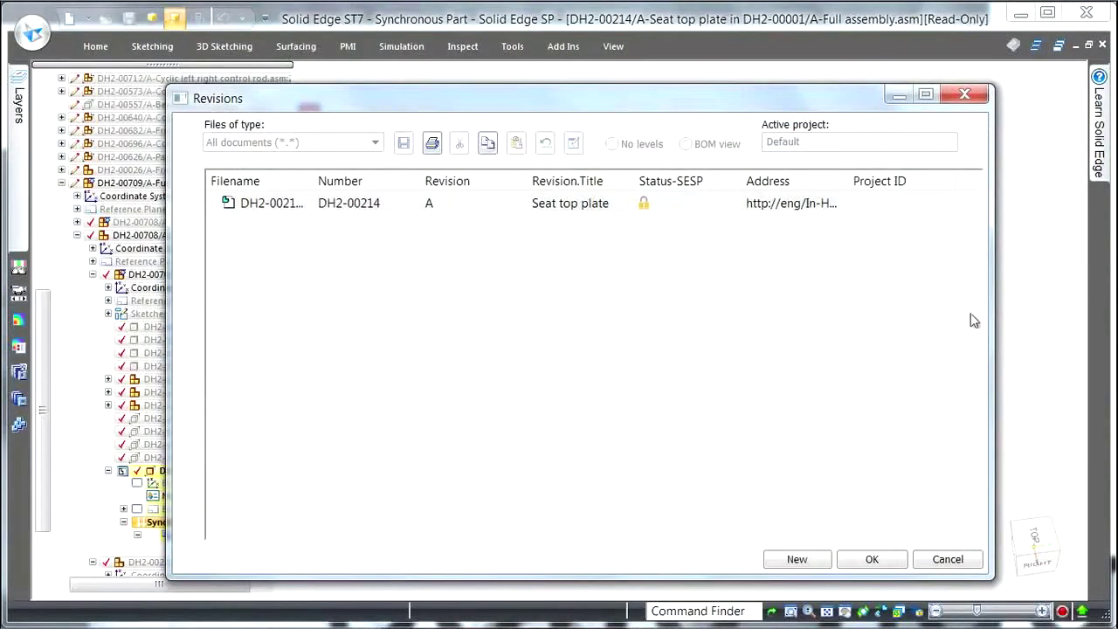
click(806, 560)
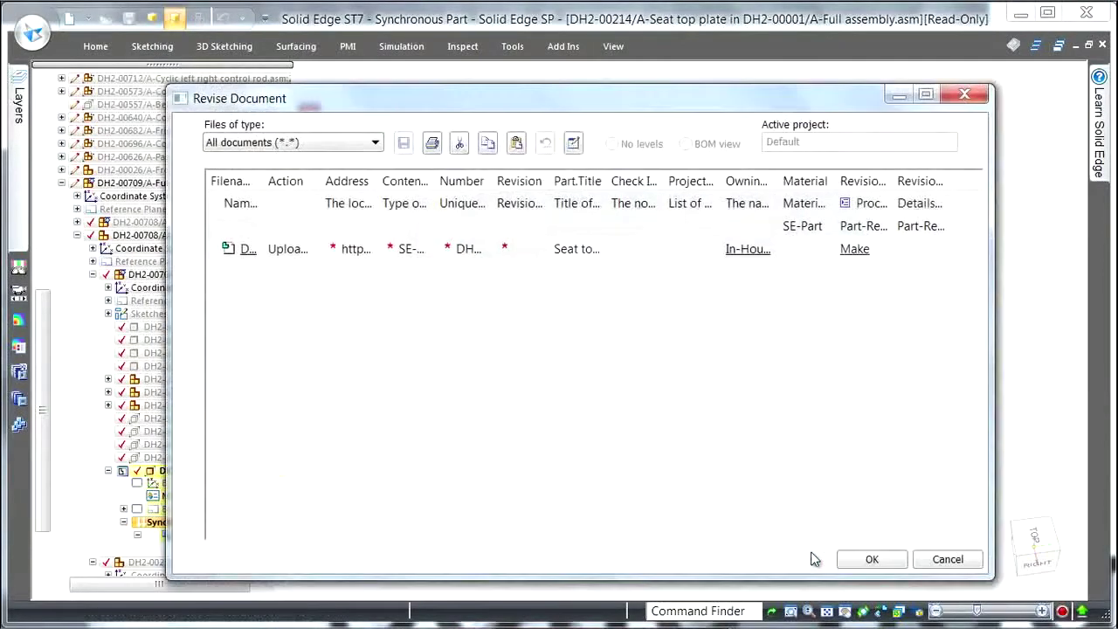
click(573, 145)
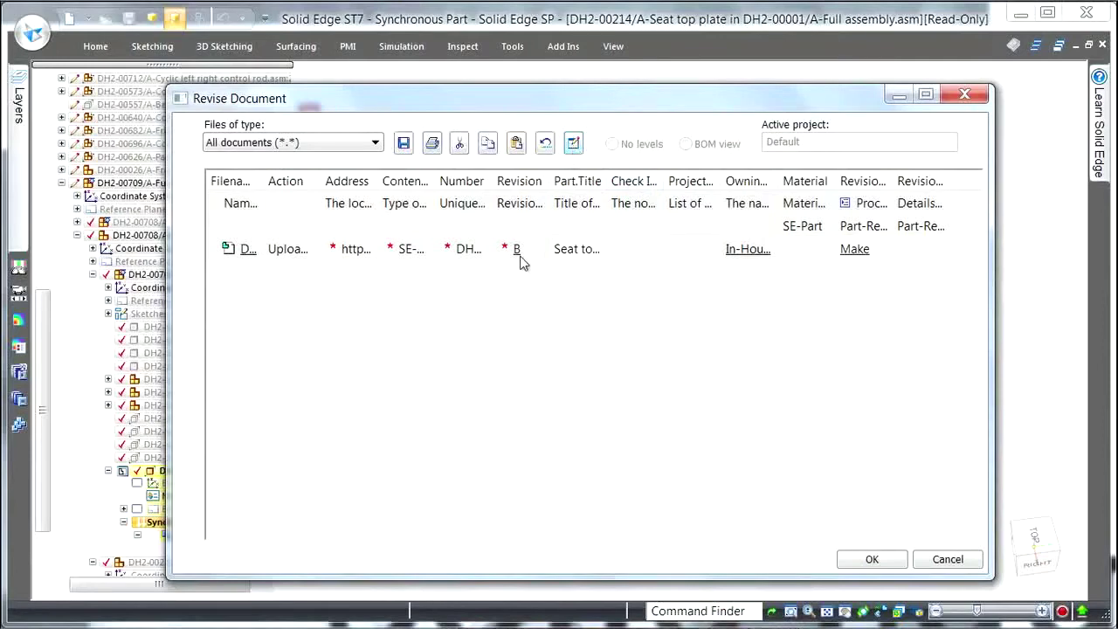
click(867, 559)
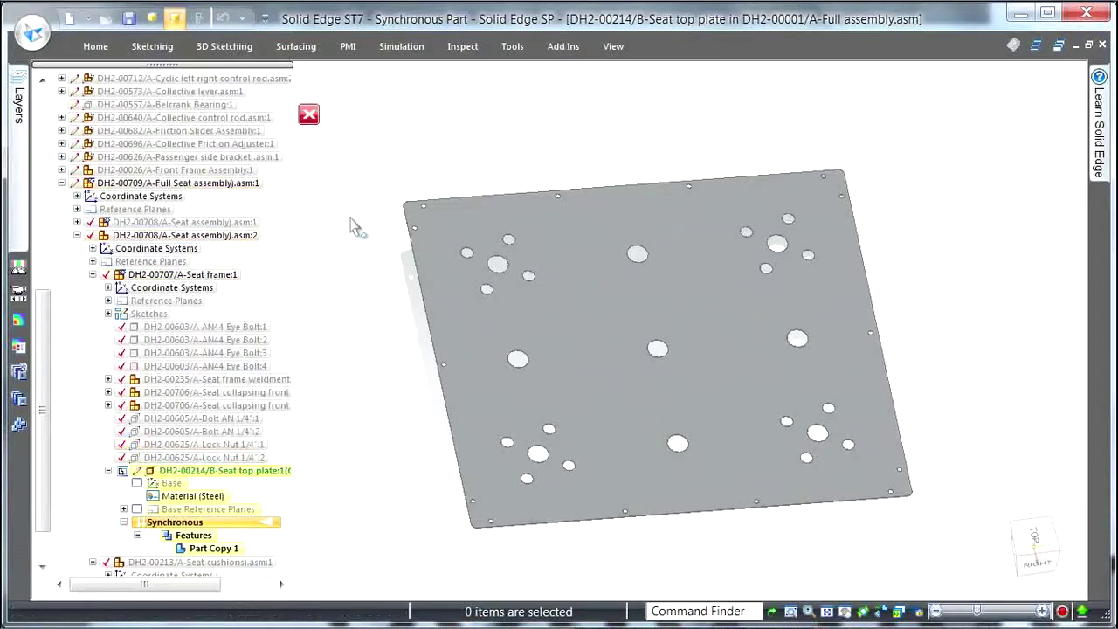
Run Hole Recognition on the seat top plate and accept all the 12.00 mm, 20.00 mm and 4.83 mm holes as features
click(96, 46)
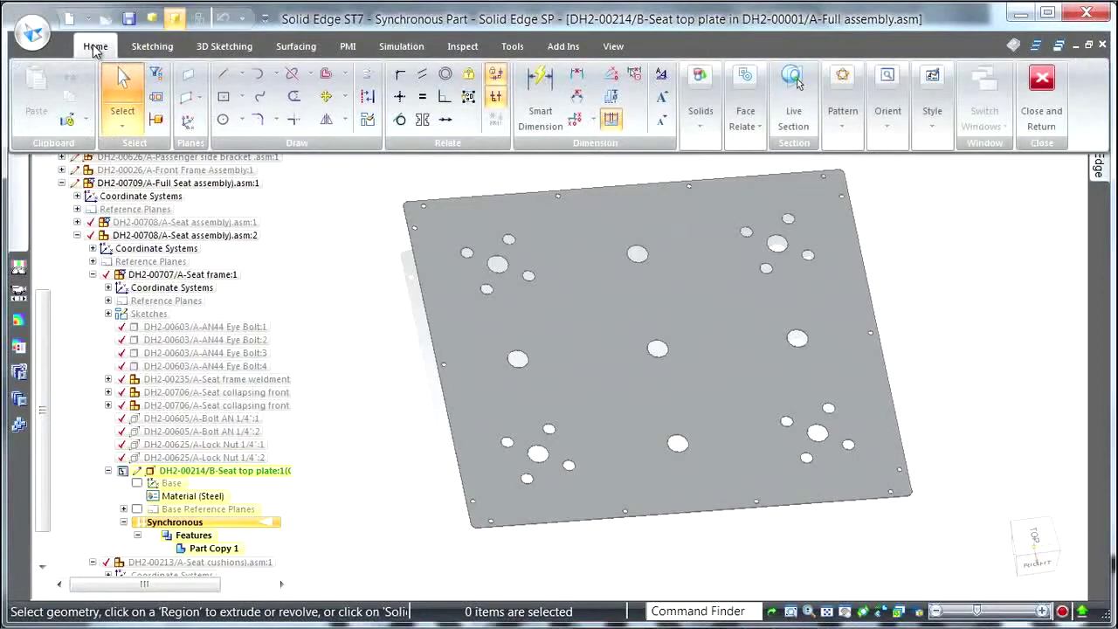
click(702, 140)
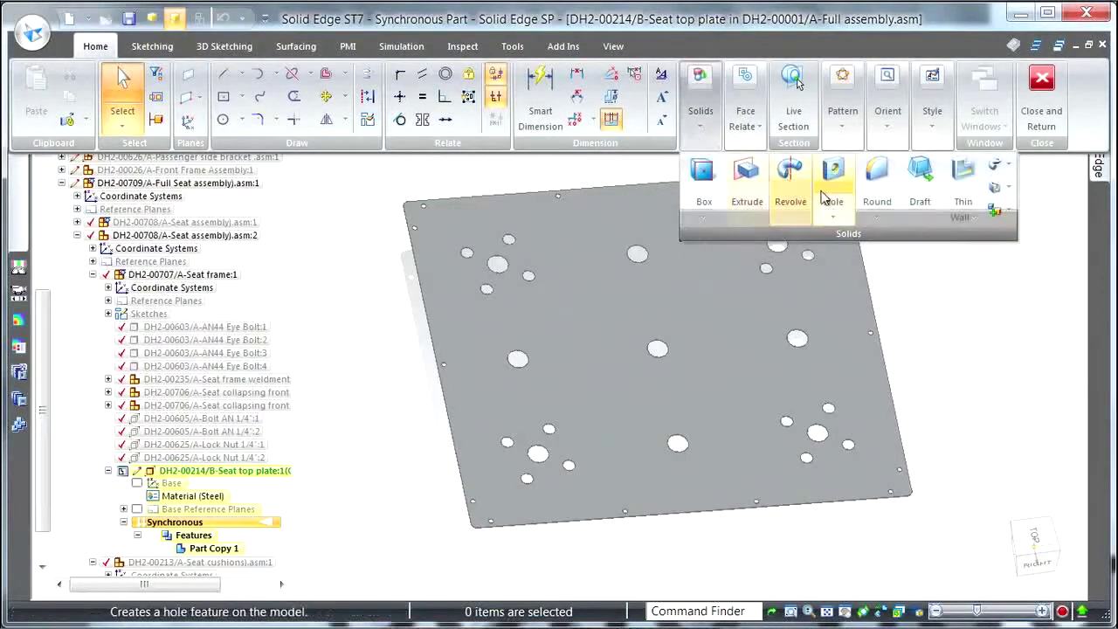
click(835, 218)
click(867, 271)
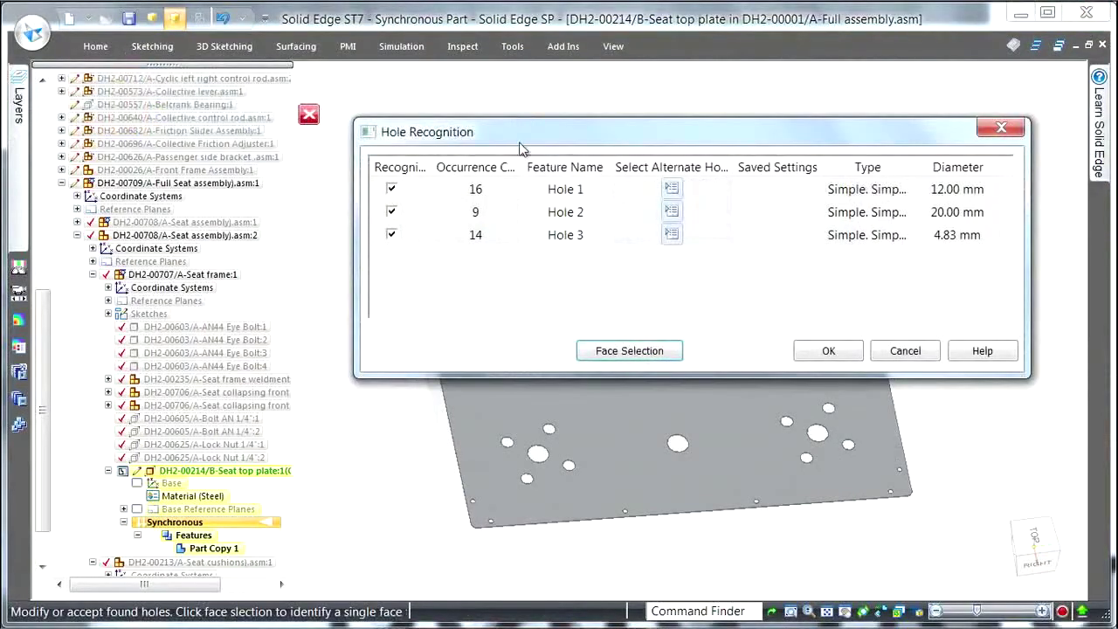
click(829, 351)
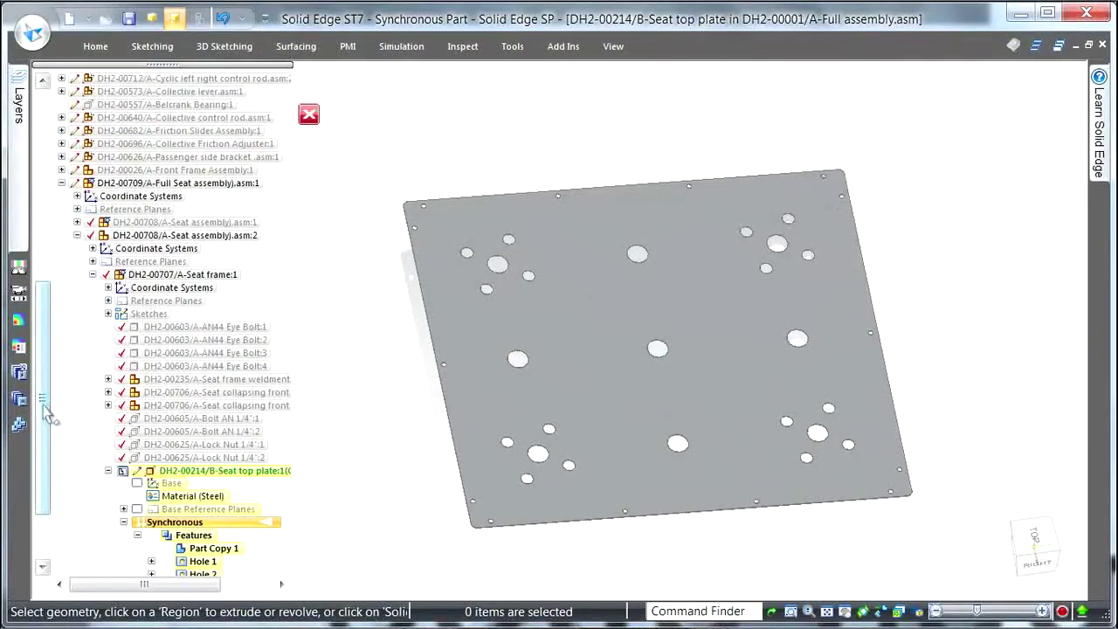
scroll(45, 408, down, 3)
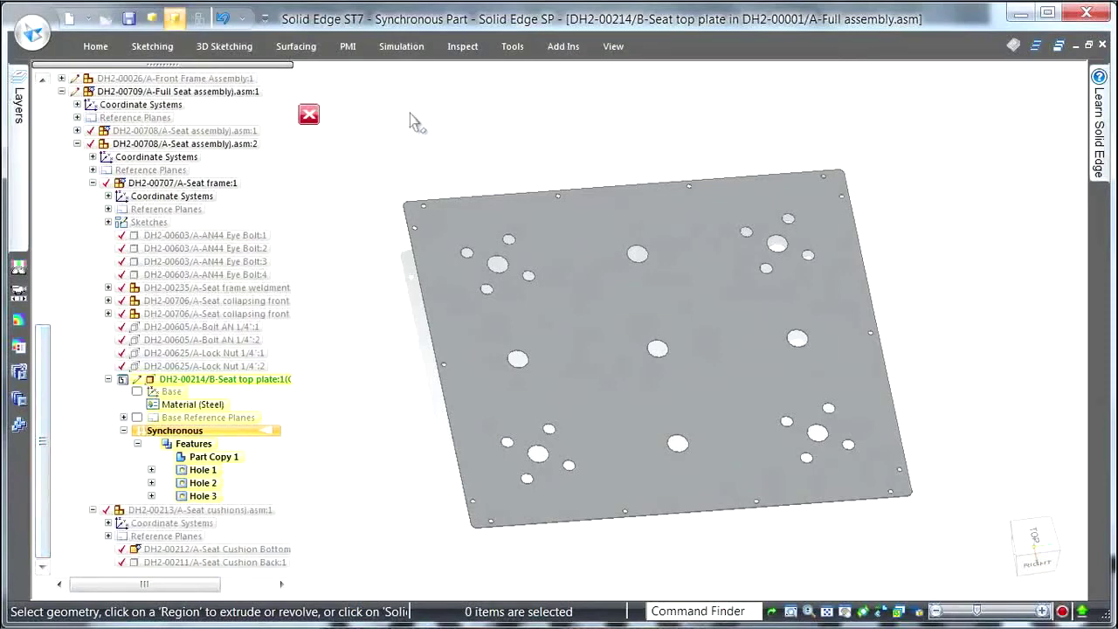
Run Recognize Hole Patterns on all the hole features of the seat top plate
click(98, 45)
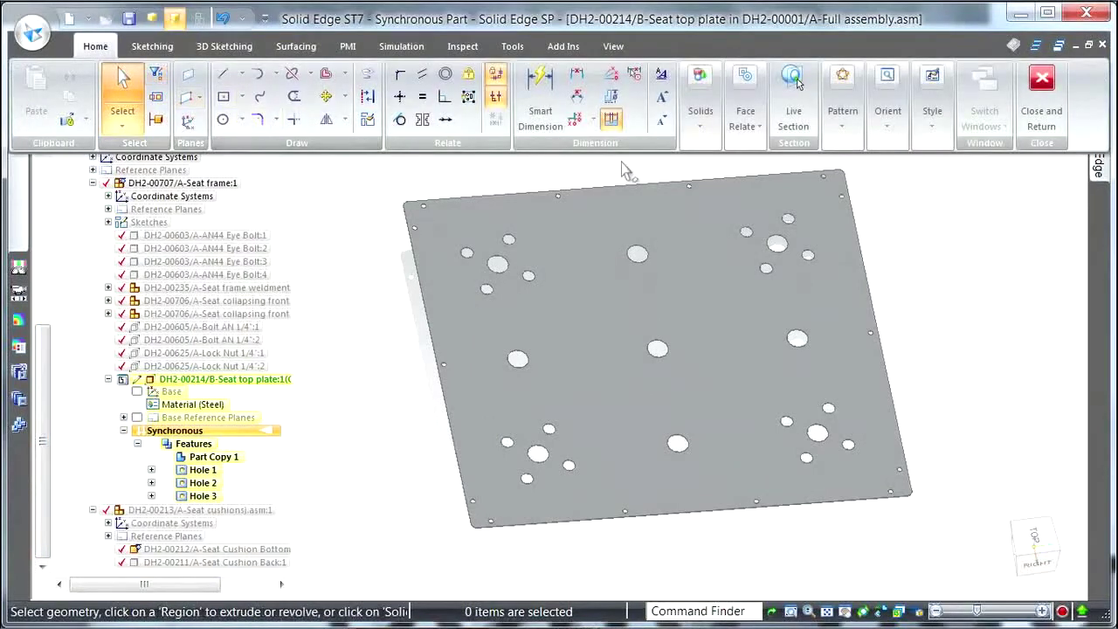
click(844, 131)
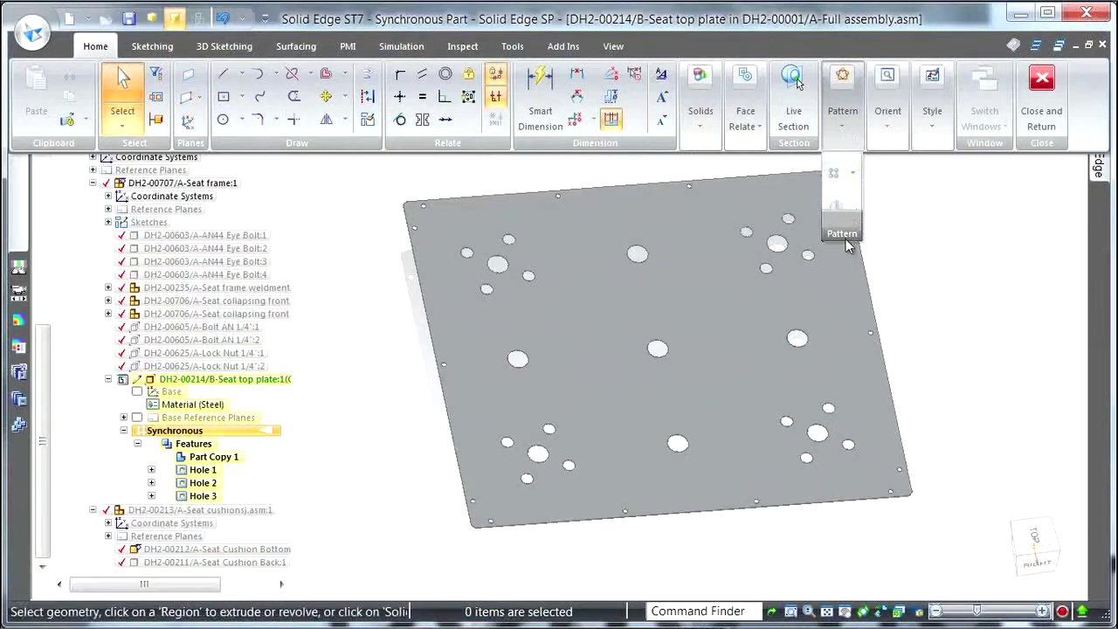
click(854, 177)
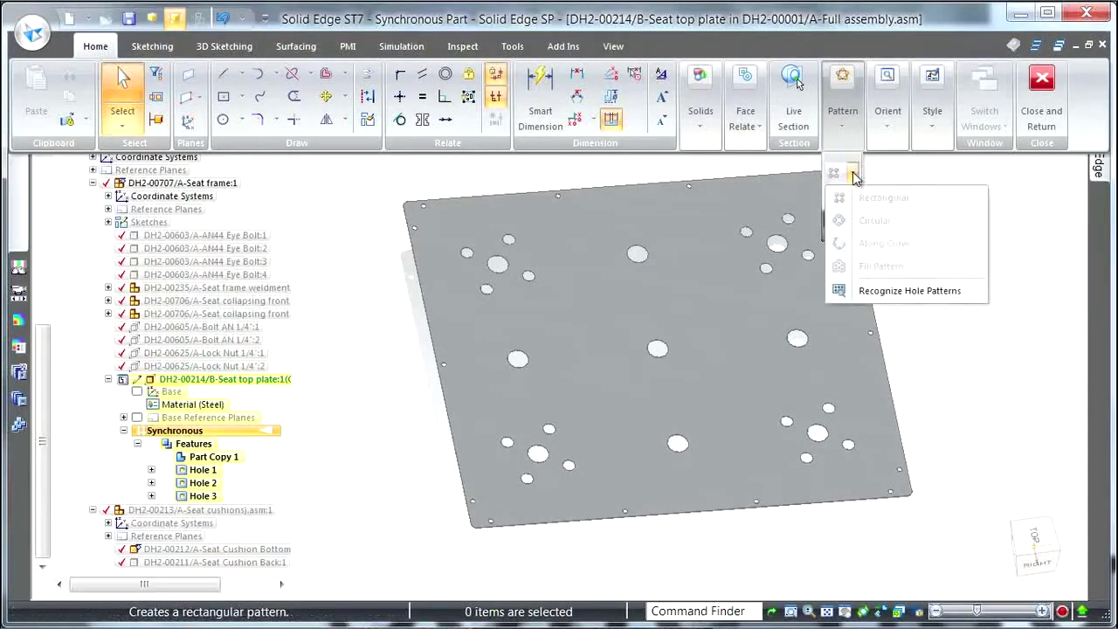
click(909, 292)
drag(365, 128, 956, 559)
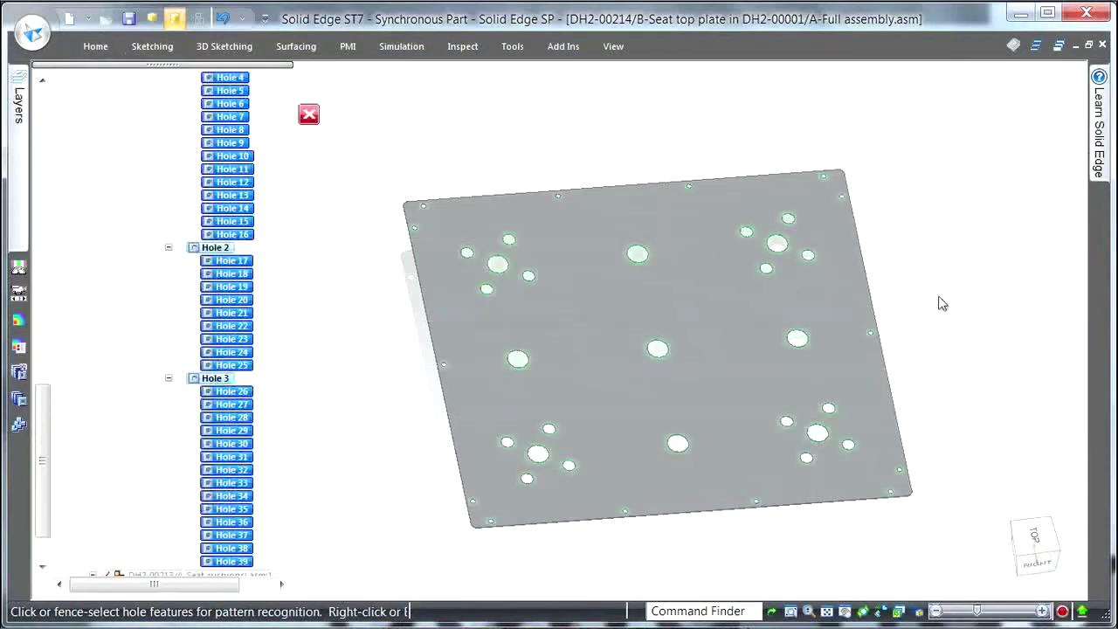
right_click(919, 167)
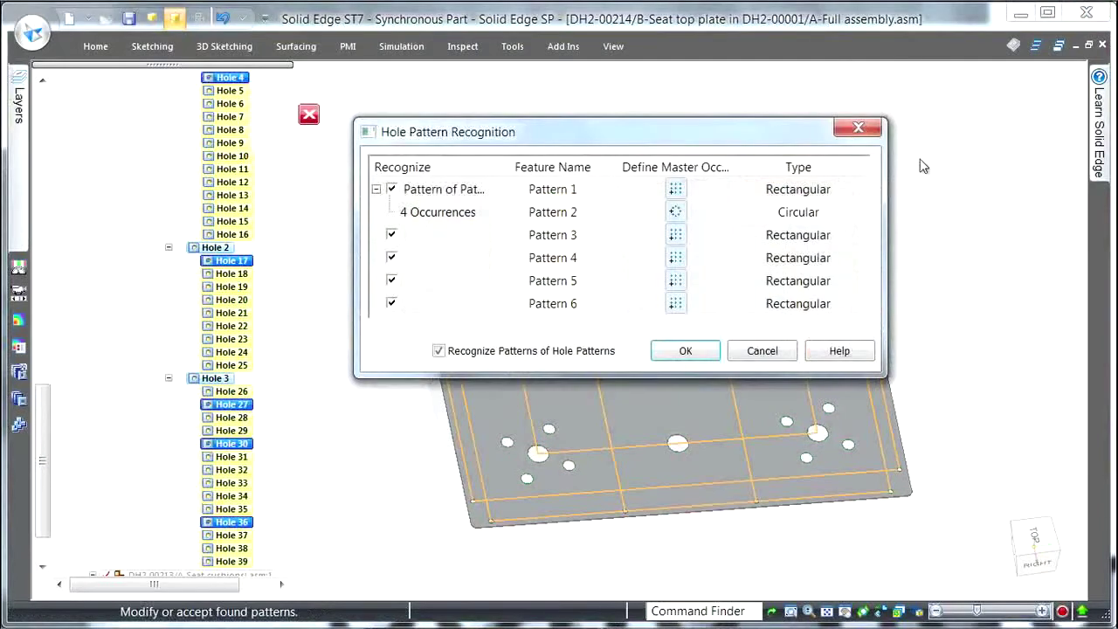
Exclude Patterns 4, 5 and 6 from the recognition, keep Pattern 2 circular, and accept the remaining hole patterns
click(392, 303)
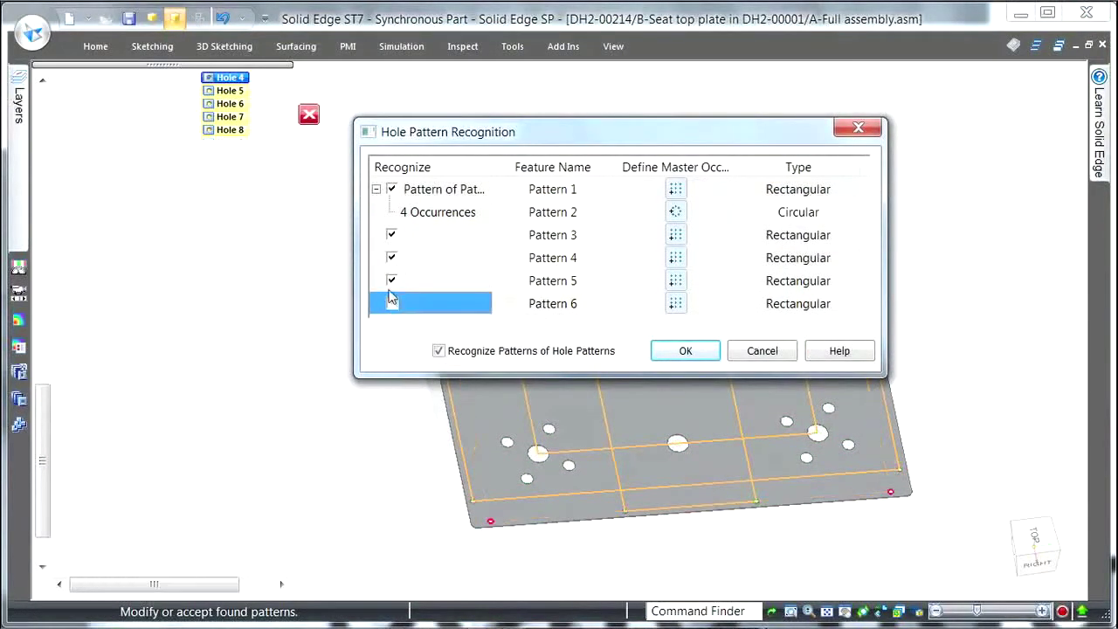
click(391, 280)
click(392, 258)
drag(668, 131, 642, 82)
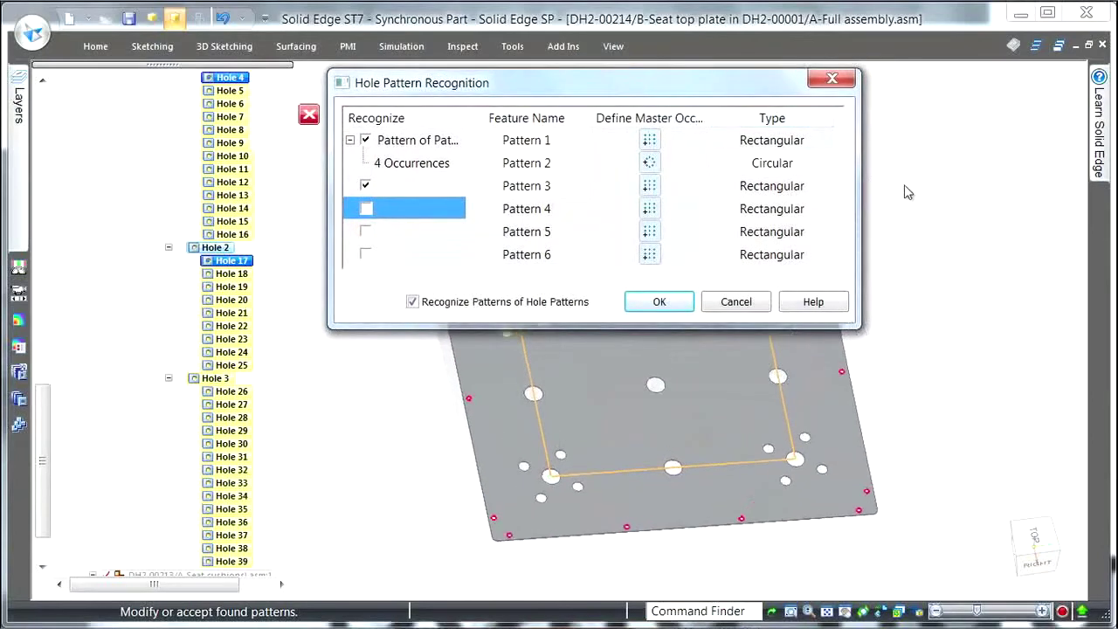
click(828, 166)
click(825, 164)
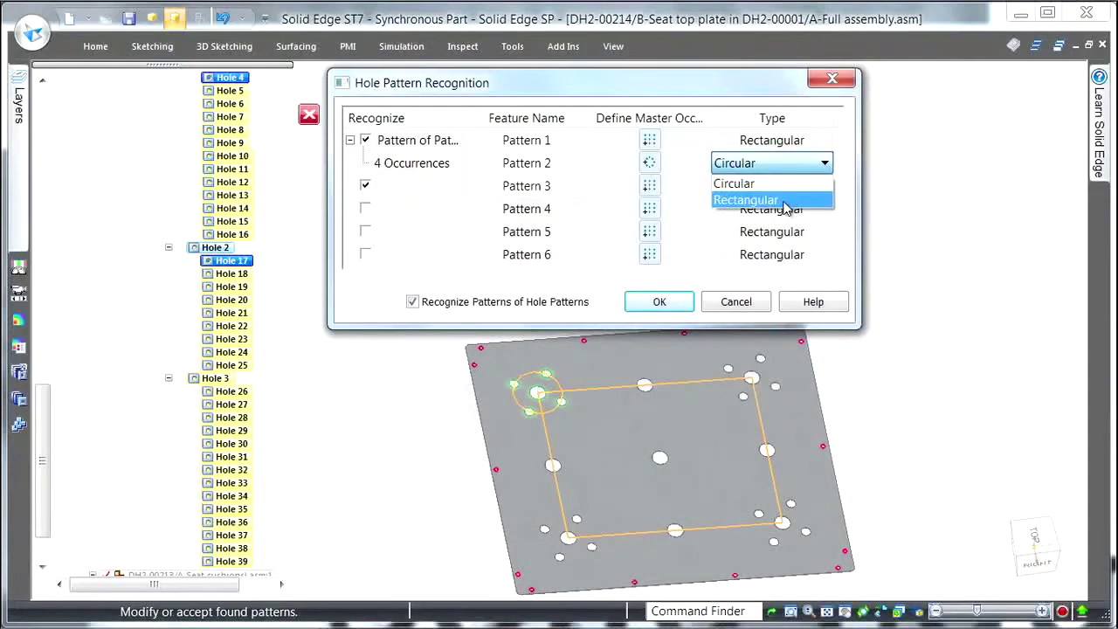
click(922, 153)
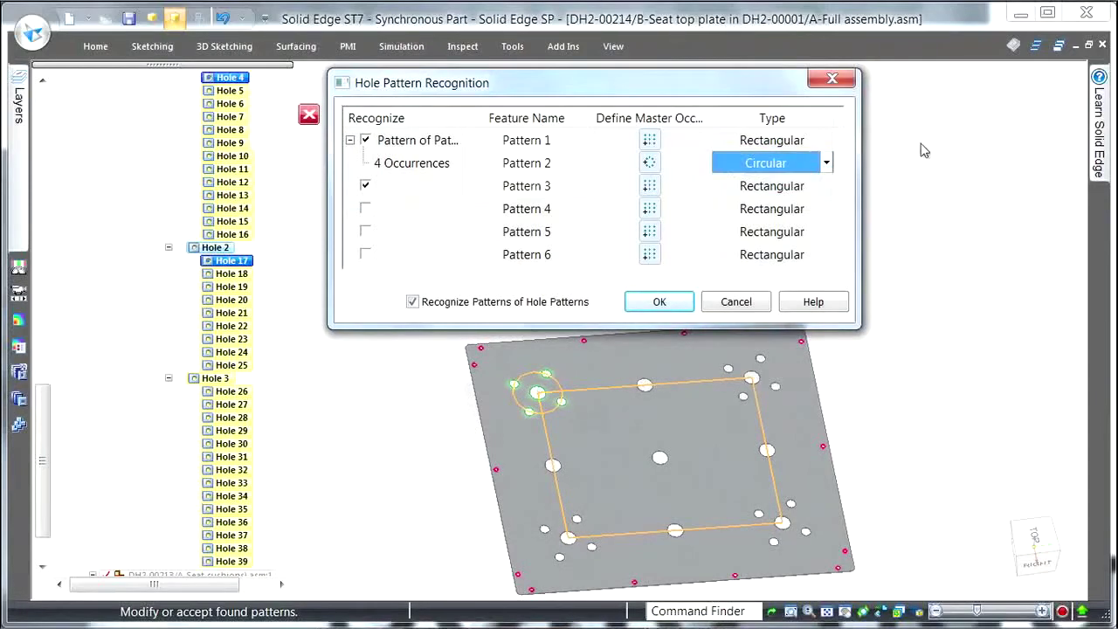
click(661, 303)
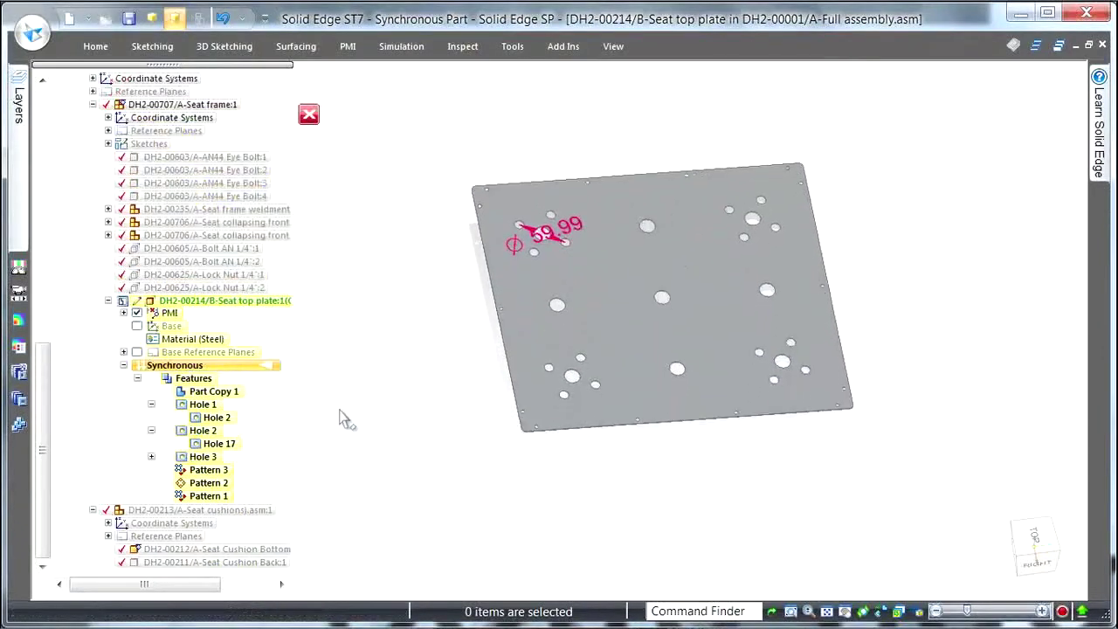
Change the rectangular pattern of the small-hole circles, Pattern 1, to an X count of 3 and a Y count of 3
click(208, 495)
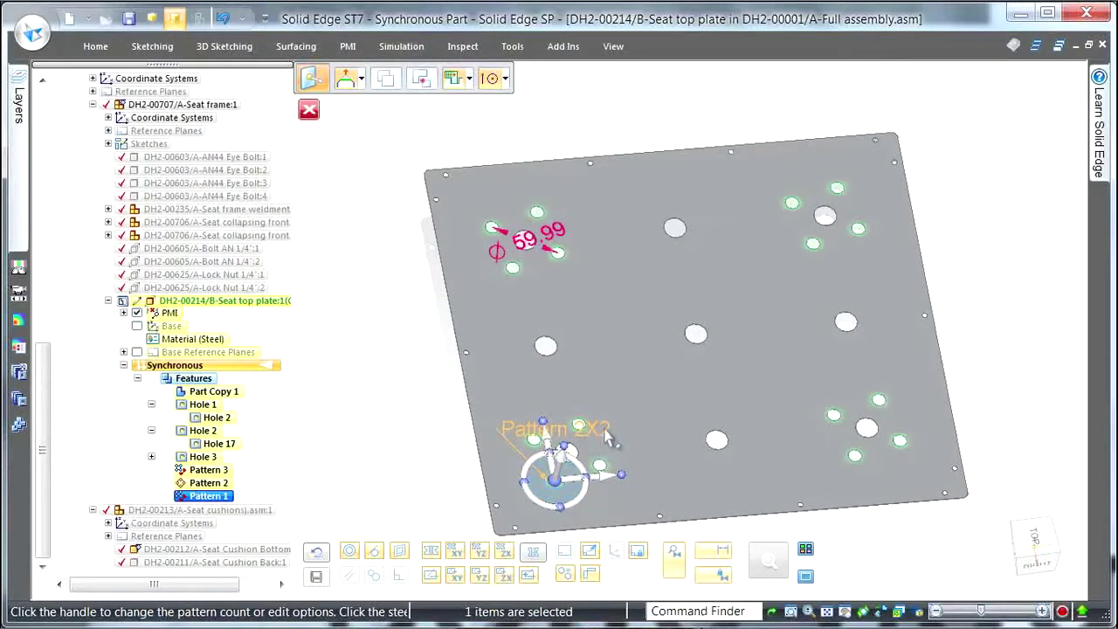
click(607, 433)
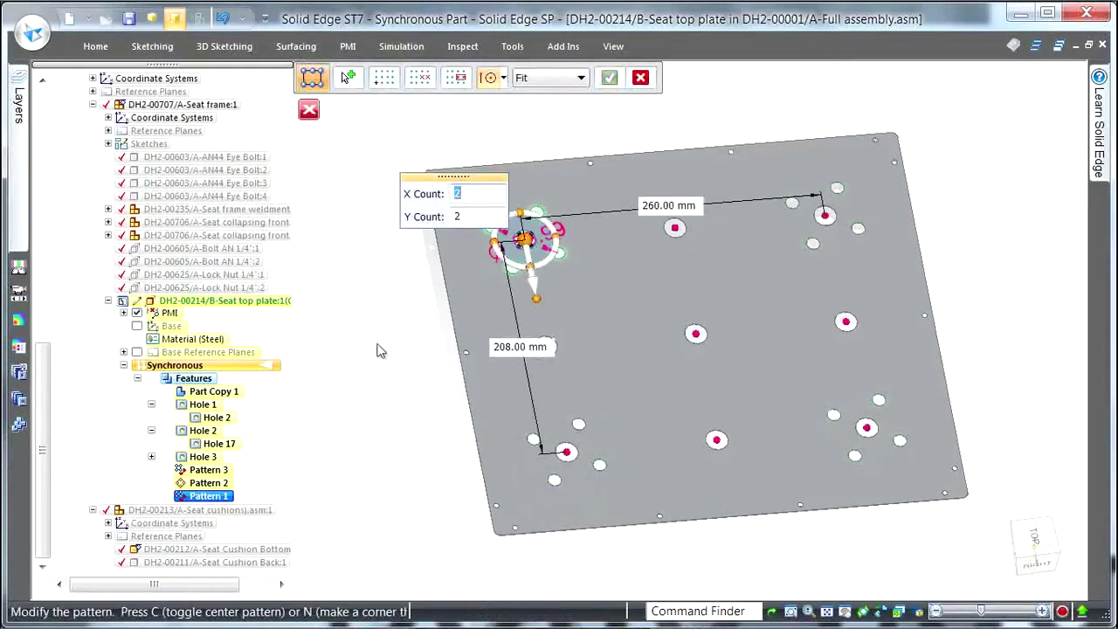
key(Tab)
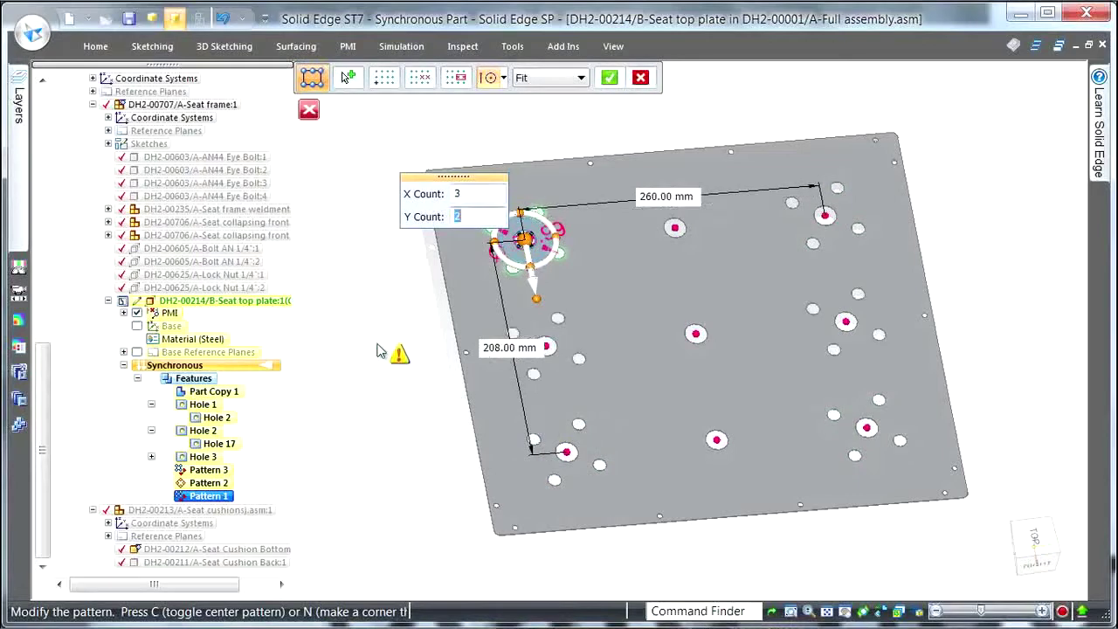
key(Tab)
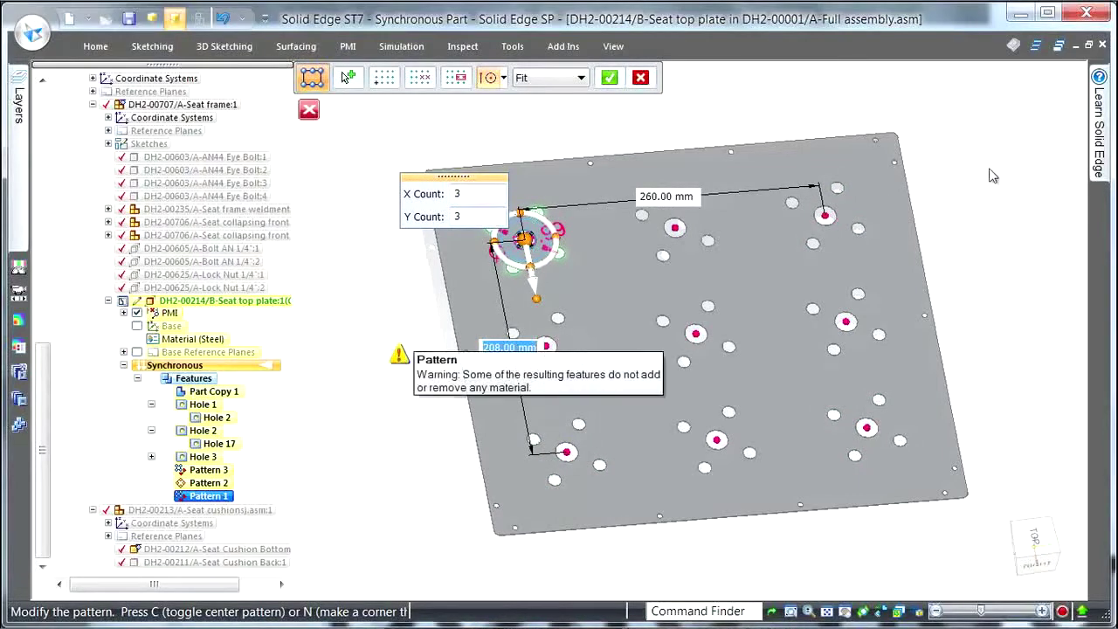
key(Return)
key(Escape)
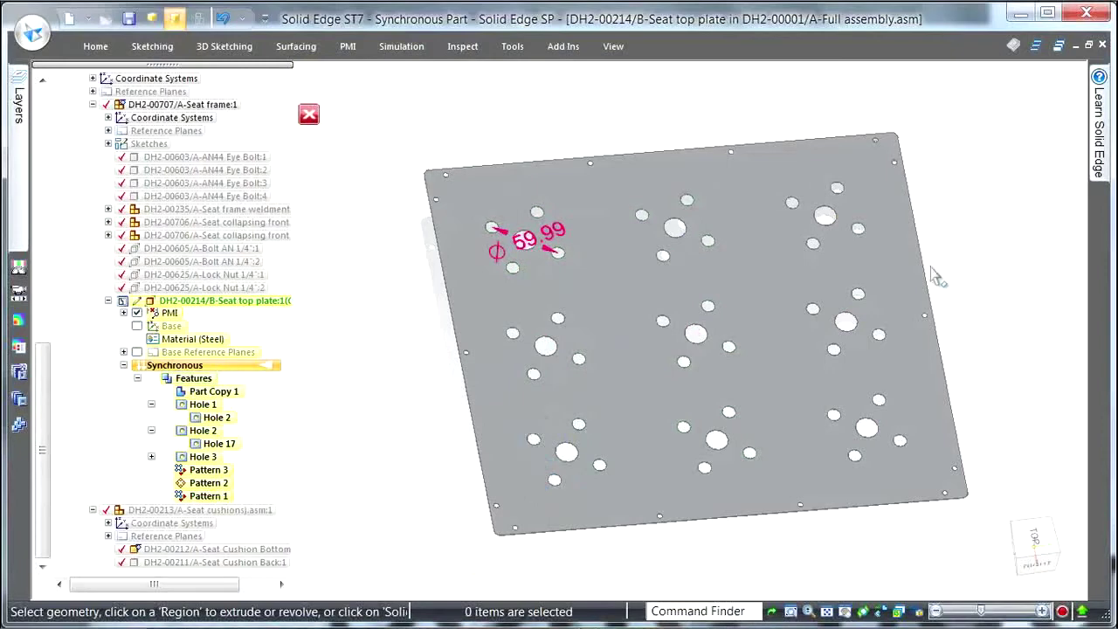
Set the circular small-hole pattern, Pattern 2, to a count of 6 and finish editing the seat top plate
click(208, 482)
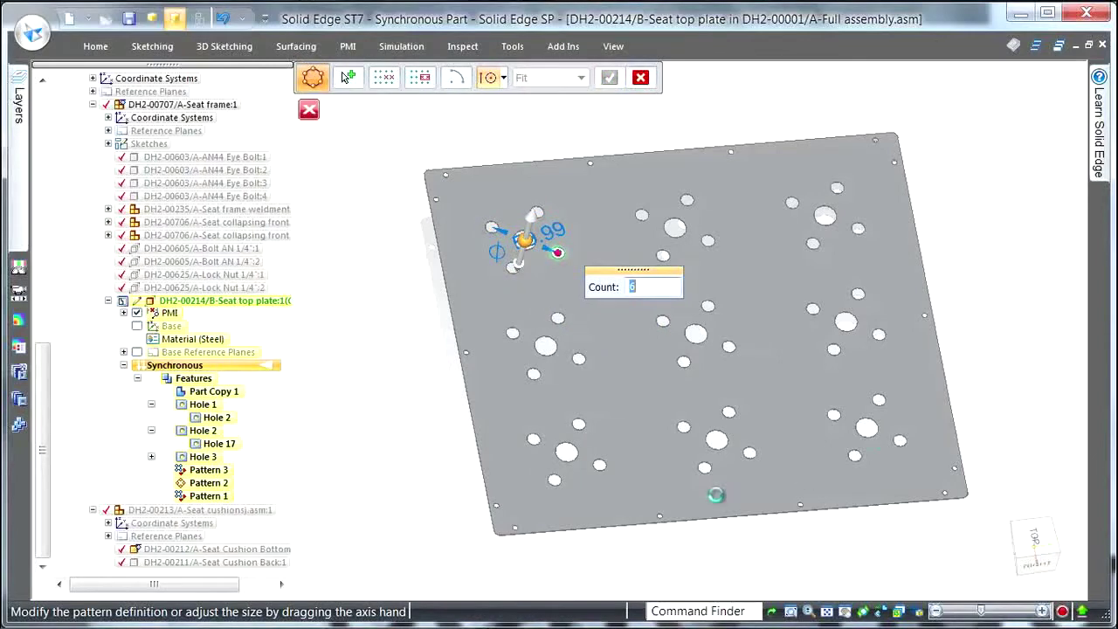
key(Return)
click(398, 403)
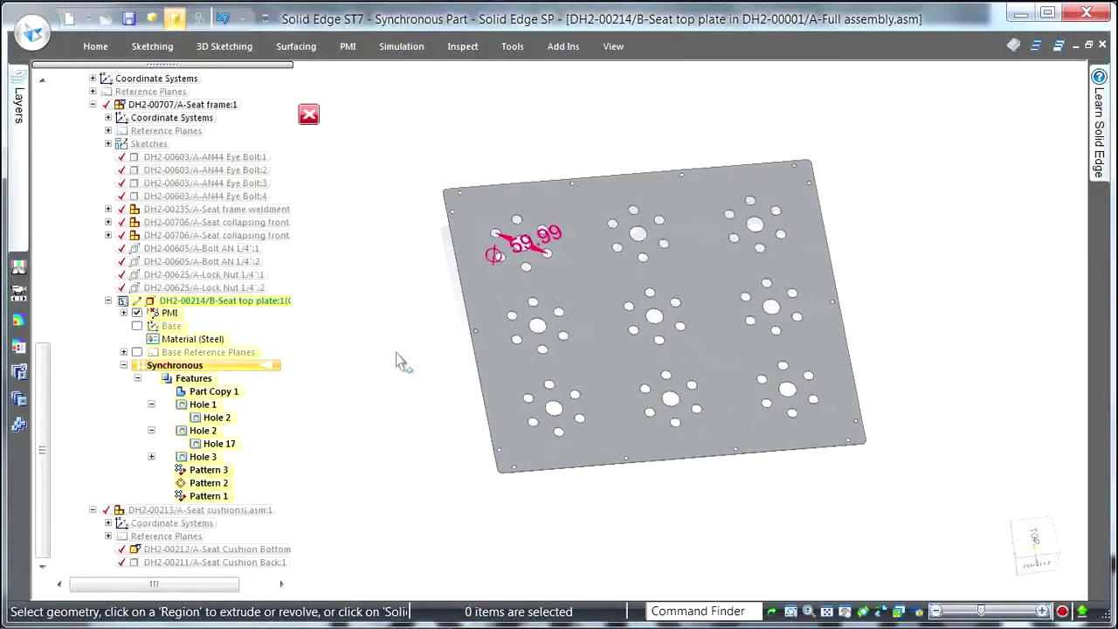
click(308, 116)
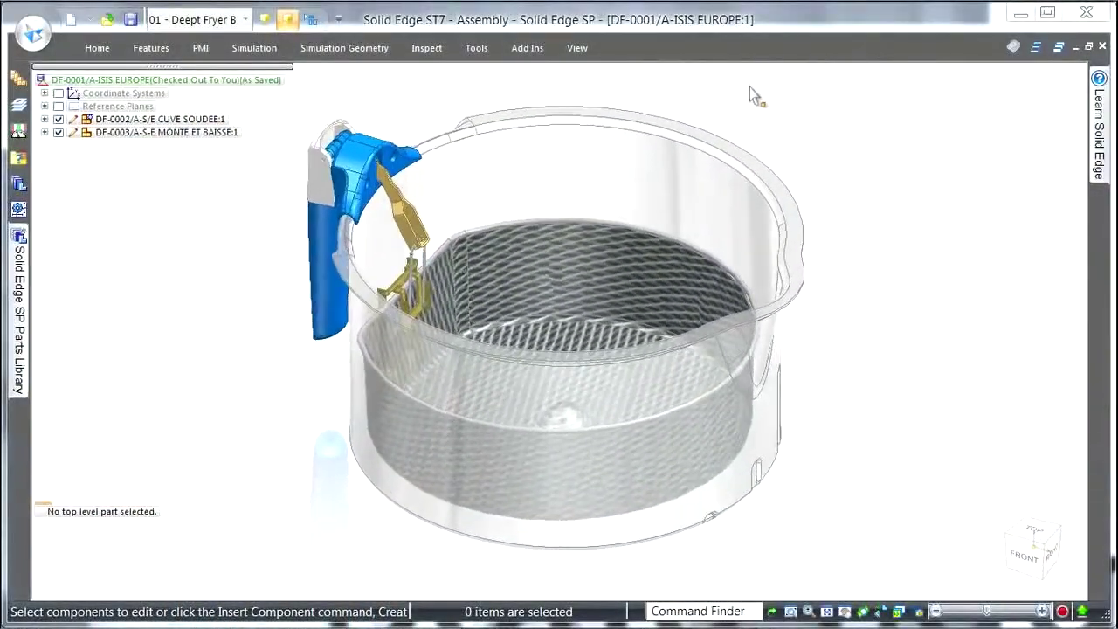
Apply the 02- Lift Guide Design configuration to the deep fryer assembly and edit the DF-0003 S-E MONTE ET BAISSE subassembly in place
click(246, 19)
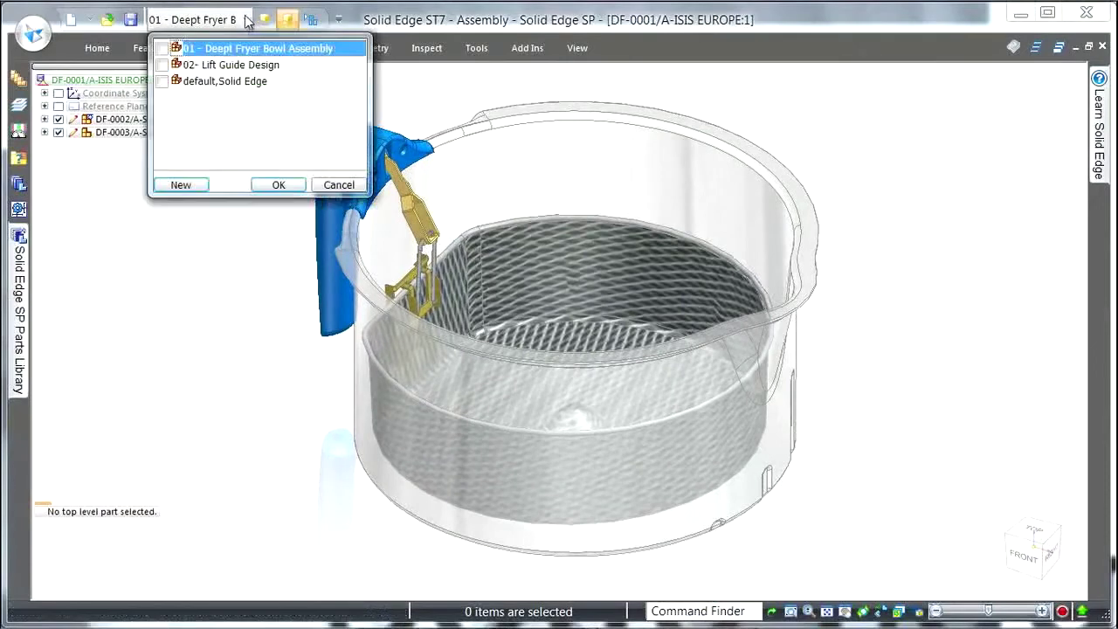
click(224, 67)
click(278, 185)
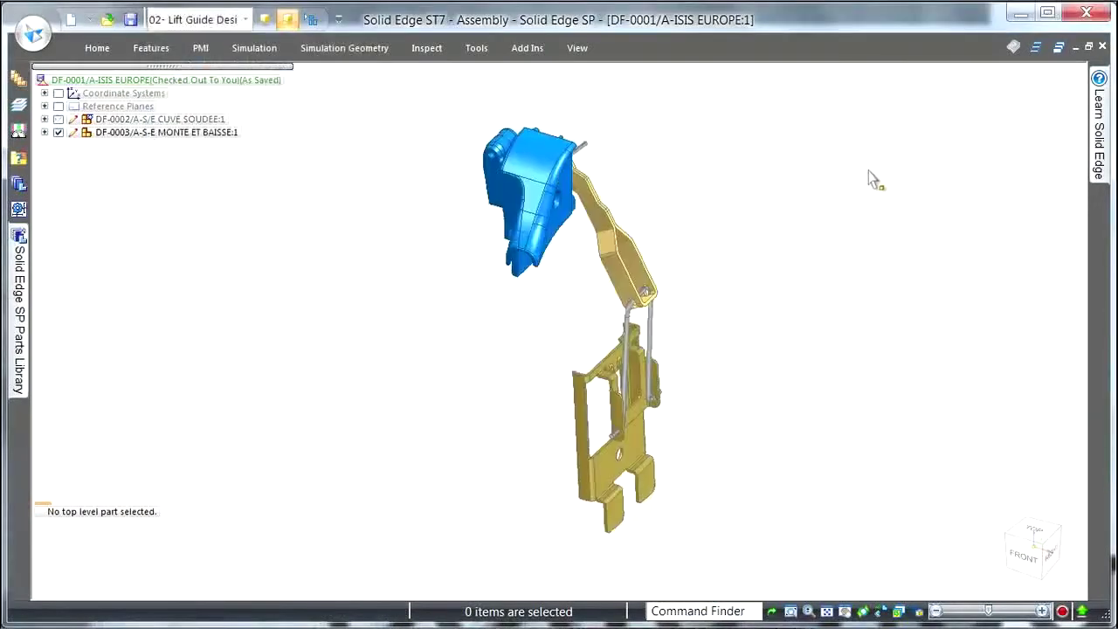
click(167, 133)
click(352, 135)
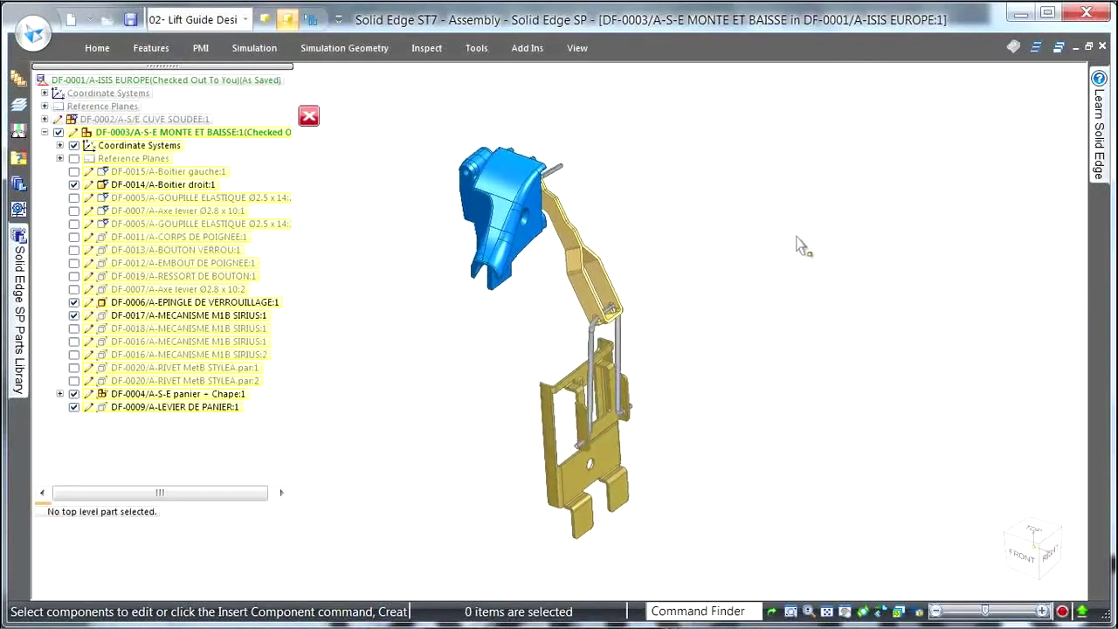
Create a part in place from the Iso Metric Part.par template with Stainless steel as its material
right_drag(797, 245, 811, 186)
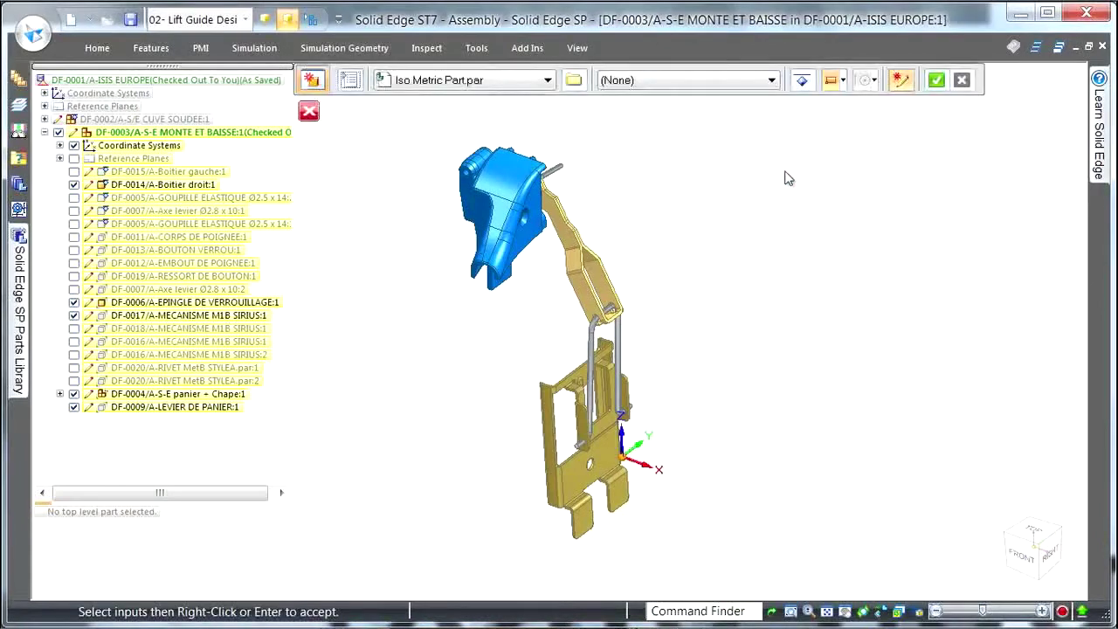
click(772, 81)
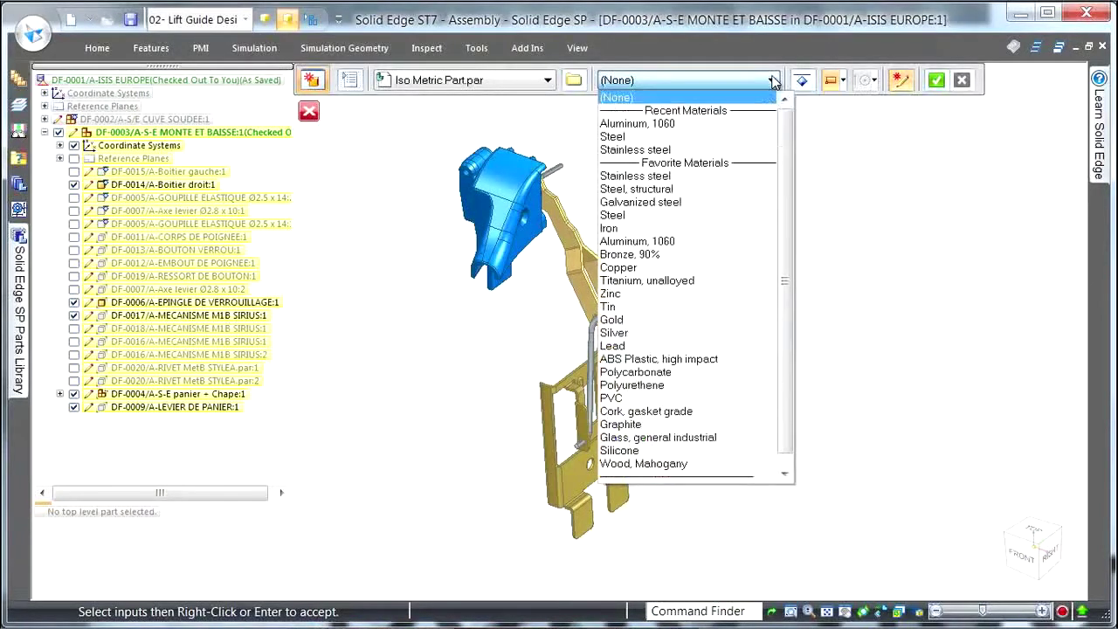
click(654, 178)
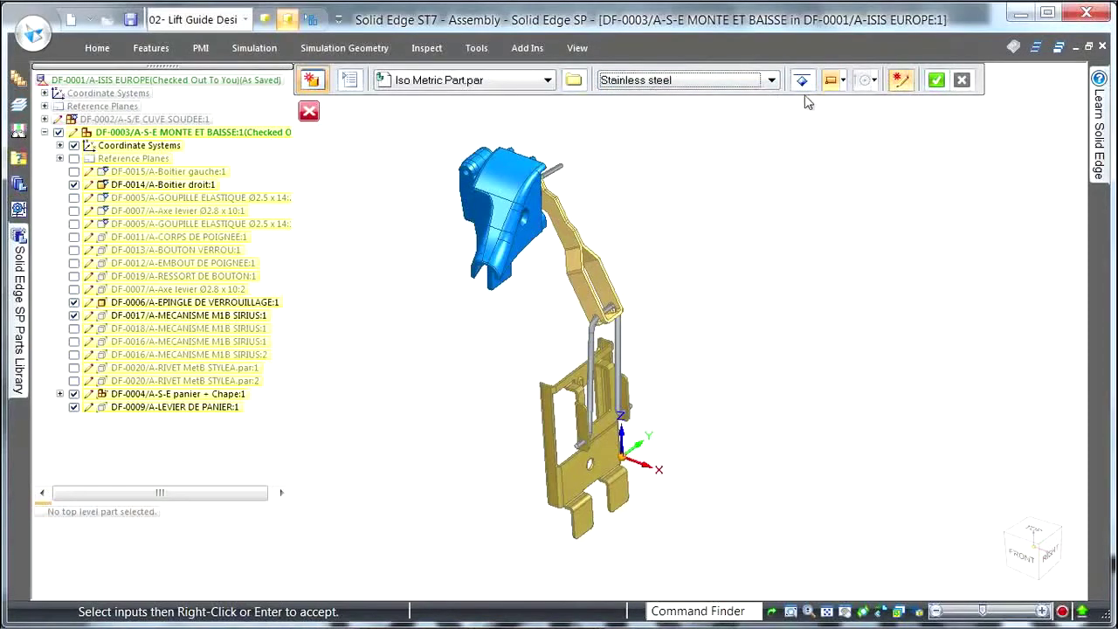
click(935, 80)
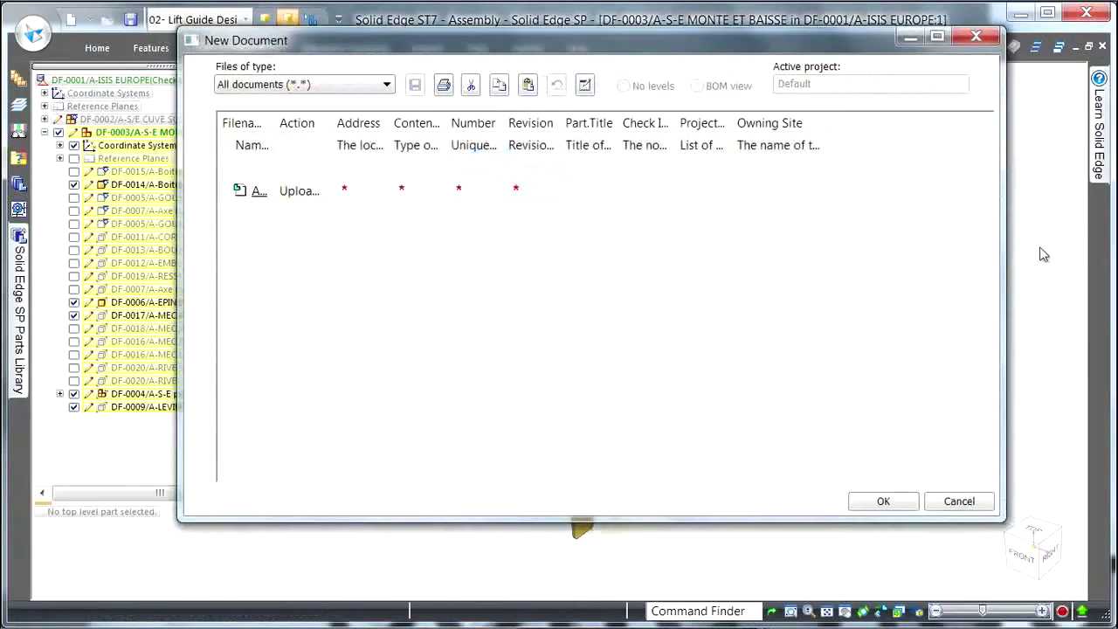
Store the new document in the Deep Fryer folder of In-House Data, with its remaining document data assigned automatically
click(355, 193)
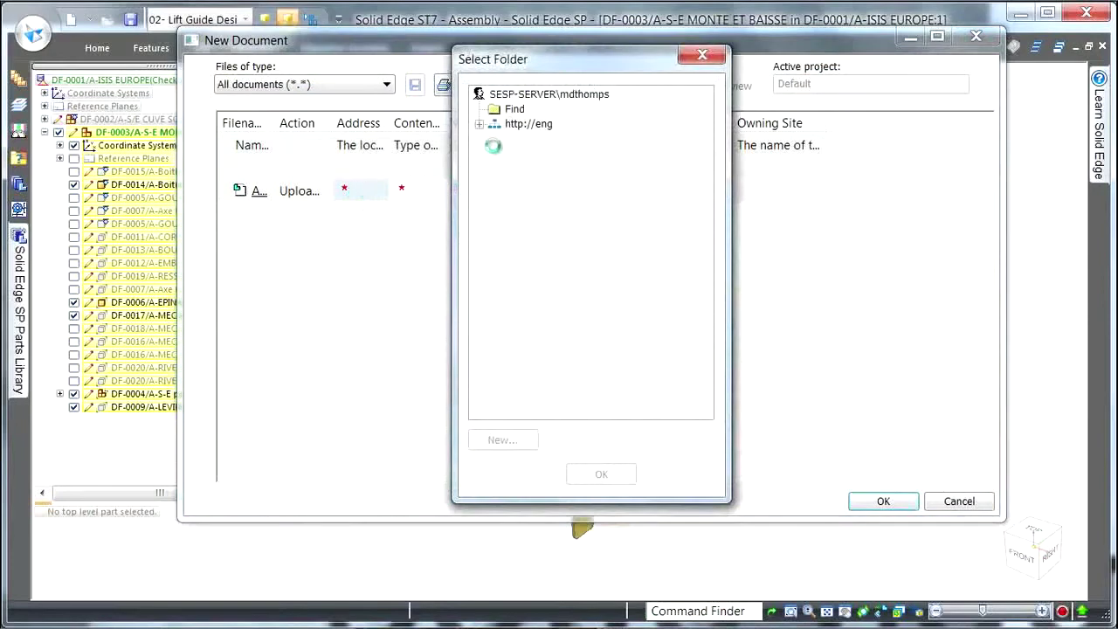
click(495, 138)
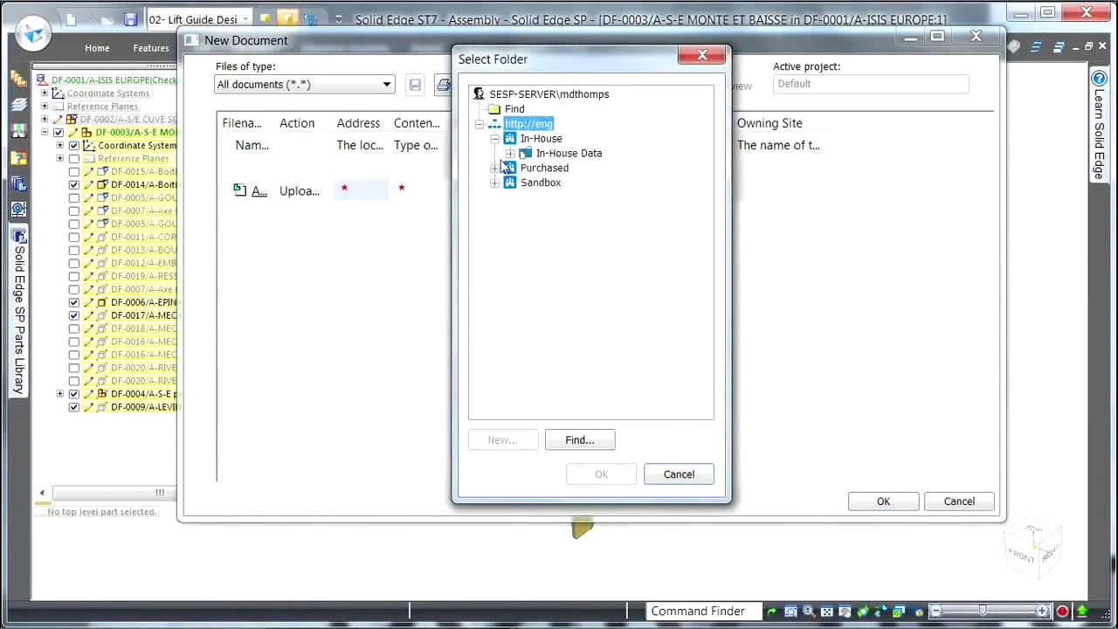
click(511, 153)
click(576, 182)
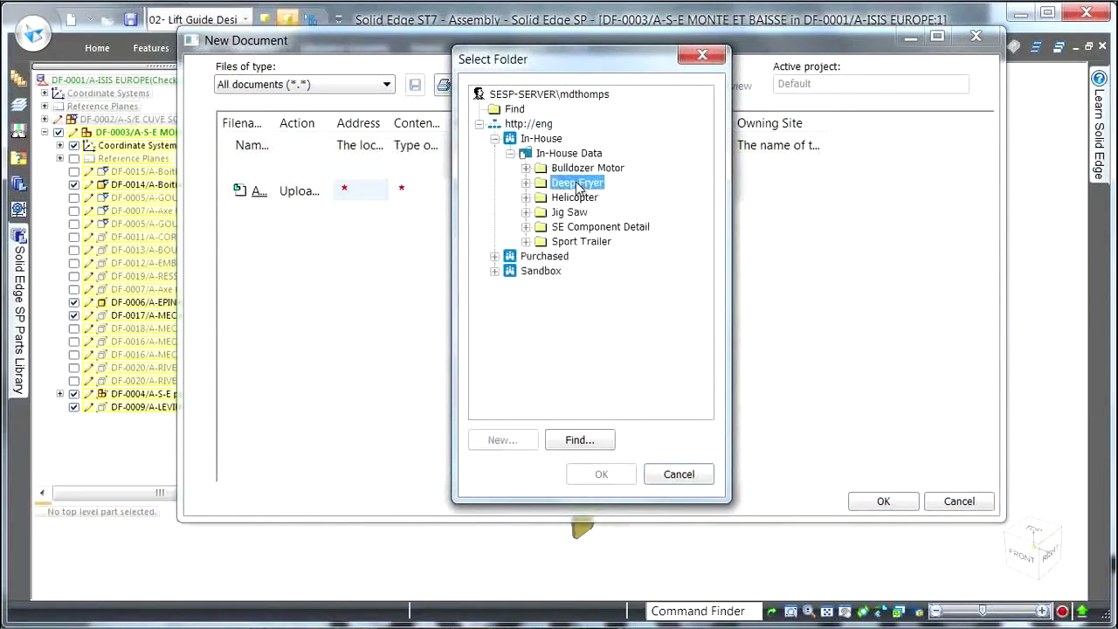
click(601, 474)
click(585, 87)
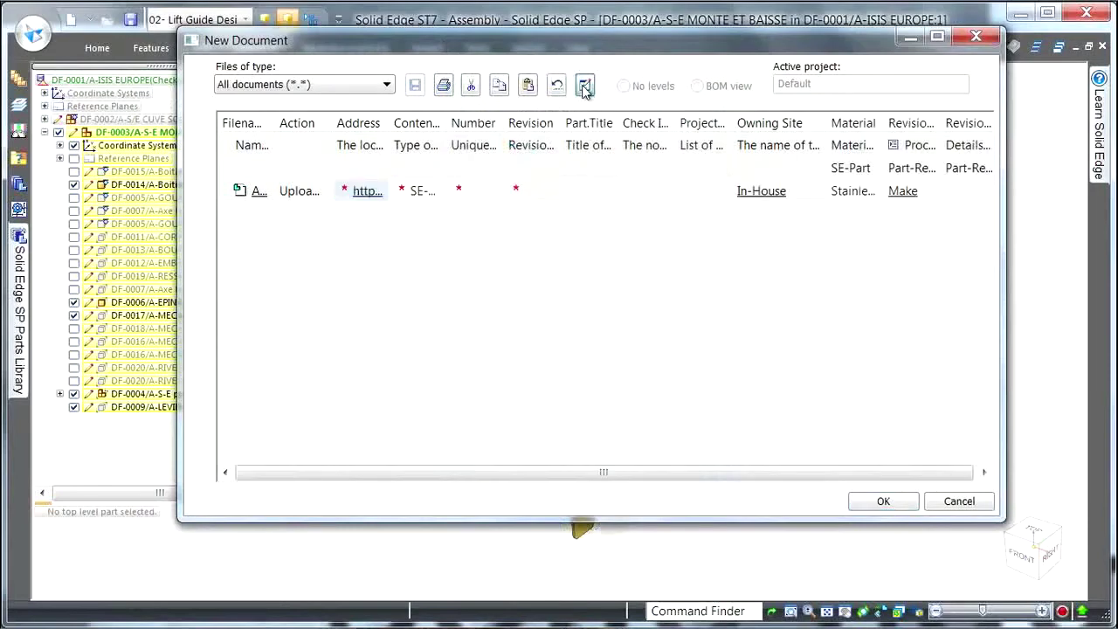
click(910, 505)
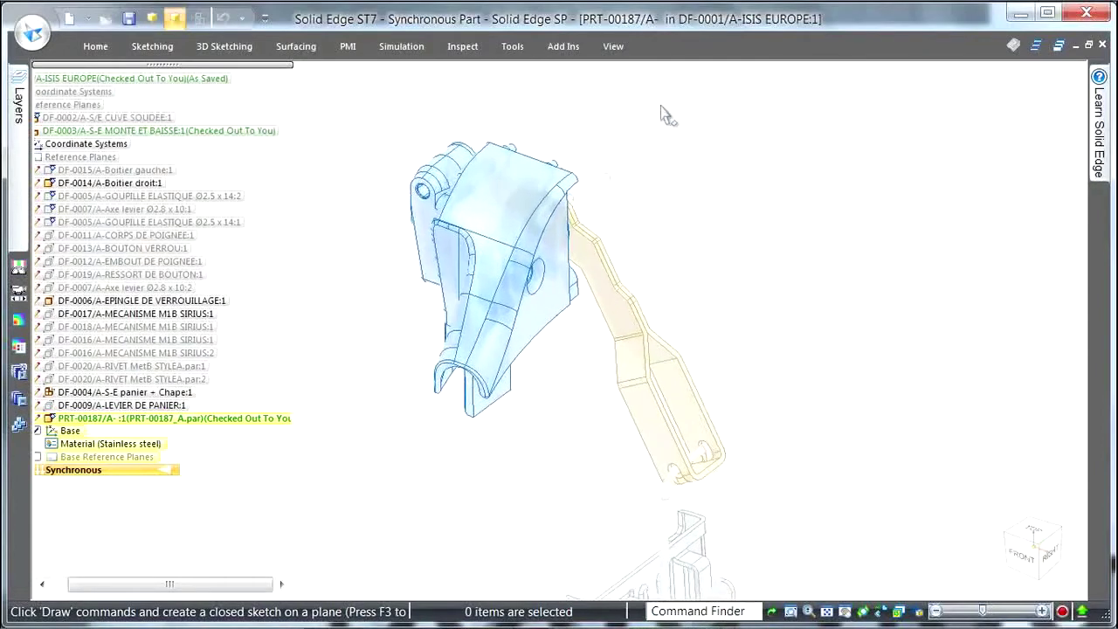
Create an inter-part copy of the cylindrical hole face from DF-0014 Boitier droit into the new part
click(102, 51)
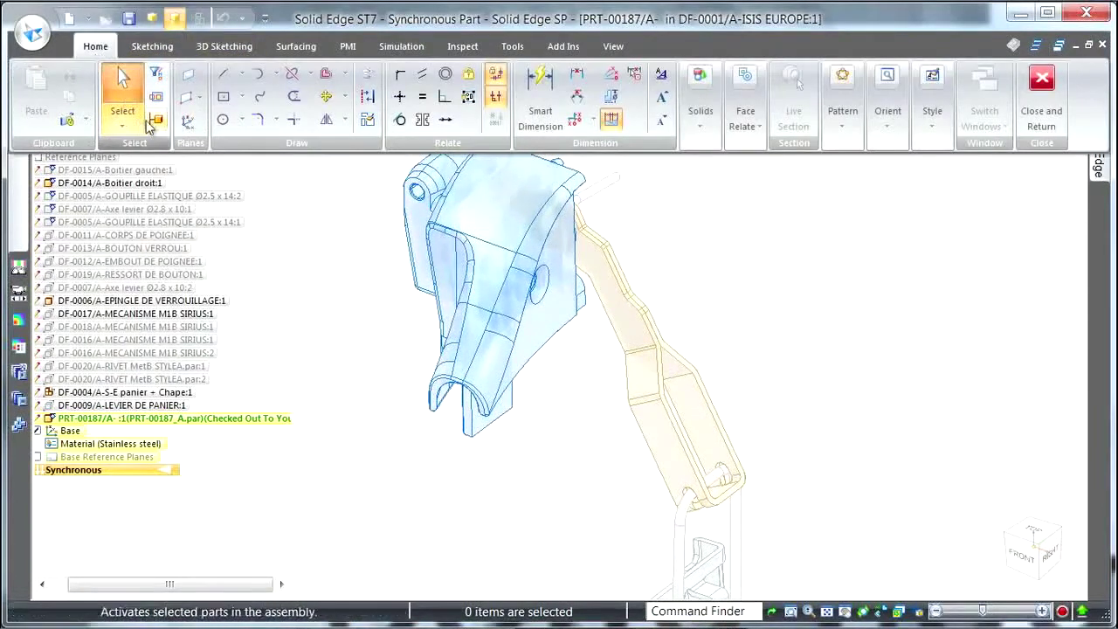
click(87, 120)
click(114, 162)
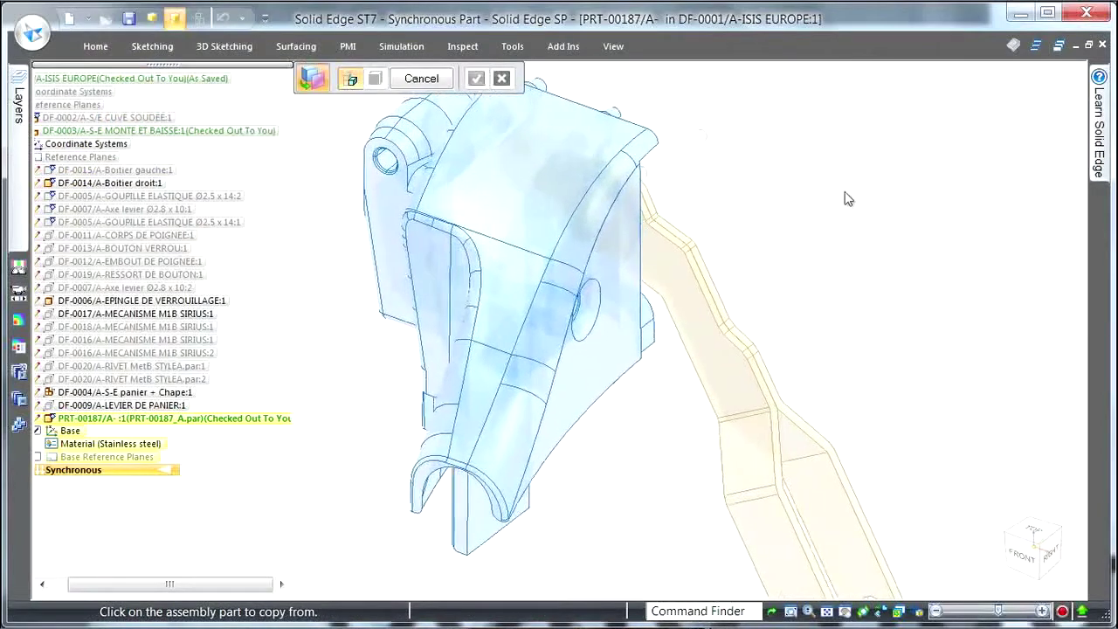
click(545, 185)
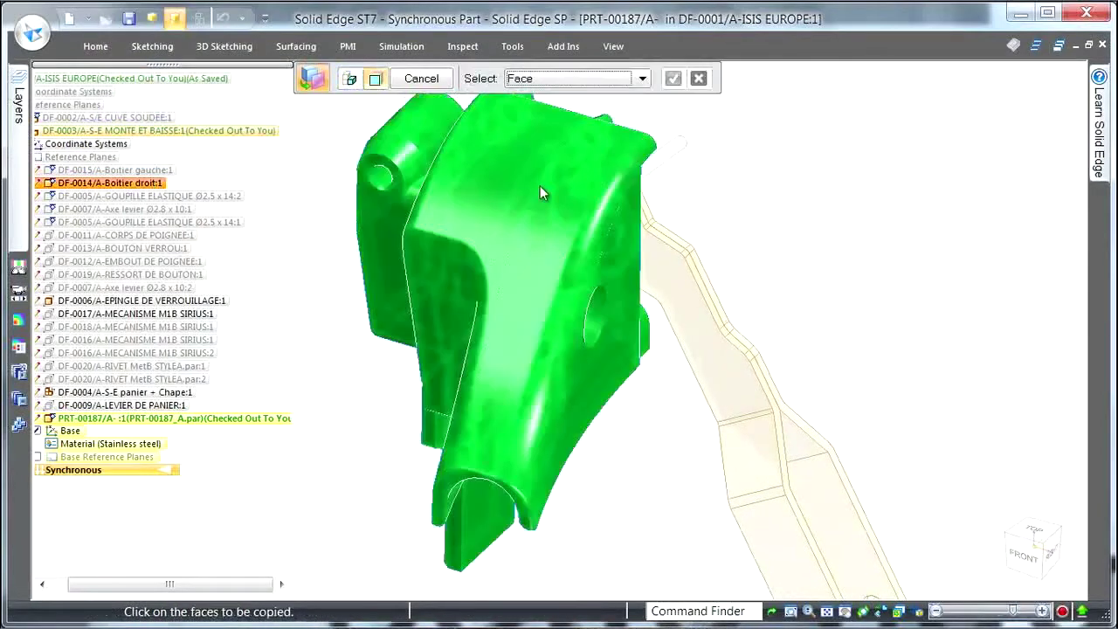
right_click(461, 288)
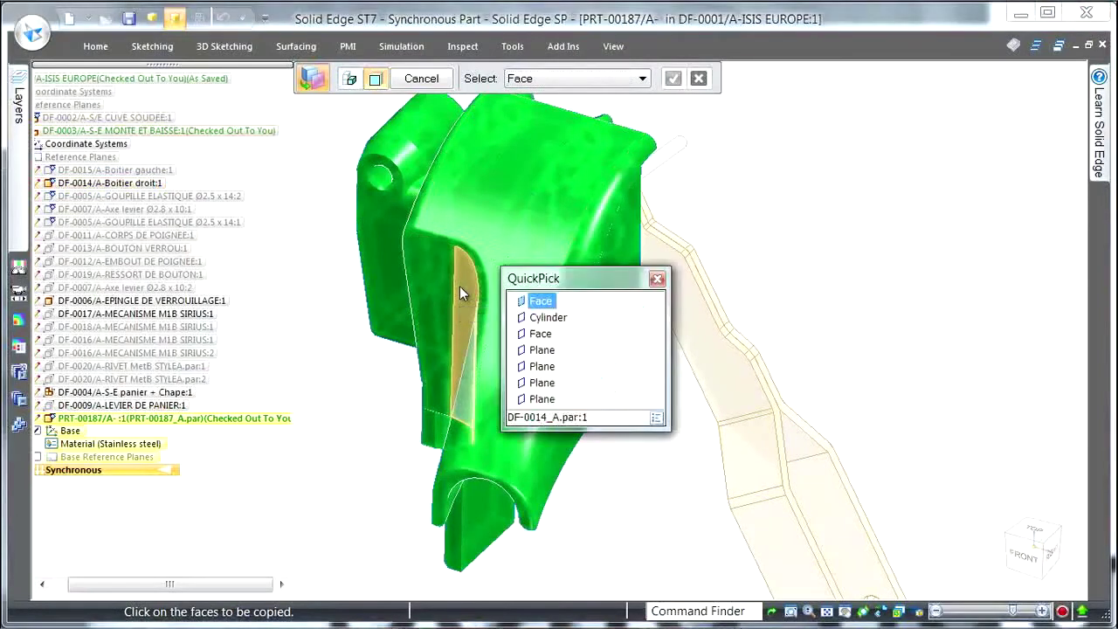
click(545, 318)
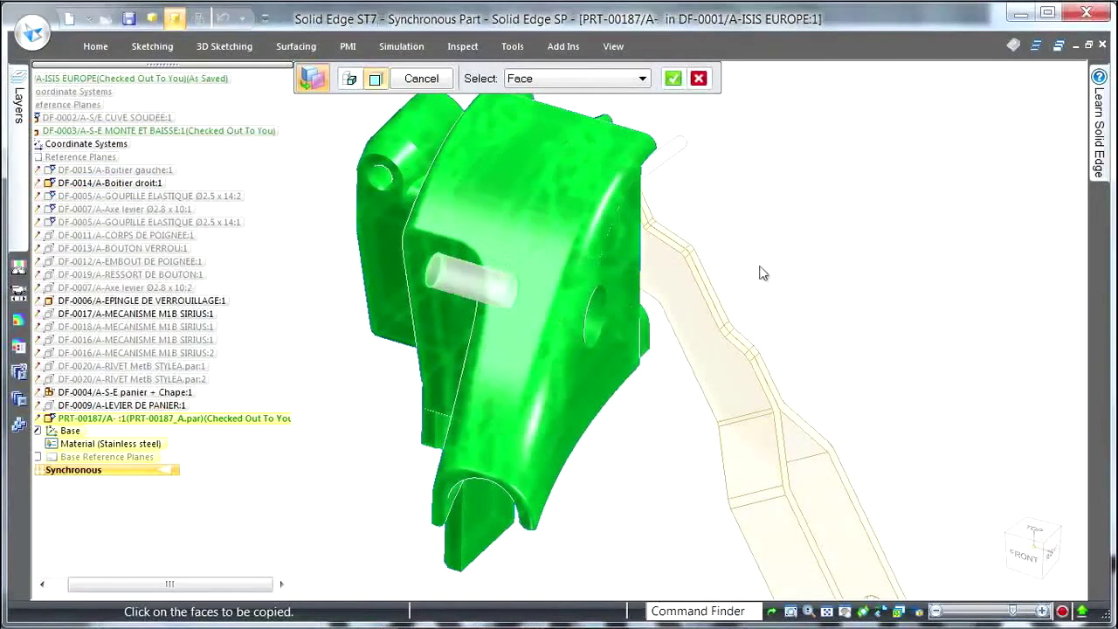
right_click(884, 200)
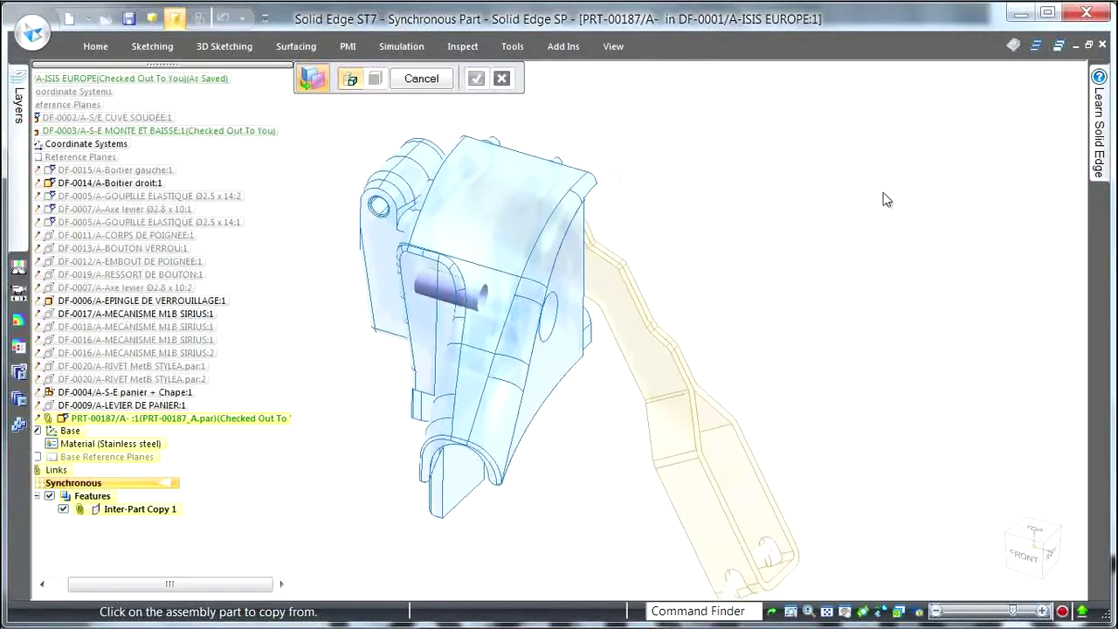
Draw a 3D sketch line about 24.7 mm long along the X axis from the centre of the copied cylinder's end circle
click(227, 49)
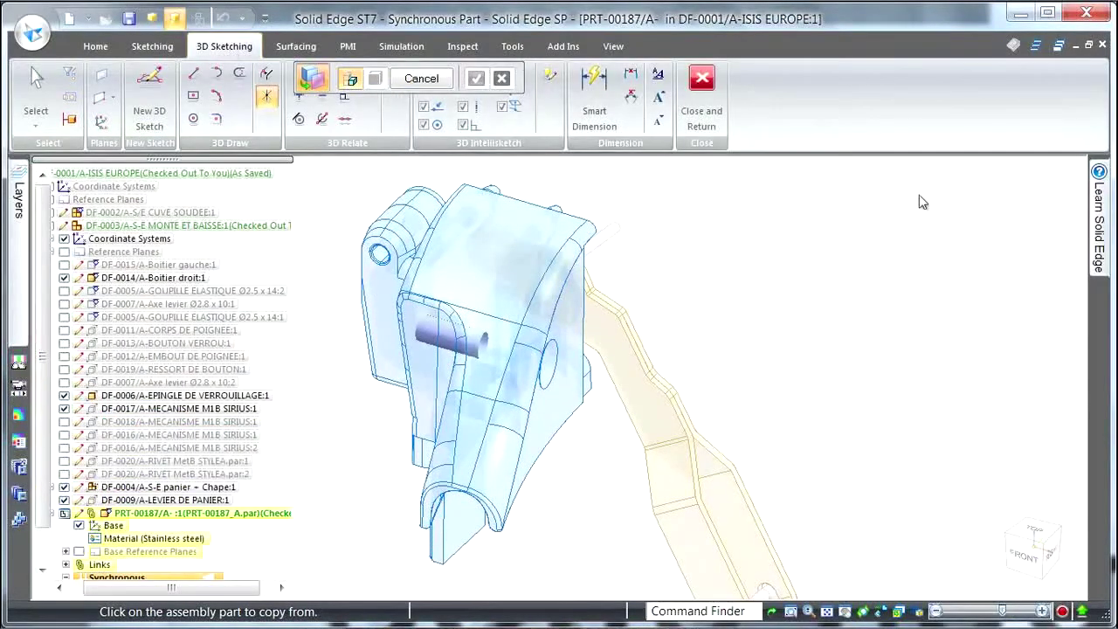
drag(460, 72, 467, 170)
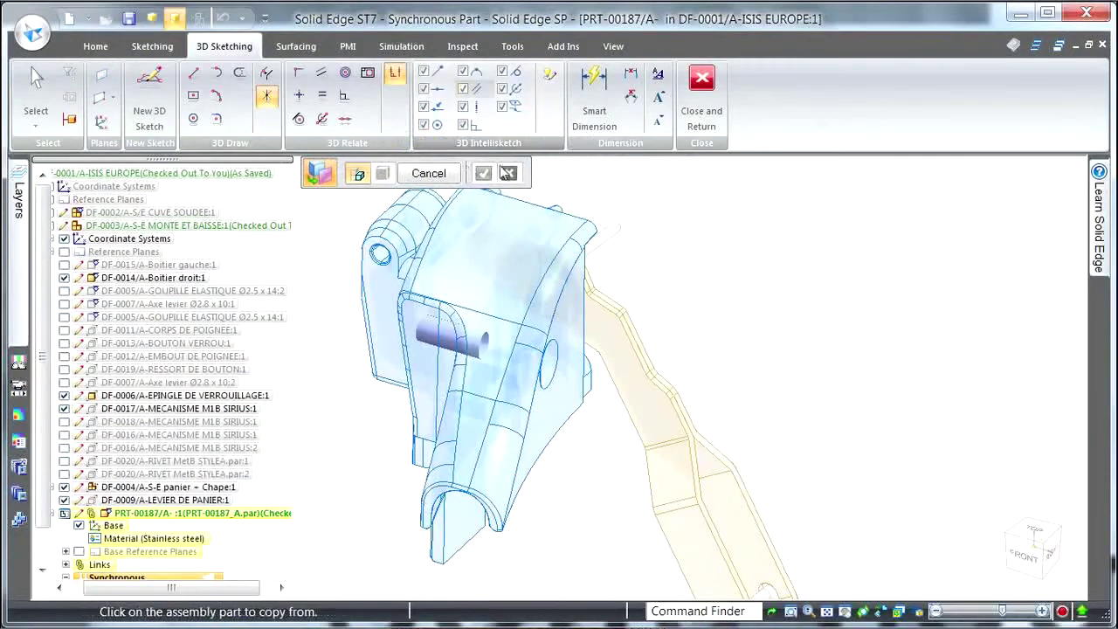
click(195, 76)
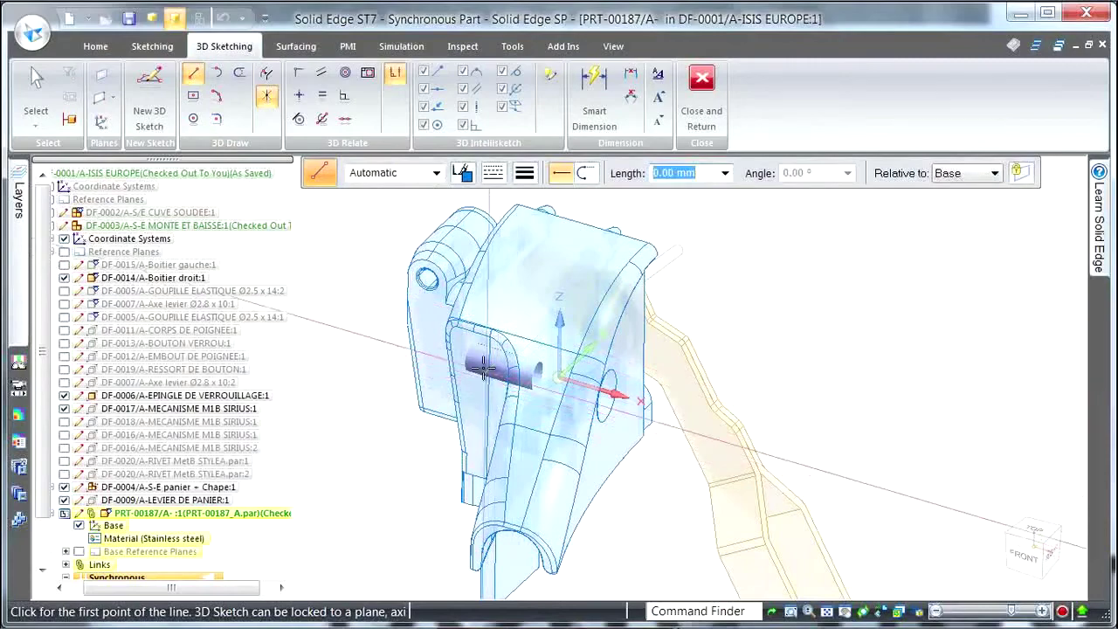
scroll(552, 408, up, 3)
scroll(528, 360, up, 2)
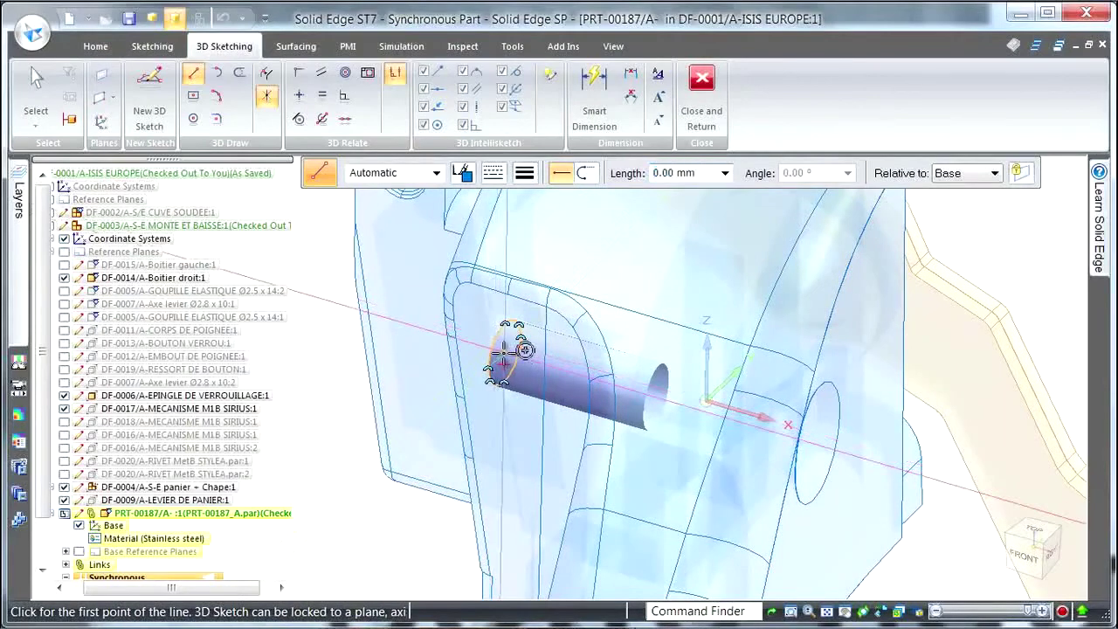
click(504, 353)
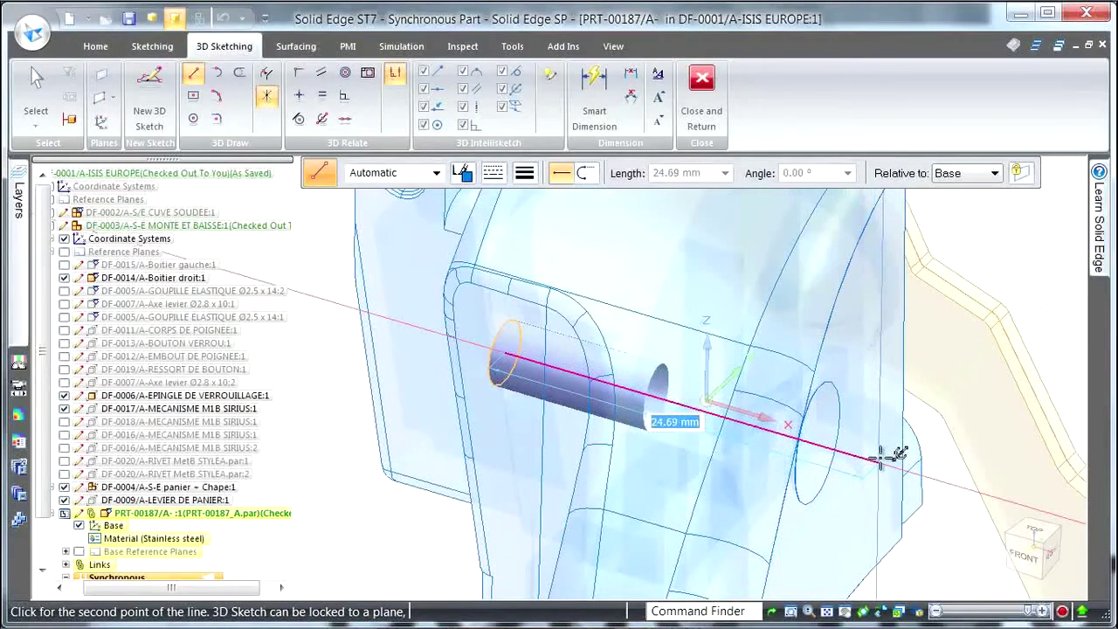
click(878, 463)
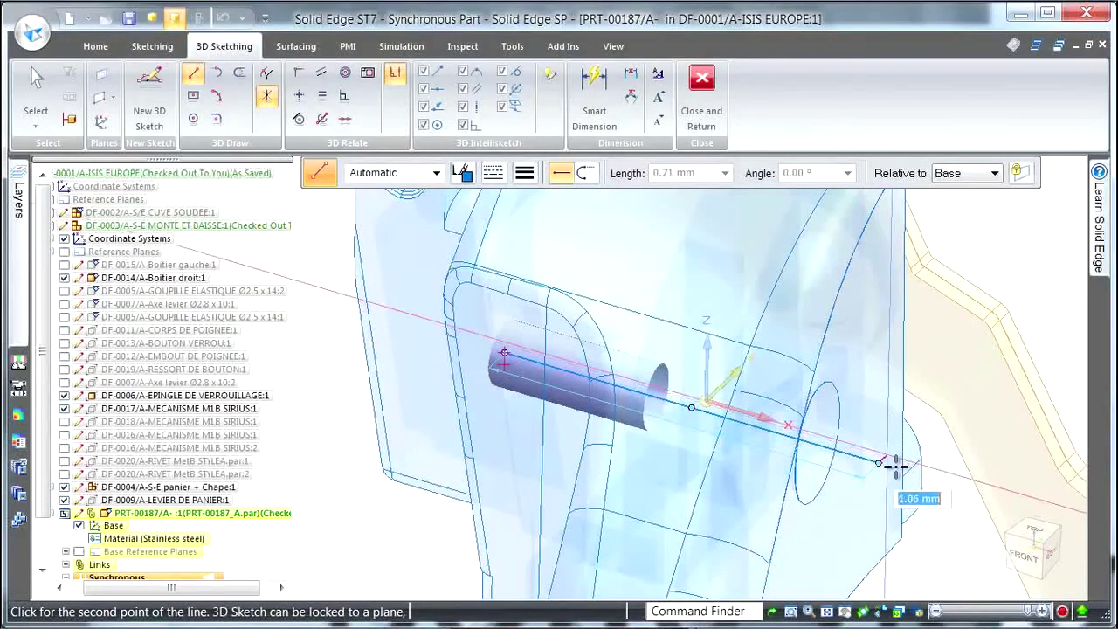
click(852, 489)
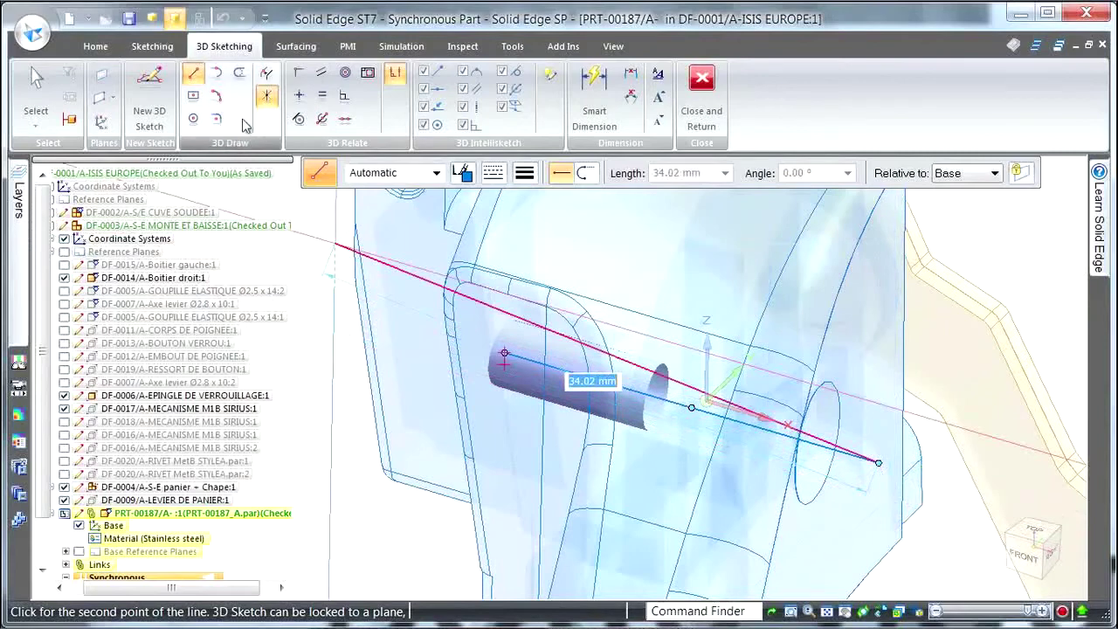
Apply a coaxial relationship between the 3D sketch line and the copied cylindrical face
click(322, 119)
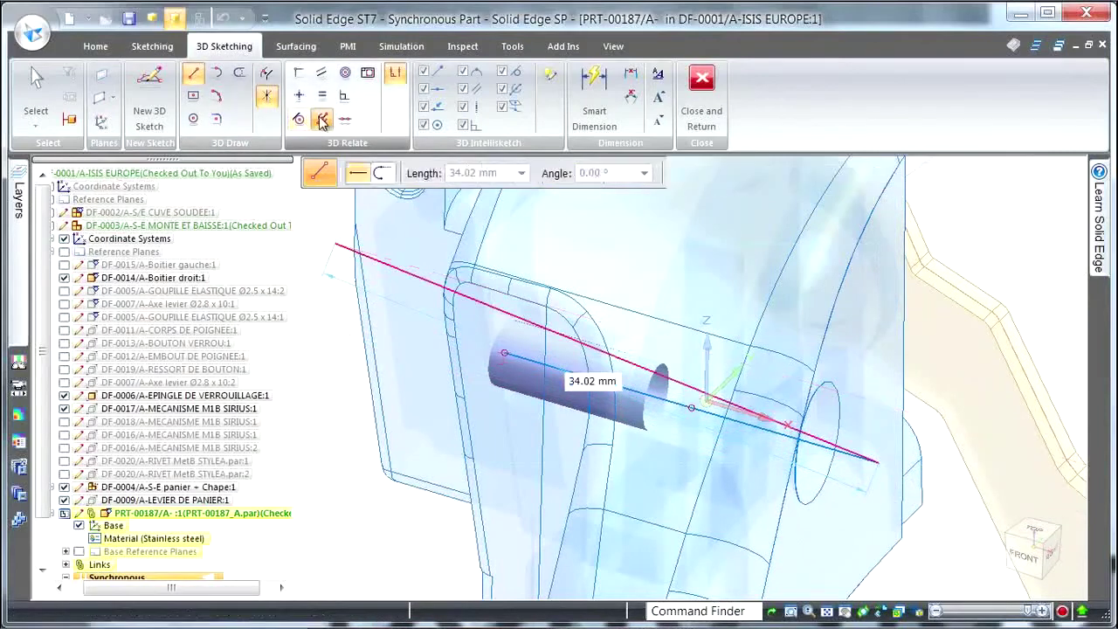
click(667, 402)
click(645, 374)
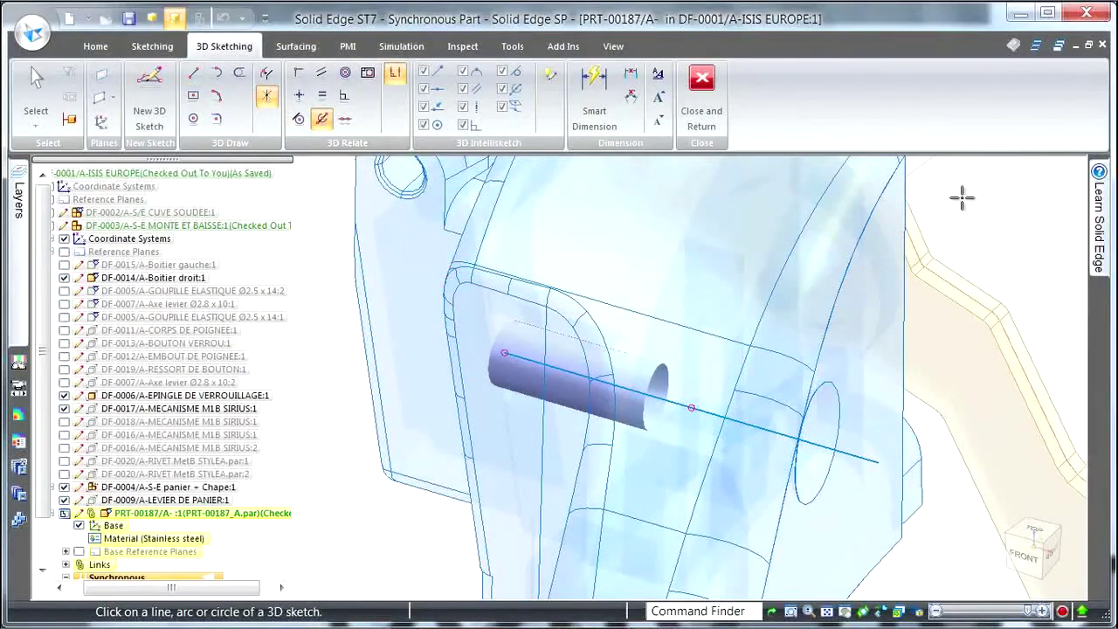
Draw a 3D line about 128 mm long downward from the free end of the first line, using the front view
click(193, 73)
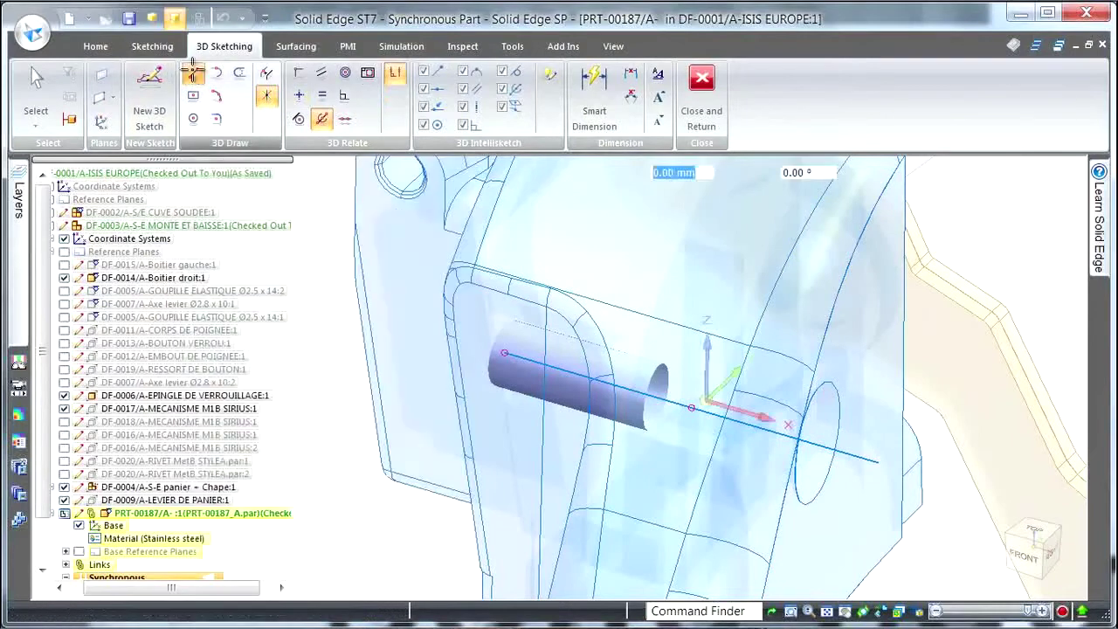
click(879, 463)
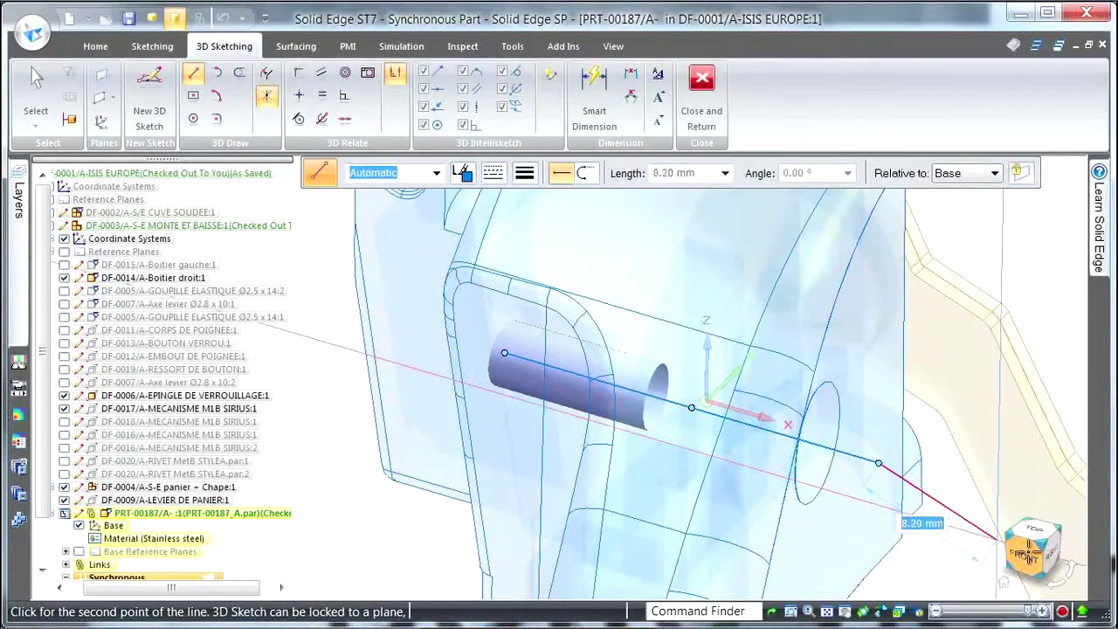
click(1029, 559)
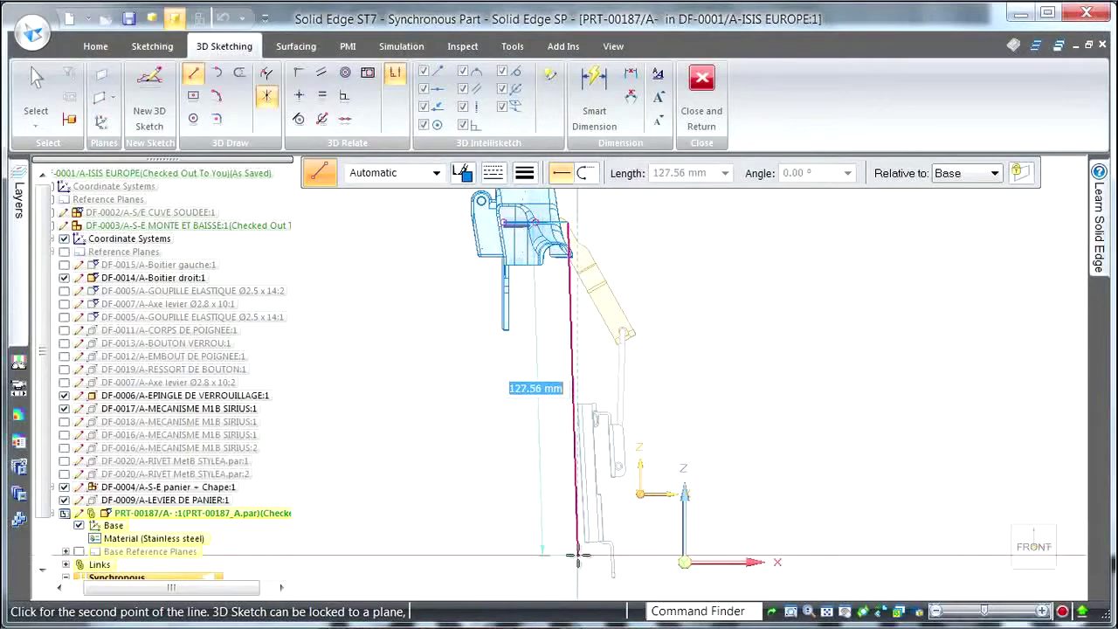
click(579, 555)
Continue the path from the long line's lower end with short lines along Y and X and a tangent arc locked to the XY plane
middle_drag(601, 589, 599, 550)
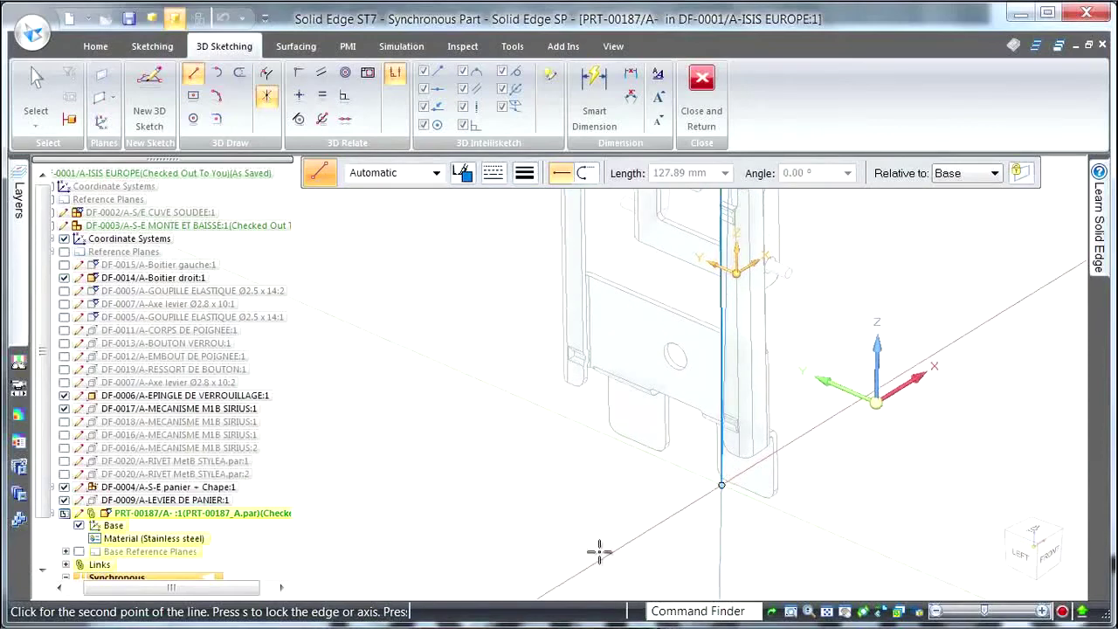
click(679, 468)
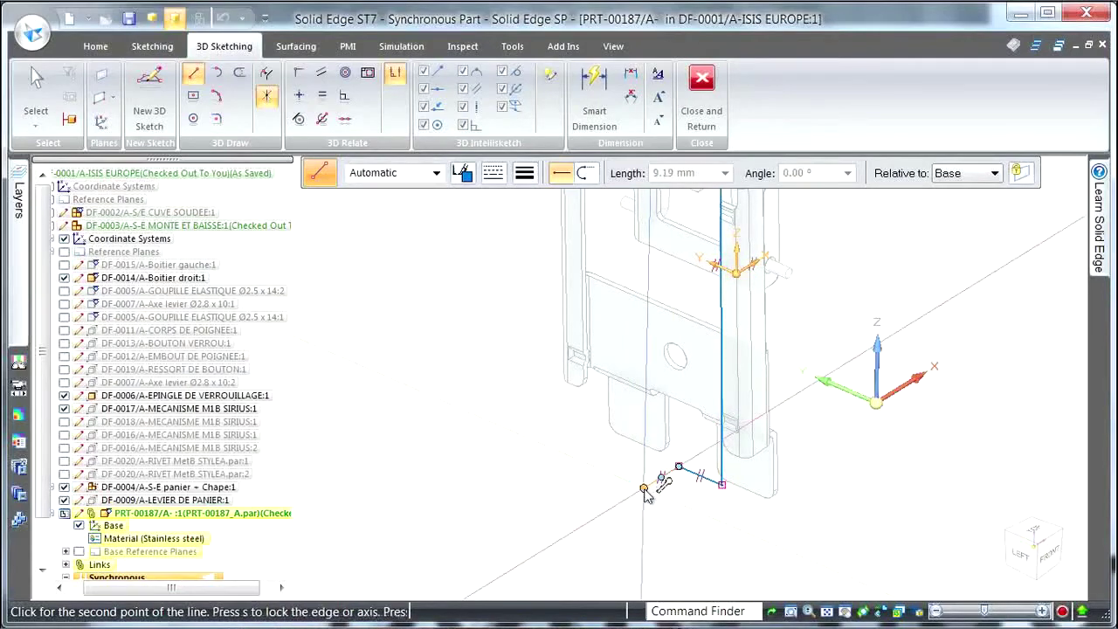
key(a)
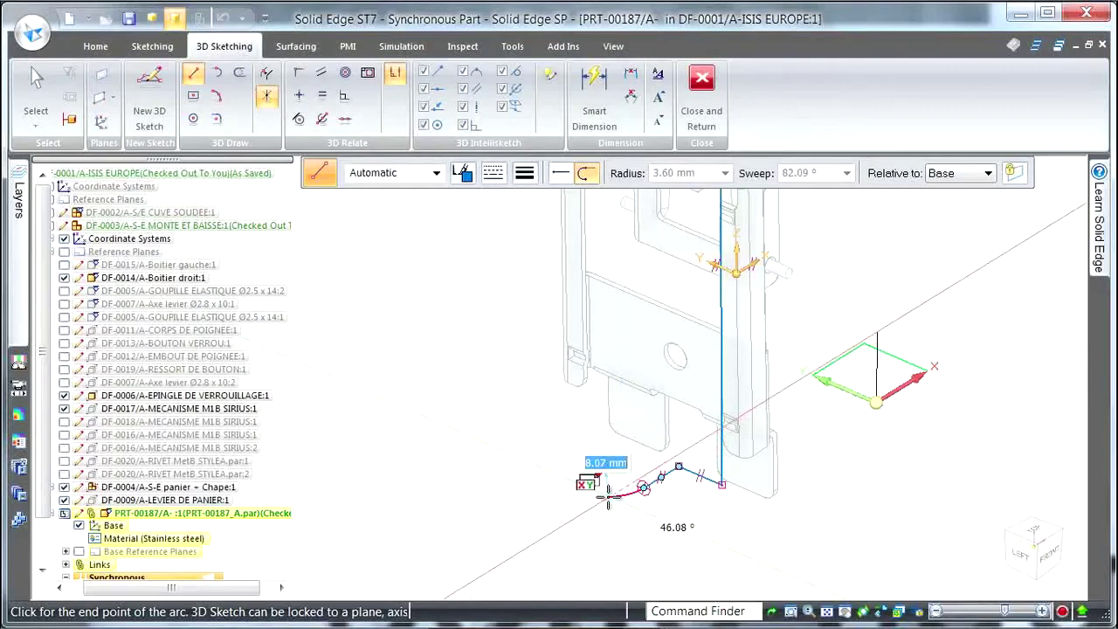
click(606, 496)
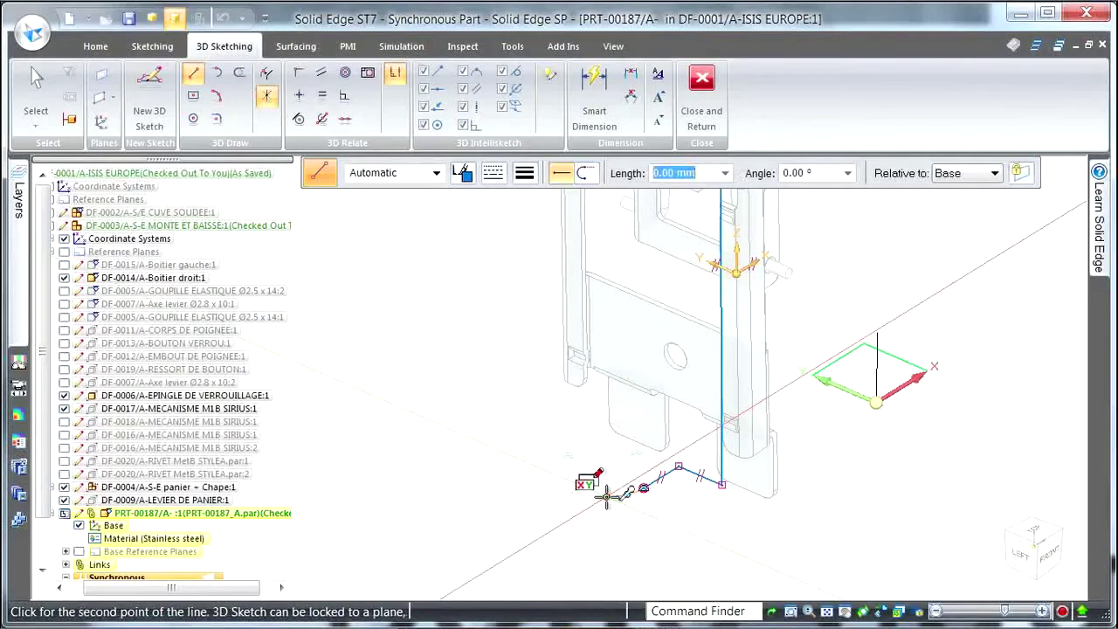
key(Escape)
Set the end arc's radius to 6 mm and its sweep to 90°
scroll(614, 551, up, 2)
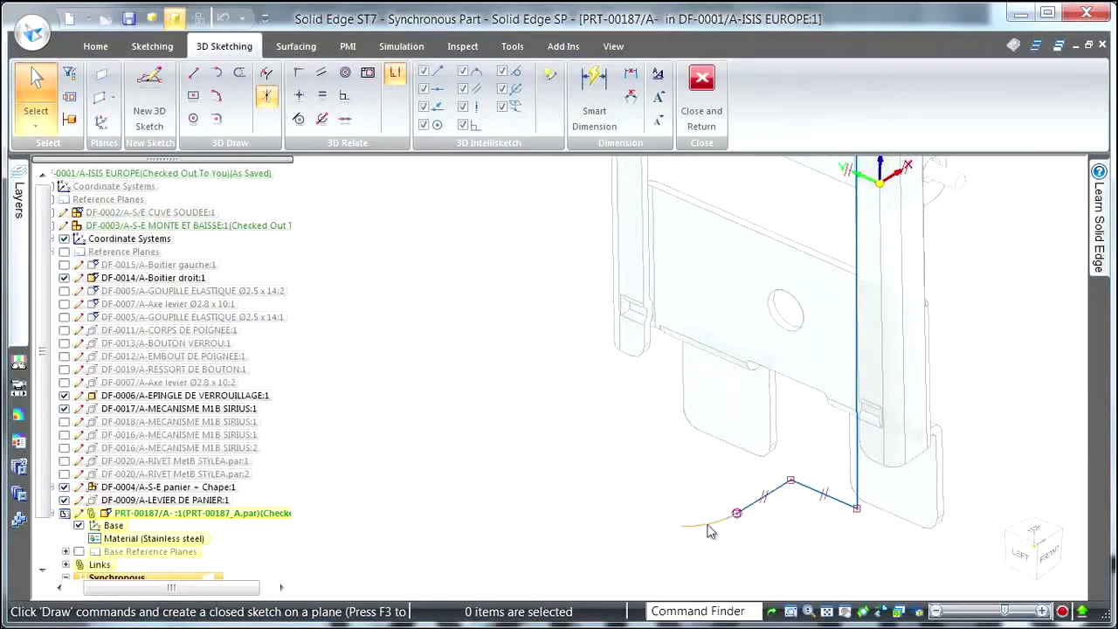
click(710, 529)
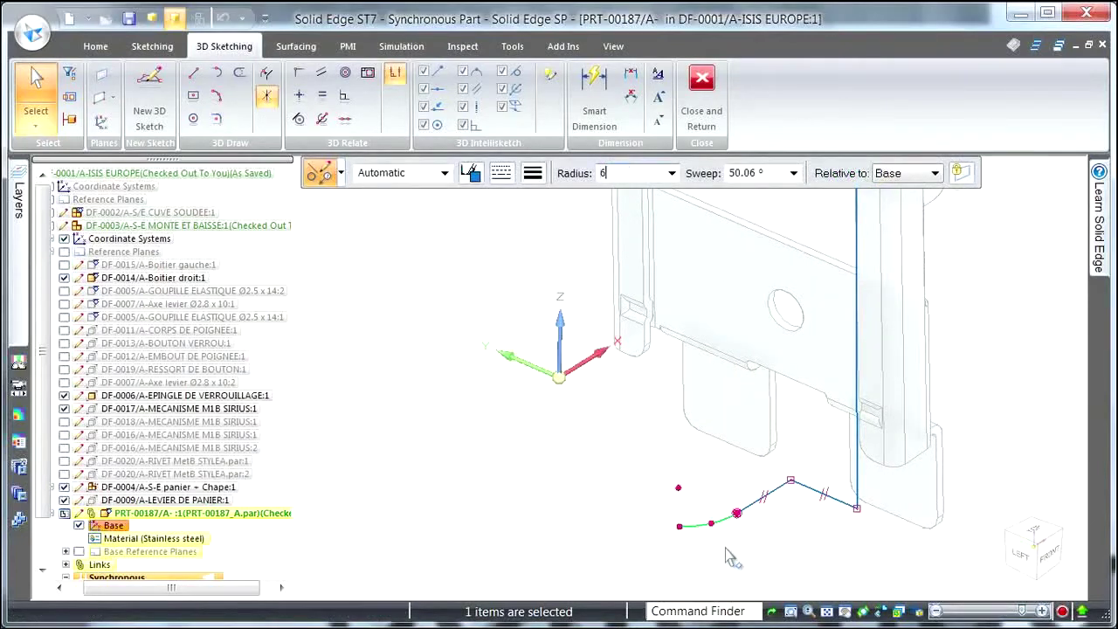
text(6)
key(Tab)
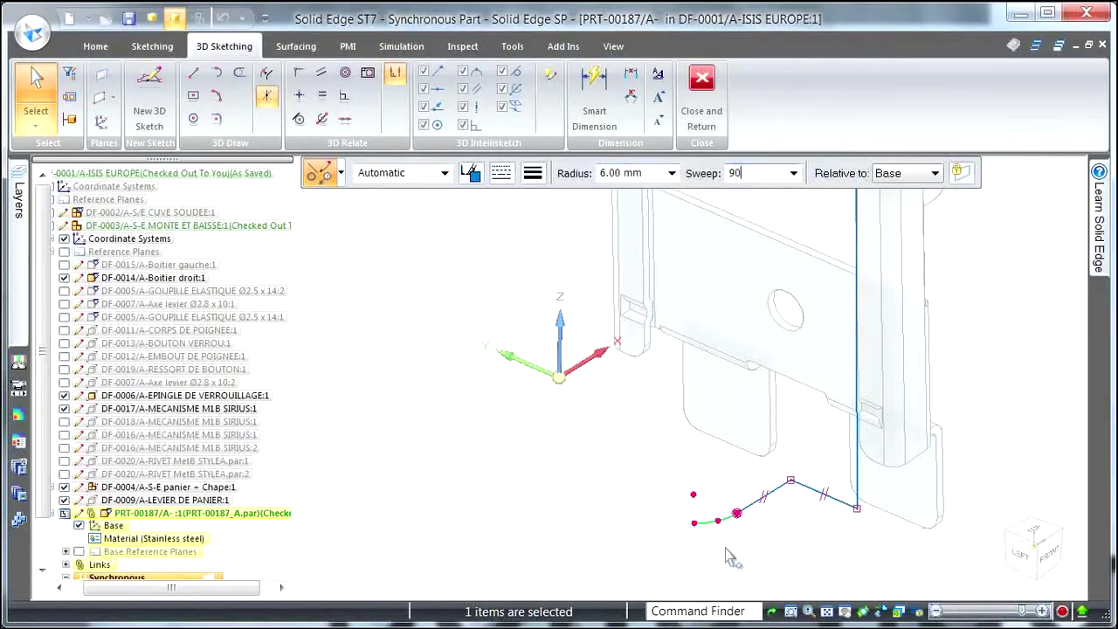
key(shift+Tab)
key(Escape)
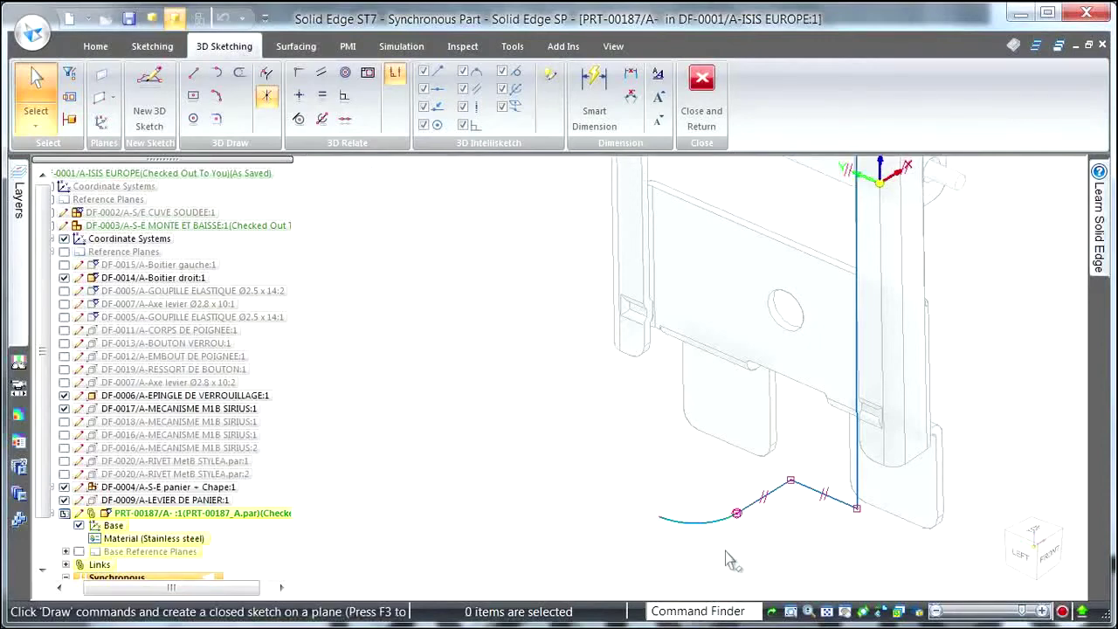
Connect the end arc's centre point to the vertical guide rail's geometry
click(298, 72)
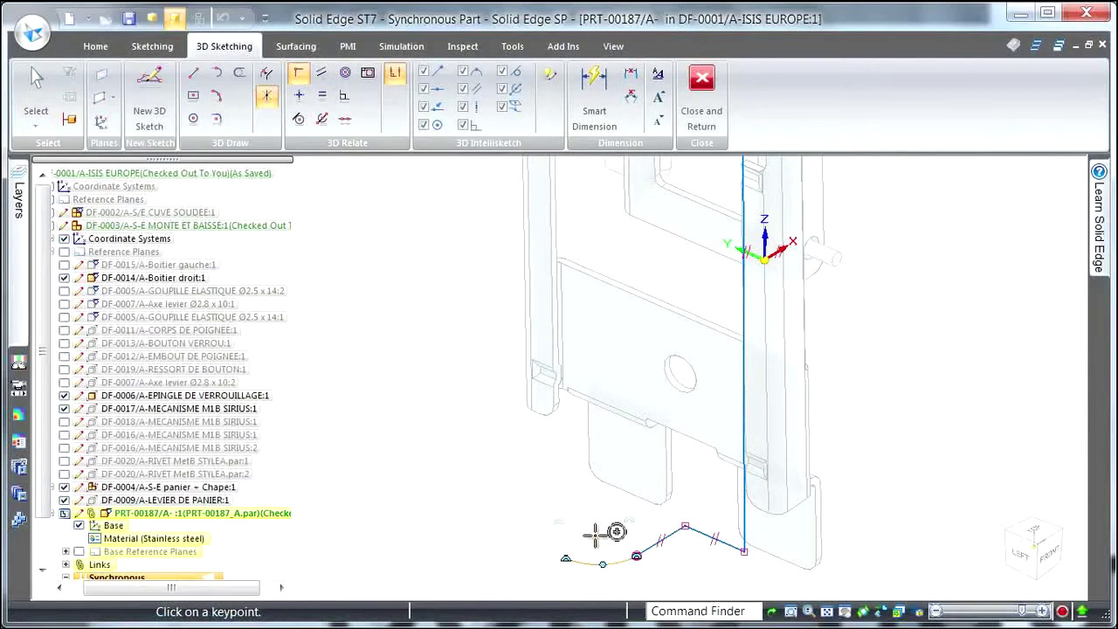
click(599, 534)
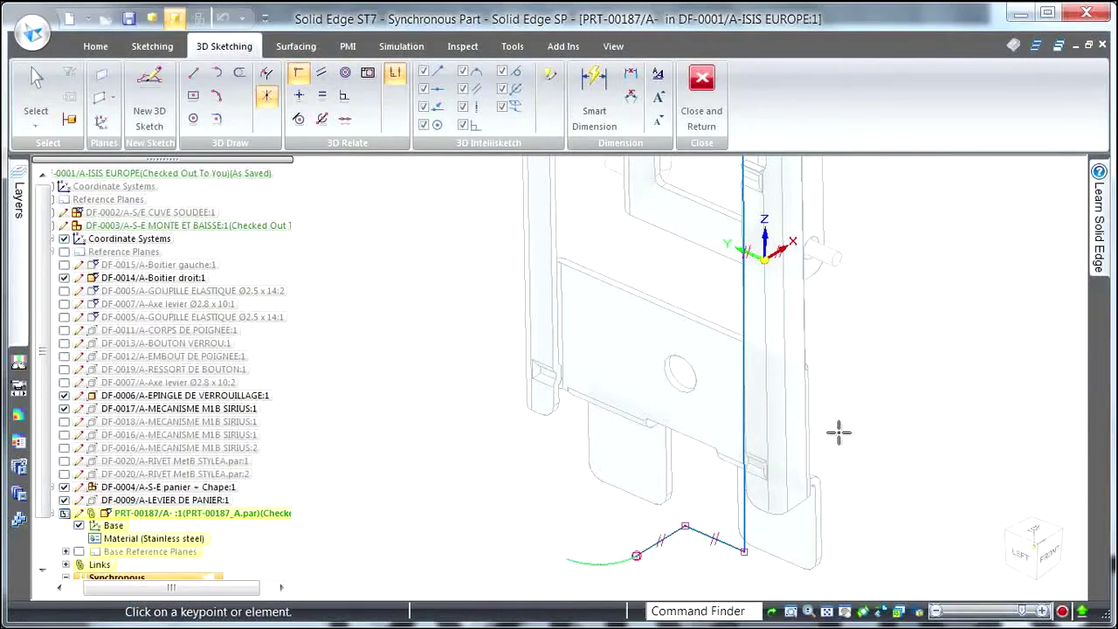
click(783, 228)
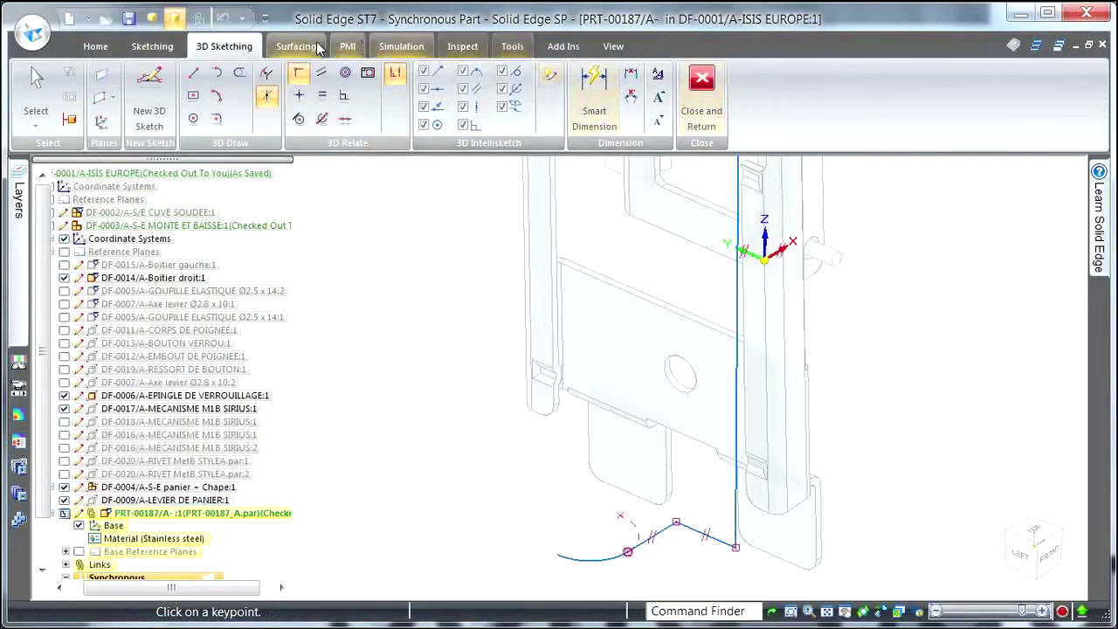
Make the long vertical sketch line parallel to the front face of the holed plate and to the adjacent rail face
click(321, 72)
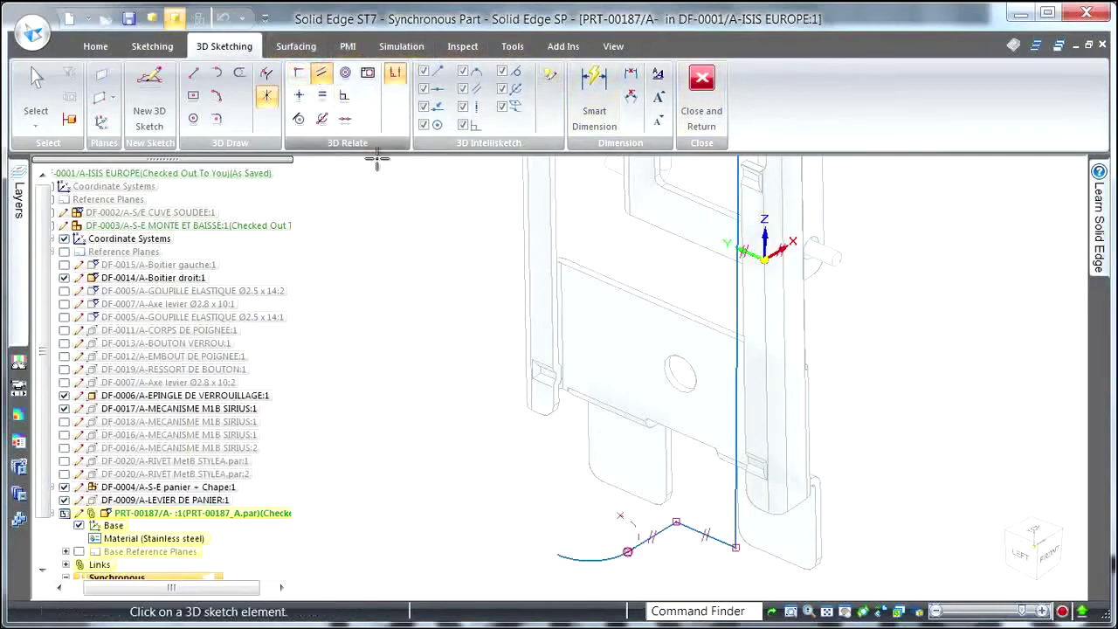
click(738, 291)
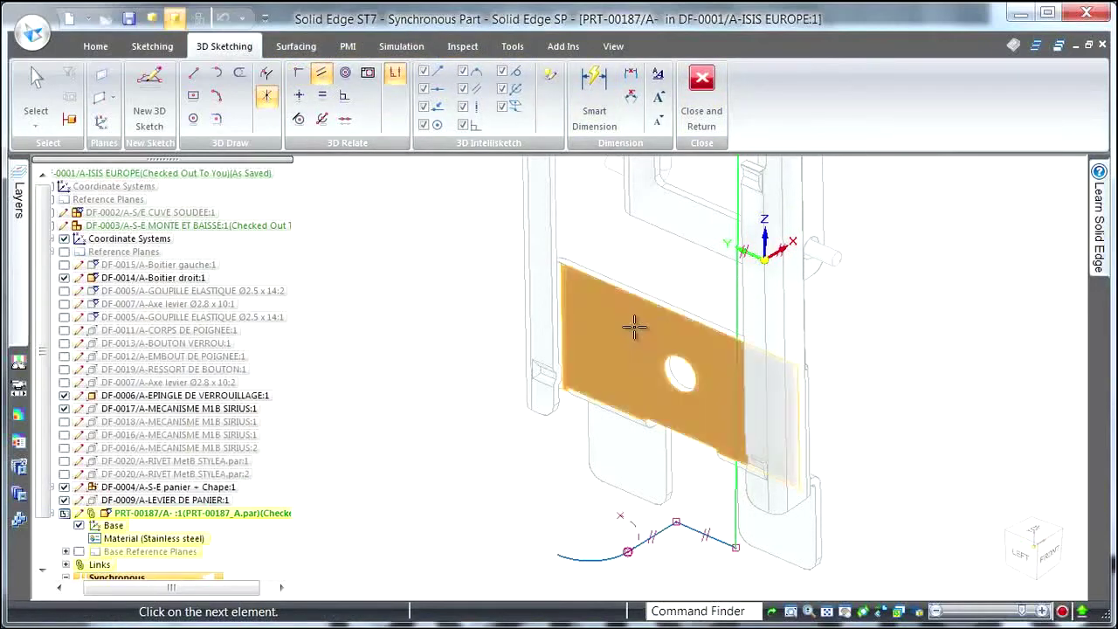
click(634, 327)
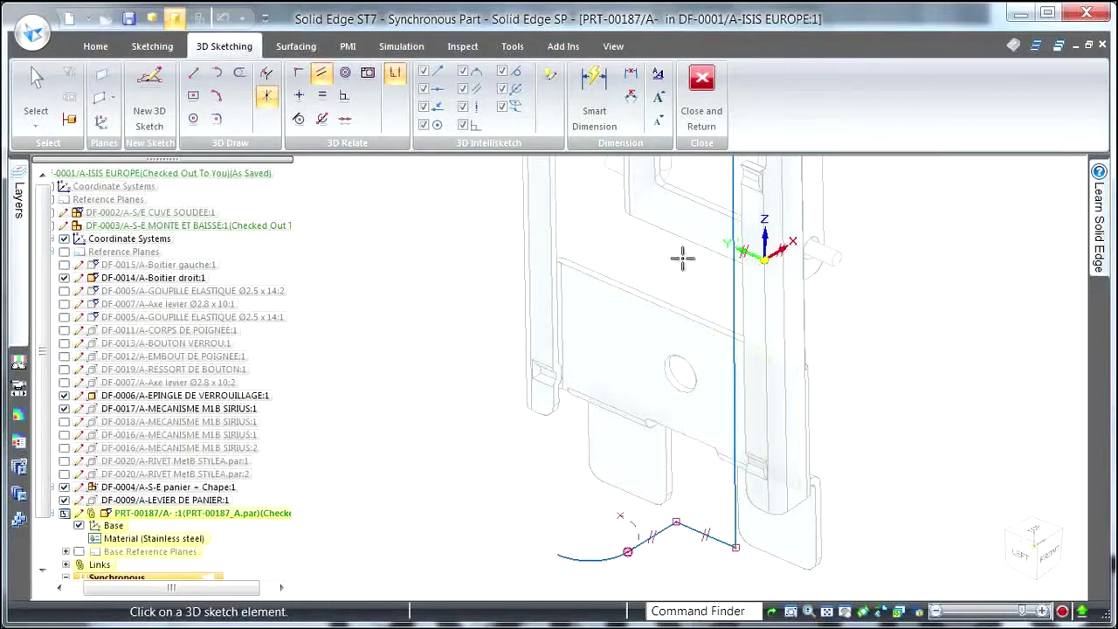
click(735, 297)
click(795, 315)
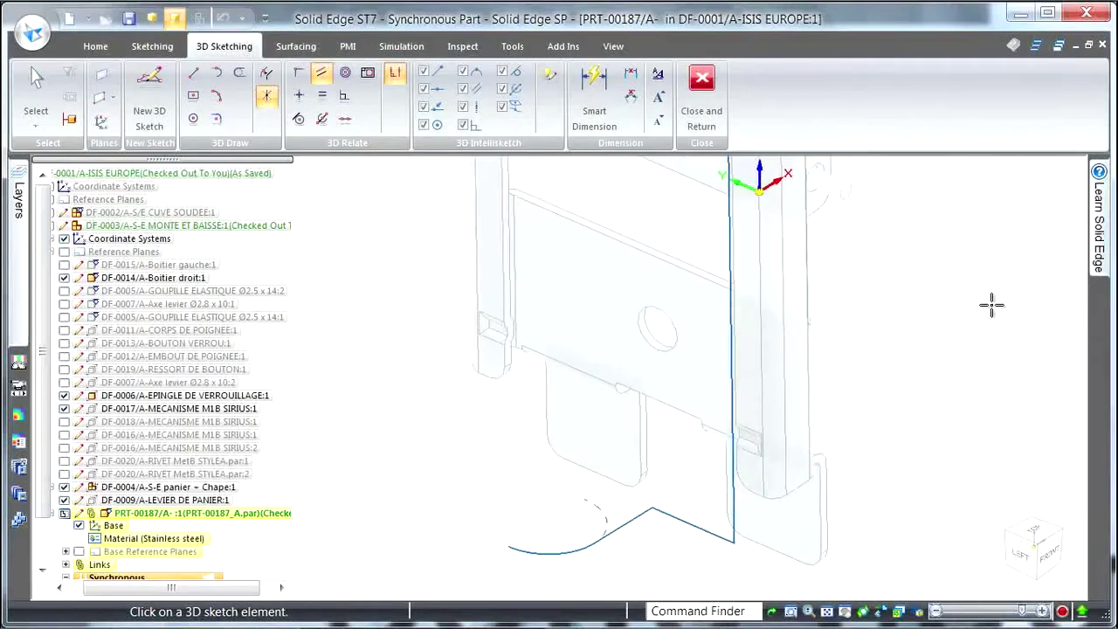
Fillet the two corners at the lower end of the 3D sketch path with a 3 mm radius
click(216, 118)
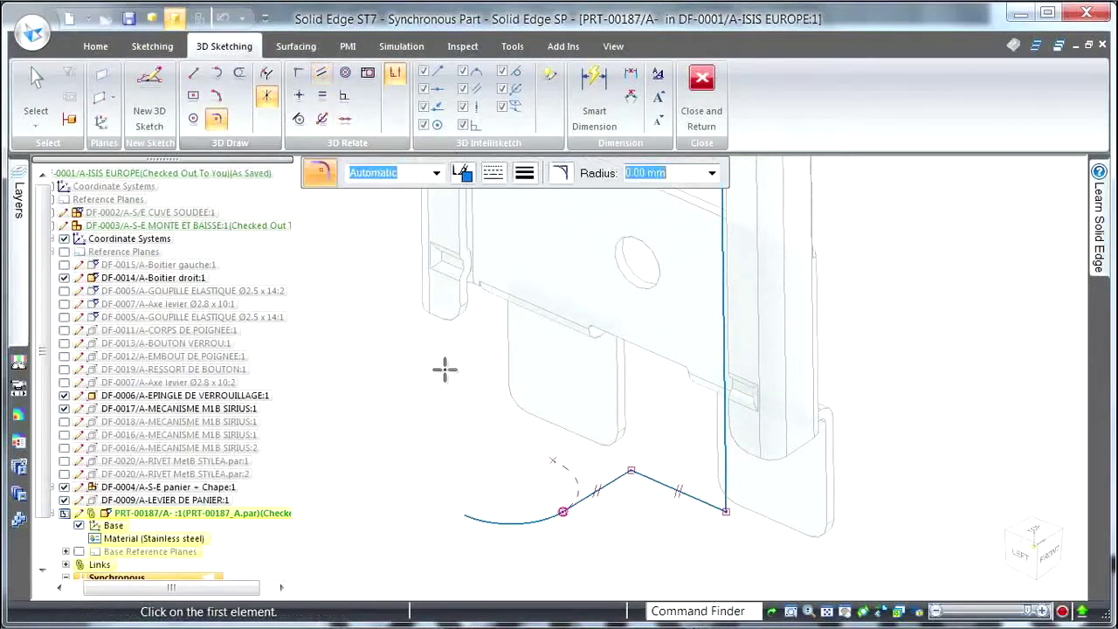
click(631, 470)
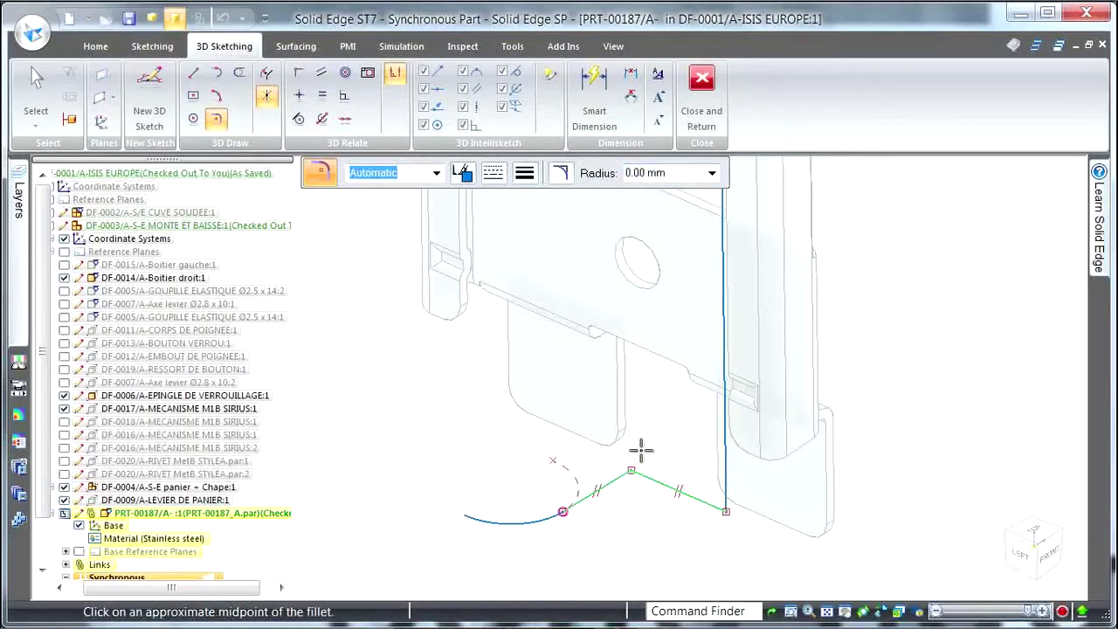
click(711, 173)
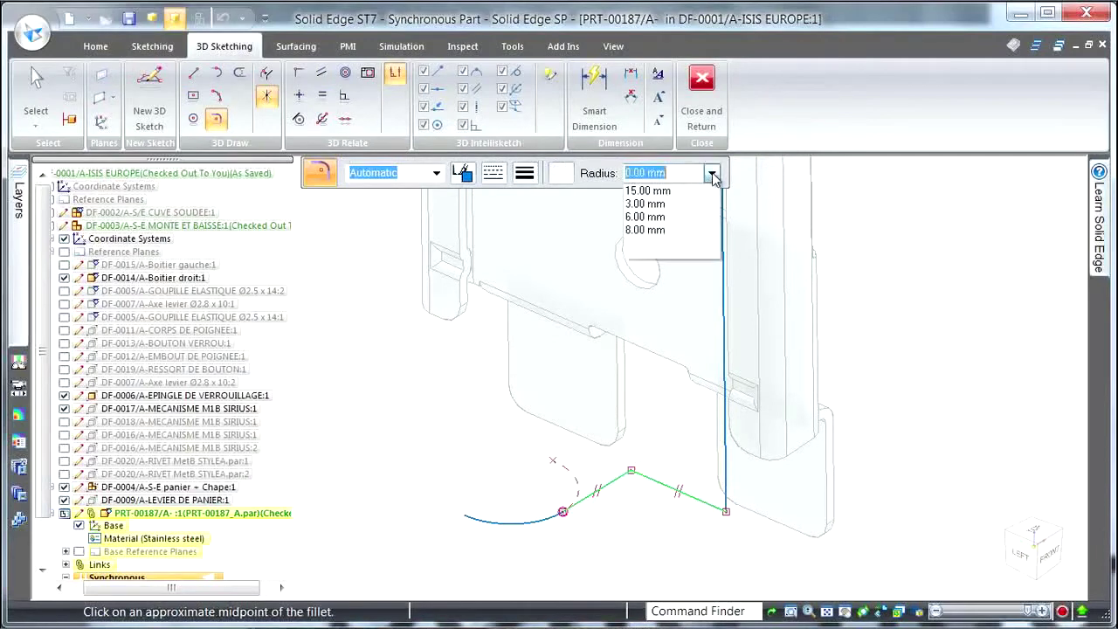
click(646, 203)
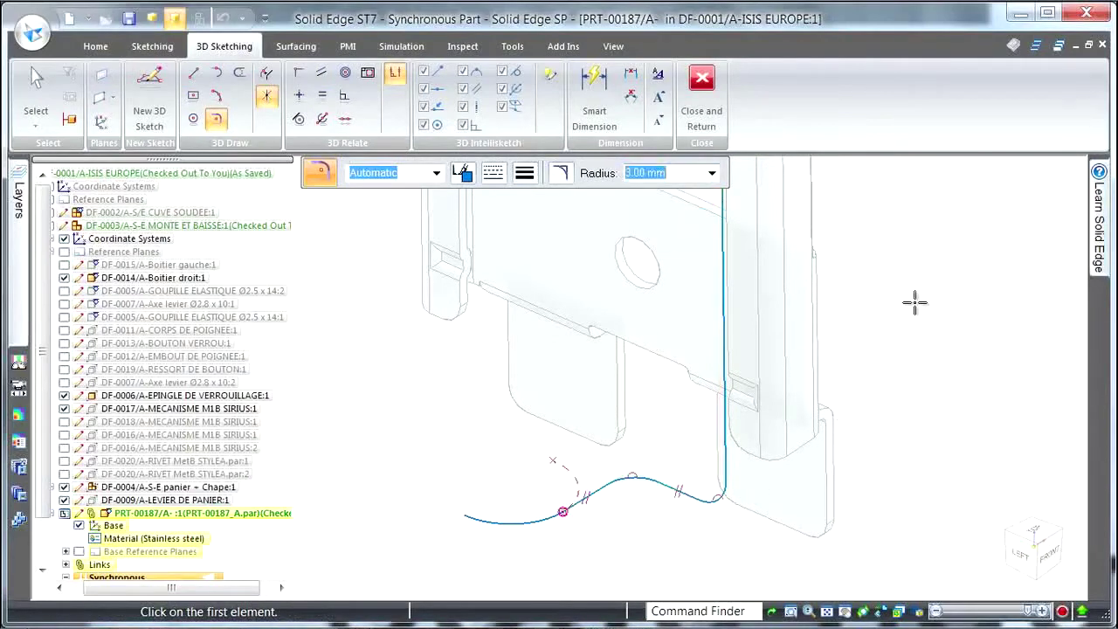
Fillet the corner between the path's top line and the long vertical line with an 8 mm radius
key(ctrl+i)
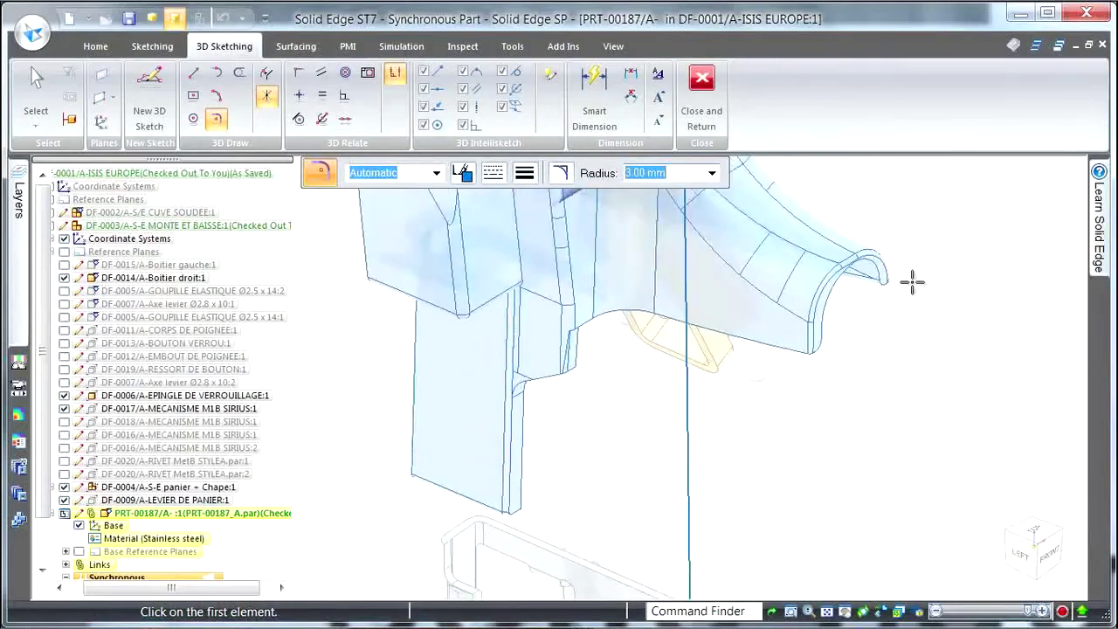
click(712, 173)
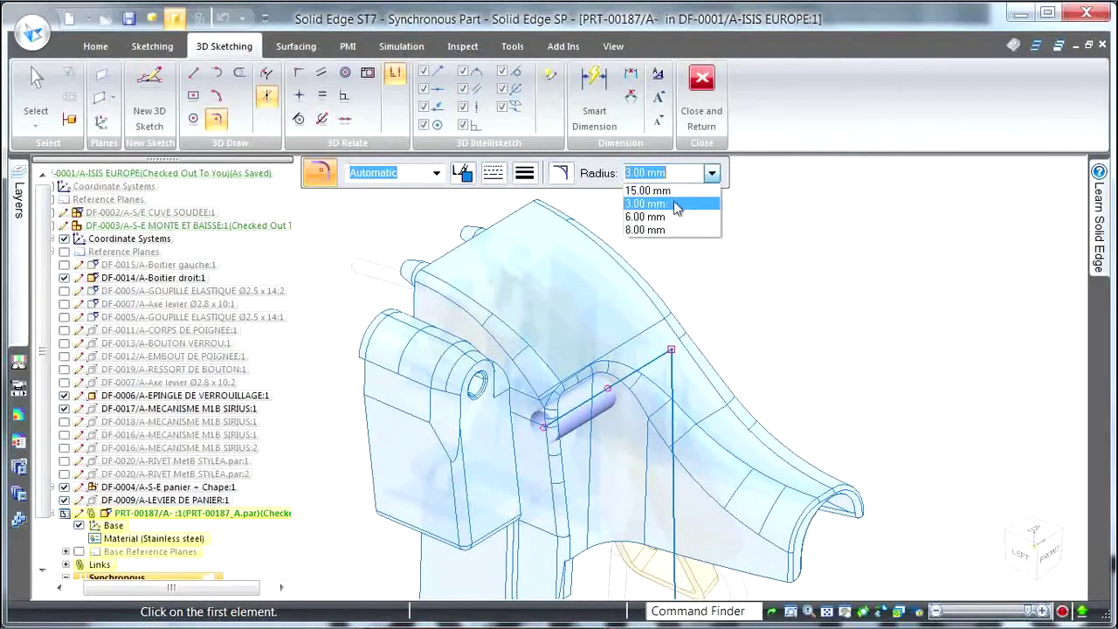
click(653, 229)
click(672, 350)
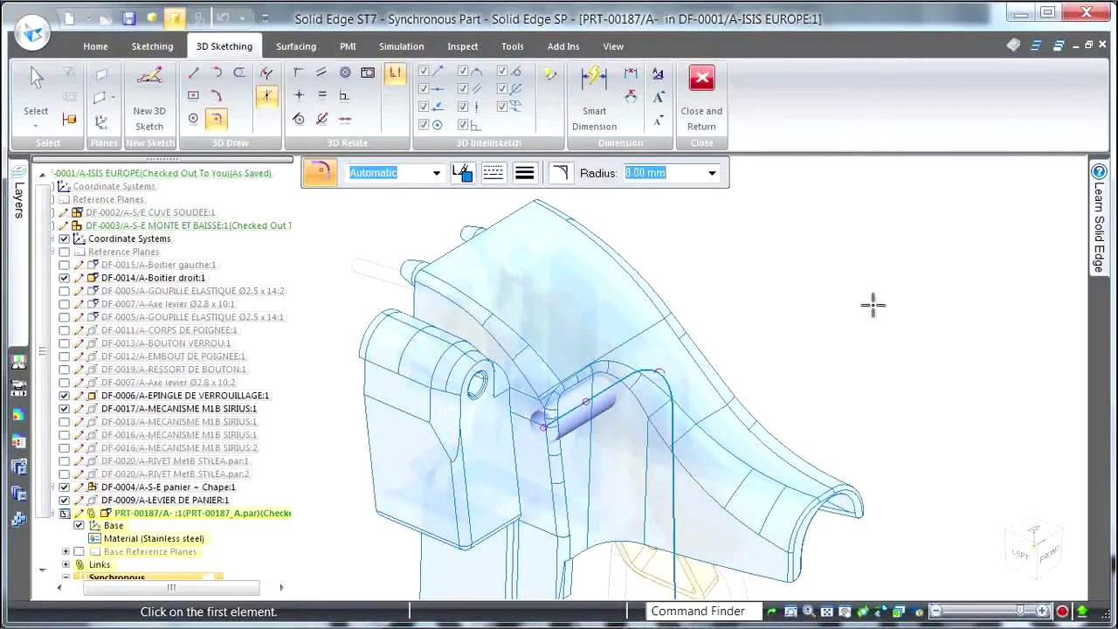
key(Escape)
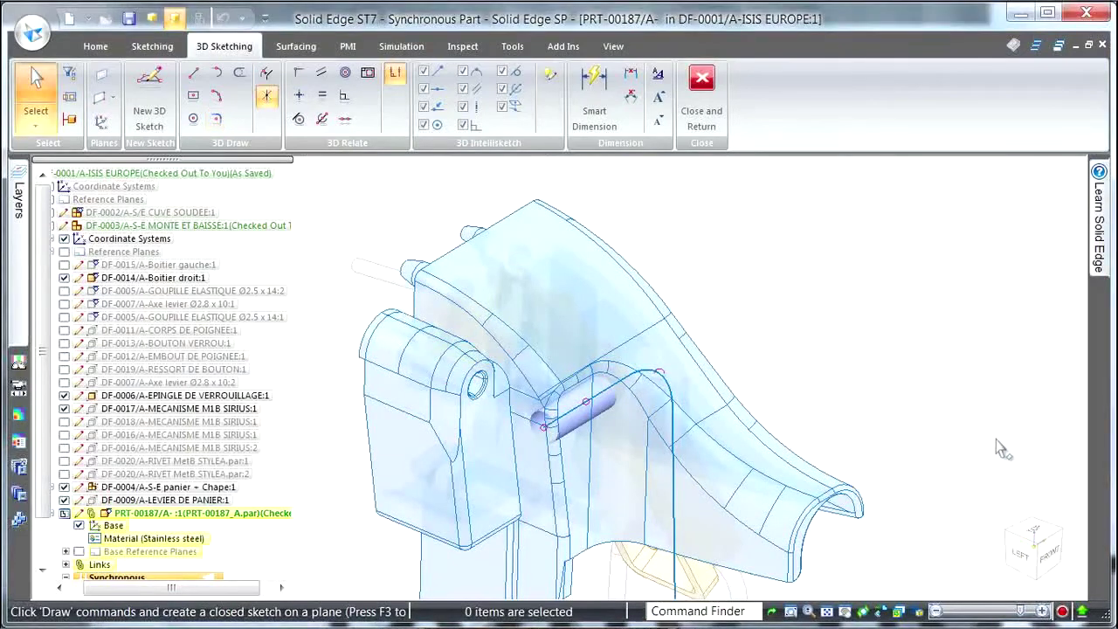
Examine the filleted path in the top, front and isometric views
click(1036, 533)
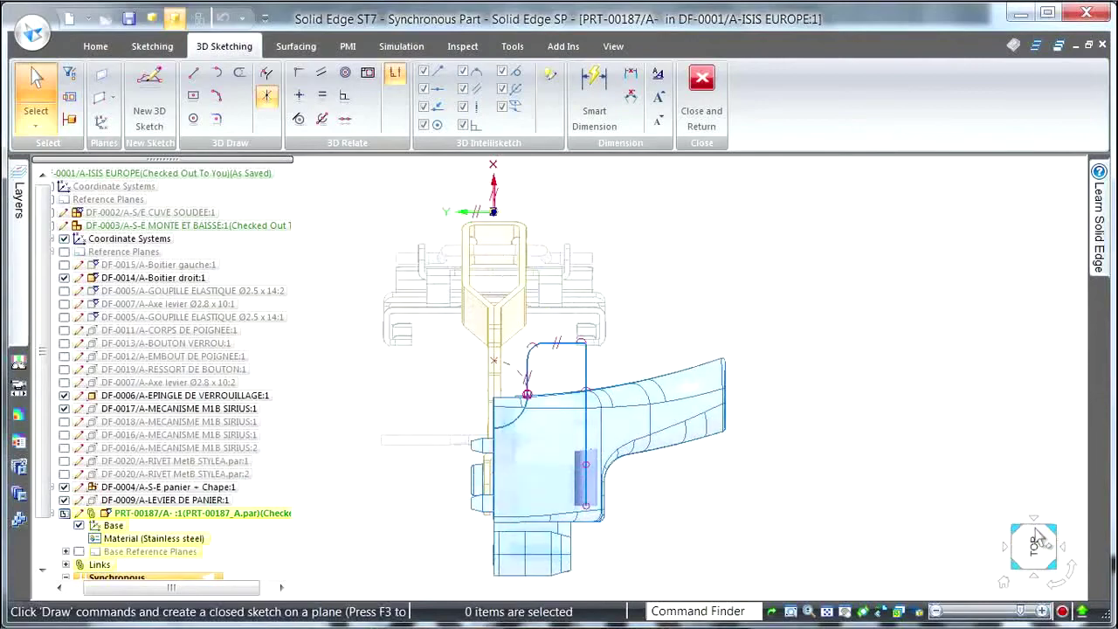
click(1058, 587)
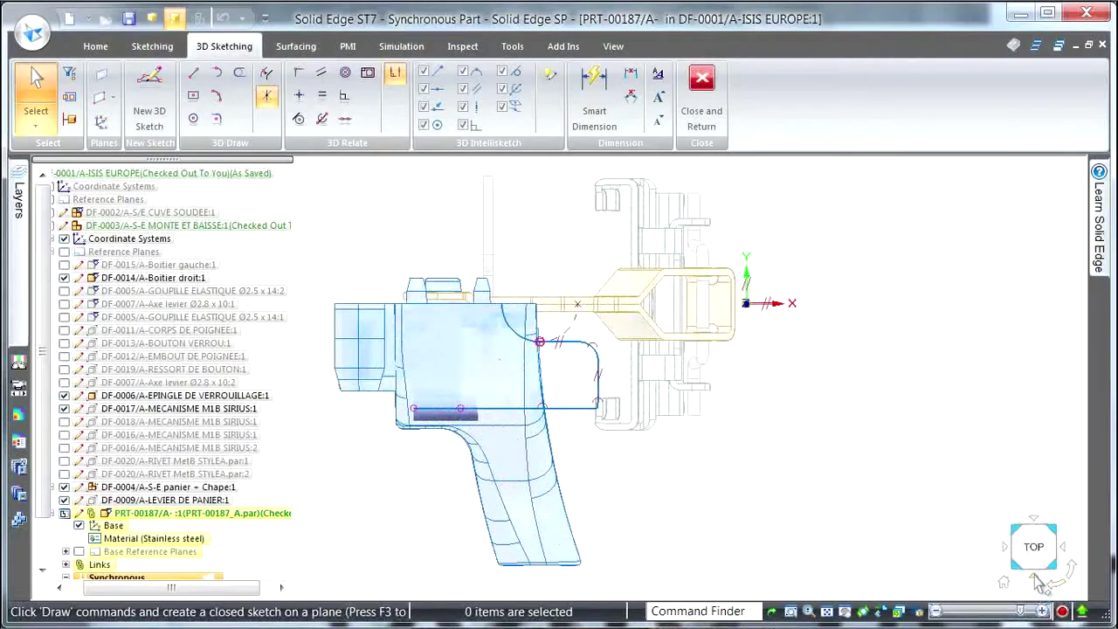
click(1038, 583)
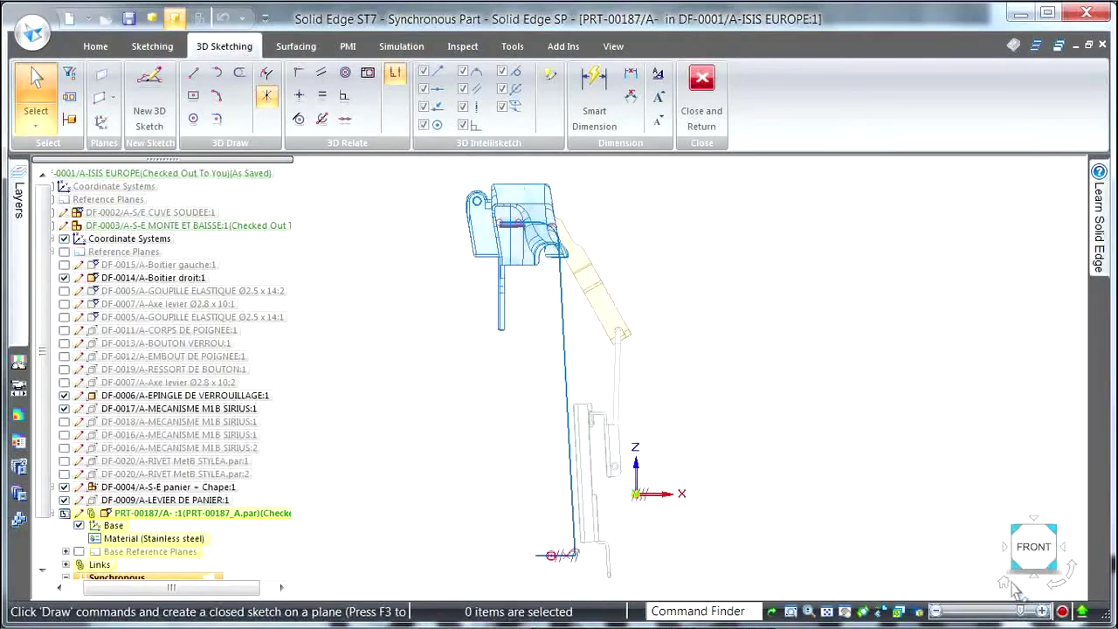
click(1004, 583)
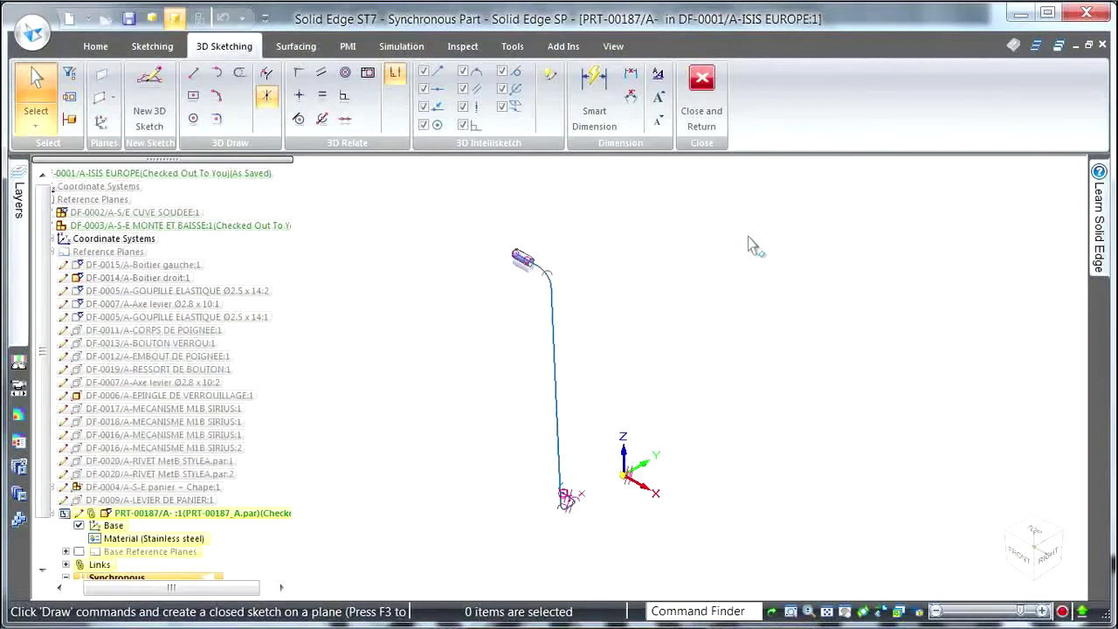
Measure the diameter of the copied cylindrical face at the path's upper end
scroll(747, 245, up, 5)
mouse_move(782, 249)
middle_down()
mouse_move(719, 247)
mouse_move(806, 309)
middle_up()
right_click(806, 305)
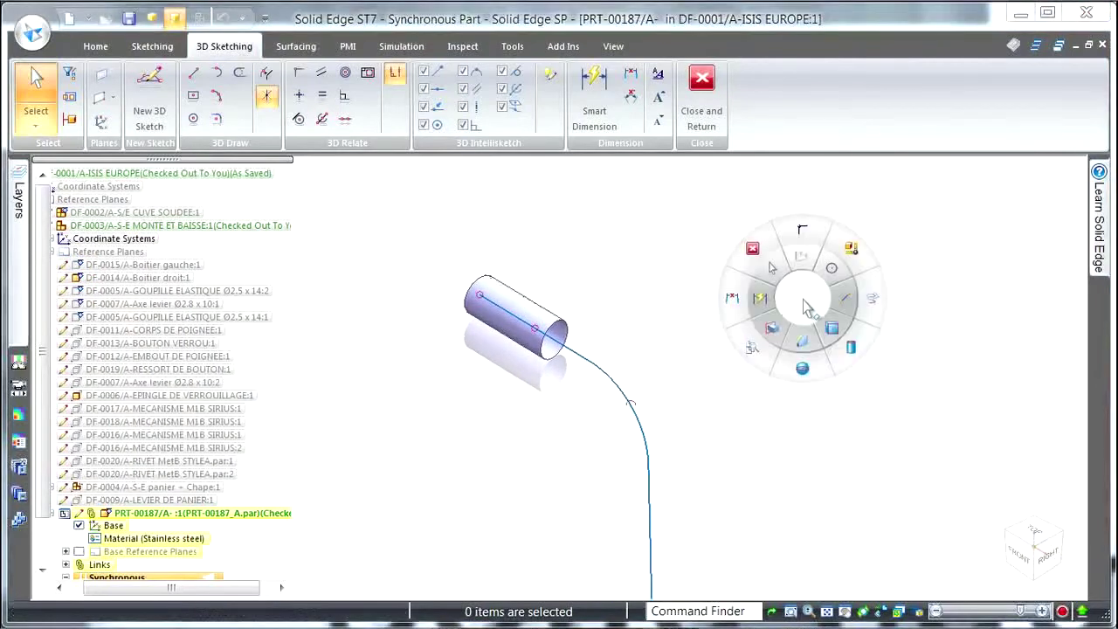
click(852, 250)
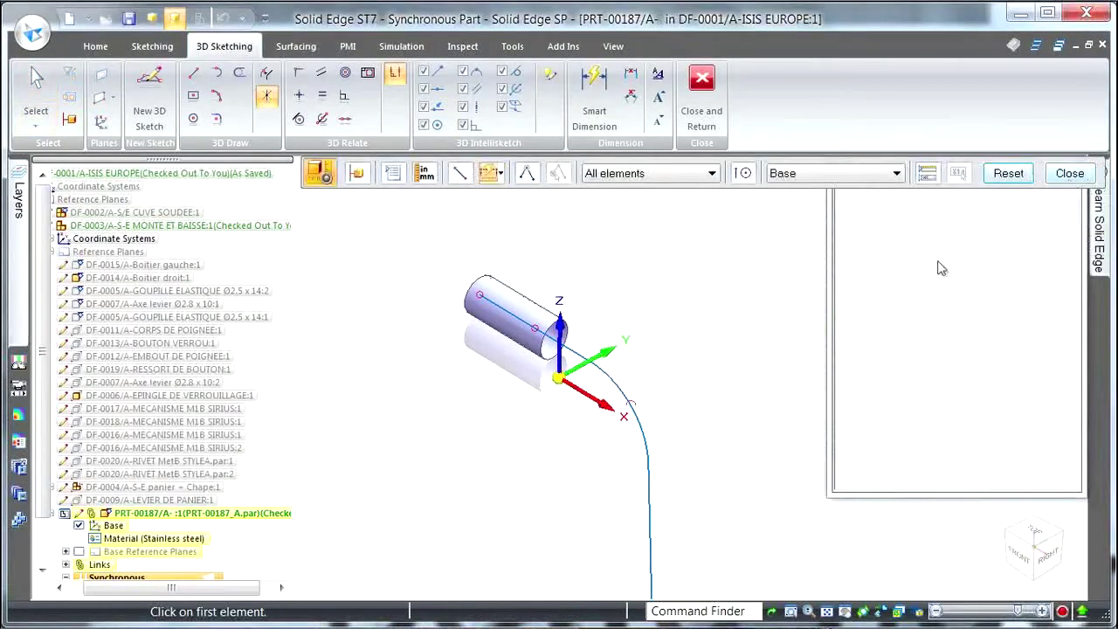
click(928, 173)
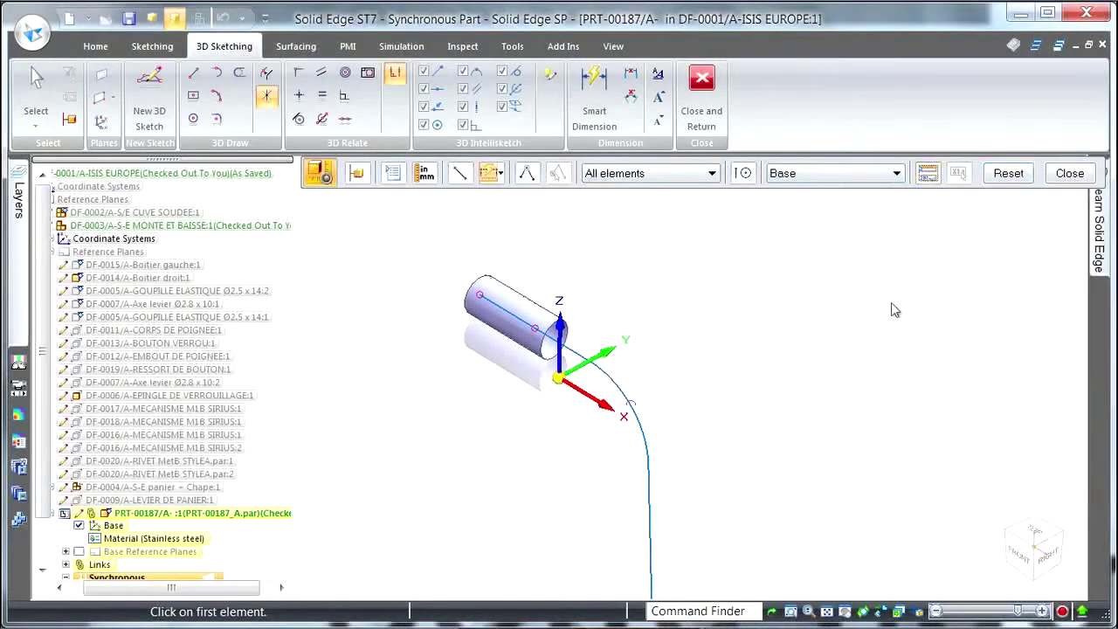
click(533, 306)
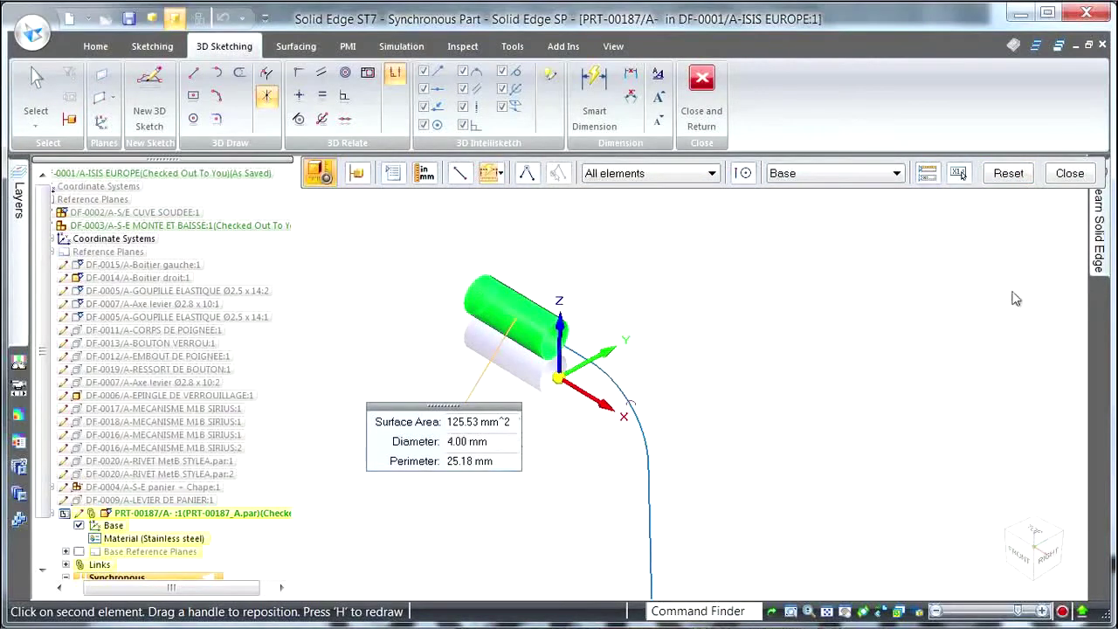
click(1080, 176)
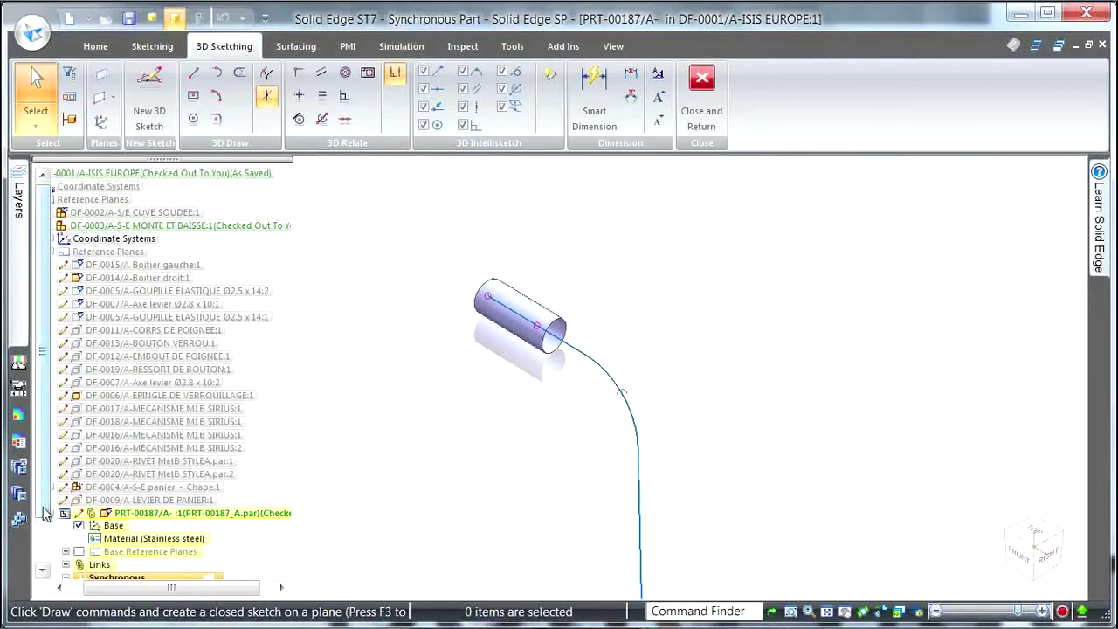
Hide the inter-part copied cylinder and create a reference plane normal to the path at its upper endpoint
scroll(44, 513, down, 2)
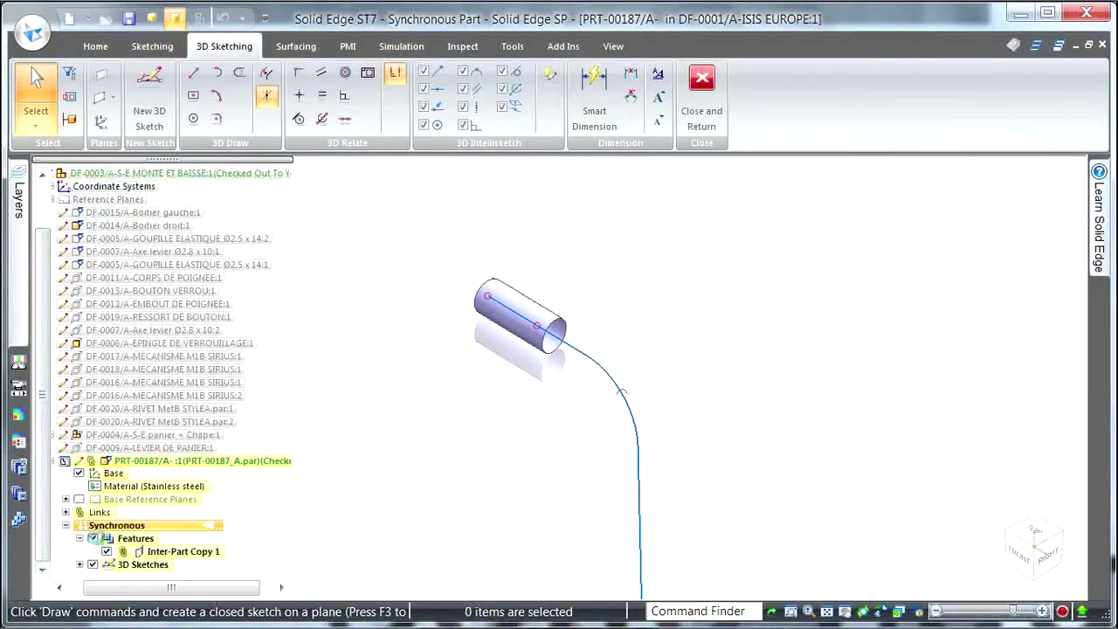
click(92, 538)
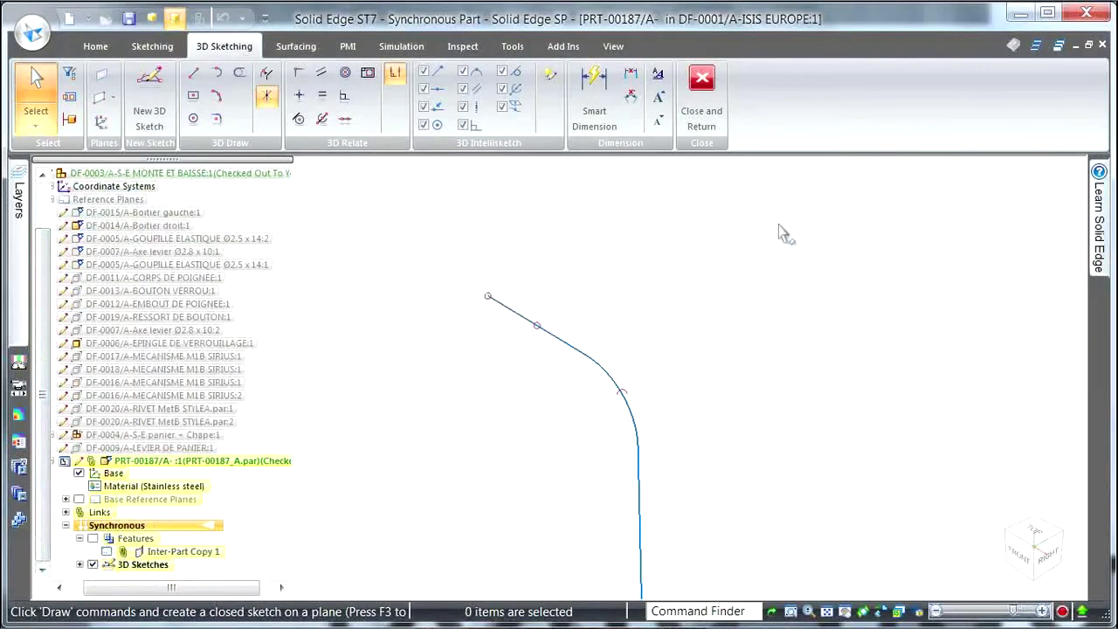
click(103, 97)
click(157, 123)
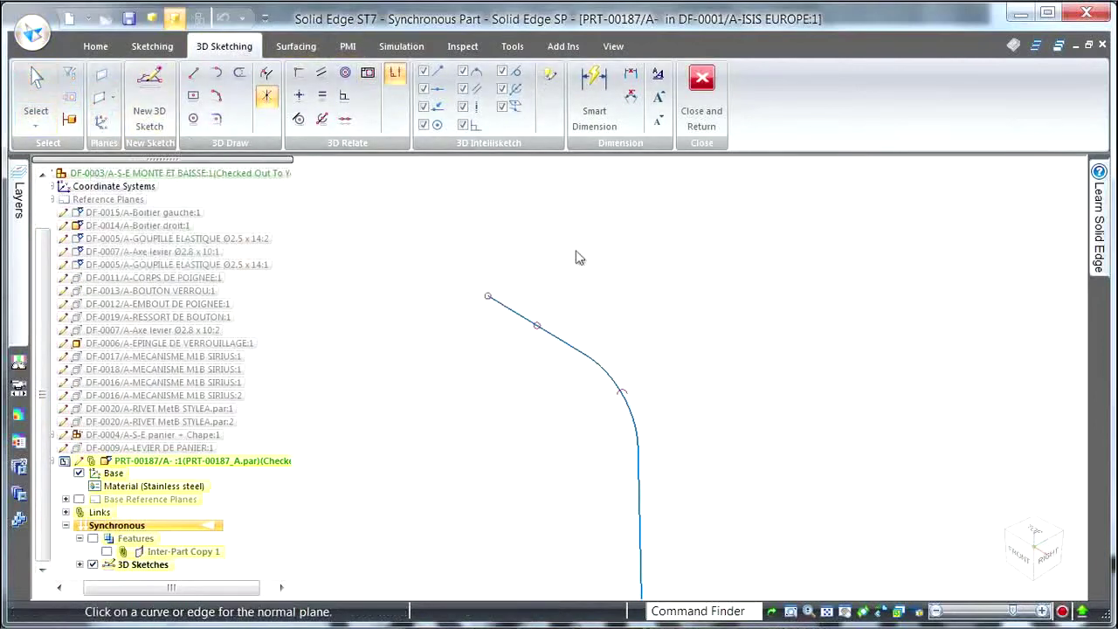
click(557, 346)
click(407, 340)
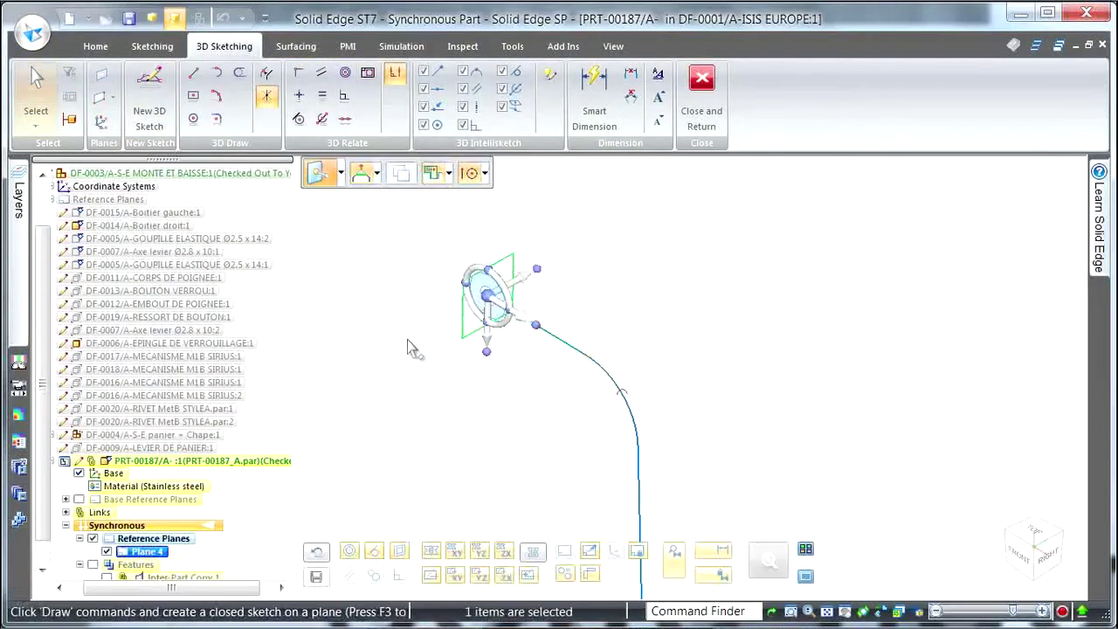
Draw a 3.8 mm diameter circle centred on the path's upper endpoint, locked to the new normal plane, and hide the plane
click(194, 119)
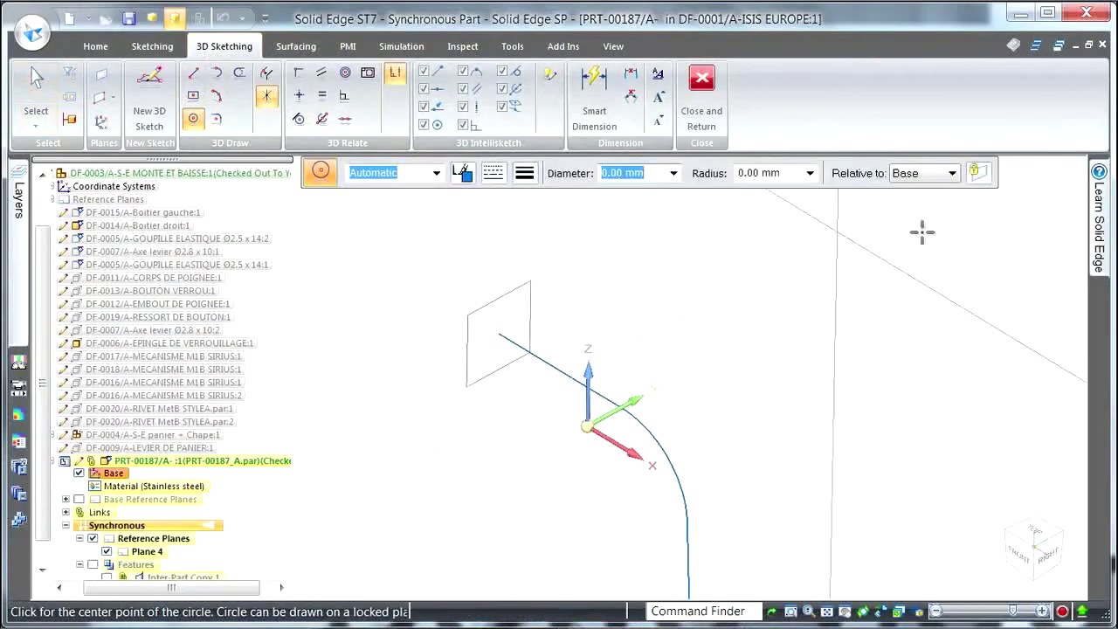
click(977, 173)
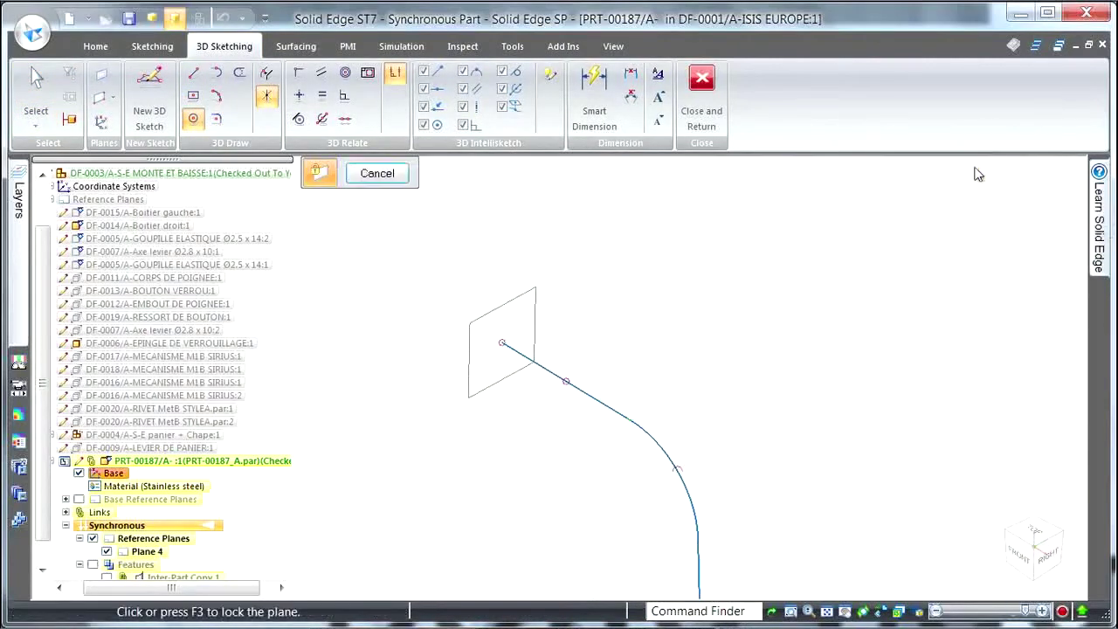
click(542, 285)
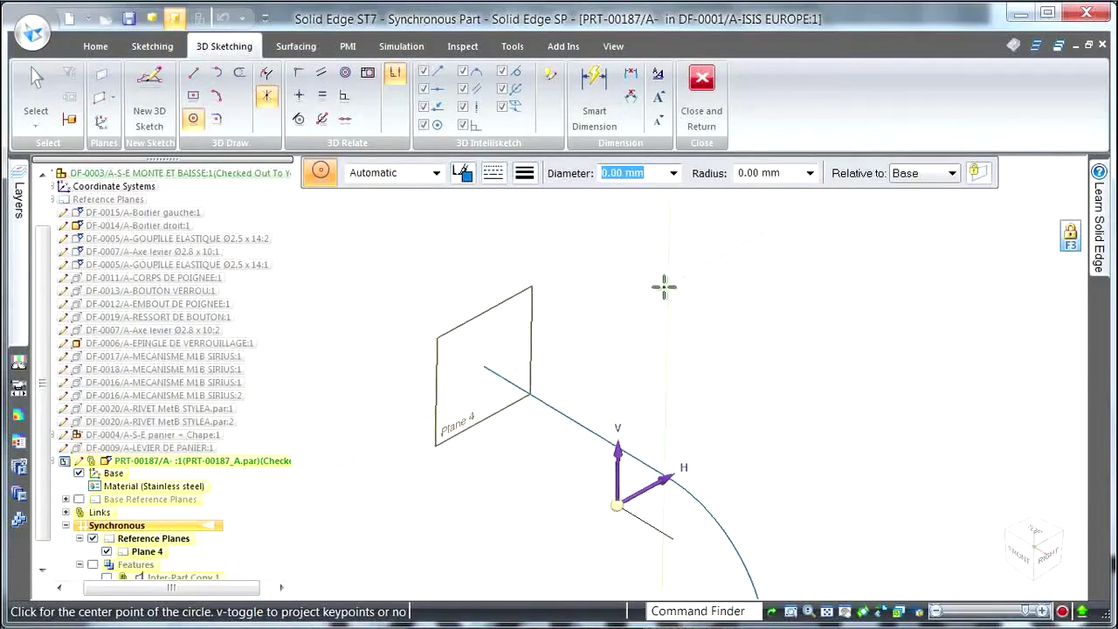
click(485, 367)
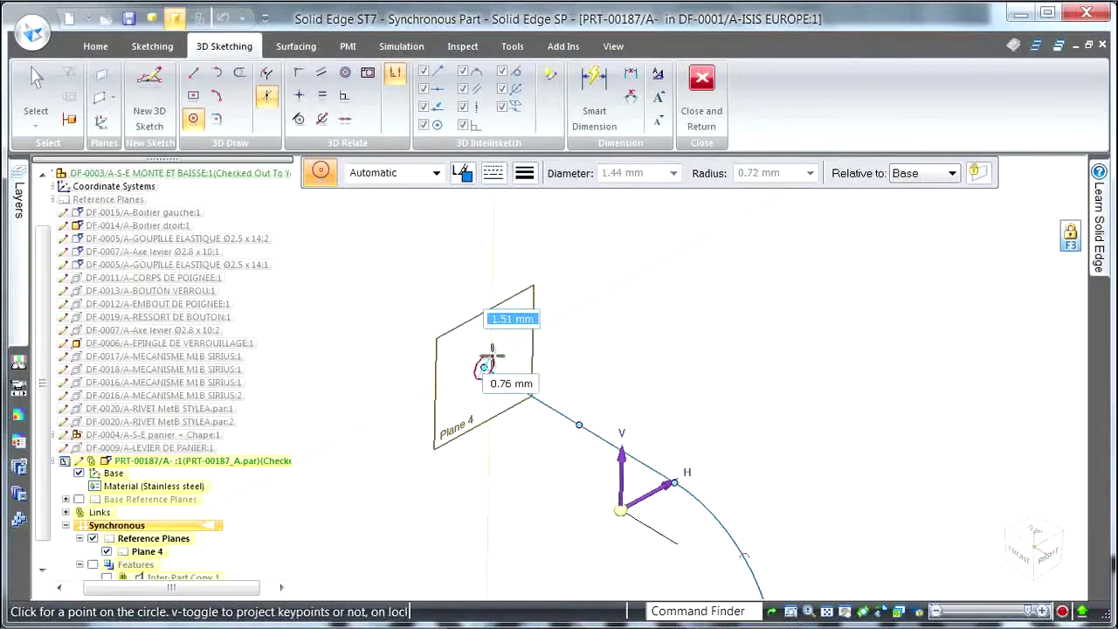
text(3)
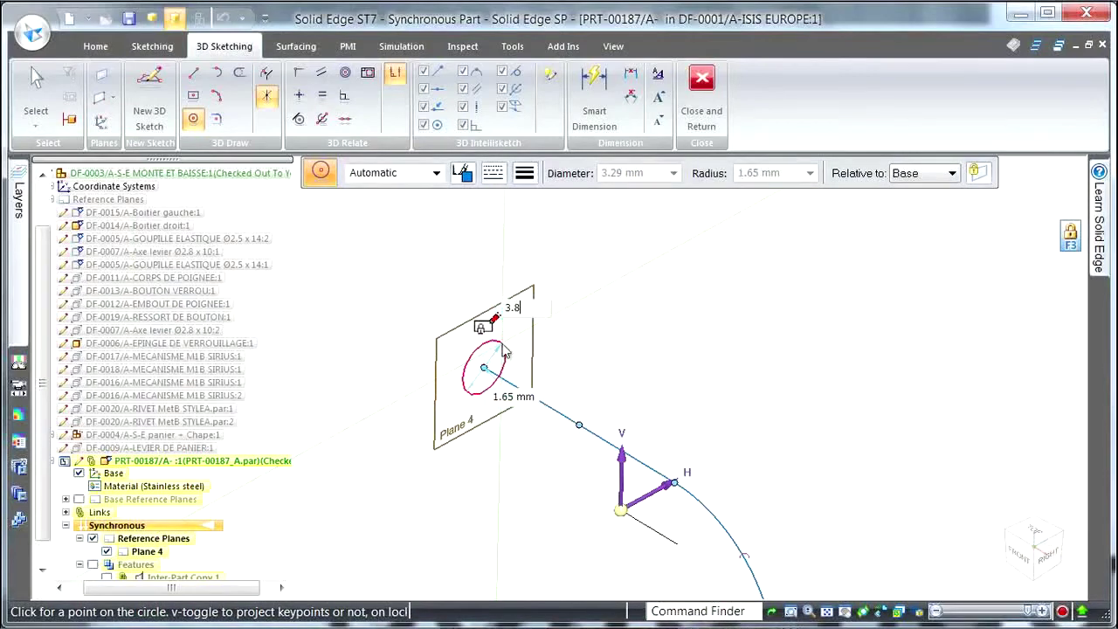
text(.8)
key(Return)
key(Escape)
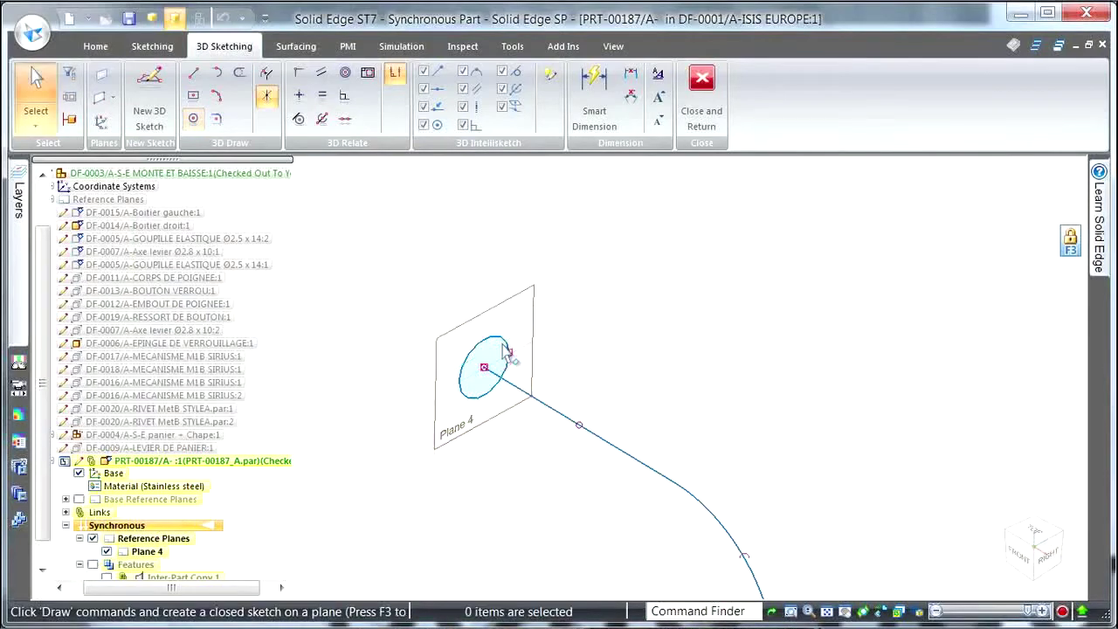
click(93, 539)
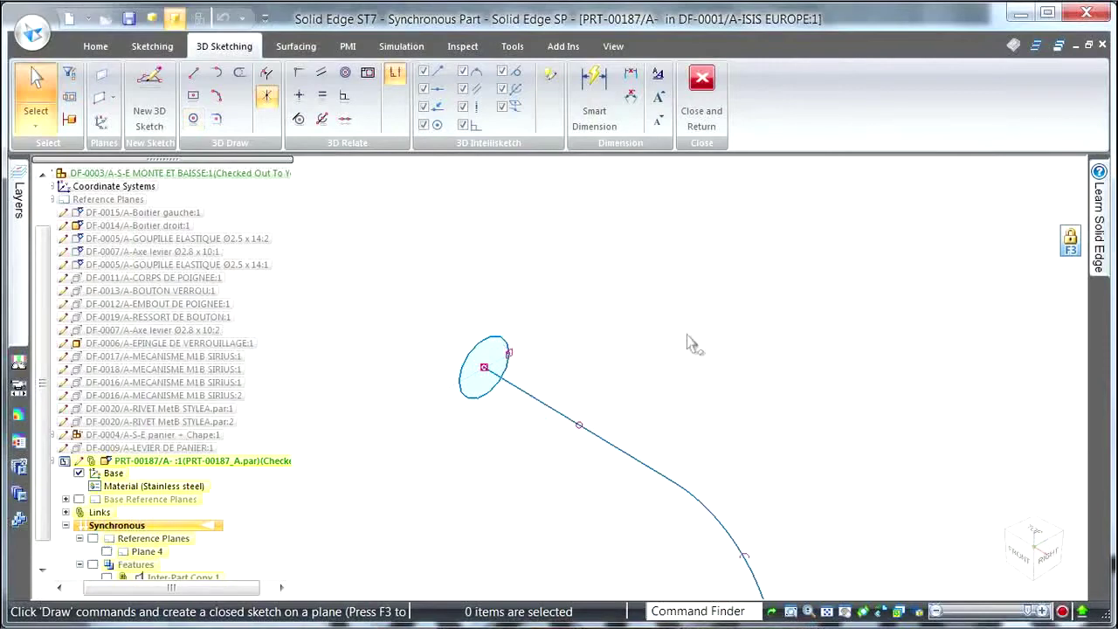
Sweep the circular cross section along the full 3D sketch path to create the solid rod
mouse_move(747, 325)
middle_down()
mouse_move(702, 307)
mouse_move(677, 275)
middle_up()
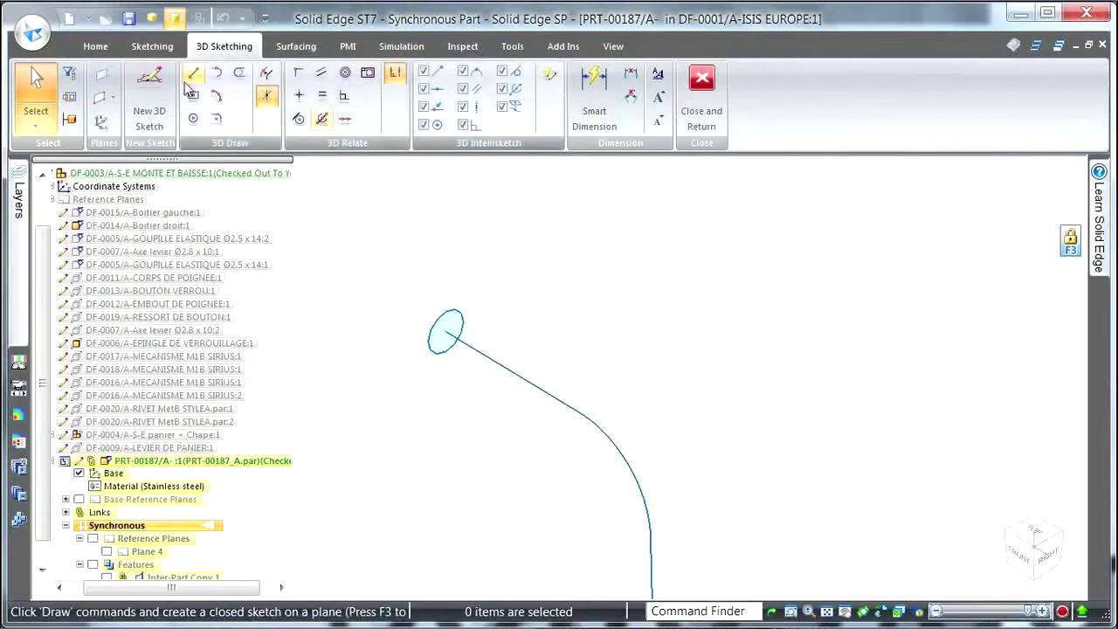
click(96, 46)
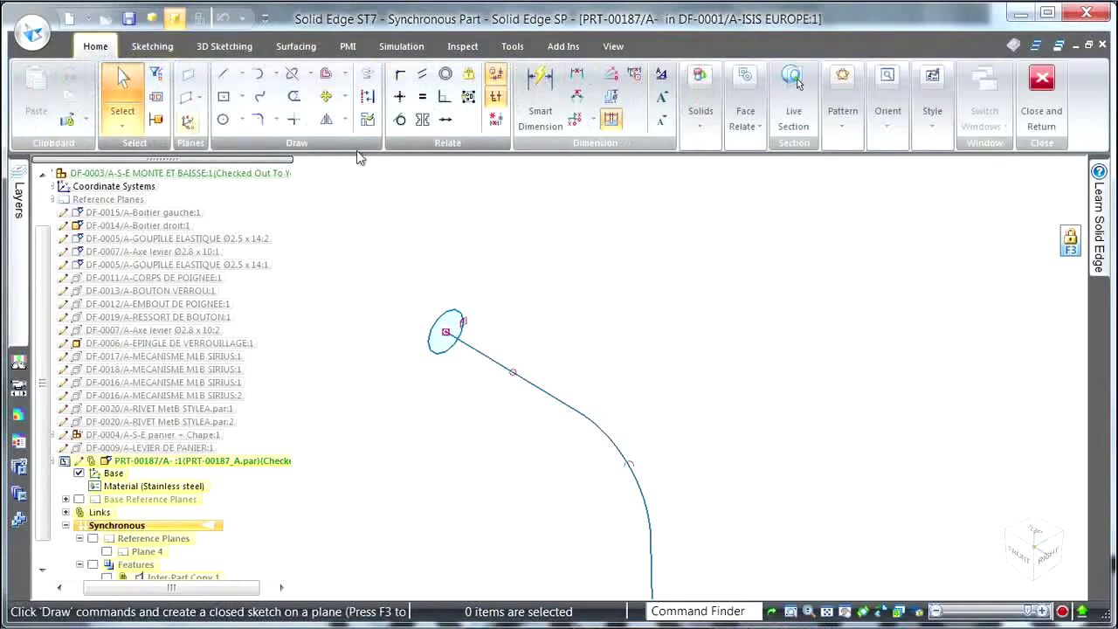
click(700, 131)
click(998, 166)
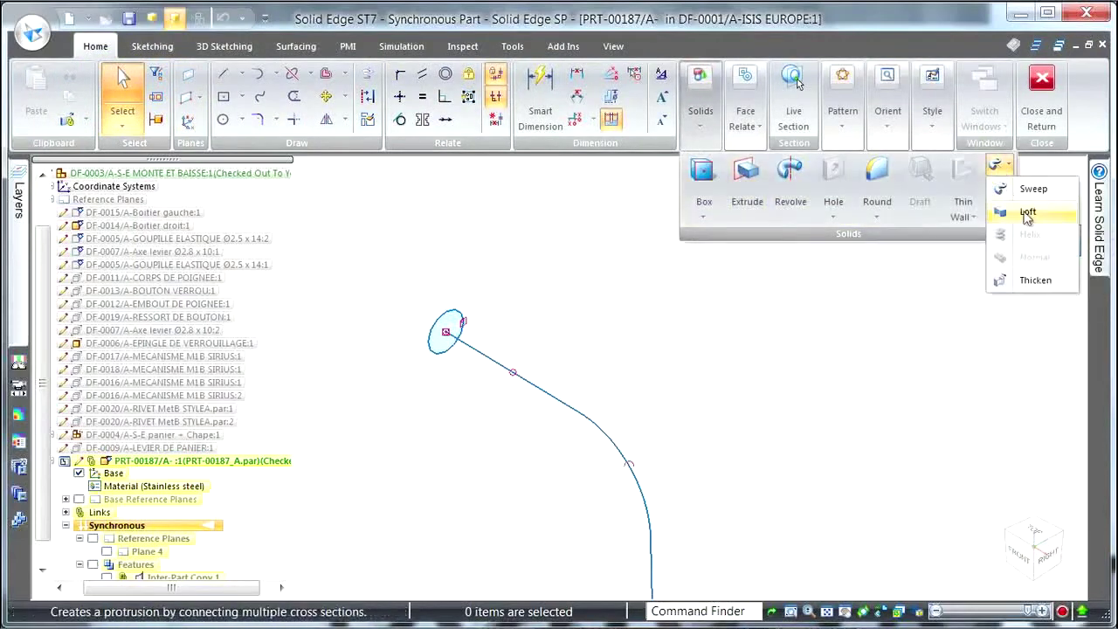
click(1033, 188)
click(548, 393)
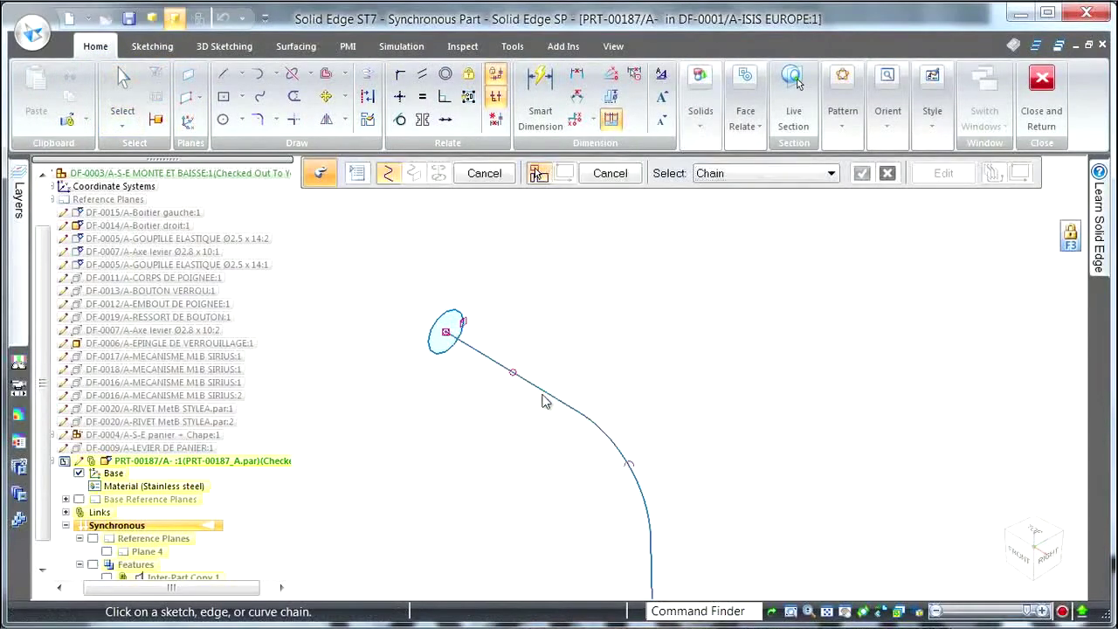
click(450, 318)
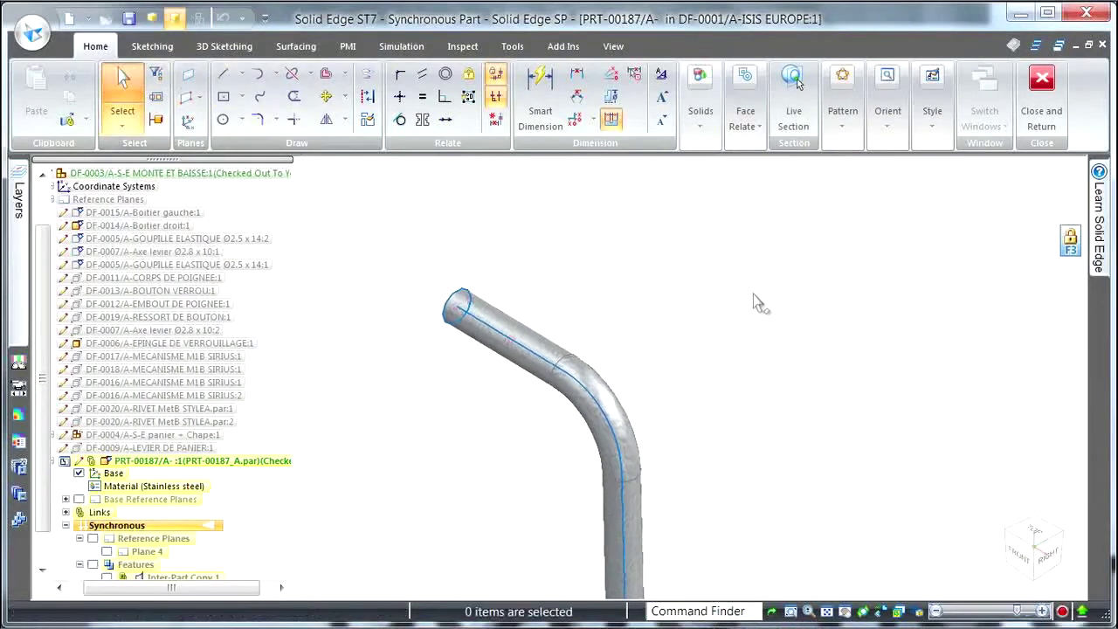
key(ctrl+shift+a)
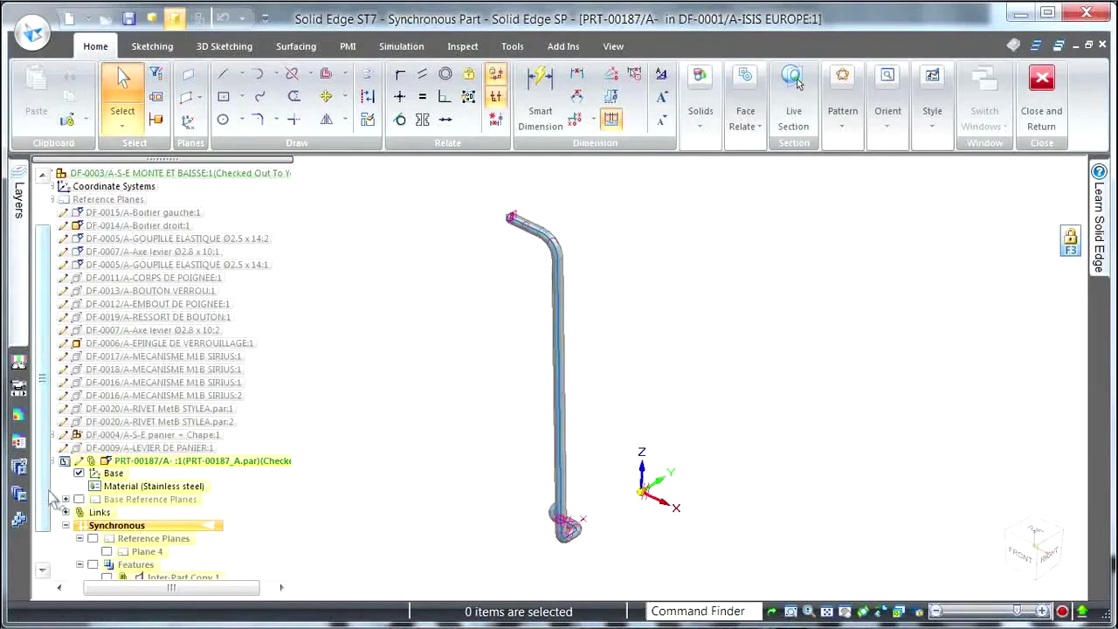
scroll(51, 500, down, 1)
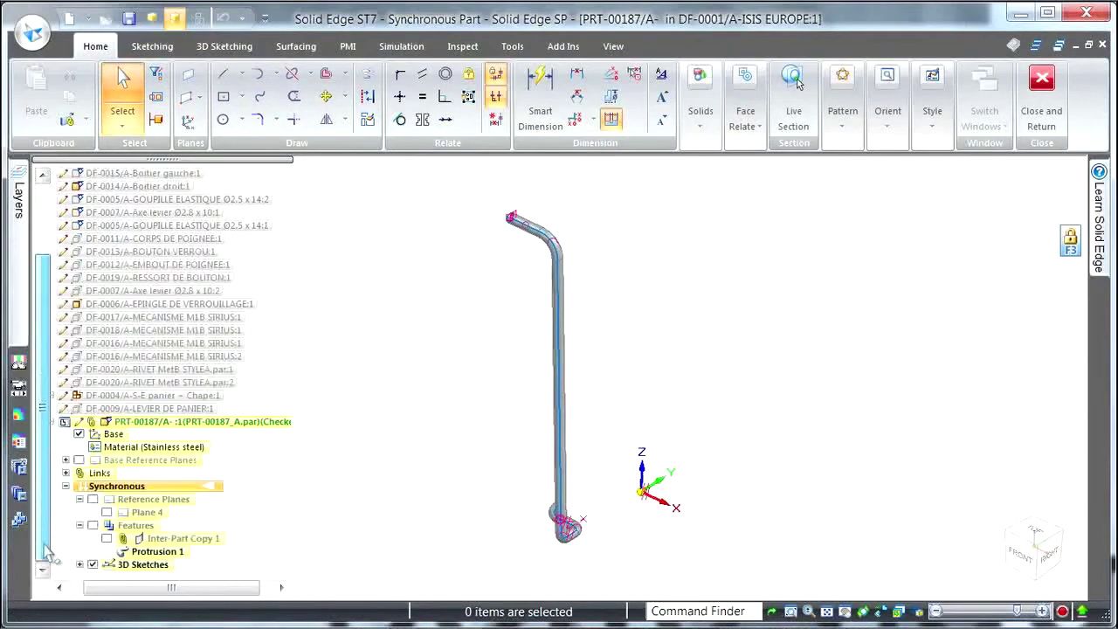
Mirror the swept rod protrusion about the base coordinate system's vertical plane through the rod's lower end, and hide the base coordinate system
click(157, 551)
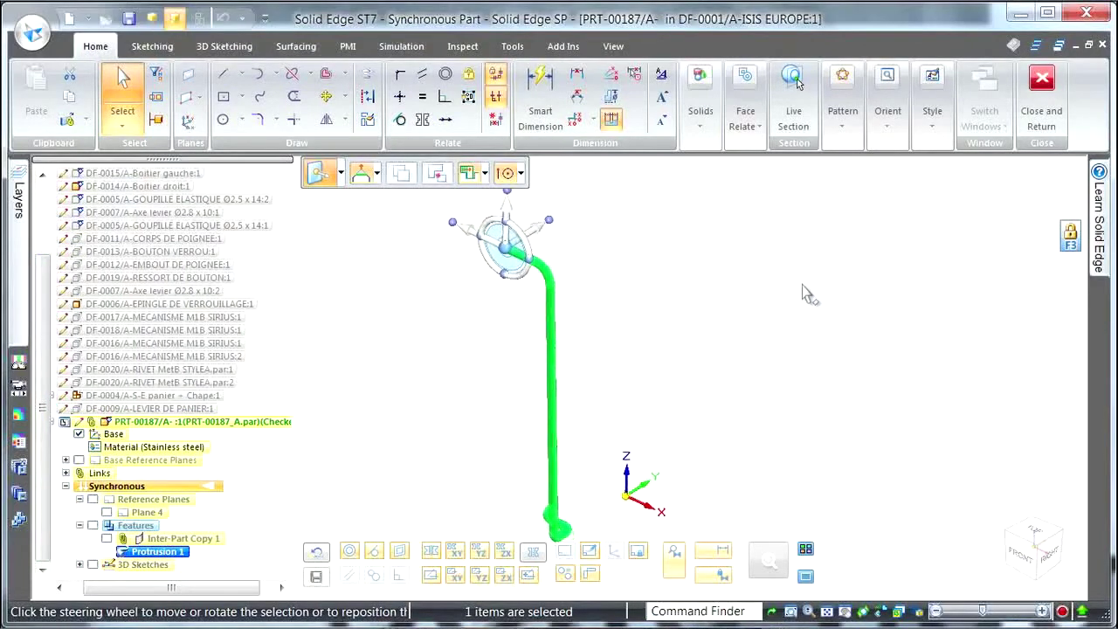
click(843, 127)
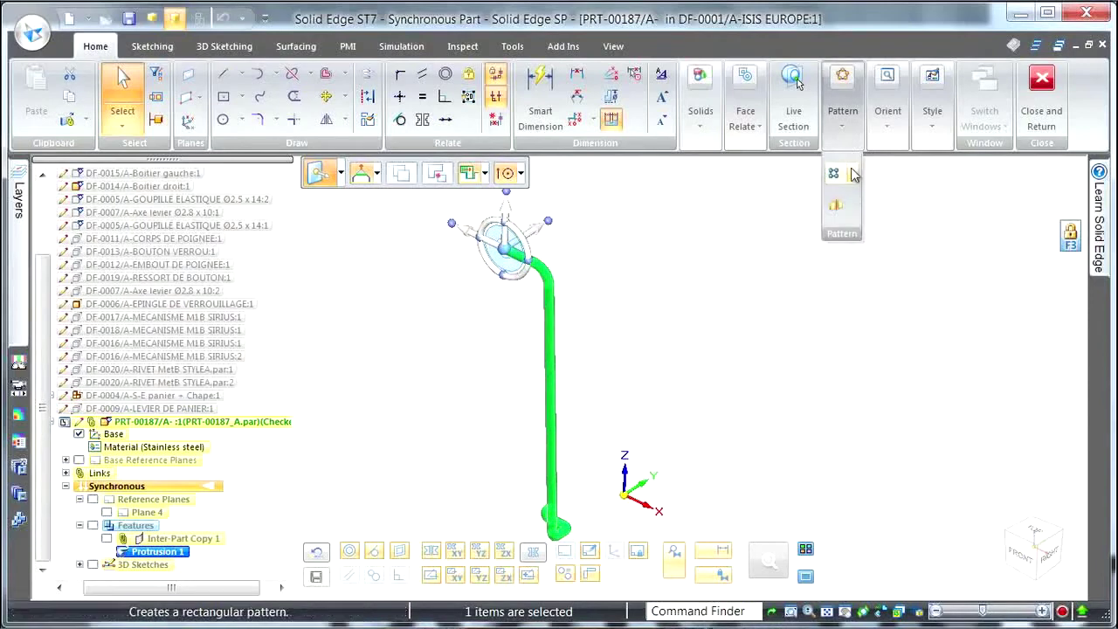
click(838, 206)
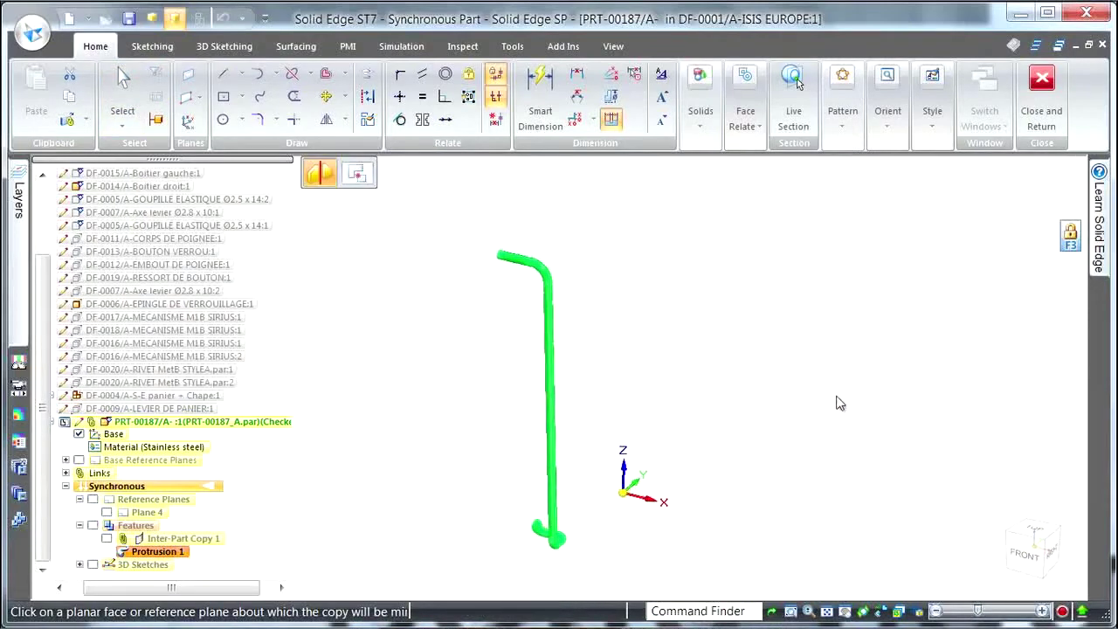
click(650, 472)
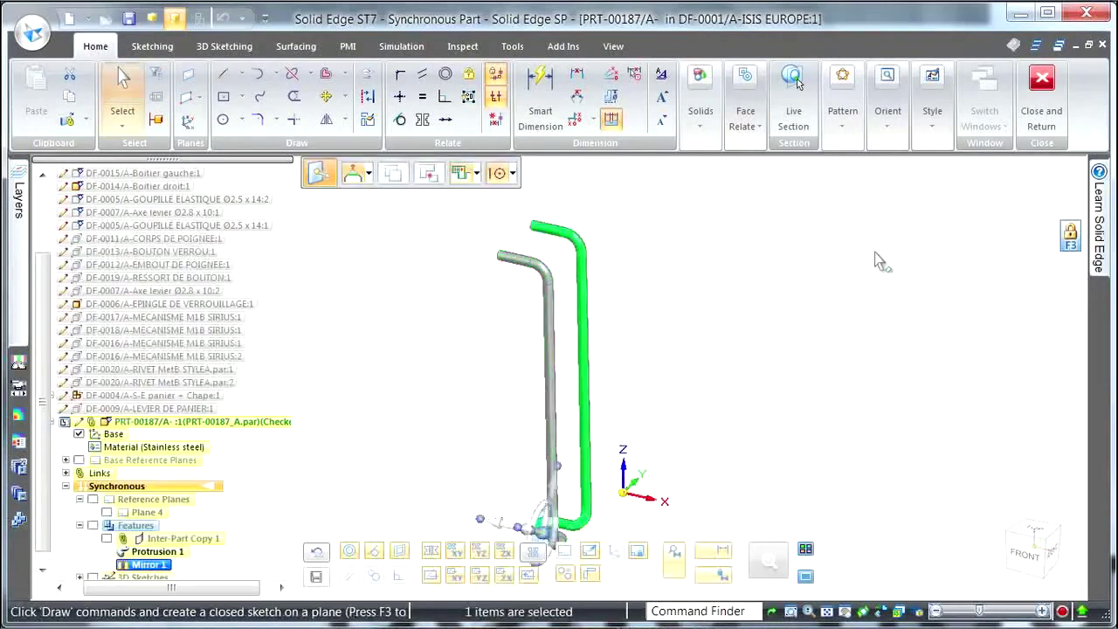
key(Escape)
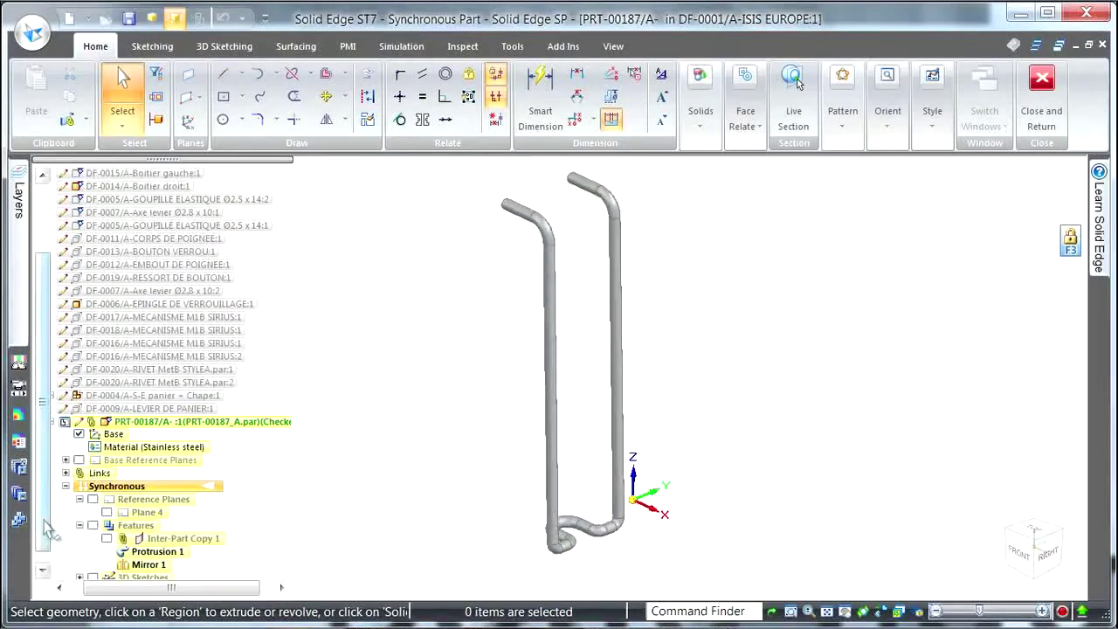
click(42, 568)
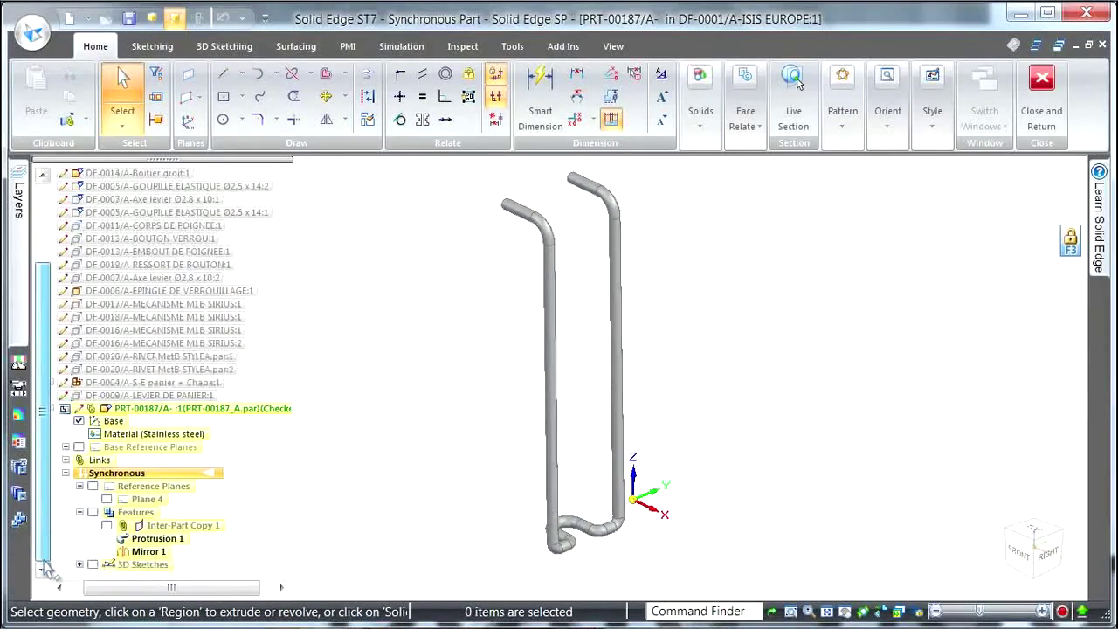
click(79, 421)
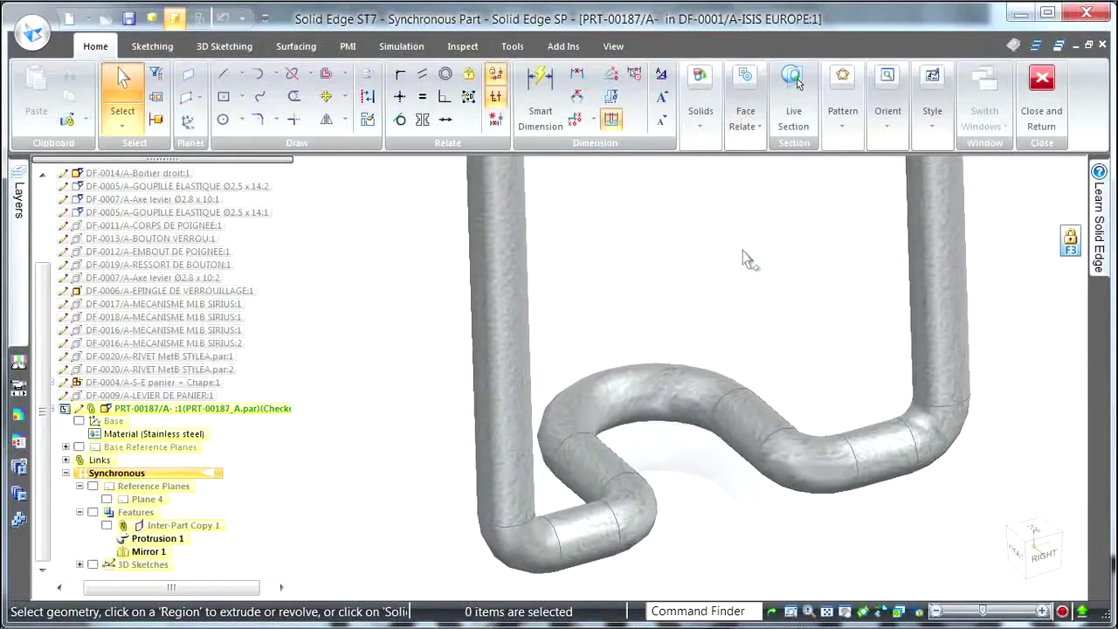
Open the torus diameters of the curved bend at the bottom of the rod for editing
click(671, 359)
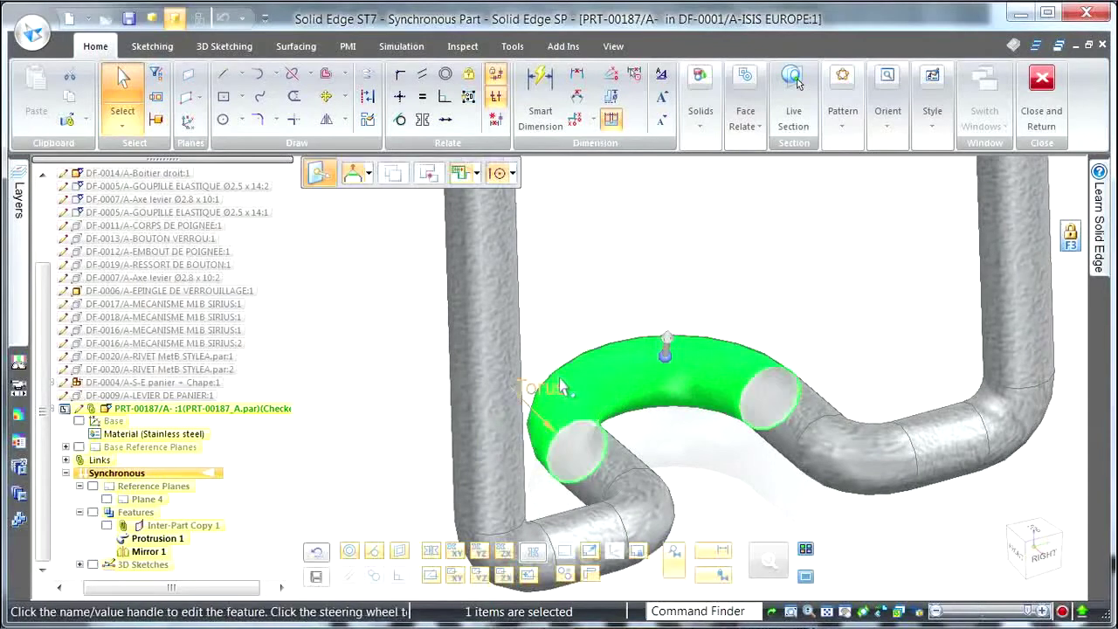
click(562, 387)
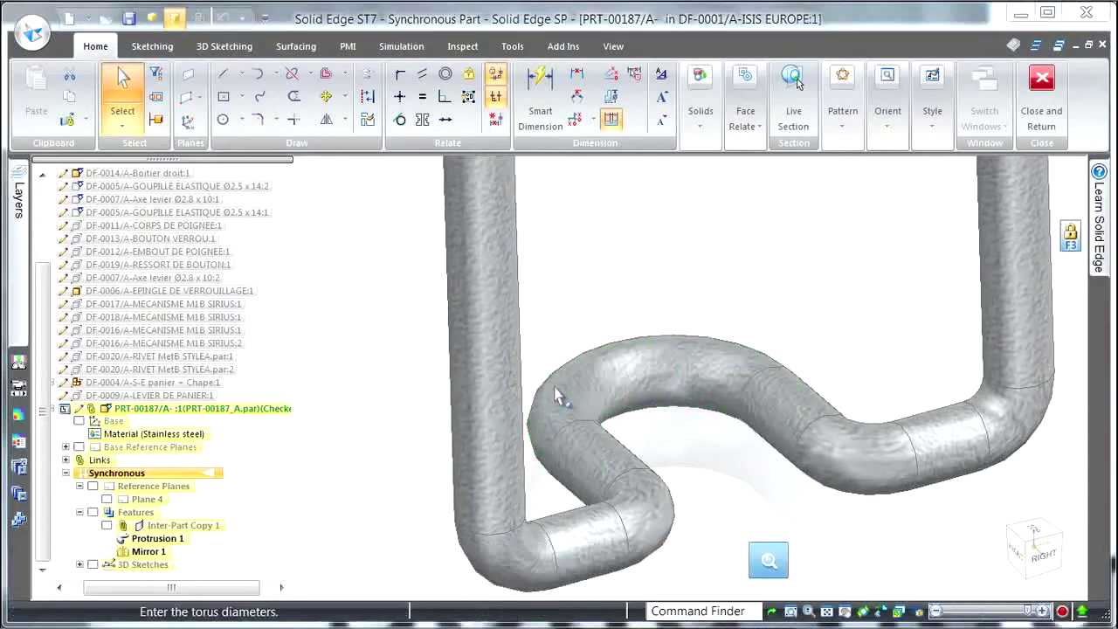
click(762, 257)
Show the surrounding components and move the rod's long legs with their connected lower faces about 7.2 mm horizontally to align with the basket bracket
key(ctrl+shift+a)
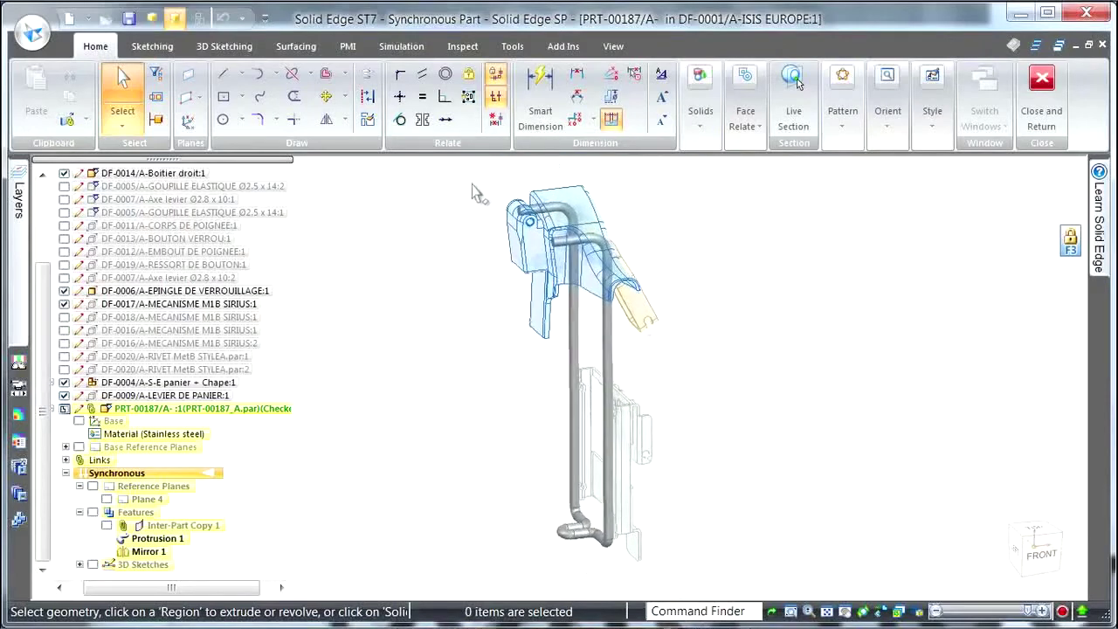
drag(637, 579, 636, 575)
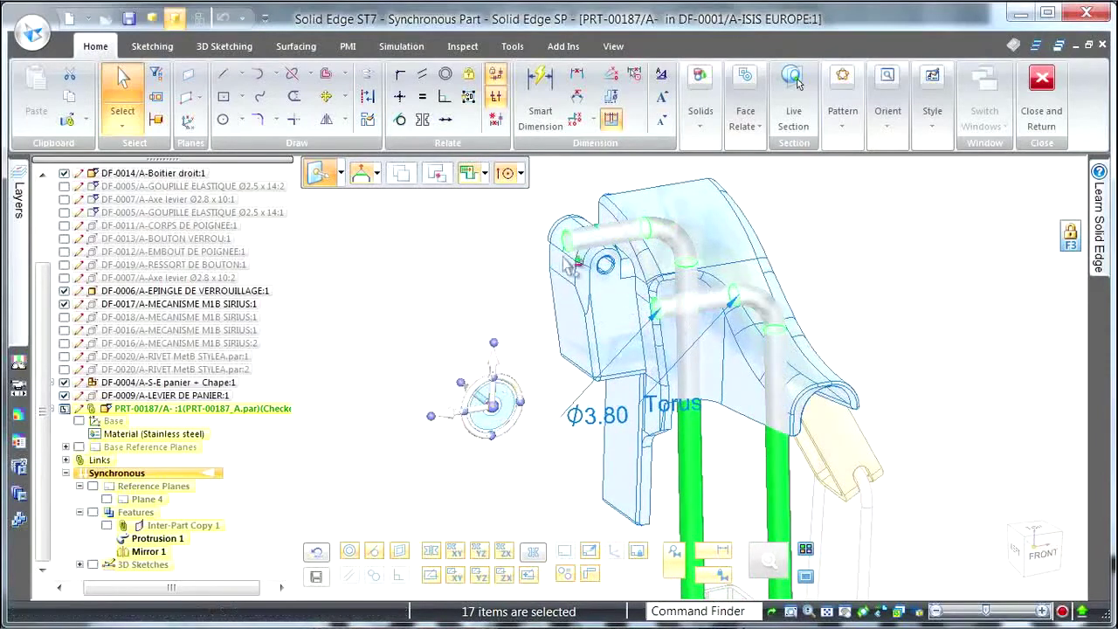
ctrl+click(662, 313)
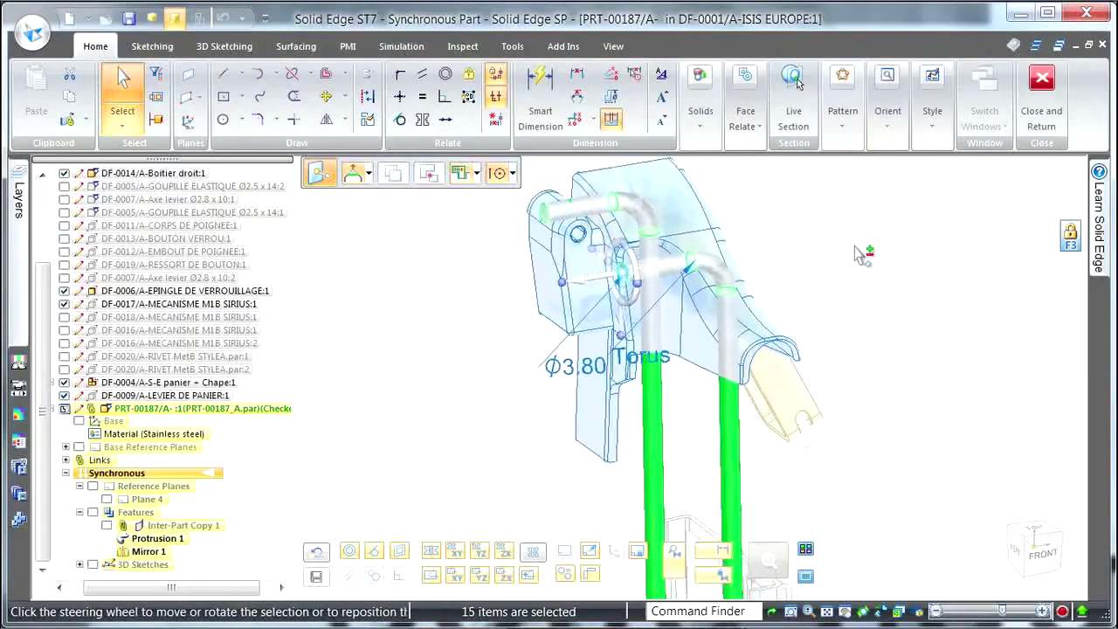
click(598, 211)
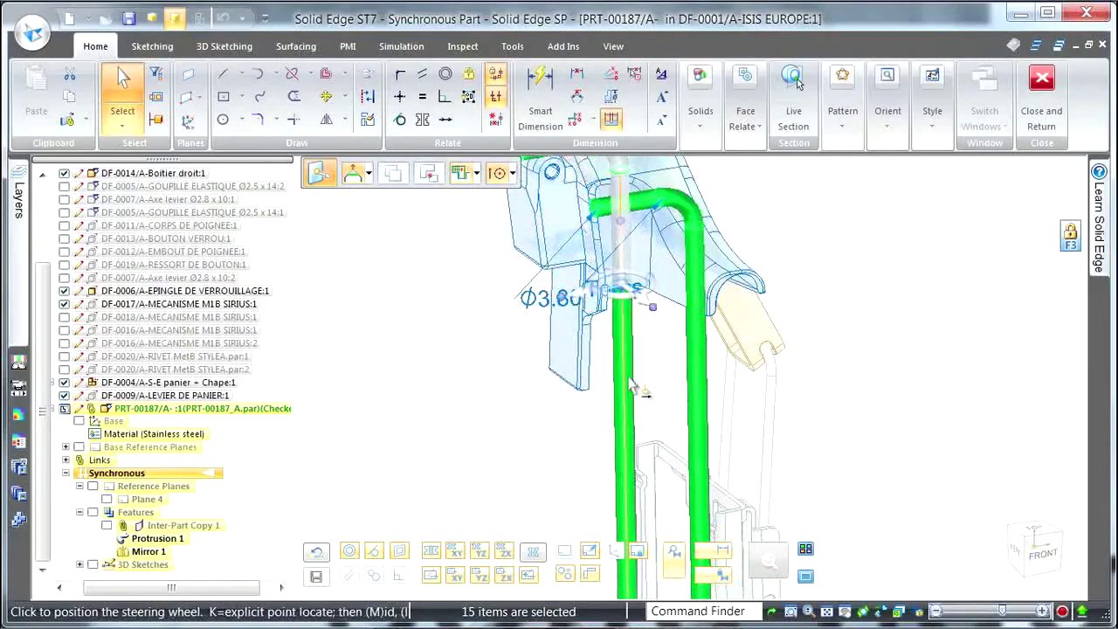
scroll(647, 480, up, 5)
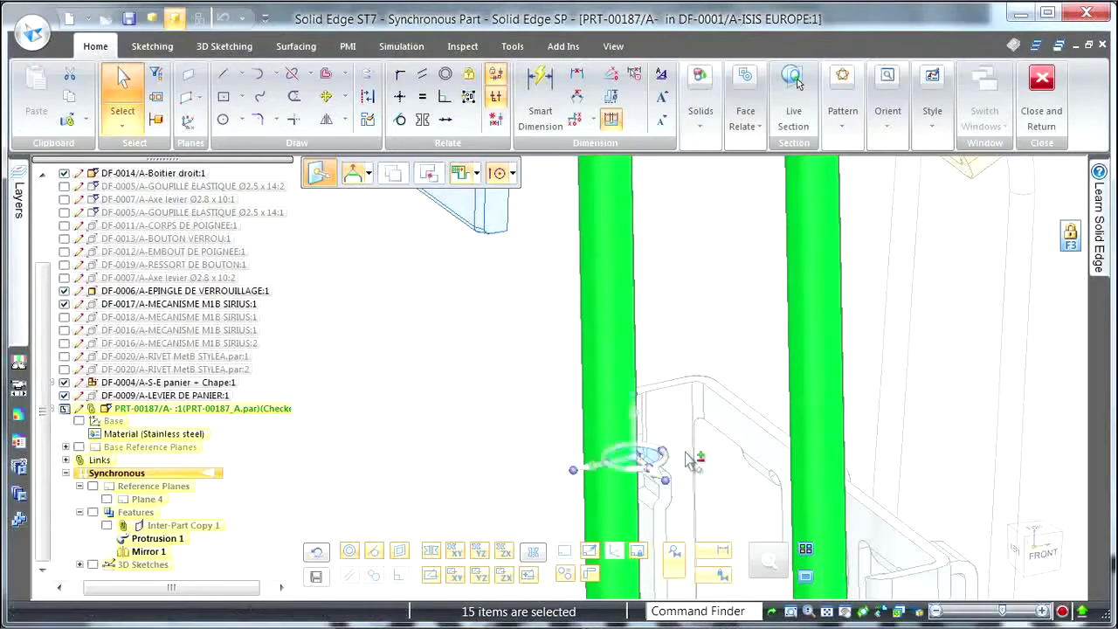
click(626, 466)
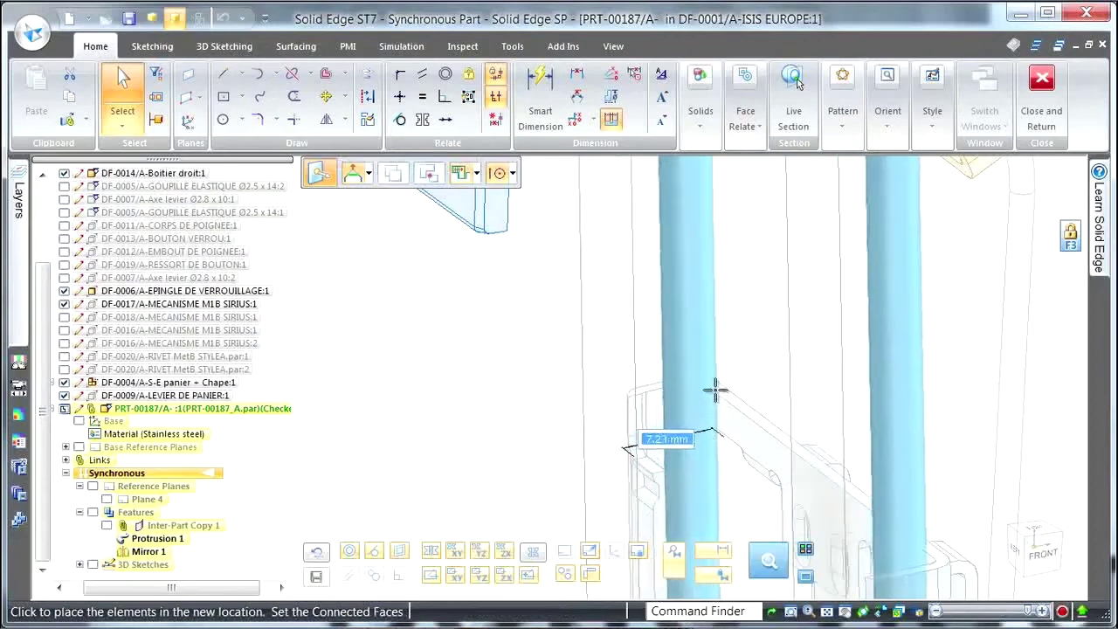
click(704, 384)
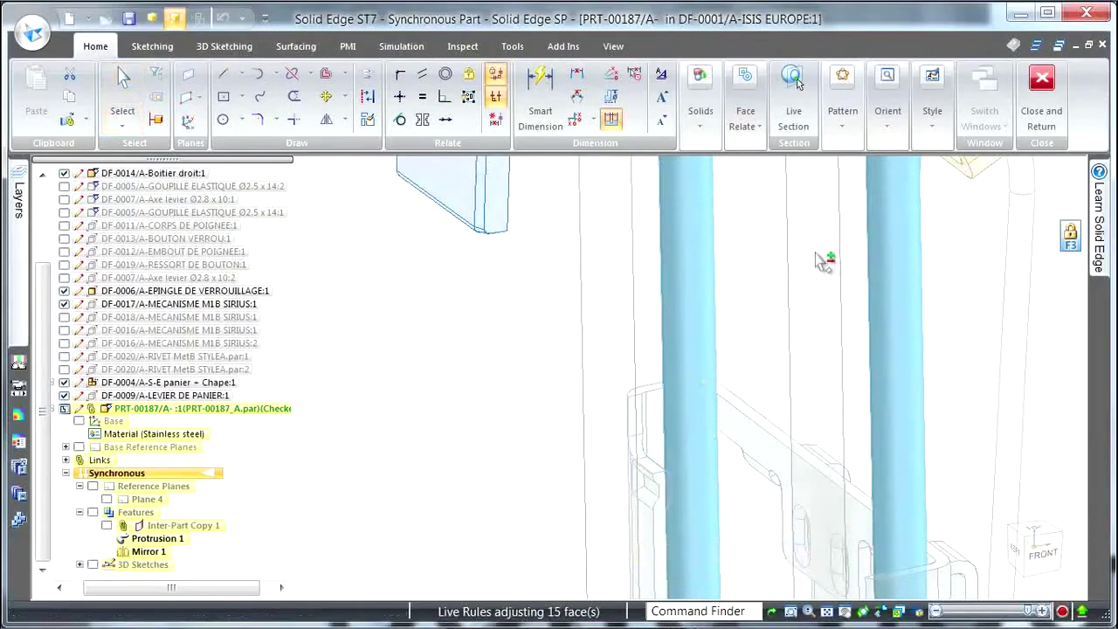
key(Escape)
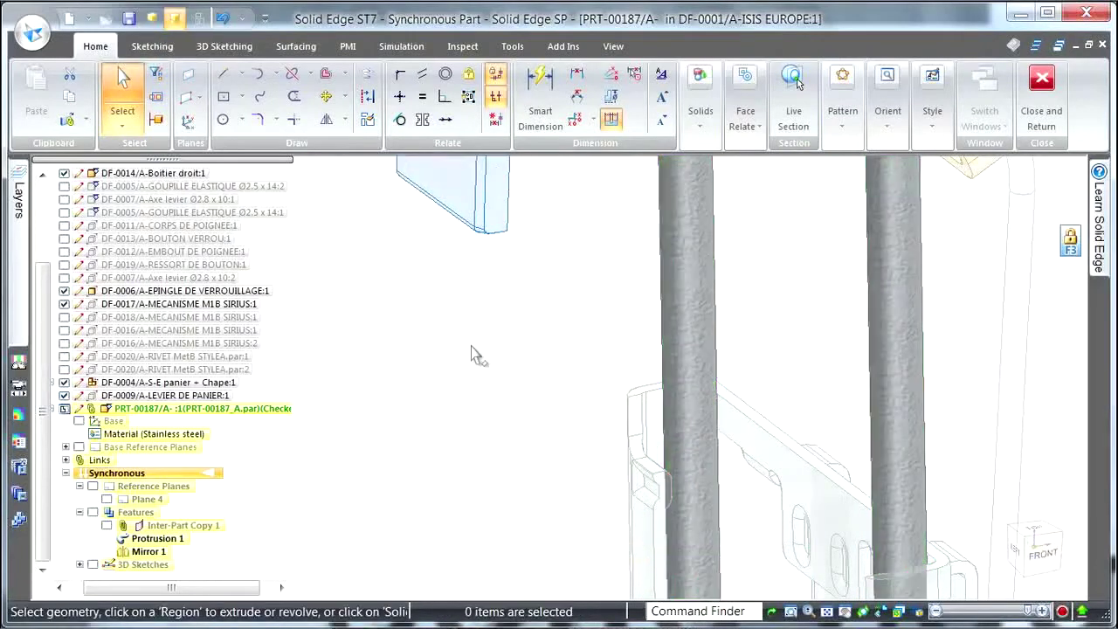
Return from the rod part to the DF-0003 lift subassembly and show all of its components
middle_drag(471, 354, 911, 244)
click(1041, 87)
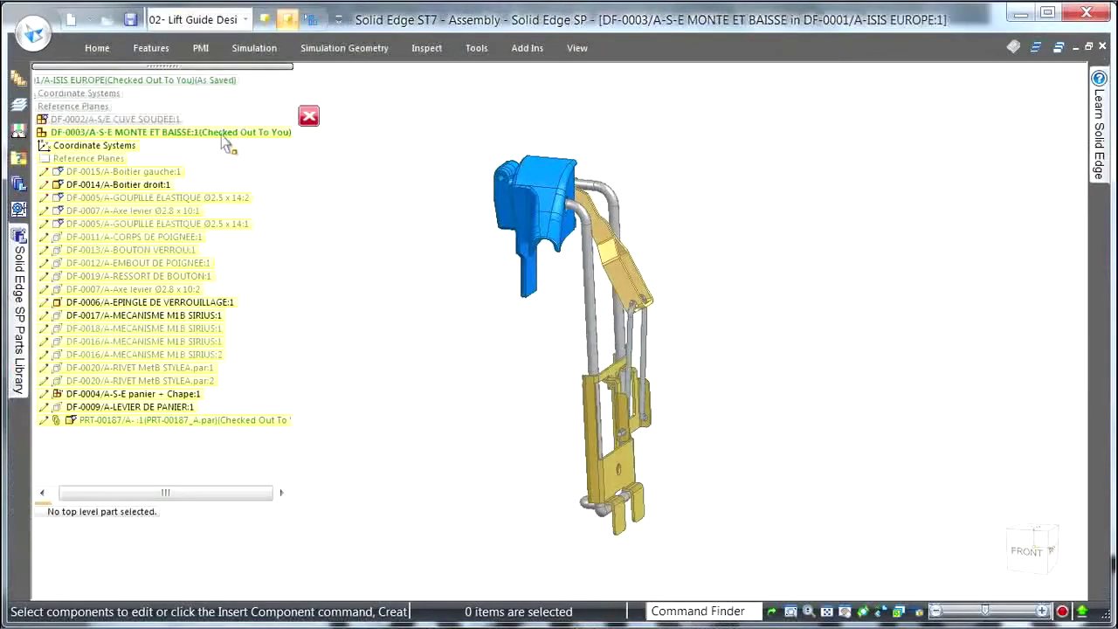
right_click(223, 142)
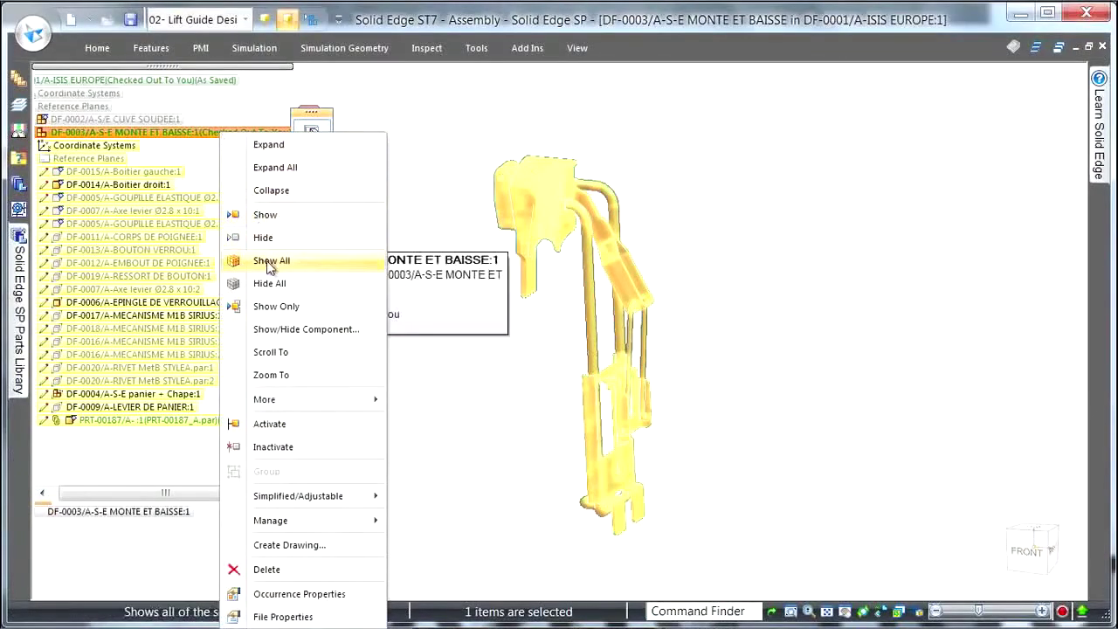
click(271, 261)
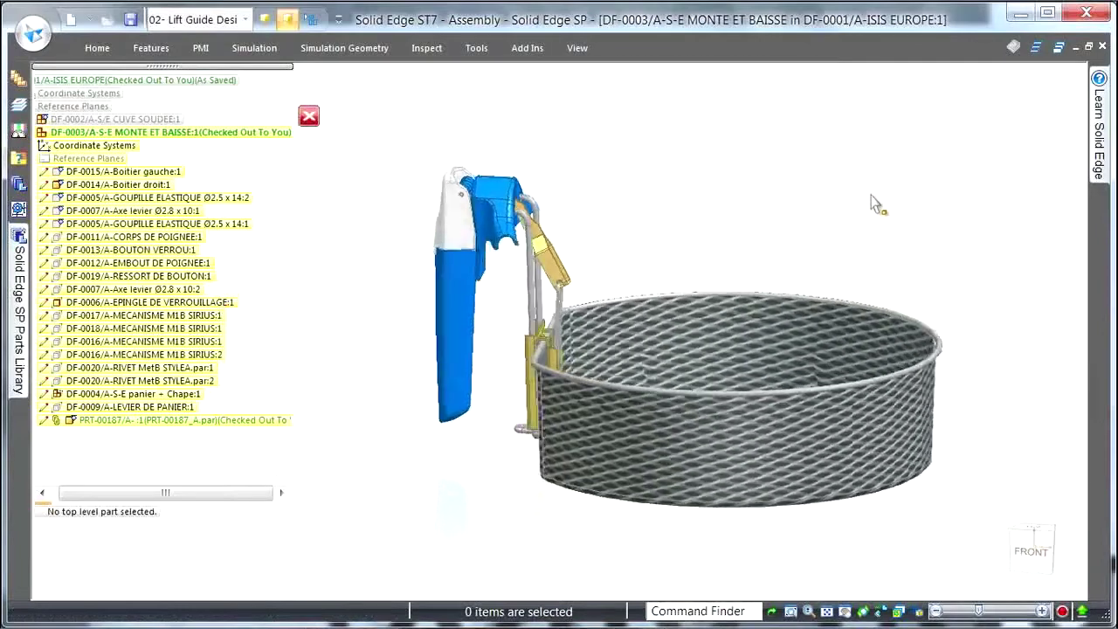
Test the lift mechanism's motion with Drag Component by swinging the handle with no analysis, and reset the components to their original positions
right_click(895, 173)
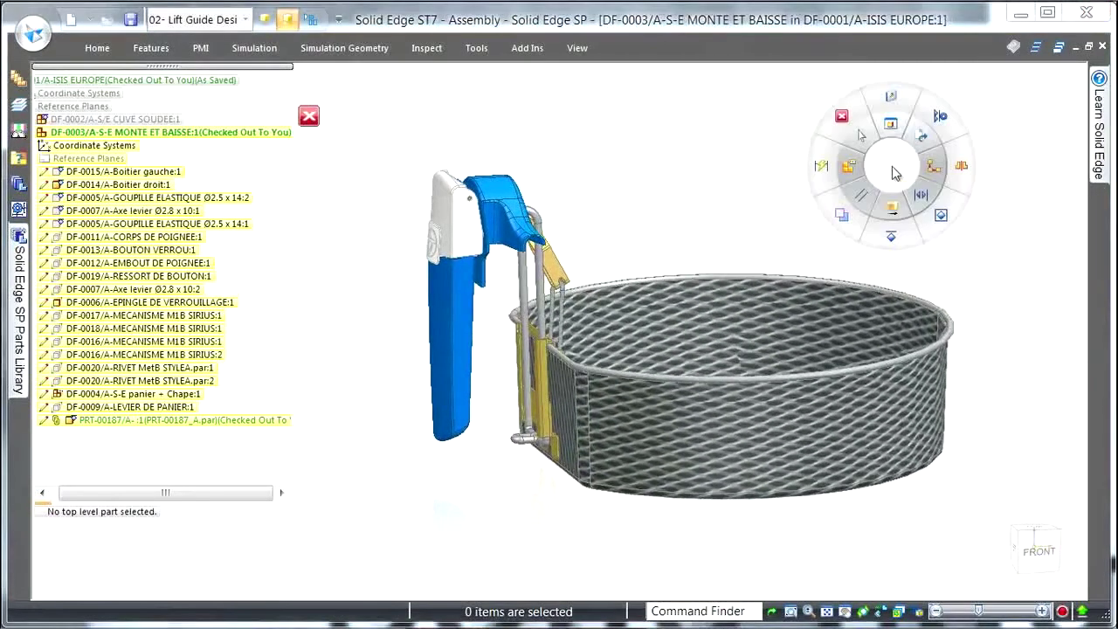
click(892, 208)
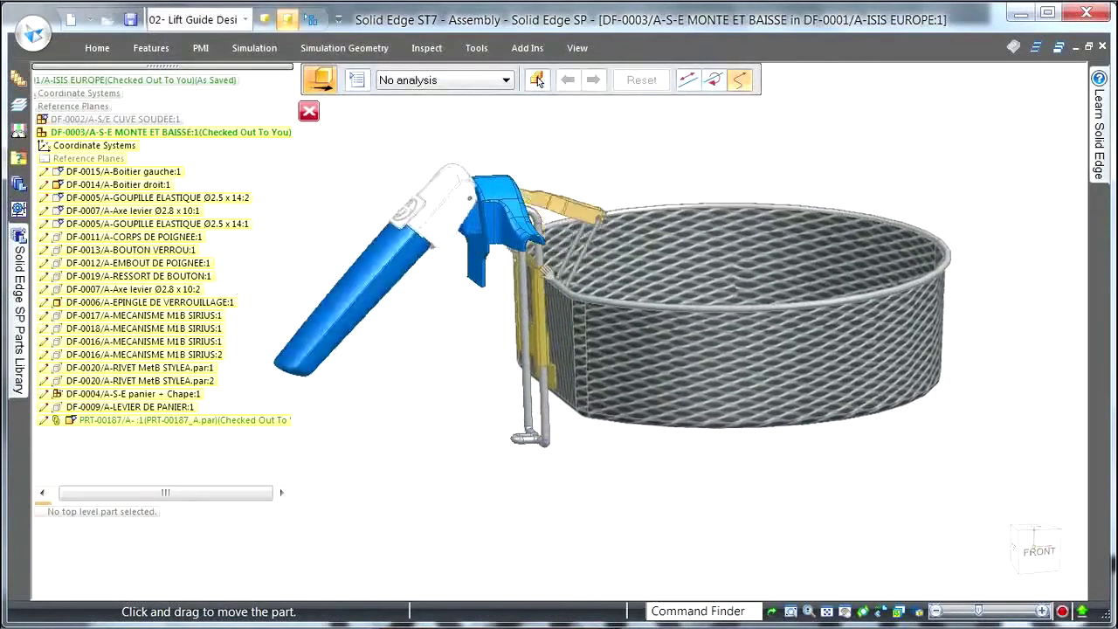
click(642, 80)
Return to the top-level DF-0001 assembly and show all of its components
click(309, 111)
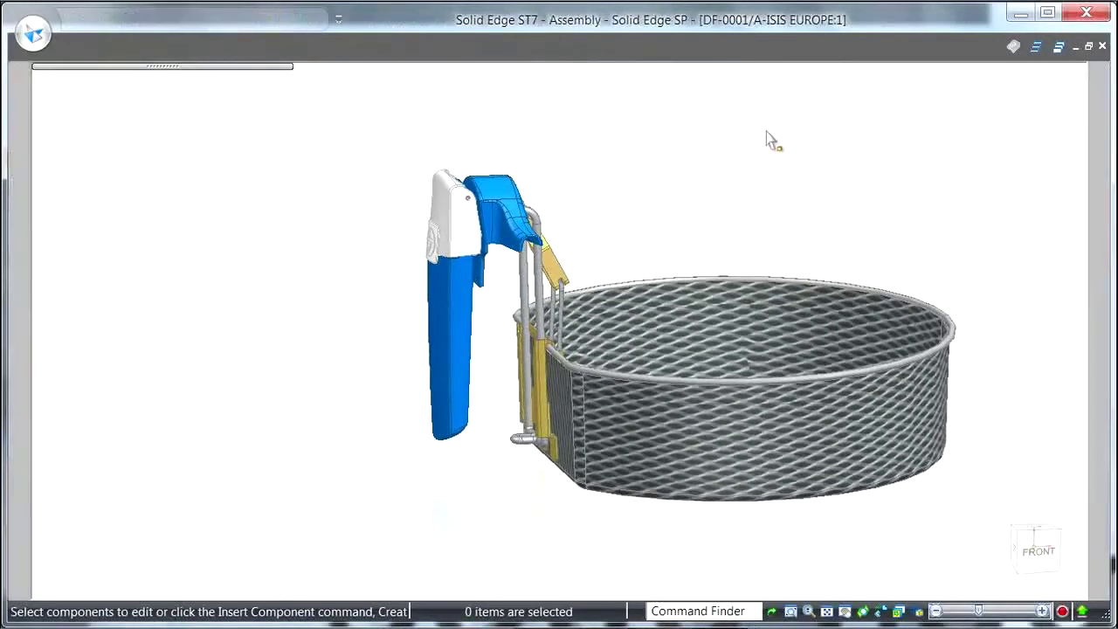
click(203, 82)
right_click(203, 81)
click(248, 209)
middle_drag(803, 80, 568, 471)
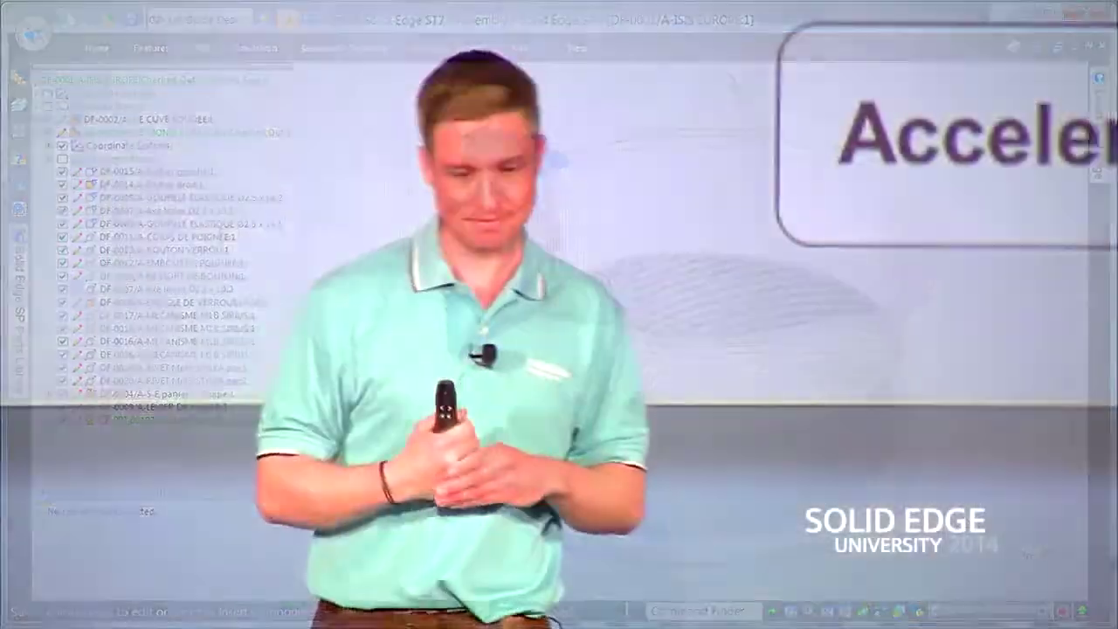
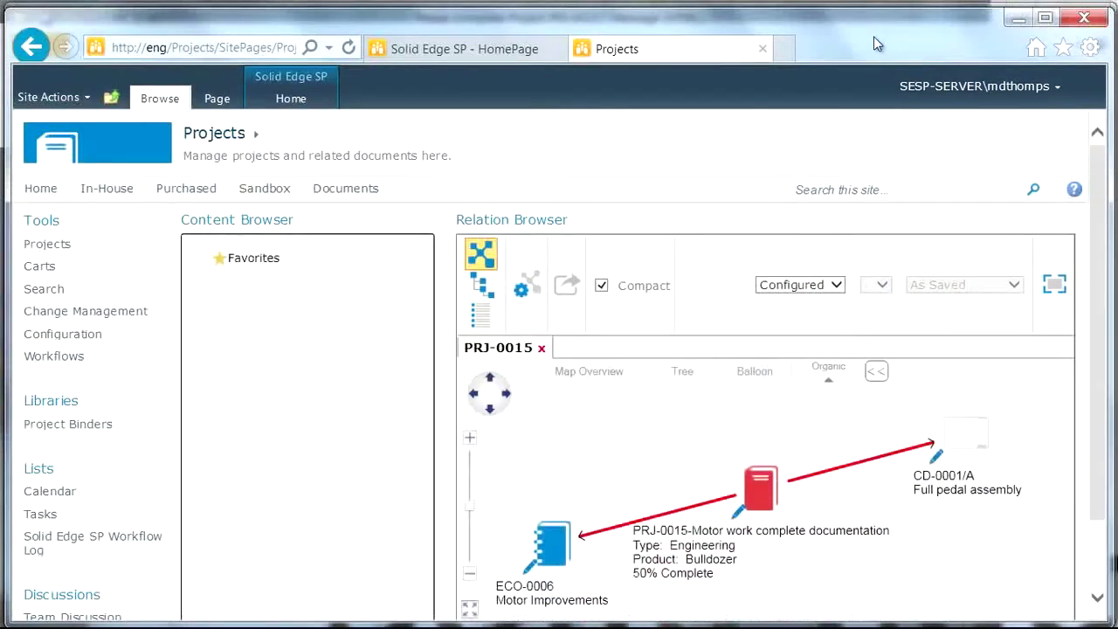
In the Solid Edge SP Projects page, arrange PRJ-0015's relation map as a tree and place its resized properties card beside the map
click(685, 372)
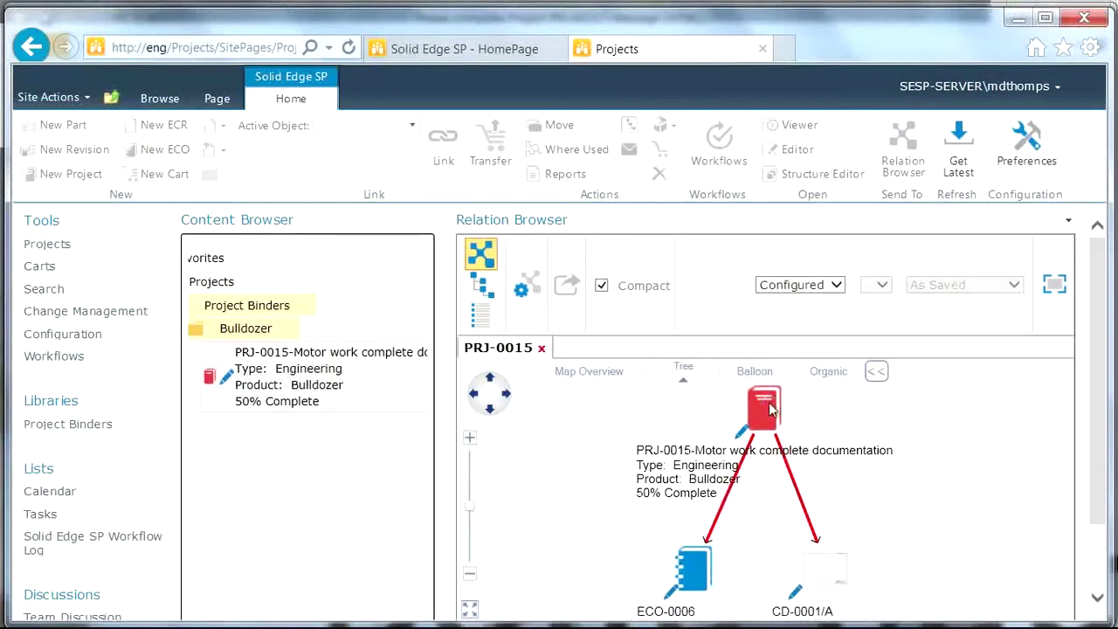
right_click(769, 408)
click(879, 379)
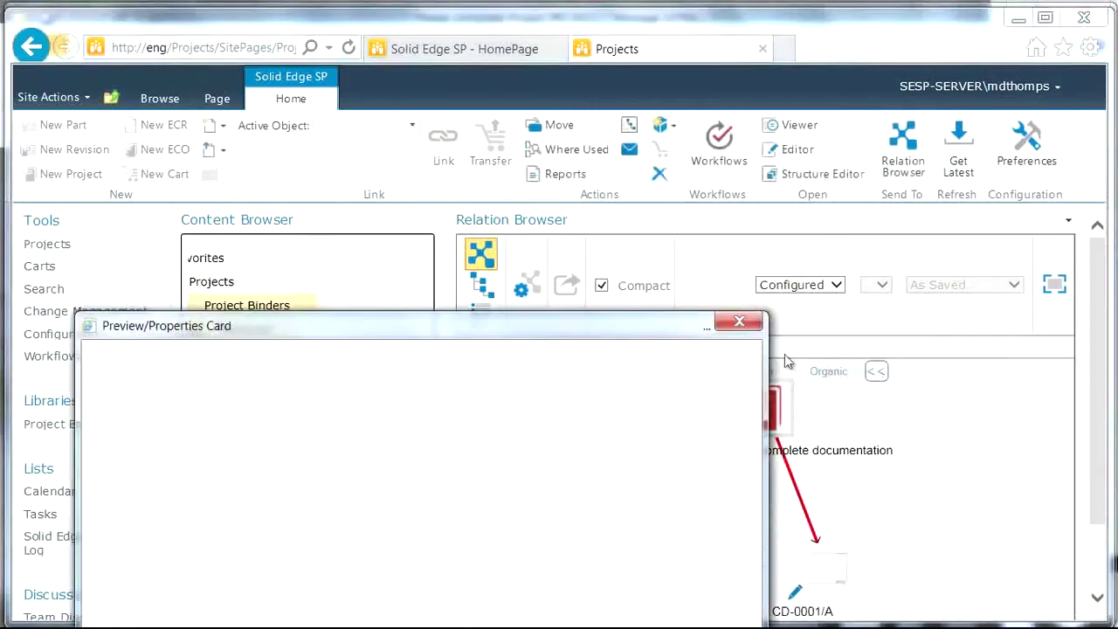
drag(502, 321, 449, 44)
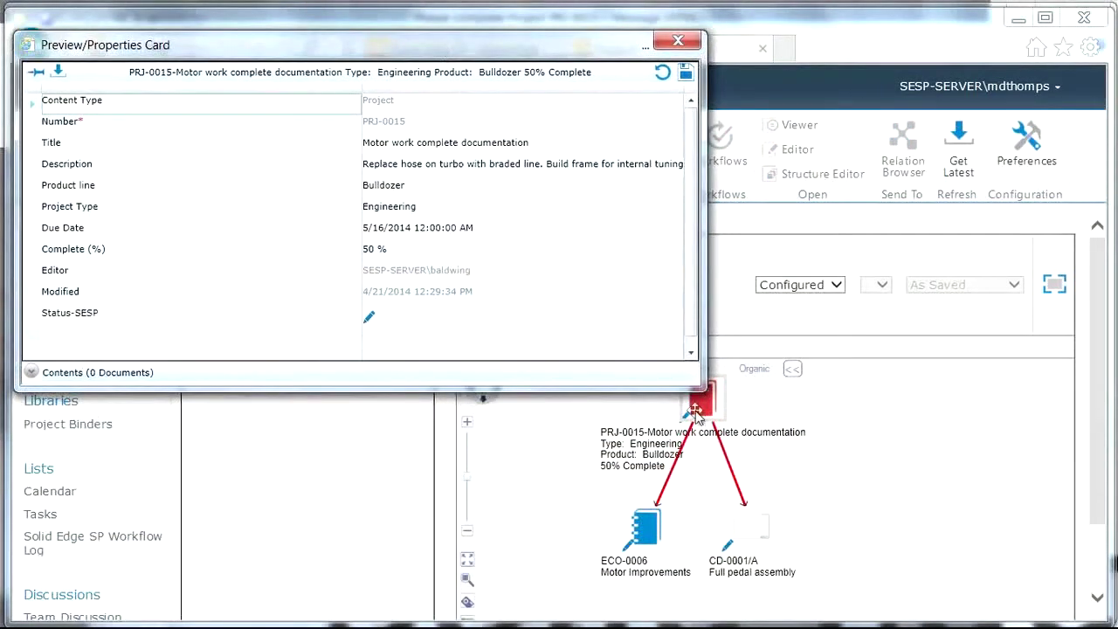
drag(701, 387, 568, 347)
drag(399, 46, 393, 192)
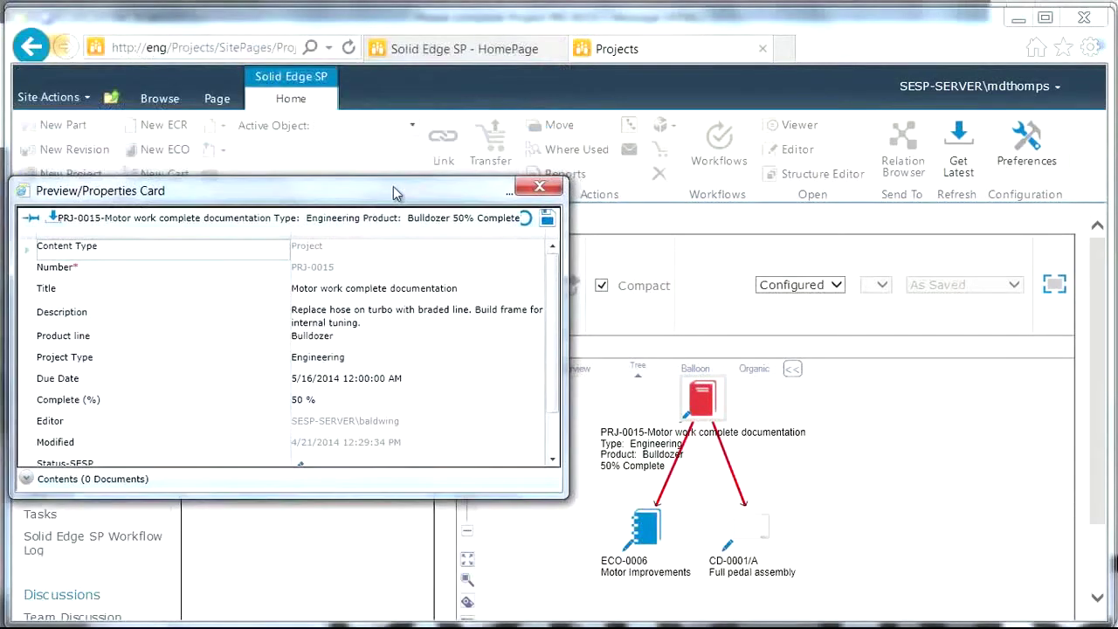
Examine the properties of ECO-0006 and the properties and preview image of its related complete motor, BD-00001/A
click(1002, 404)
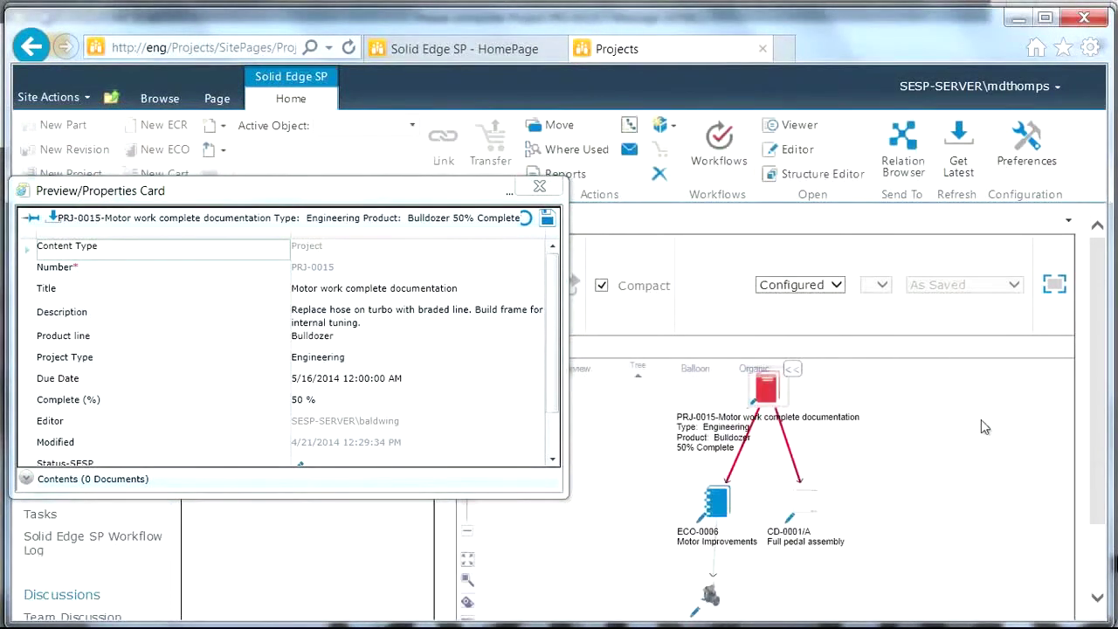
click(714, 505)
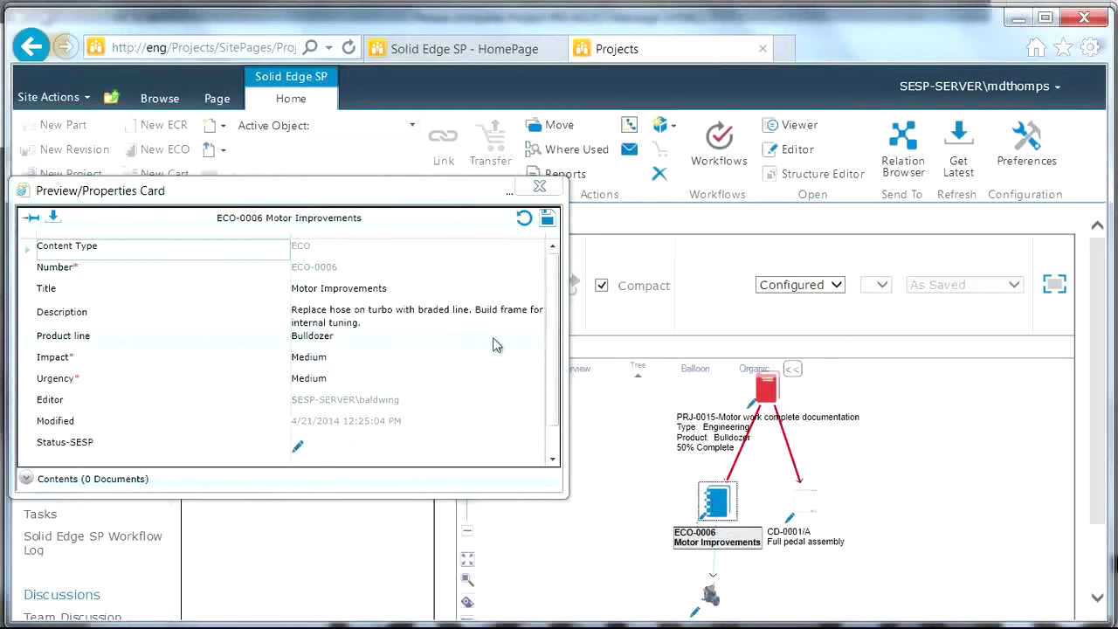
click(712, 595)
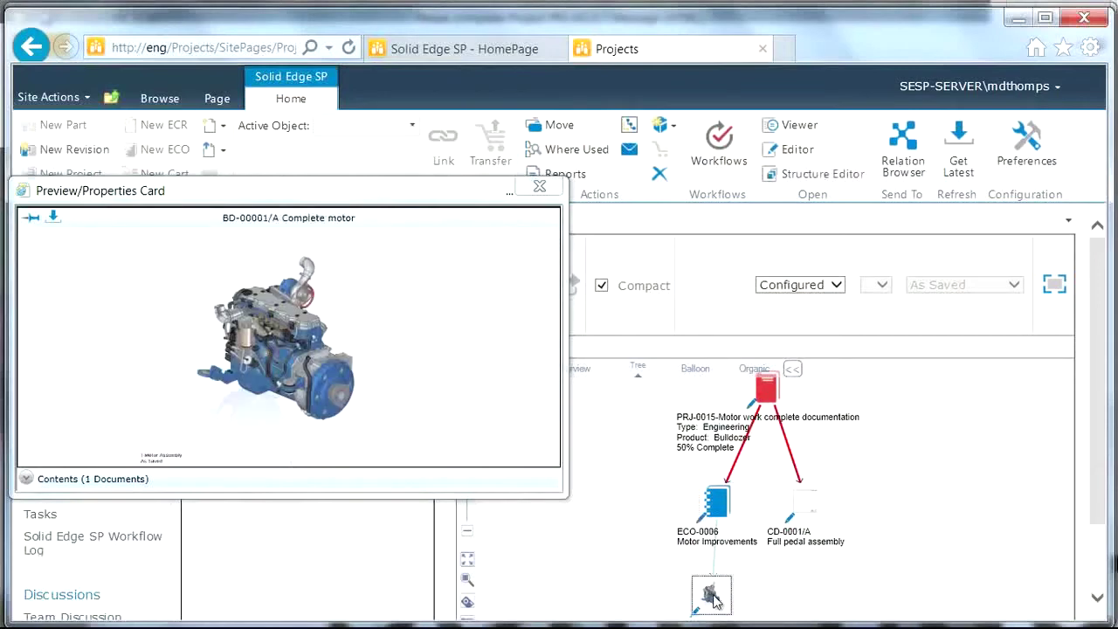
click(511, 221)
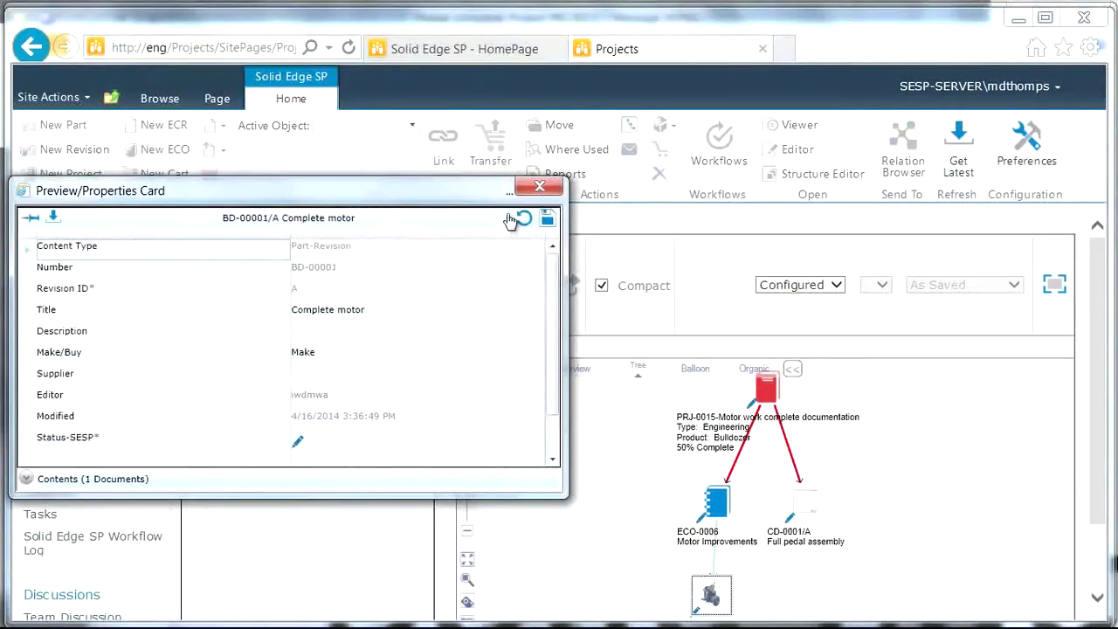
click(494, 225)
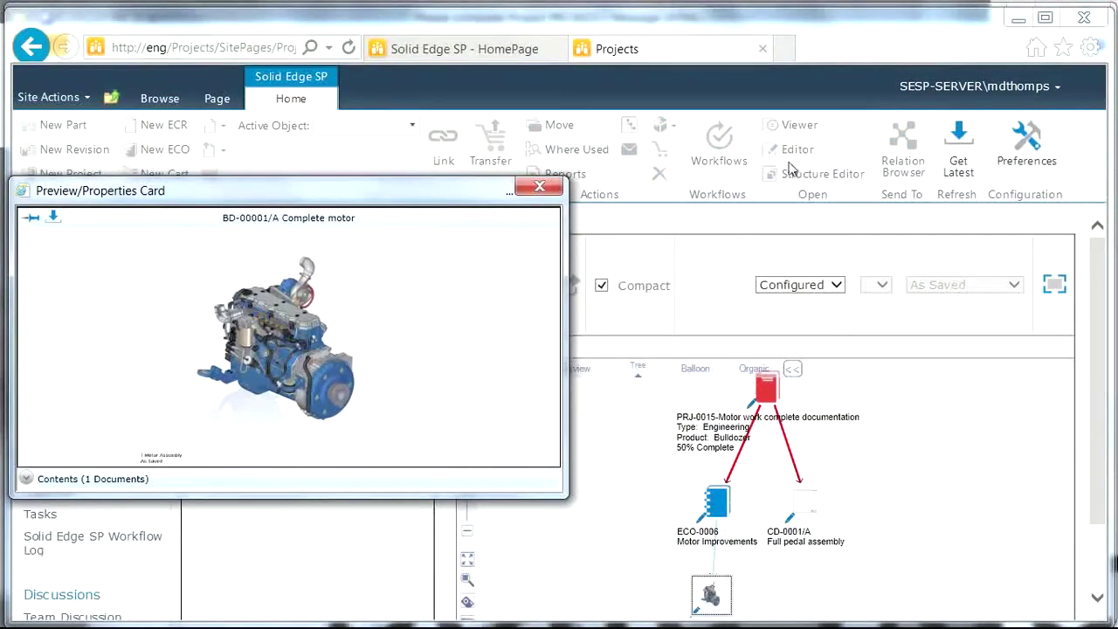
click(714, 597)
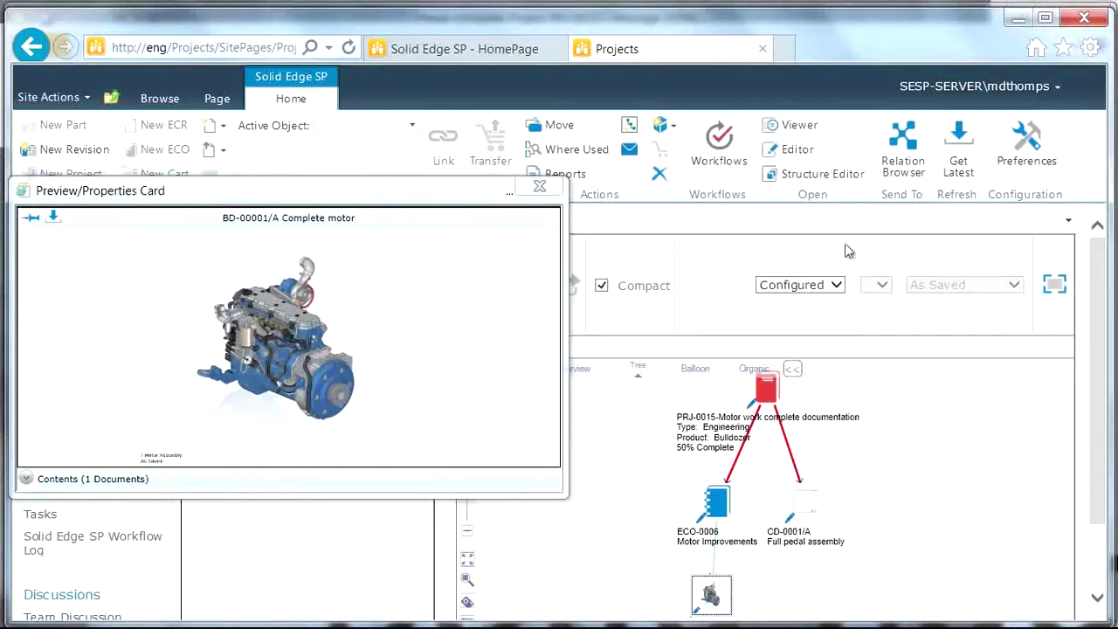
Open the complete motor BD-00001/A in the Solid Edge editor and start inserting a component from the parts library
click(797, 150)
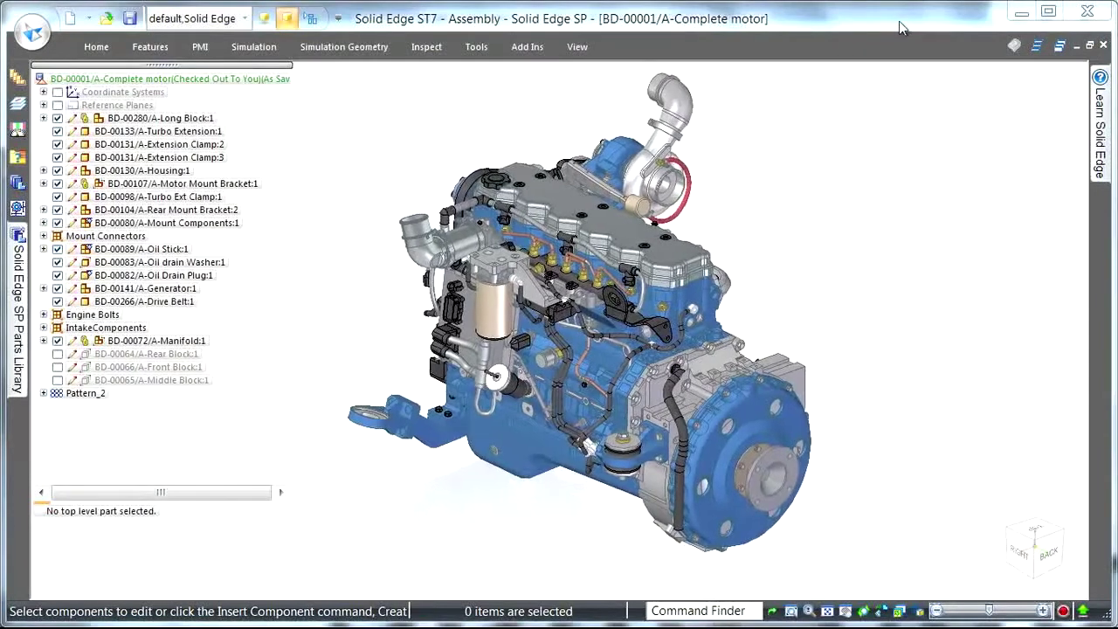
click(98, 45)
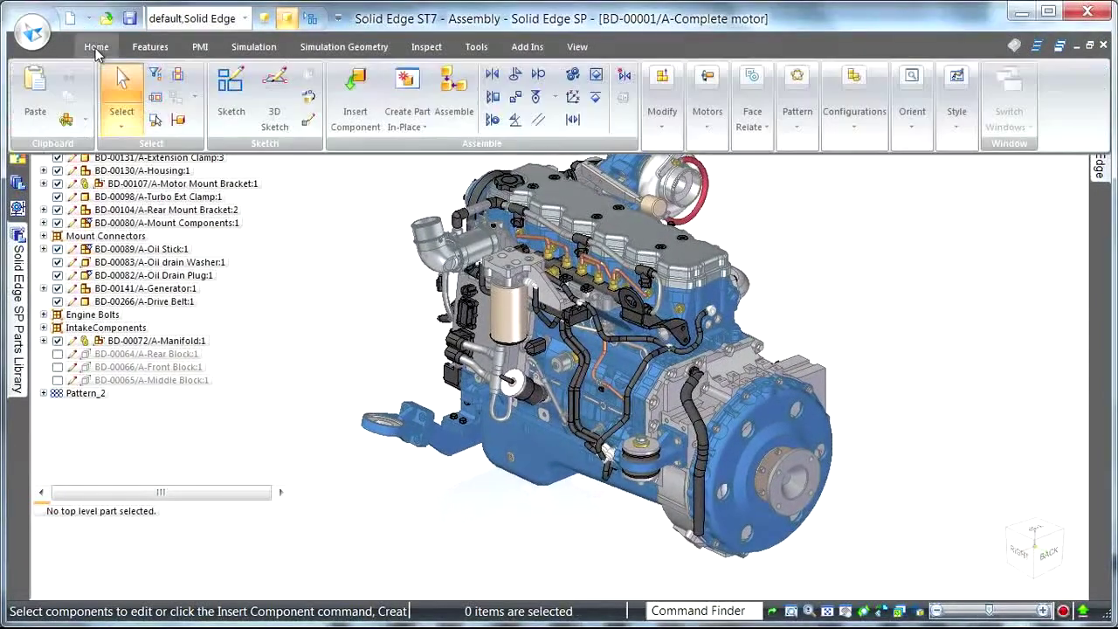
click(359, 95)
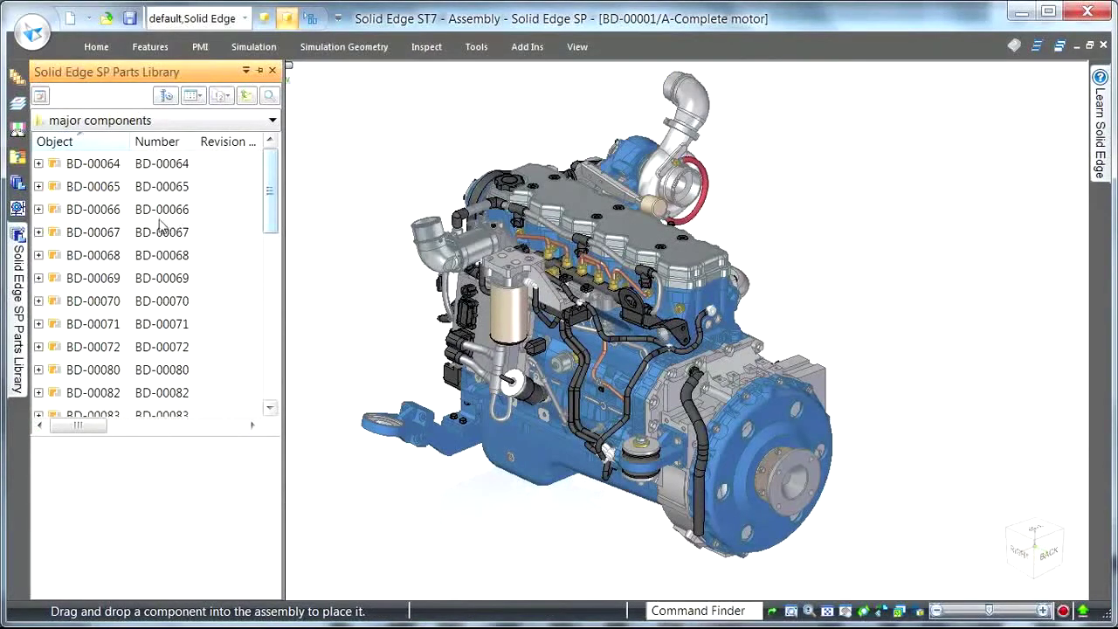
Insert the BD-00104 rear mount bracket from the major components library into free space beside the engine's flywheel end
drag(270, 219, 269, 289)
click(86, 304)
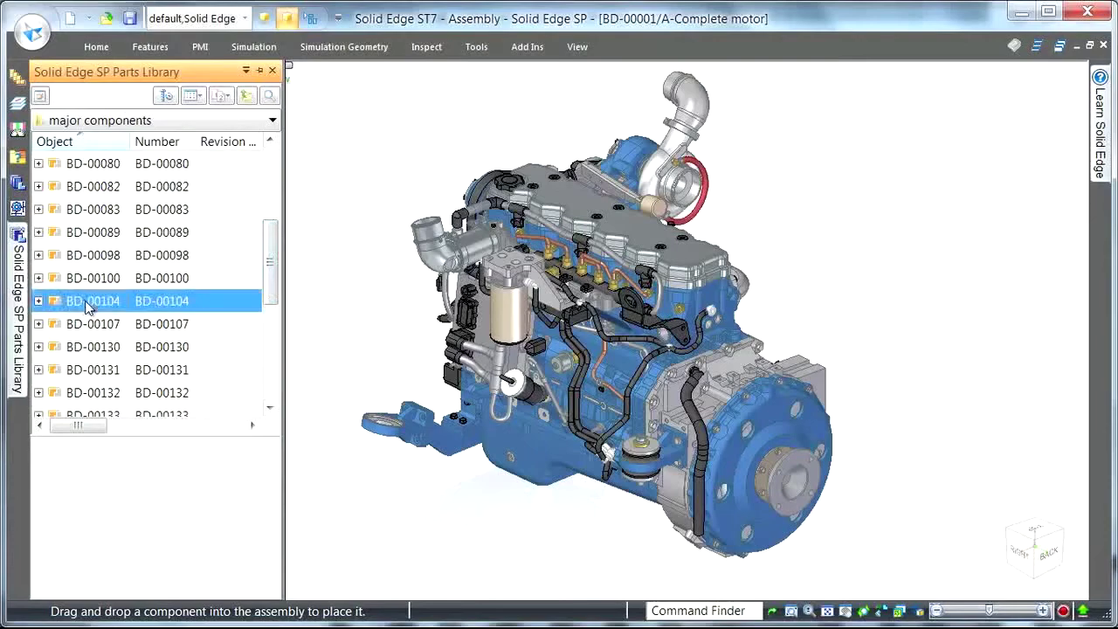
middle_drag(300, 300, 478, 205)
scroll(476, 204, up, 5)
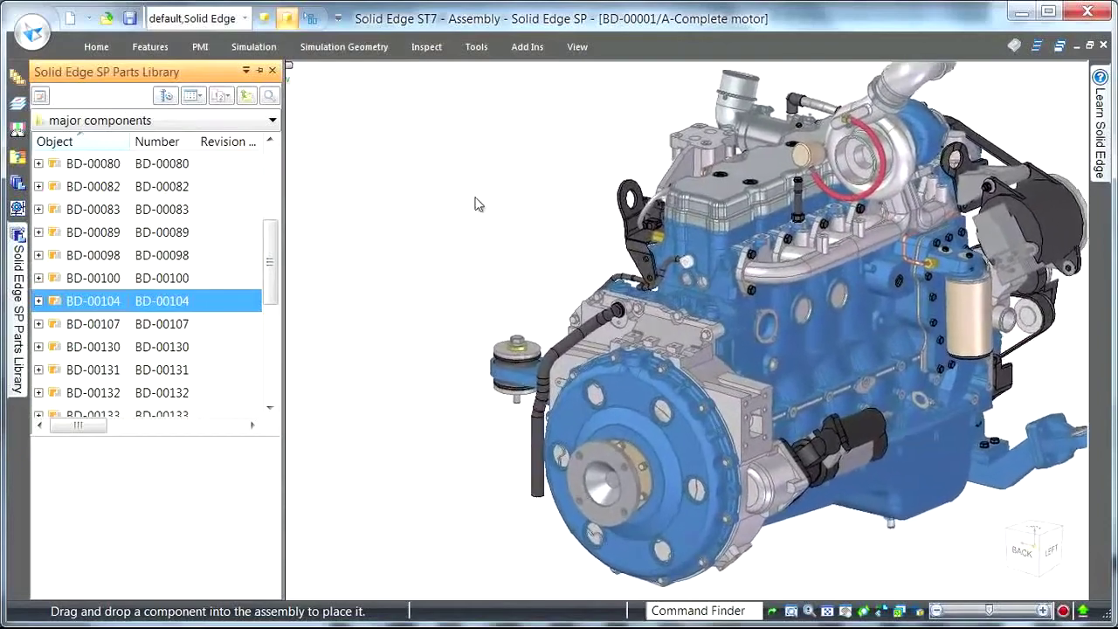
drag(140, 305, 481, 246)
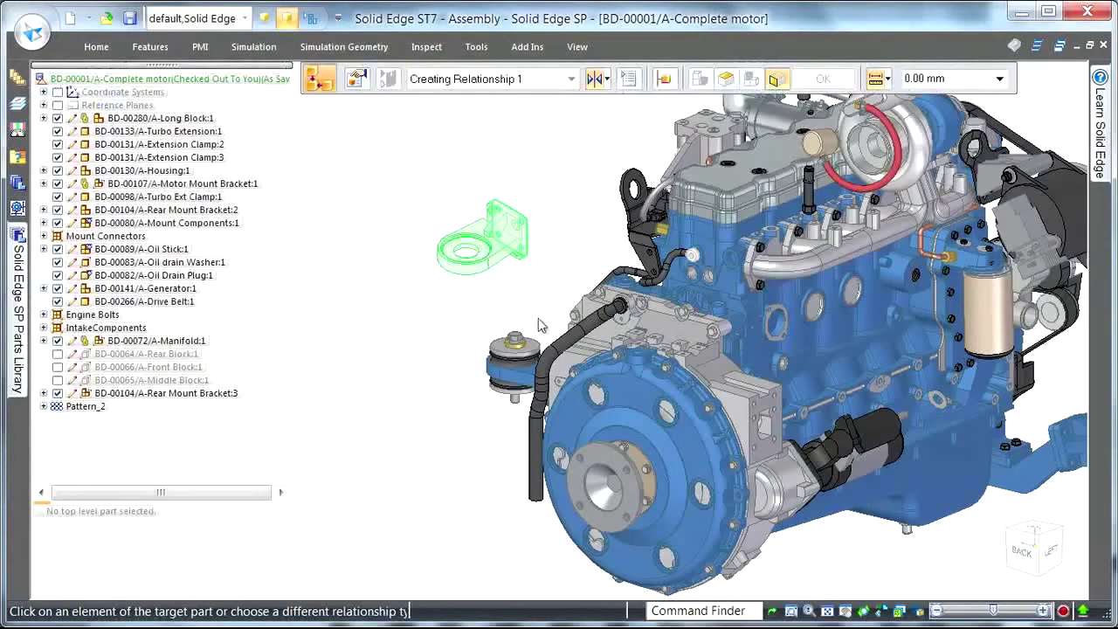
Position the new rear mount bracket on the long block's gray side face with a 0.00 mm mate and two hole alignments
click(766, 456)
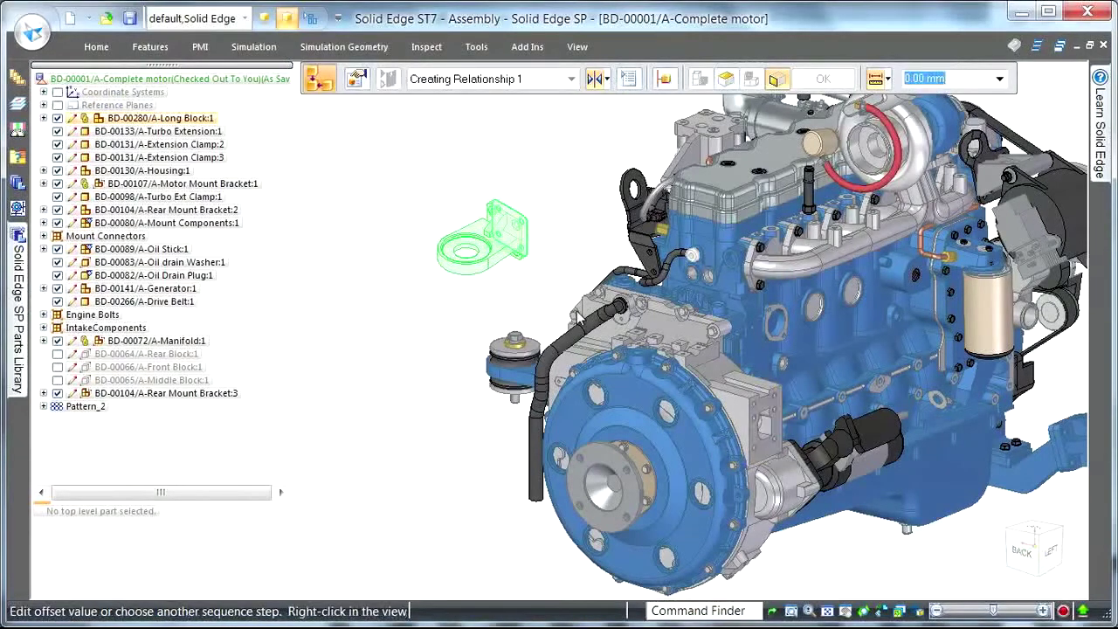
click(756, 425)
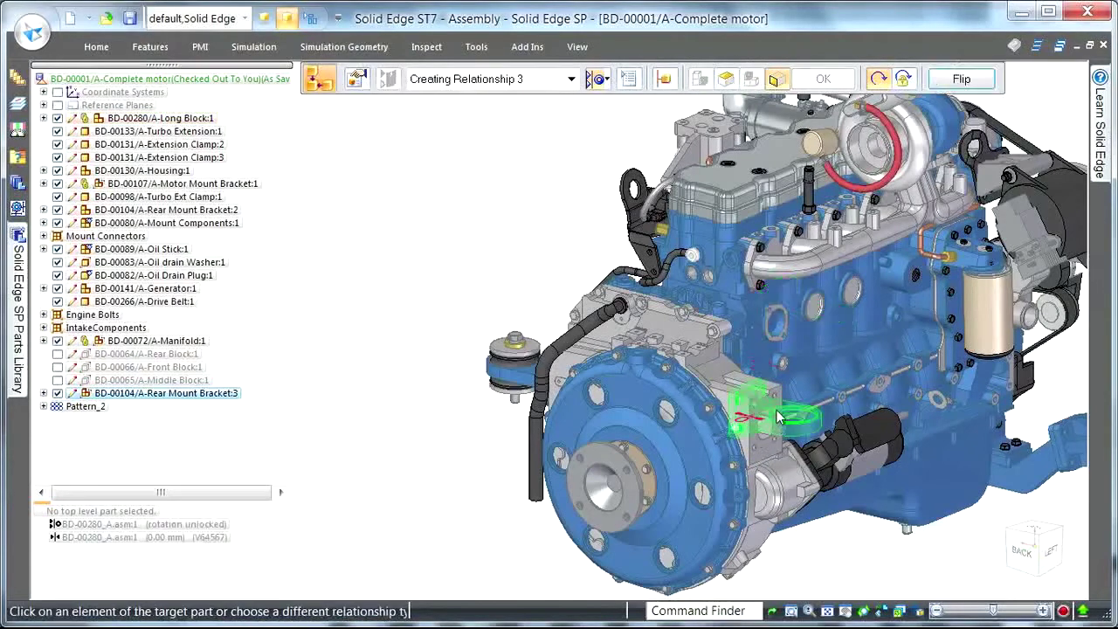
click(780, 418)
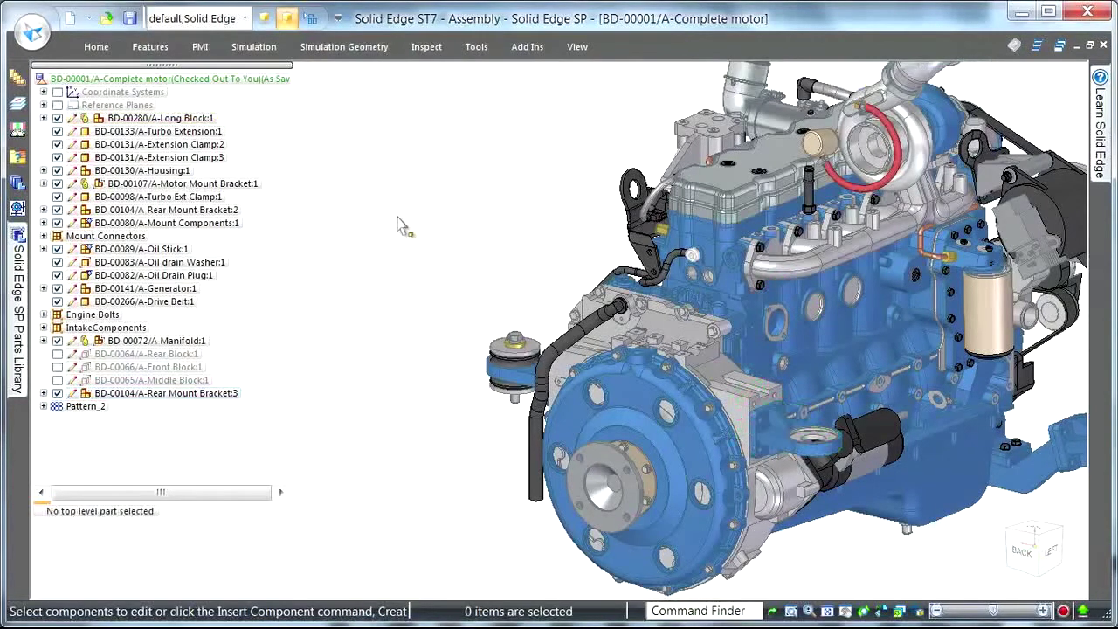
Examine the new rear mount bracket's mate and axial alignments to the long block, including a close-up of the mate
click(170, 394)
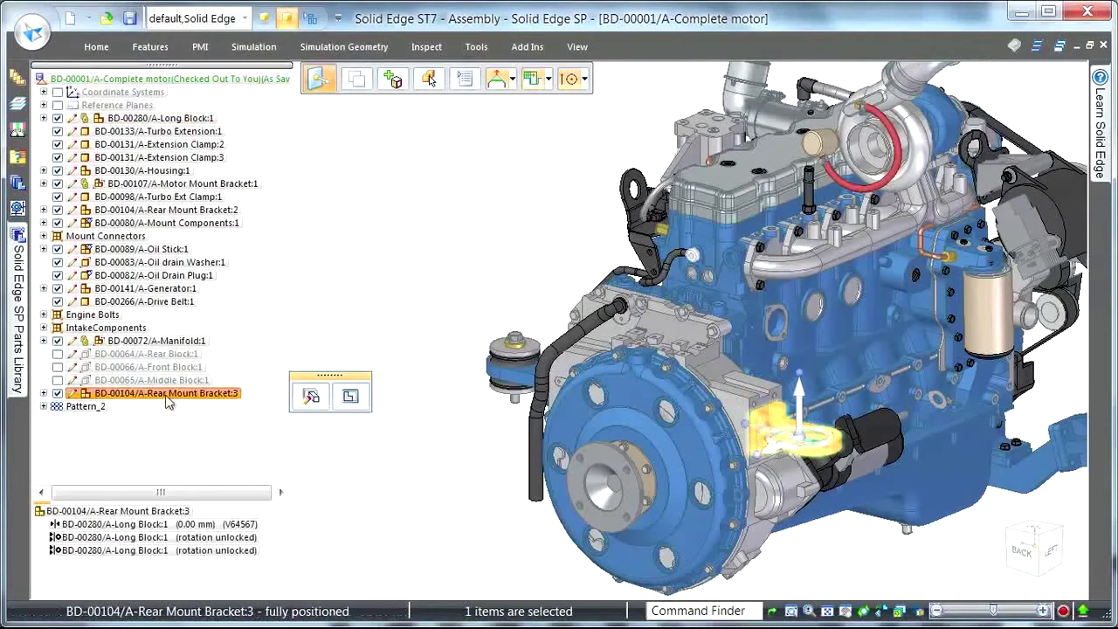
click(127, 524)
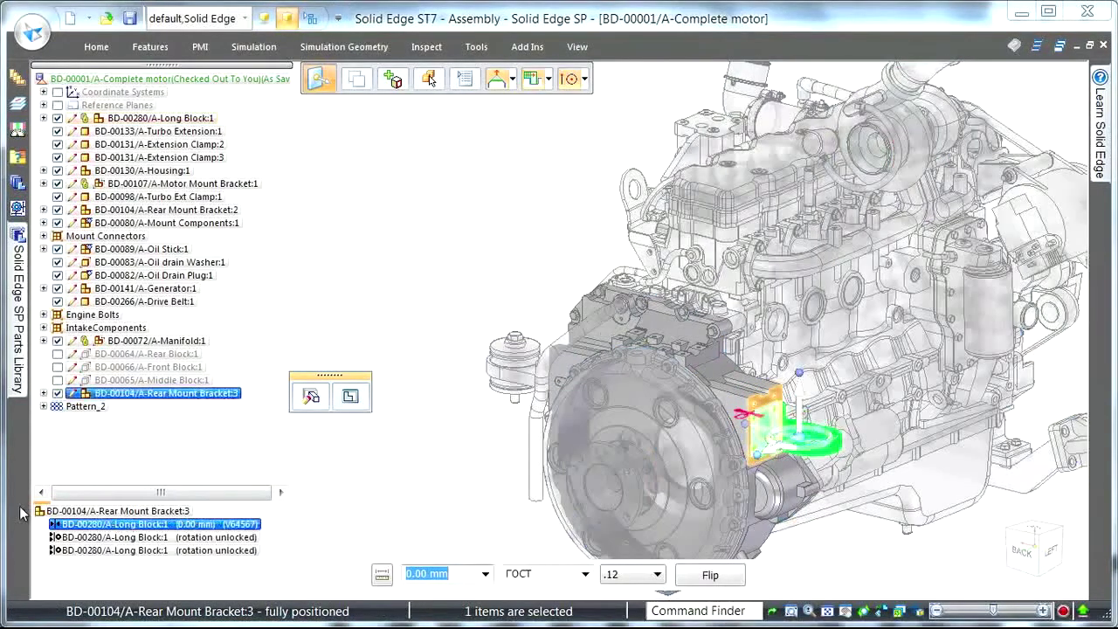
click(145, 536)
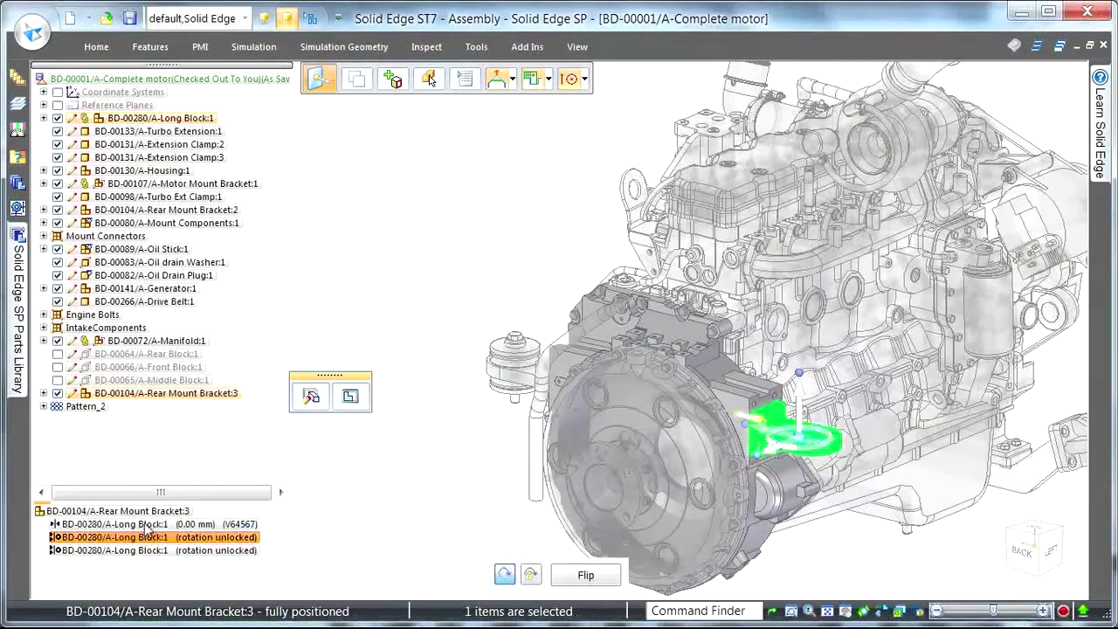
click(146, 524)
right_click(147, 525)
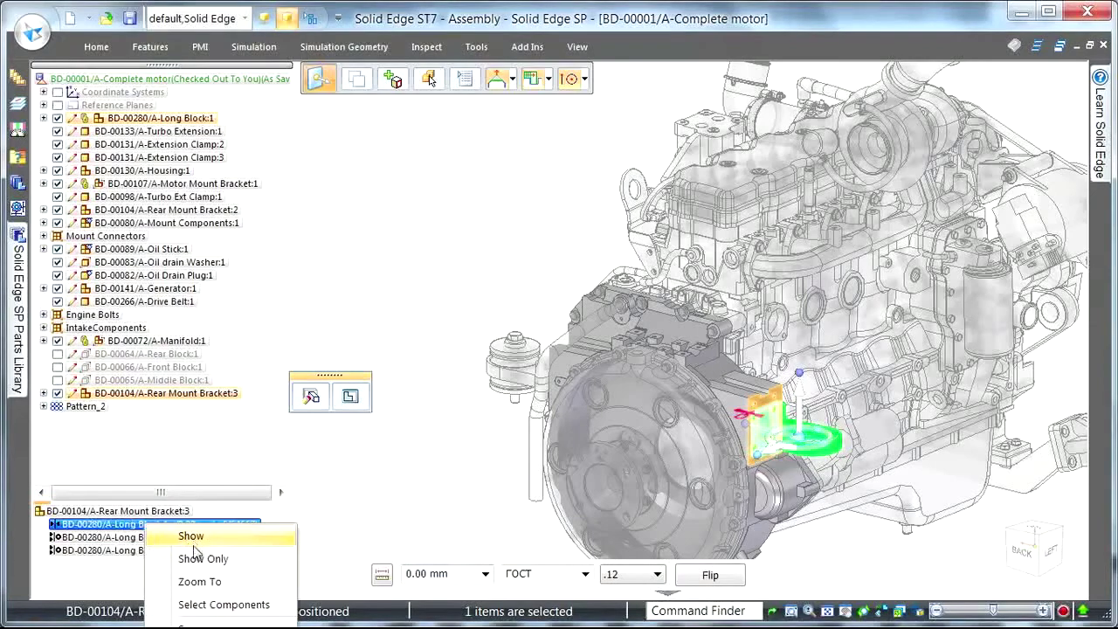
click(201, 582)
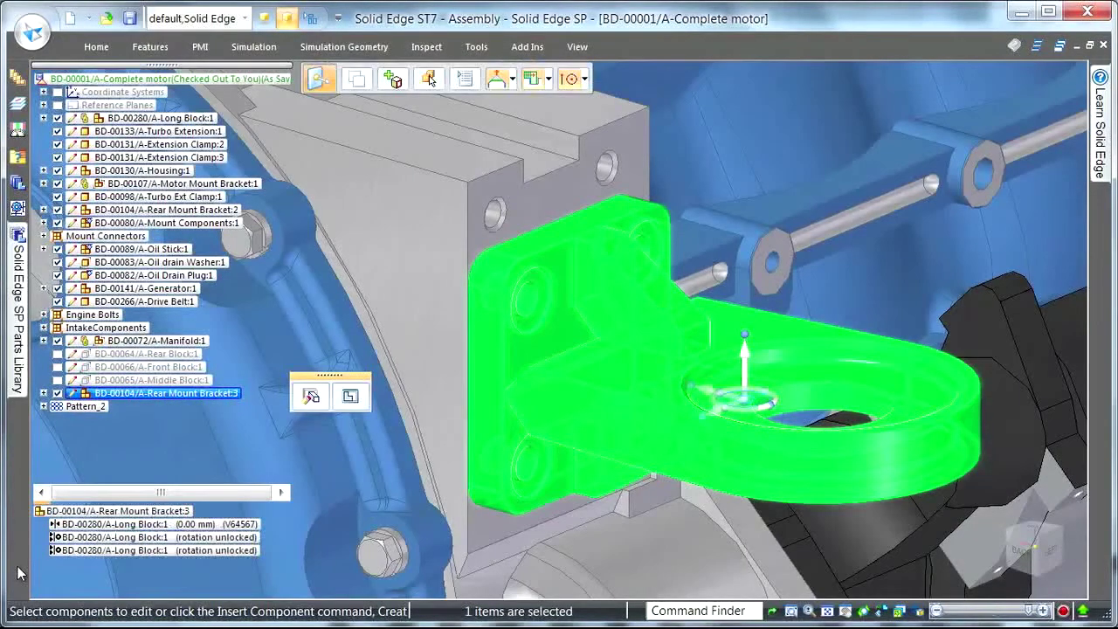
key(ctrl+f)
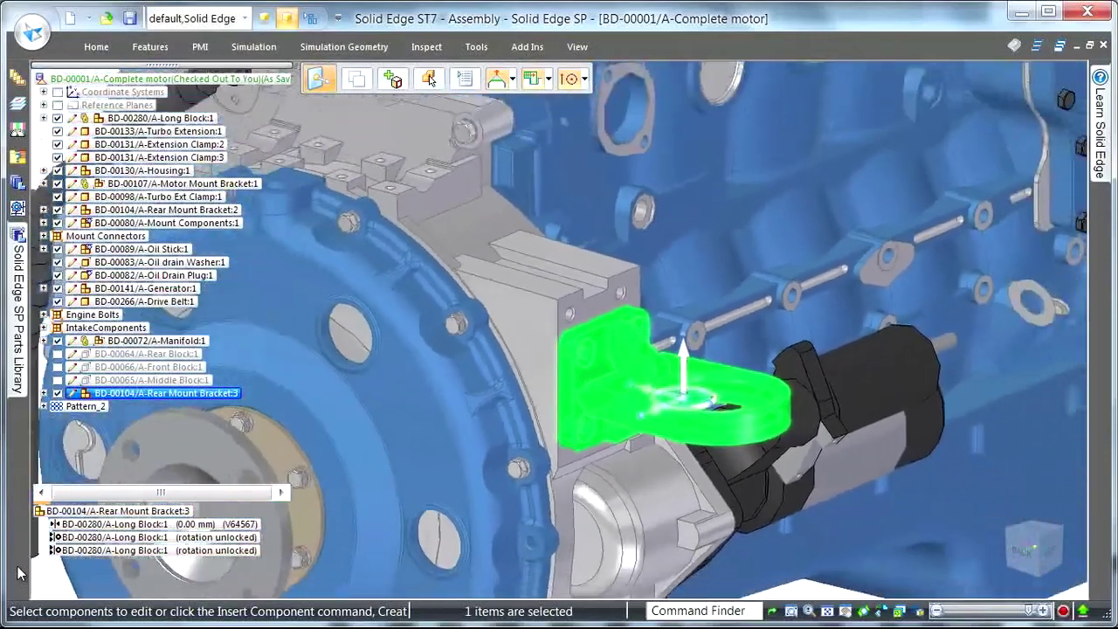
key(Escape)
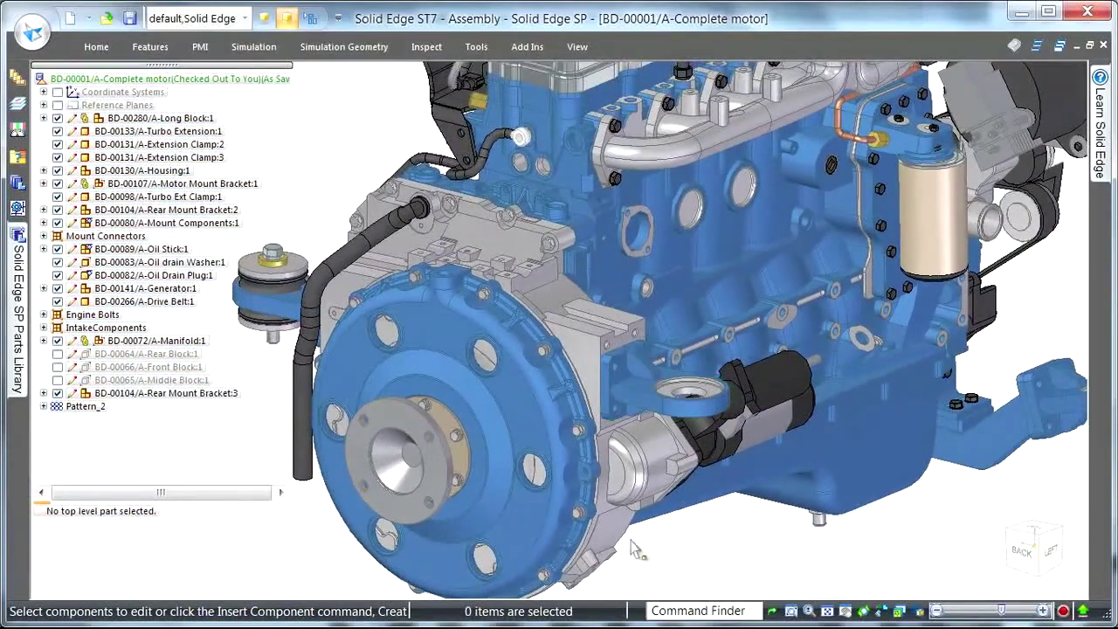
Examine the rear mounts in the engine's back view, focusing on the mount components on the existing bracket
click(1018, 564)
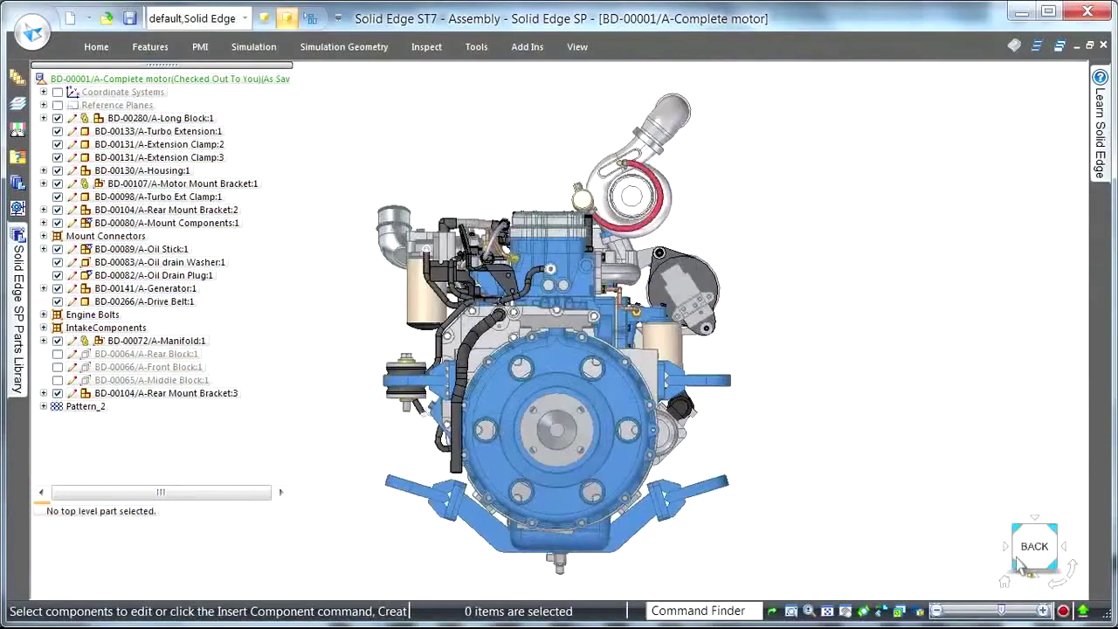
scroll(938, 249, up, 3)
scroll(994, 169, up, 5)
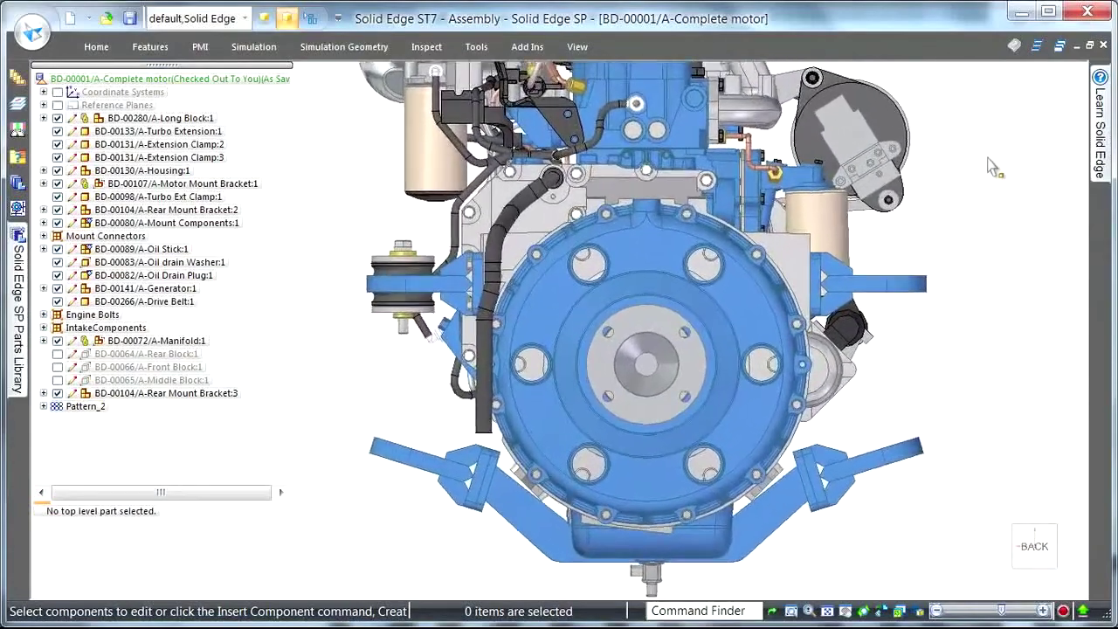
scroll(332, 253, up, 5)
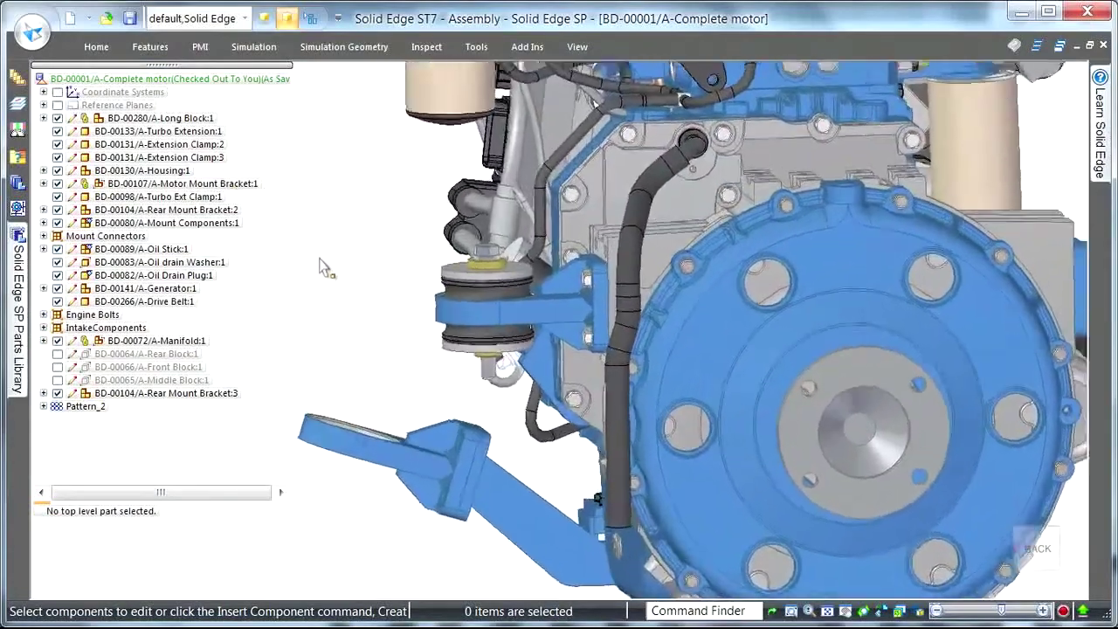
Select all motor mount bolts and washers, starting from one bolt and one washer, and add the Mount Components subassembly to the selection
scroll(328, 234, down, 2)
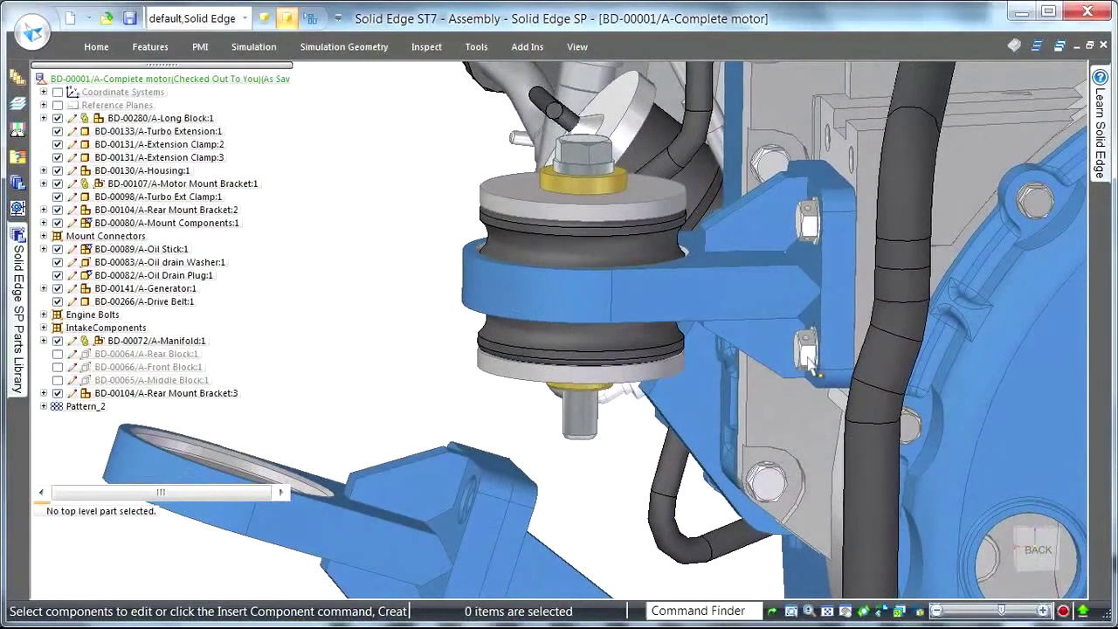
click(809, 359)
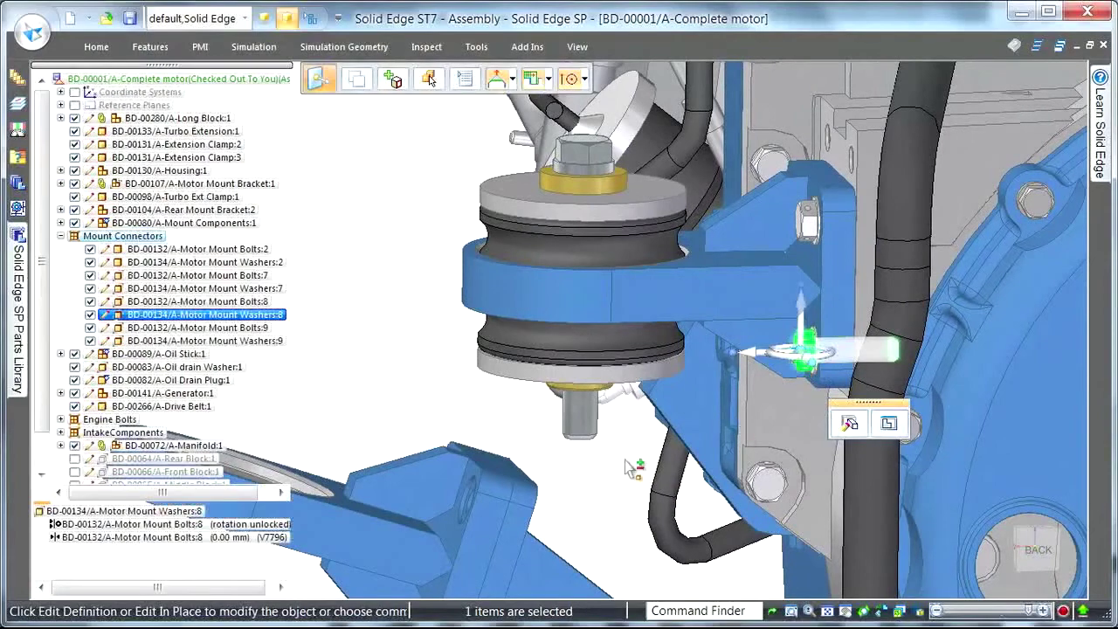
ctrl+click(797, 234)
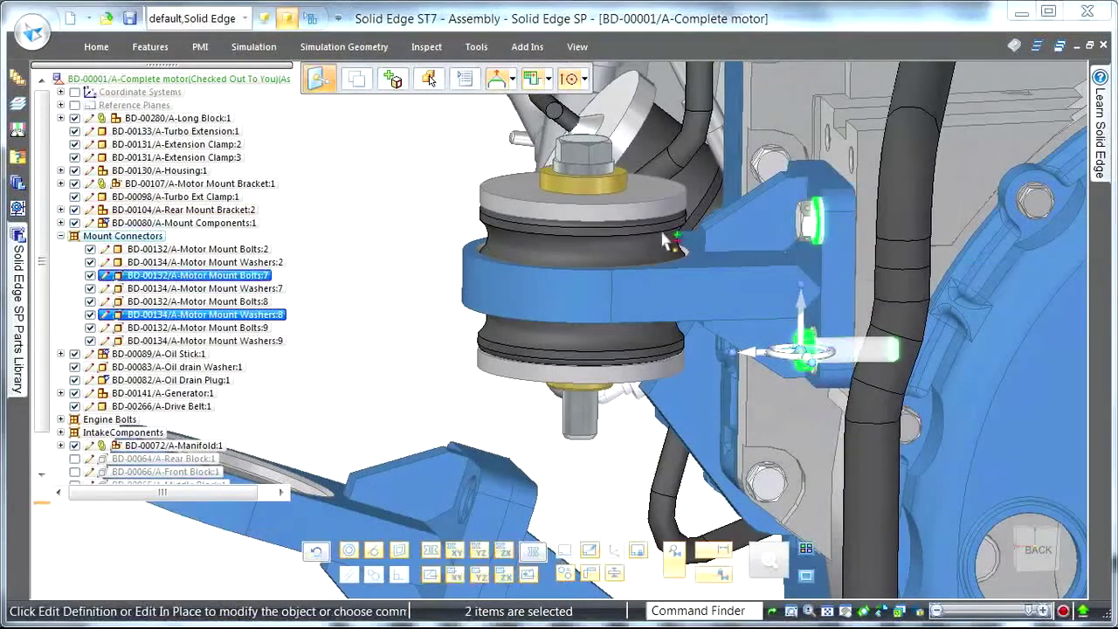
click(96, 46)
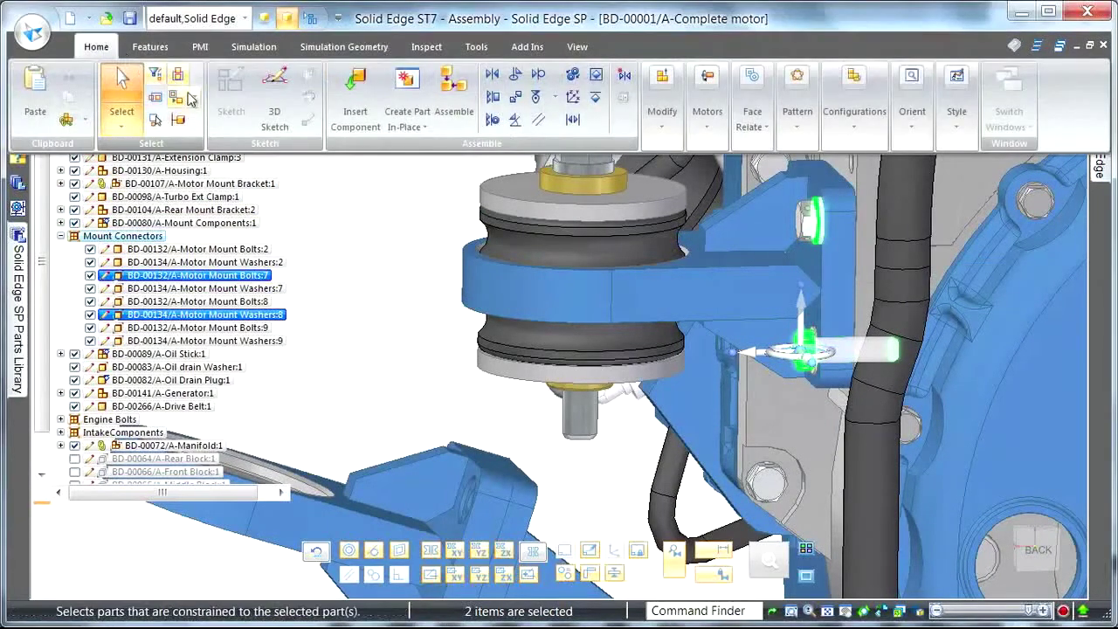
click(185, 98)
click(236, 167)
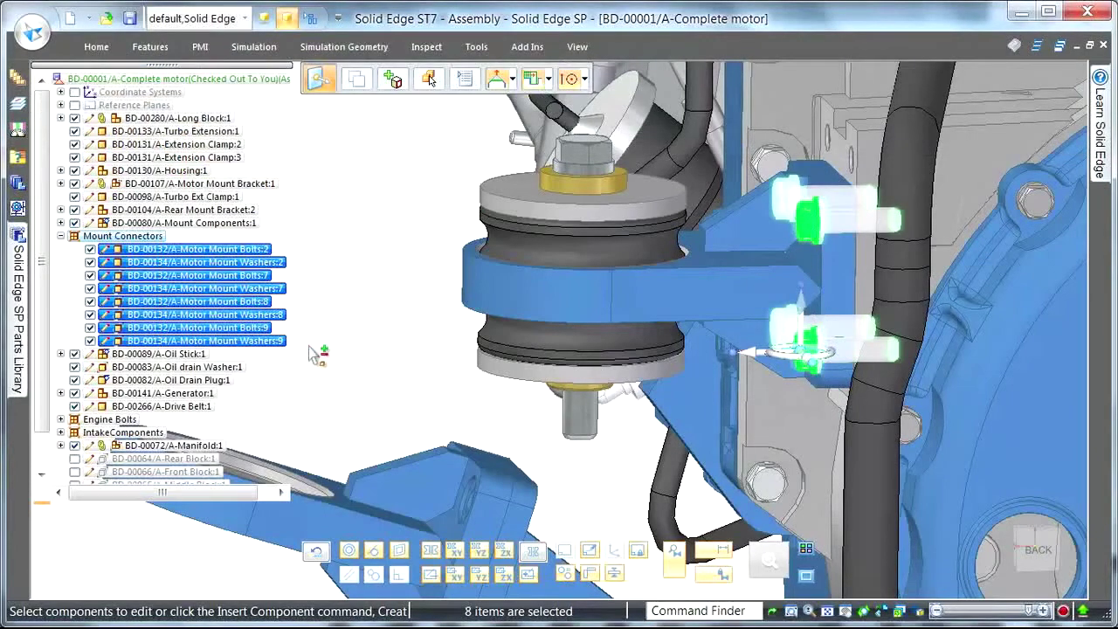
ctrl+click(255, 223)
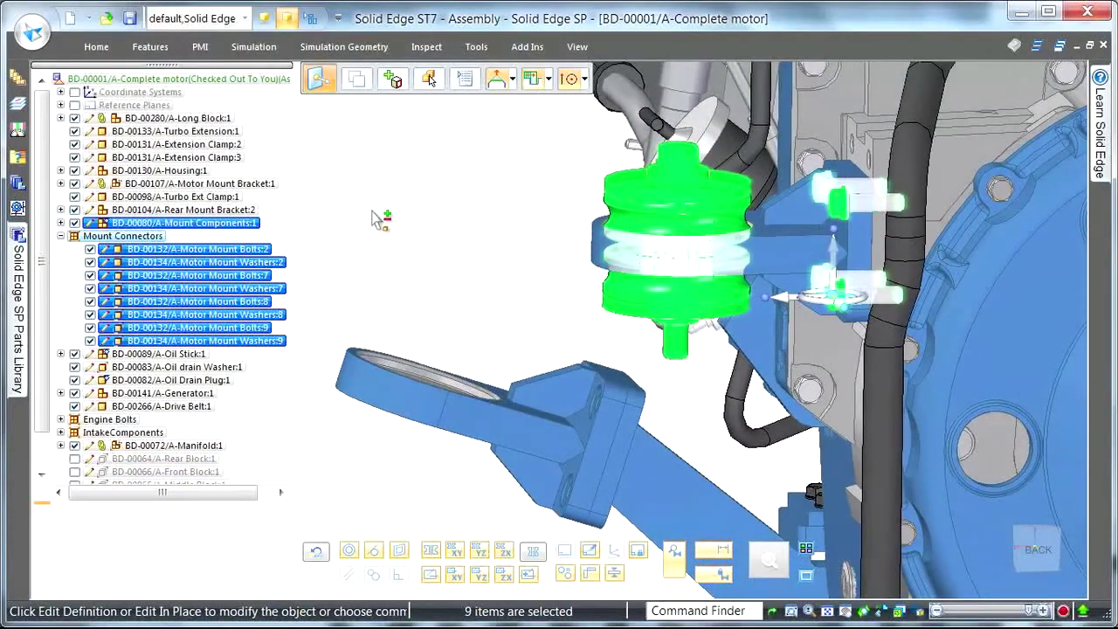
Duplicate the selected mount hardware, using its current rear mount bracket as the reference and the lower bracket on the same side as the target
click(96, 47)
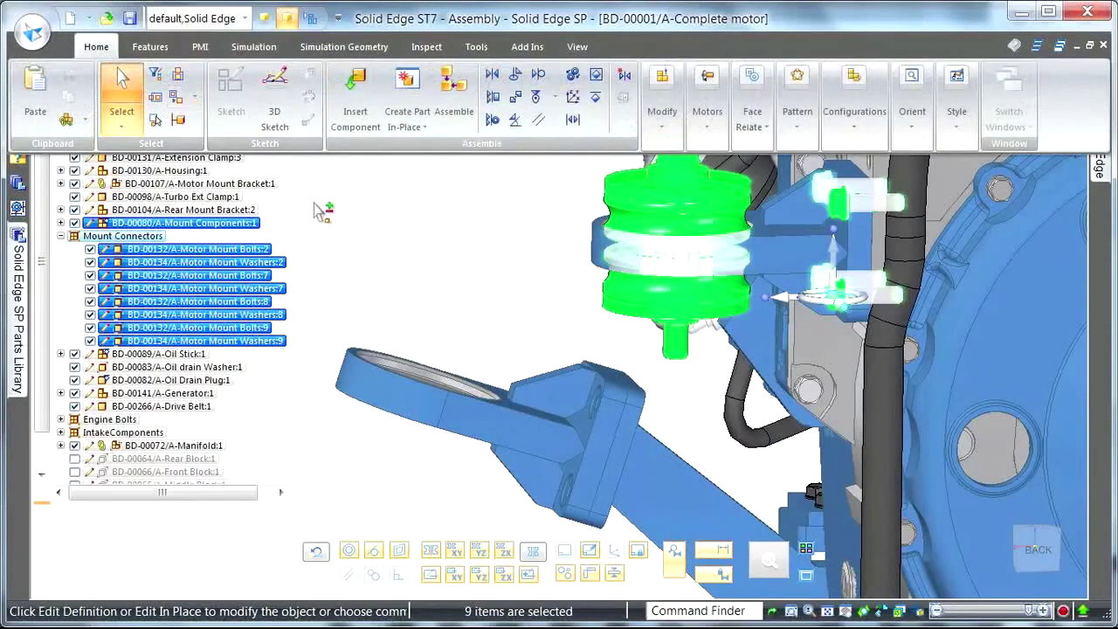
click(661, 131)
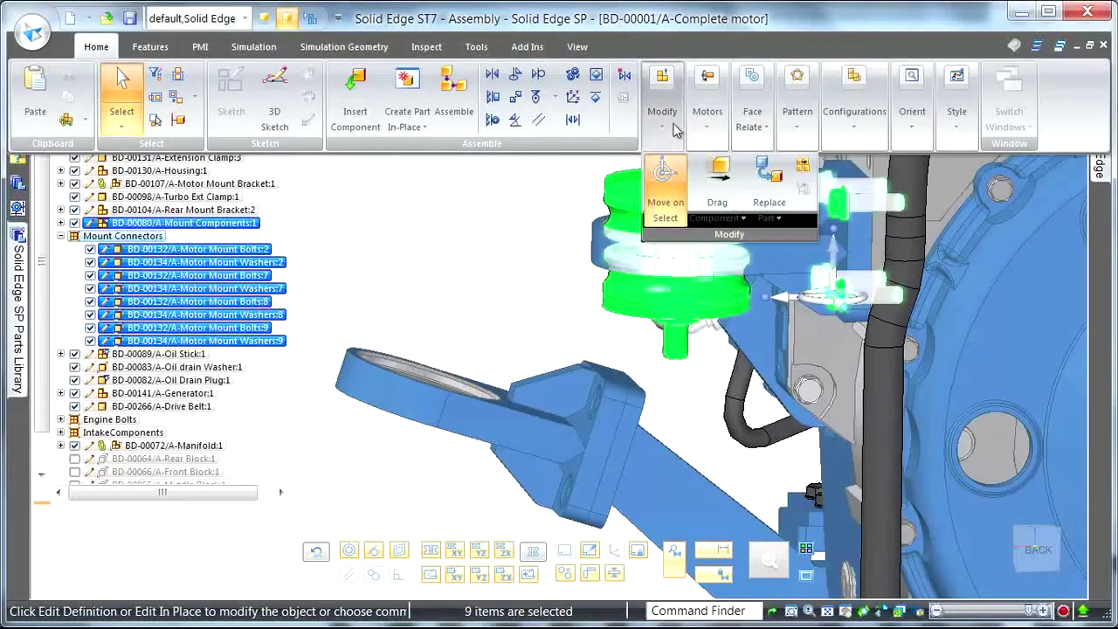
click(708, 128)
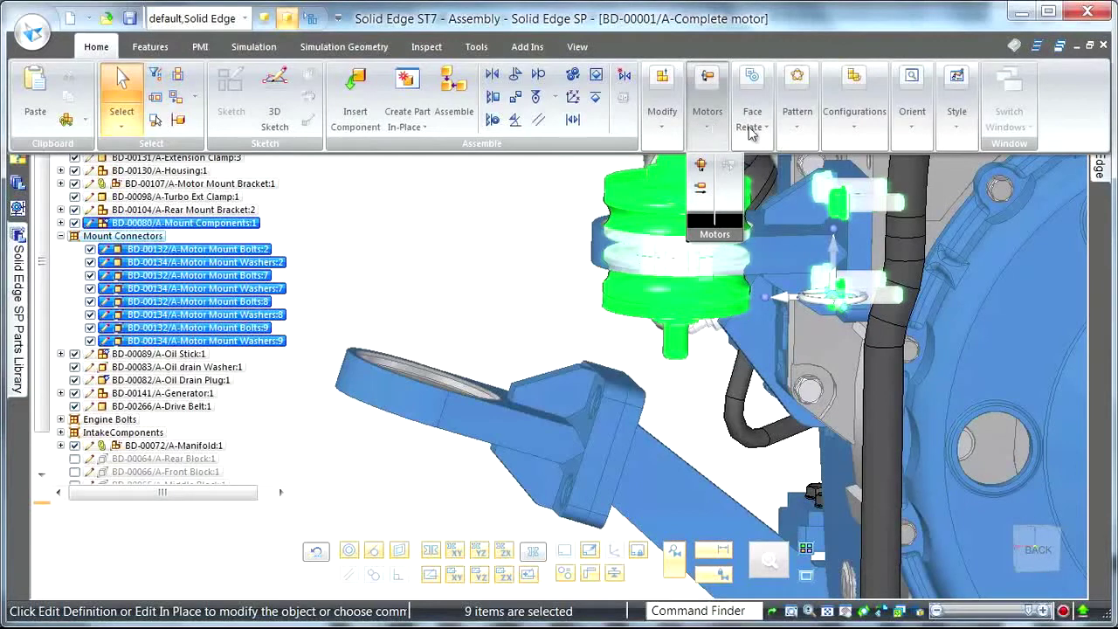
click(770, 131)
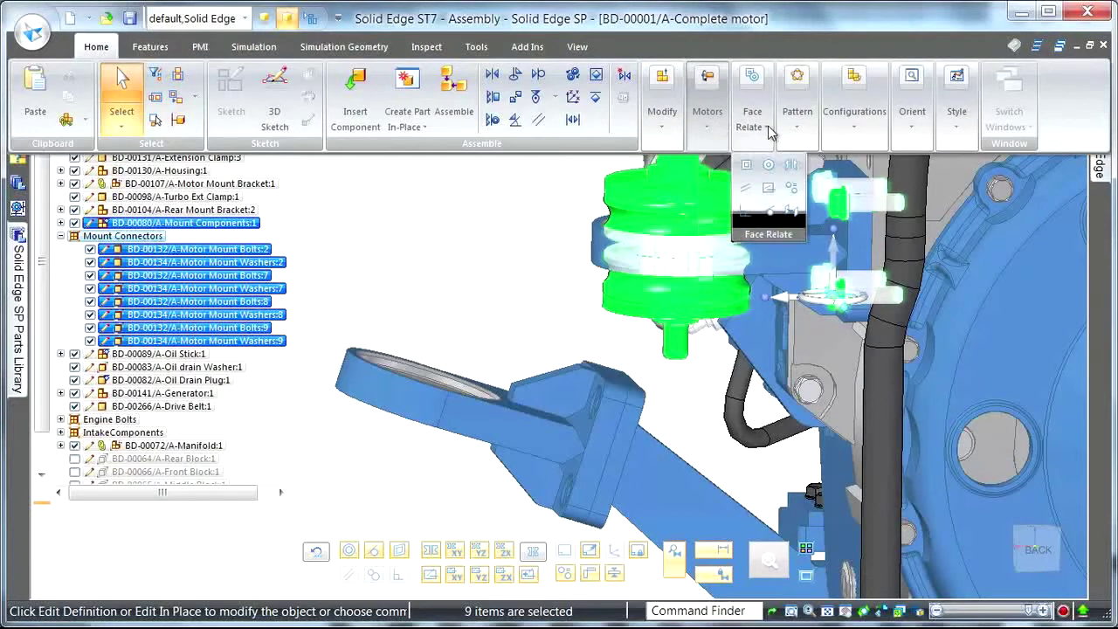
click(802, 131)
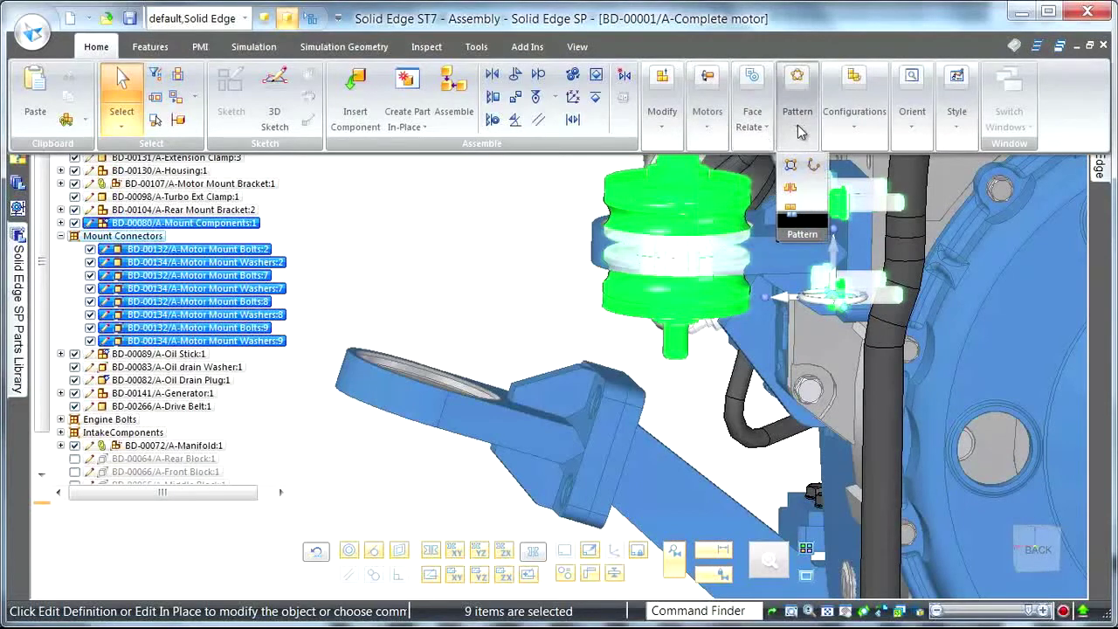
click(791, 214)
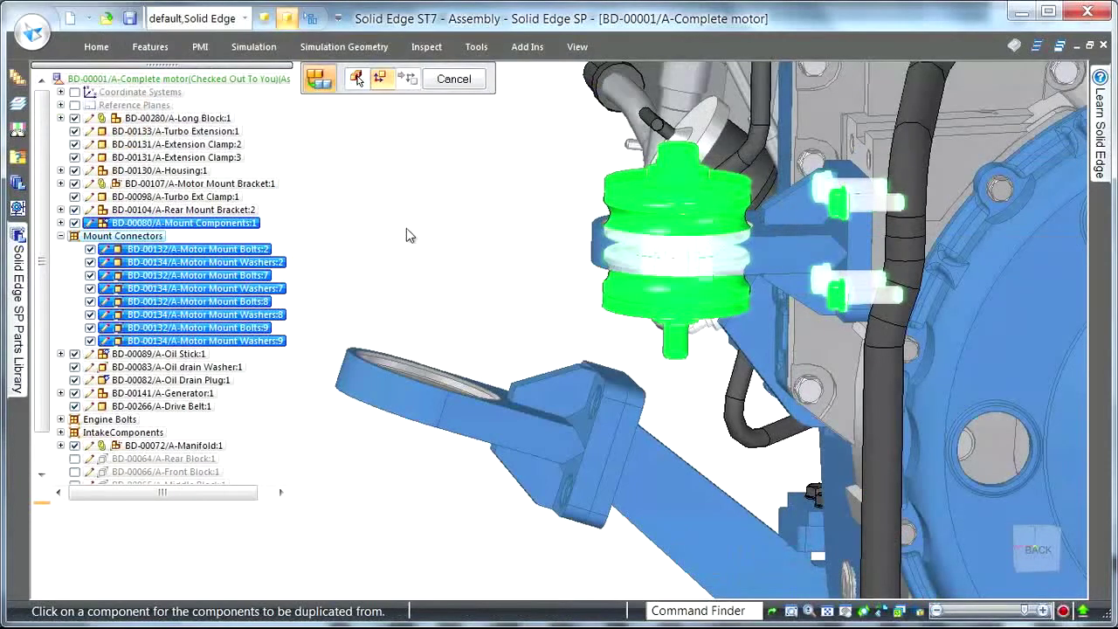
click(773, 256)
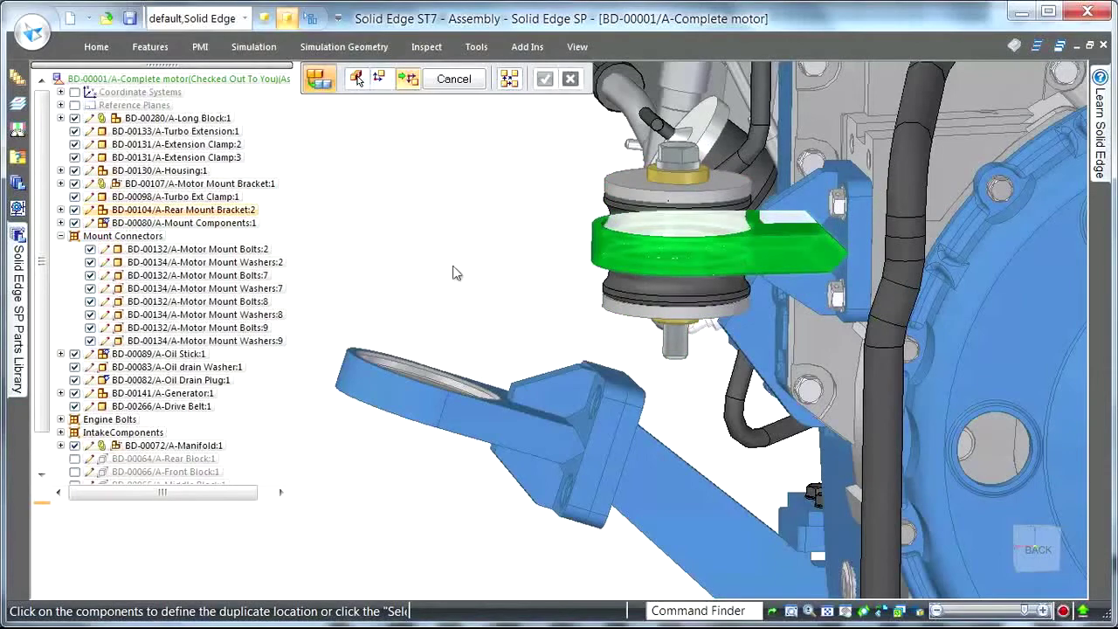
click(493, 417)
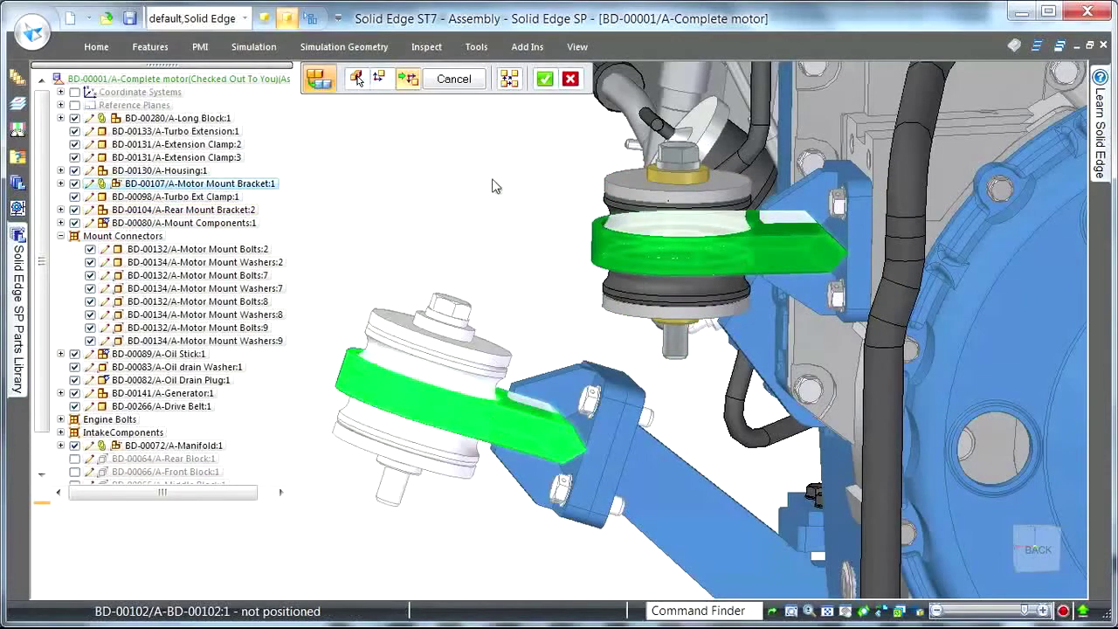
Extend the duplication to all matching rear mount brackets around the engine and finish the component pattern
scroll(492, 186, down, 5)
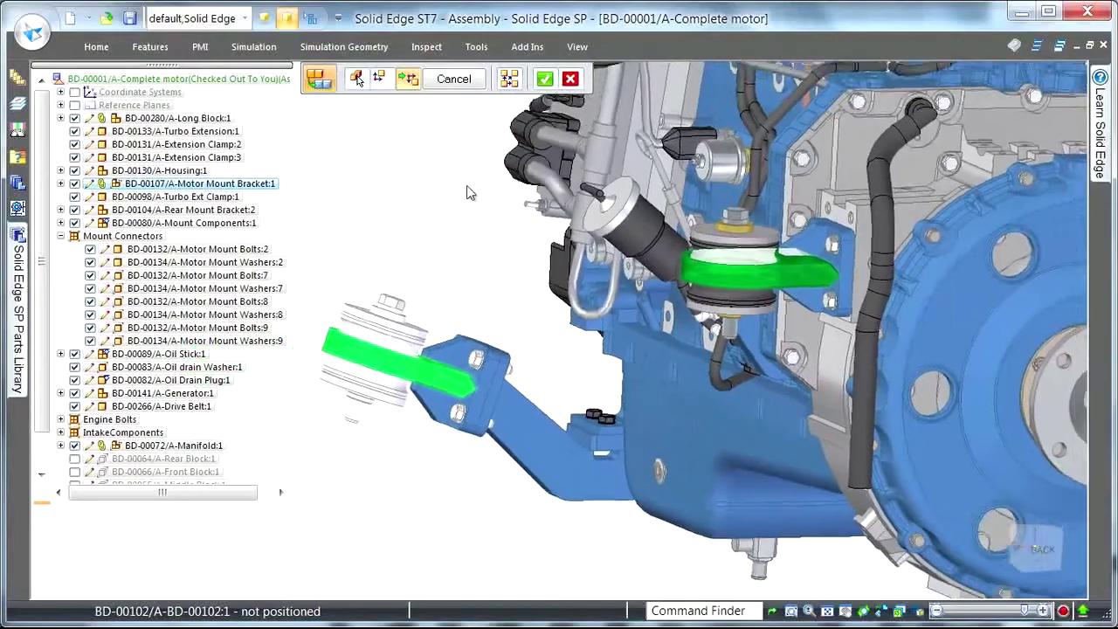
middle_drag(466, 186, 370, 132)
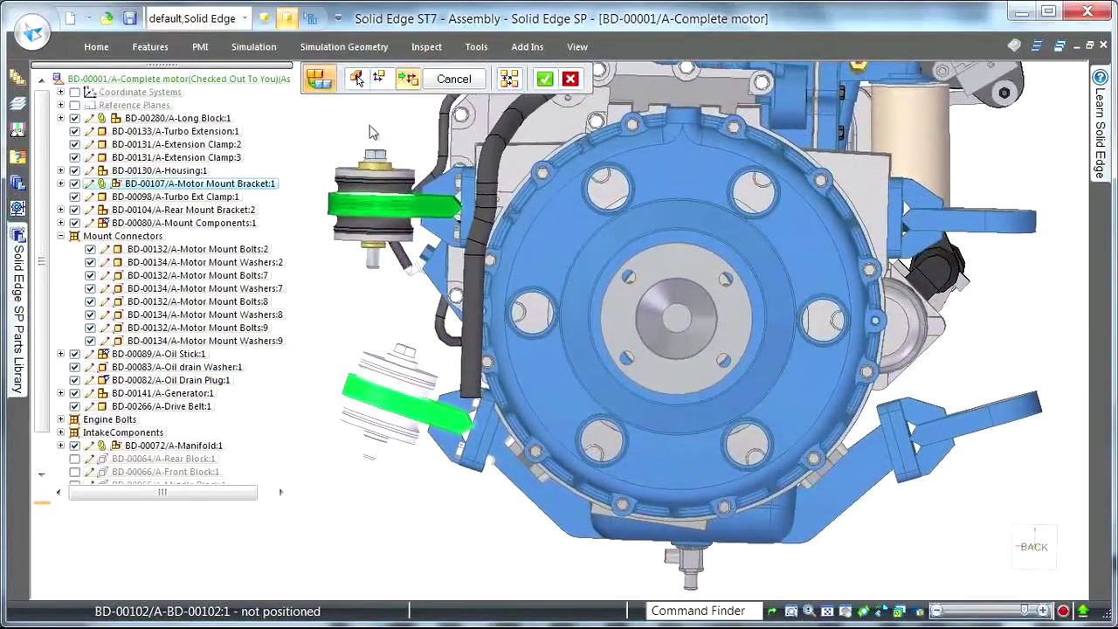
click(509, 79)
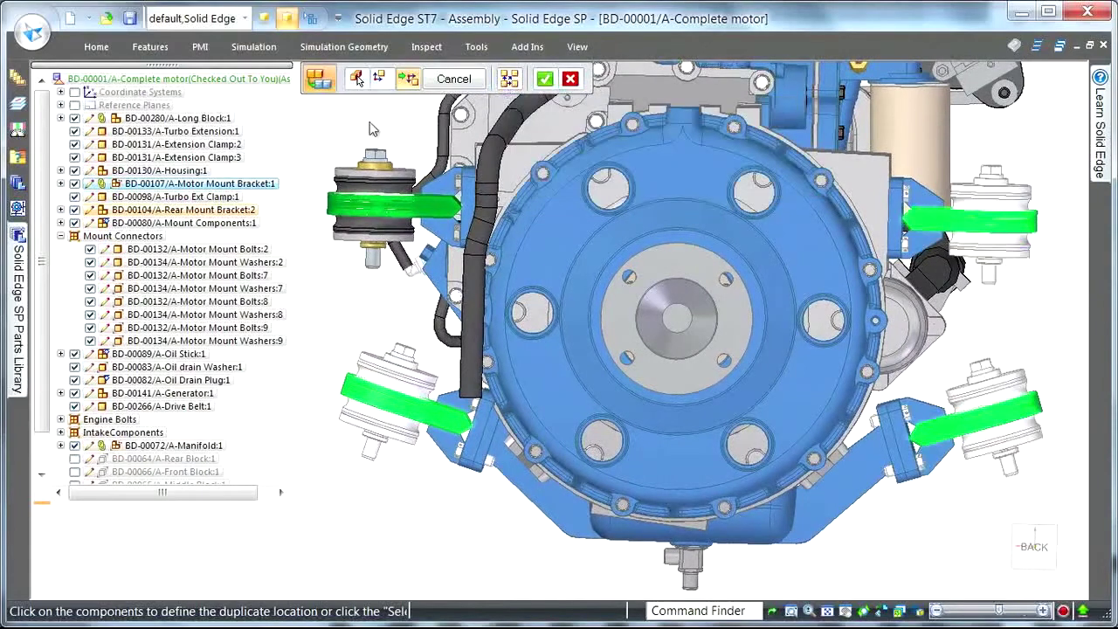
key(Return)
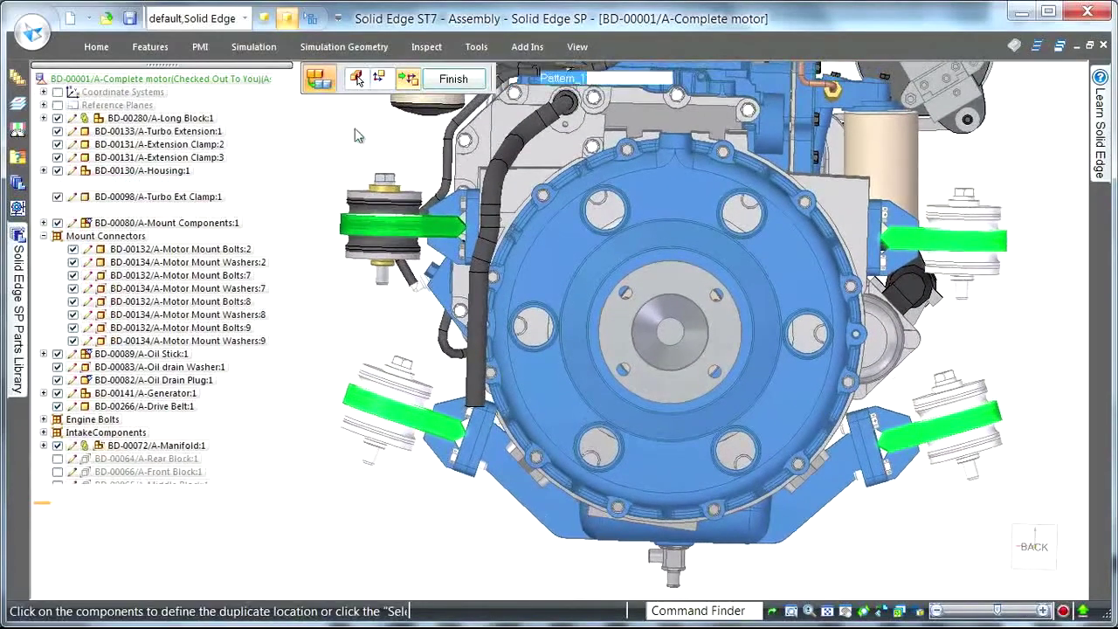
key(Return)
key(Escape)
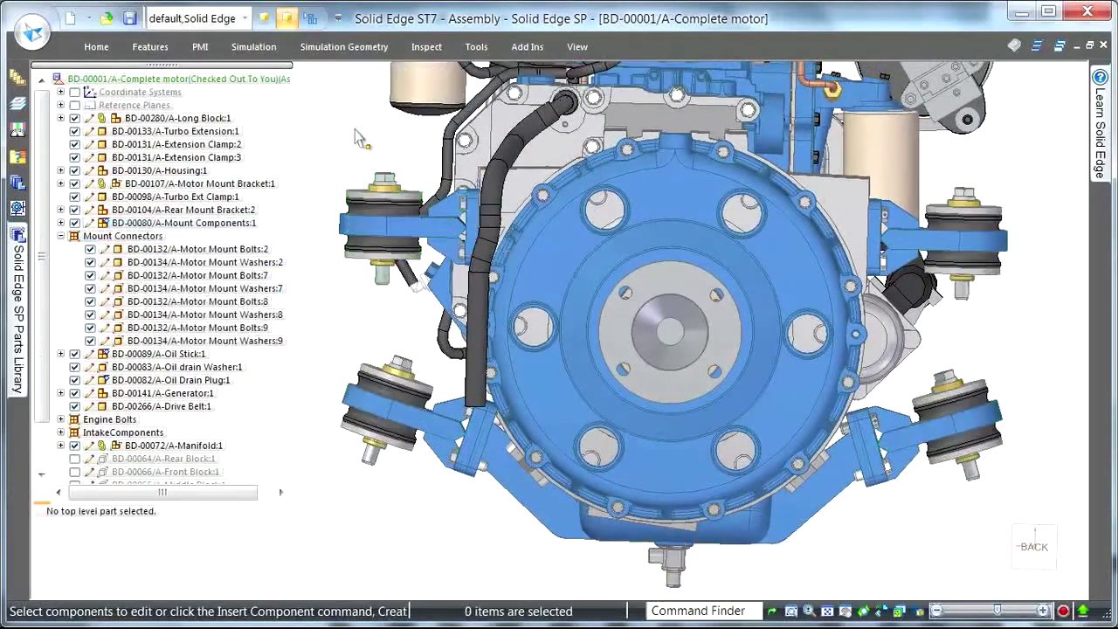
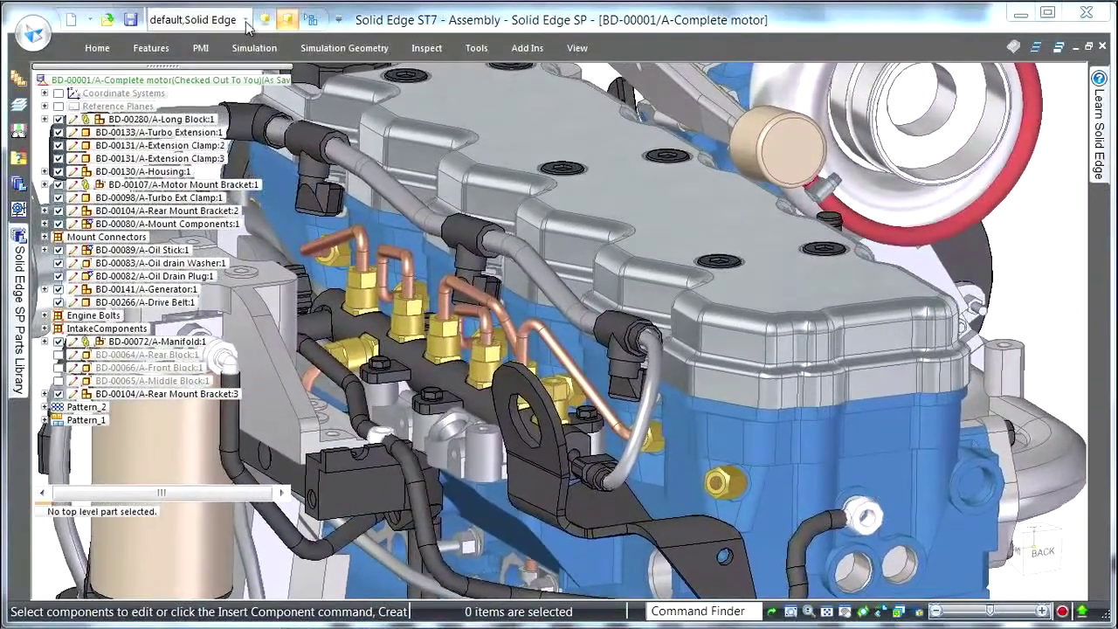
Apply the 2-Manifold display configuration and open the Manifold subassembly for editing in place
click(246, 22)
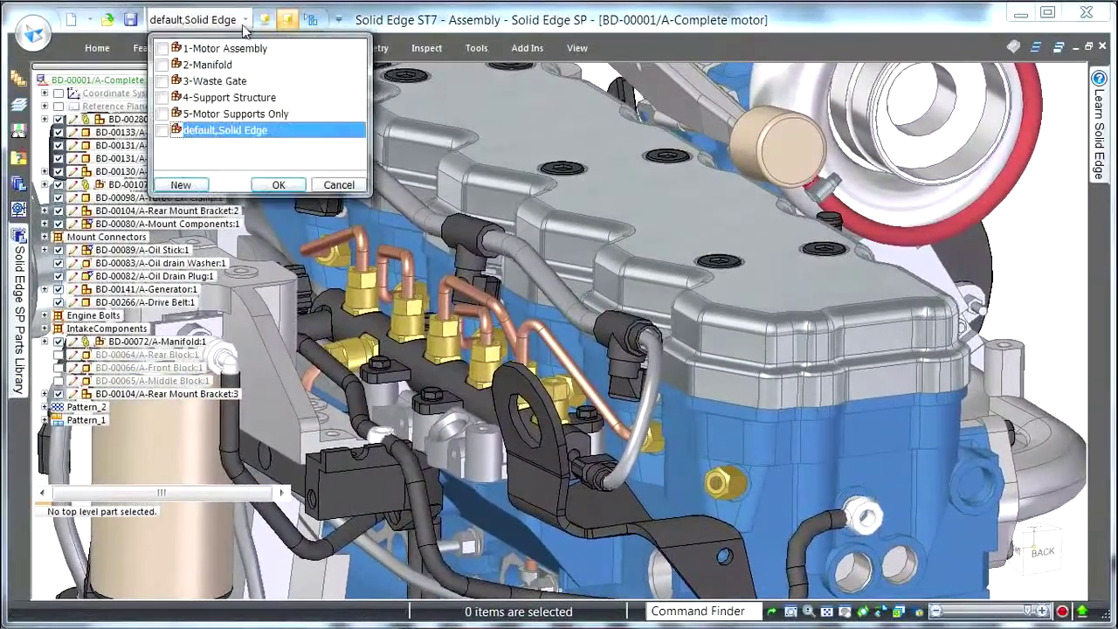
click(276, 186)
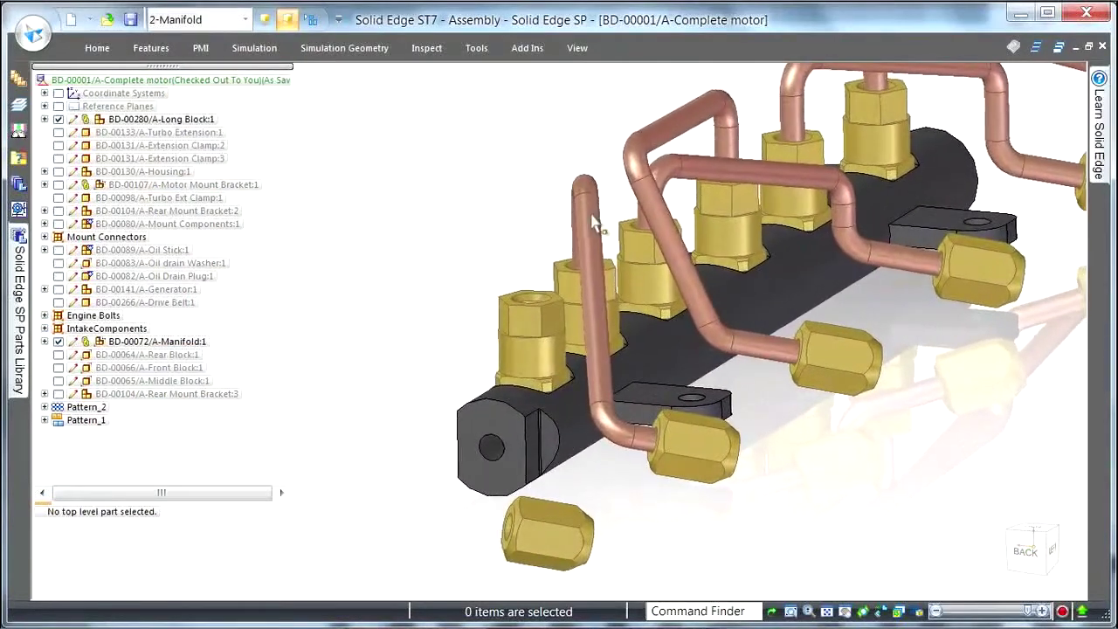
click(174, 343)
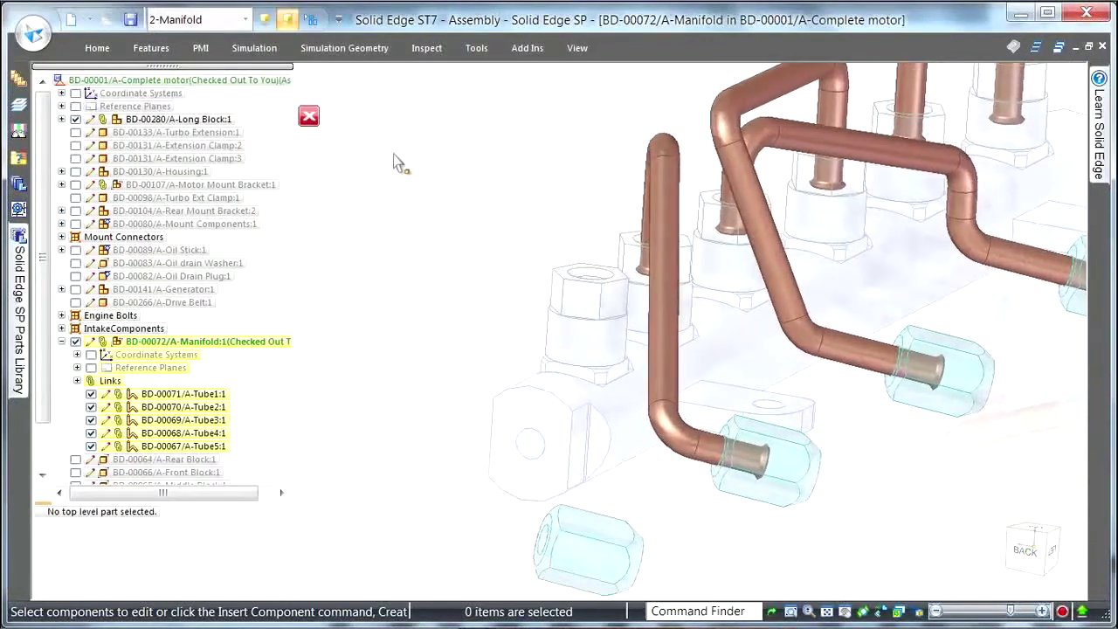
Switch the Manifold subassembly to the XpresRoute tube routing environment
click(476, 49)
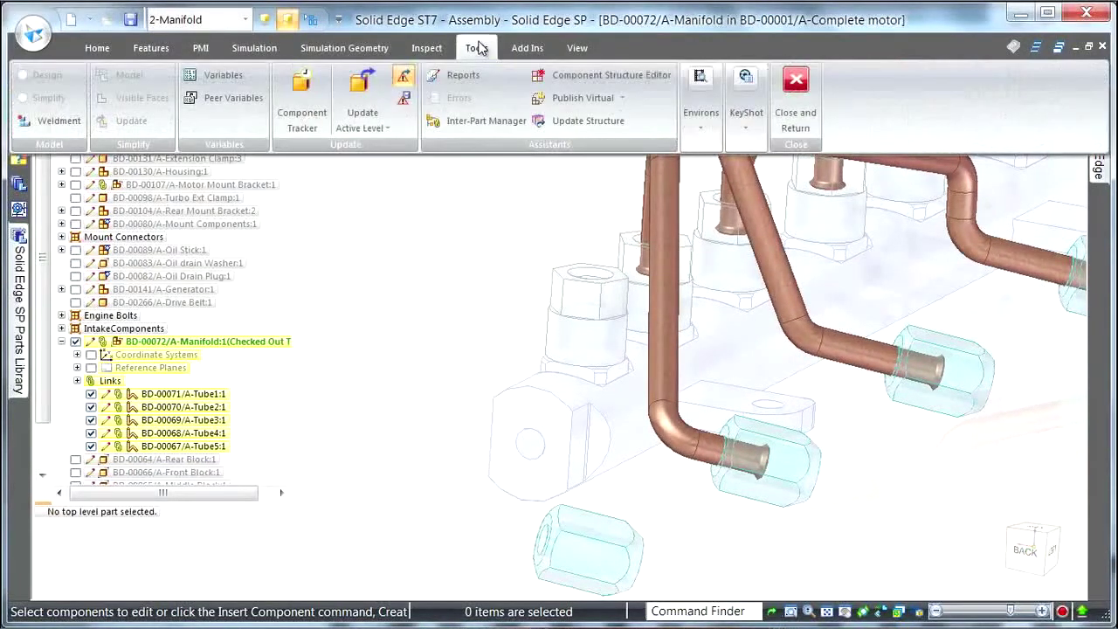
click(704, 126)
click(820, 166)
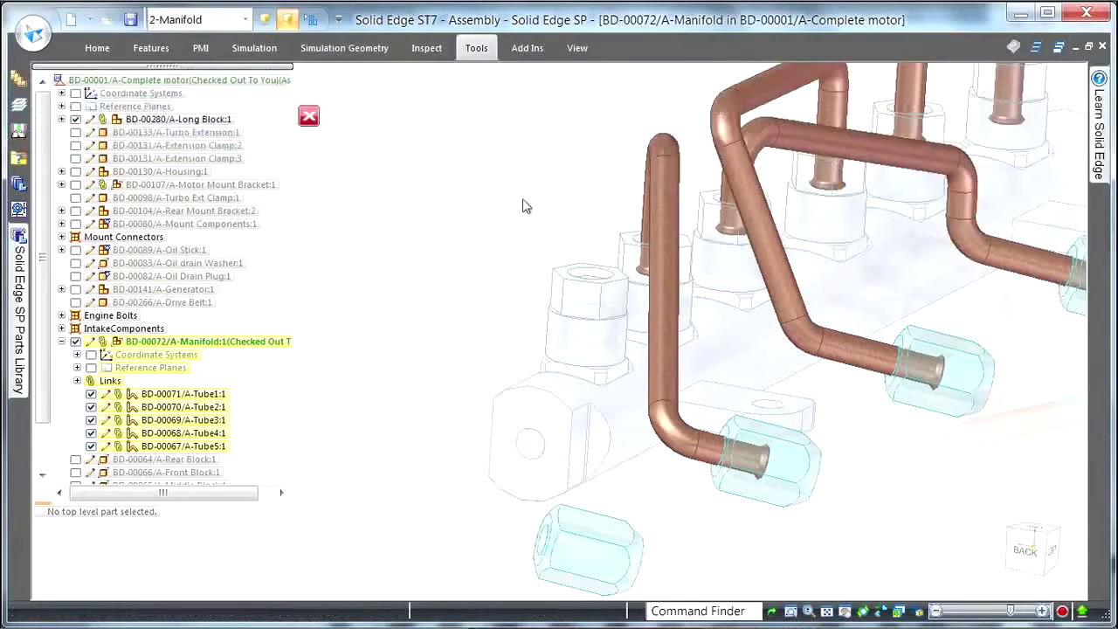
Draw 3D line segments straight out of the empty manifold fitting and the loose brass nut, and connect their free ends with a third segment
right_click(413, 184)
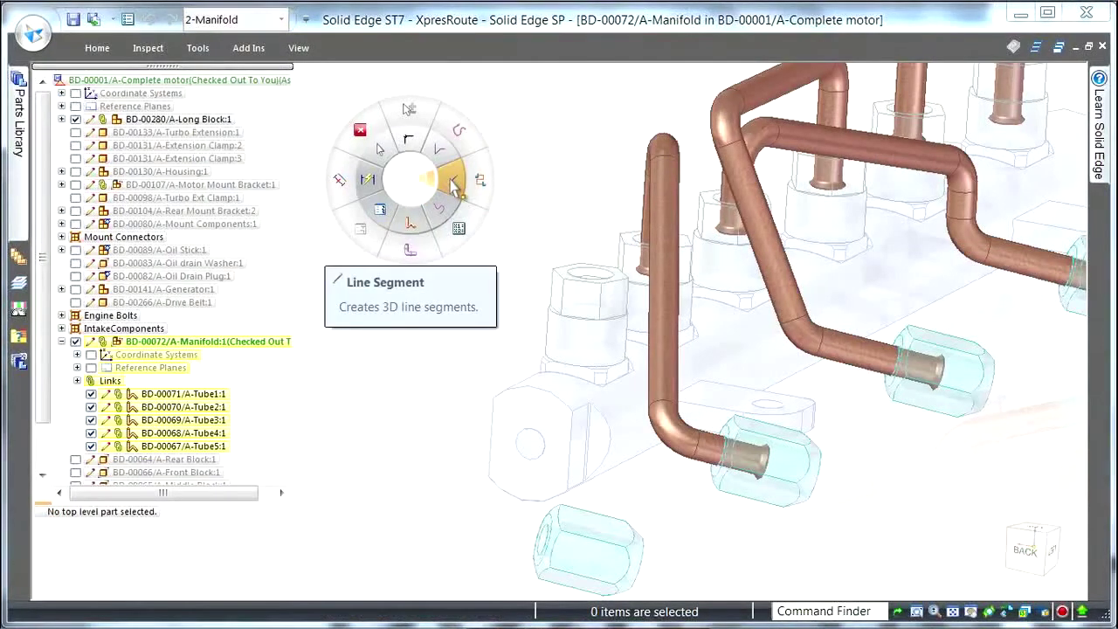
click(454, 185)
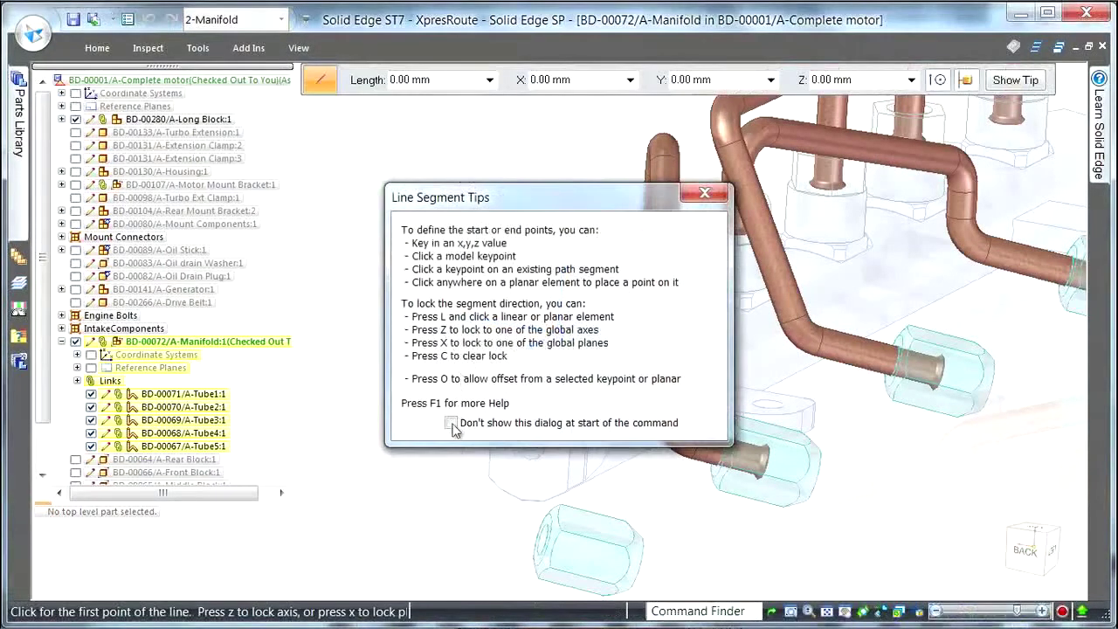
click(706, 194)
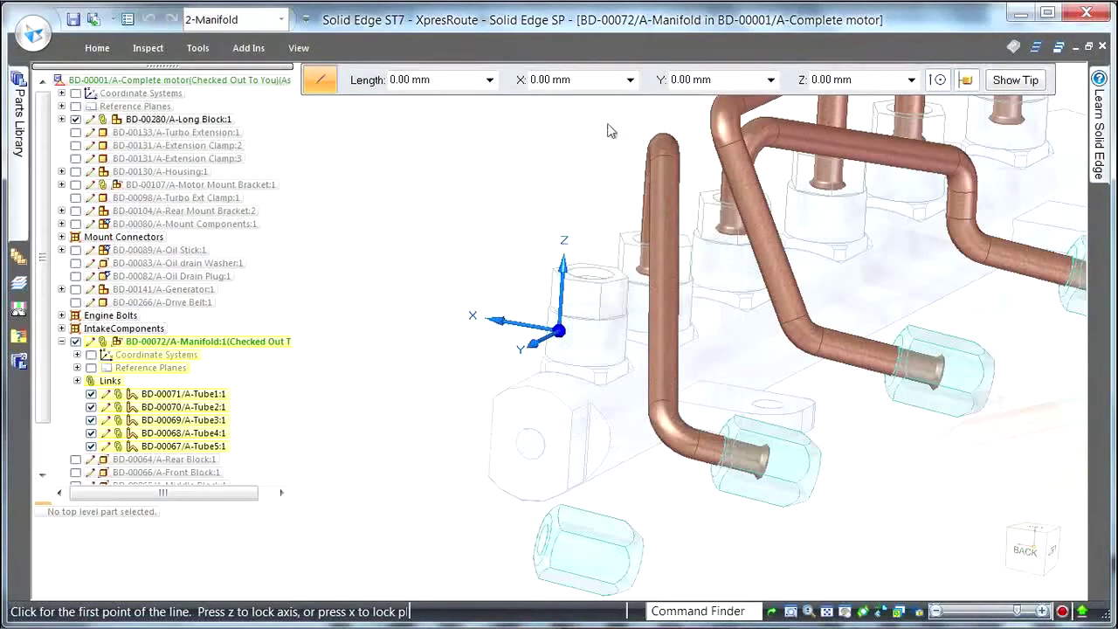
click(591, 314)
click(573, 192)
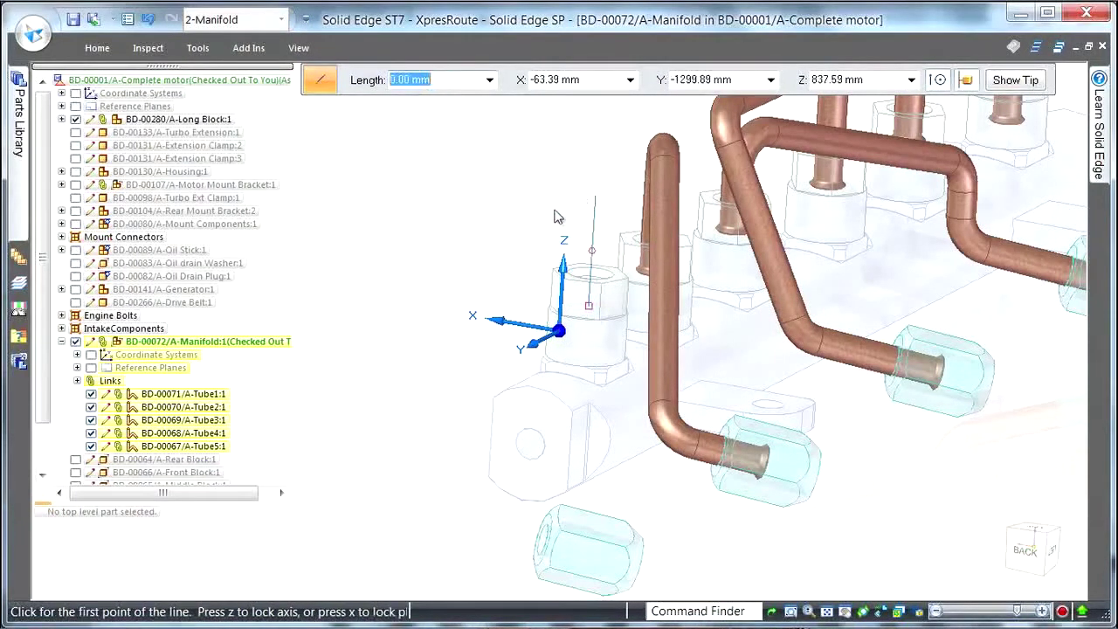
click(588, 548)
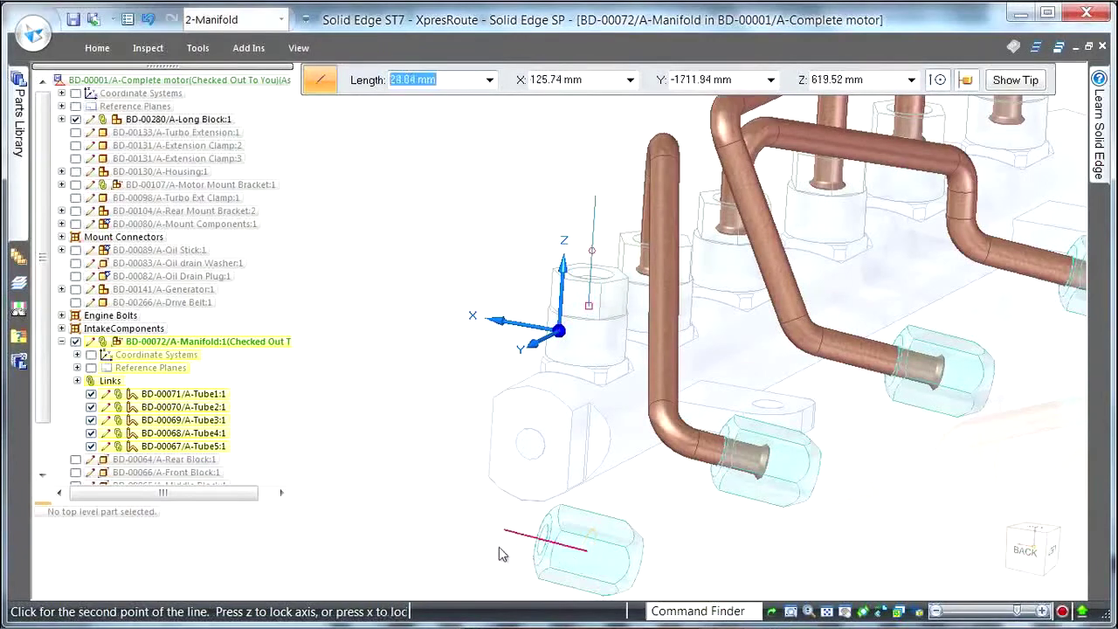
click(595, 196)
right_click(519, 150)
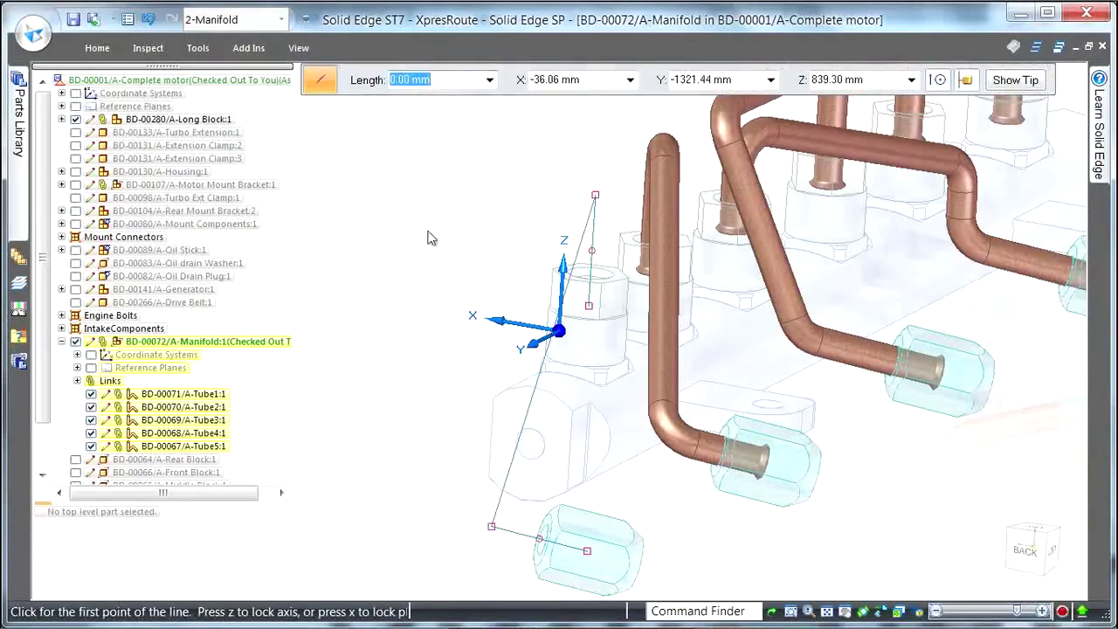
Start a tube with the saved Manifold-8mm Copper settings and use the connected line chain between the fitting and nut as its path
right_click(398, 214)
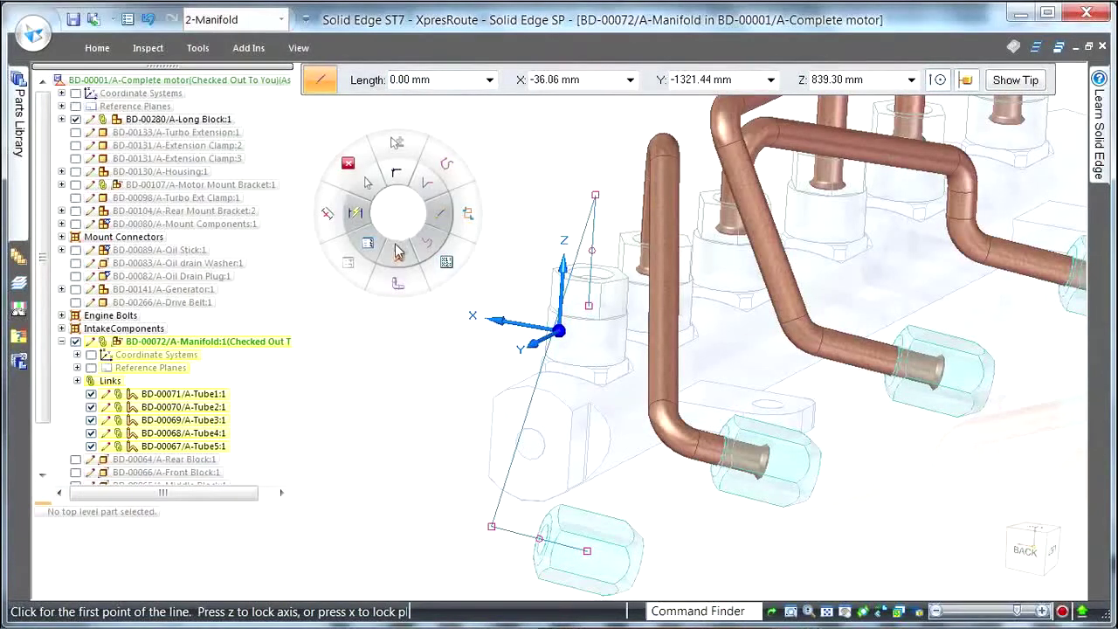
click(398, 250)
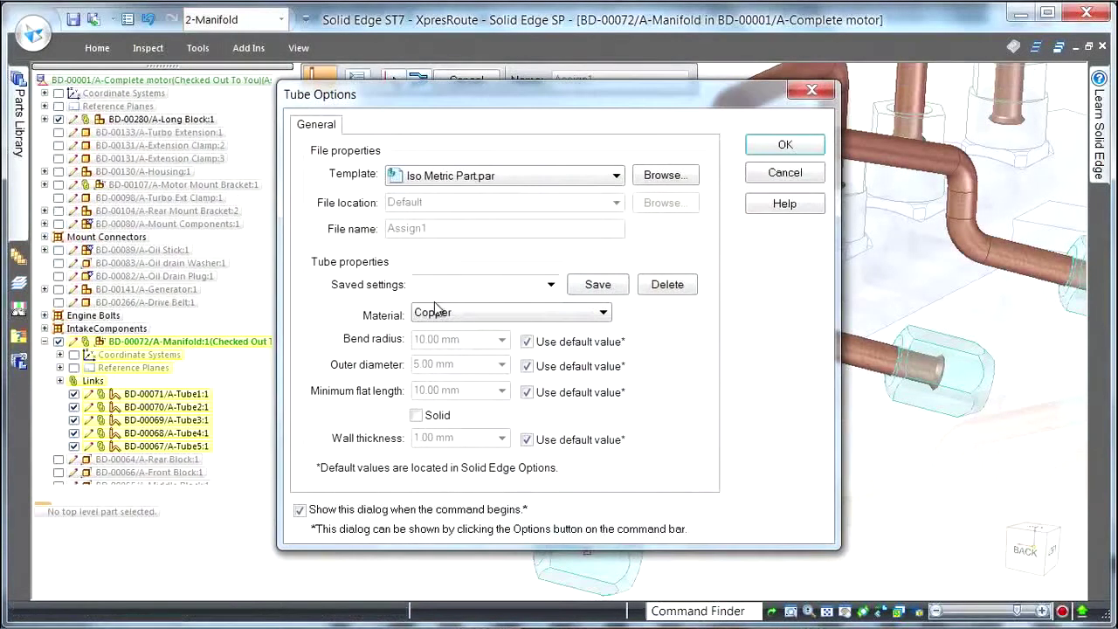
click(551, 284)
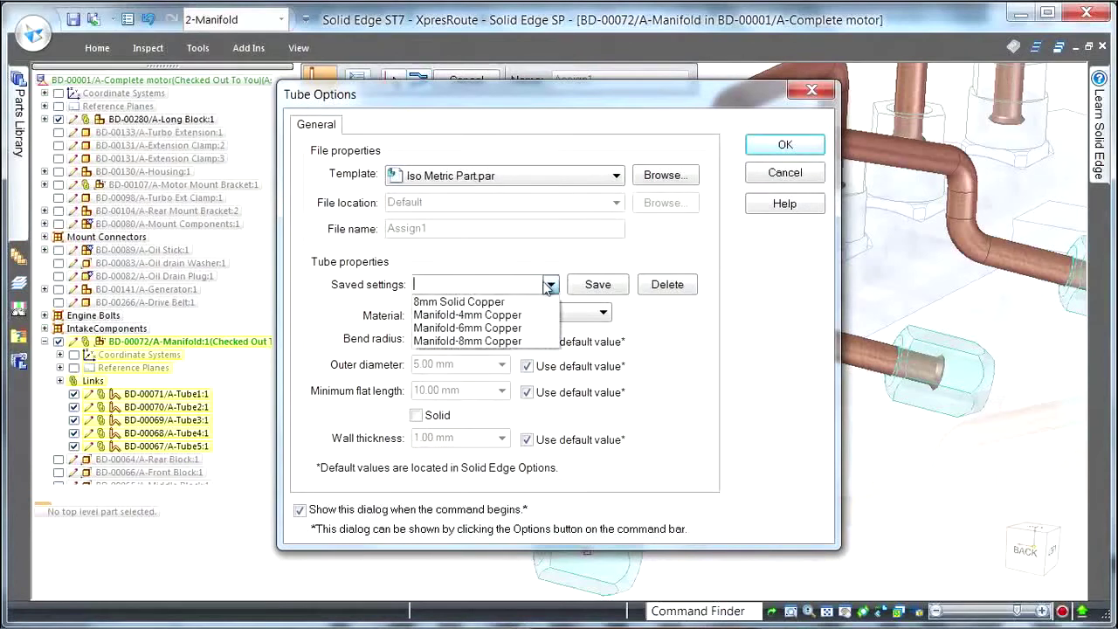
click(479, 342)
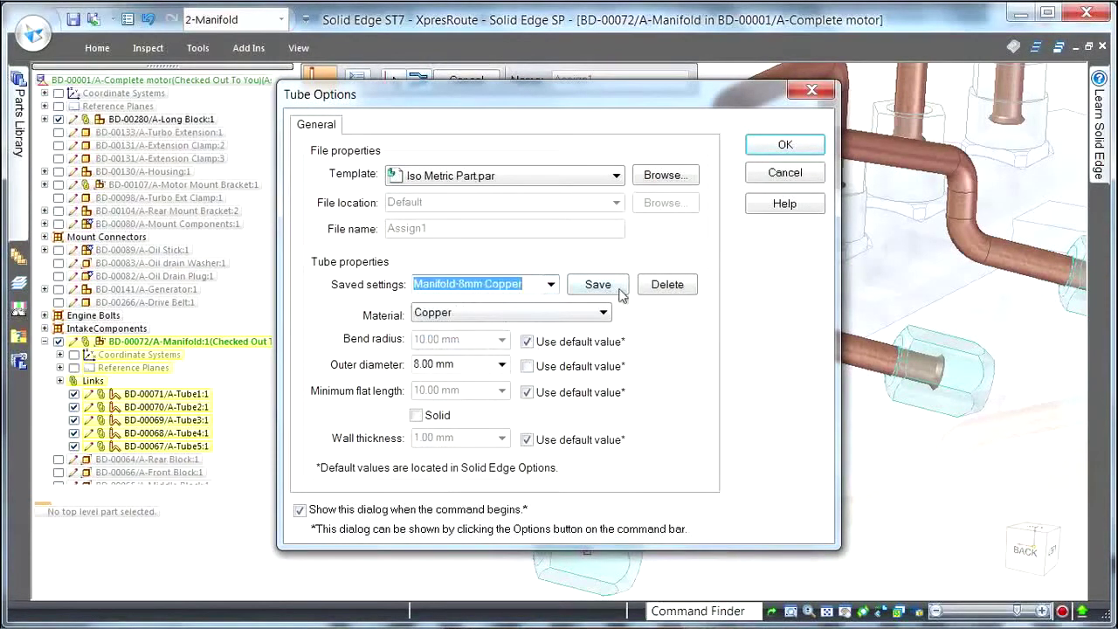
click(792, 148)
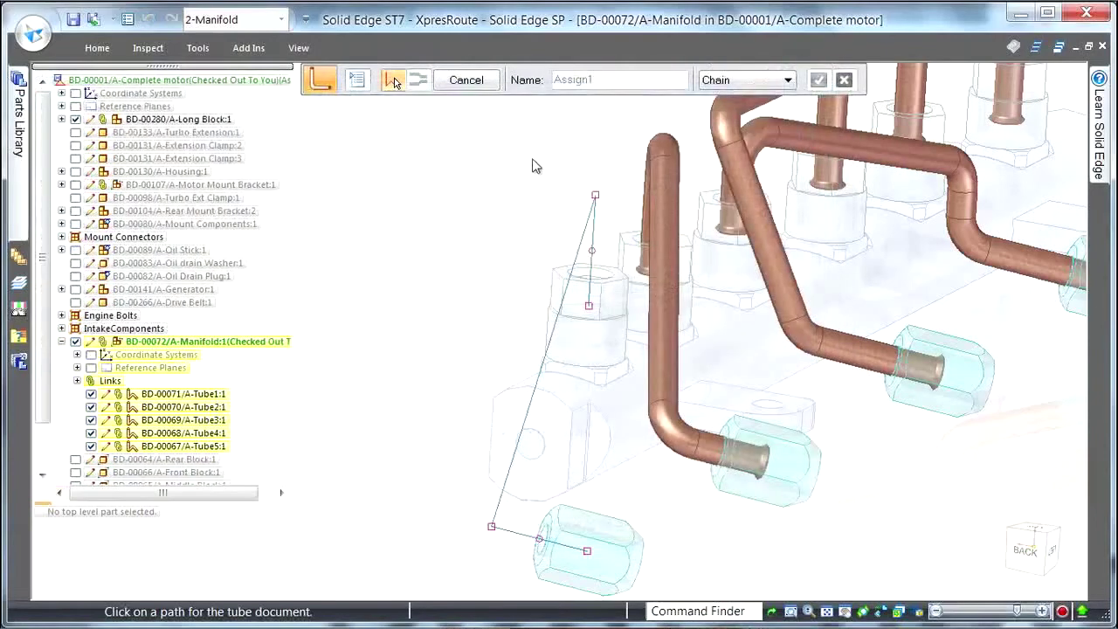
click(584, 241)
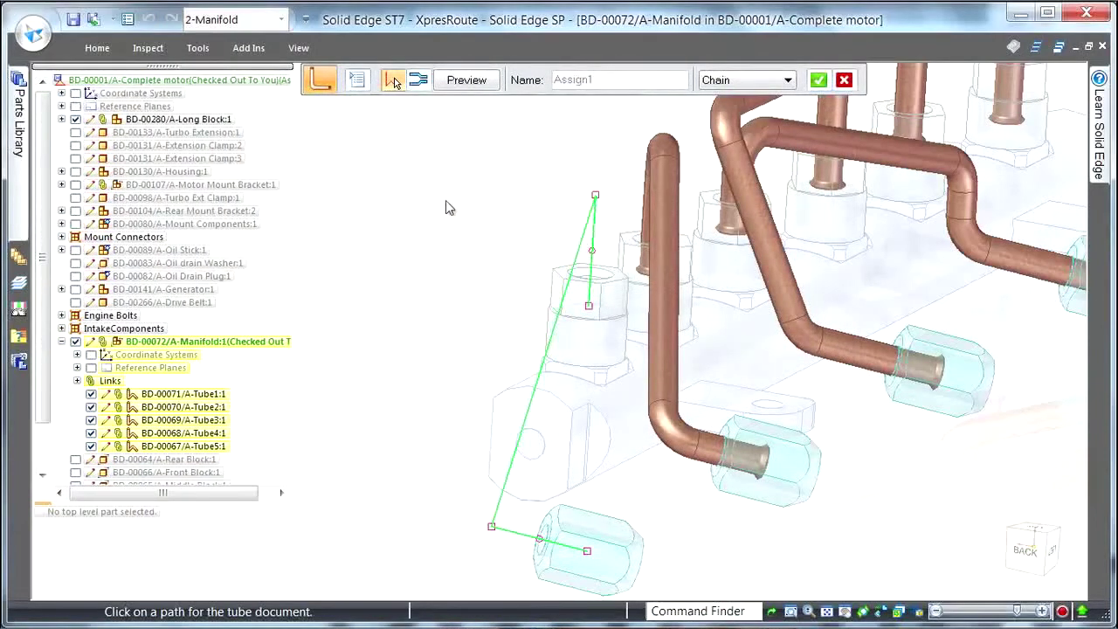
click(817, 79)
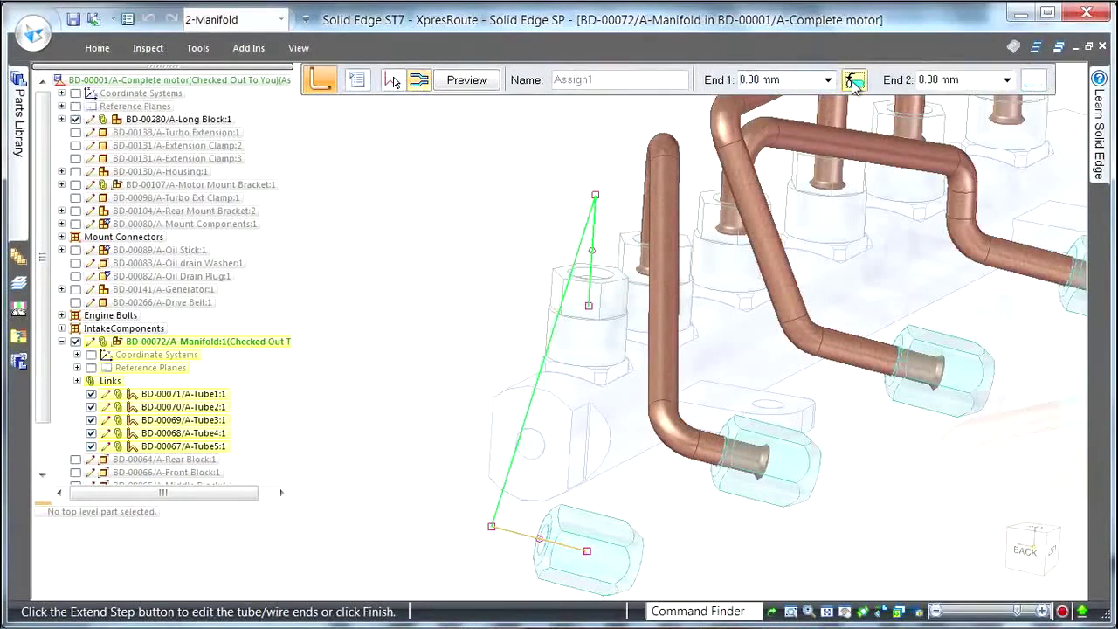
Apply the saved Flanged for Manifold end treatment to both ends of the new tube
click(853, 81)
click(604, 226)
click(568, 255)
click(441, 428)
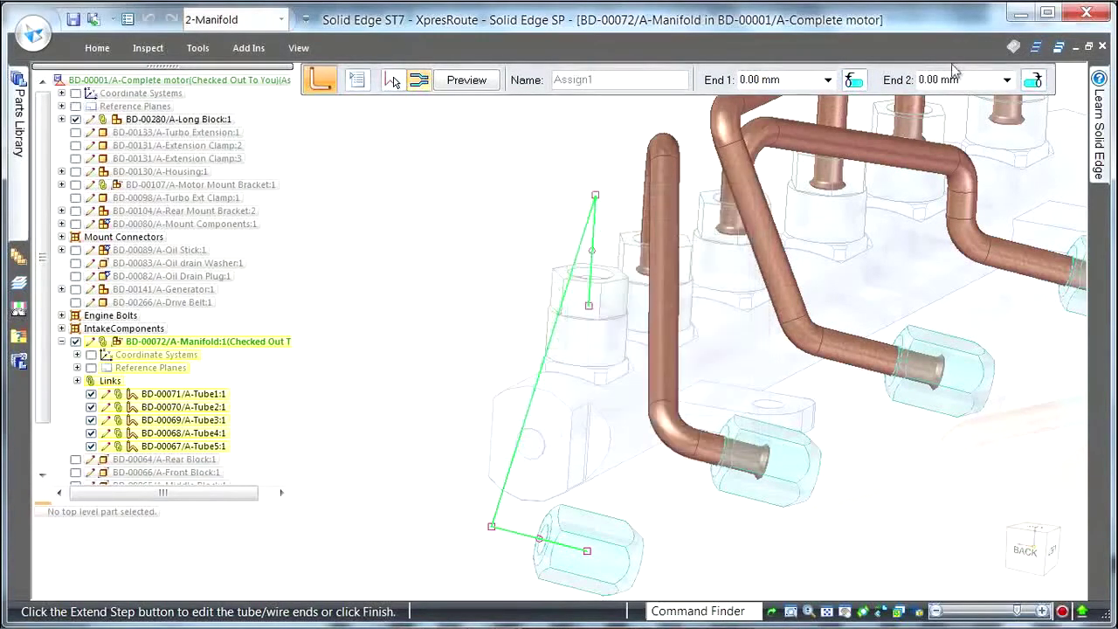
click(1034, 80)
click(604, 225)
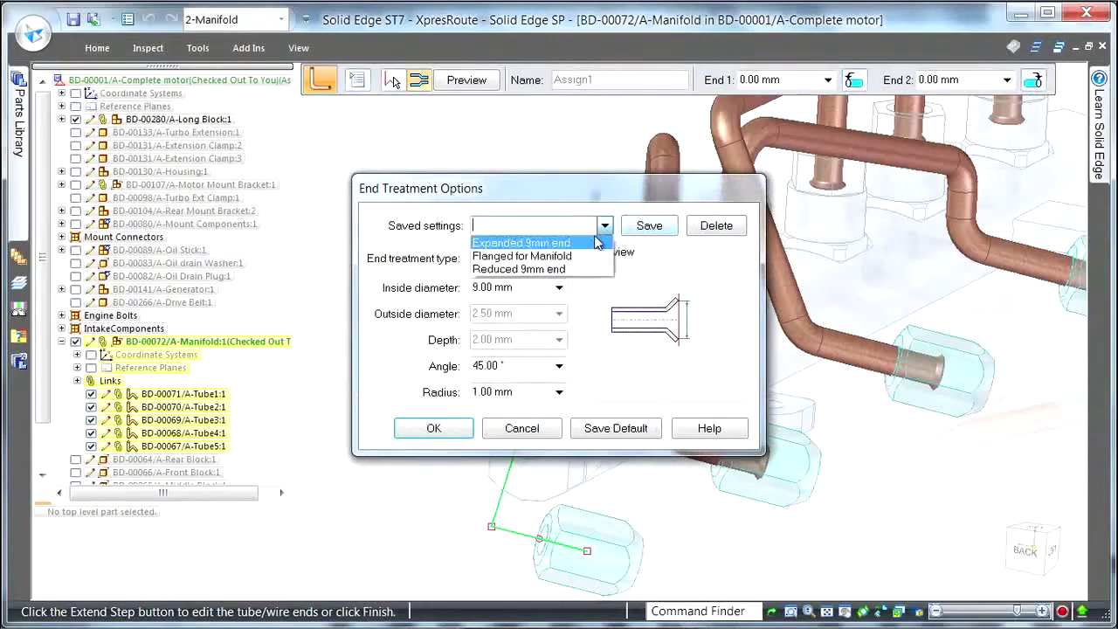
click(566, 256)
click(436, 426)
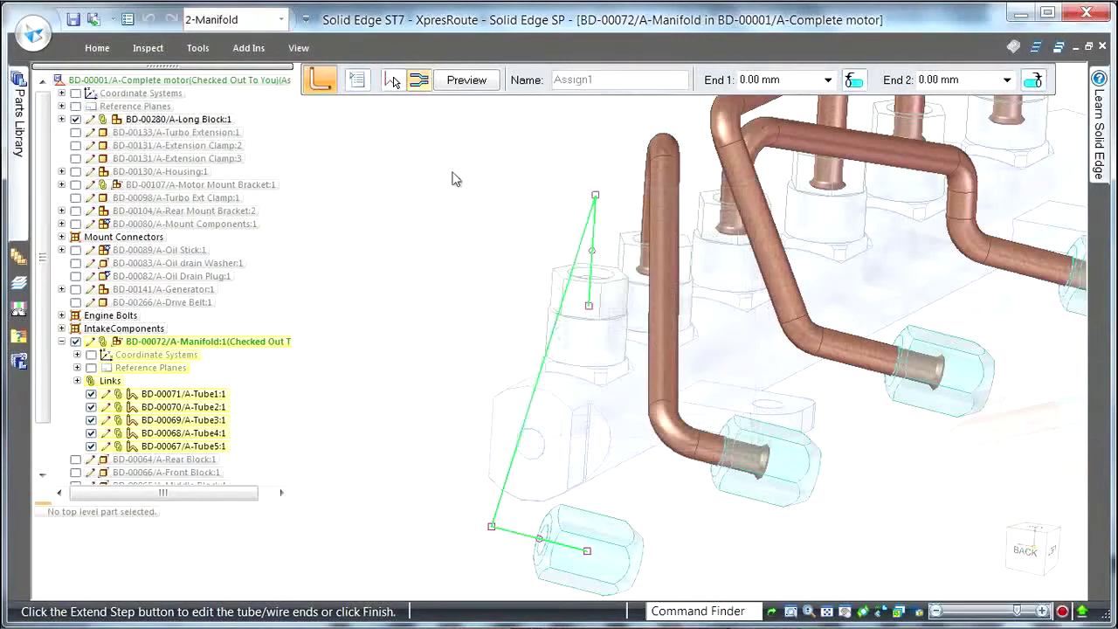
Create the tube's part document with an automatically assigned number and revision, and finish the tube
right_click(432, 165)
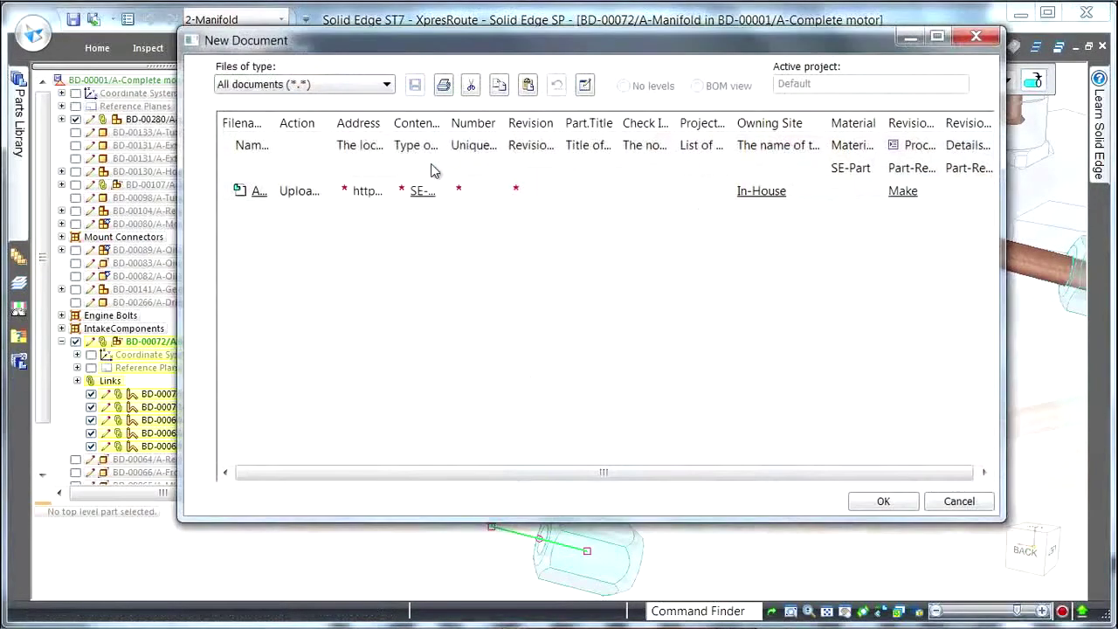
click(585, 84)
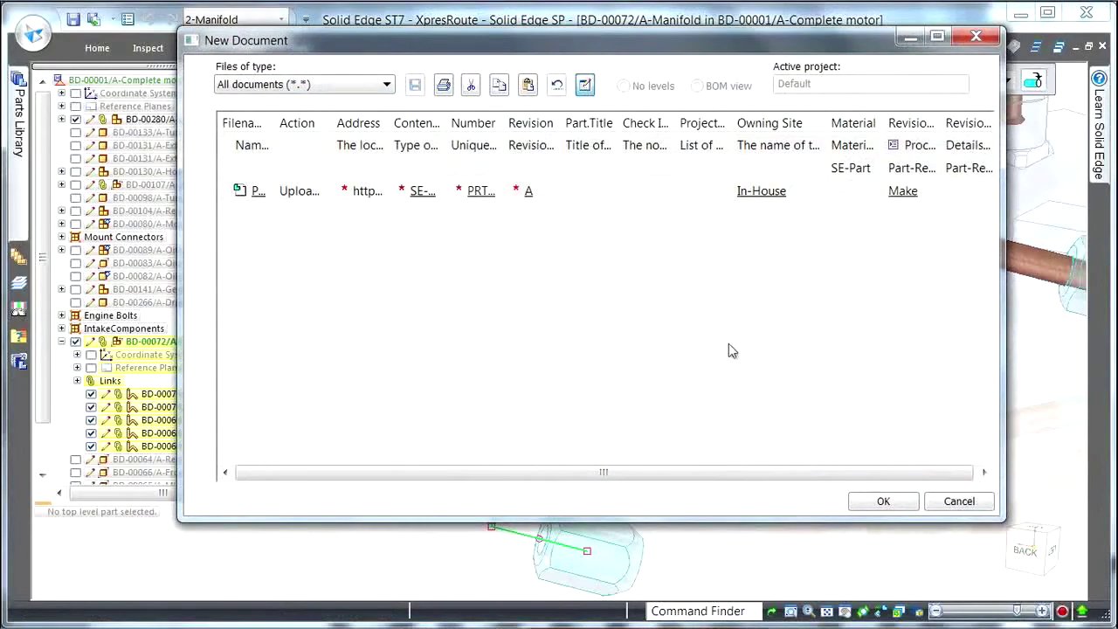
click(881, 501)
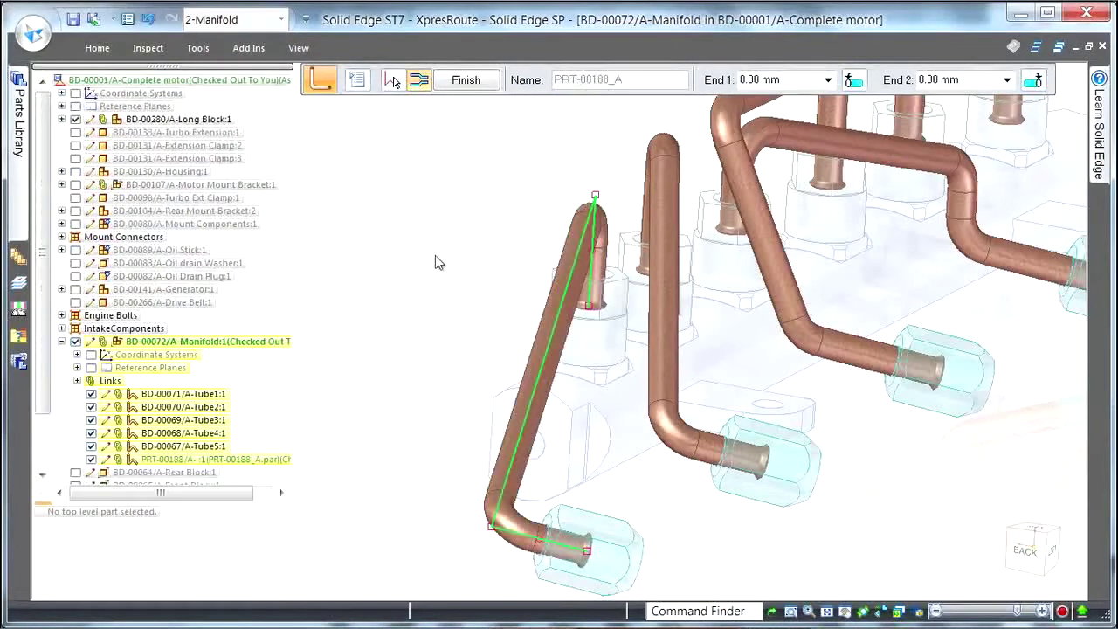
click(465, 80)
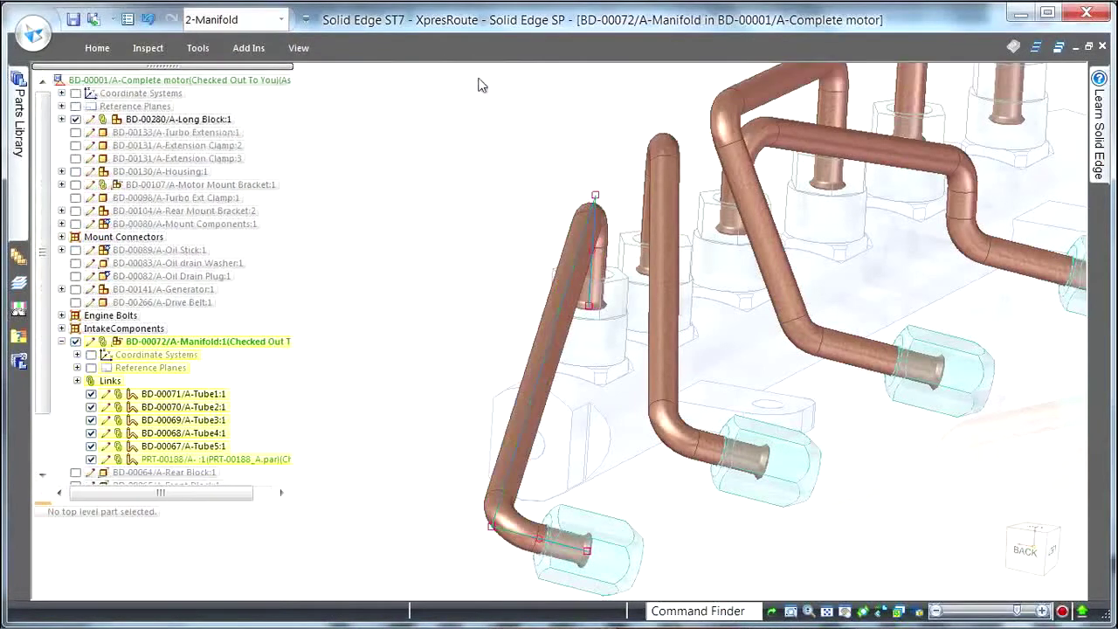
Leave the tube routing environment and the in-place edit of the Manifold to return to the complete motor assembly
right_click(457, 192)
click(421, 236)
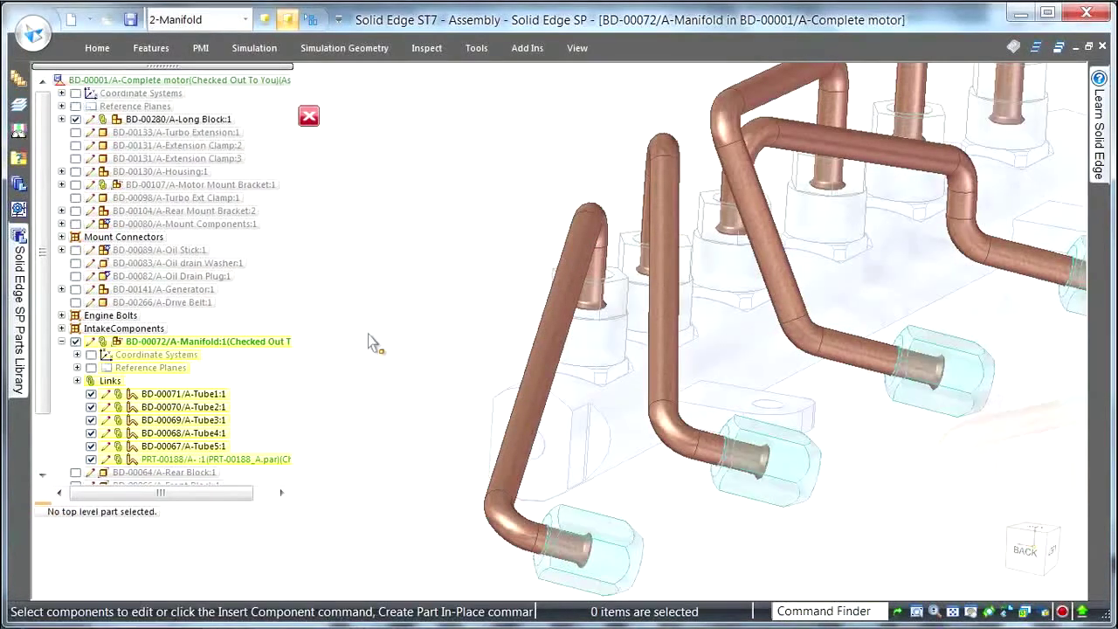
click(310, 120)
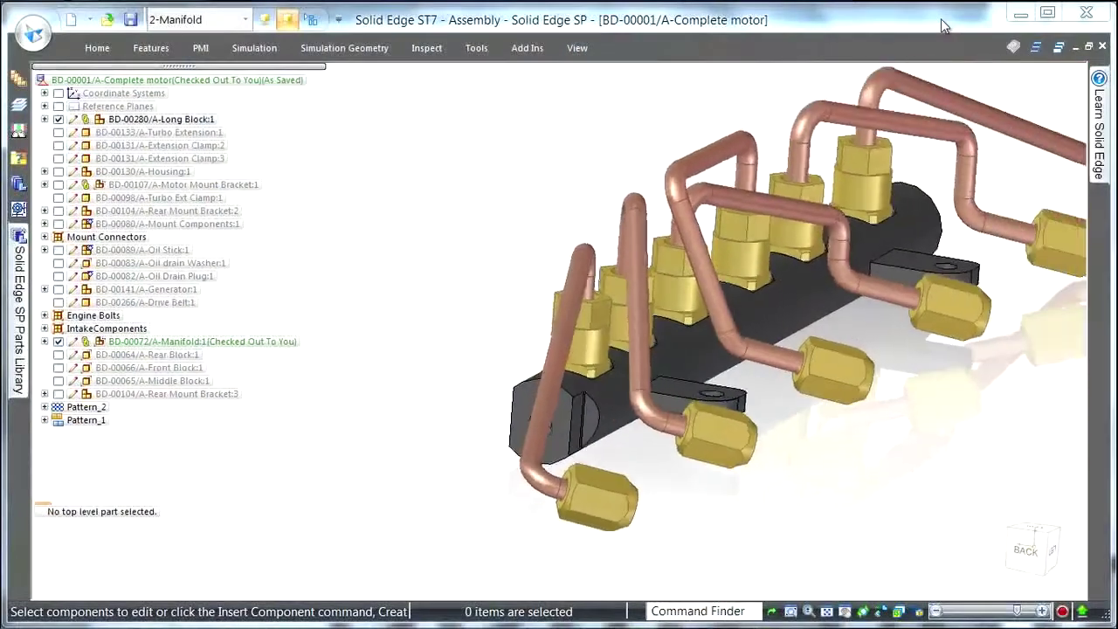
Apply the 3-Waste Gate display configuration and open the Turbo Assembly subassembly in its own window
click(245, 21)
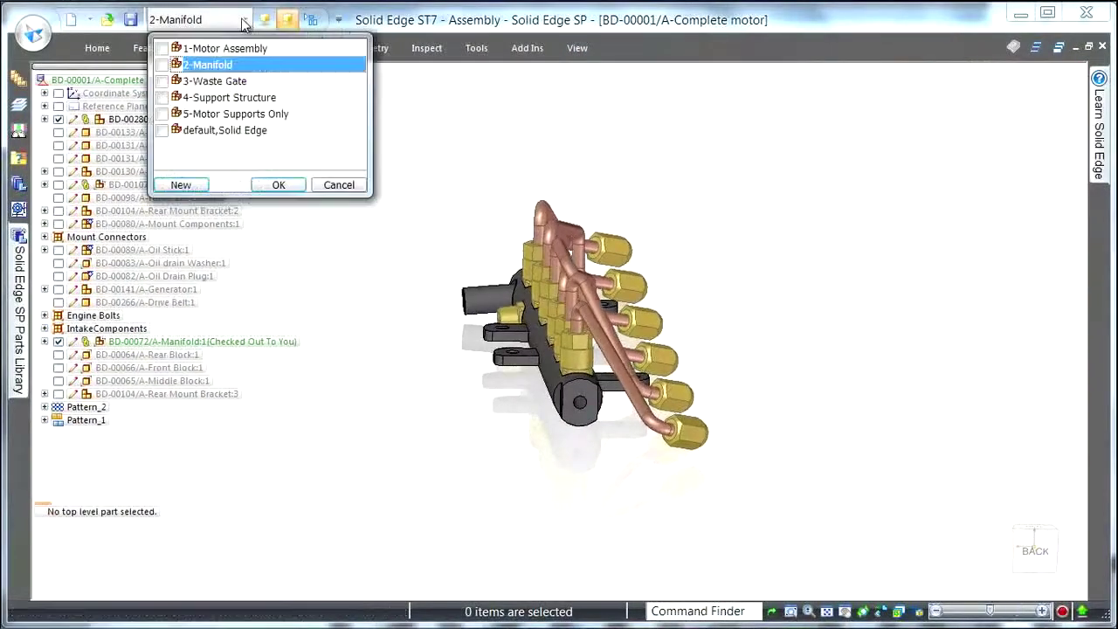
click(228, 81)
click(277, 184)
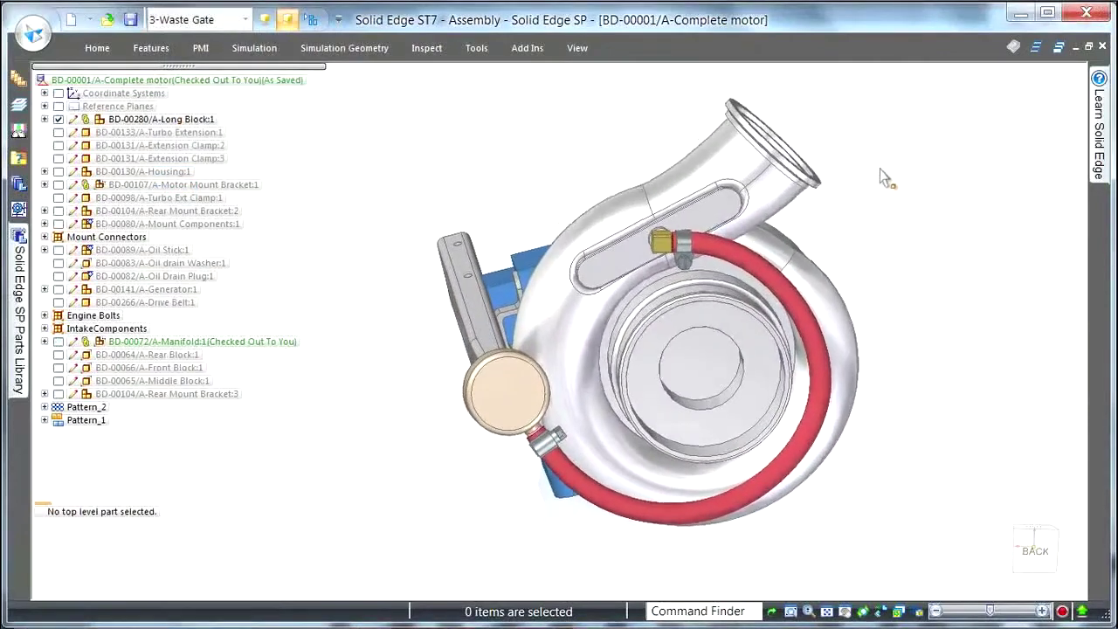
click(777, 184)
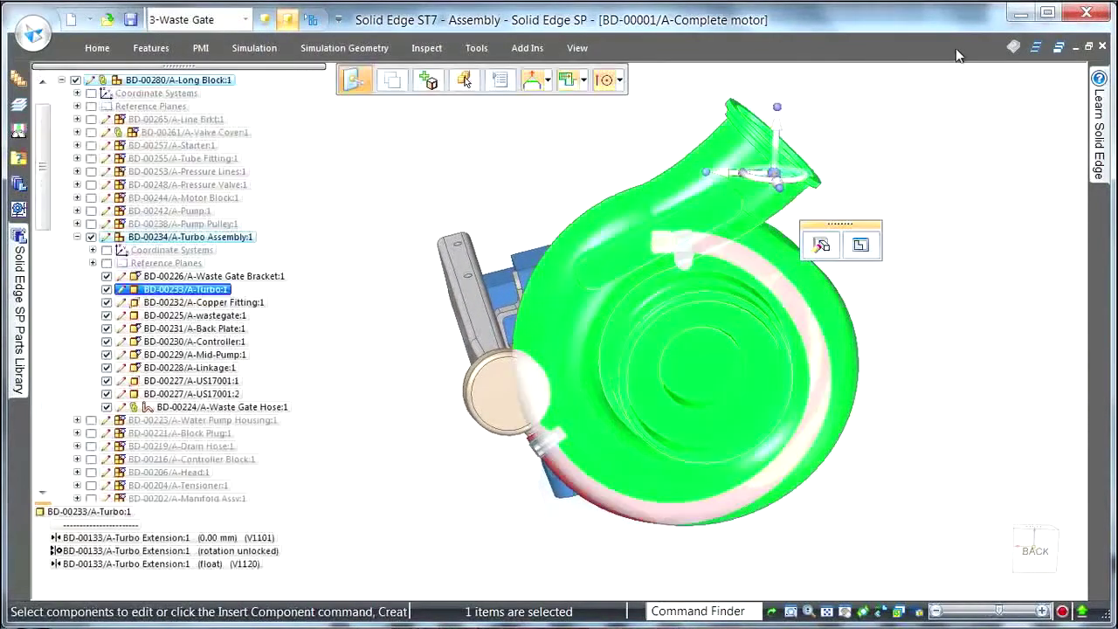
click(223, 241)
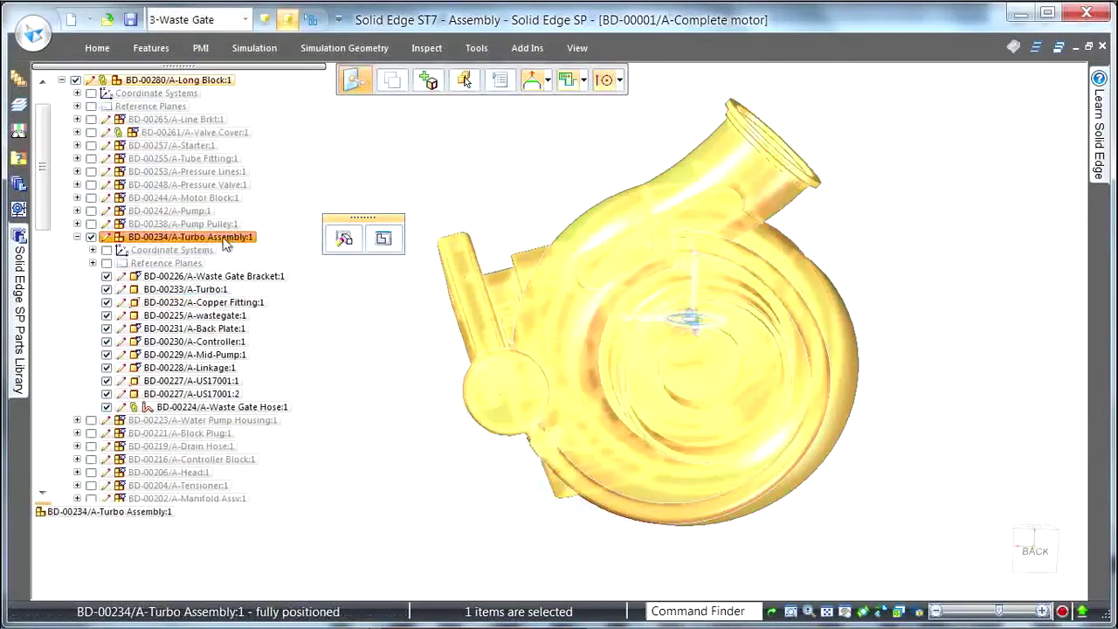
right_click(224, 243)
click(262, 527)
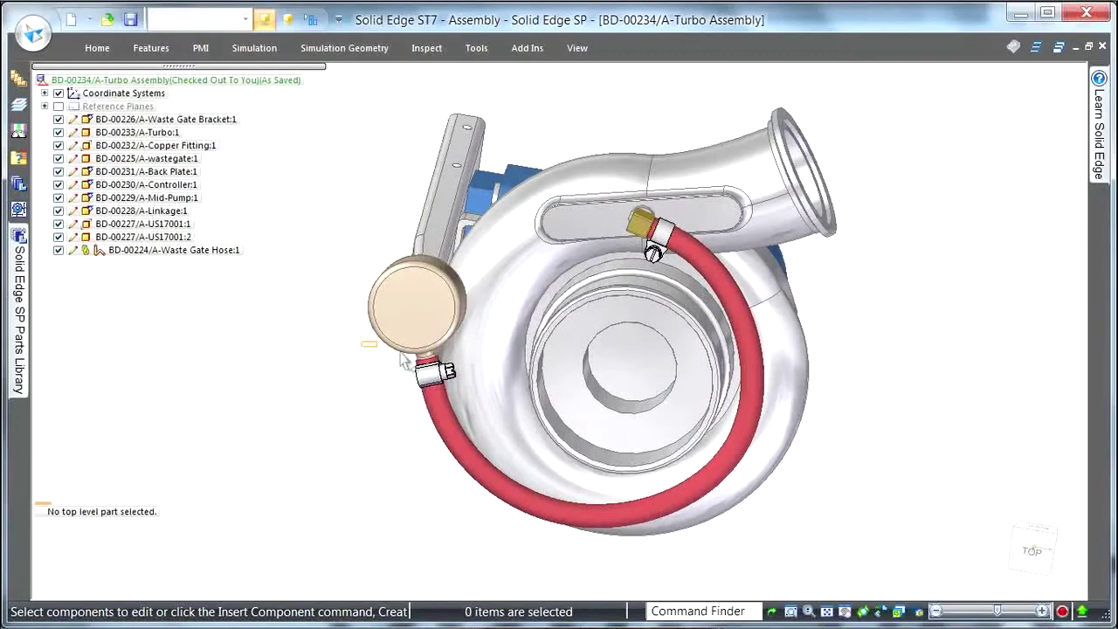
Try to rotate the wastegate outlet faces and their hose clamp about the center of the round canister
click(428, 371)
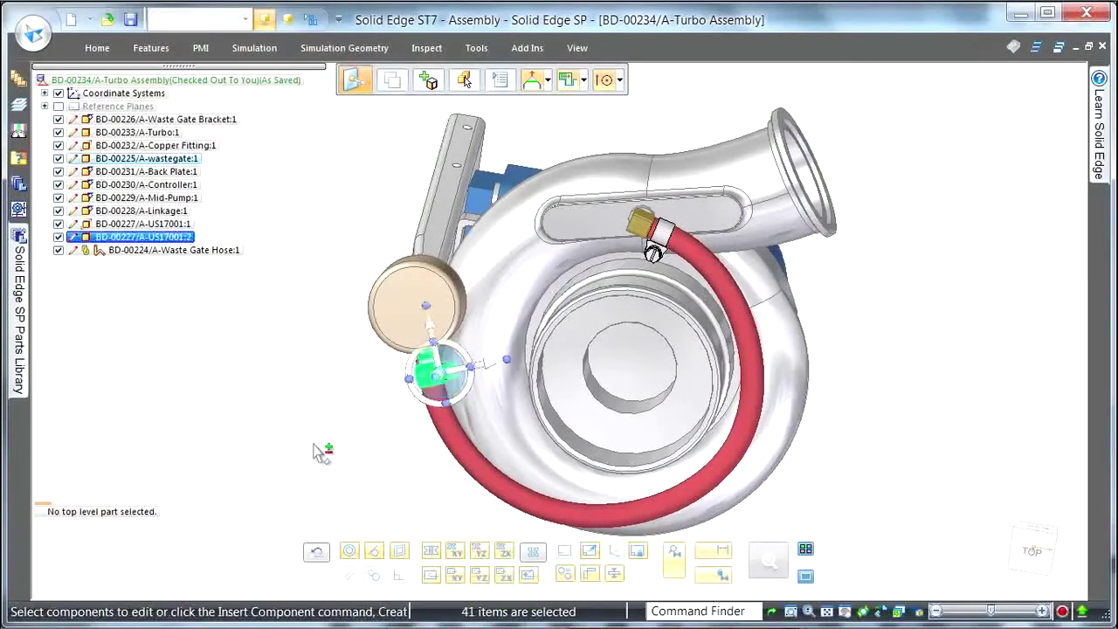
drag(442, 374, 412, 307)
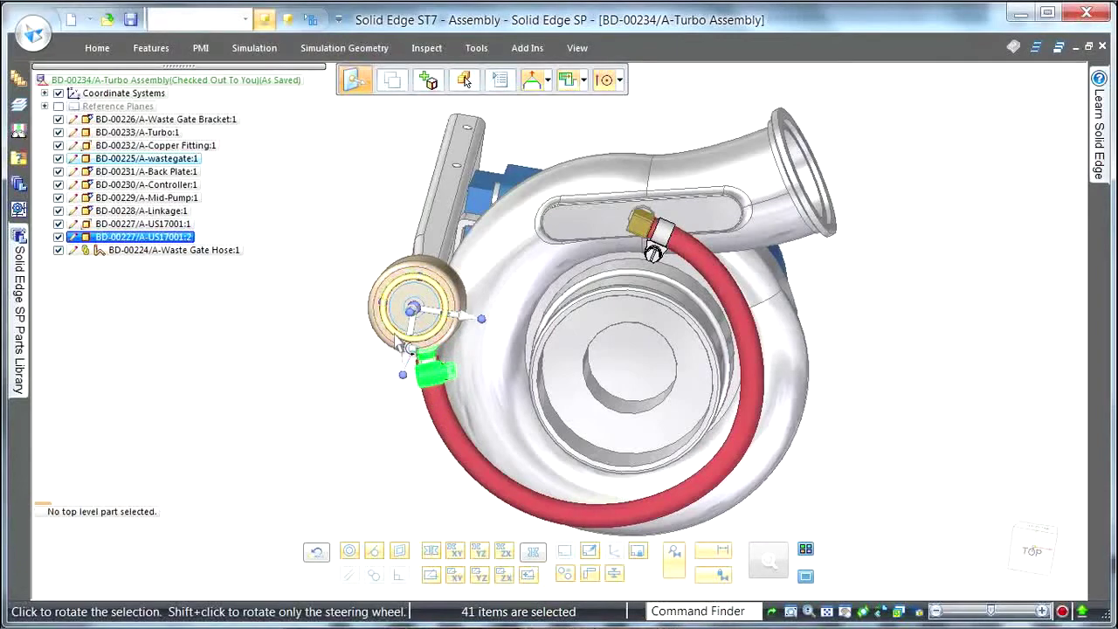
click(399, 344)
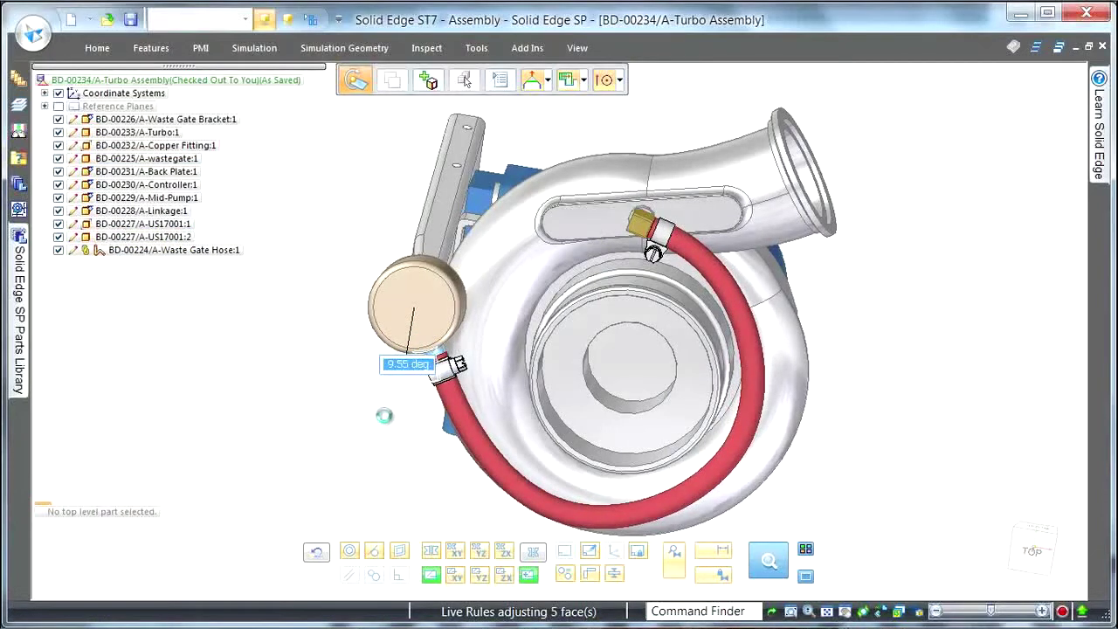
click(368, 423)
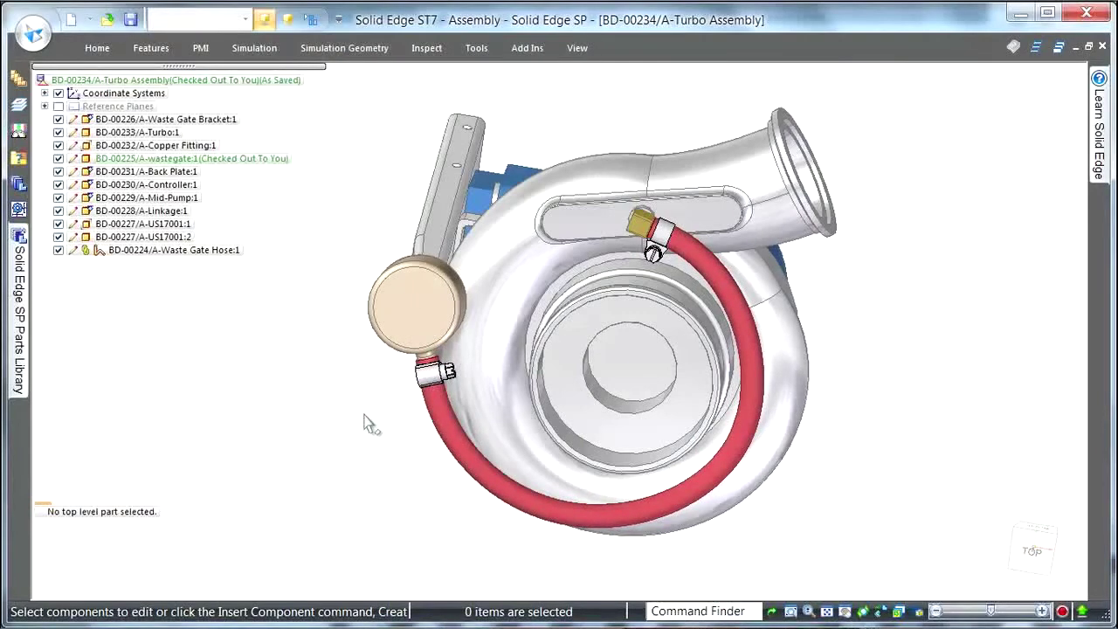
Switch the Turbo Assembly to the XpresRoute environment and open the red waste gate hose's path curve for editing
click(476, 48)
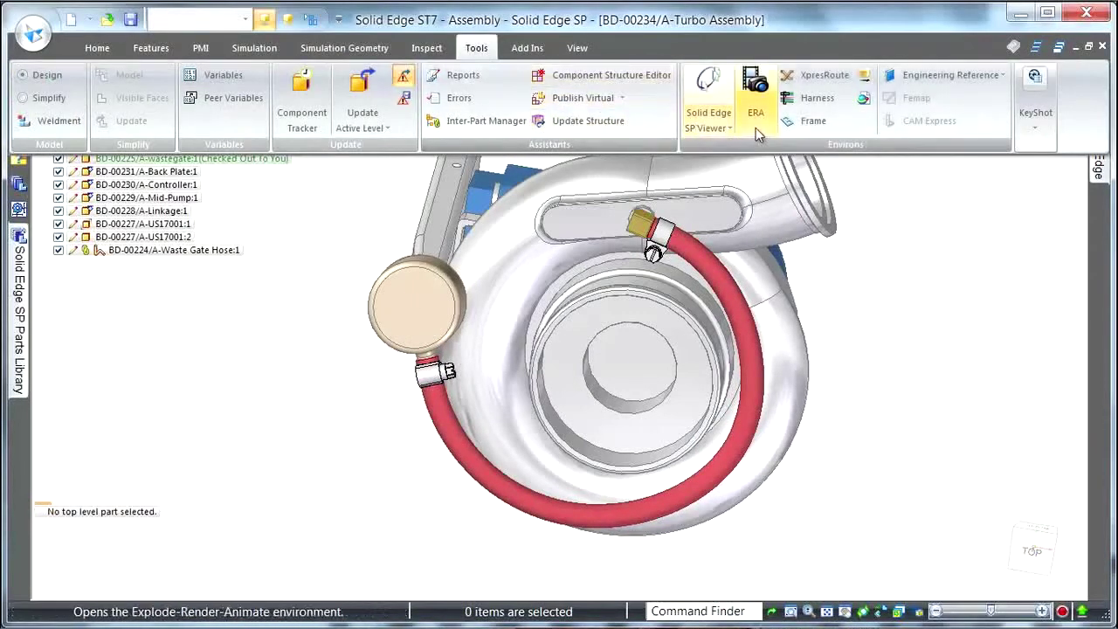
click(829, 79)
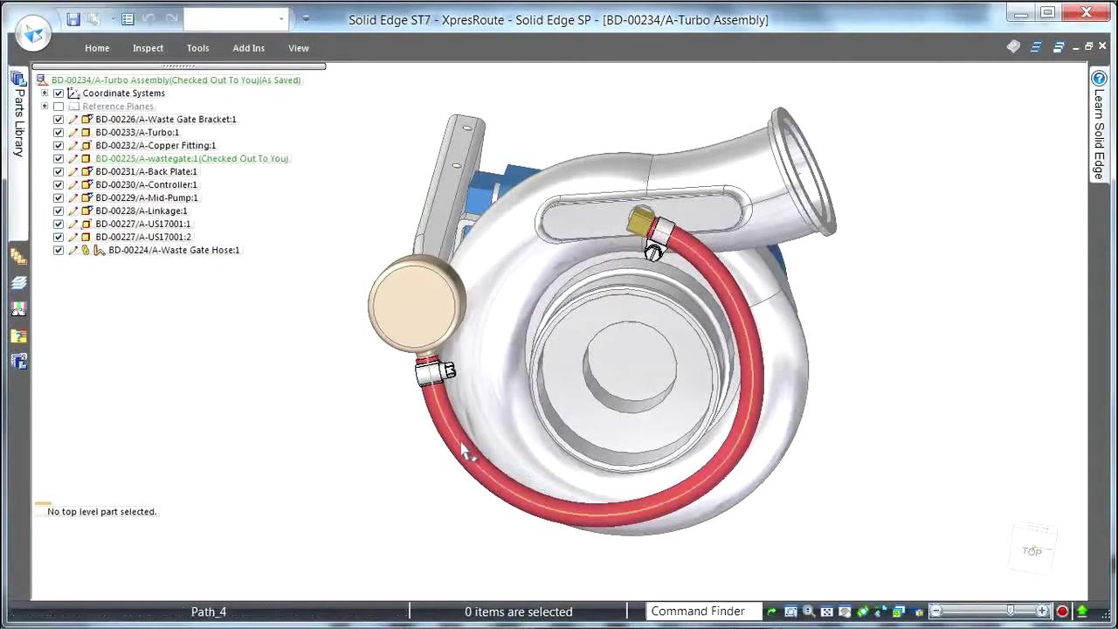
click(527, 511)
double_click(527, 514)
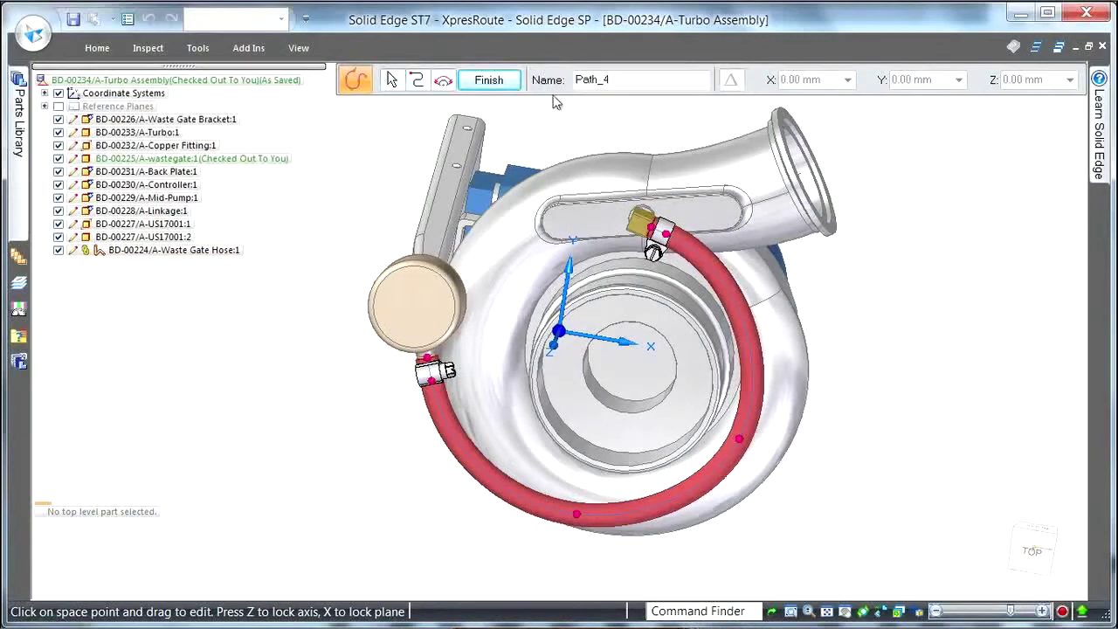
Turn on the fixed-length option for the hose path and set its length to 370 mm
click(444, 81)
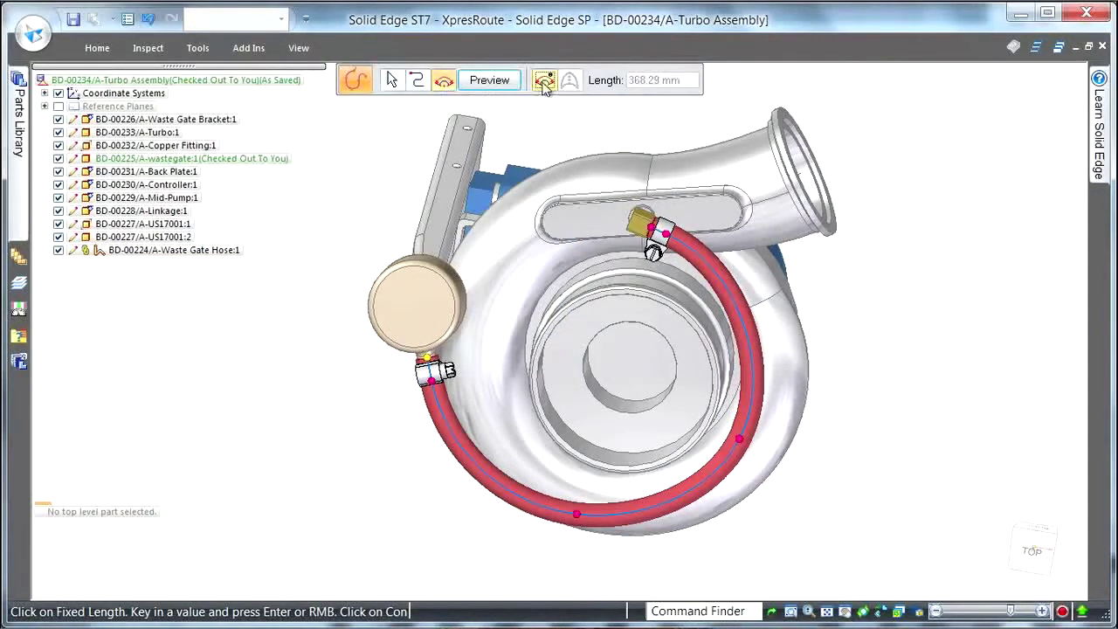
click(544, 81)
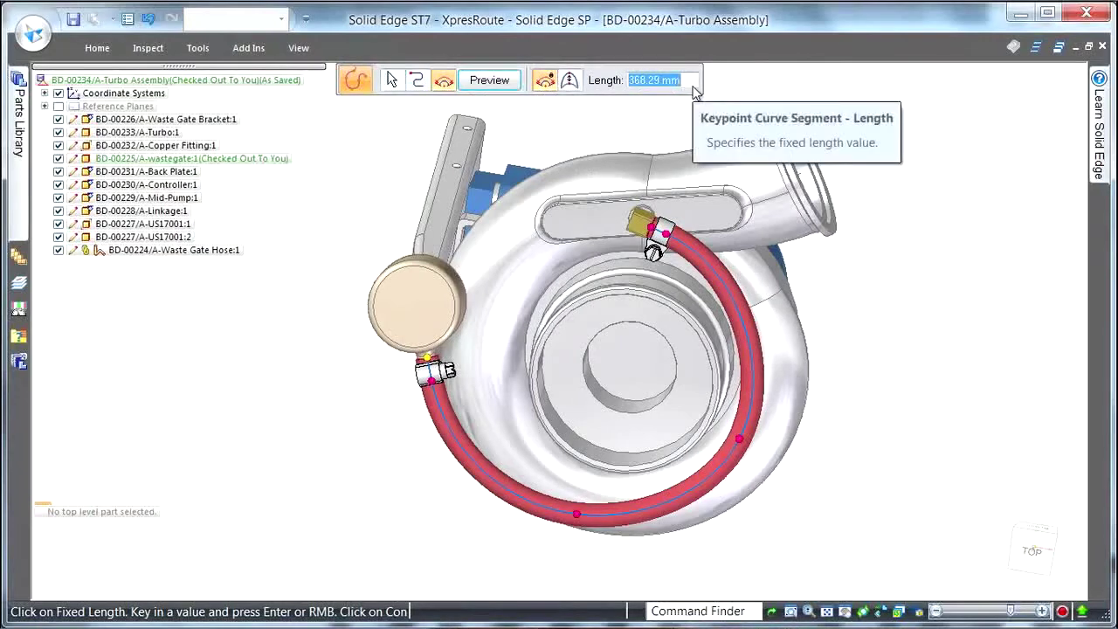
text(370)
key(Return)
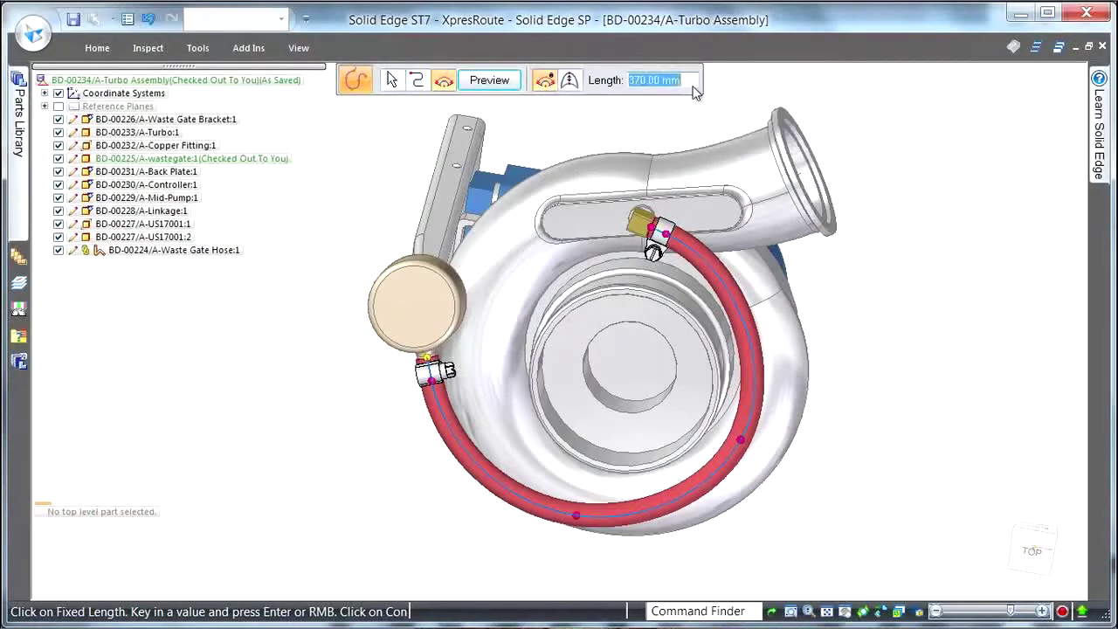
Constrain the hose path's fixed-length adjustment to the direction of the turbo recess's long upper edge and finish the path edit
click(570, 81)
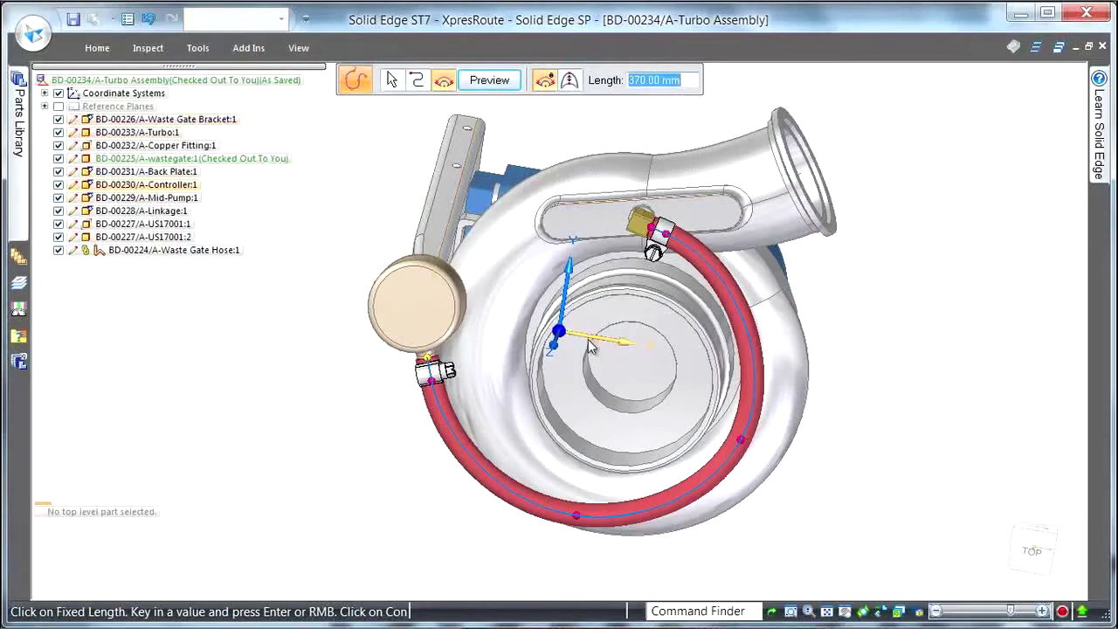
click(623, 210)
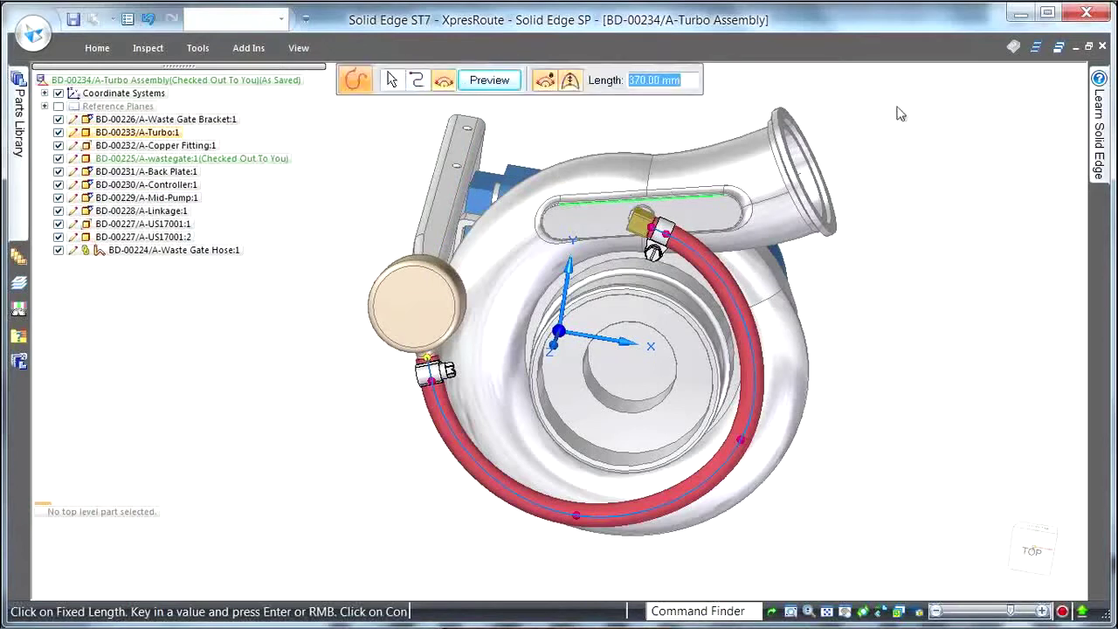
right_click(855, 102)
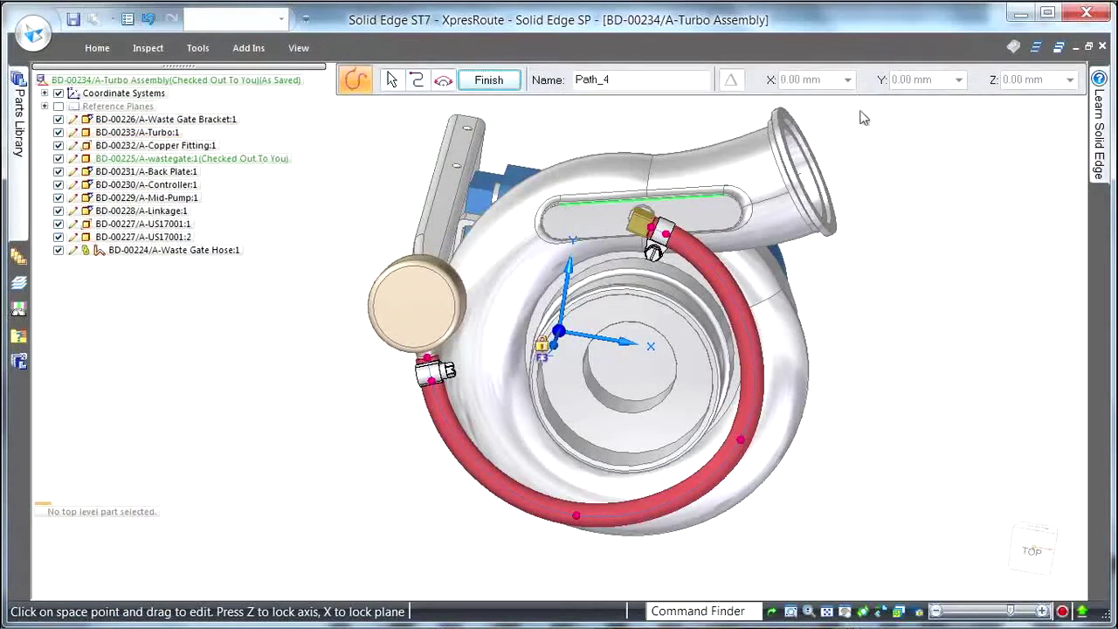
right_click(867, 129)
click(921, 175)
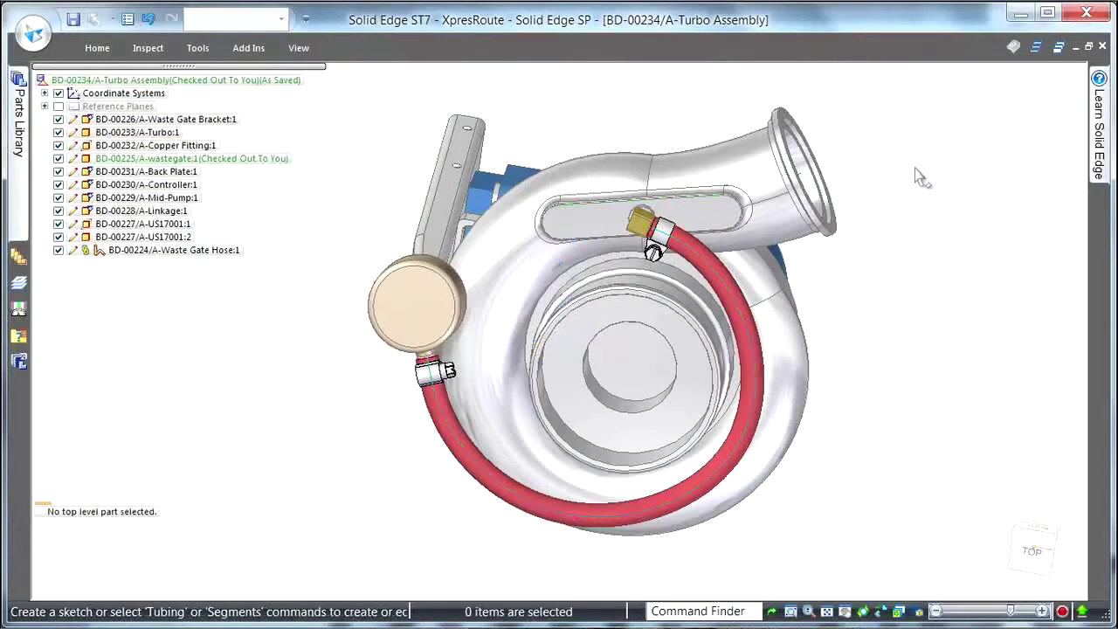
Return the Turbo Assembly to the Assembly environment and rotate the wastegate outlet faces with their hose clamp about the round canister's center
right_click(926, 253)
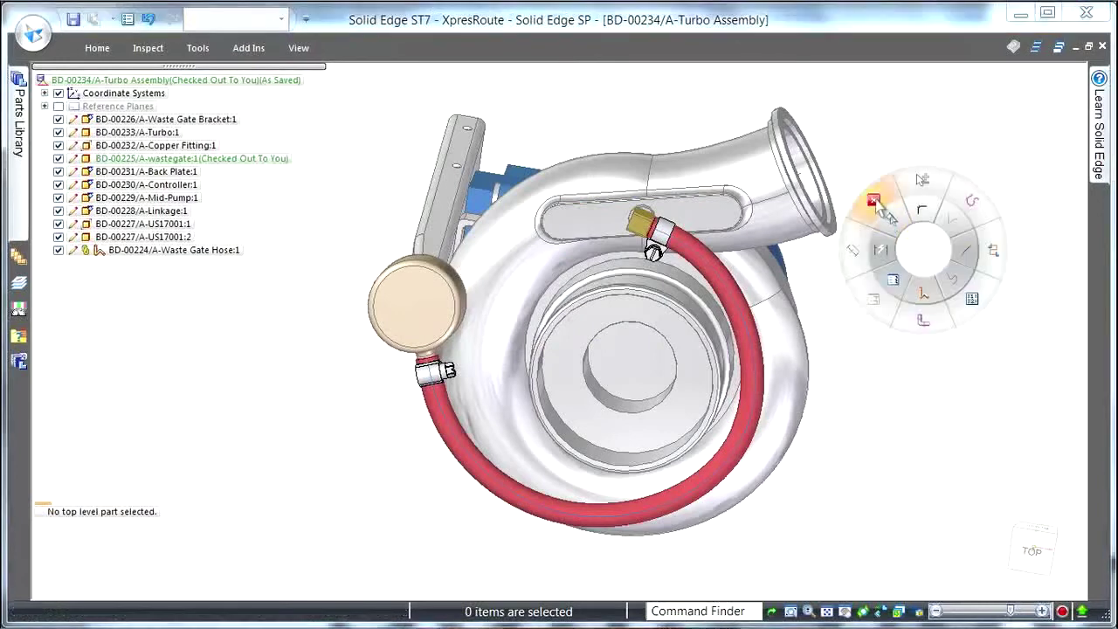
click(875, 201)
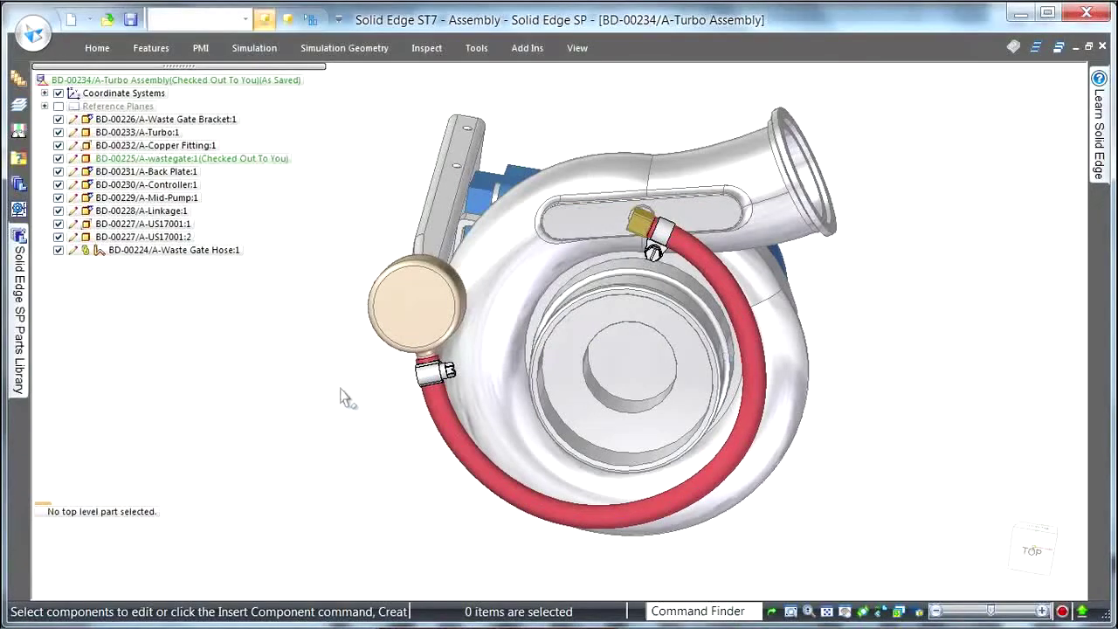
drag(370, 351, 494, 407)
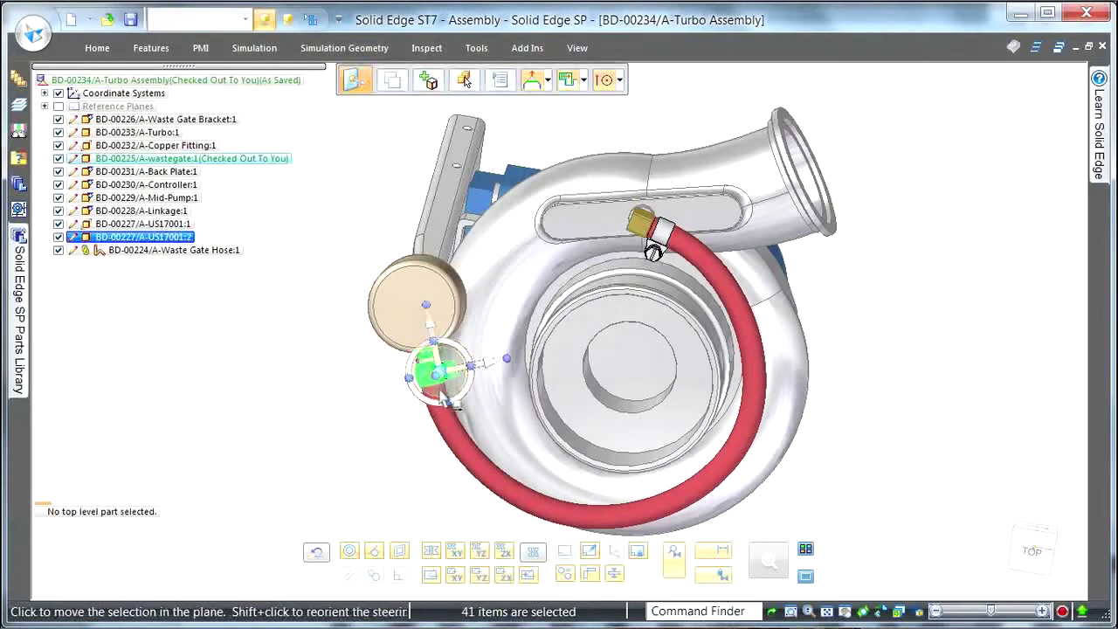
click(428, 367)
click(403, 342)
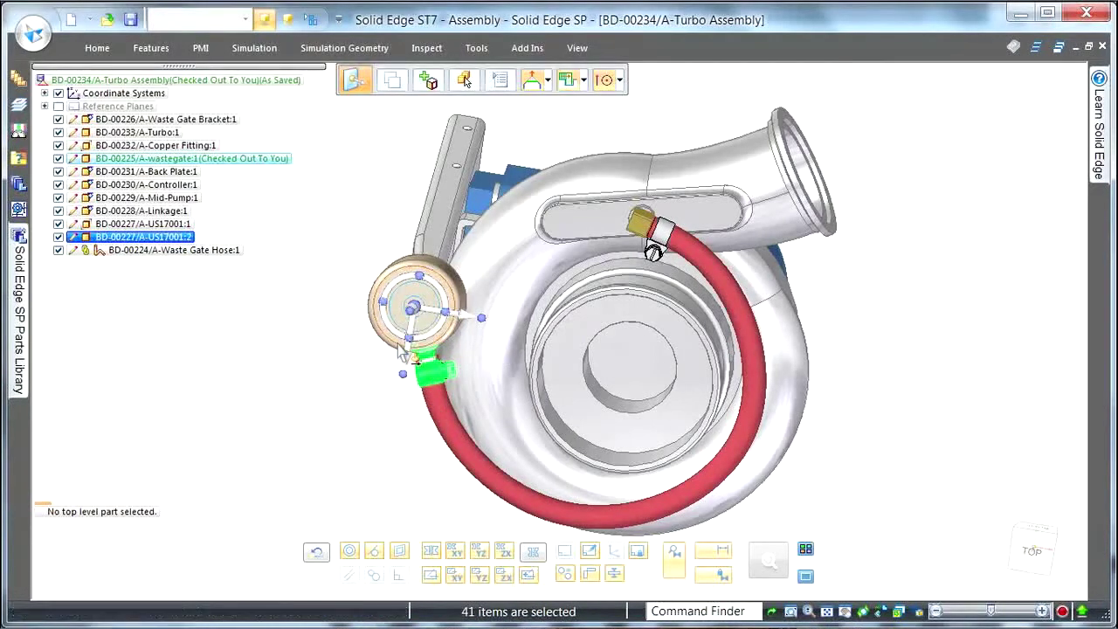
key(Escape)
click(404, 342)
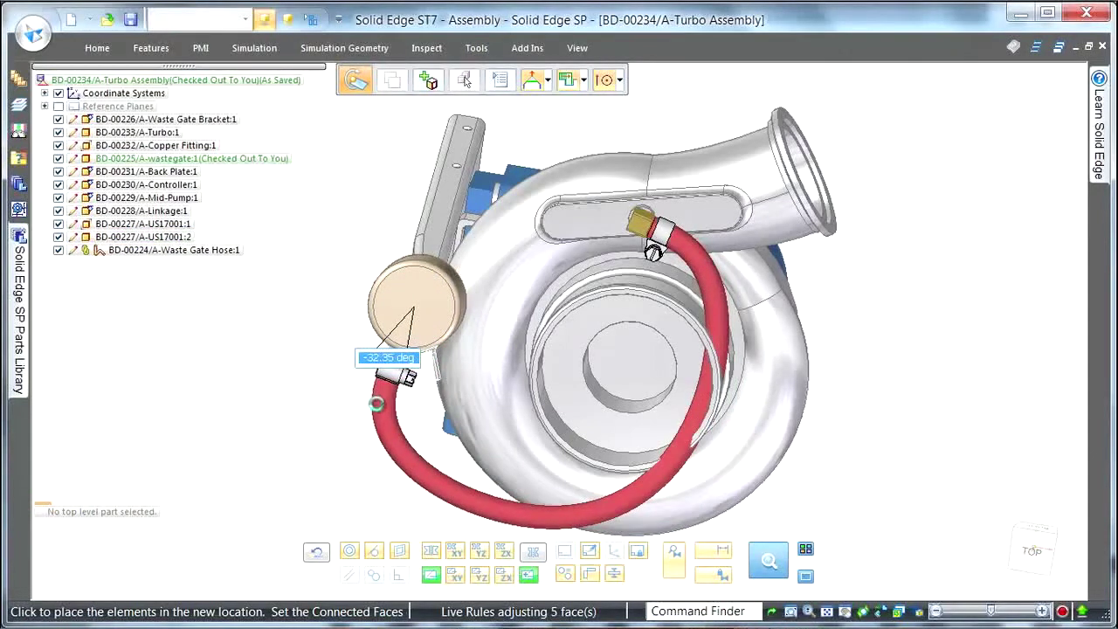
click(428, 423)
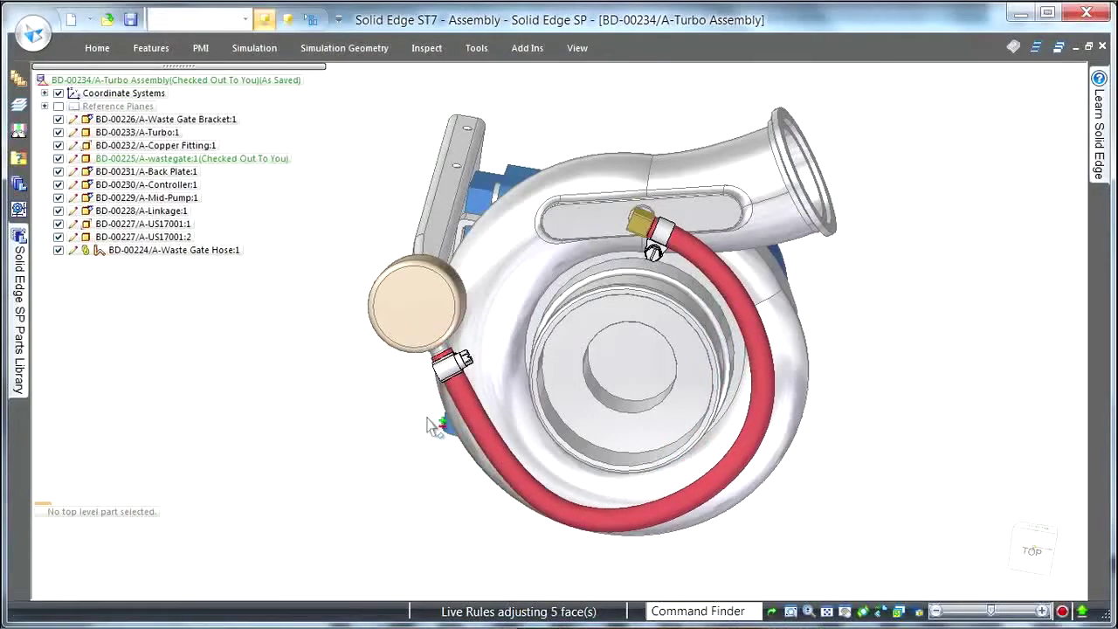
click(350, 472)
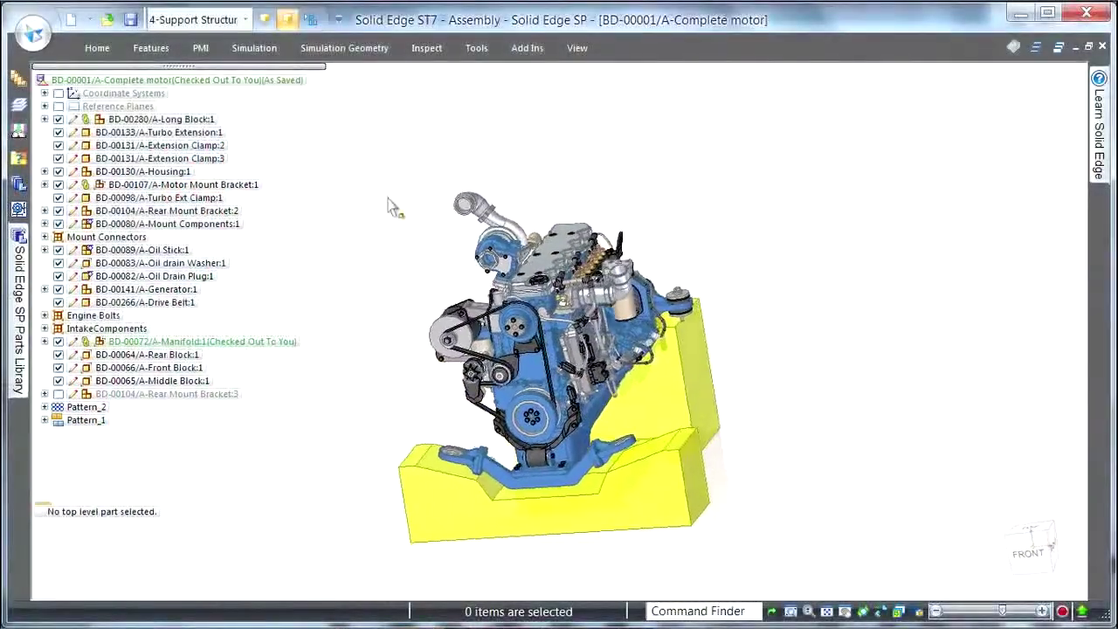
Show all components of Pattern_1 in the Complete motor assembly and apply the 5-Motor Supports Only display configuration
right_click(72, 420)
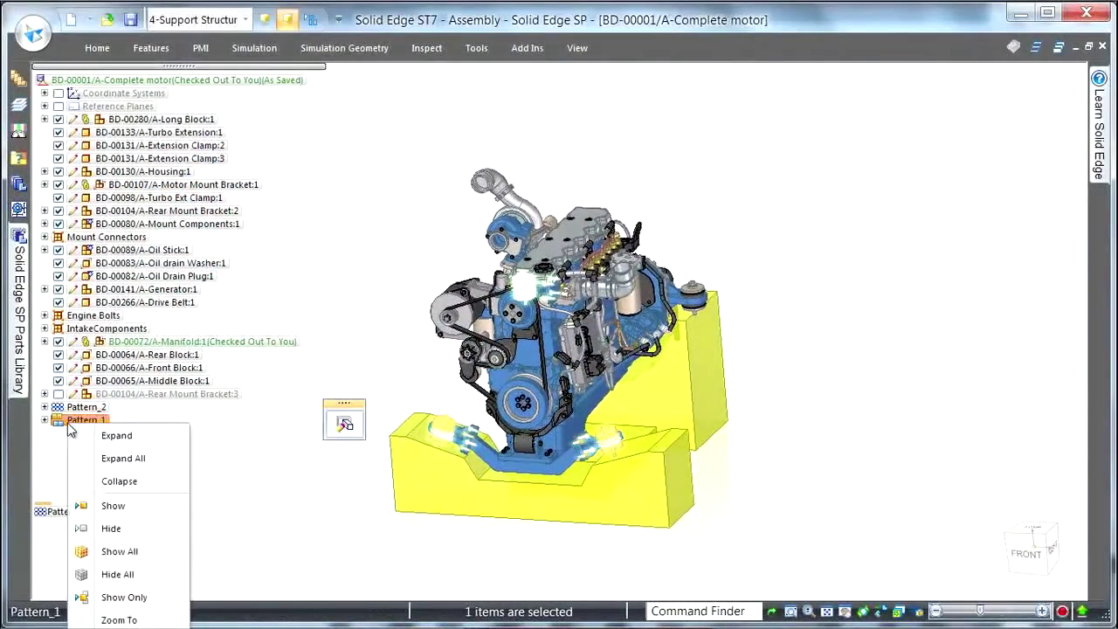
click(122, 551)
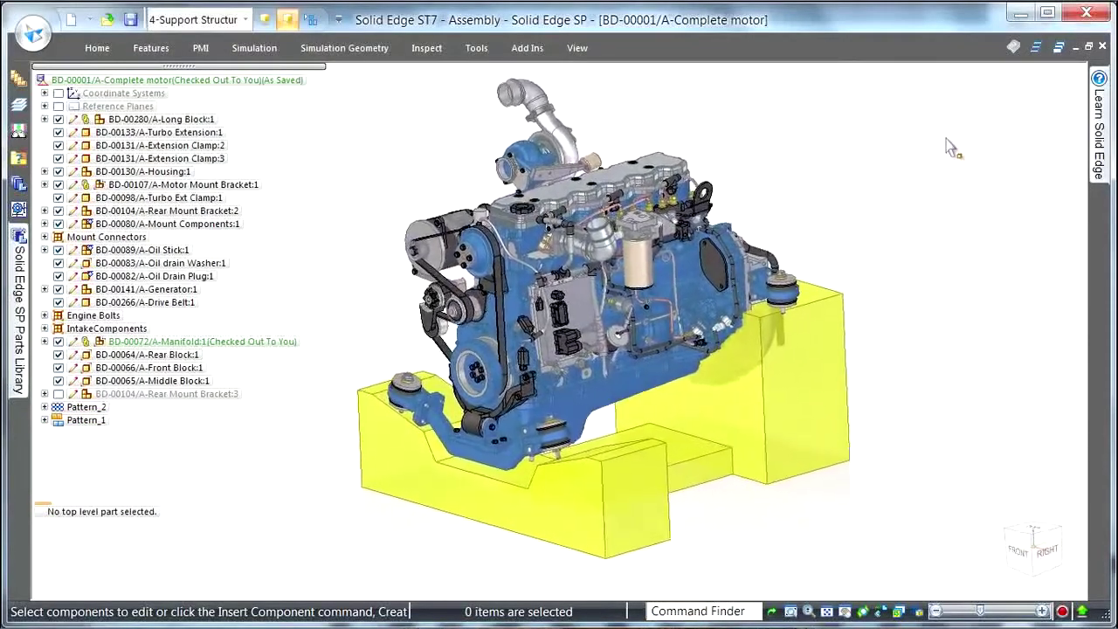
click(244, 20)
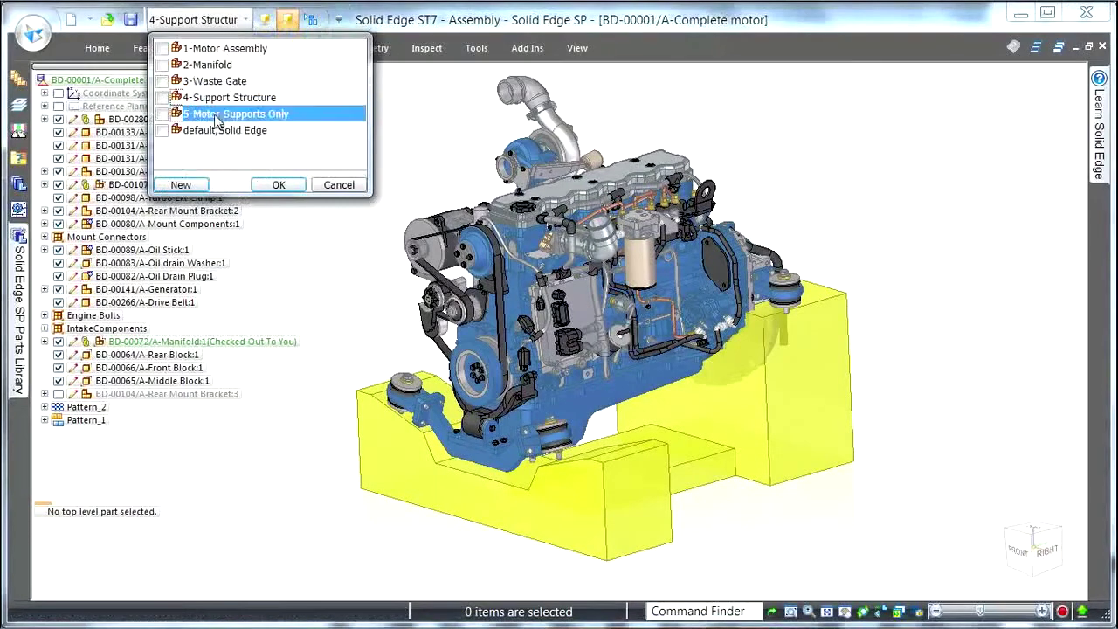
click(277, 185)
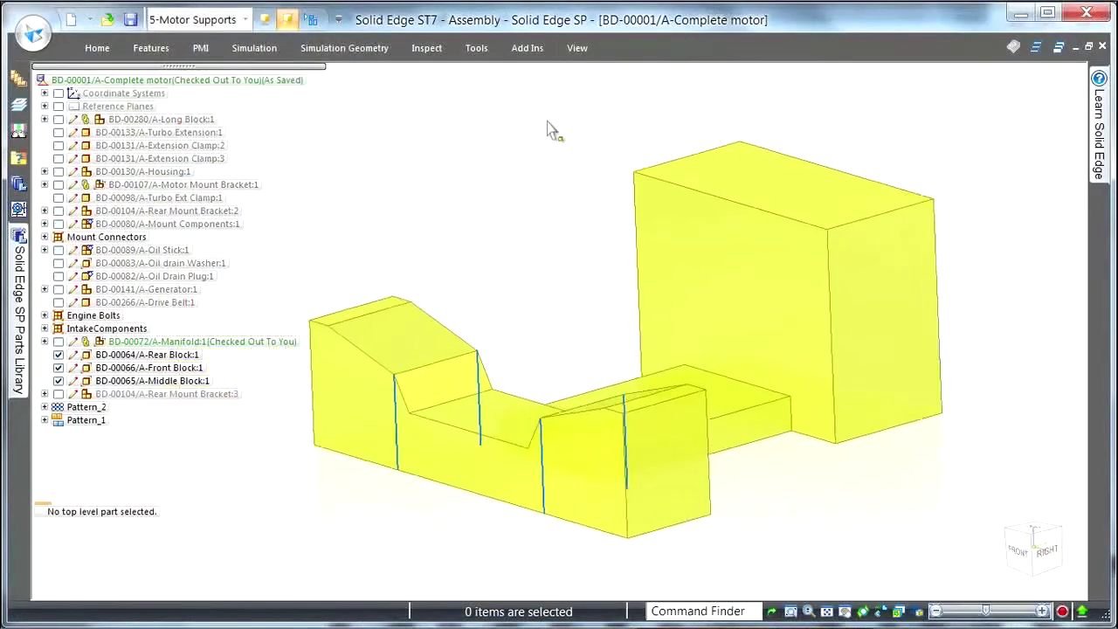
Start a frame in the Frame Design environment with its preferred orientation and corner treatment set to the YZ plane
click(477, 48)
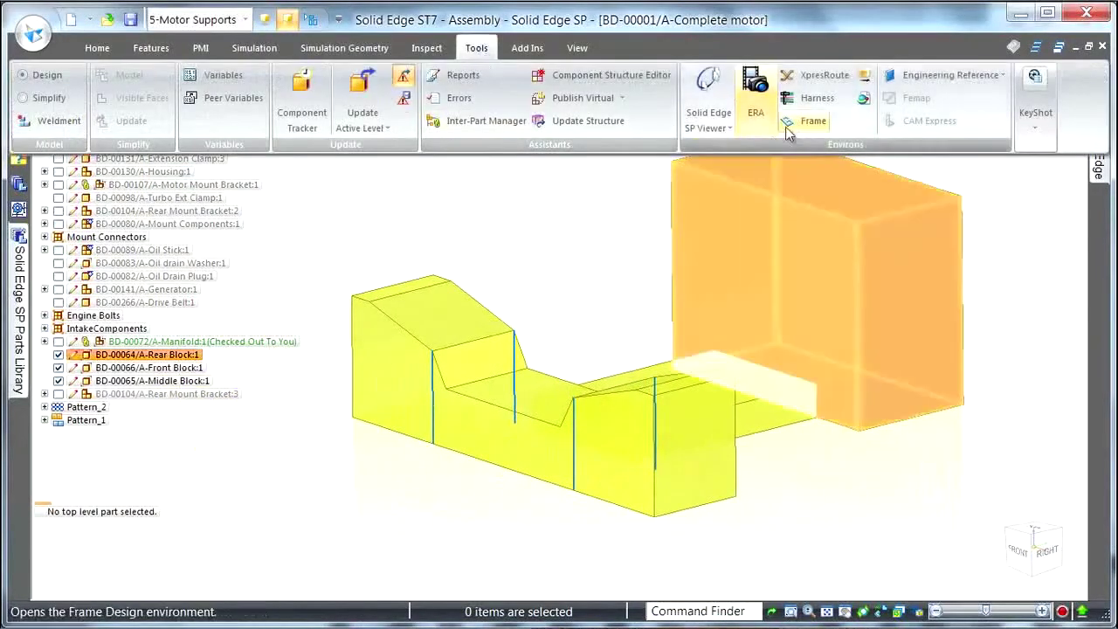
click(782, 129)
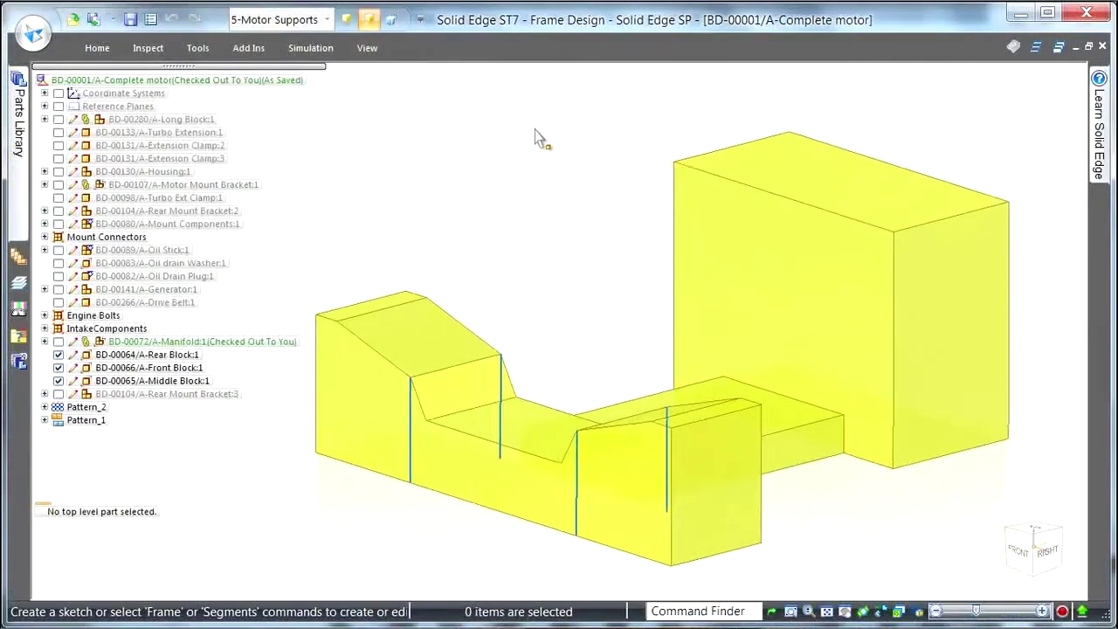
right_click(479, 159)
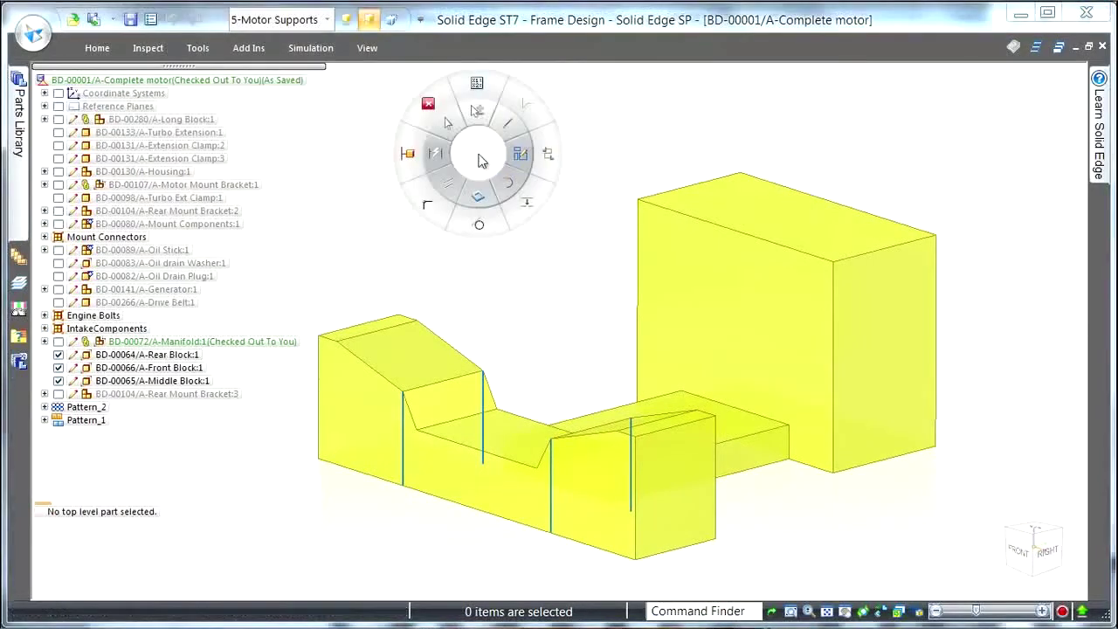
click(479, 197)
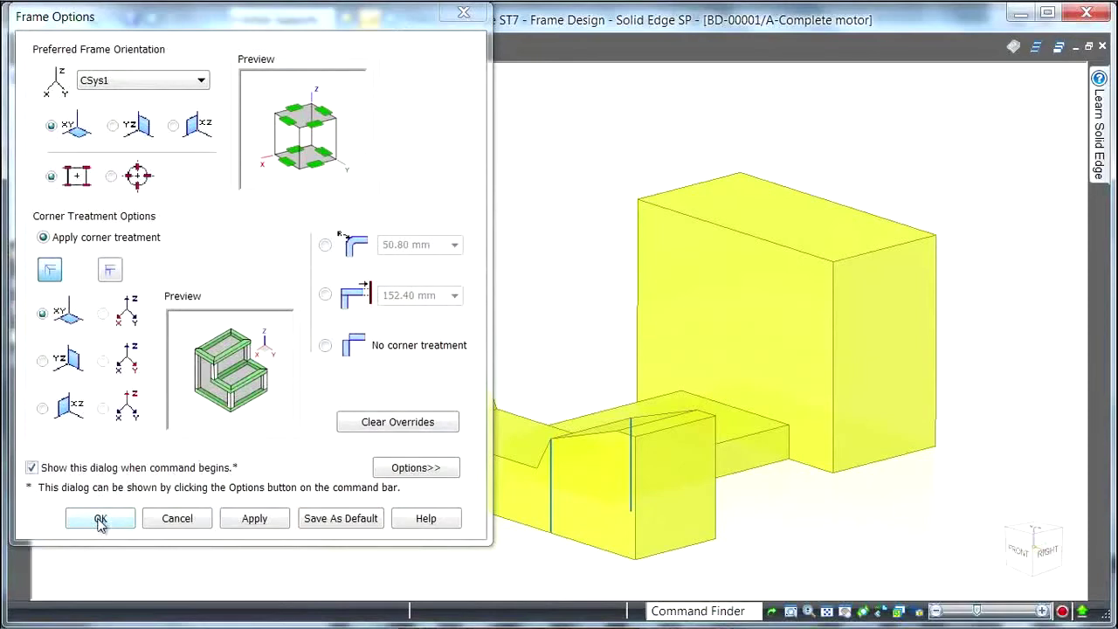
click(113, 127)
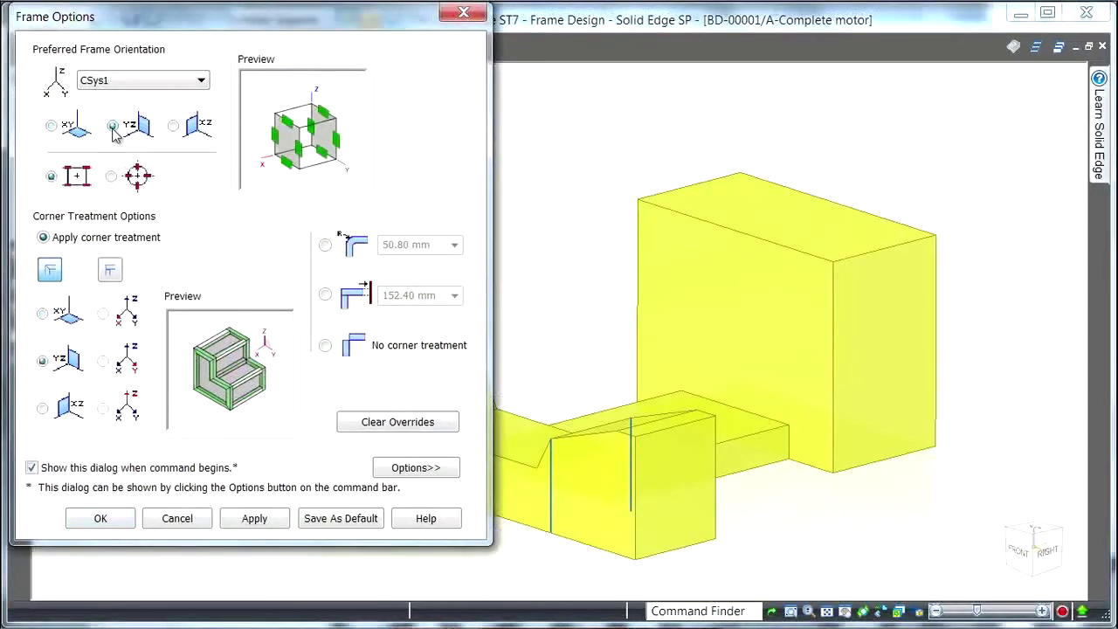
click(173, 126)
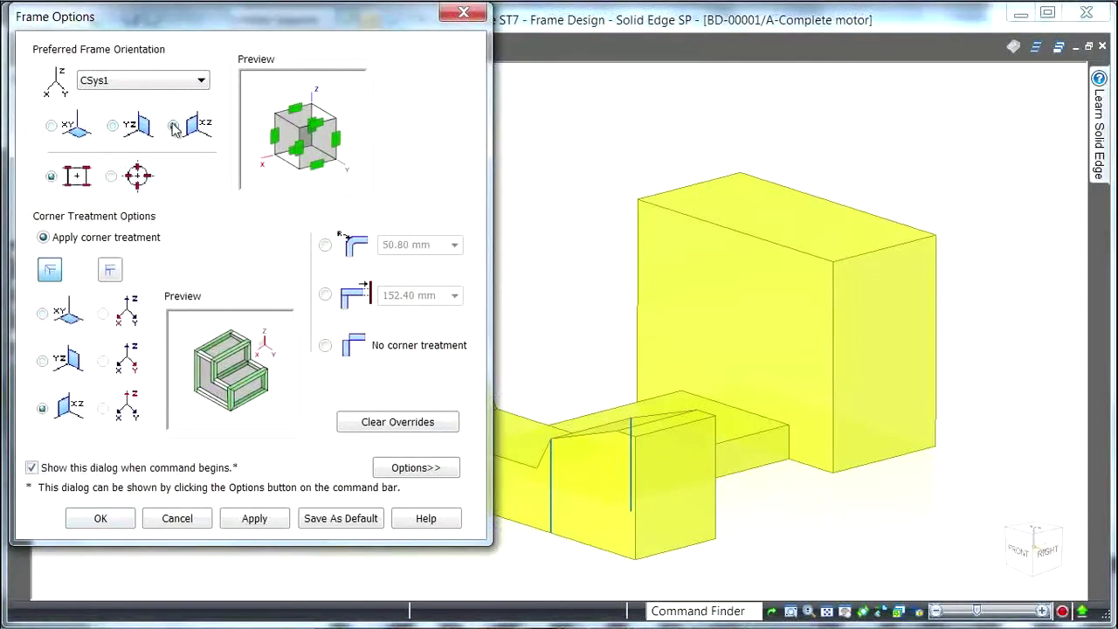
click(112, 127)
click(100, 519)
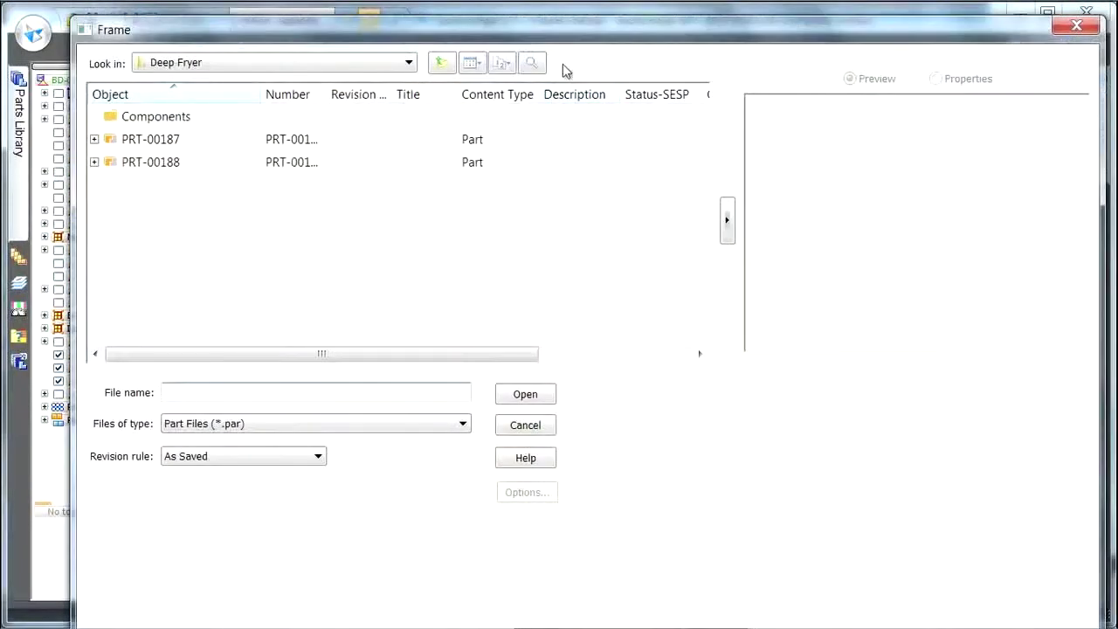
Search for frame profiles with the saved search Solid Edge frame profiles, using Square Tubing as the only profile type
click(532, 64)
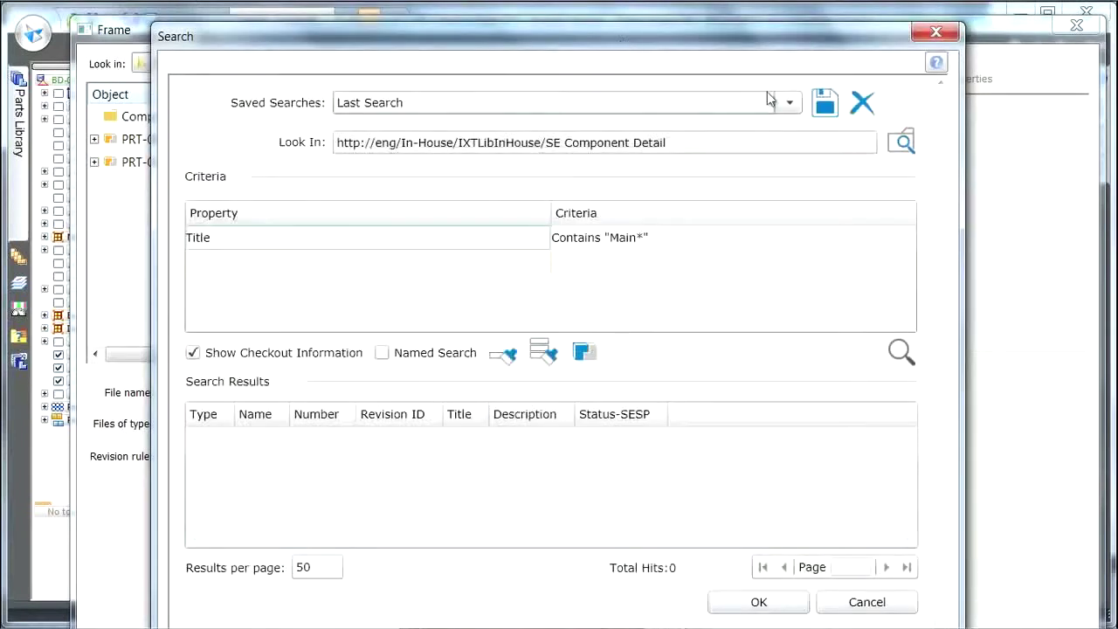
click(789, 105)
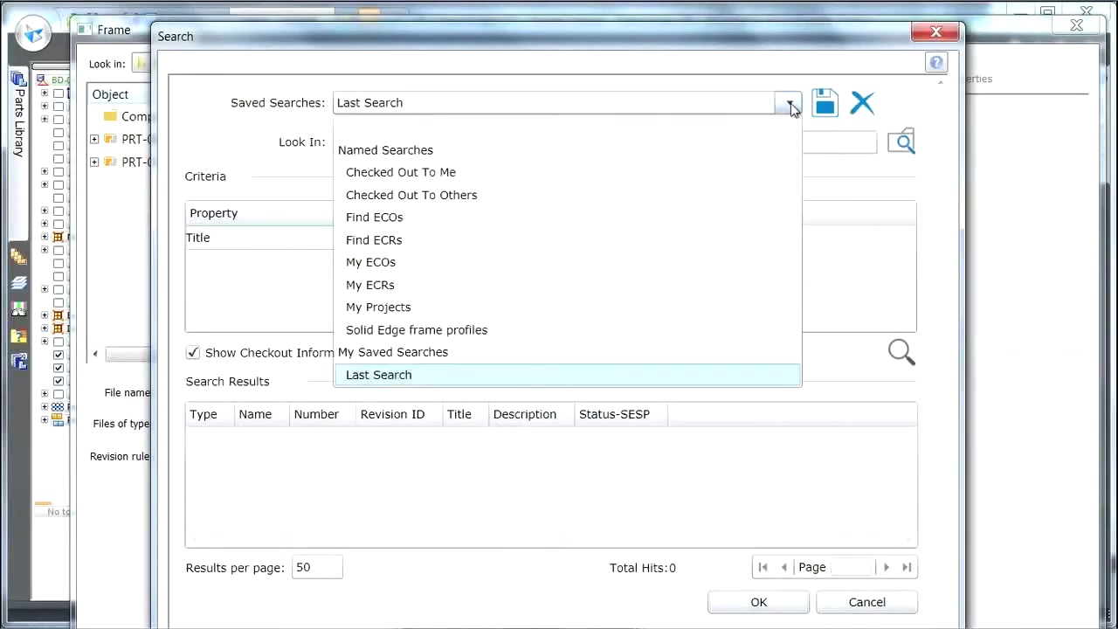
click(436, 330)
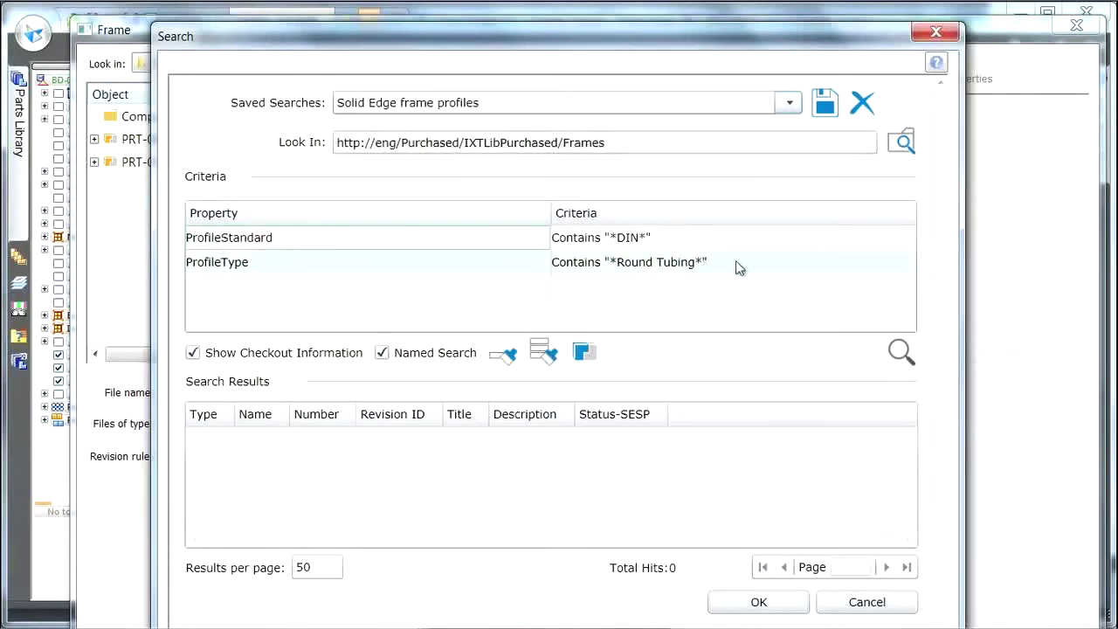
click(847, 267)
click(862, 264)
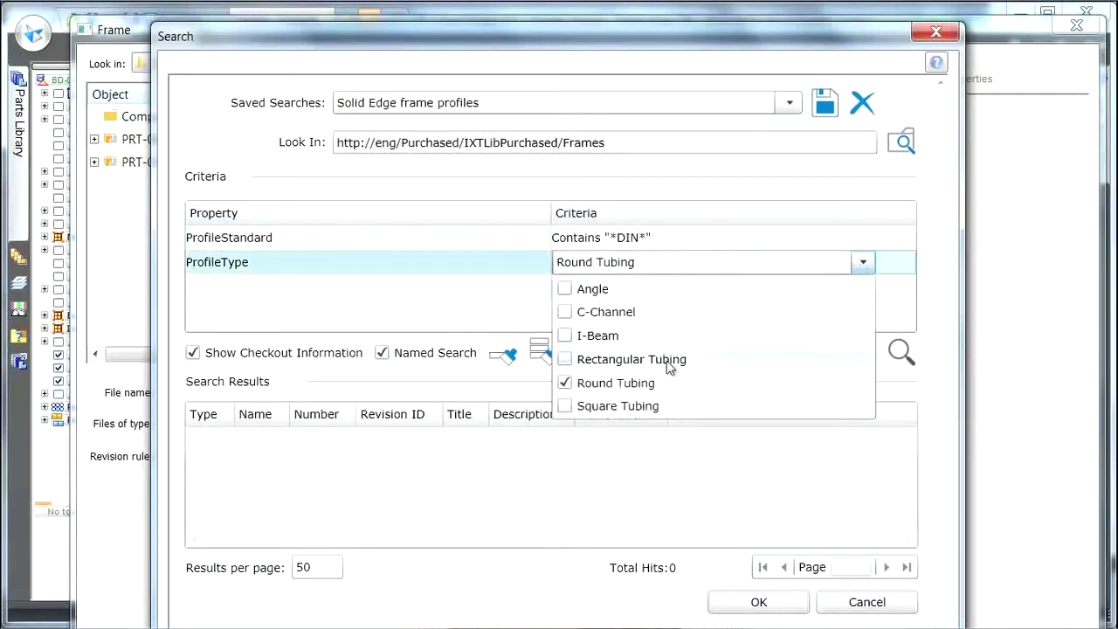
click(565, 384)
click(565, 406)
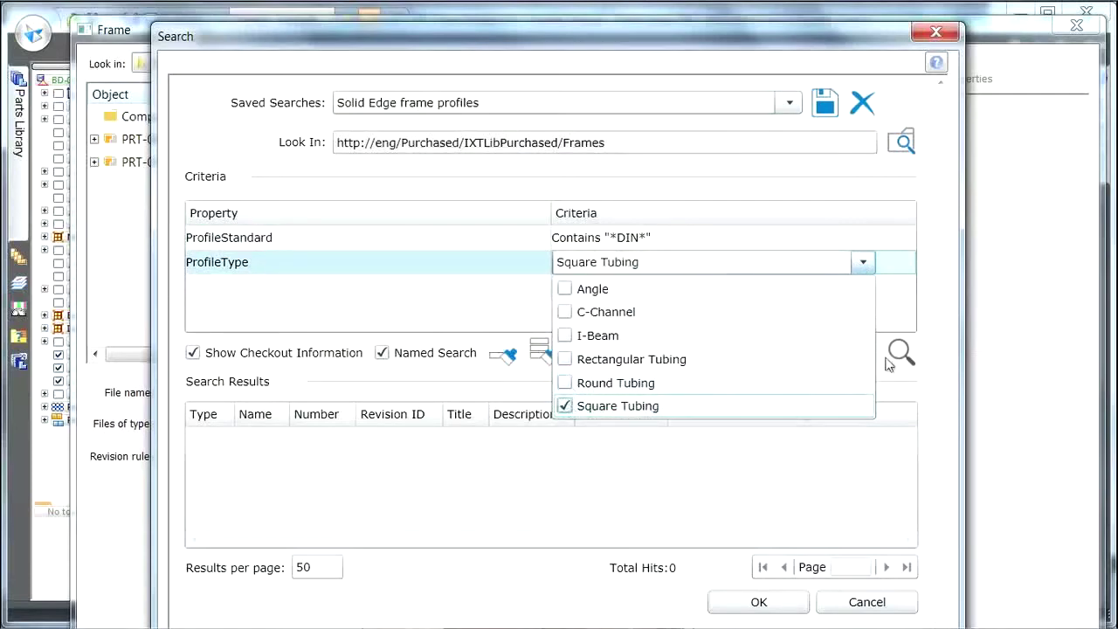
click(900, 354)
click(900, 354)
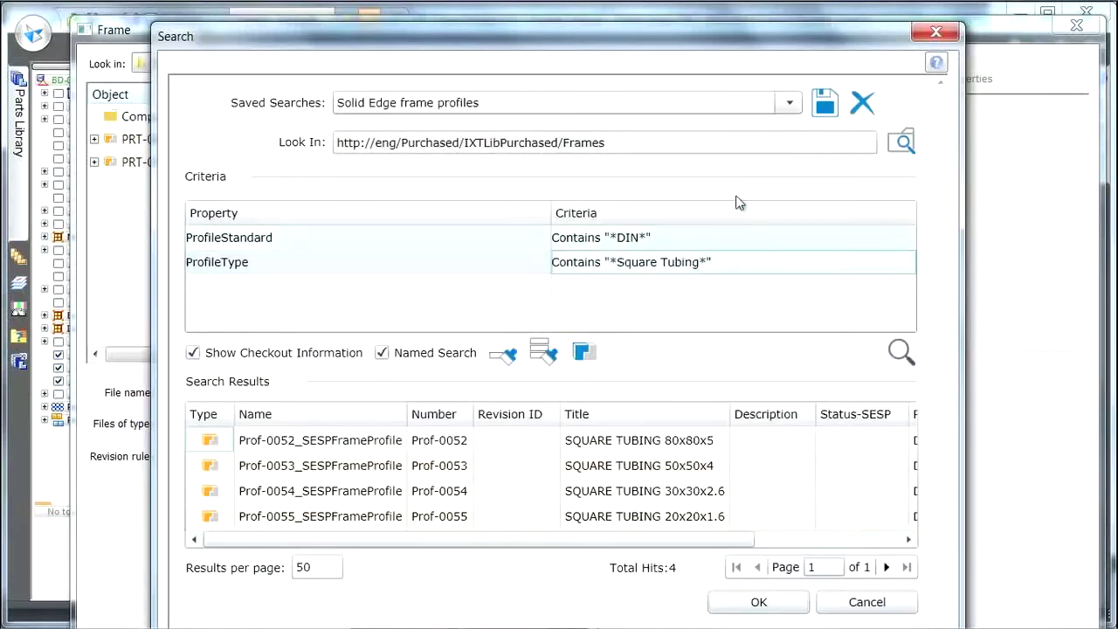
Choose SQUARE TUBING 50x50x4 from the results and open its revision A as the frame profile
click(658, 465)
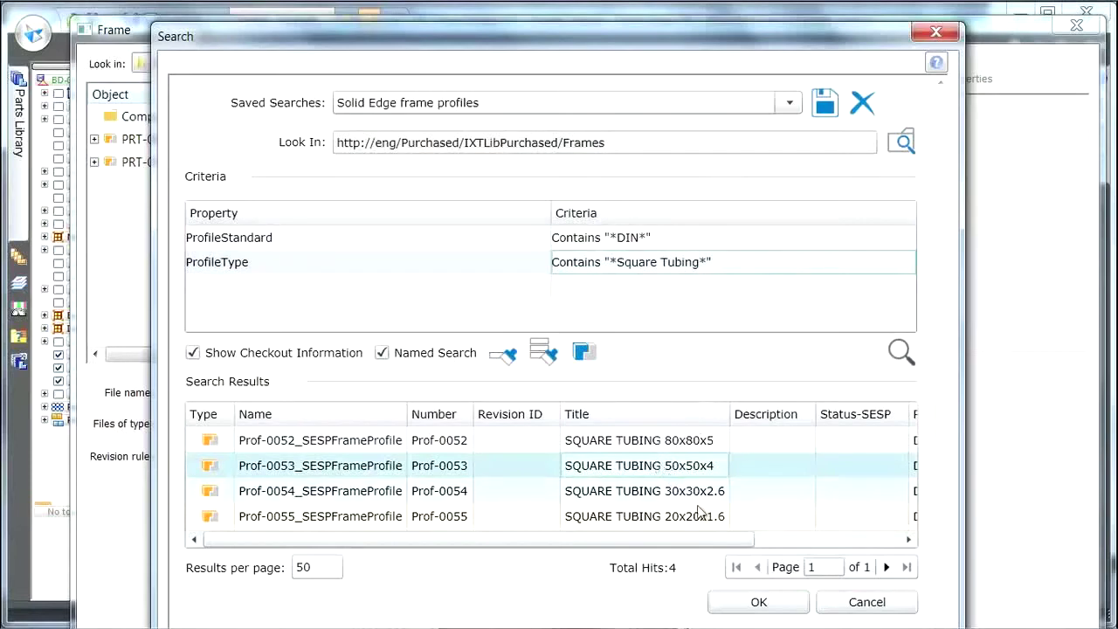
click(758, 602)
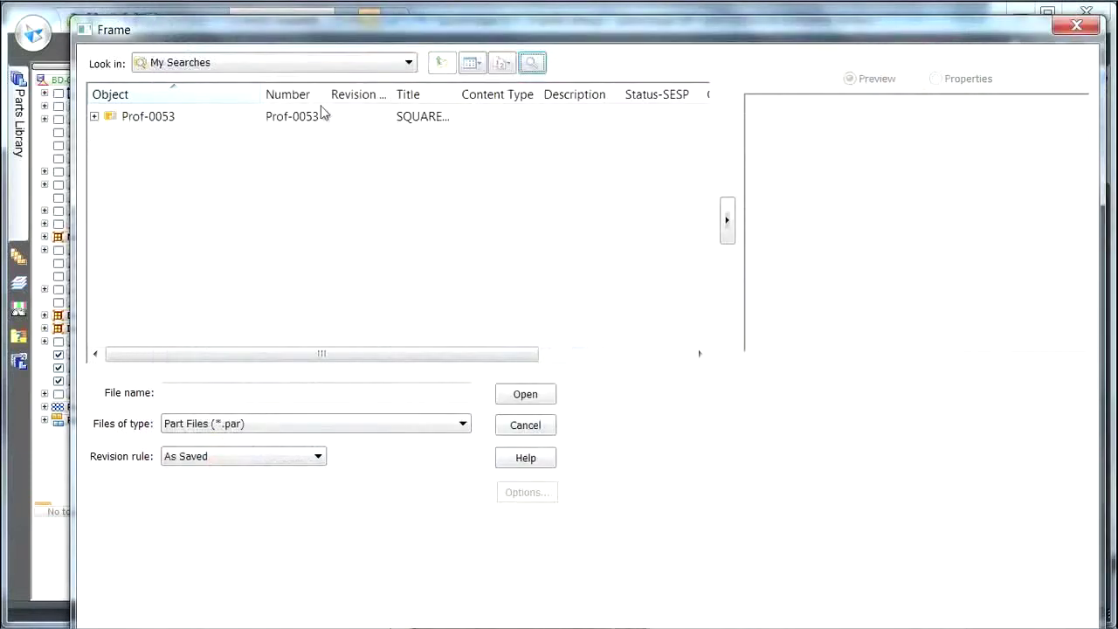
click(95, 117)
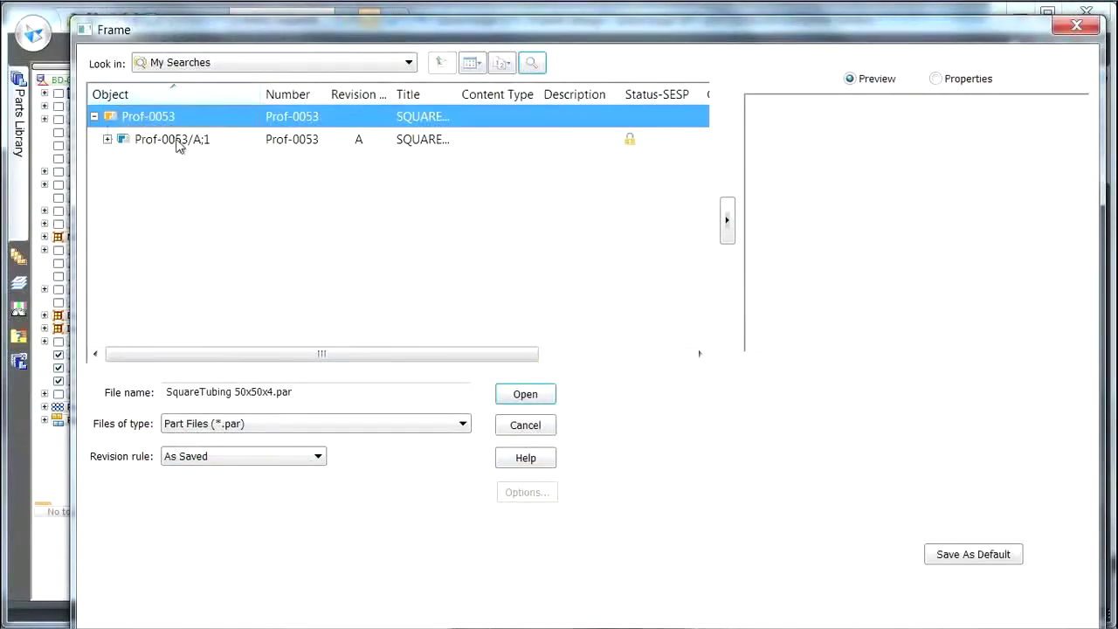
click(179, 140)
click(532, 403)
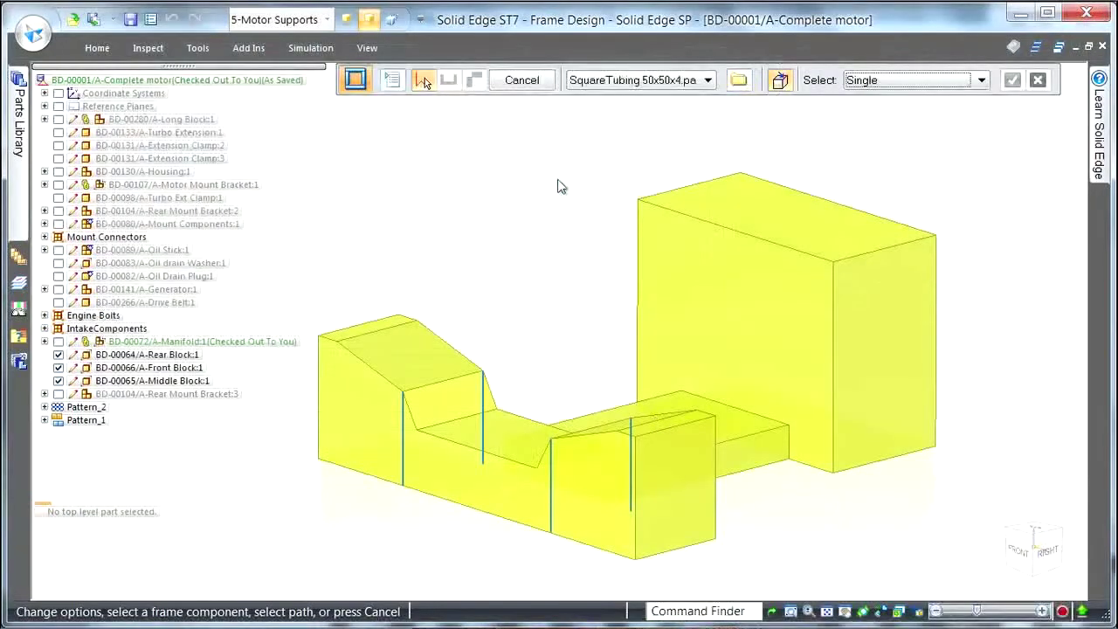
Create frame members along all edges of the Rear Block by using its whole body as the frame path
click(940, 81)
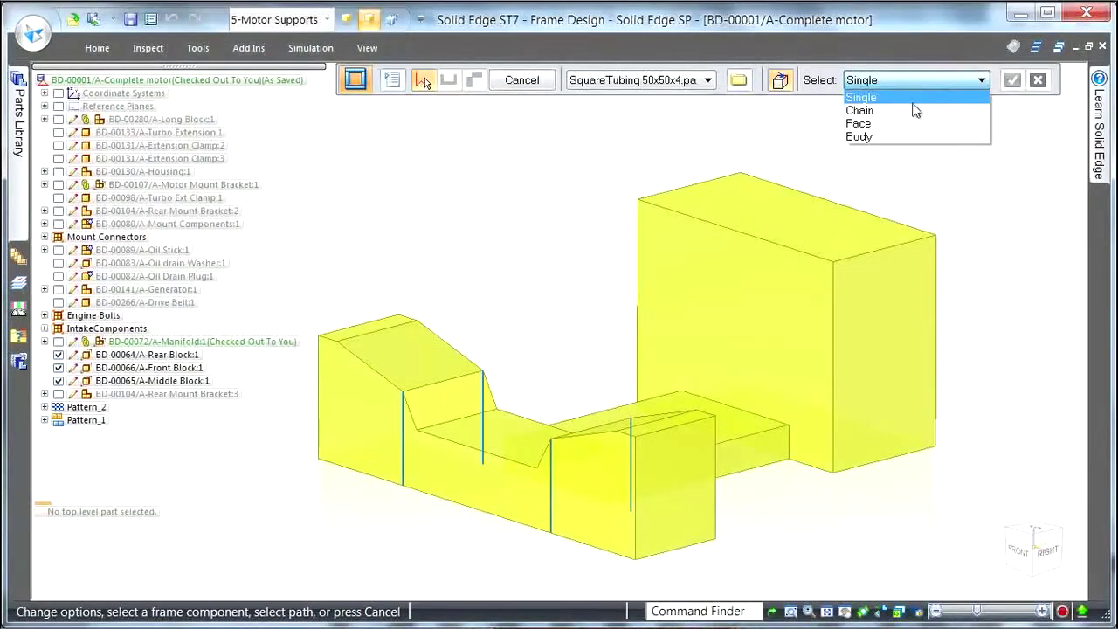
click(902, 136)
click(865, 241)
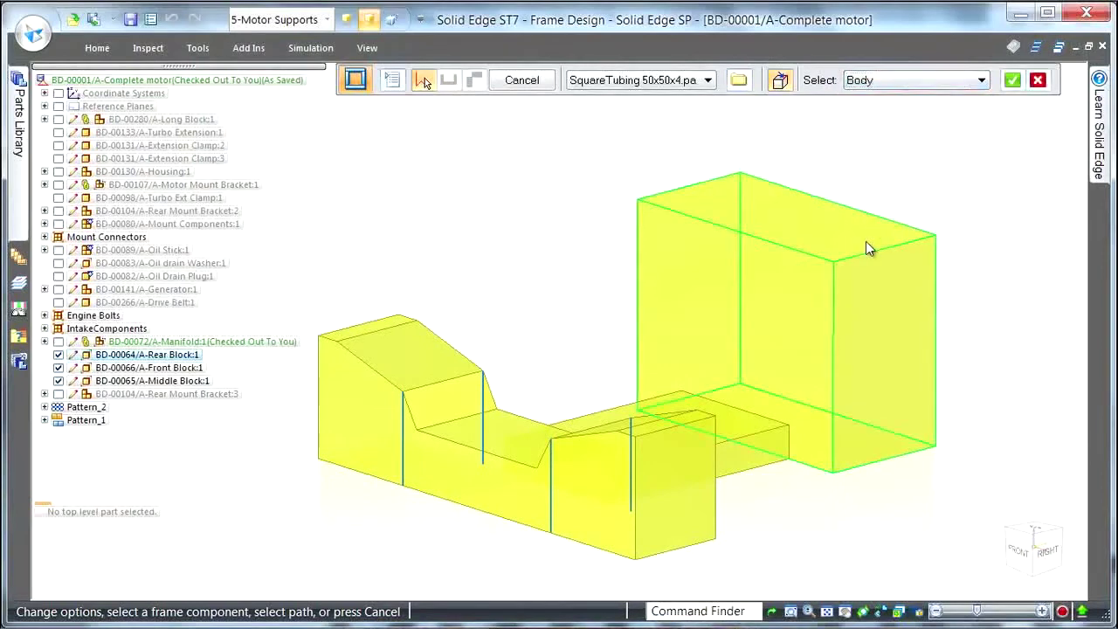
right_click(1029, 149)
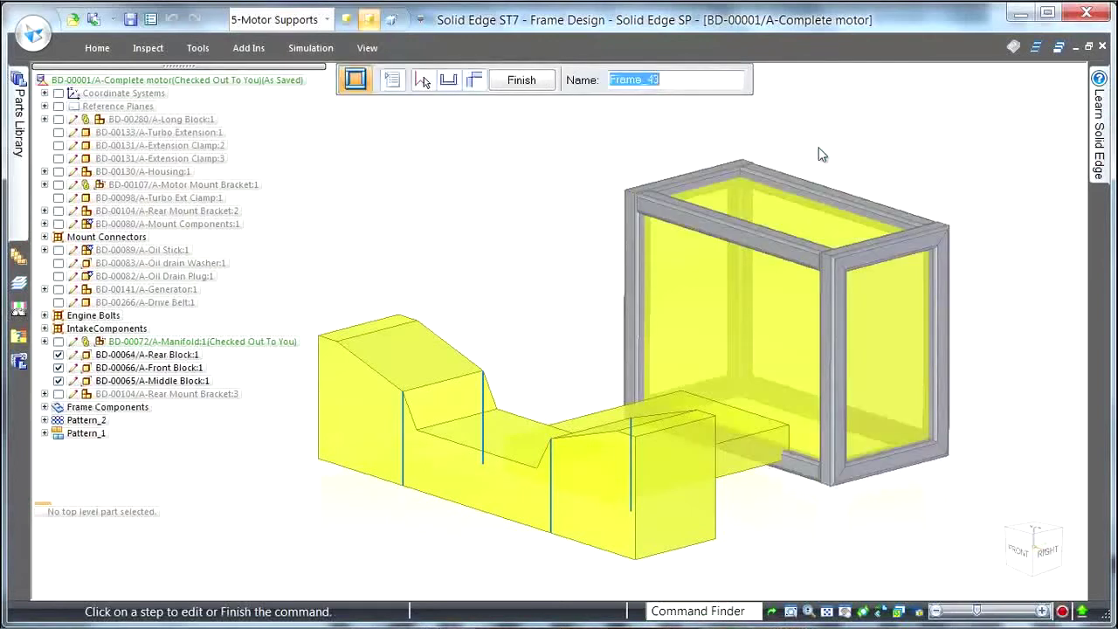
Reopen the frame path with single-edge selection and remove the Rear Block's long upper edge facing the Front Block
click(422, 81)
click(865, 82)
click(880, 101)
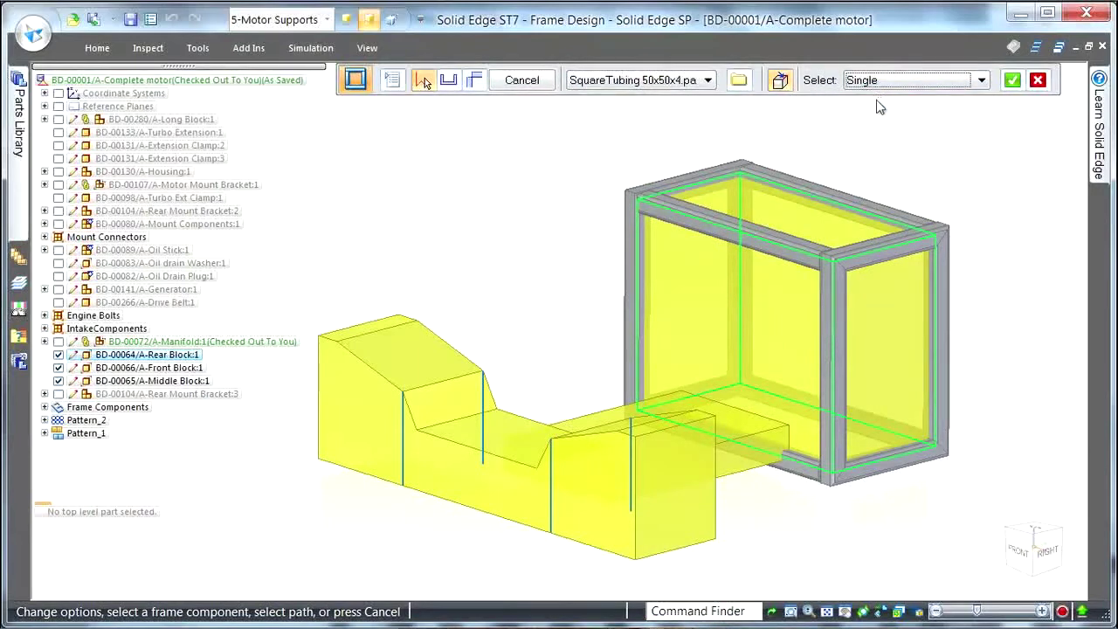
click(704, 221)
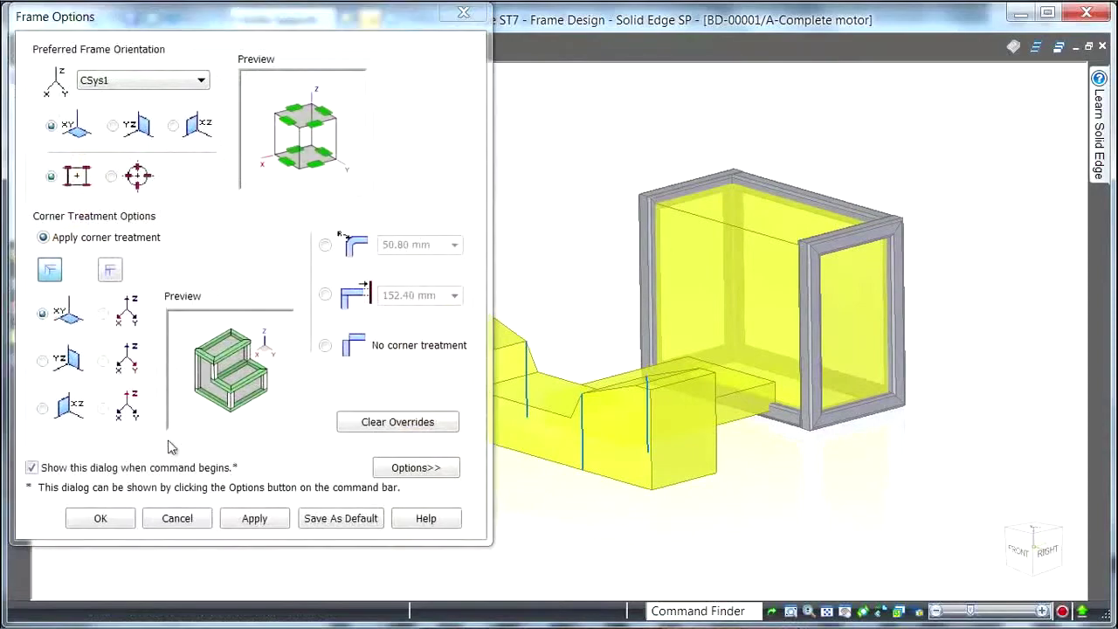
Stop the frame options from showing at command start and create frame members around the Front Block's underside using face selection
click(32, 468)
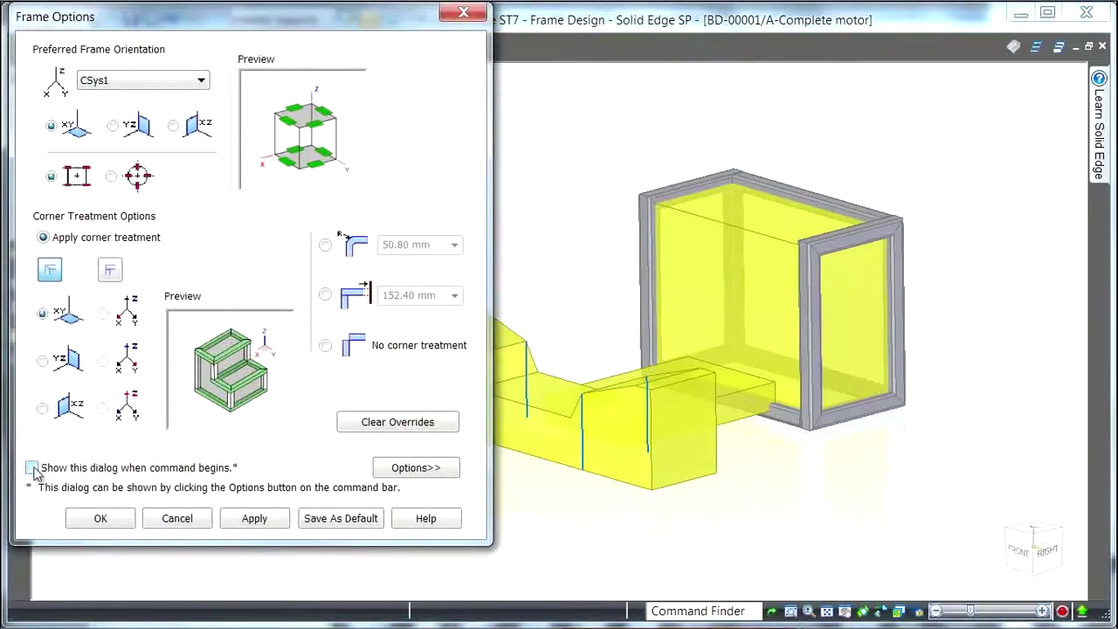
click(100, 519)
click(982, 80)
click(894, 122)
middle_drag(893, 126, 521, 480)
scroll(603, 537, up, 4)
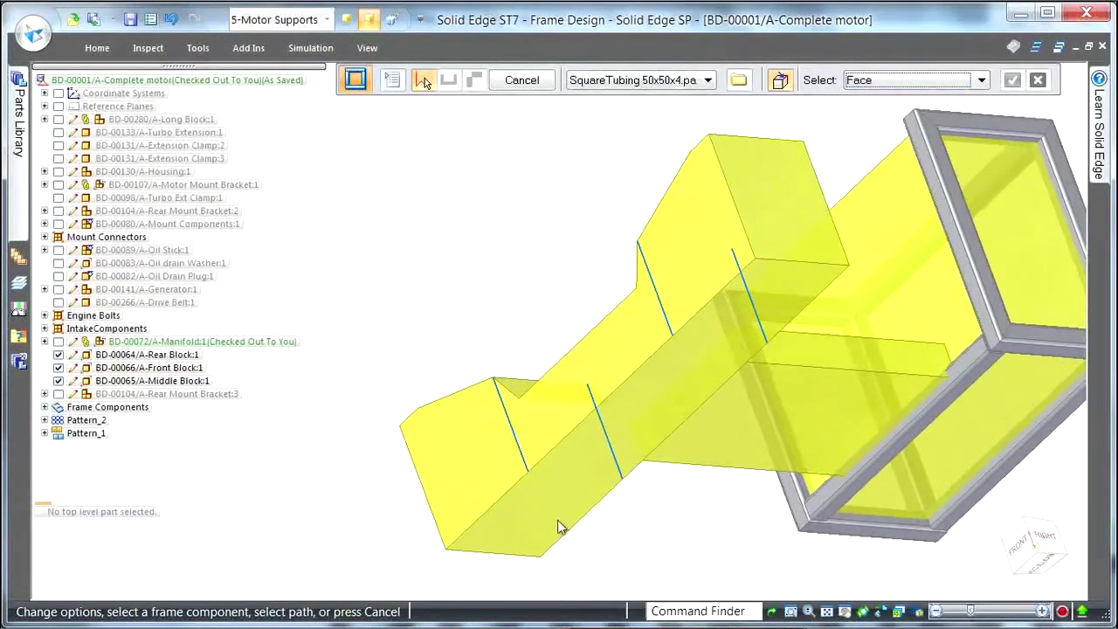
click(555, 522)
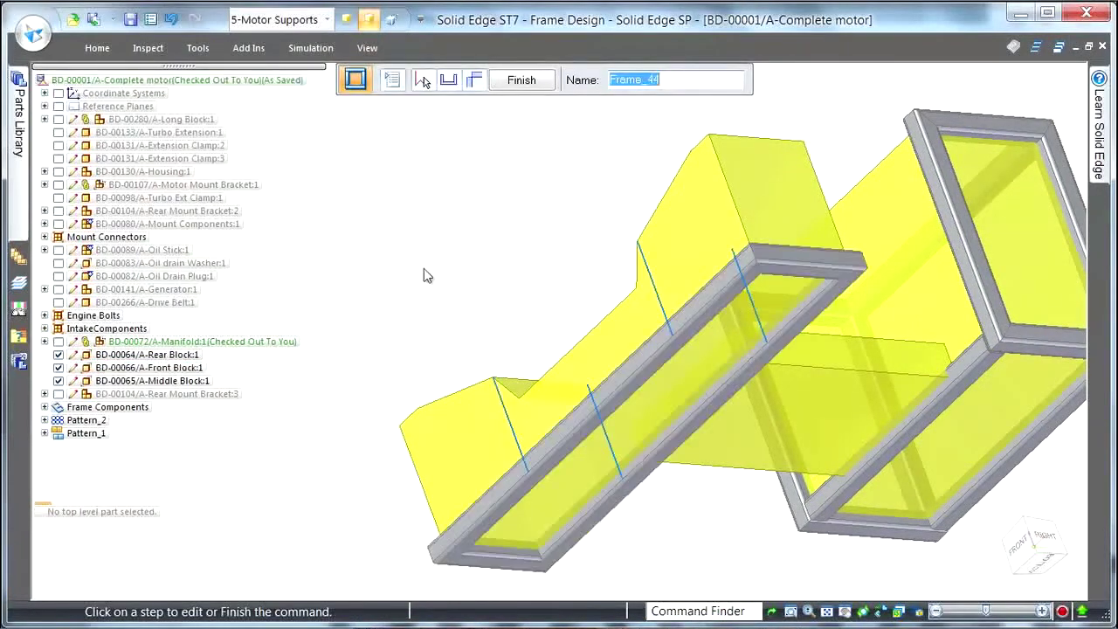
right_click(424, 269)
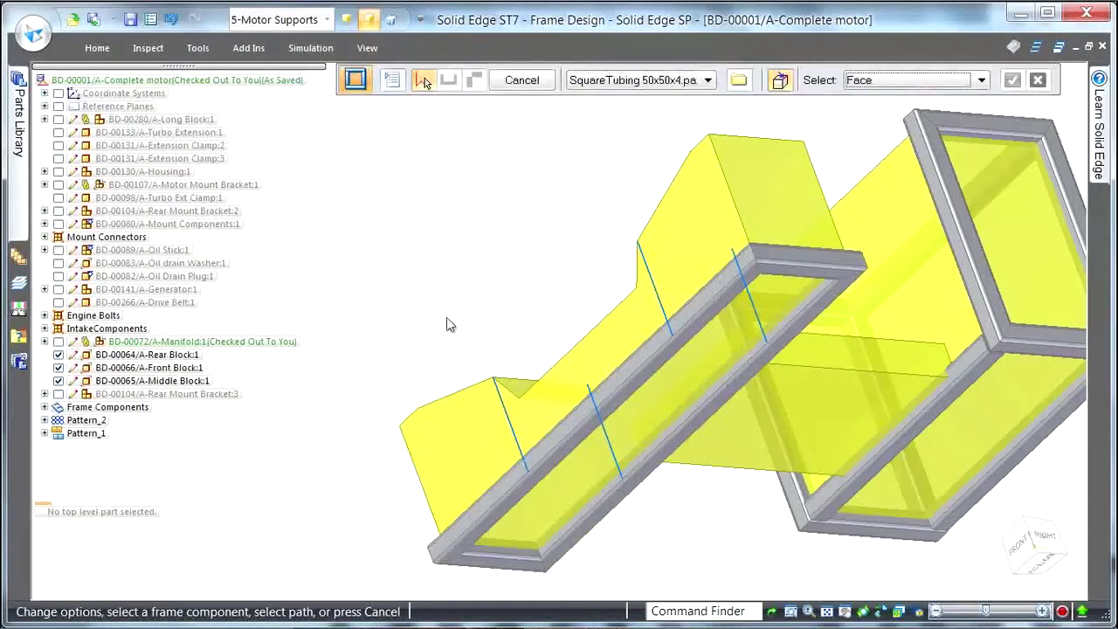
Create the end posts and sloped top members along the Front Block's outer long side, using single-edge selection
click(869, 81)
click(865, 98)
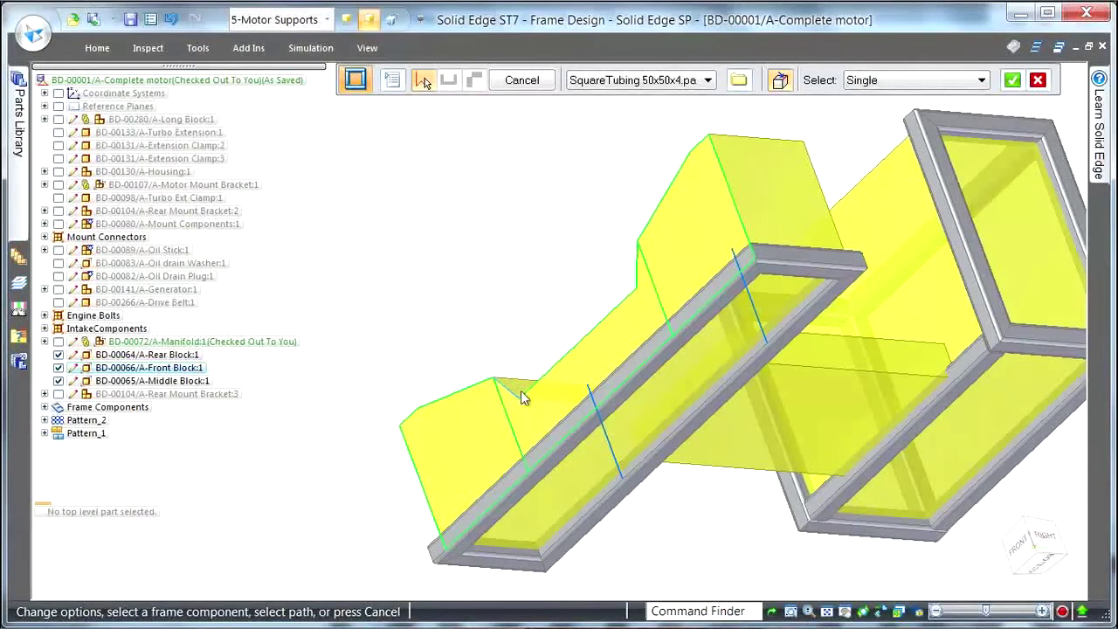
right_click(551, 236)
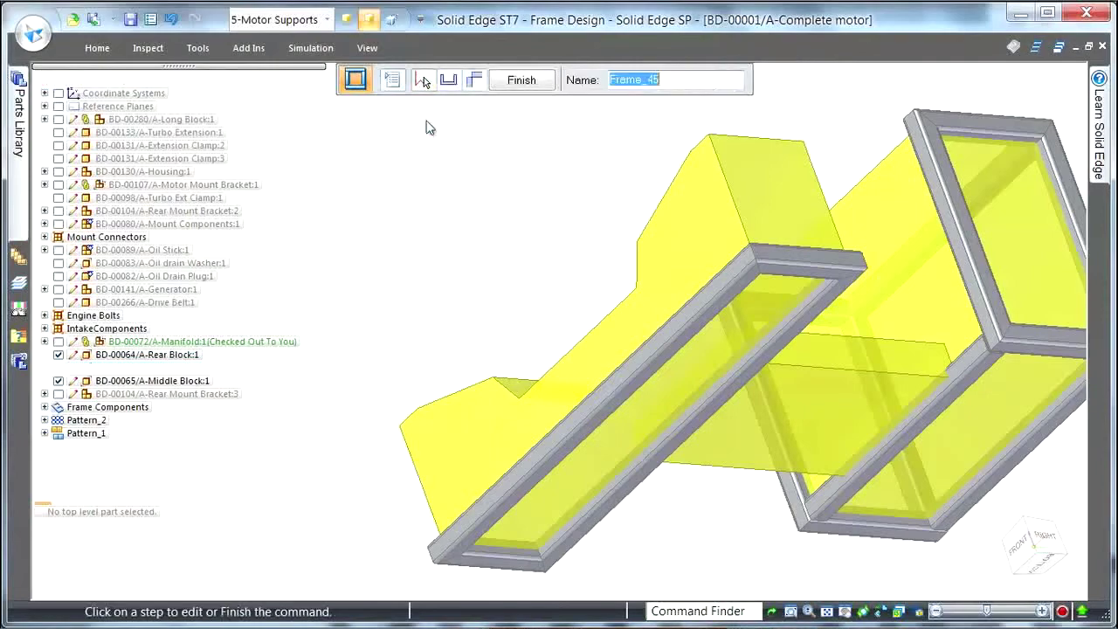
key(ctrl+i)
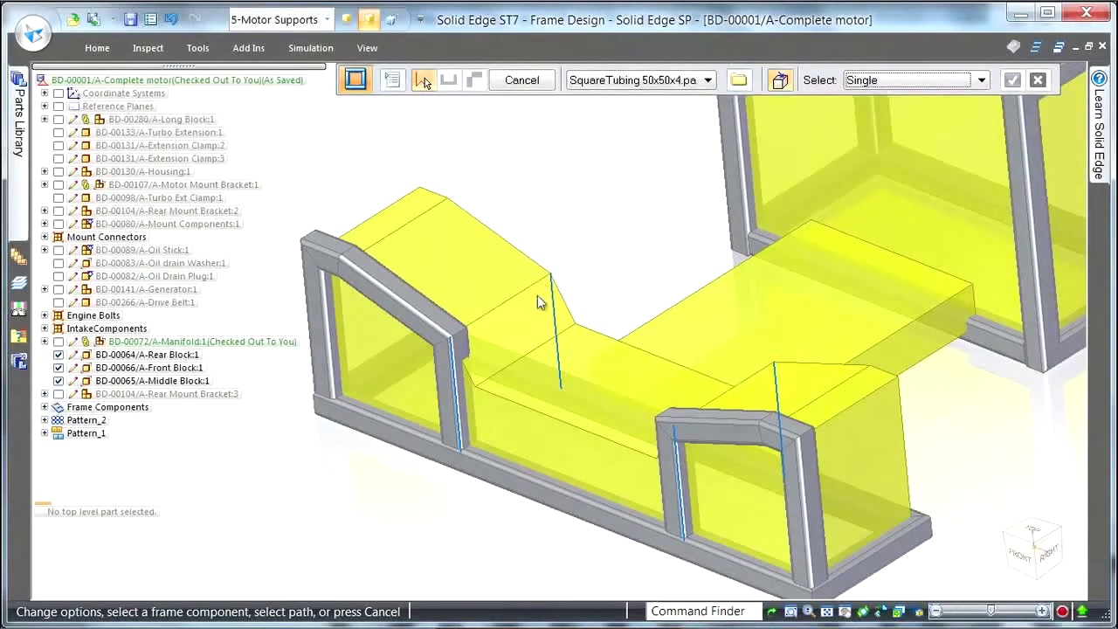
Create crossbars and inner uprights along the edges and vertical lines at the inner ends of the Front Block's two raised portions
click(530, 287)
click(554, 297)
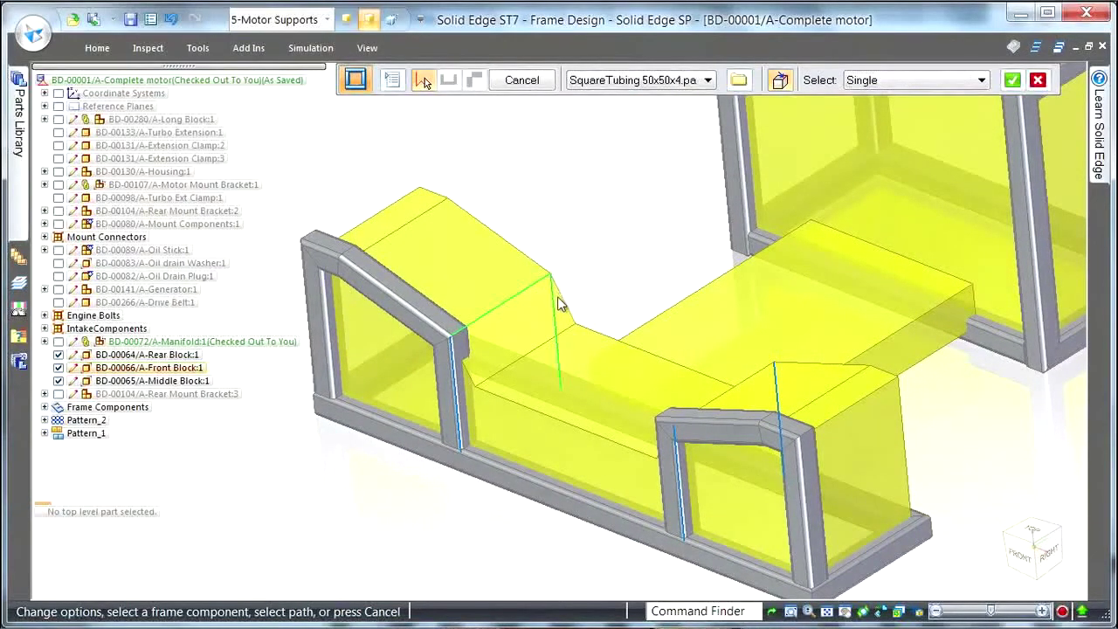
click(776, 380)
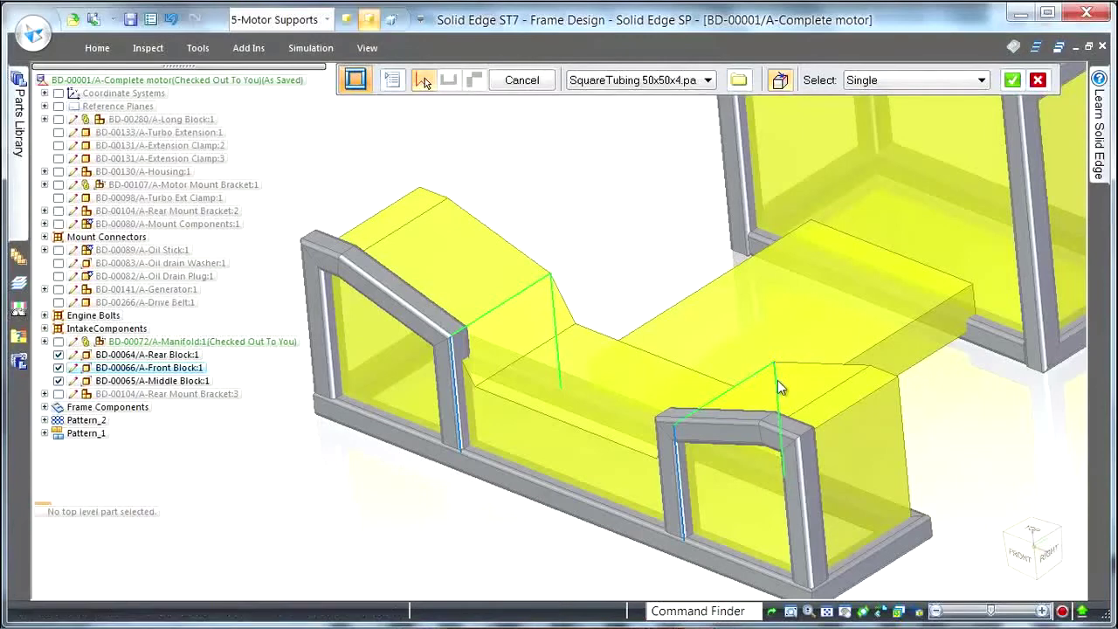
right_click(637, 213)
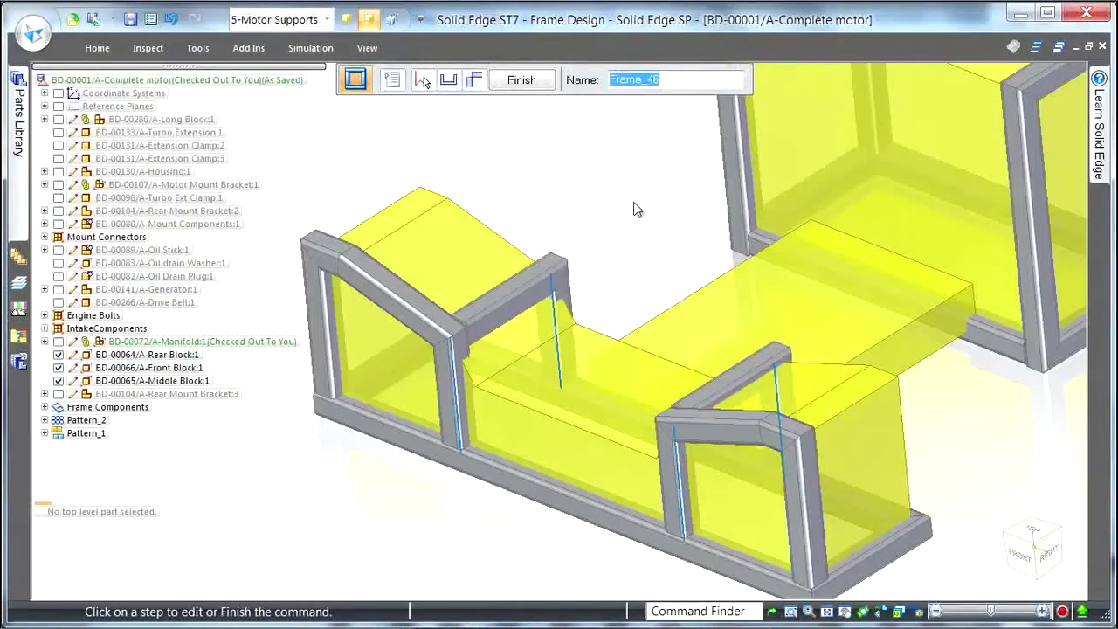
right_click(619, 200)
Create frame members from the Middle Block's underside using face selection, hiding the Rear, Front and Middle Blocks
click(903, 81)
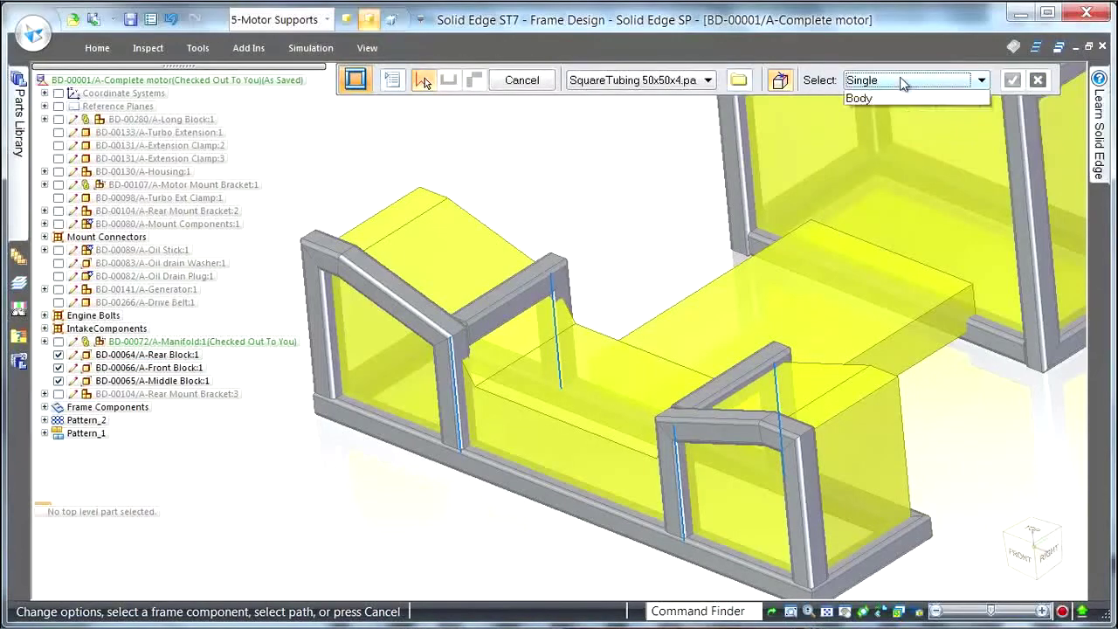
click(884, 124)
middle_drag(675, 131, 737, 547)
scroll(736, 547, up, 3)
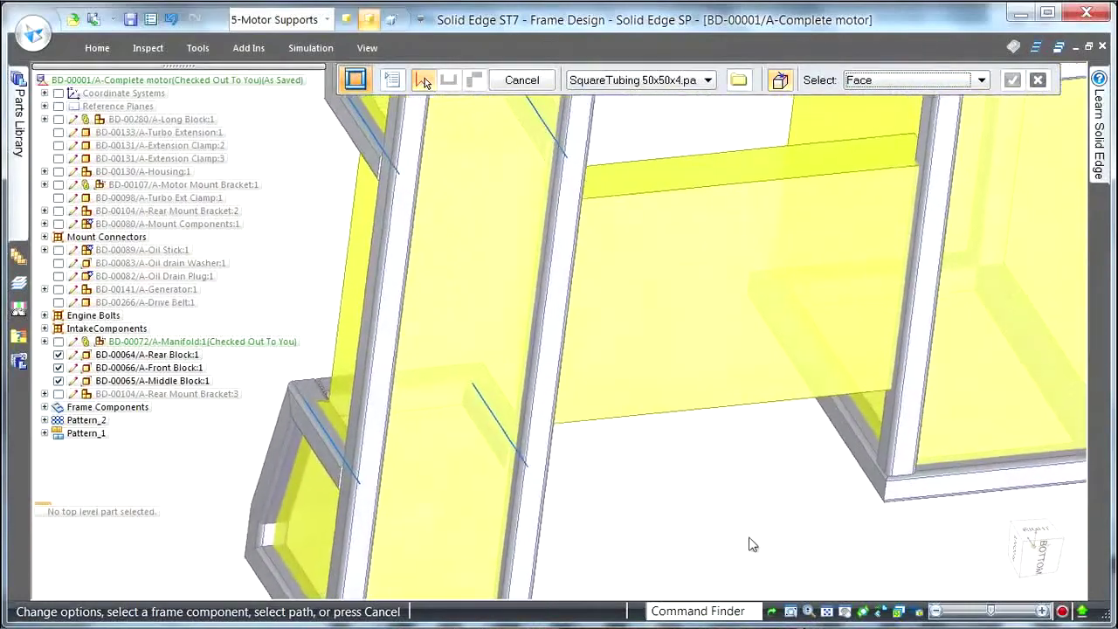
click(739, 291)
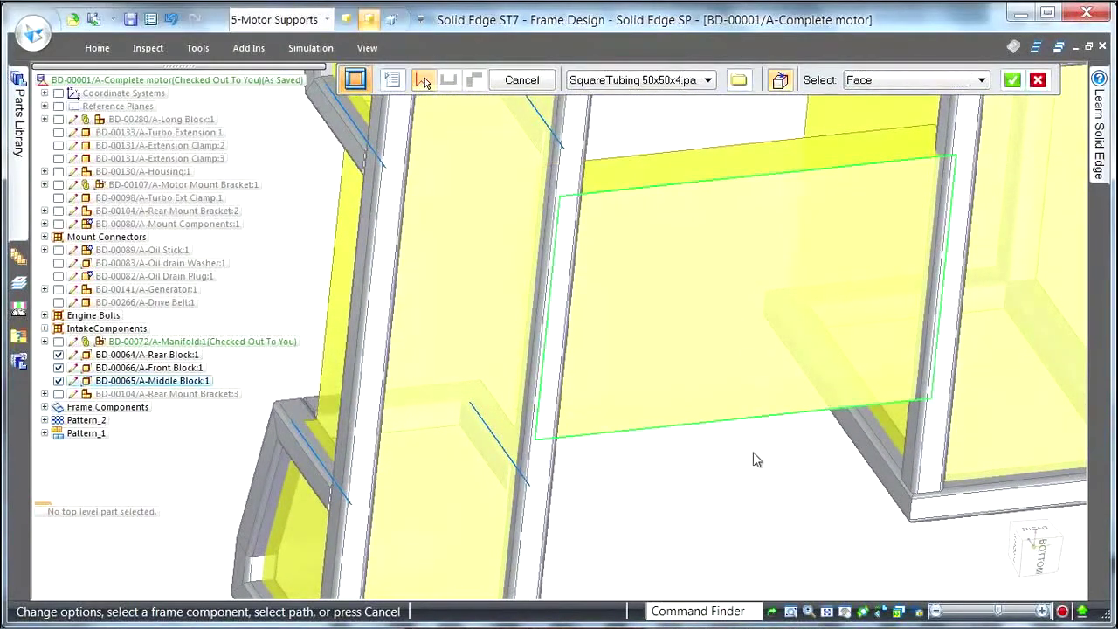
click(58, 355)
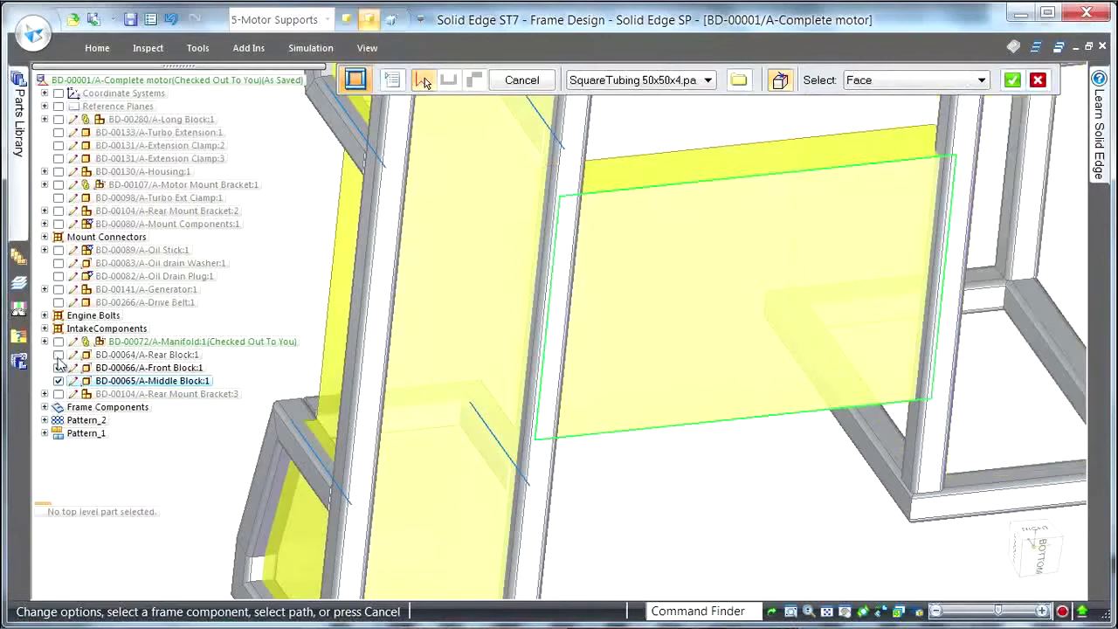
click(58, 368)
click(58, 381)
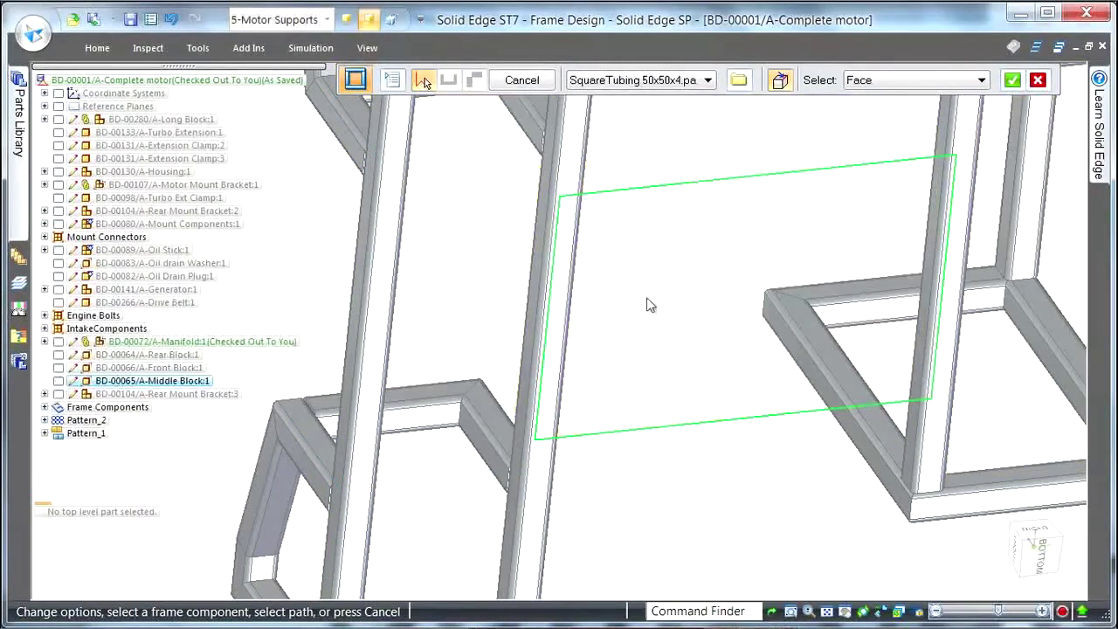
right_click(709, 302)
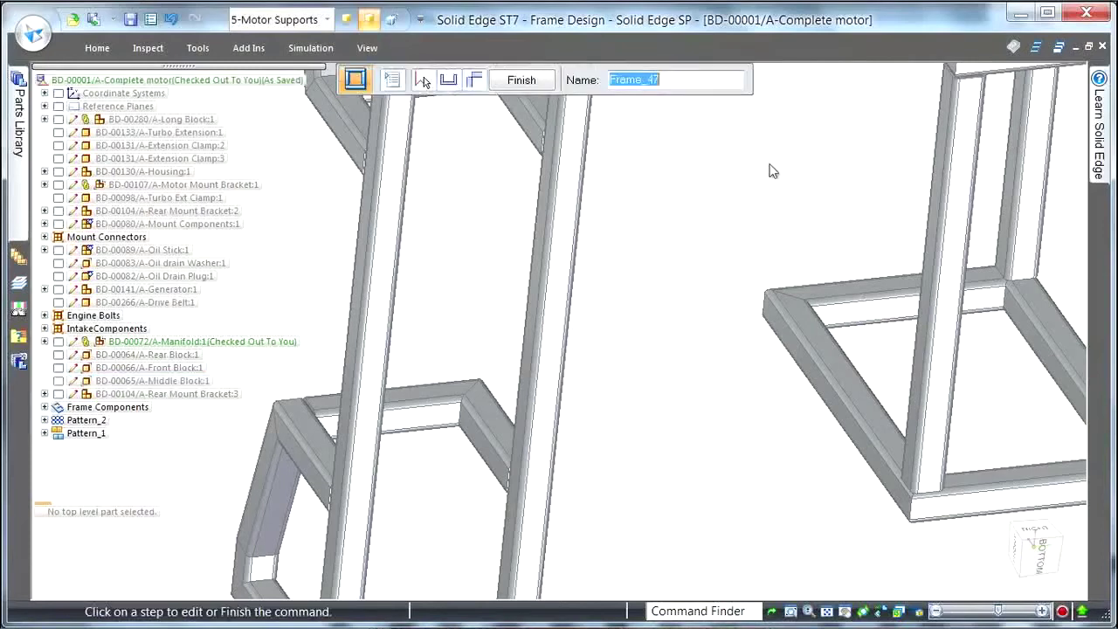
click(526, 80)
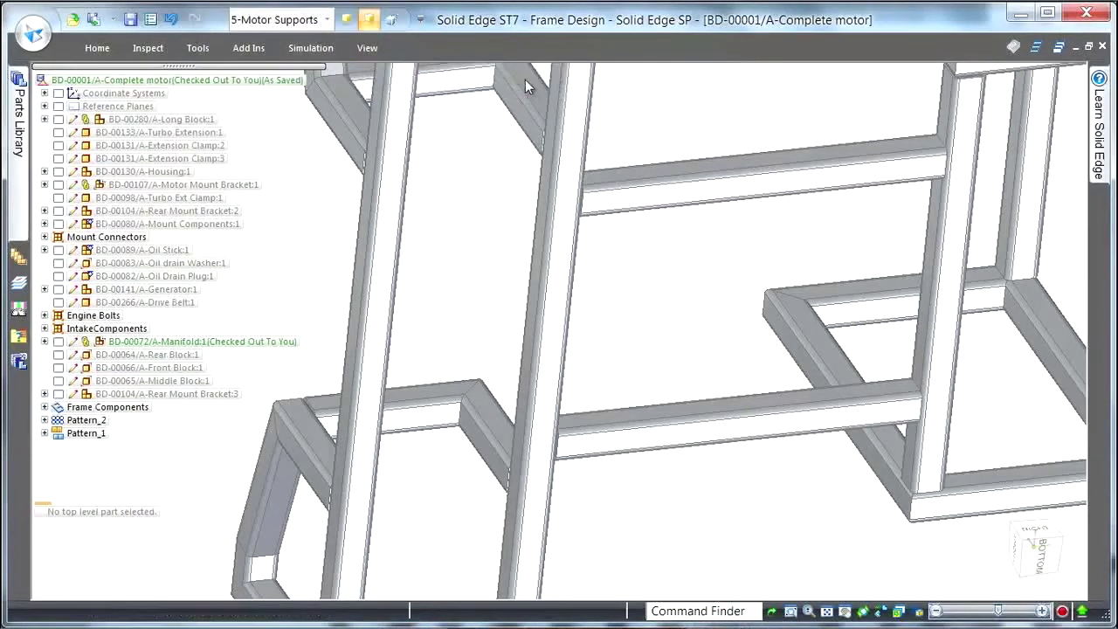
key(Escape)
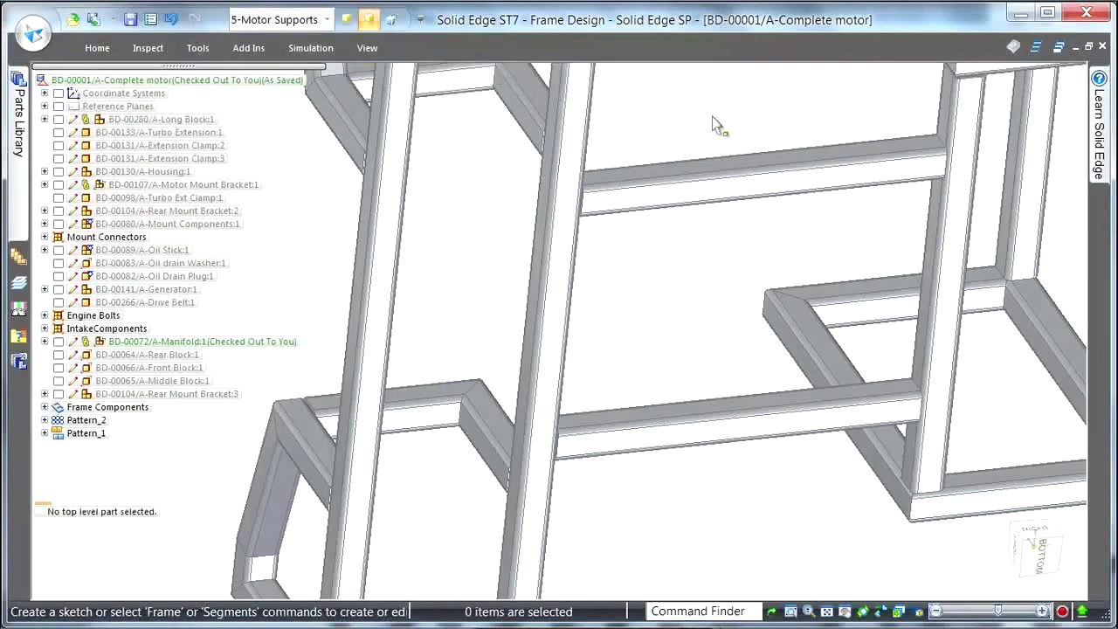
Show all components of the complete motor assembly, but hide the Rear Block and Middle Block
scroll(715, 118, up, 3)
middle_drag(677, 118, 516, 143)
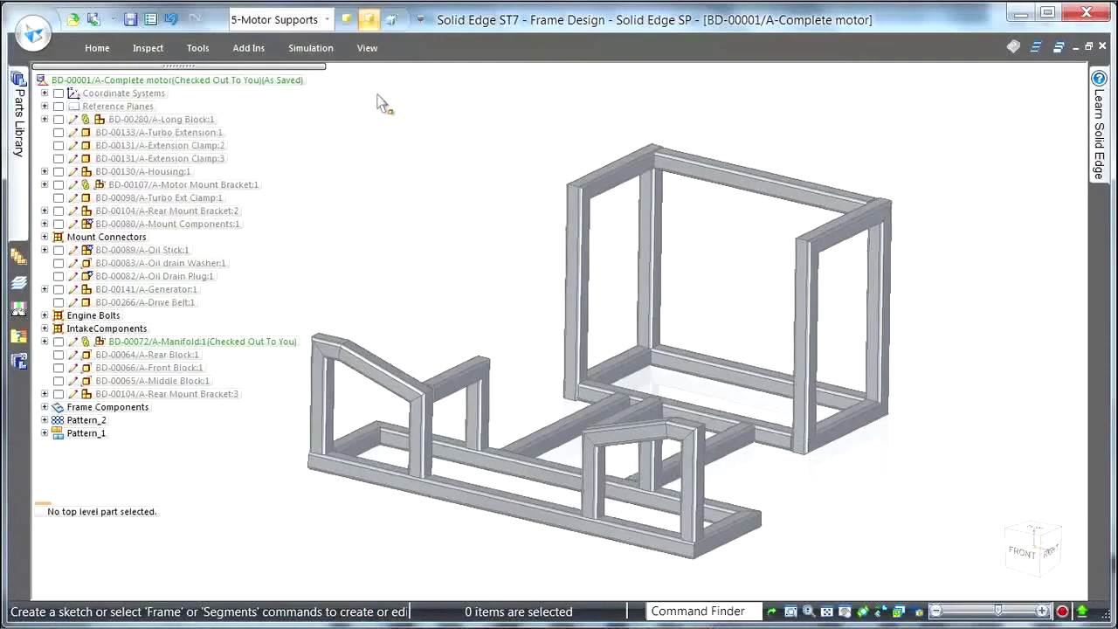
right_click(244, 78)
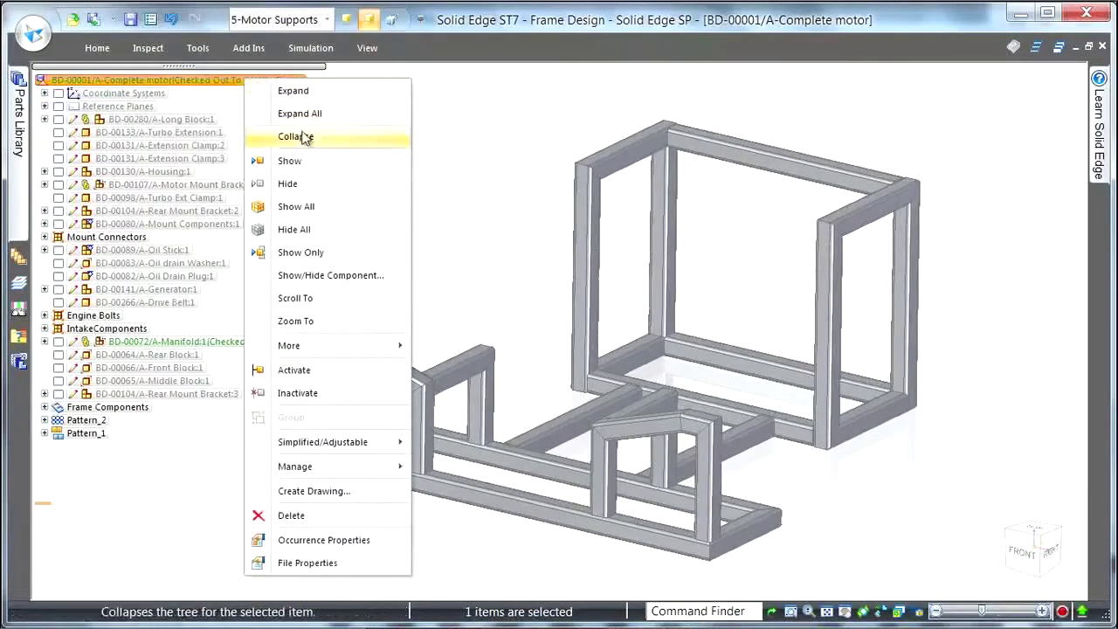
click(296, 206)
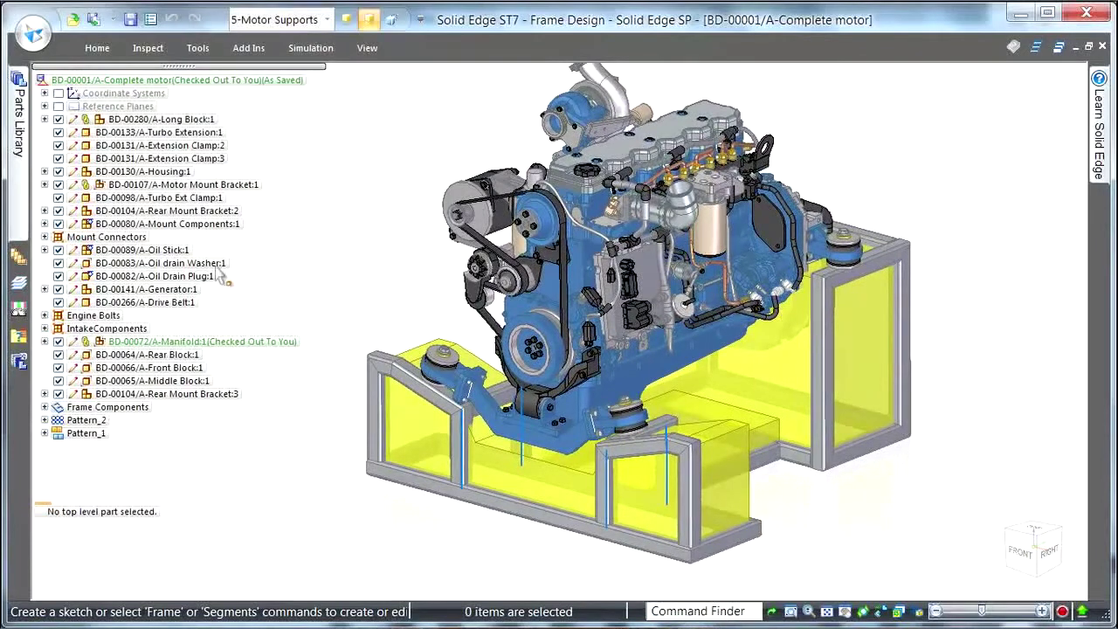
click(58, 354)
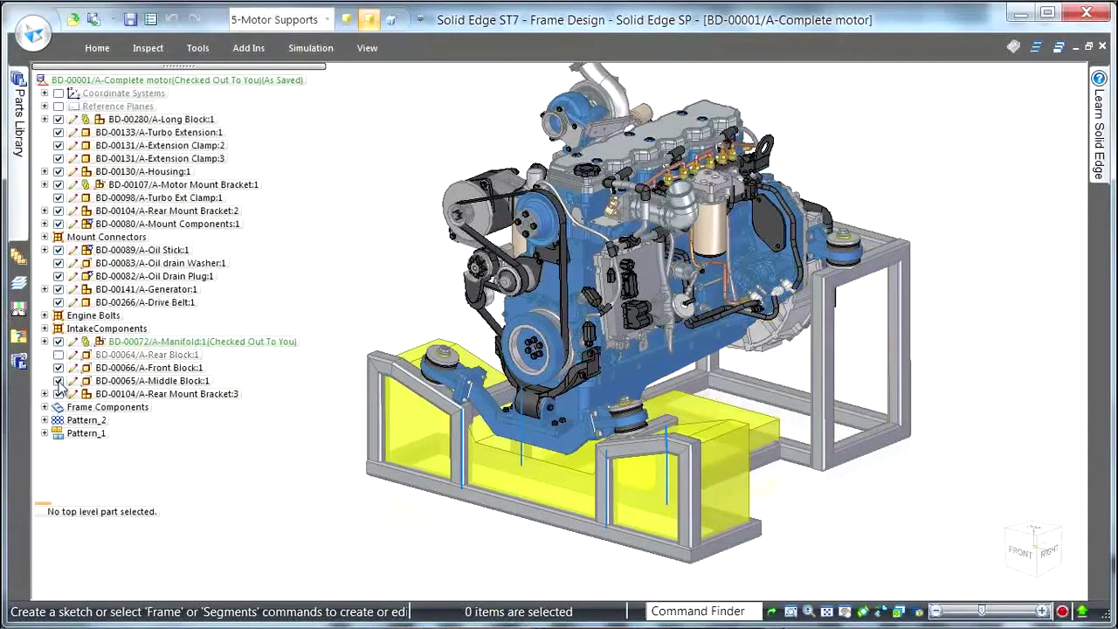
click(57, 381)
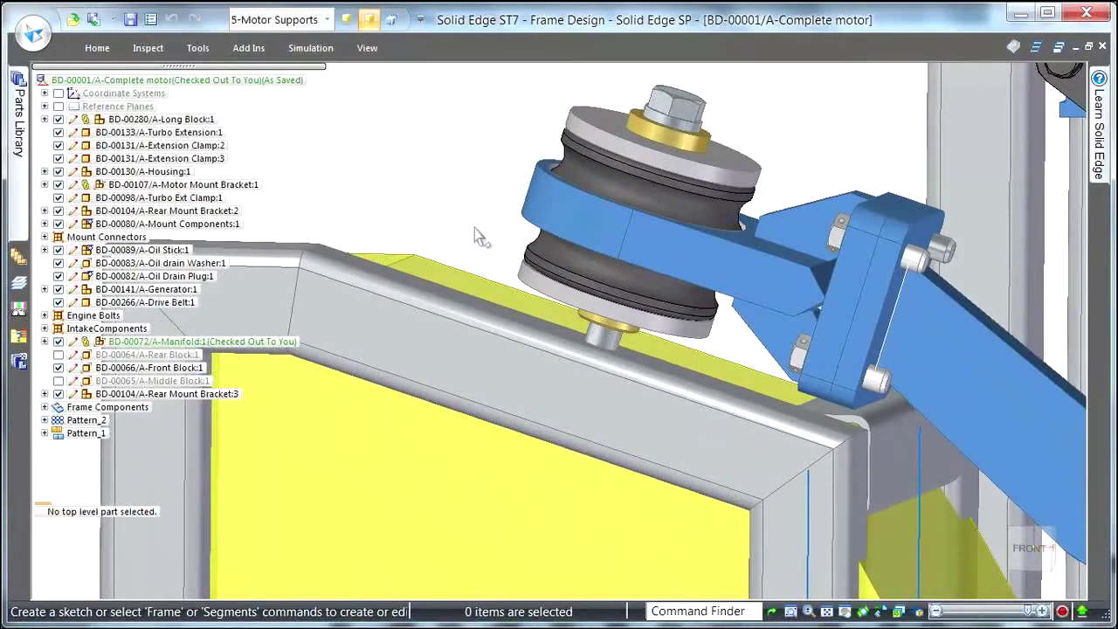
Move the Front Block's sloped top face with the steering wheel to meet the lower disc of the front motor mount
click(479, 298)
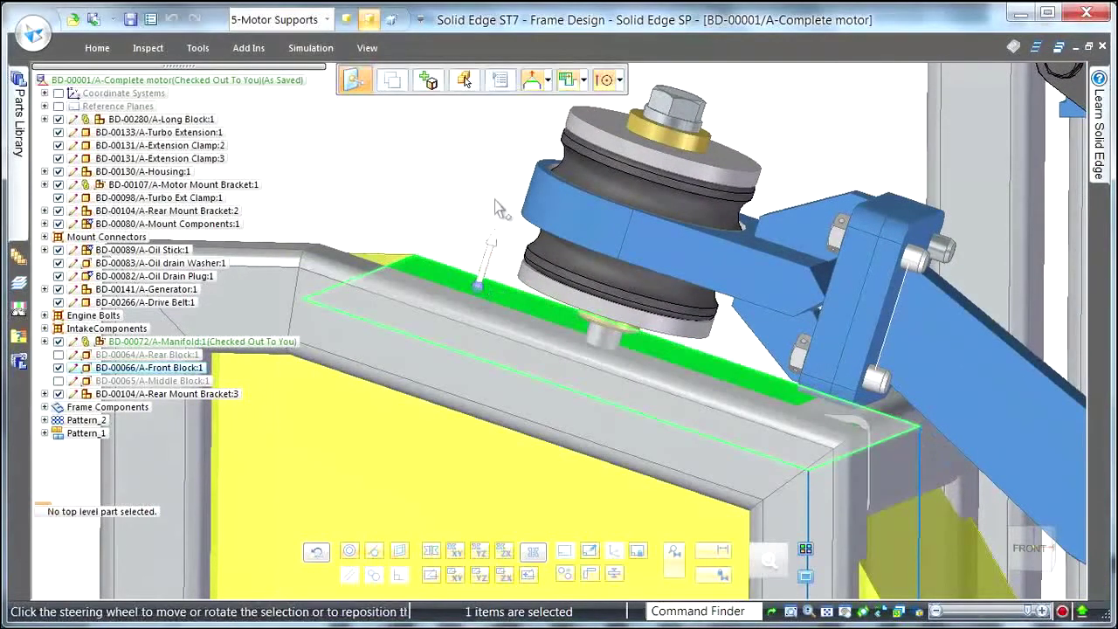
click(489, 255)
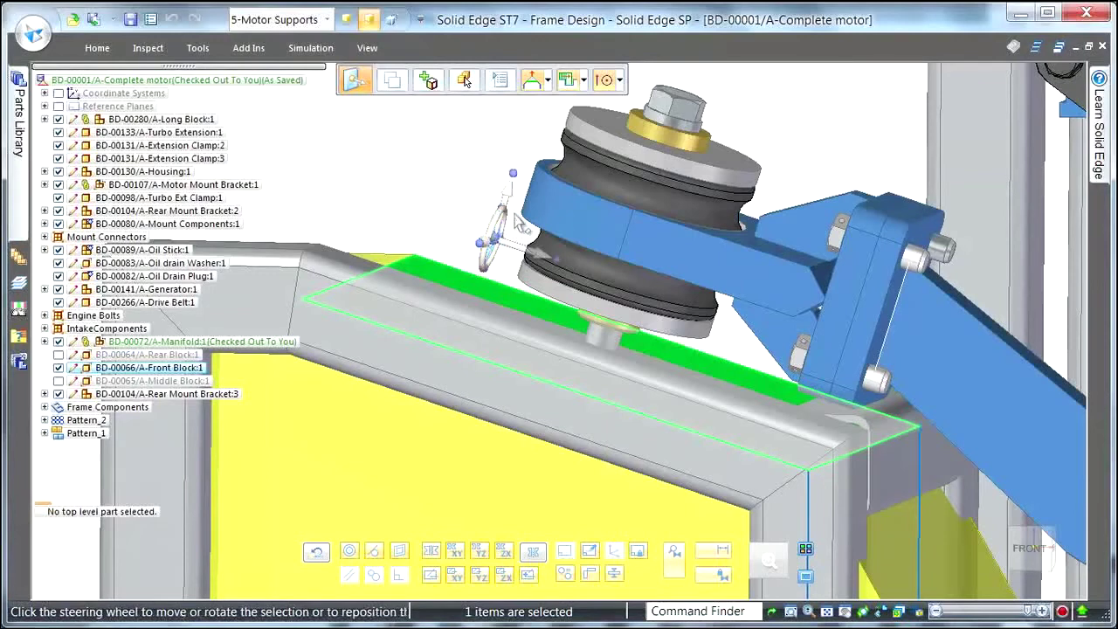
click(509, 207)
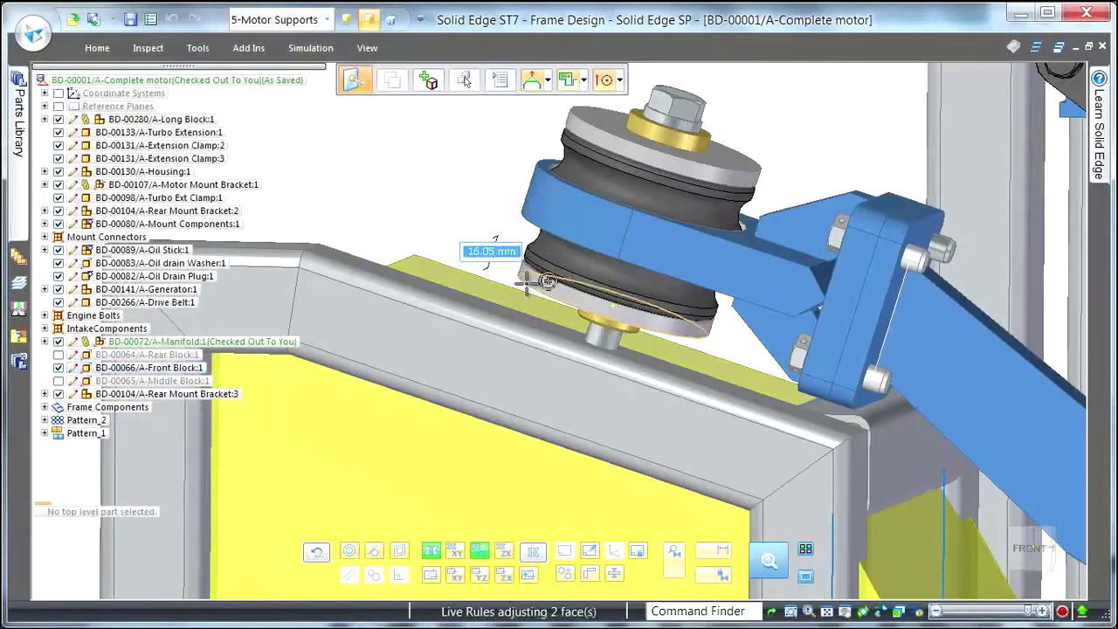
click(527, 285)
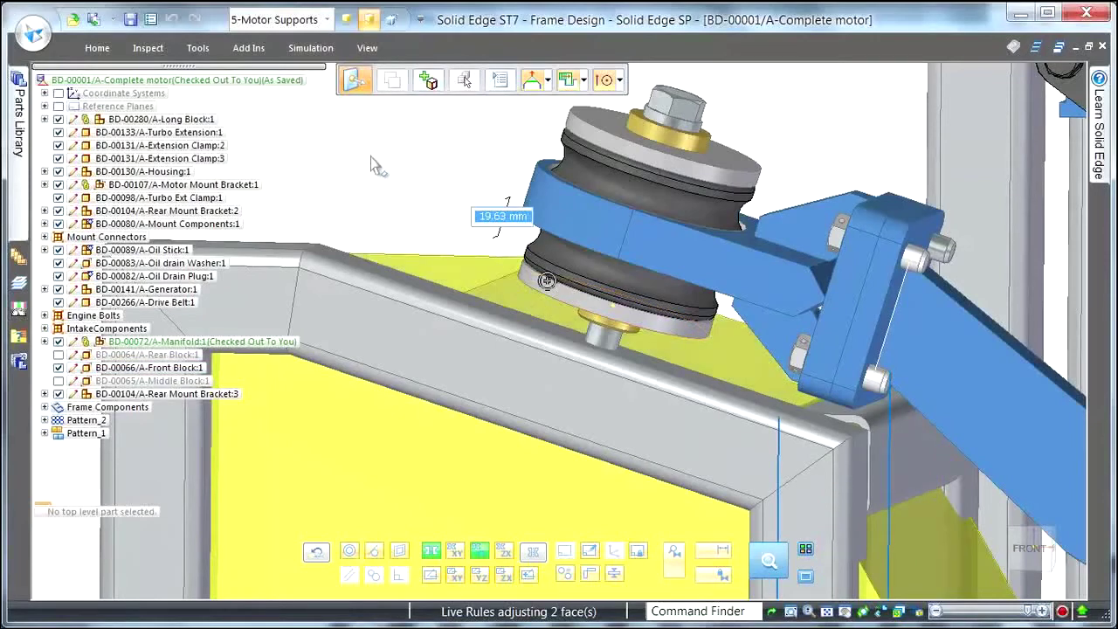
key(Escape)
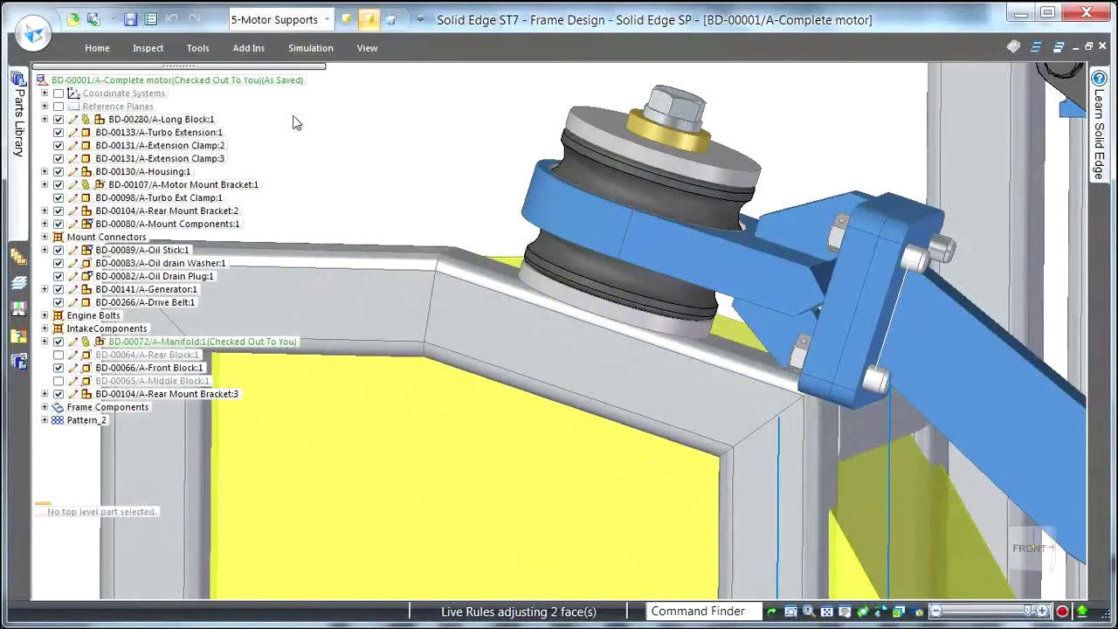
click(343, 150)
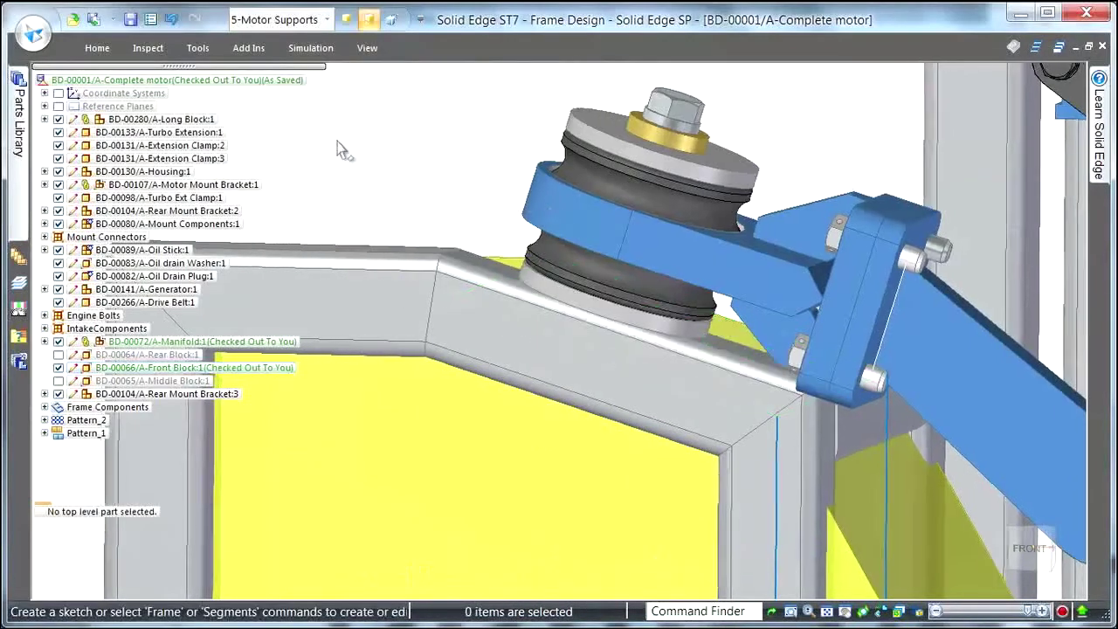
Hide the Front Block so that only the motor and its tubing frame are displayed
click(59, 368)
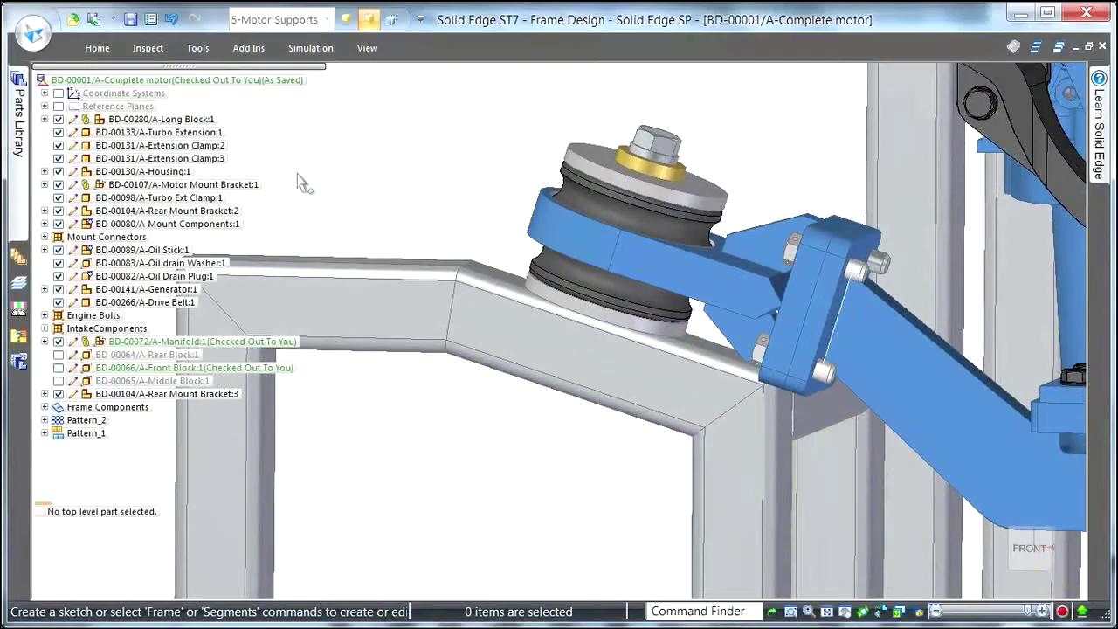
scroll(367, 146, down, 8)
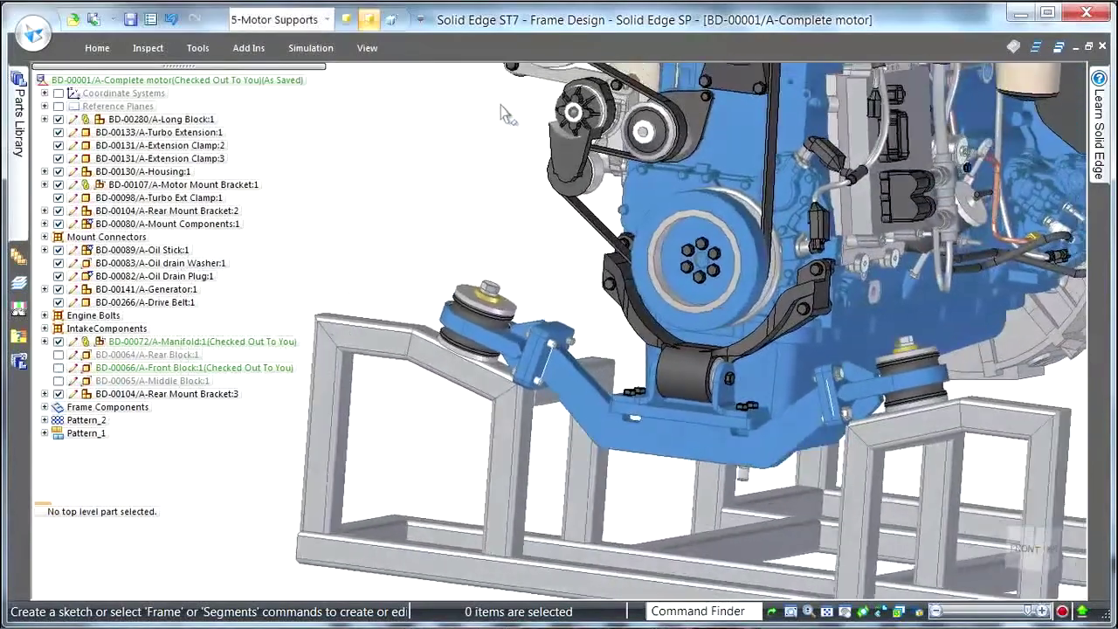
middle_drag(502, 113, 1035, 122)
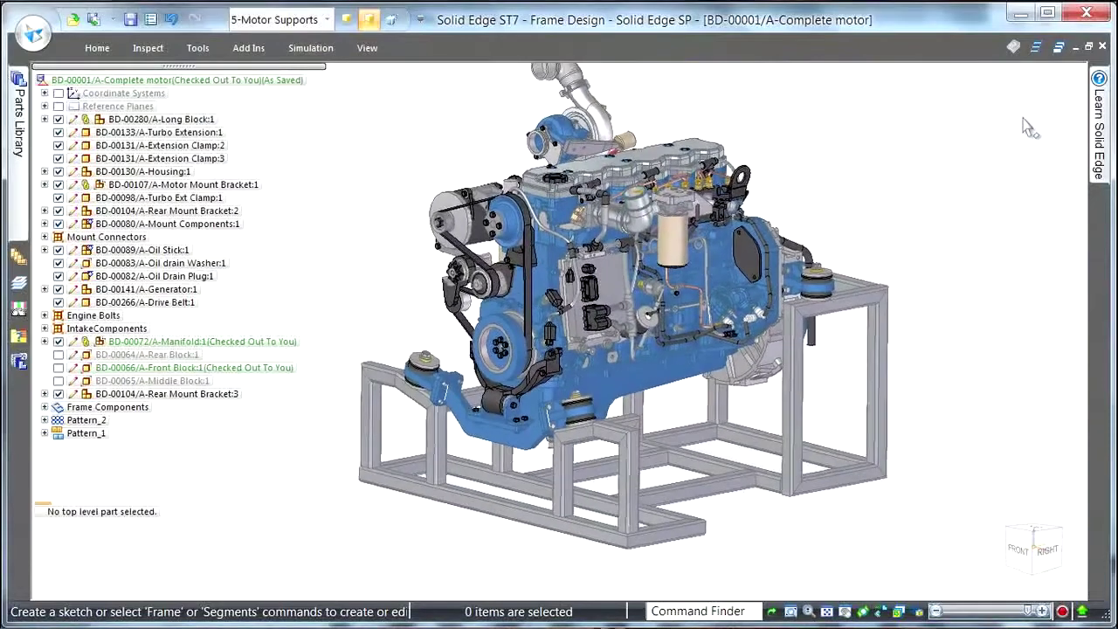
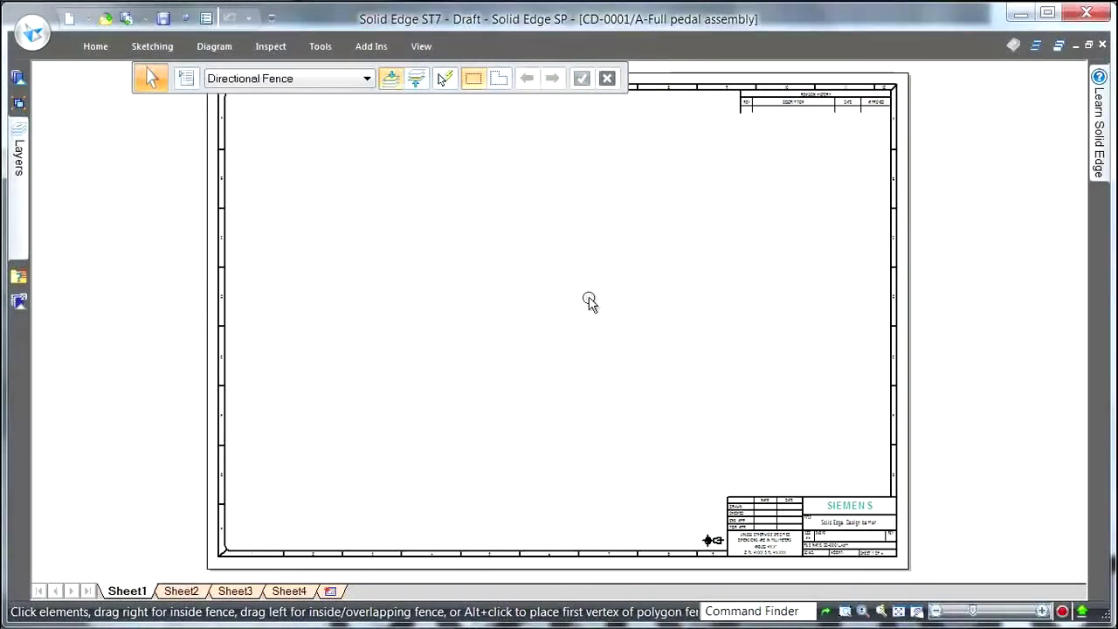
Open the CD-0003 part from the SE Component Detail folder of the in-house data as the model for drawing views
right_drag(592, 299, 596, 252)
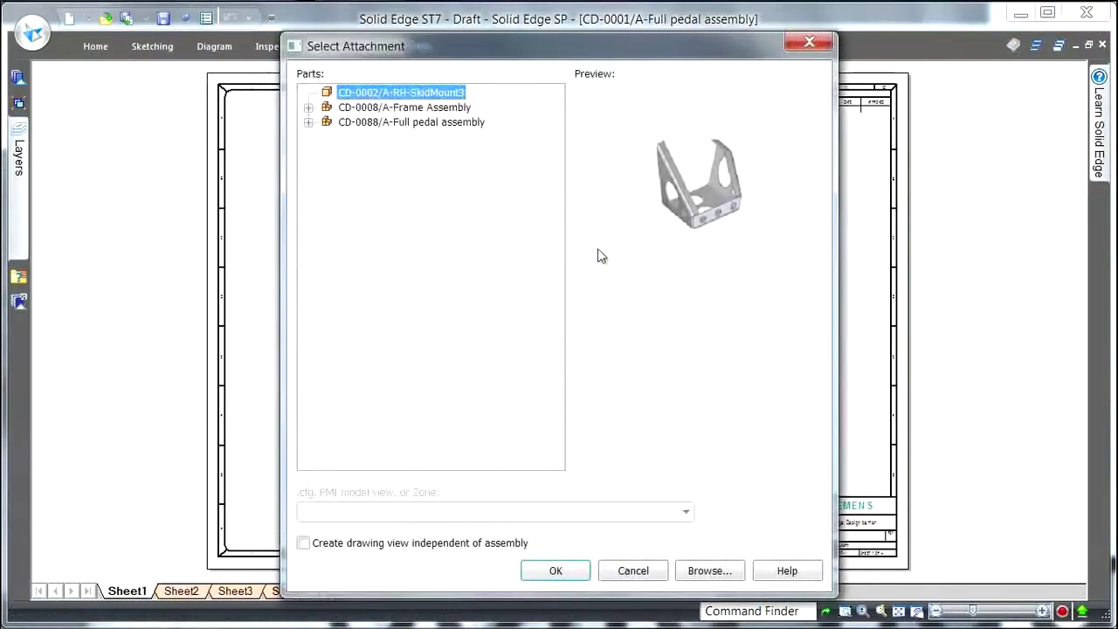
click(718, 571)
double_click(93, 108)
double_click(91, 112)
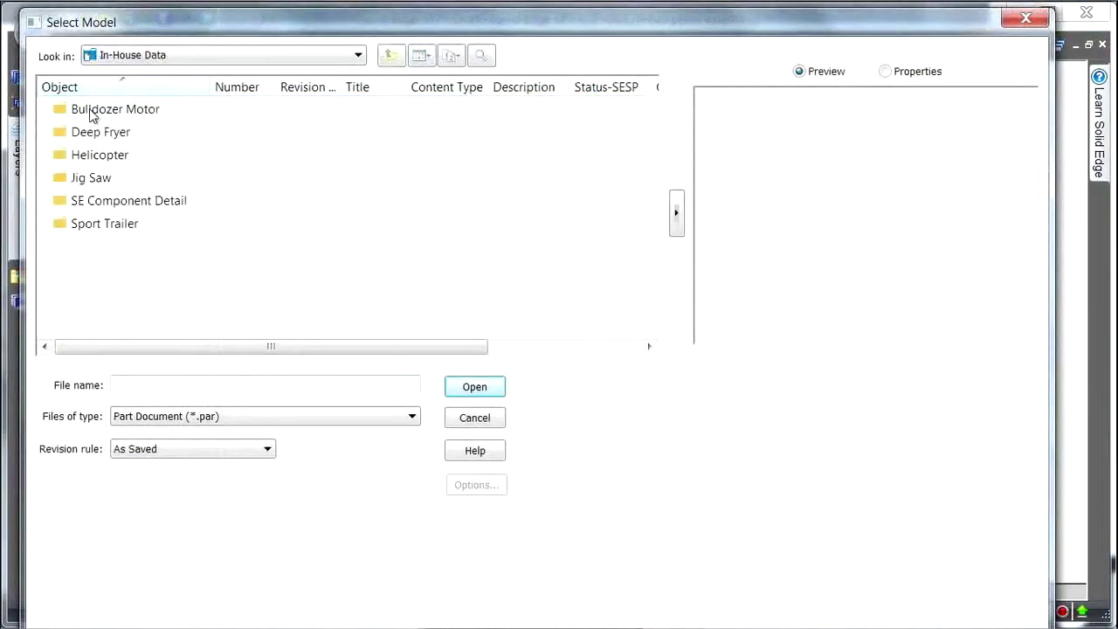
double_click(90, 201)
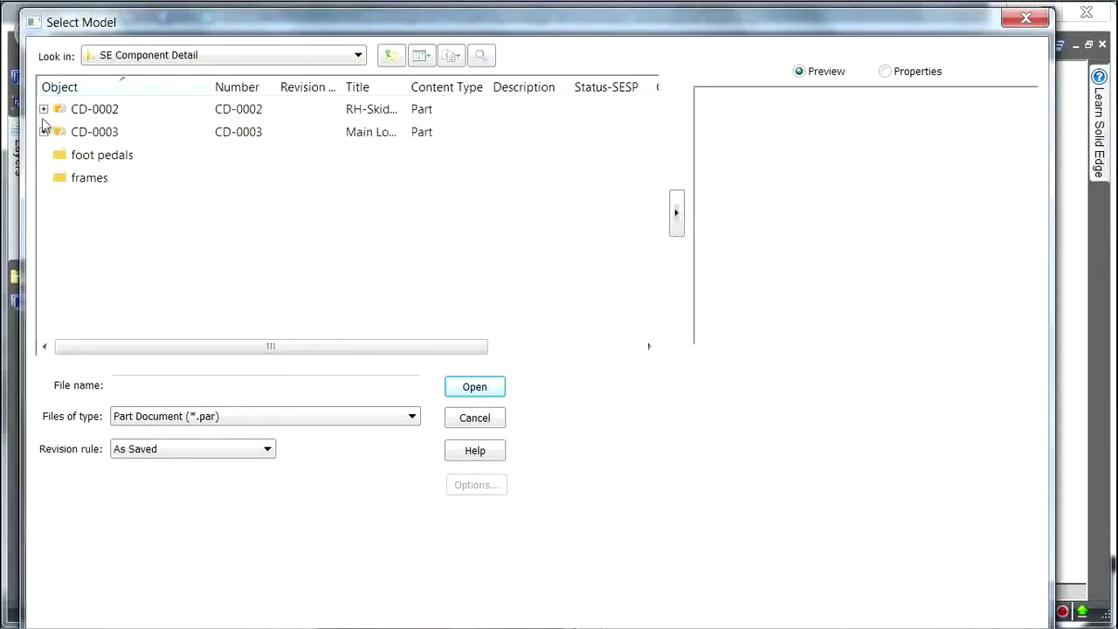
click(43, 110)
click(91, 133)
click(44, 155)
click(111, 180)
click(485, 389)
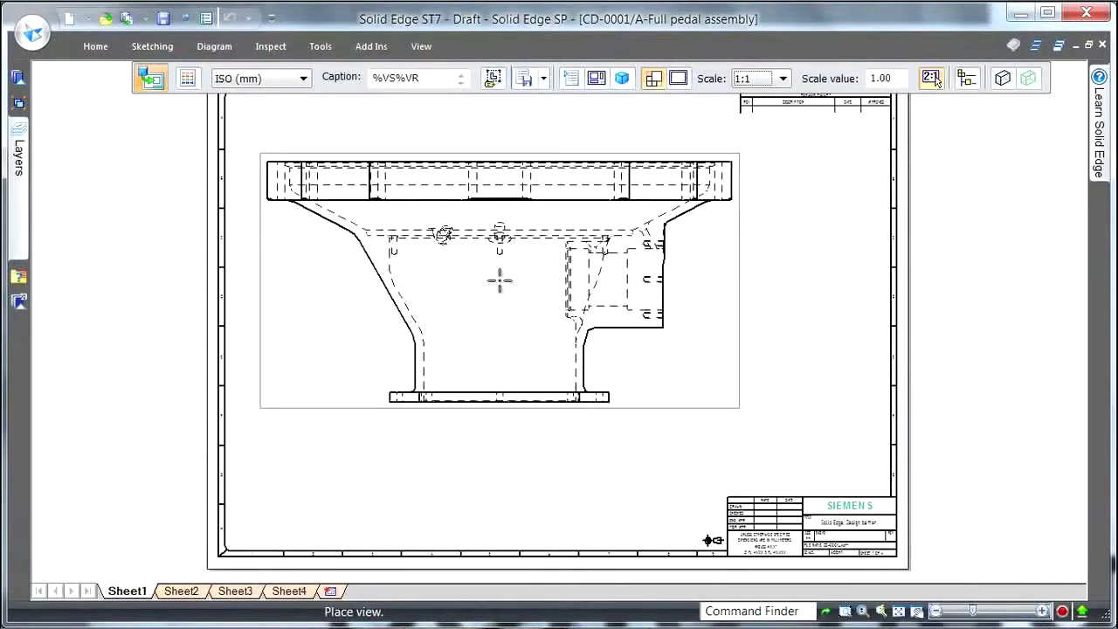
Place the part's front view at 1:2 scale in the sheet's upper left area, with a projected circular plan view below it
click(933, 77)
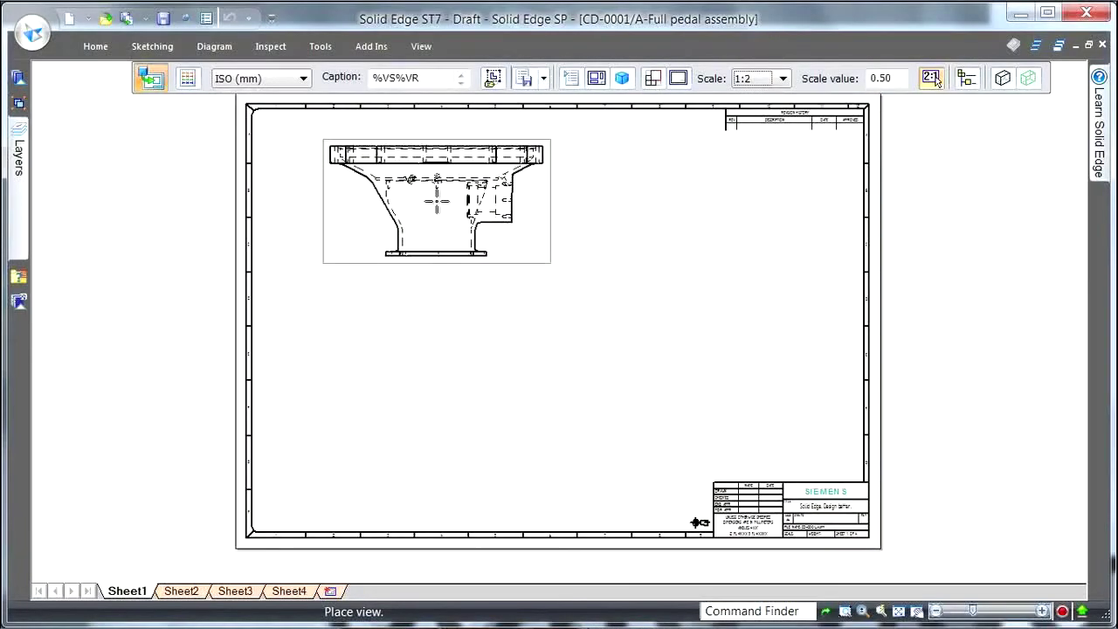
click(438, 202)
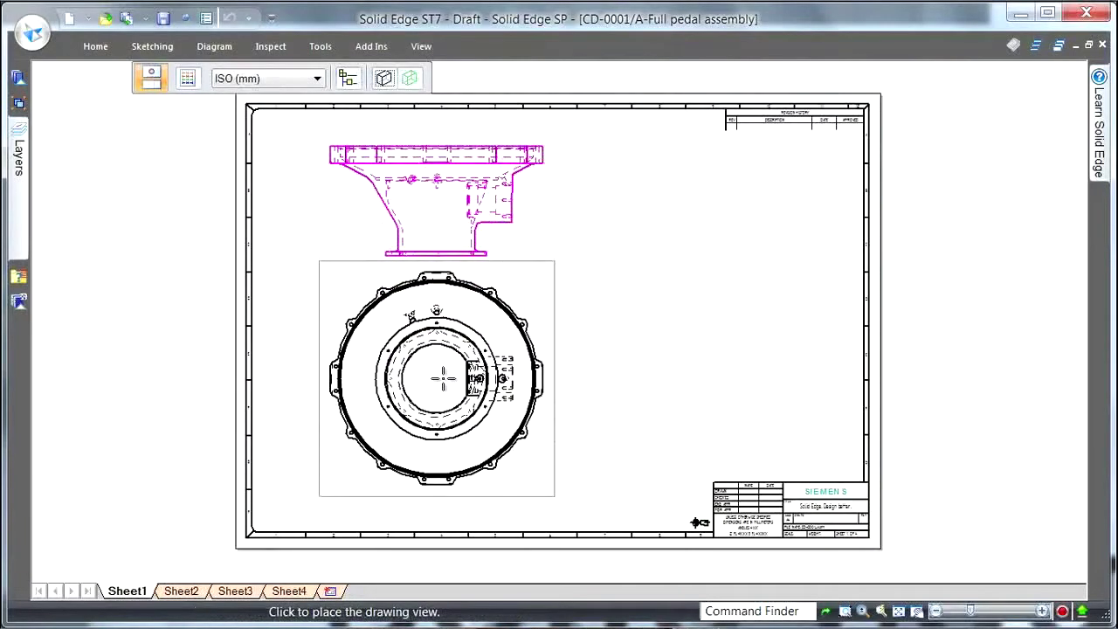
click(441, 392)
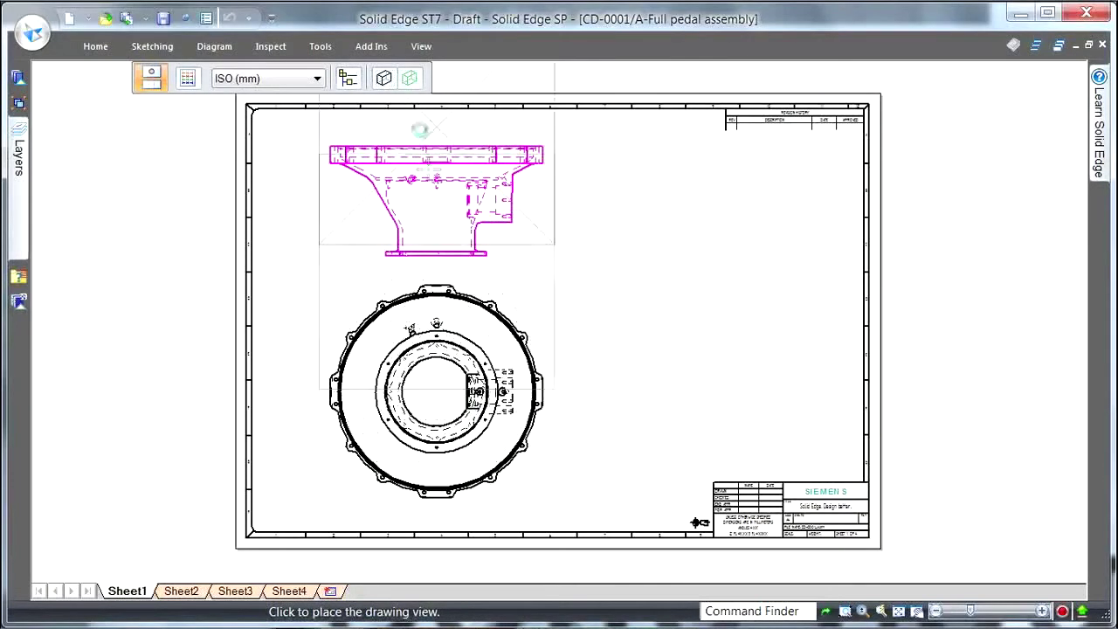
Add a shaded isometric view projected from the front view and move it to the sheet's upper right corner
click(385, 79)
click(412, 151)
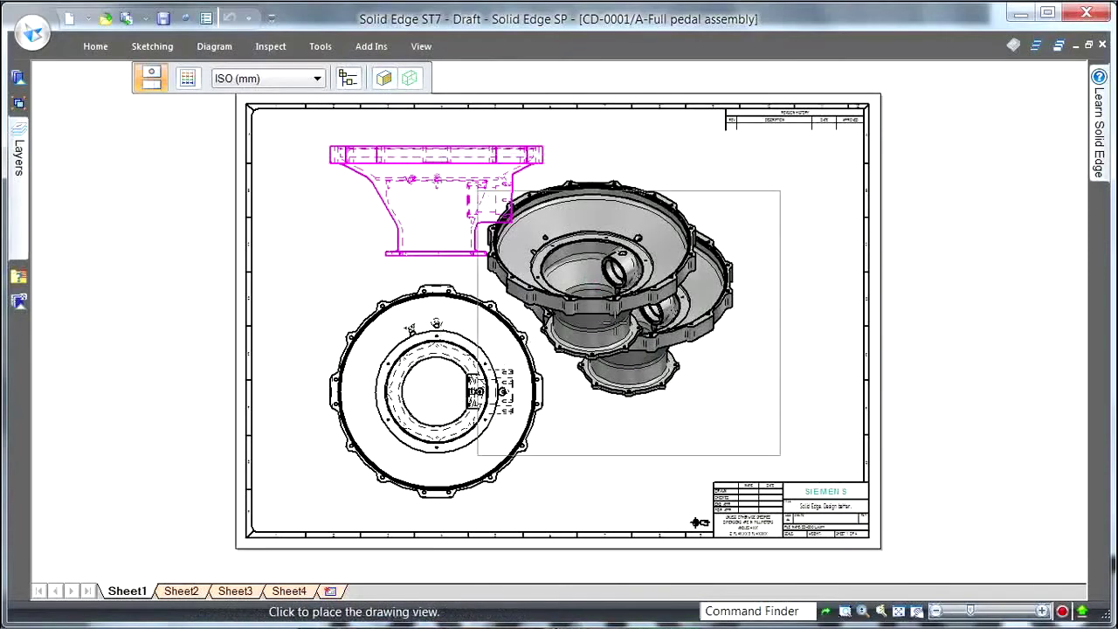
click(592, 269)
mouse_move(687, 223)
mouse_down()
mouse_move(821, 175)
mouse_move(841, 184)
mouse_up()
Create a 2:1 circular detail view from the right rim of the plan view and place it beneath the isometric view
right_click(643, 369)
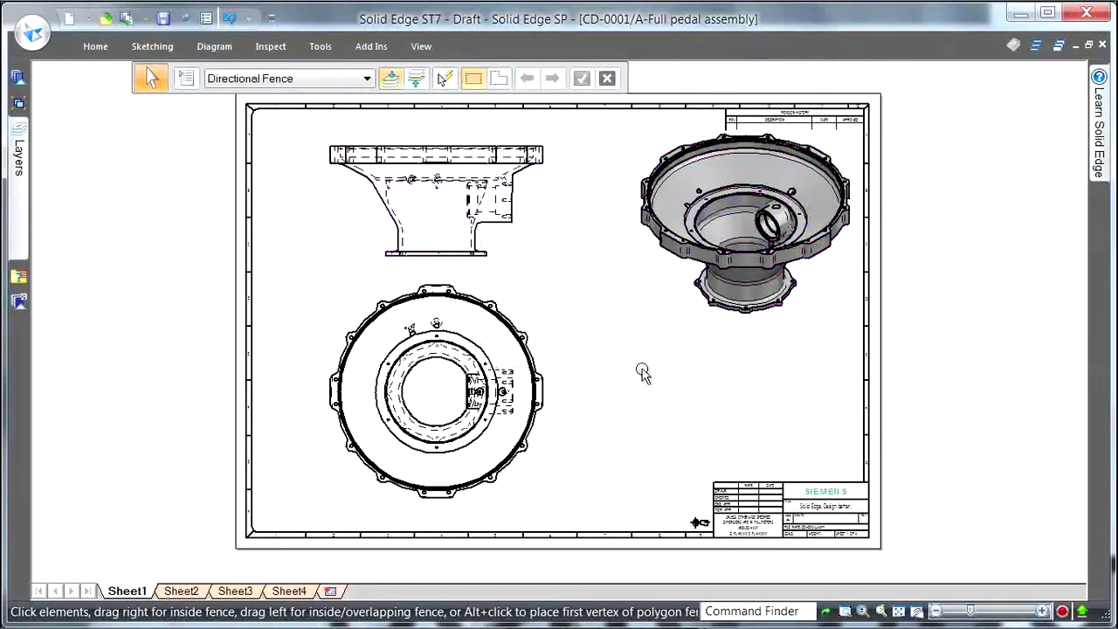
click(613, 396)
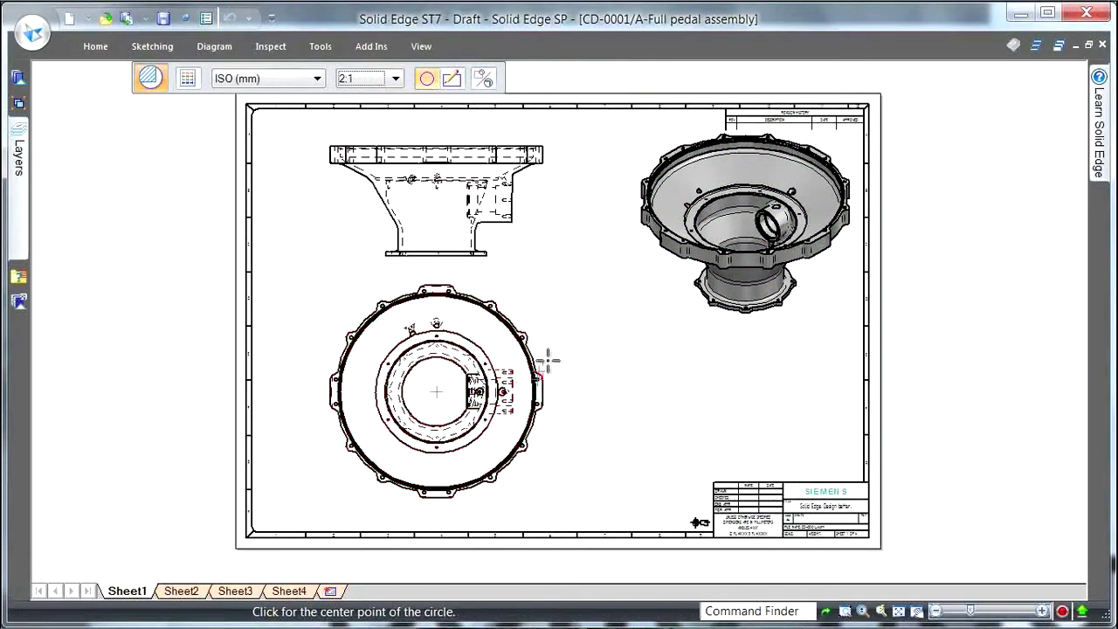
click(550, 367)
click(584, 367)
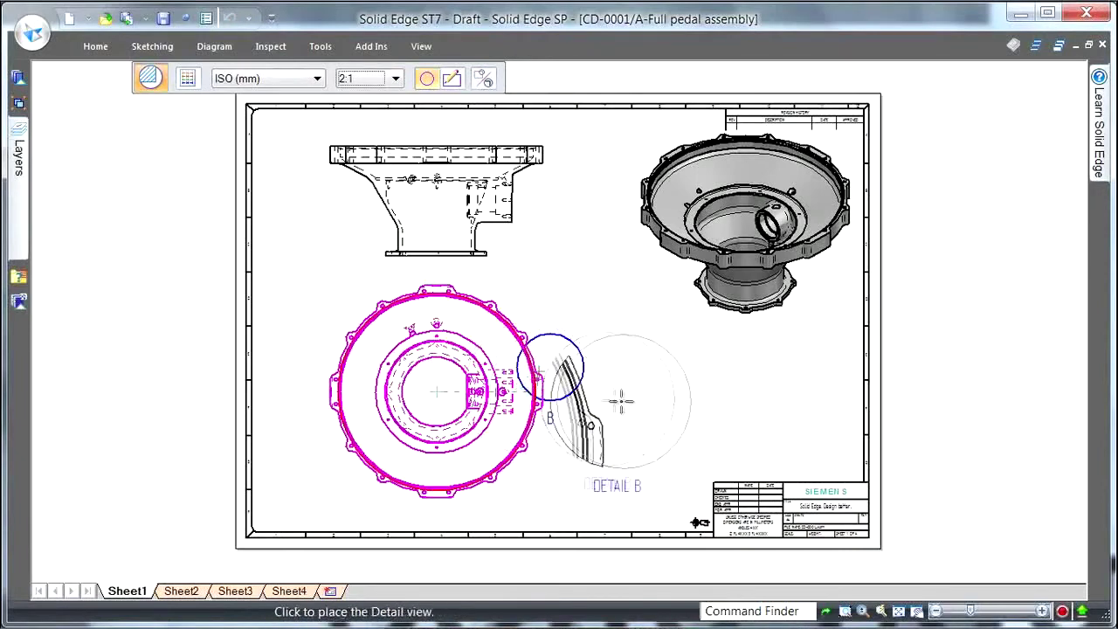
click(674, 389)
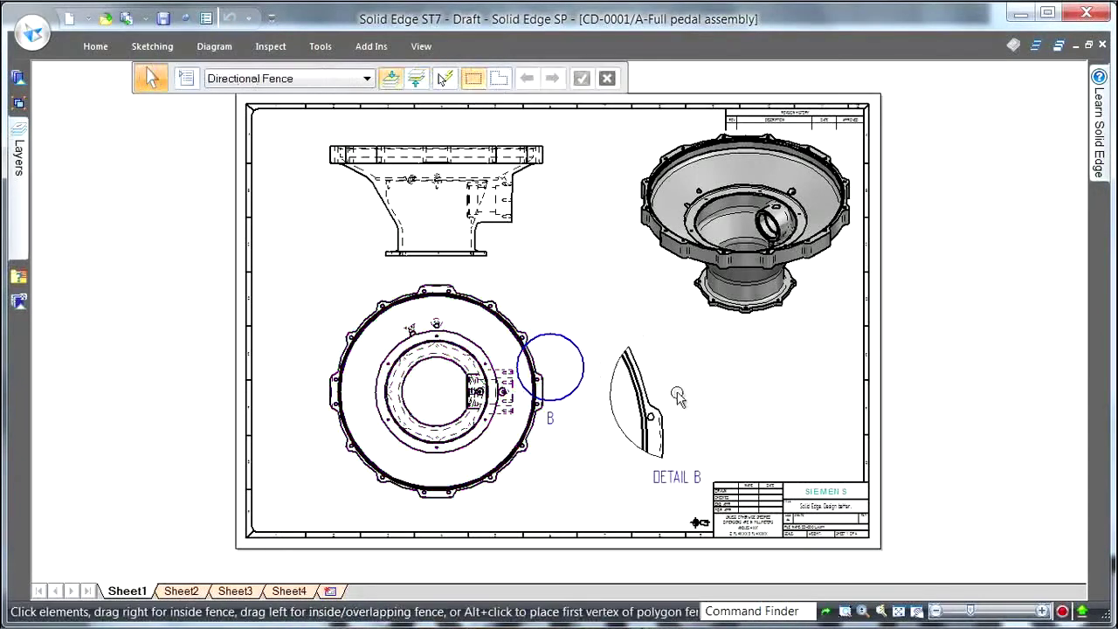
Move the detail circle on the plan view inward over the side port
click(568, 404)
drag(568, 405, 512, 423)
click(841, 358)
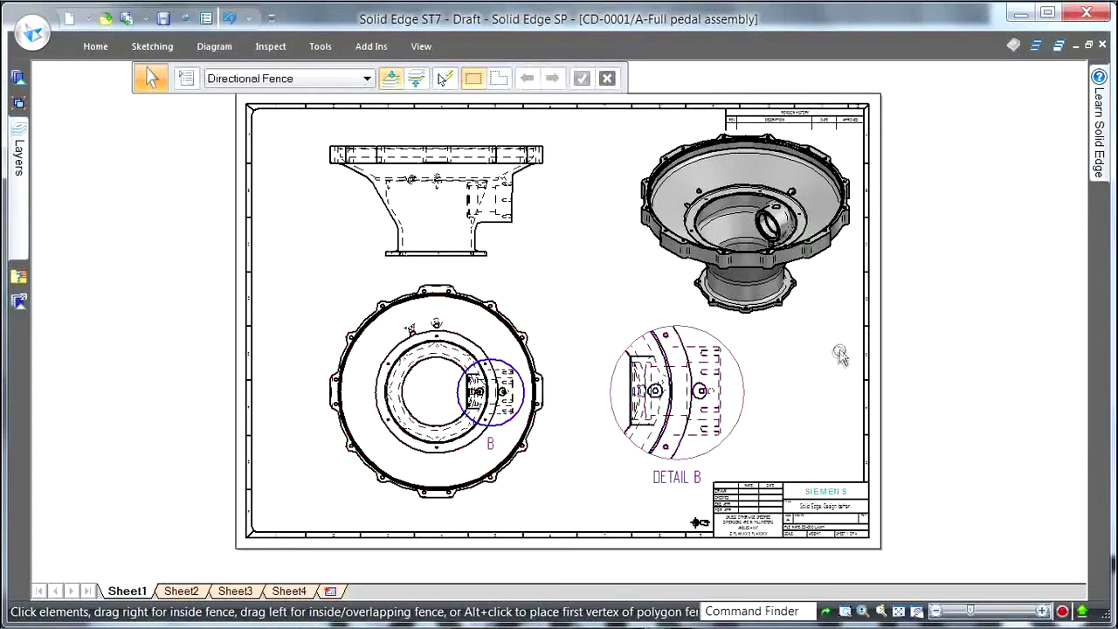
Retrieve the model dimensions into the front view and the plan view
right_click(594, 293)
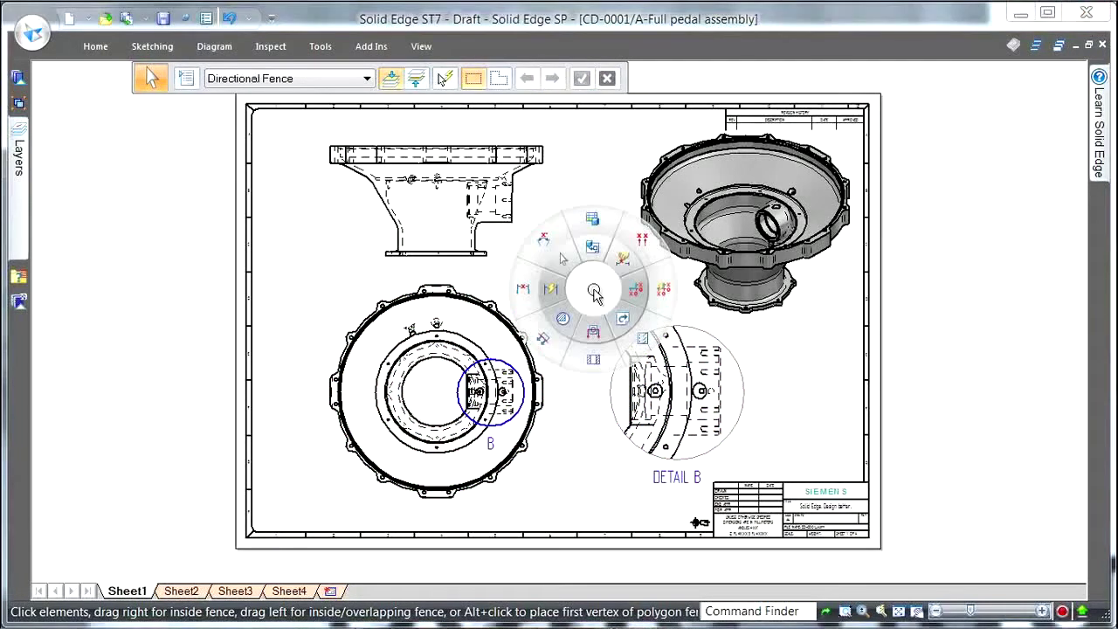
click(621, 258)
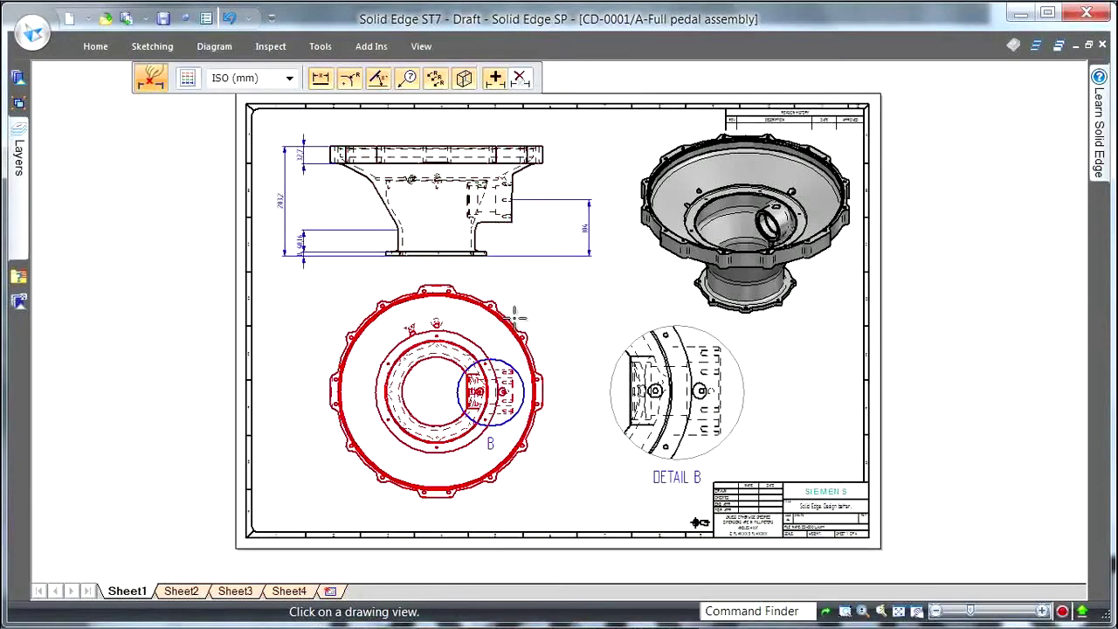
click(560, 303)
Arrange the dimensions of the front and plan views automatically with a stack pitch of 1.00
right_click(600, 301)
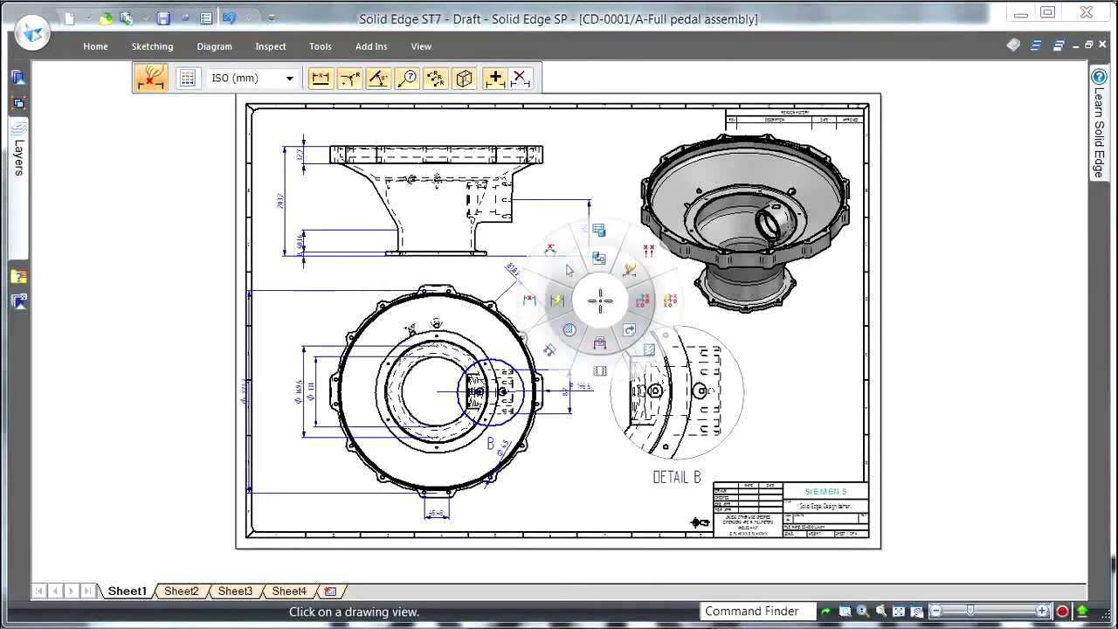
click(646, 253)
click(537, 161)
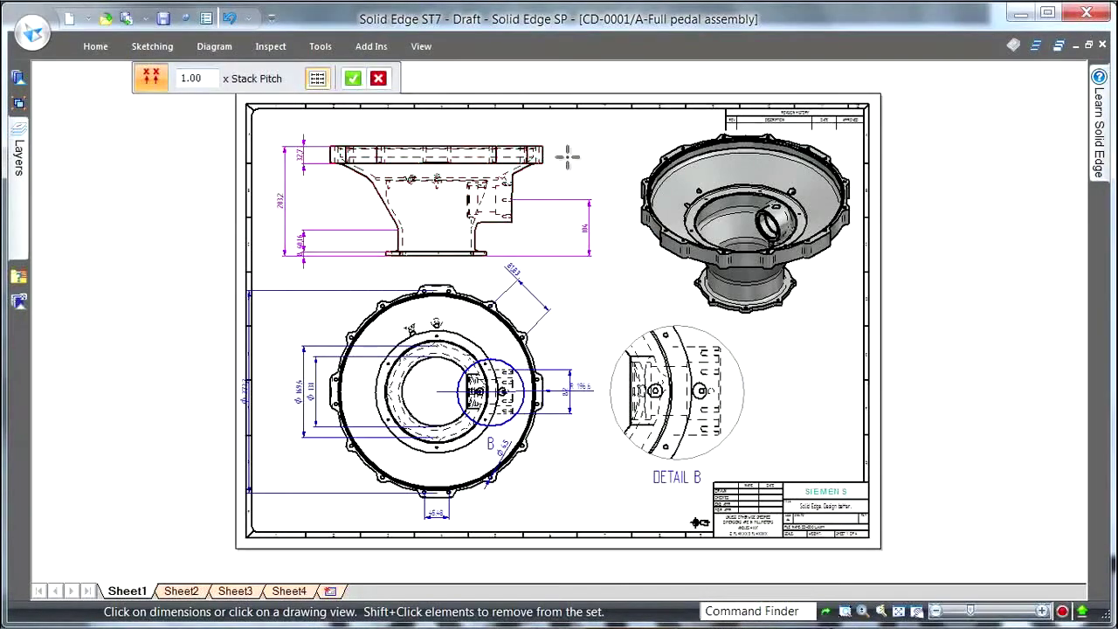
click(577, 316)
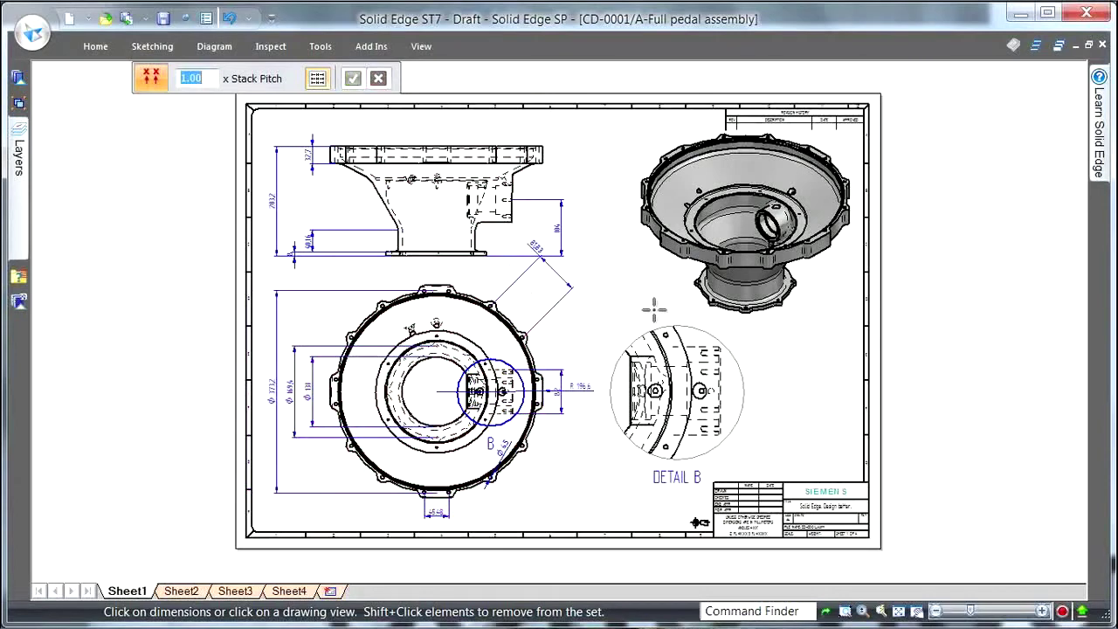
key(Escape)
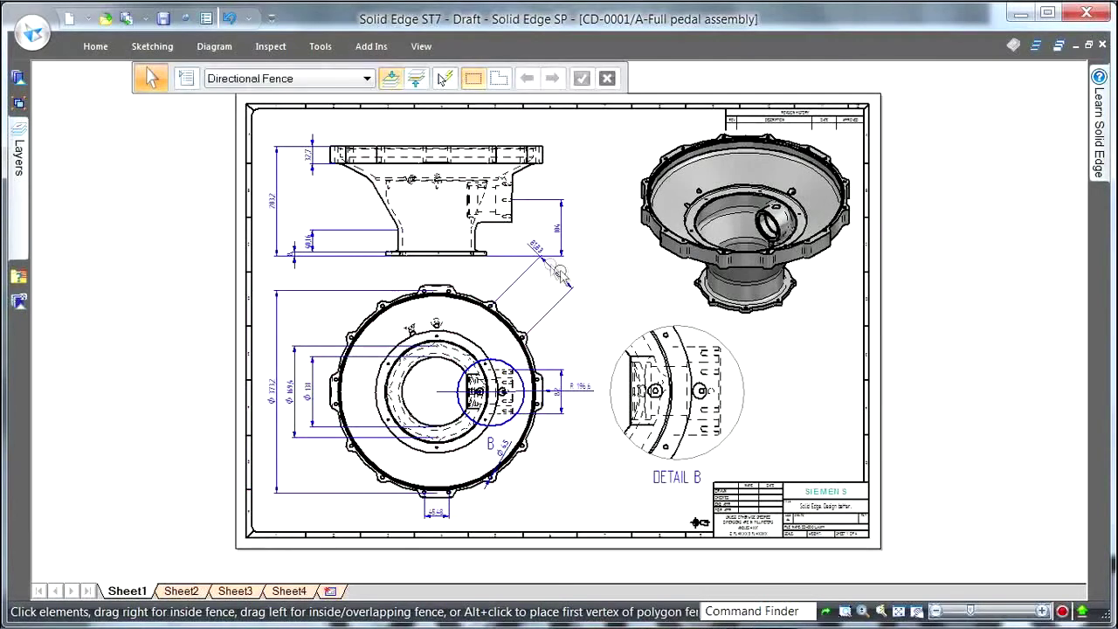
Move the slanted dimension between the two rim holes closer to the plan view
drag(533, 245, 524, 302)
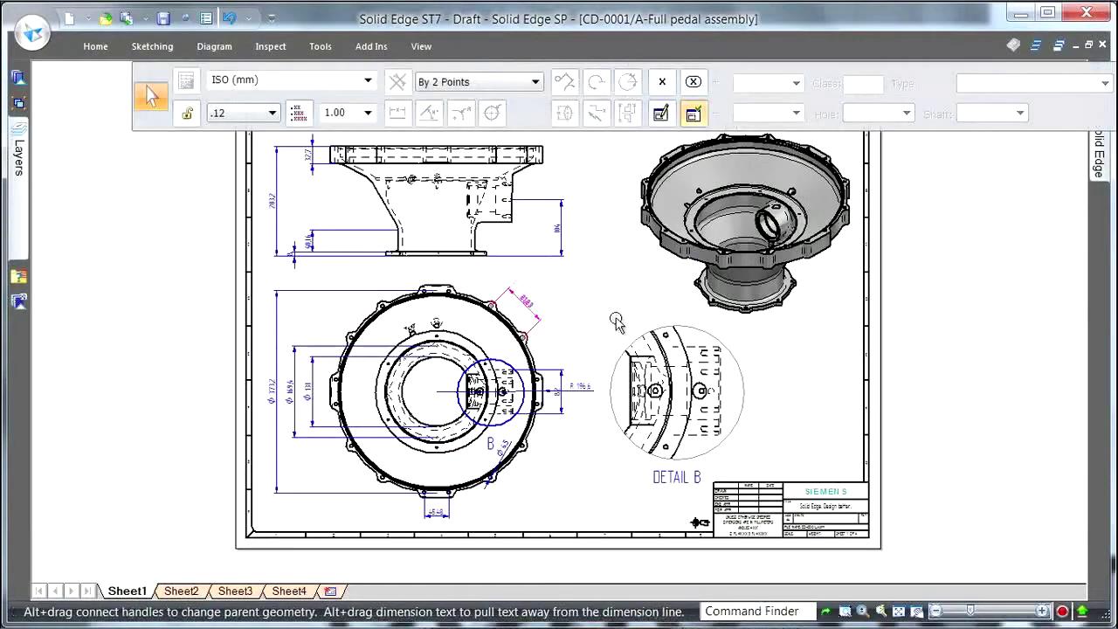
click(609, 321)
right_click(621, 301)
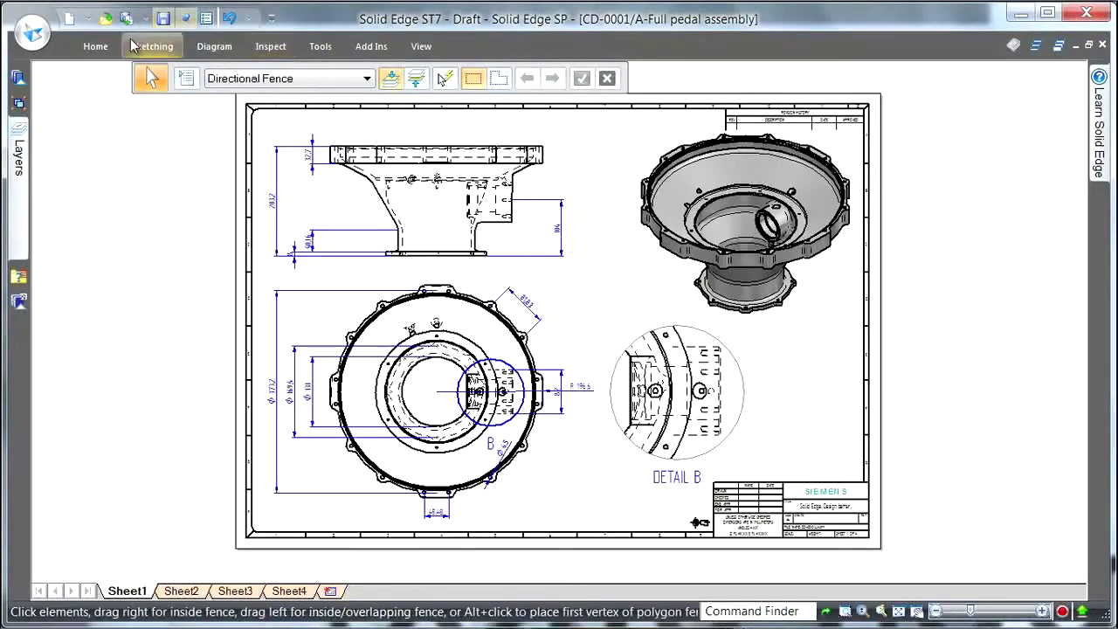
Add a datum frame with the text AA to the top edge of the front view
click(95, 46)
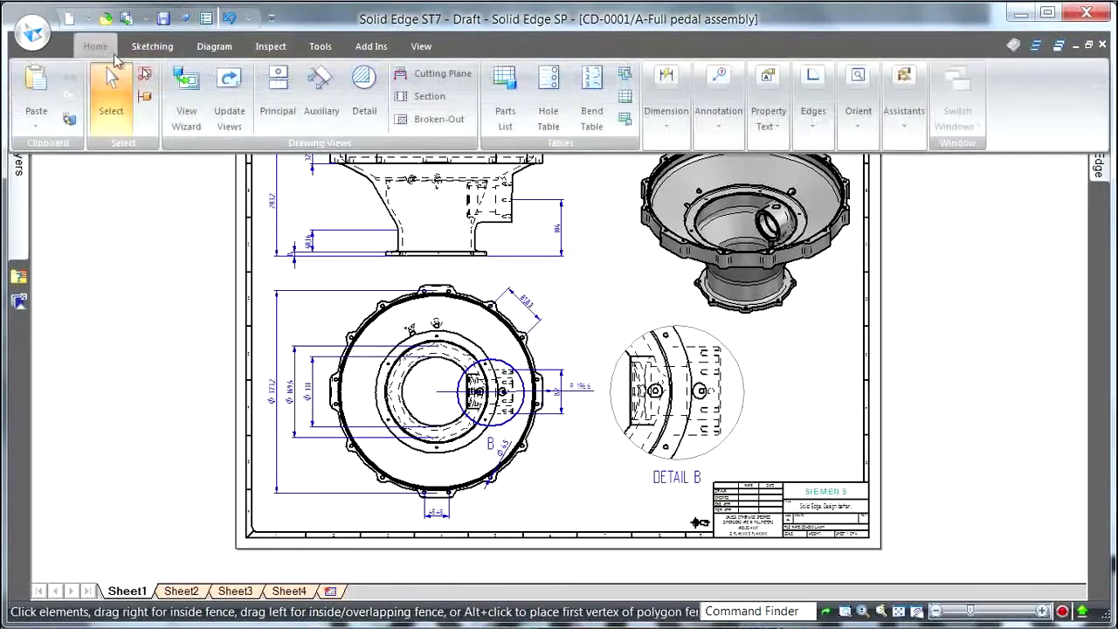
click(671, 127)
click(718, 122)
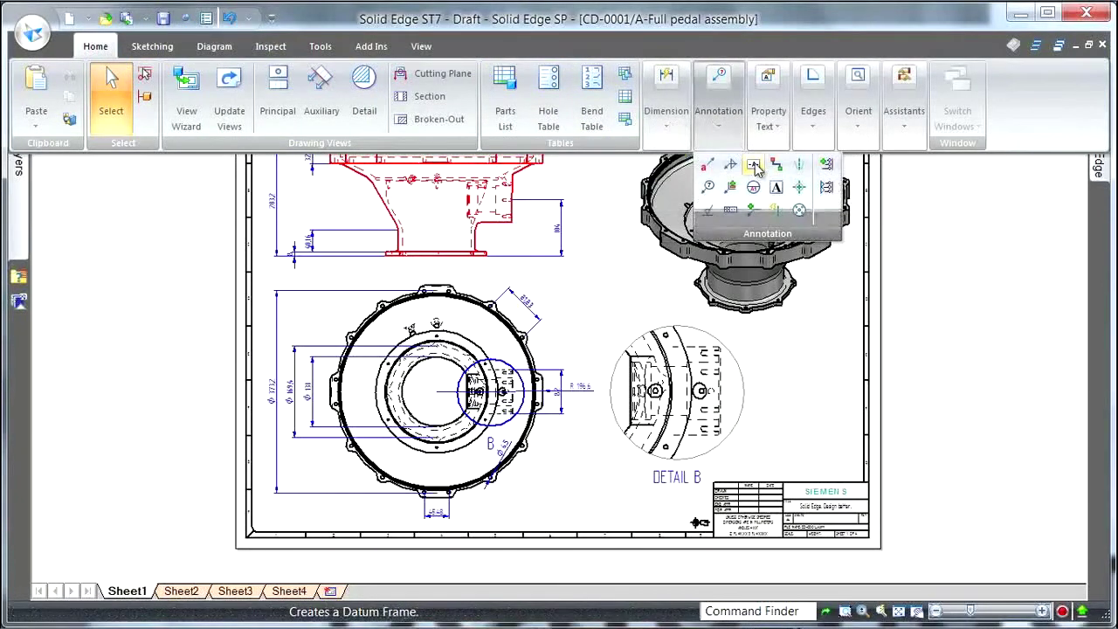
click(749, 166)
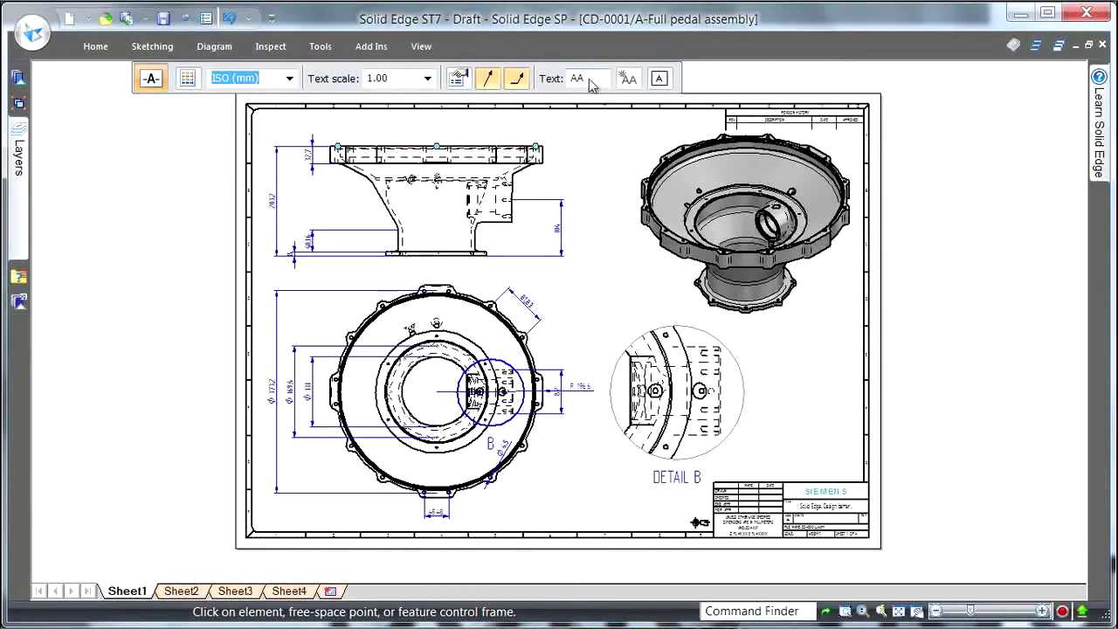
click(505, 141)
click(519, 127)
Define a feature control frame with the maximum material condition symbol, a divider and a reference to datum frame AA
scroll(605, 168, up, 5)
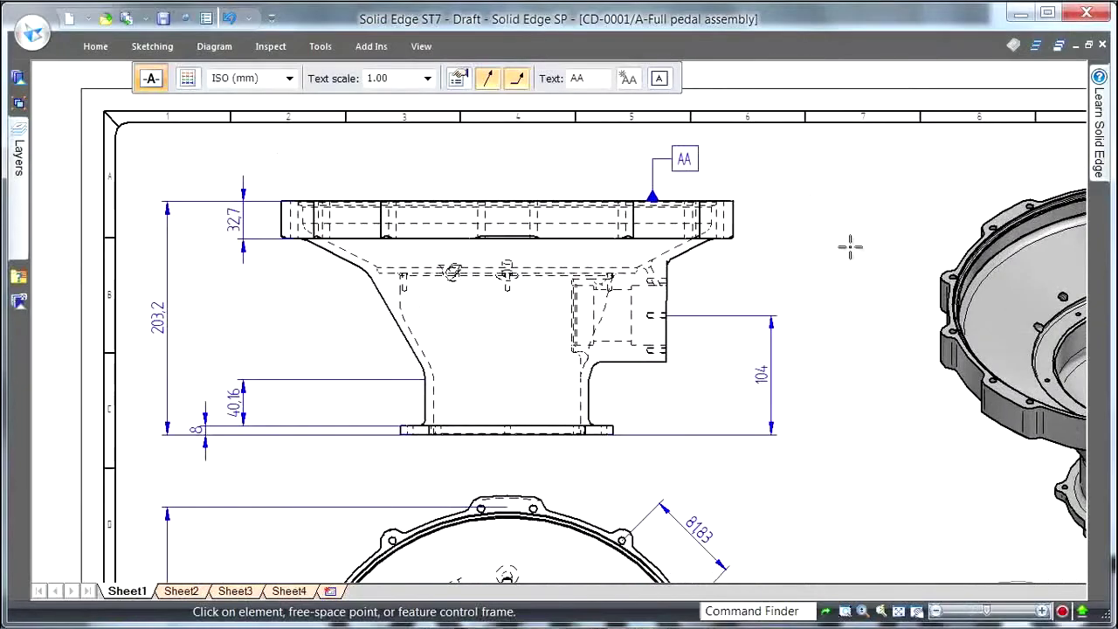
click(95, 46)
click(718, 126)
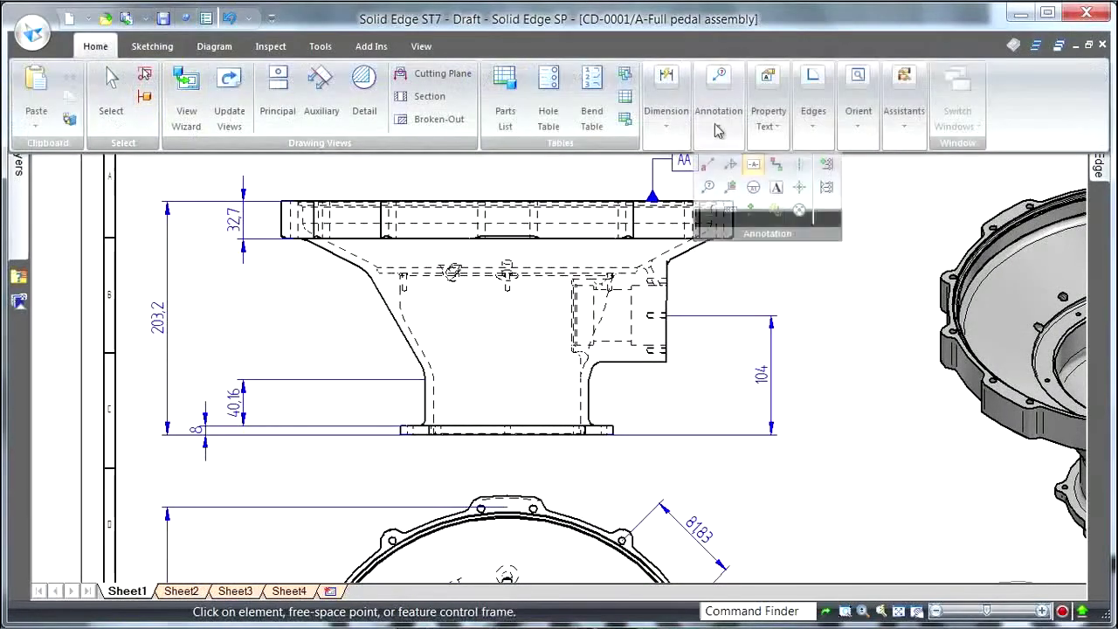
click(730, 213)
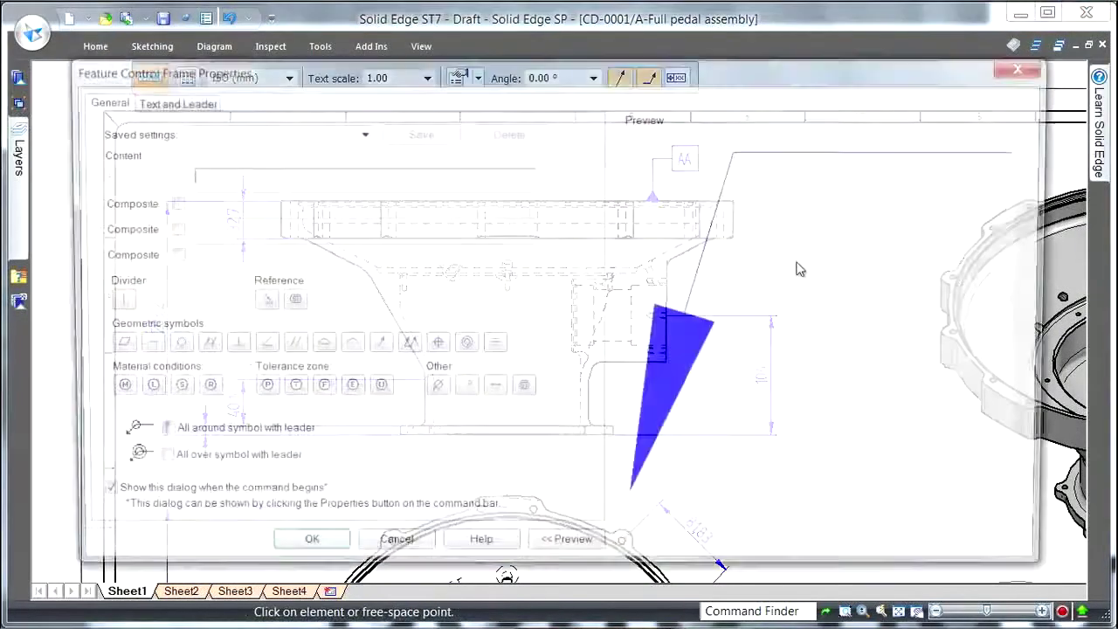
click(111, 389)
click(110, 301)
click(257, 300)
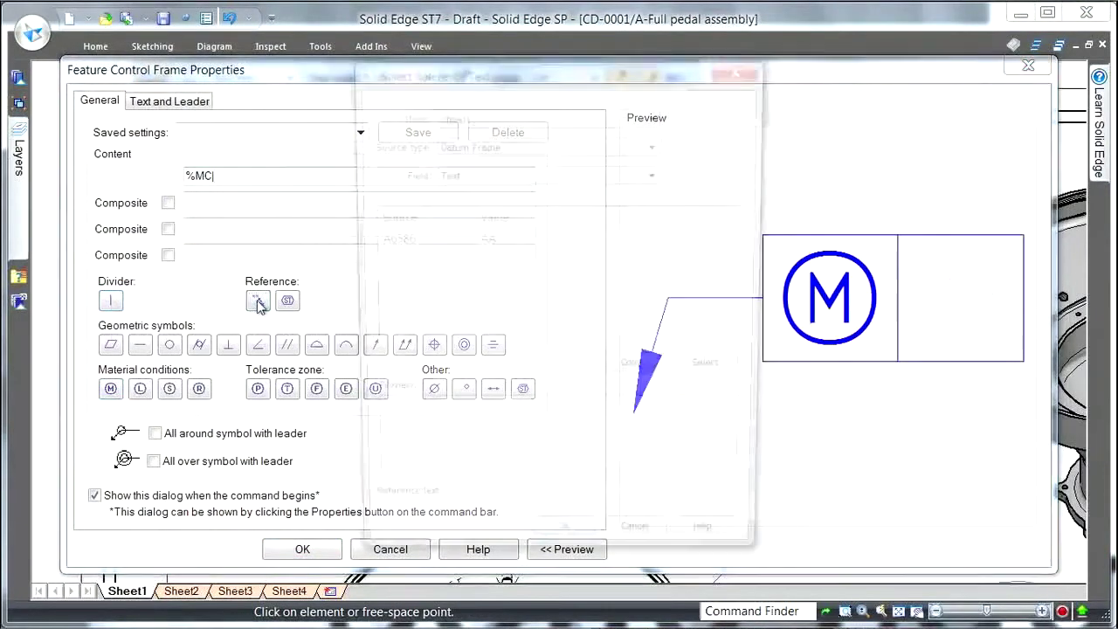
click(499, 239)
click(709, 372)
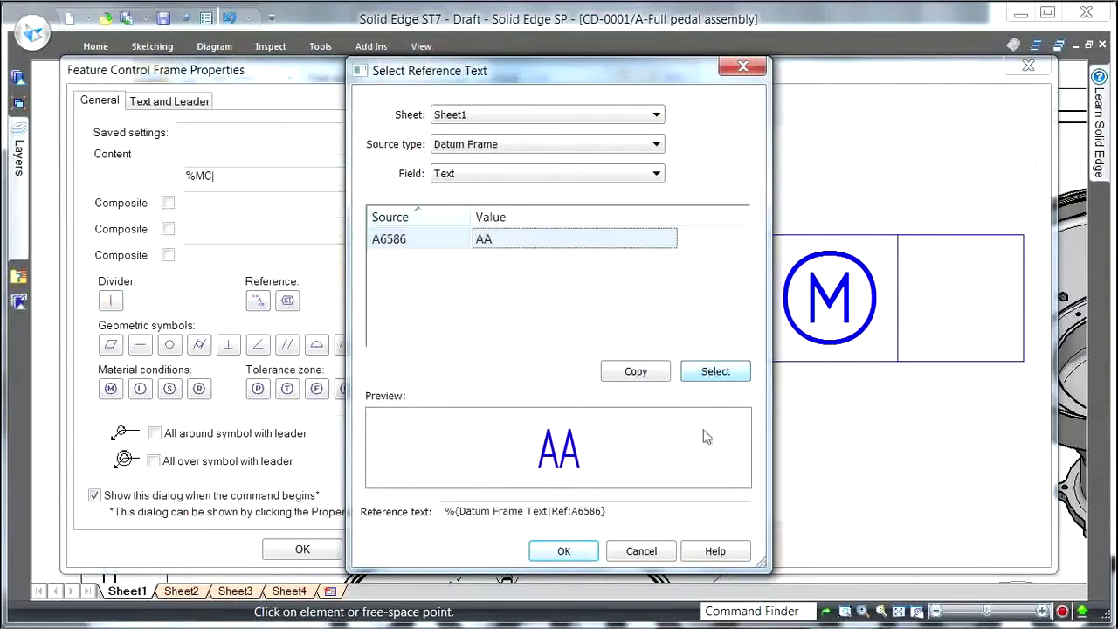
click(564, 551)
Add the parallelism symbol and a tolerance of .005 to the feature control frame, each preceded by a divider
click(111, 301)
click(288, 345)
click(111, 300)
text(.005)
key(Return)
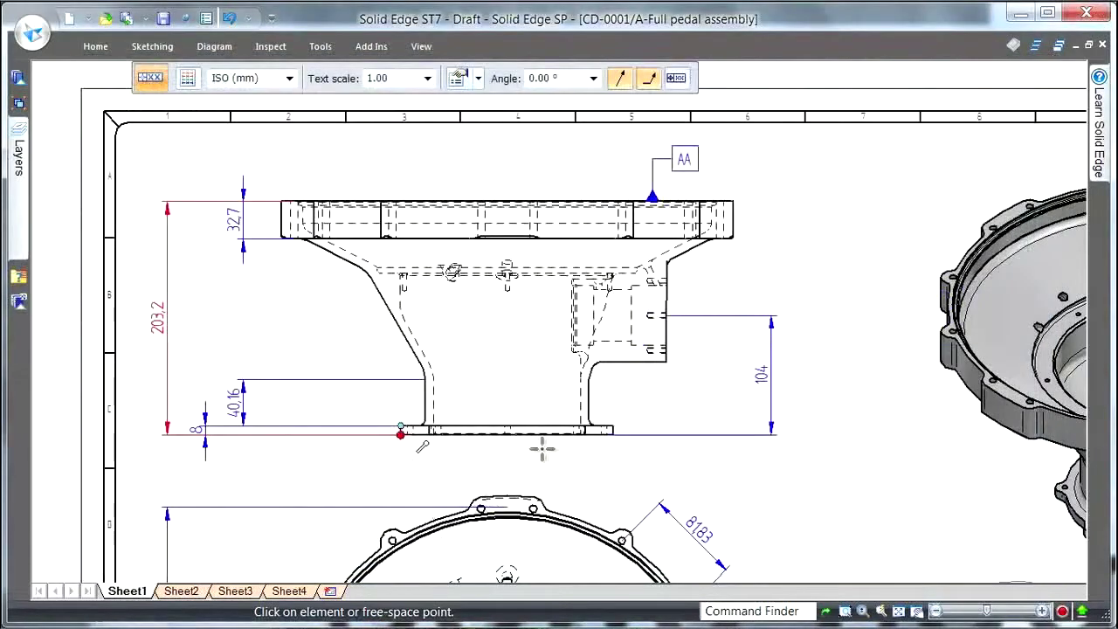
Attach the feature control frame to the bottom edge of the front view's lower flange, placing it below and right
click(565, 434)
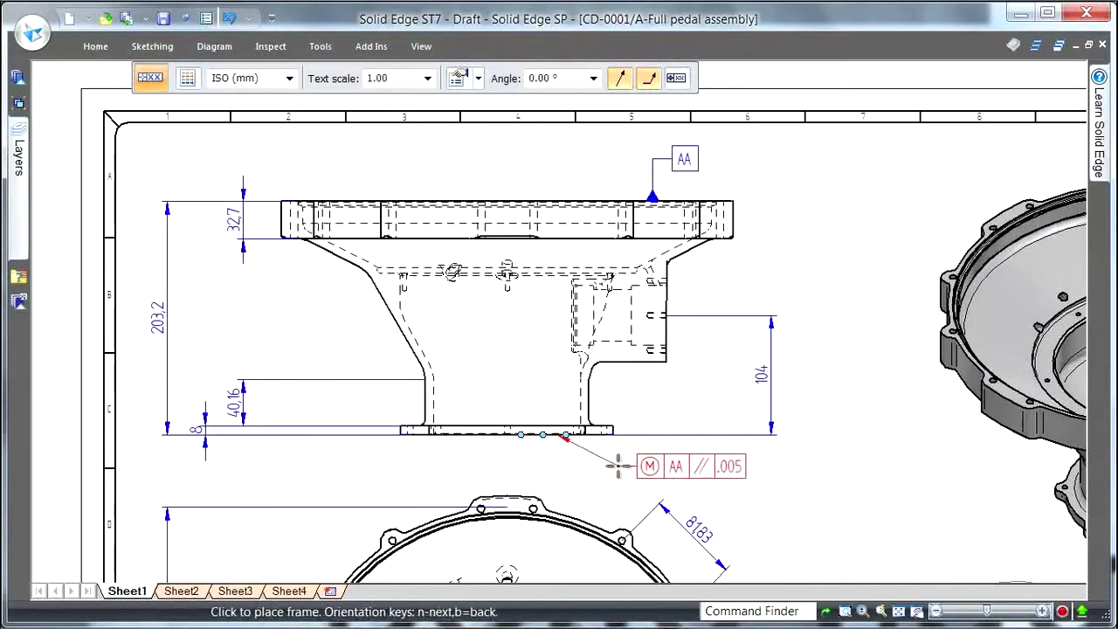
click(617, 466)
scroll(837, 197, up, 2)
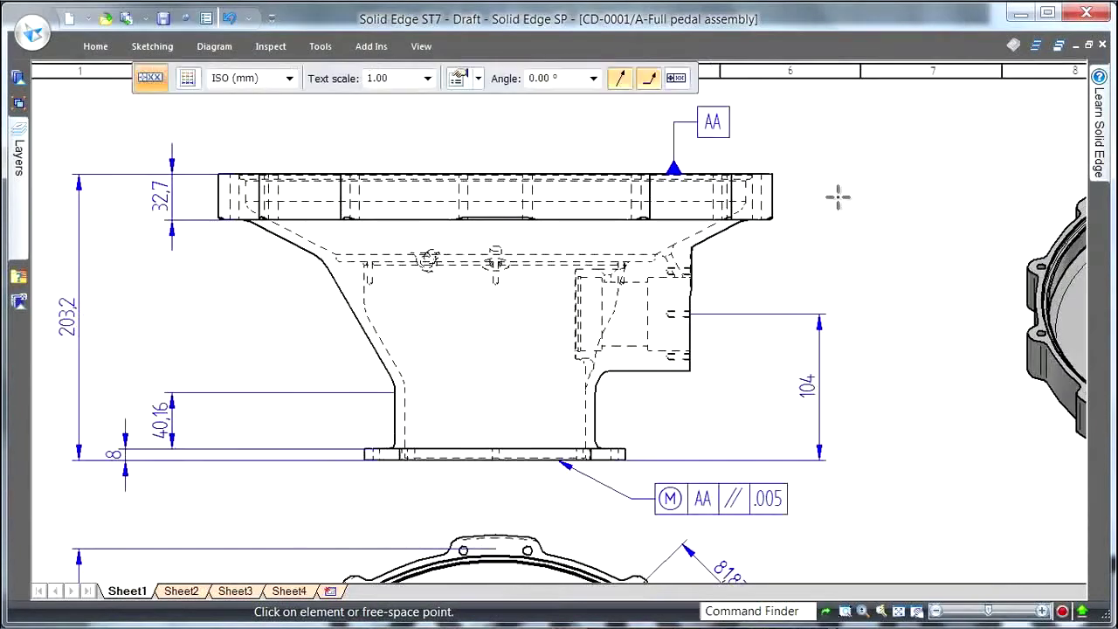
key(Escape)
Change the text of the datum frame on the front view's top edge to BB
click(713, 122)
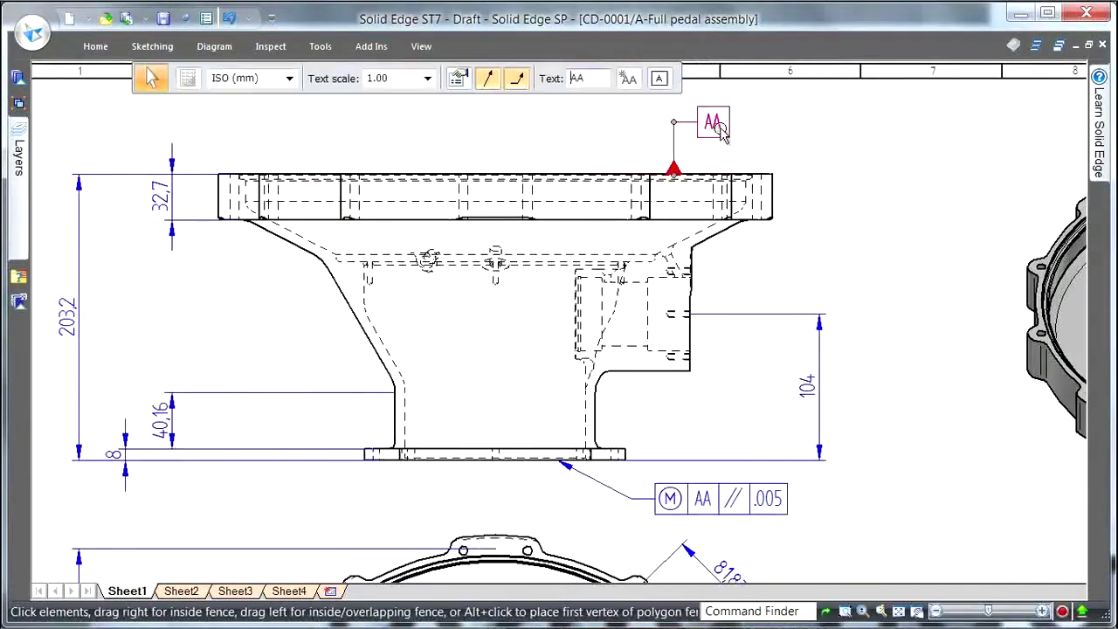
click(589, 79)
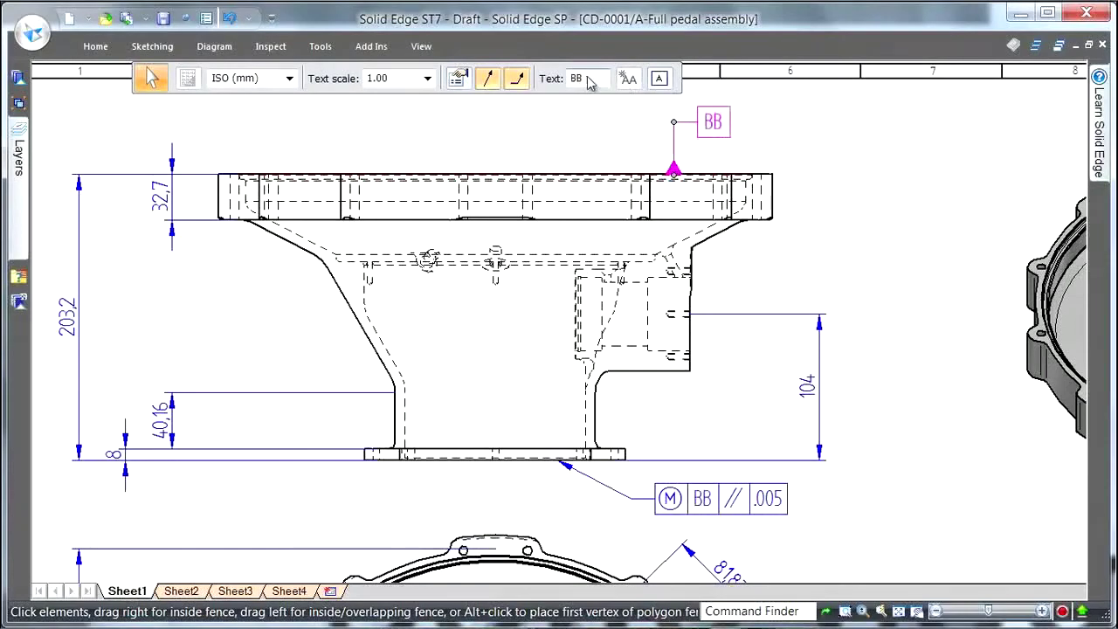
key(Escape)
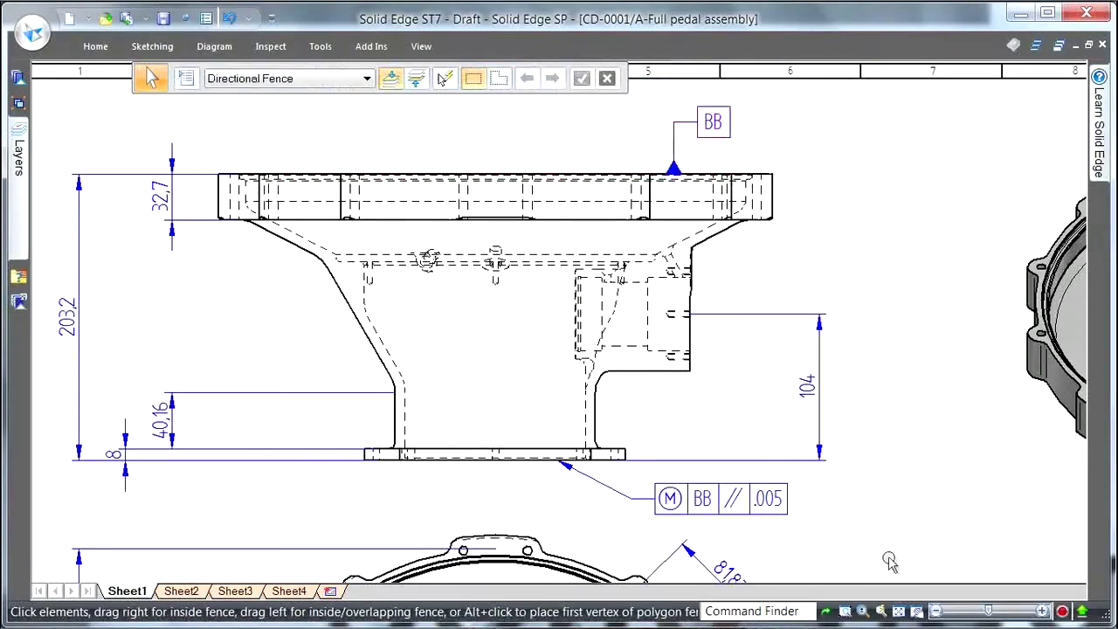
Open Sheet2 and turn on component highlighting for its parts list
click(899, 612)
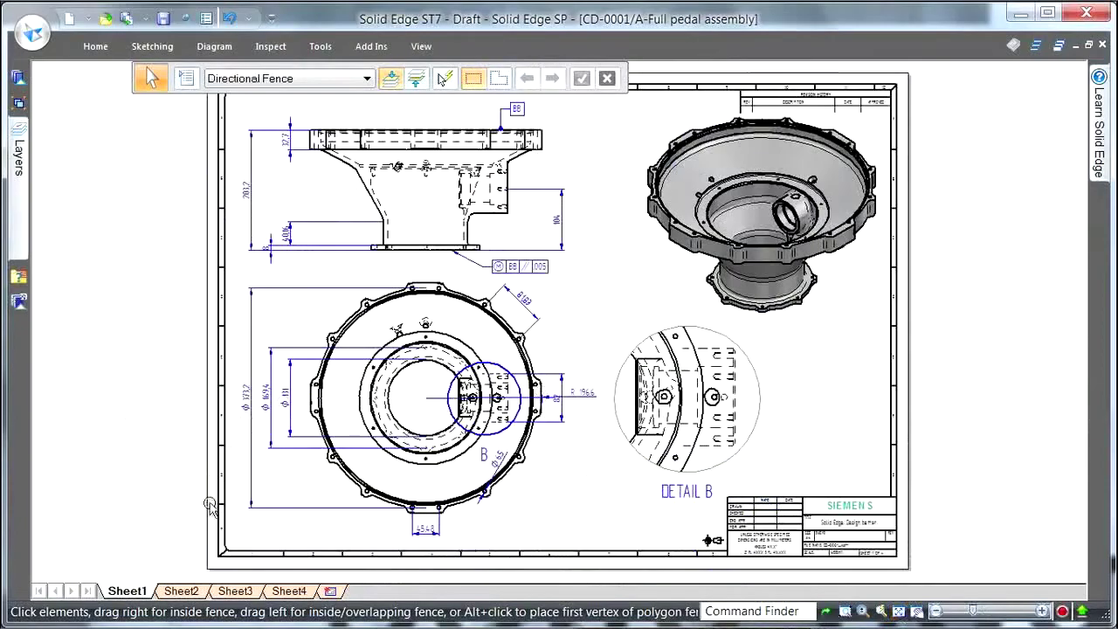
click(180, 590)
scroll(780, 112, up, 3)
click(400, 154)
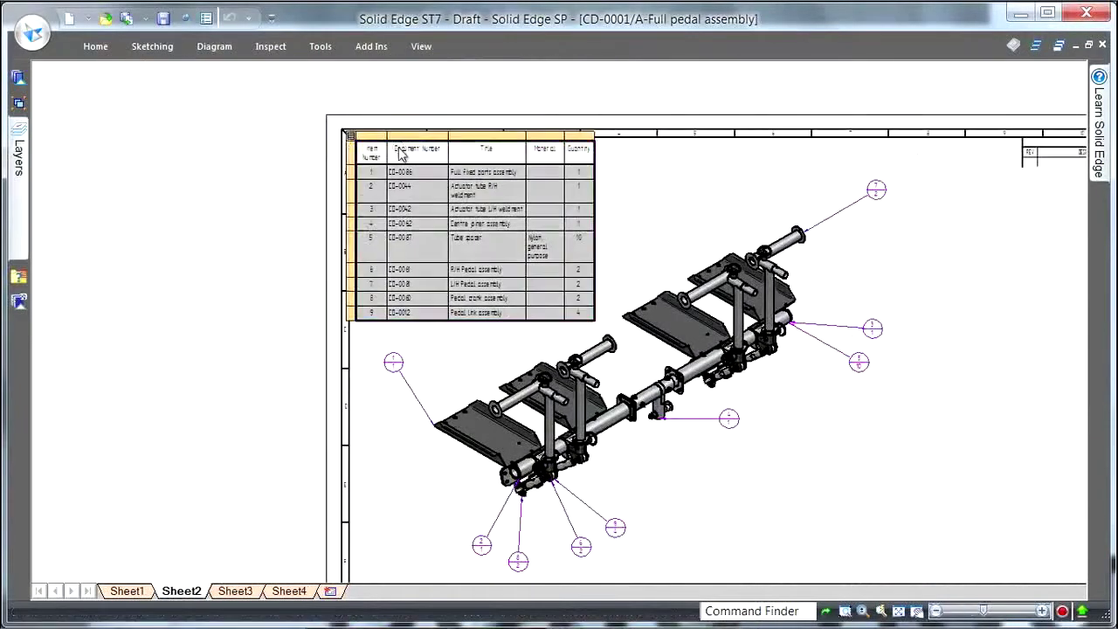
right_click(349, 137)
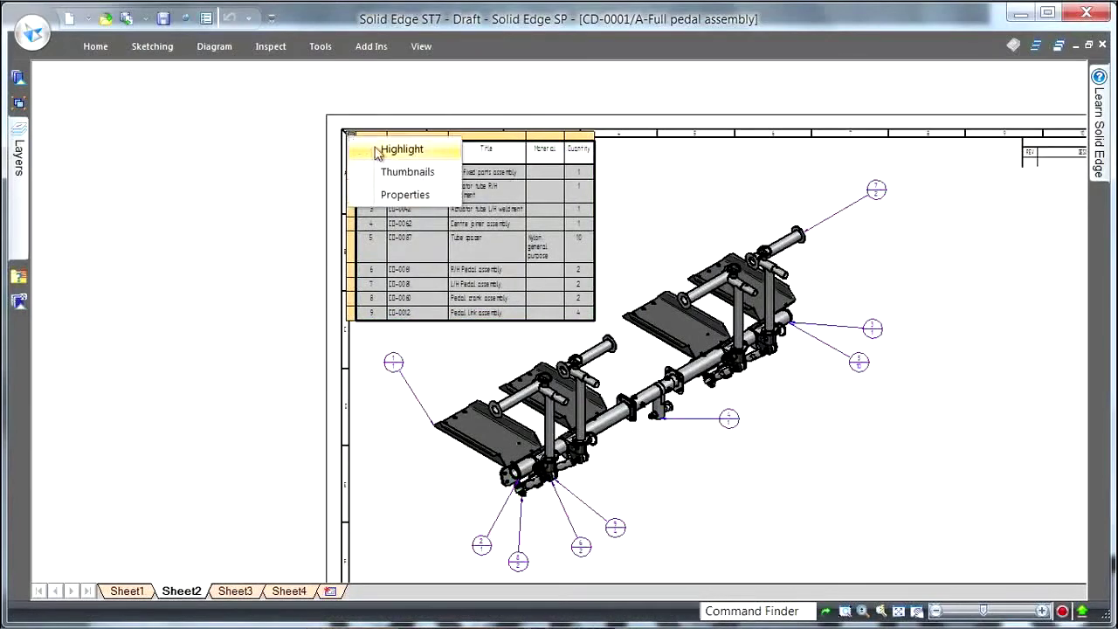
click(375, 147)
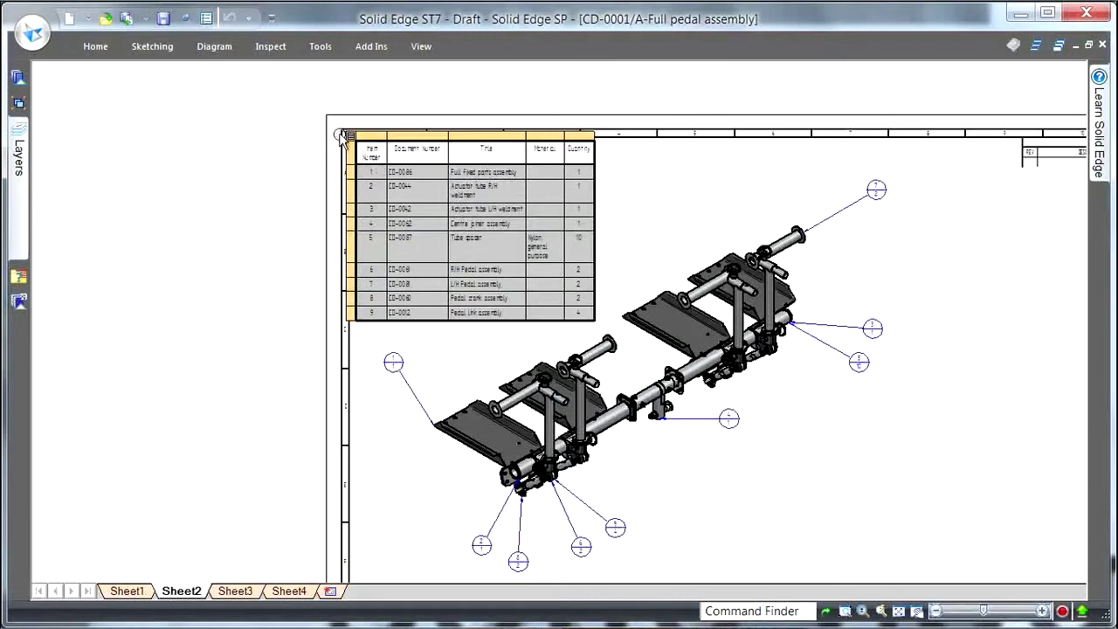
Highlight the Centre joiner assembly, and after it items 3 to 7, in the drawing view from the parts list, keeping the table unobstructed
click(461, 187)
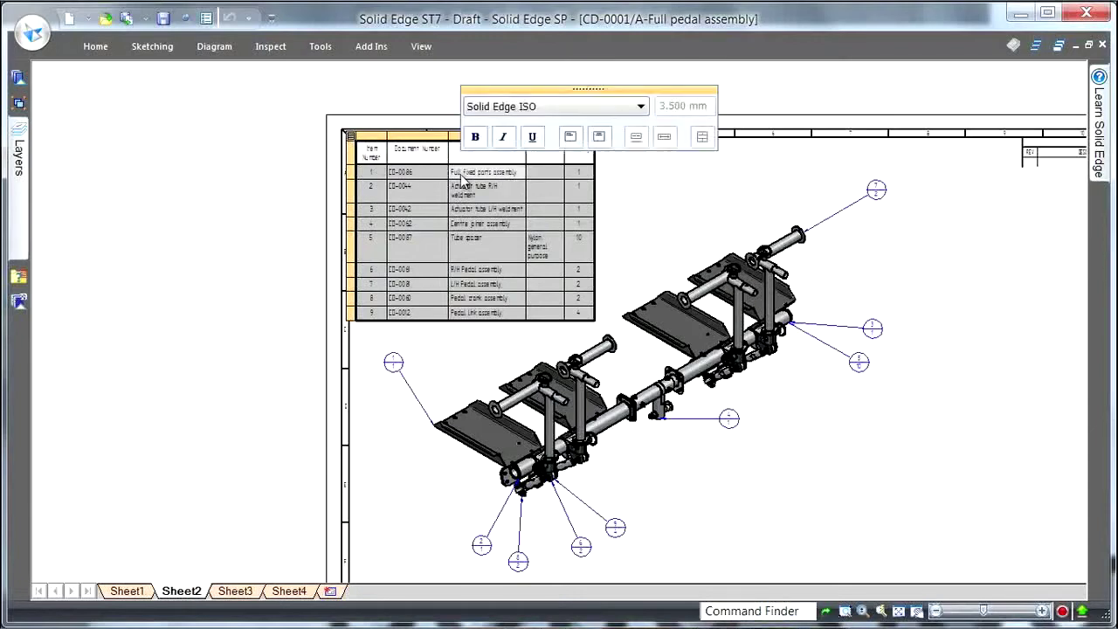
click(465, 225)
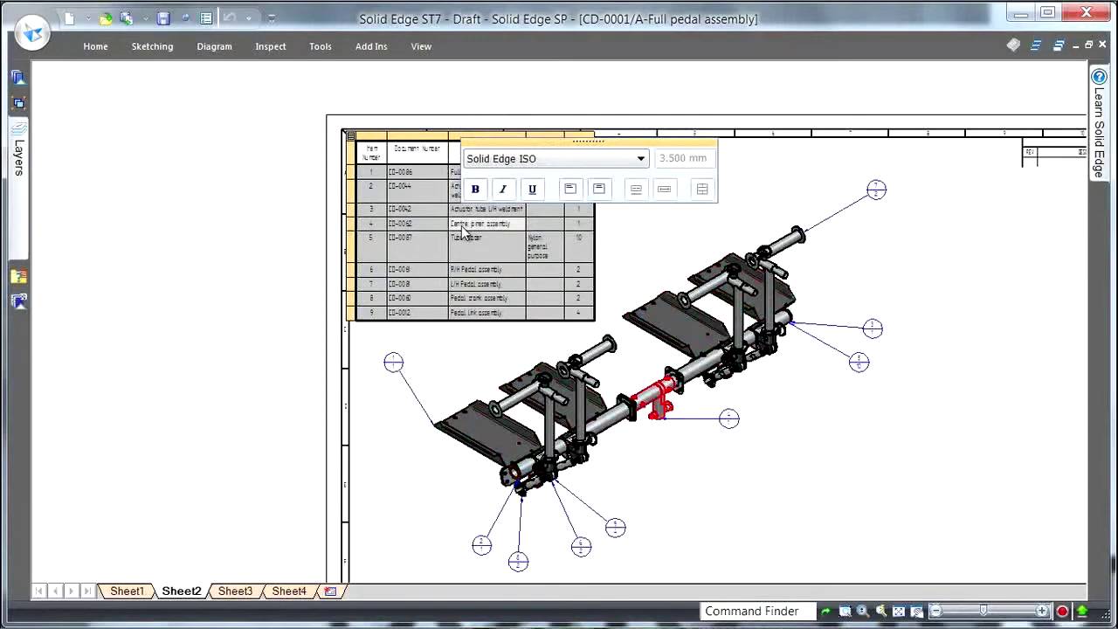
click(381, 210)
click(372, 288)
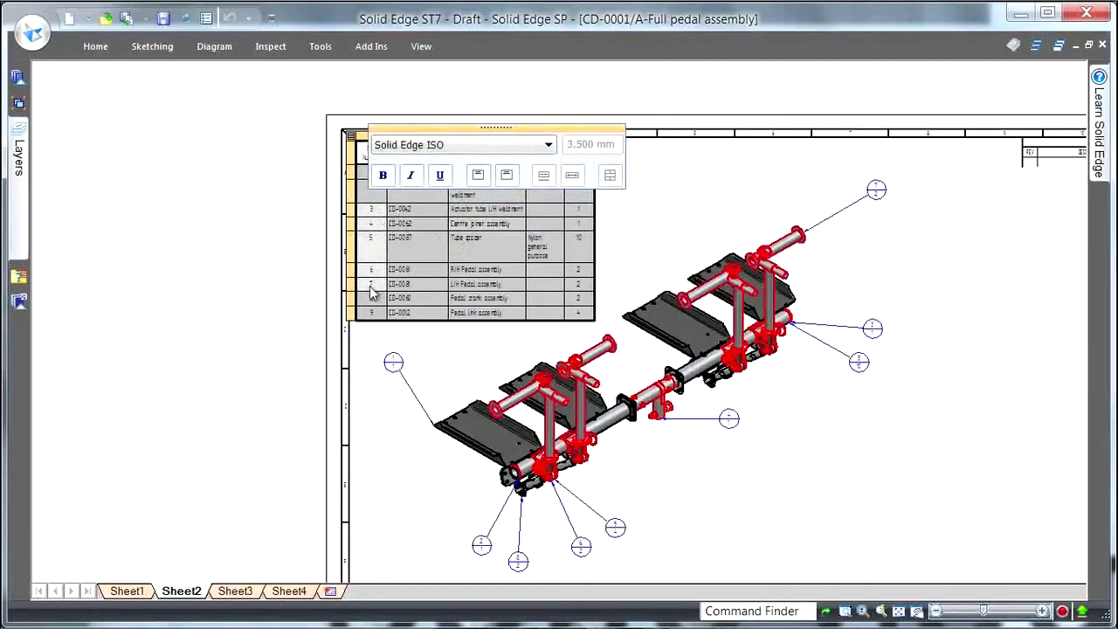
drag(583, 133, 852, 141)
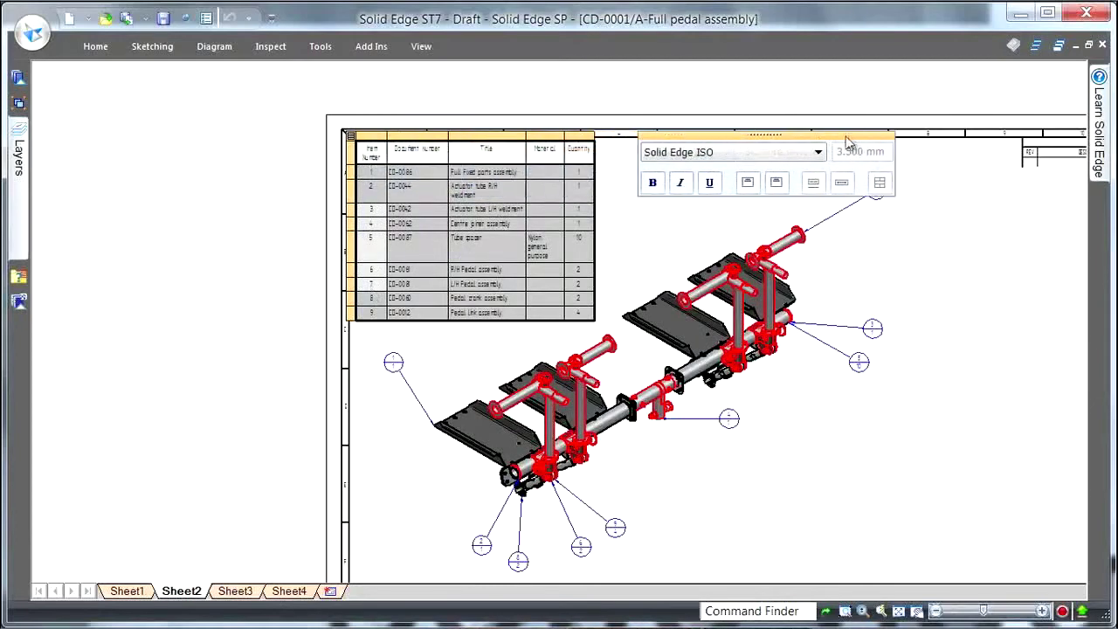
Switch the parts list from component highlighting to thumbnail previews, keeping the table unobstructed
click(350, 136)
click(351, 136)
click(352, 138)
click(397, 171)
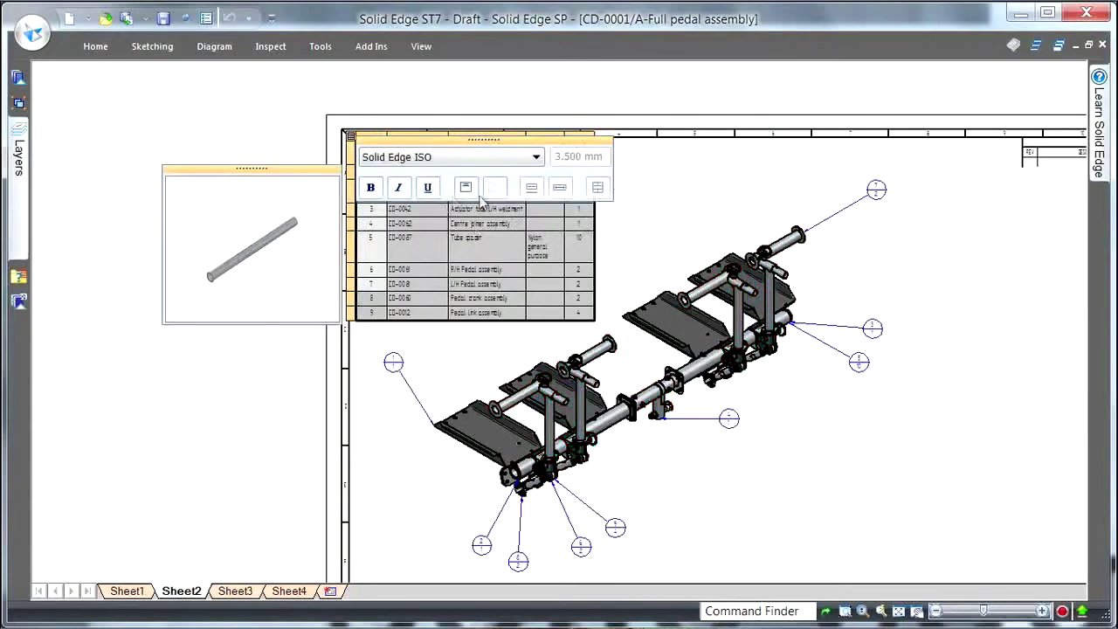
drag(533, 150, 815, 144)
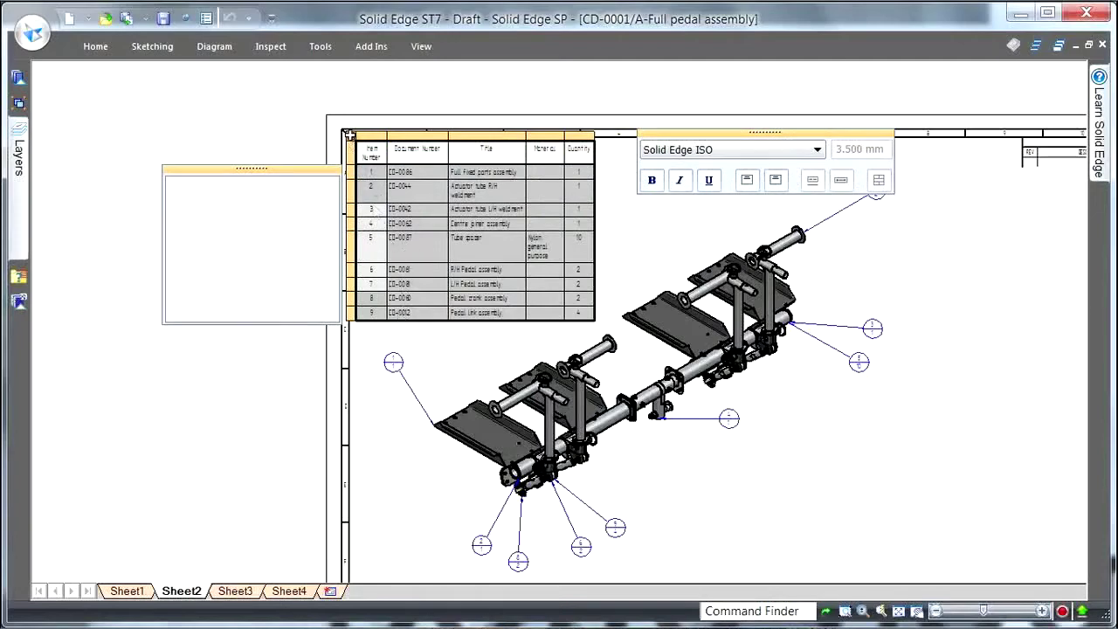
Turn off the parts list's thumbnail previews and deselect the table
click(350, 136)
click(378, 169)
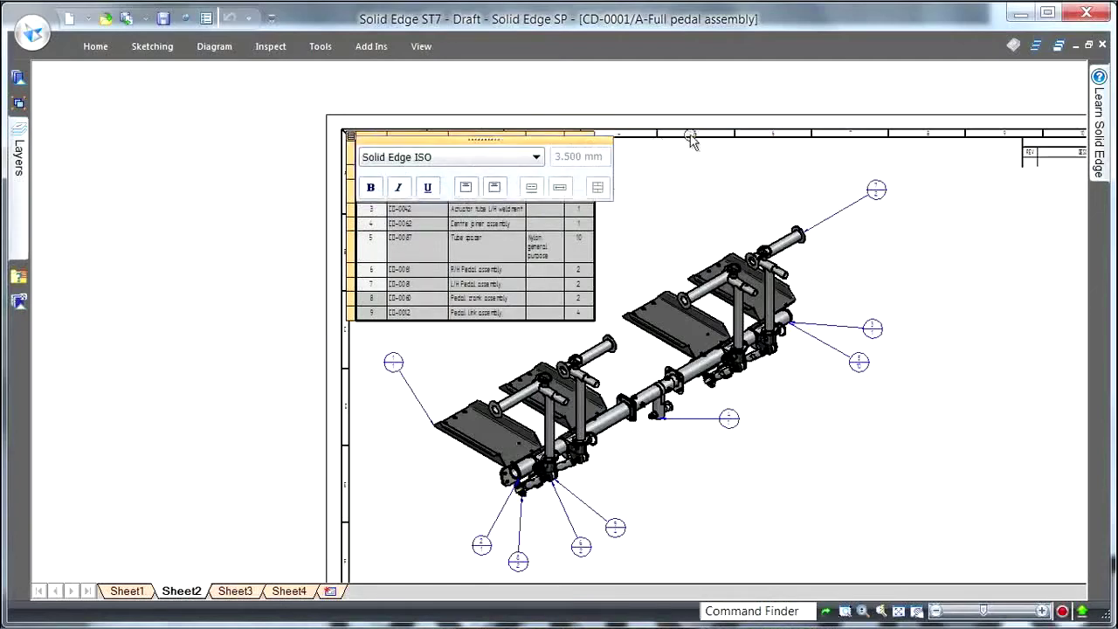
click(709, 177)
key(ctrl+shift+f)
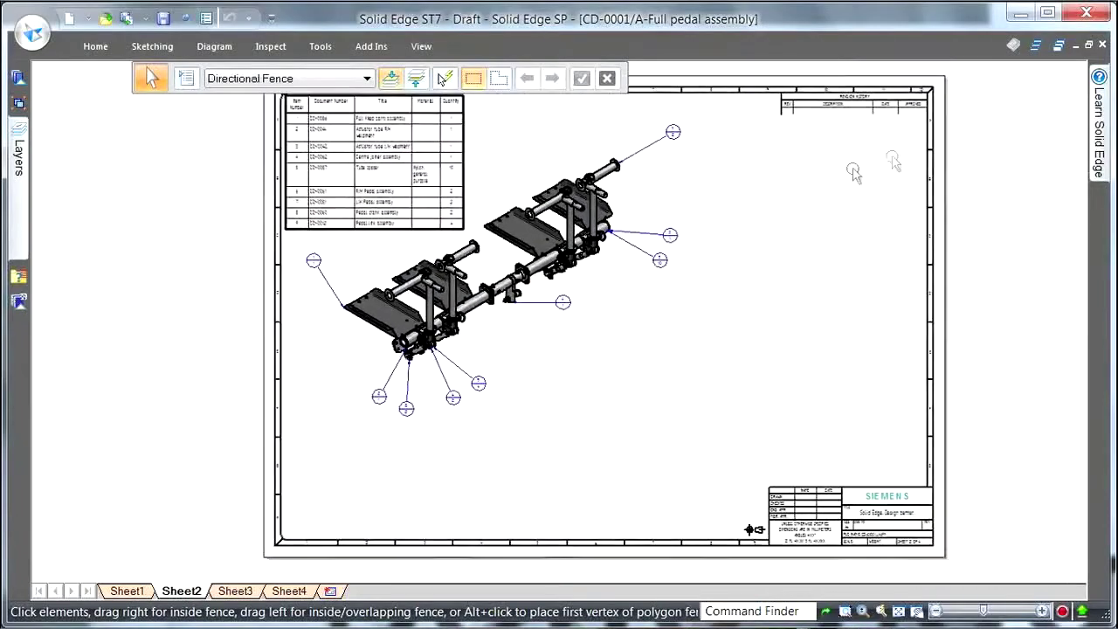
Start a new drawing view of CD-0061/A-R/H Pedal assembly:1 from the CD-0088/A-Full pedal assembly
right_click(828, 269)
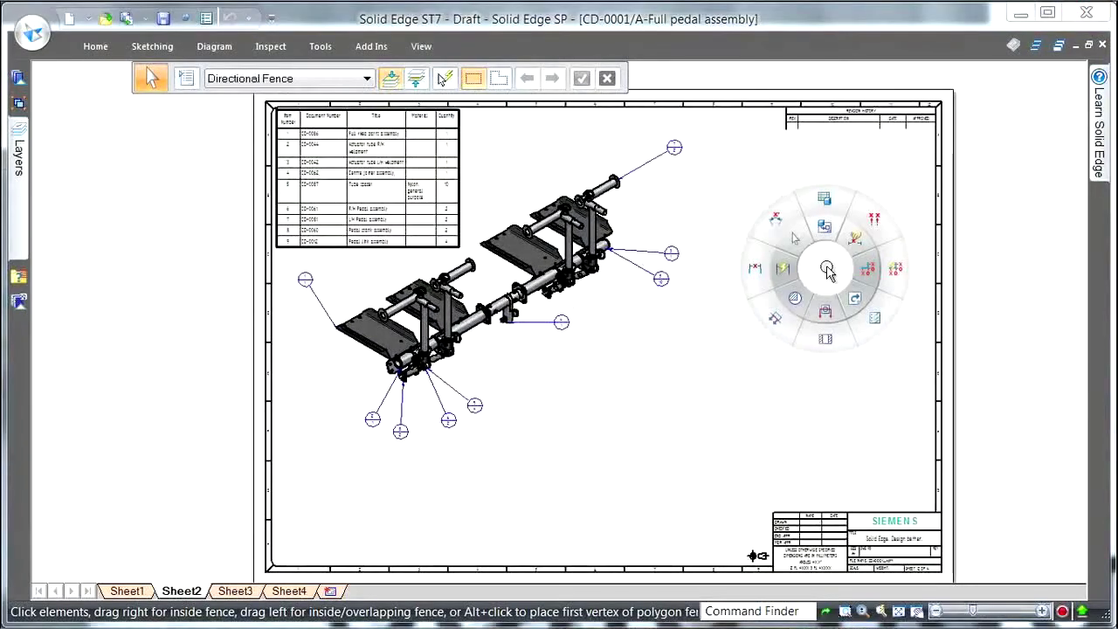
click(825, 229)
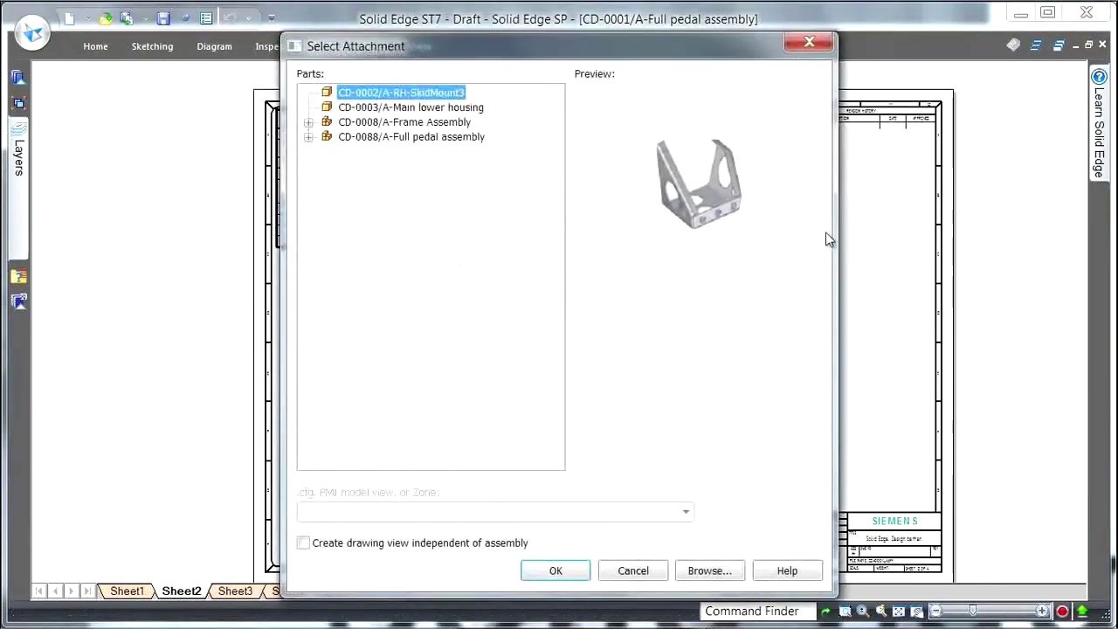
double_click(427, 136)
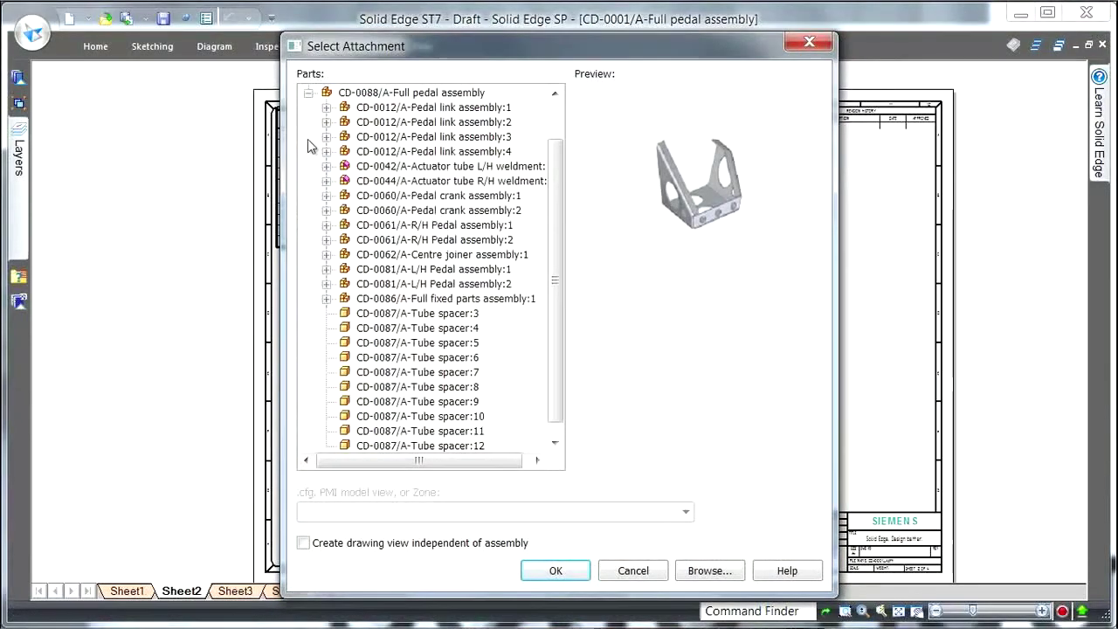
click(401, 228)
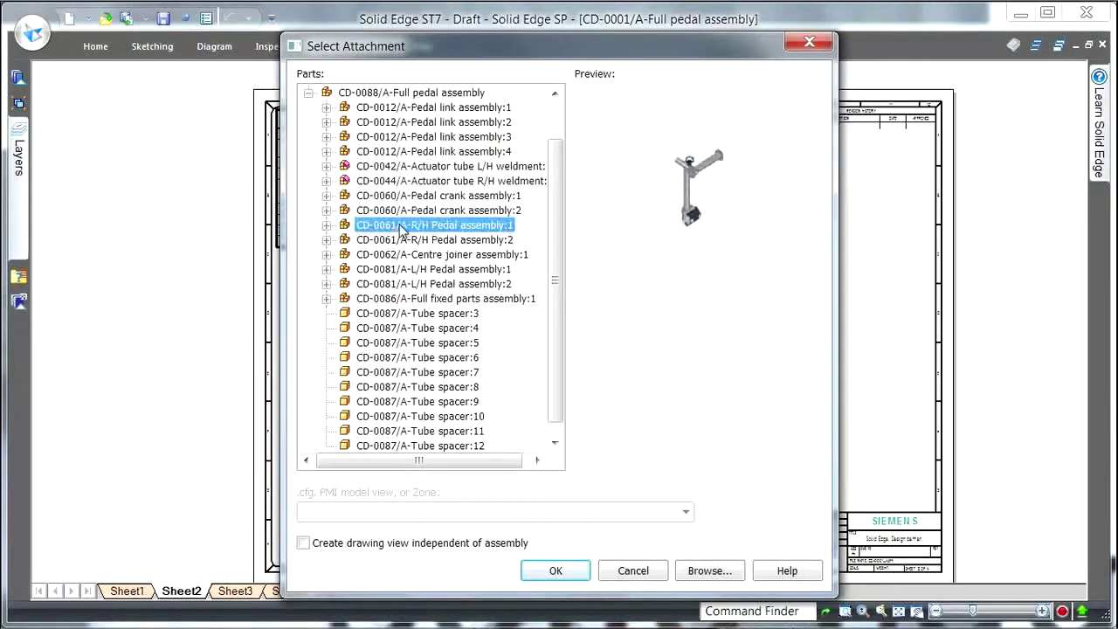
click(555, 570)
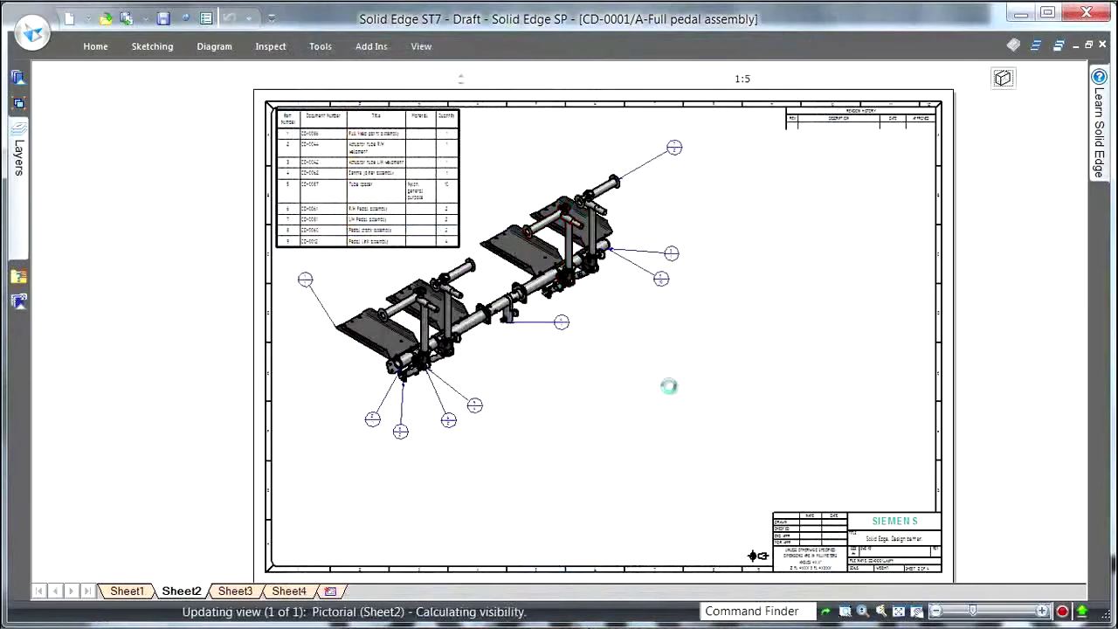
Place the R/H pedal assembly as a shaded pictorial view at 1:2 scale below the revision history table
click(931, 77)
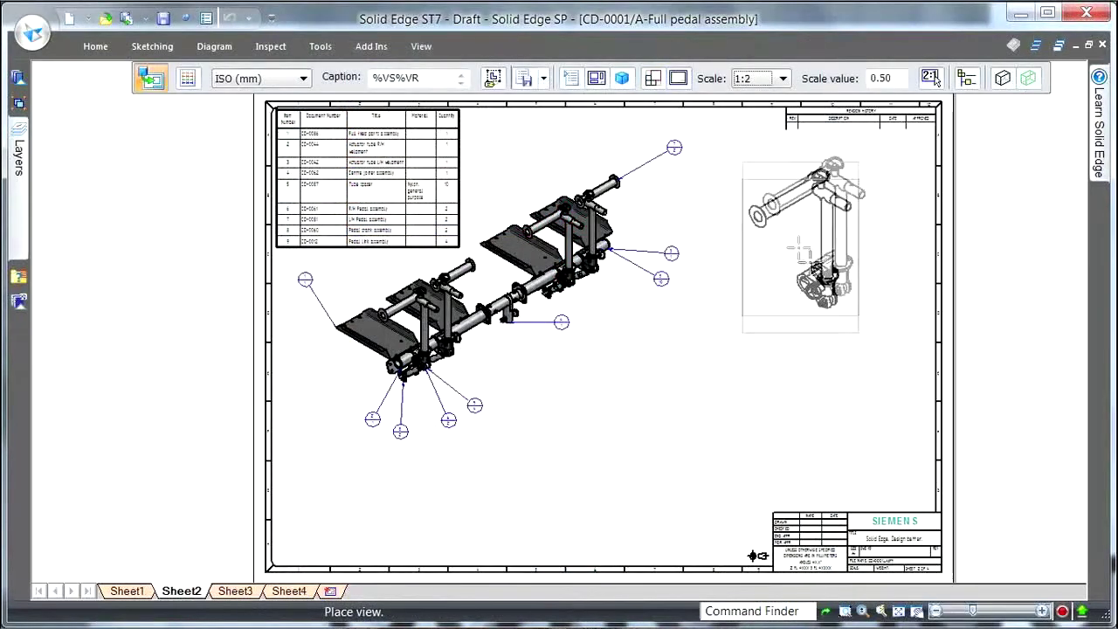
click(1003, 80)
click(1005, 152)
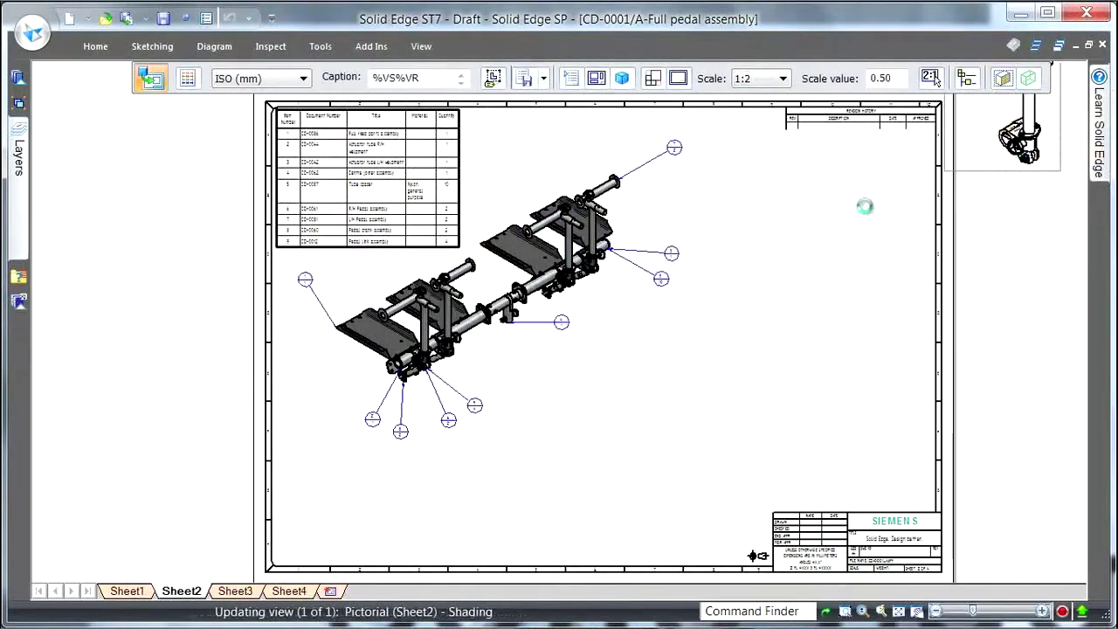
click(851, 223)
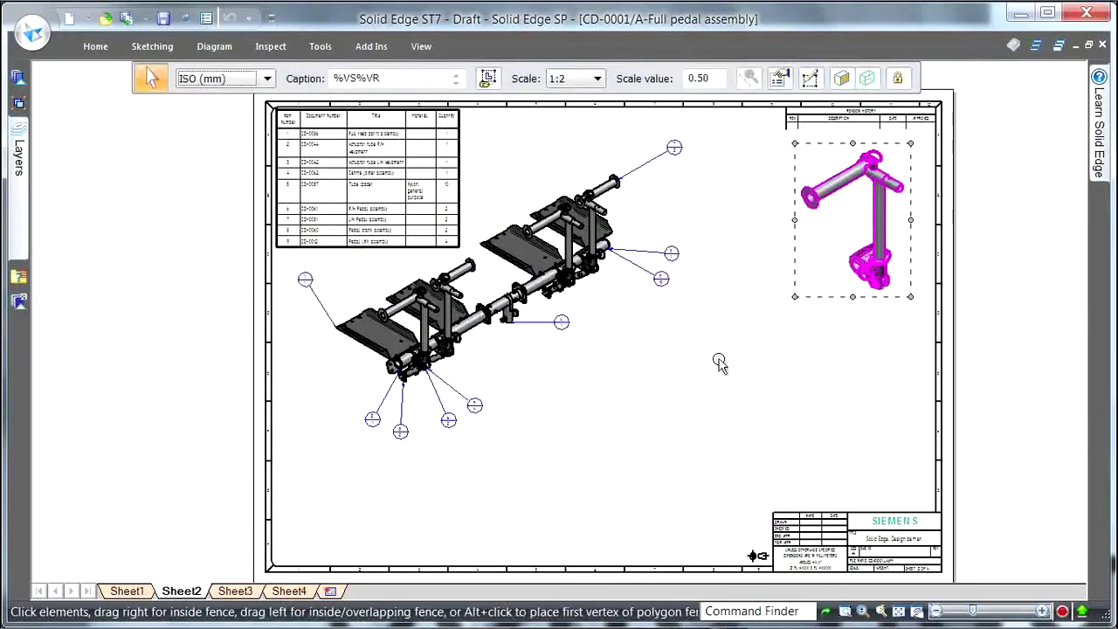
click(706, 386)
Start a new drawing view of CD-0030/A-Cast pedal mount LH:1 from CD-0081/A-L/H Pedal assembly:1, previewing neighbouring parts
right_click(698, 390)
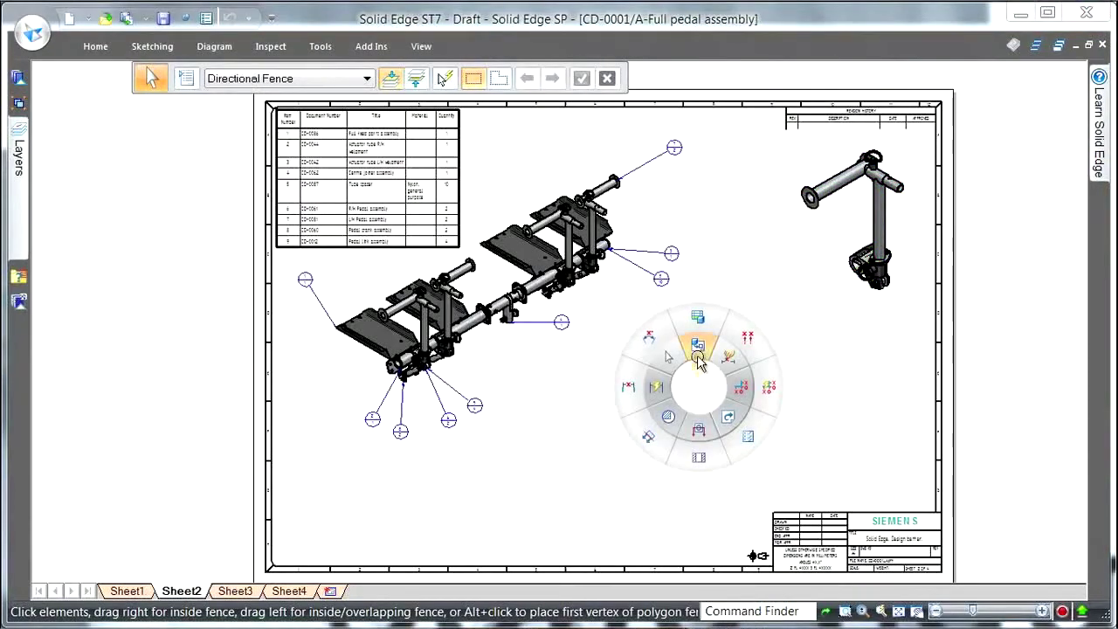
click(699, 360)
click(309, 136)
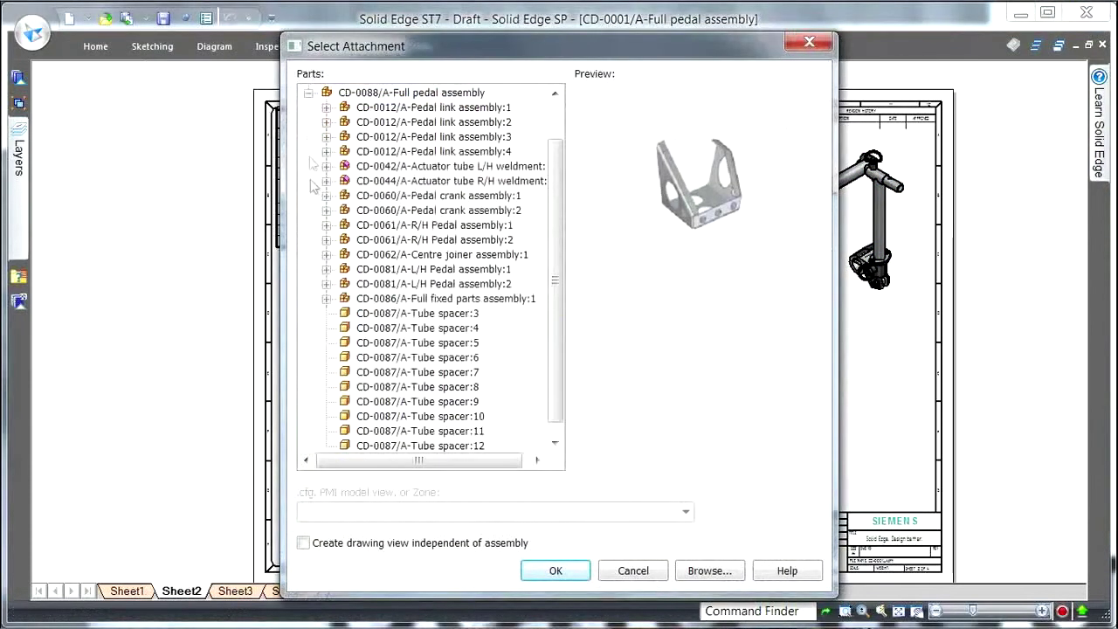
click(326, 269)
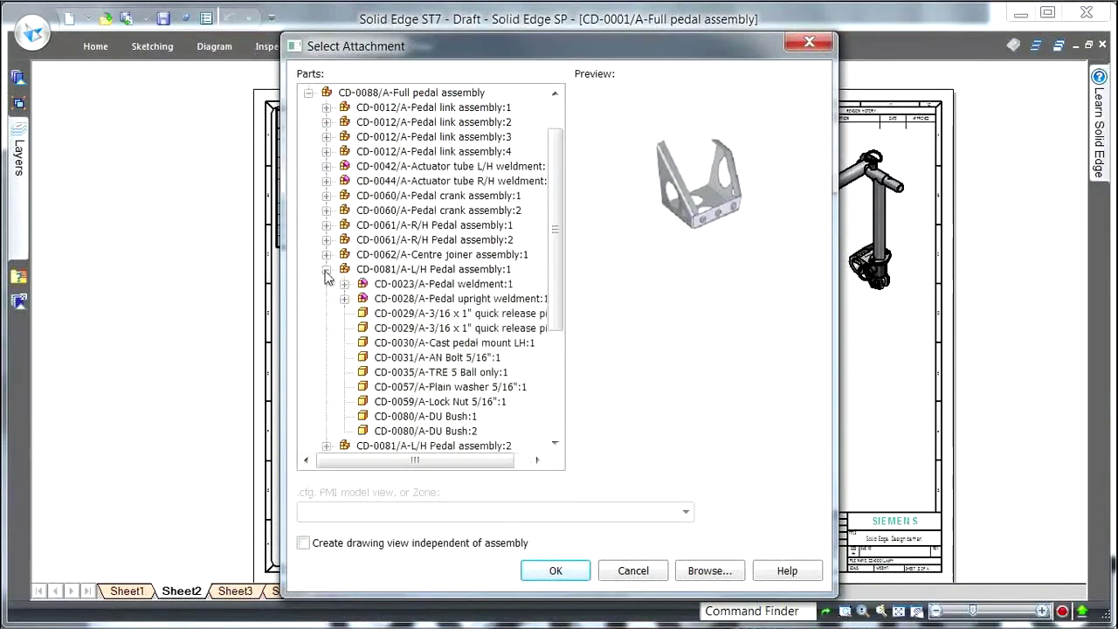
click(450, 285)
click(450, 300)
click(448, 314)
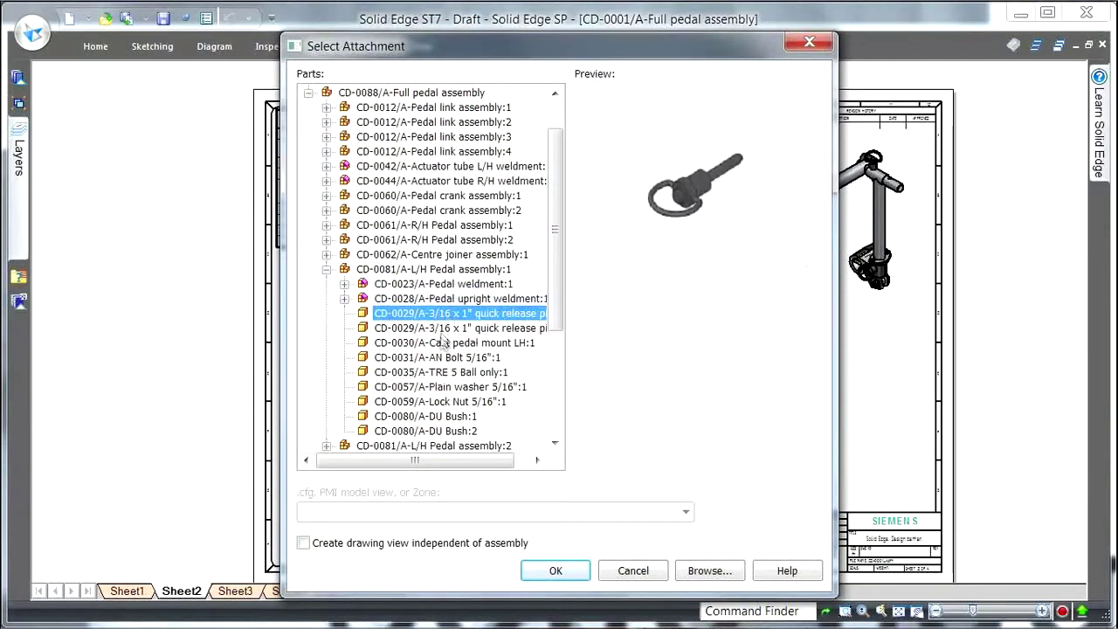
click(435, 358)
click(437, 372)
click(439, 344)
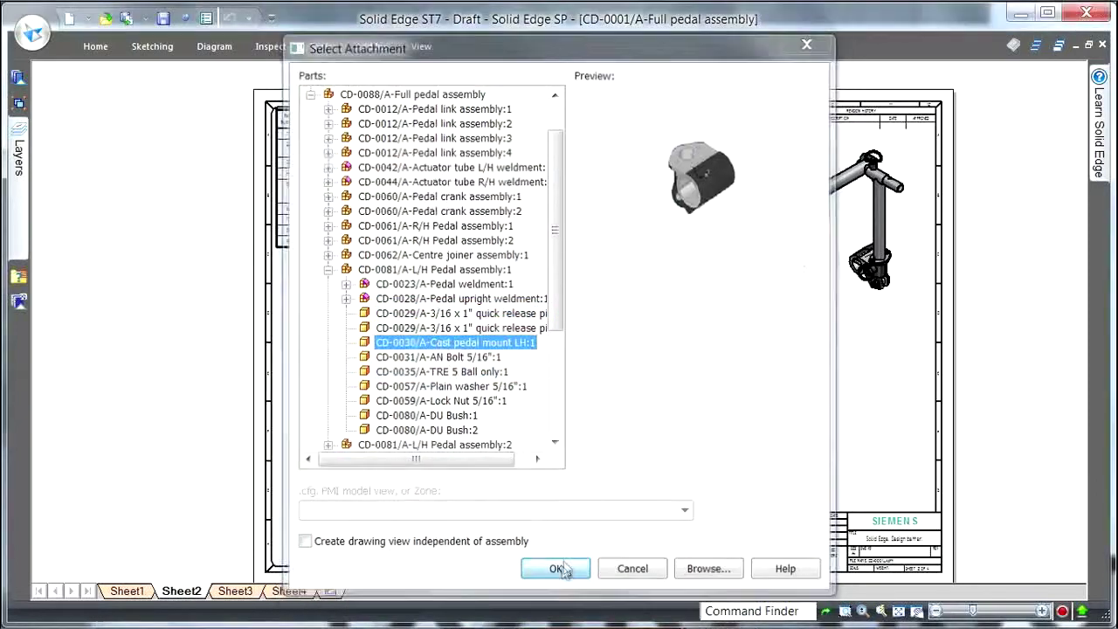
click(556, 570)
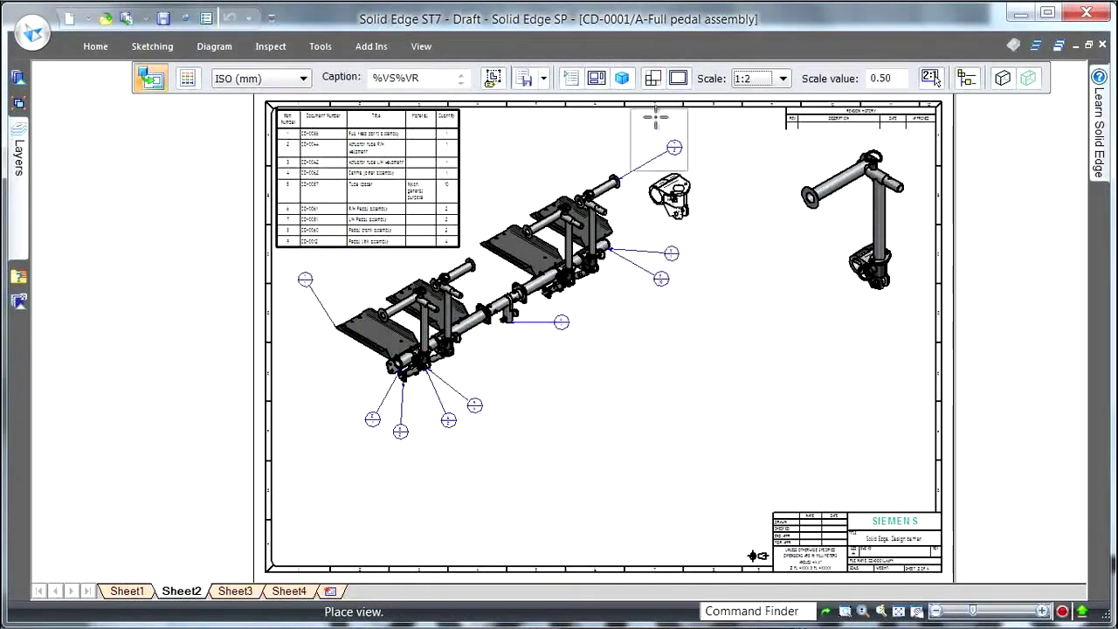
Orient the cast pedal mount view to show its bore end-on, adjust its scale and place it below the exploded-free assembly view, near the title block
click(622, 77)
click(651, 102)
click(933, 79)
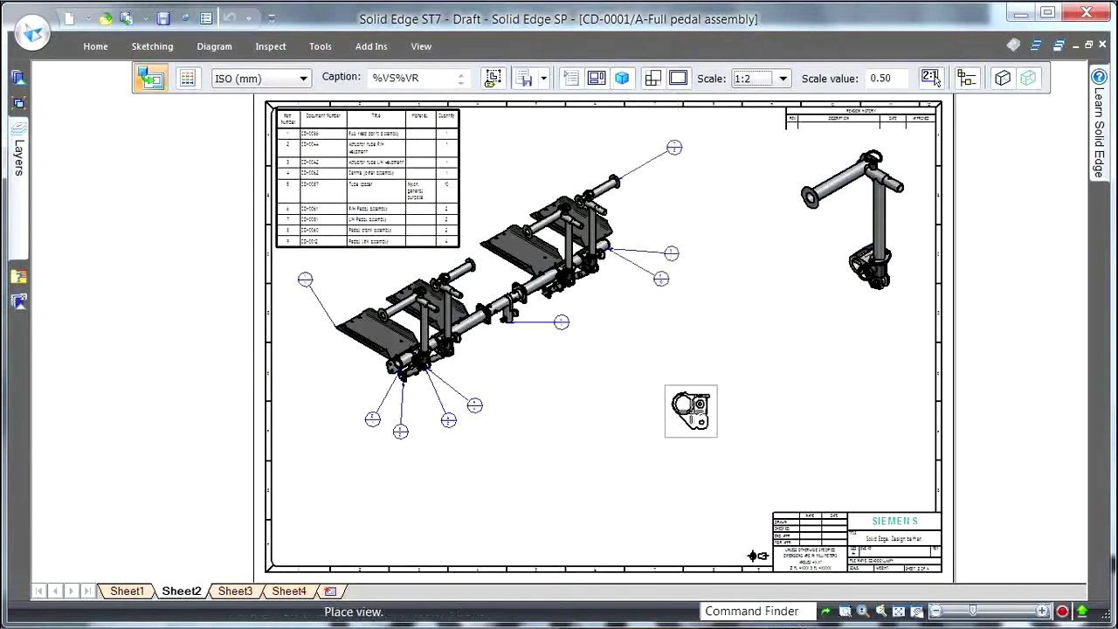
click(754, 448)
Project a side view, a view above and a pictorial view from the cast pedal mount's base view
click(814, 445)
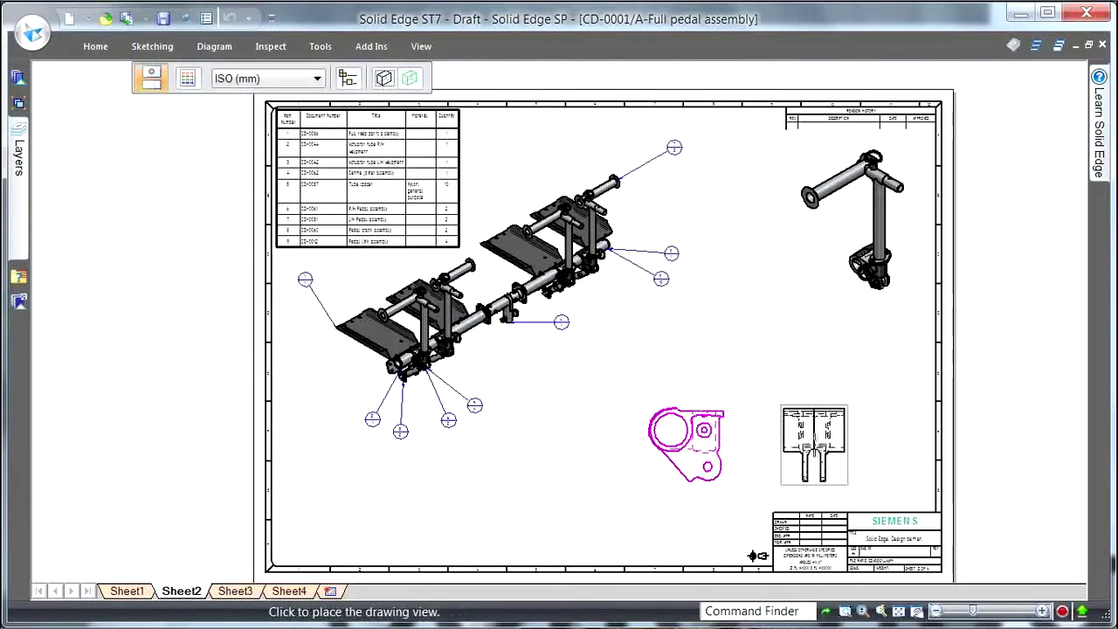
click(687, 360)
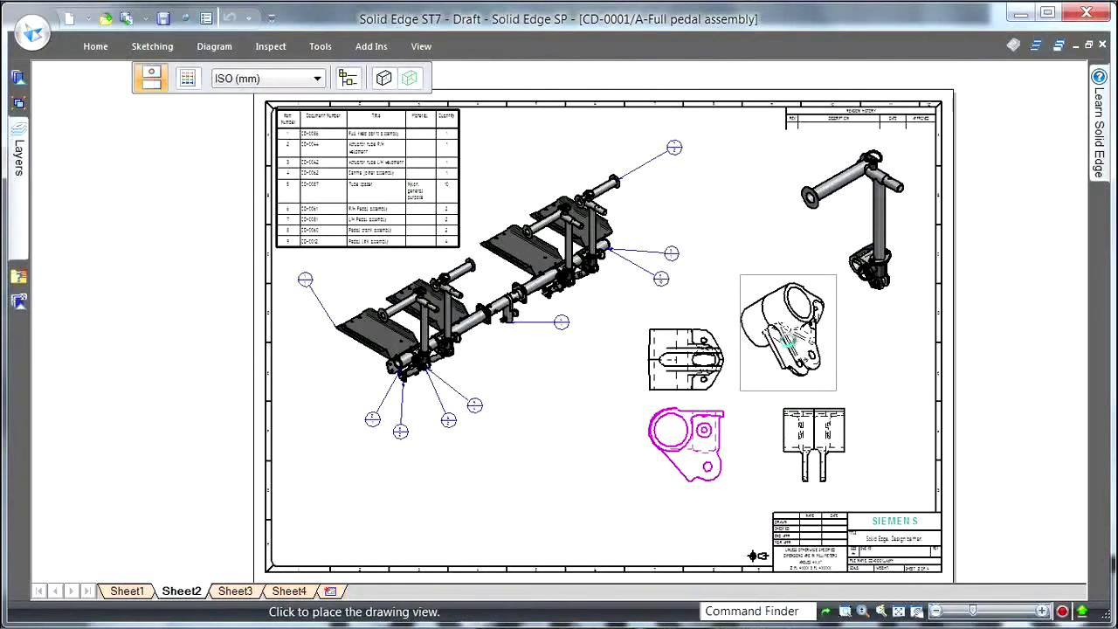
click(778, 347)
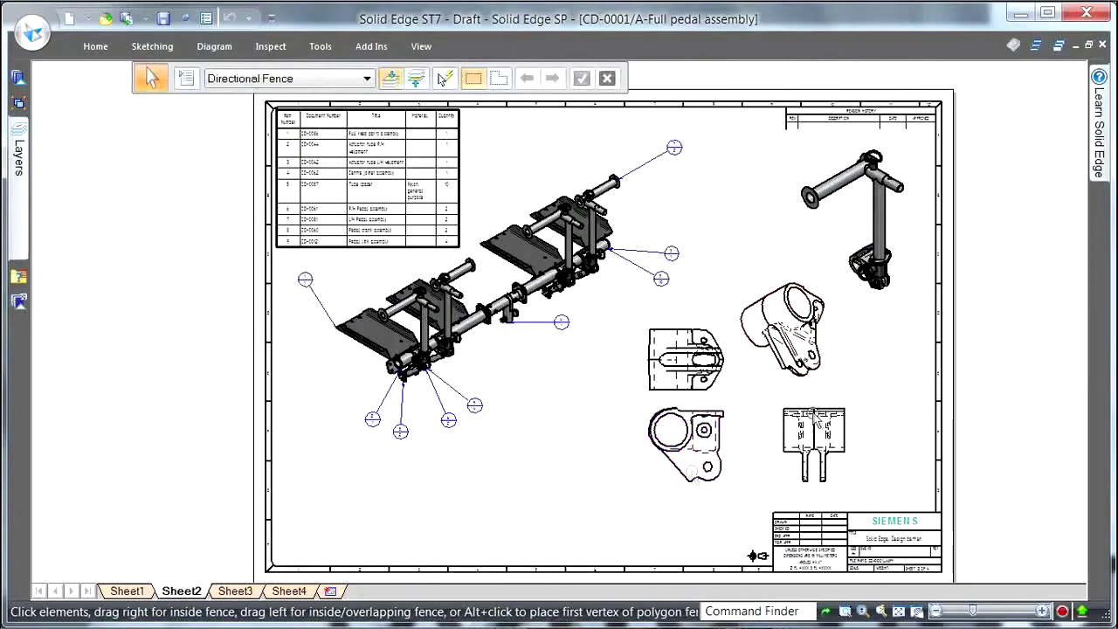
On Sheet3, start a drawing view of CD-0004/A-SQUARE TUBING 50x50x4:19 from Frame_3 of the CD-0008/A-Frame Assembly
click(235, 592)
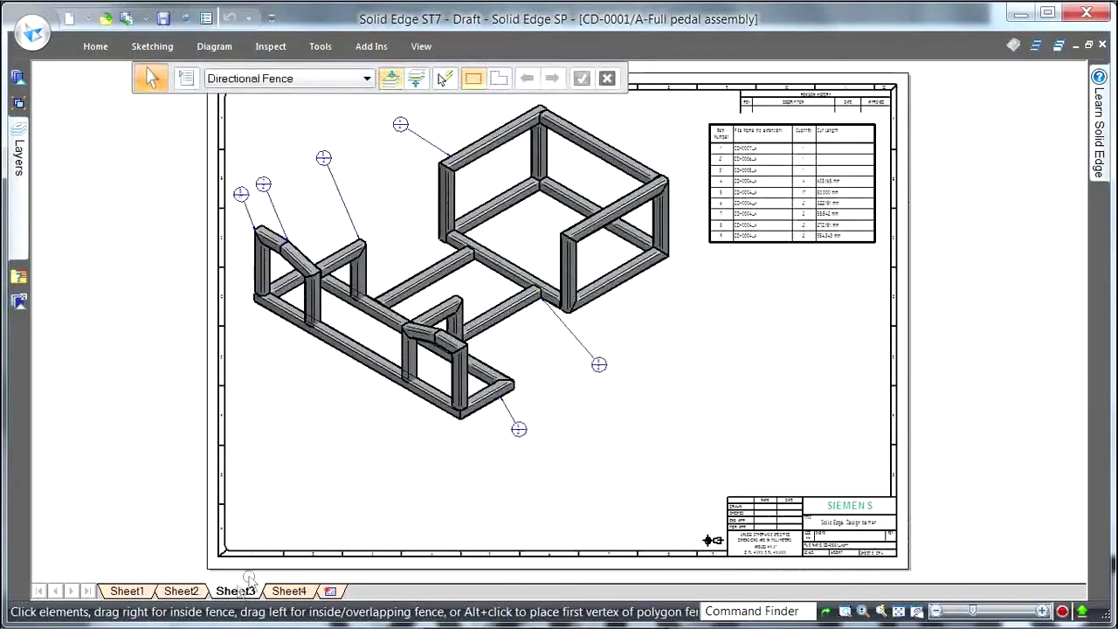
right_click(697, 370)
click(699, 329)
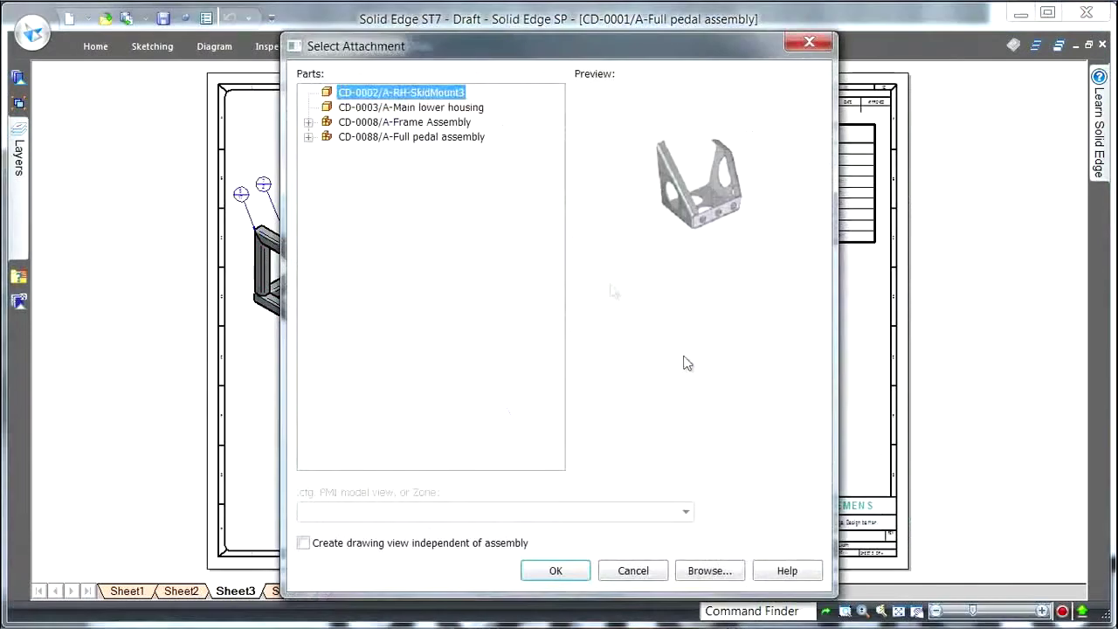
click(308, 122)
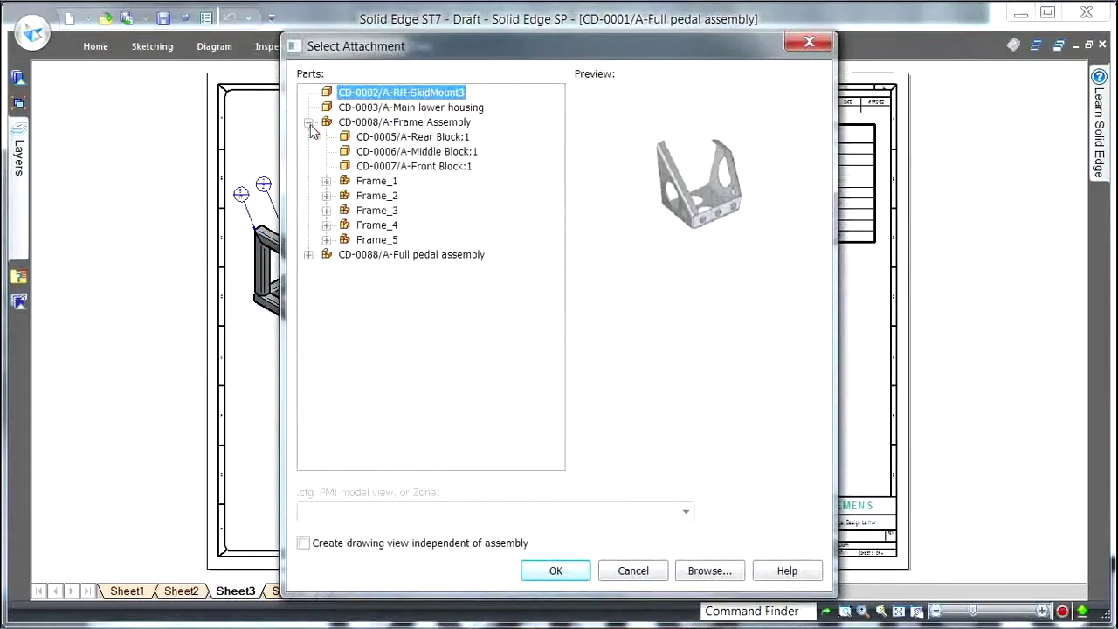
click(325, 211)
click(426, 255)
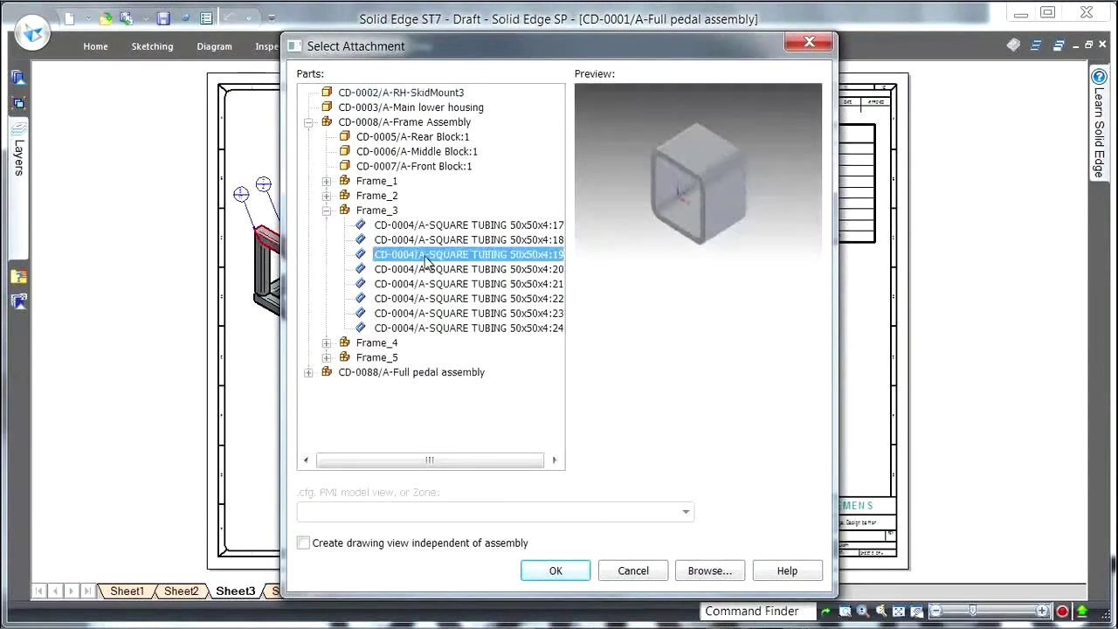
click(559, 569)
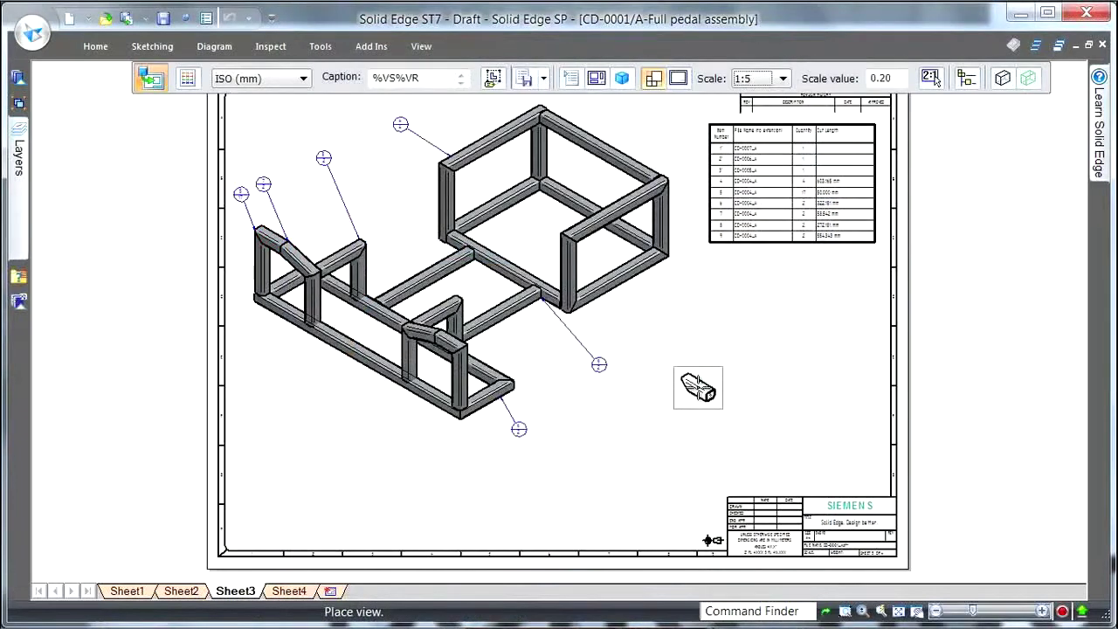
Orient the square tubing view side-on, place it beneath the frame's parts list, and project an end view, a view above and a pictorial view
click(622, 79)
click(668, 103)
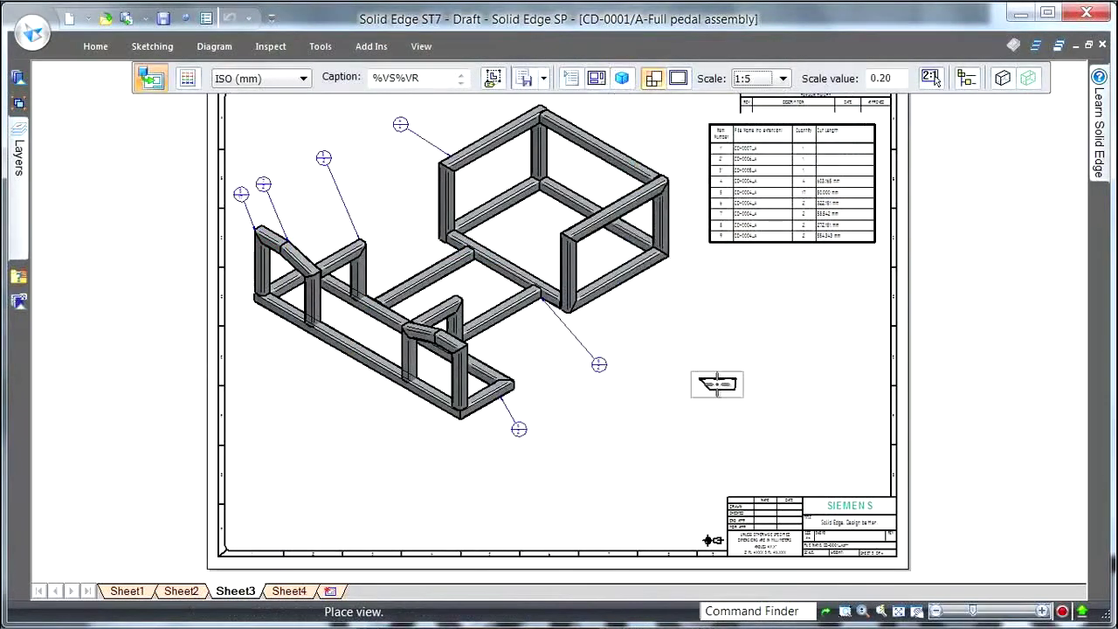
click(802, 455)
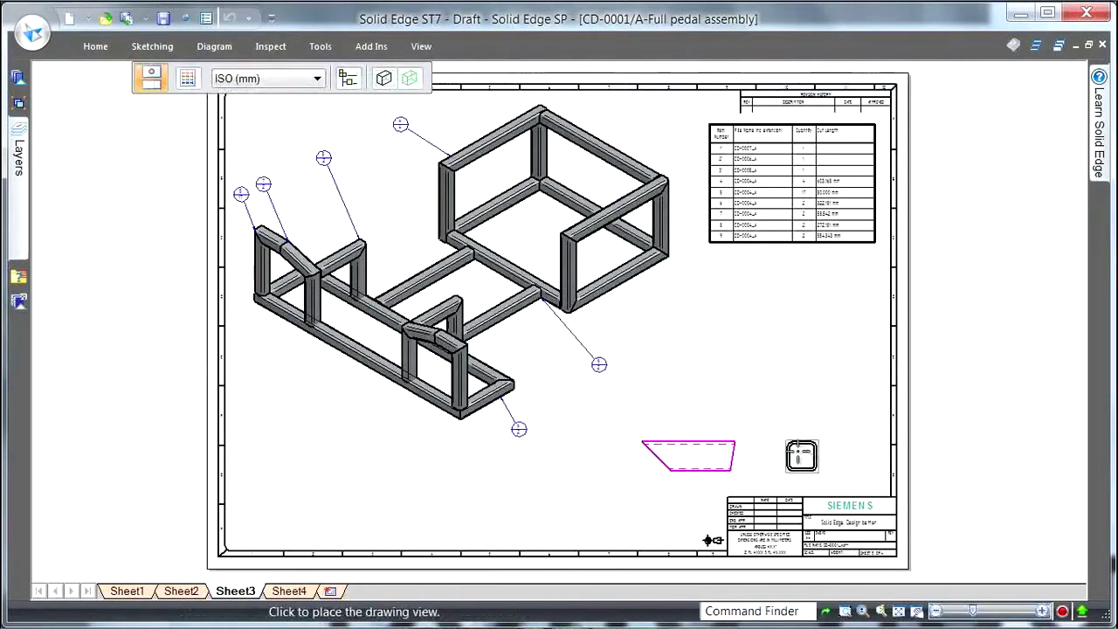
click(689, 389)
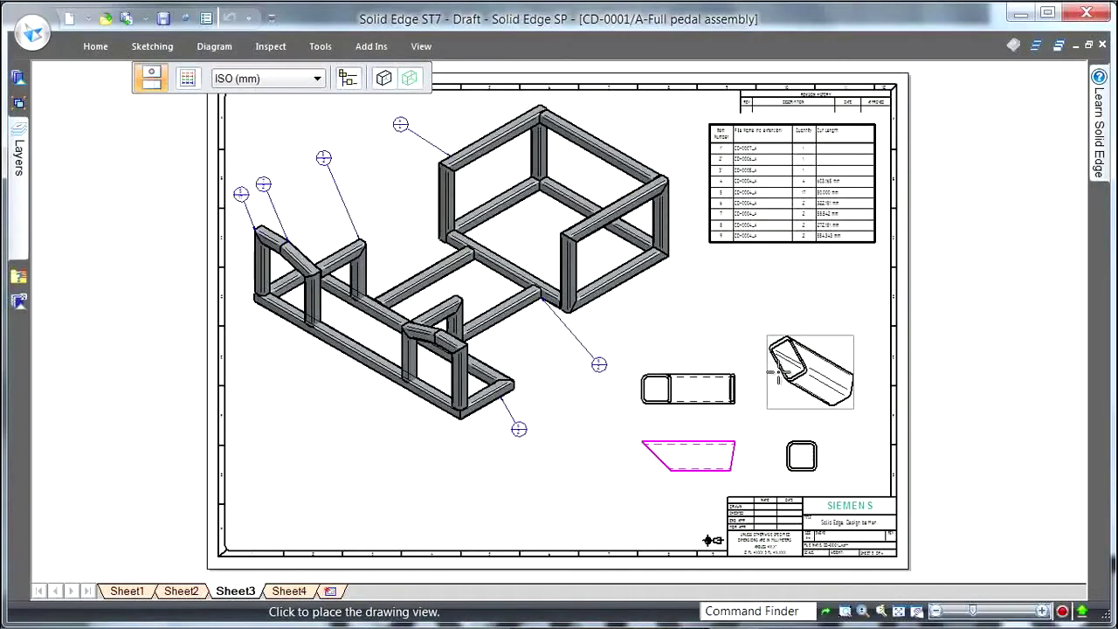
click(776, 373)
On Sheet4, start a coordinate dimension group from the flat pattern's outer left edge, placing its origin below the view
click(289, 590)
scroll(525, 207, up, 3)
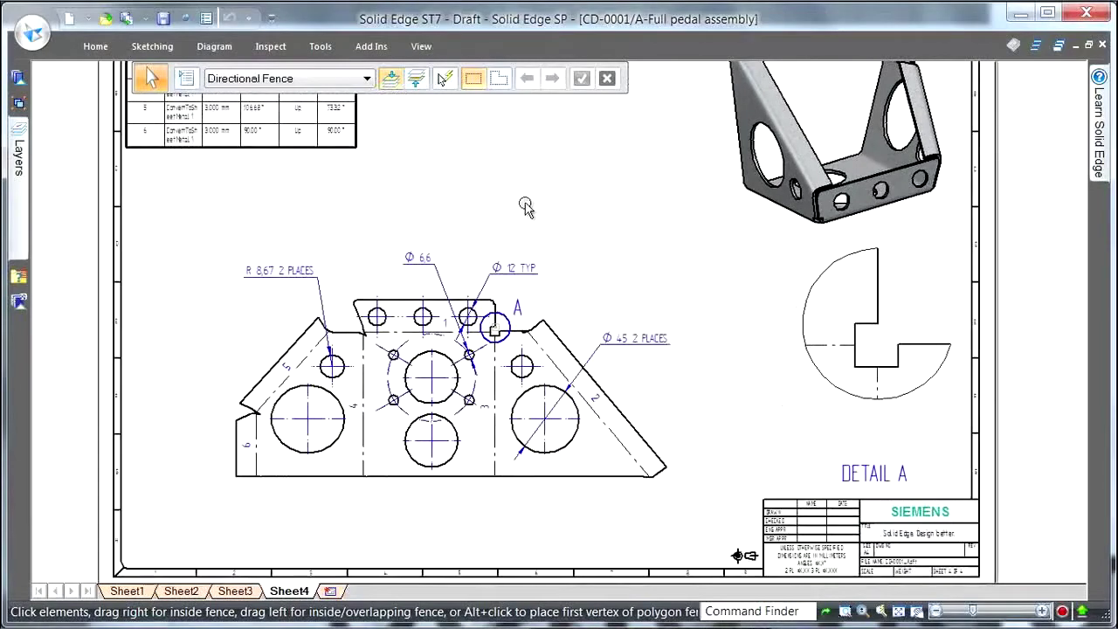
right_click(671, 222)
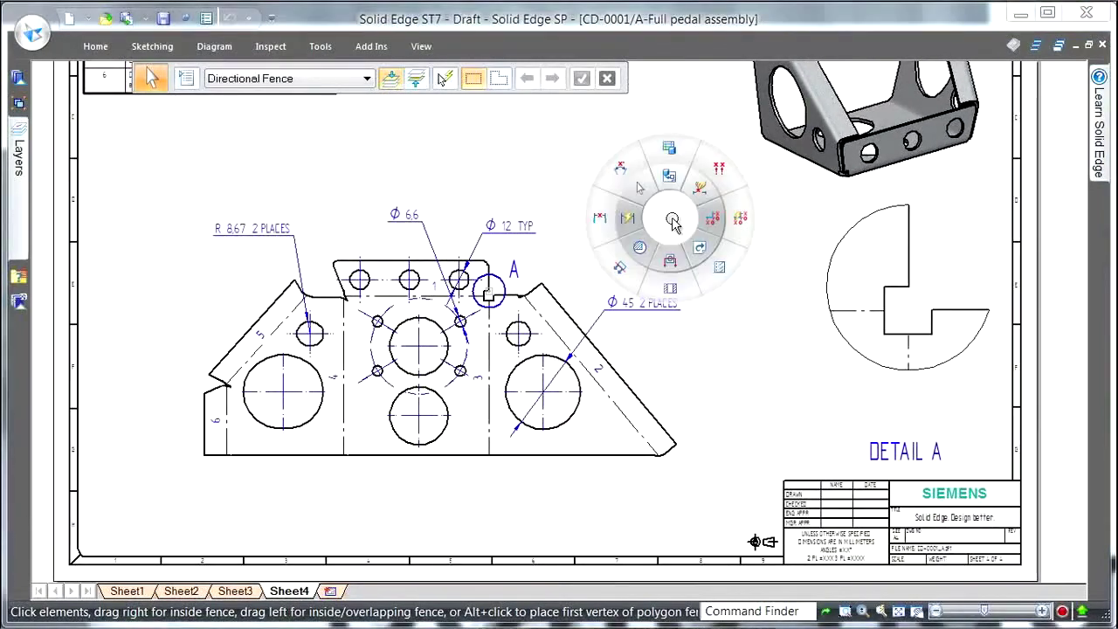
click(711, 222)
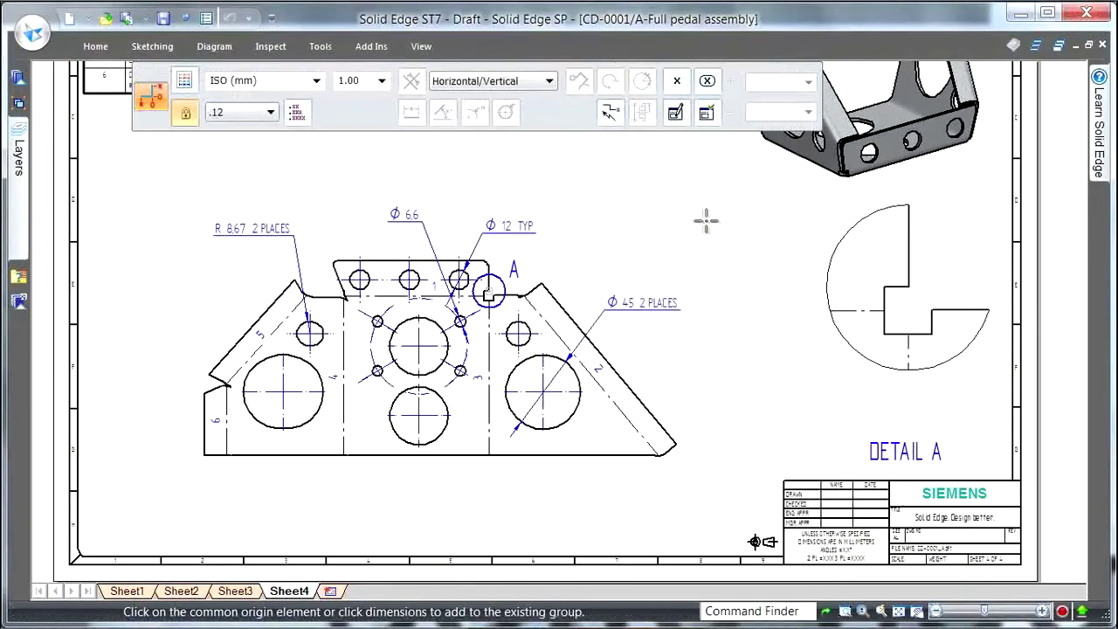
click(205, 411)
click(204, 486)
Add horizontal coordinate dimensions to the hole centres from the left wing across to the right bolt holes of the flat pattern
click(257, 424)
click(318, 348)
click(359, 280)
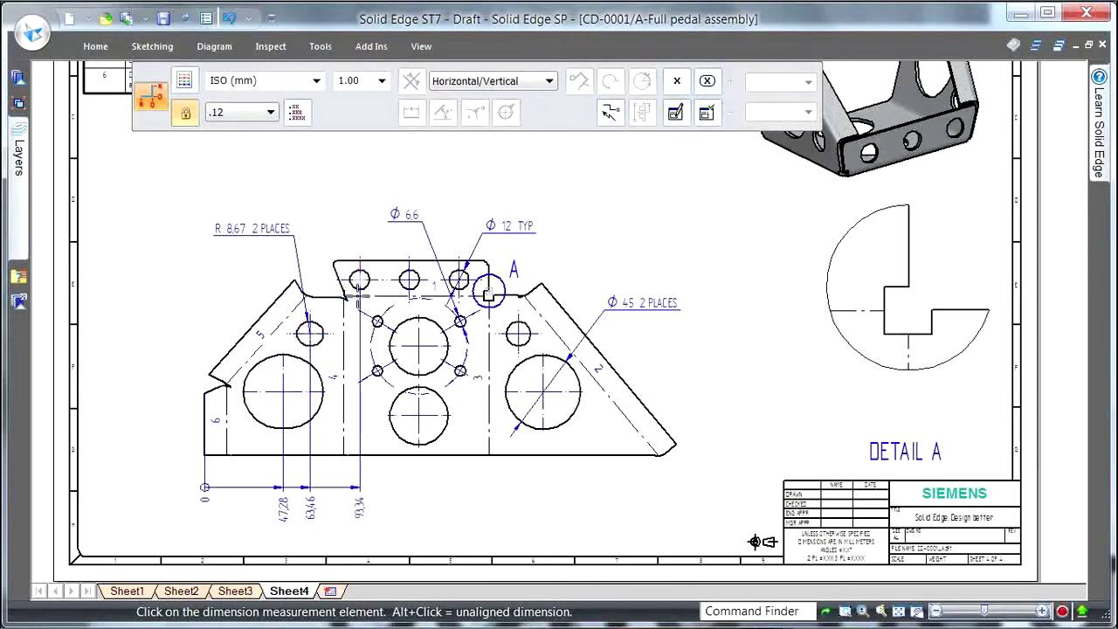
click(377, 321)
click(410, 289)
click(411, 319)
click(460, 321)
click(464, 324)
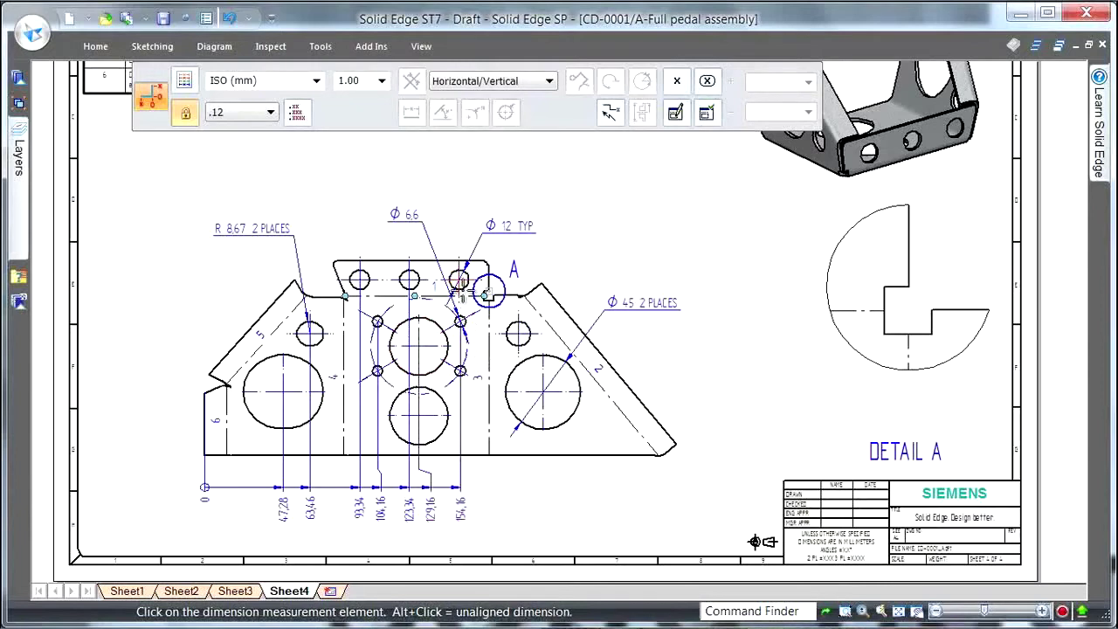
Continue the horizontal coordinate dimensions to the last top-flange hole and the two holes in the right wing
click(459, 279)
click(519, 345)
click(521, 348)
click(537, 359)
click(541, 362)
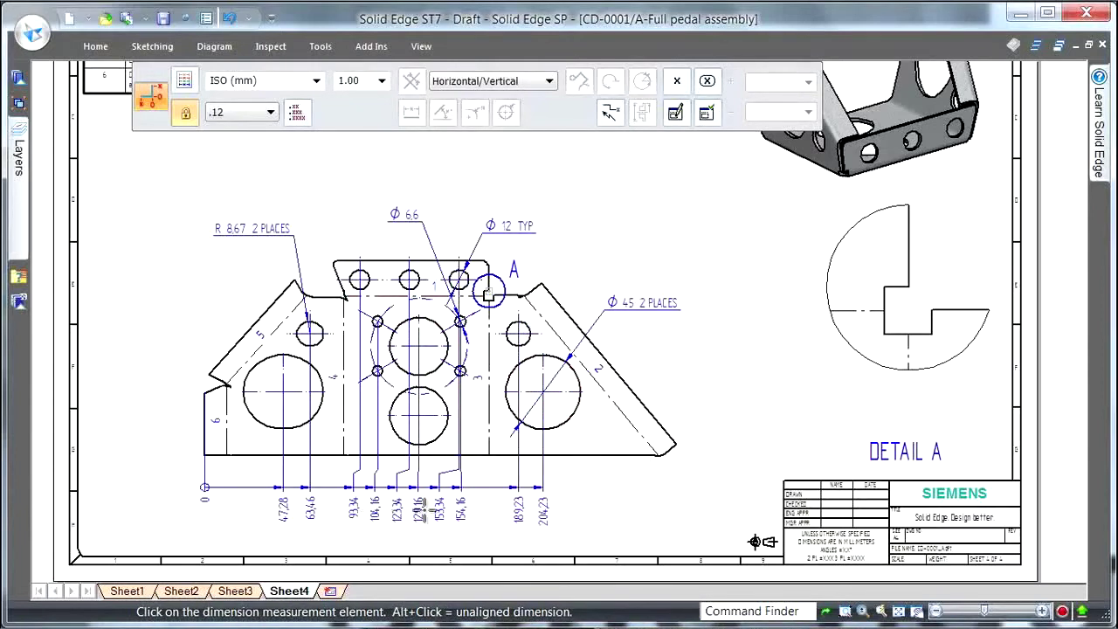
key(Escape)
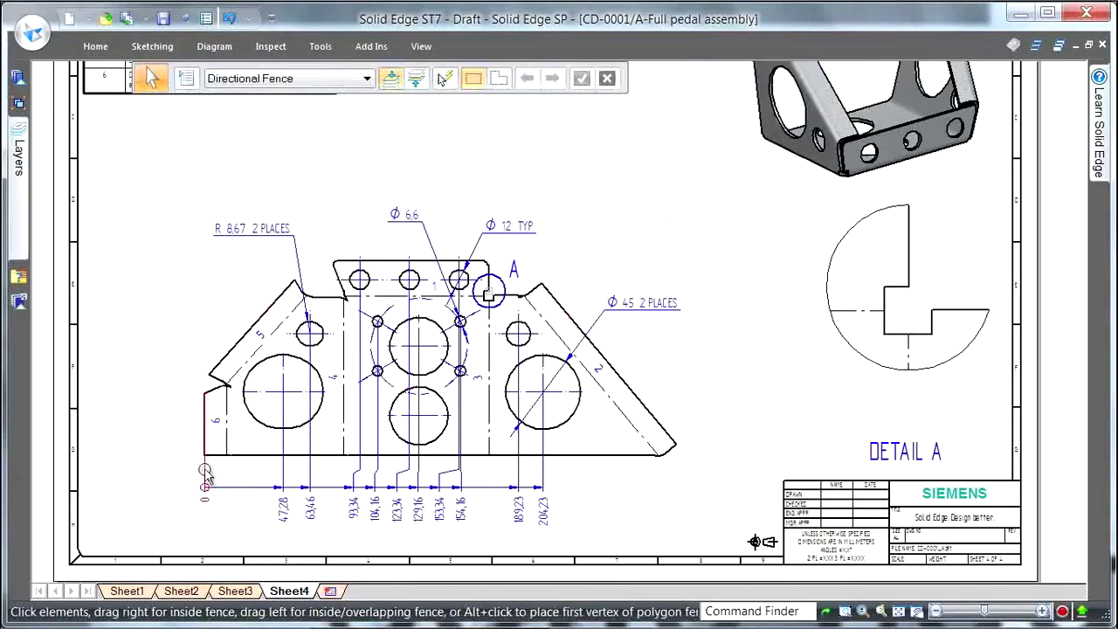
Delete the horizontal coordinate dimension group from the flat pattern
click(207, 471)
click(665, 525)
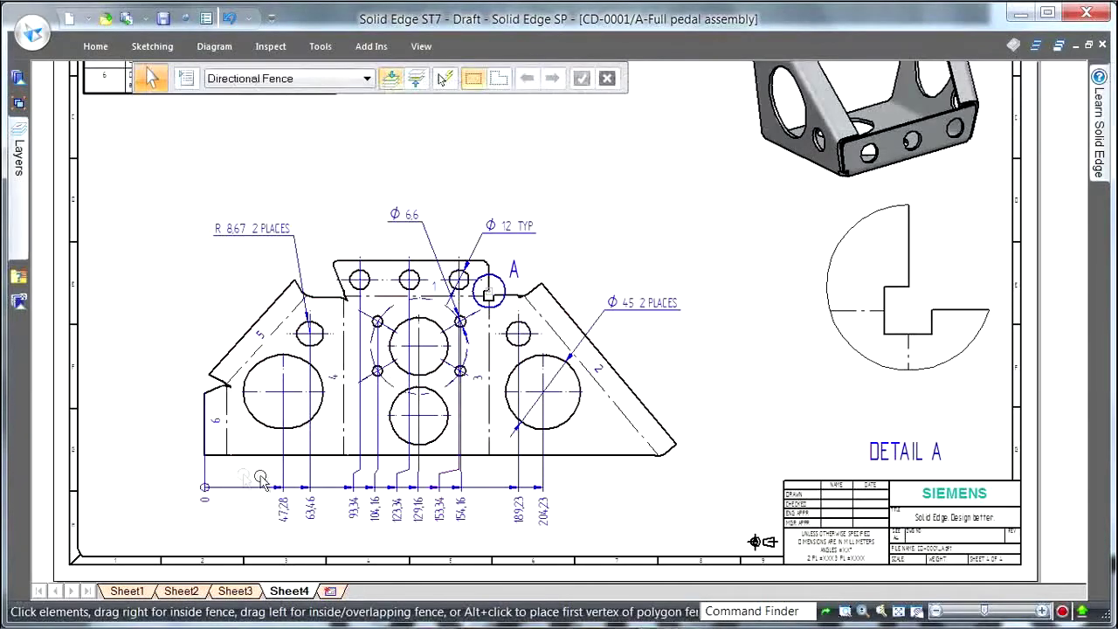
click(210, 476)
click(850, 461)
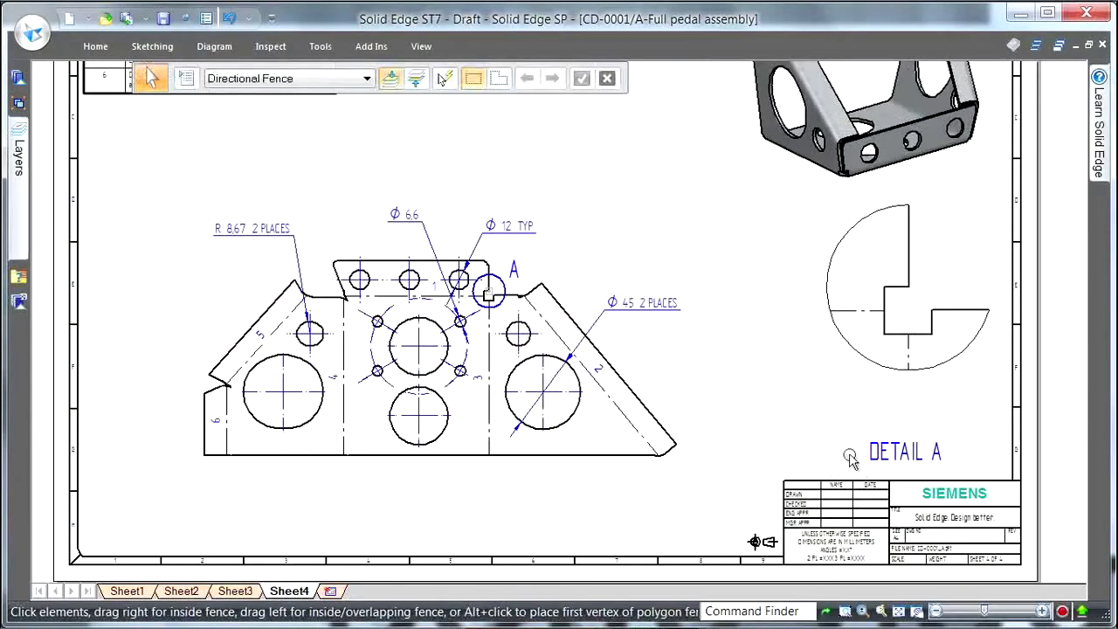
Start automatic coordinate dimensioning and restrict its keypoints to circle center points
right_click(629, 218)
click(706, 219)
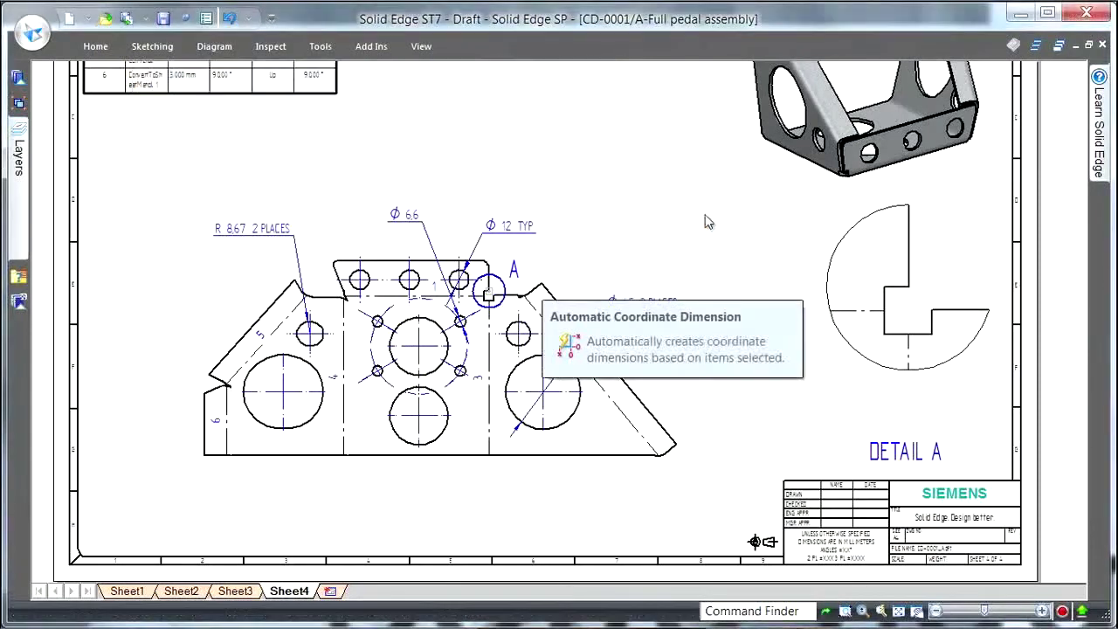
click(253, 81)
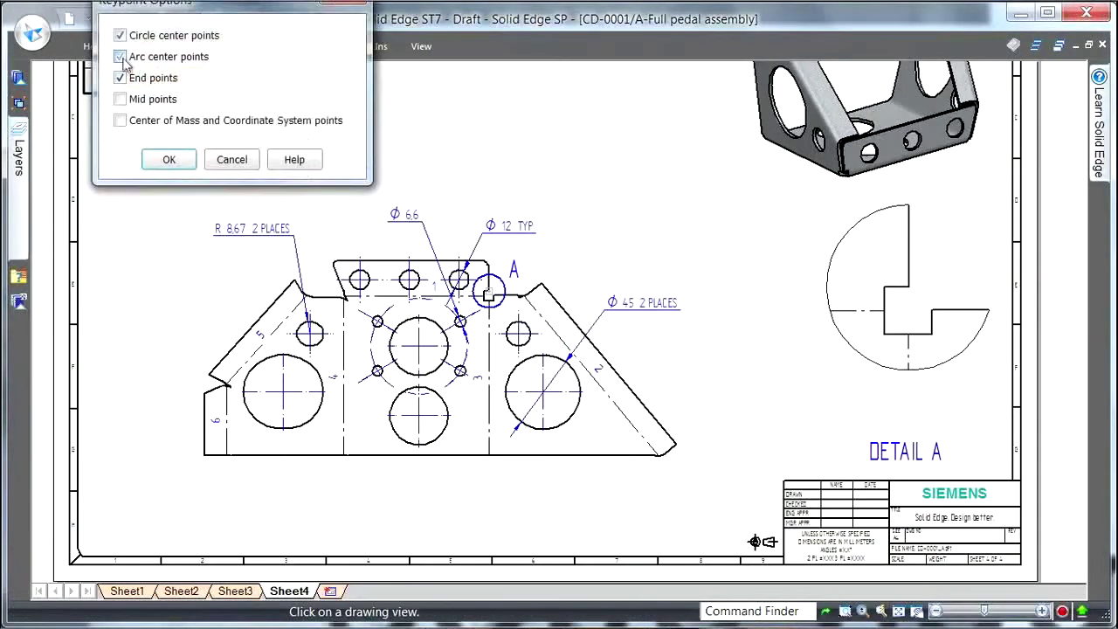
click(163, 159)
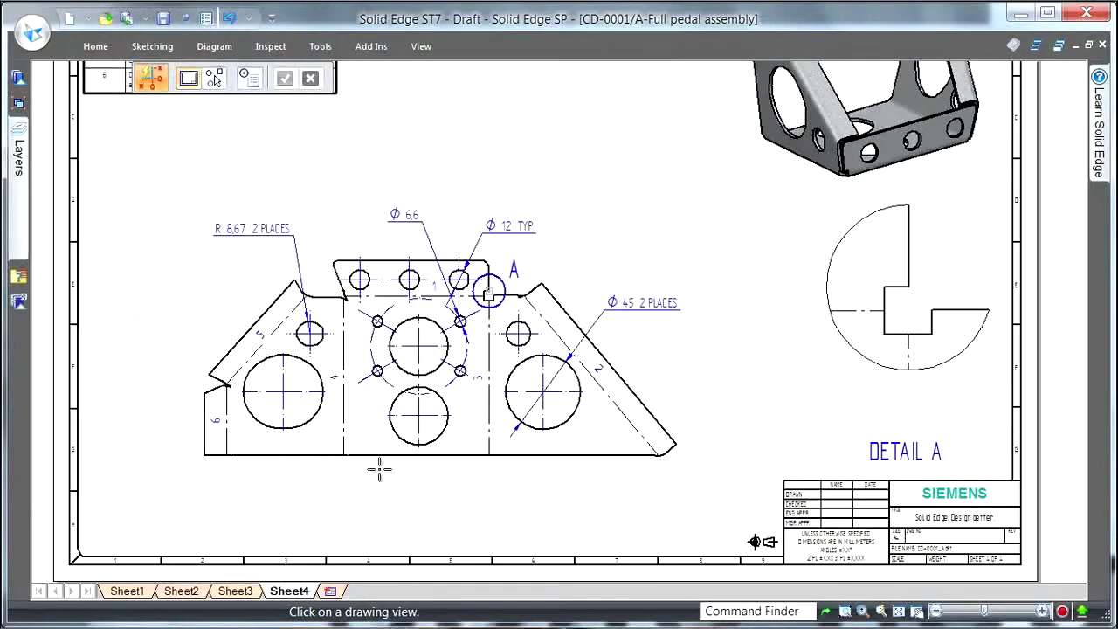
Automatically dimension the flat pattern's holes horizontally from the central hole's centre, placing the coordinate dimensions below the view
click(410, 443)
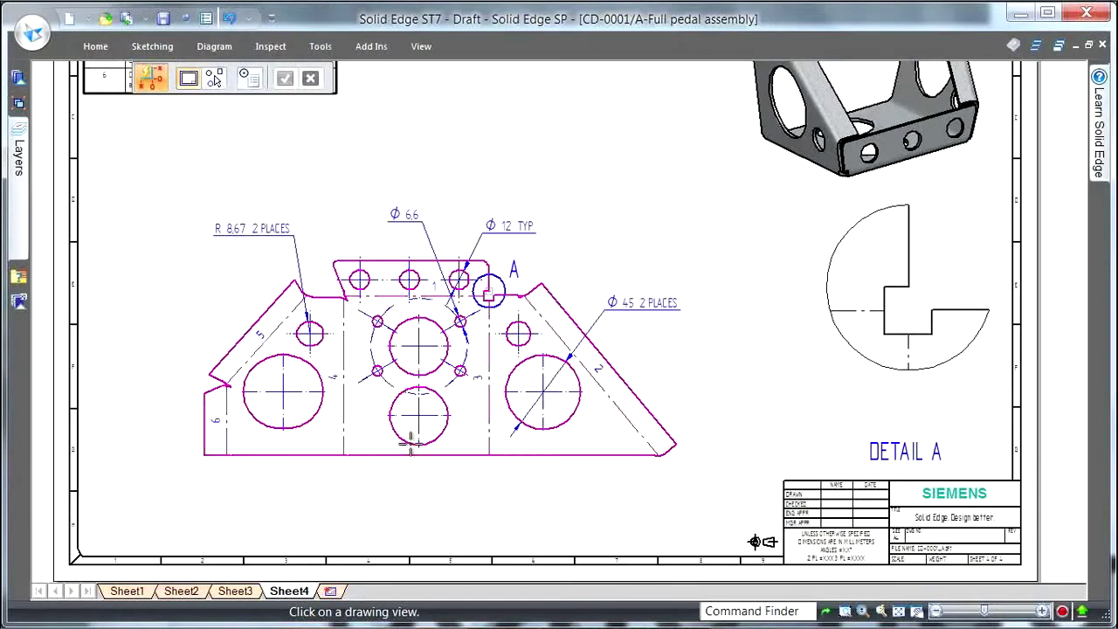
right_click(415, 491)
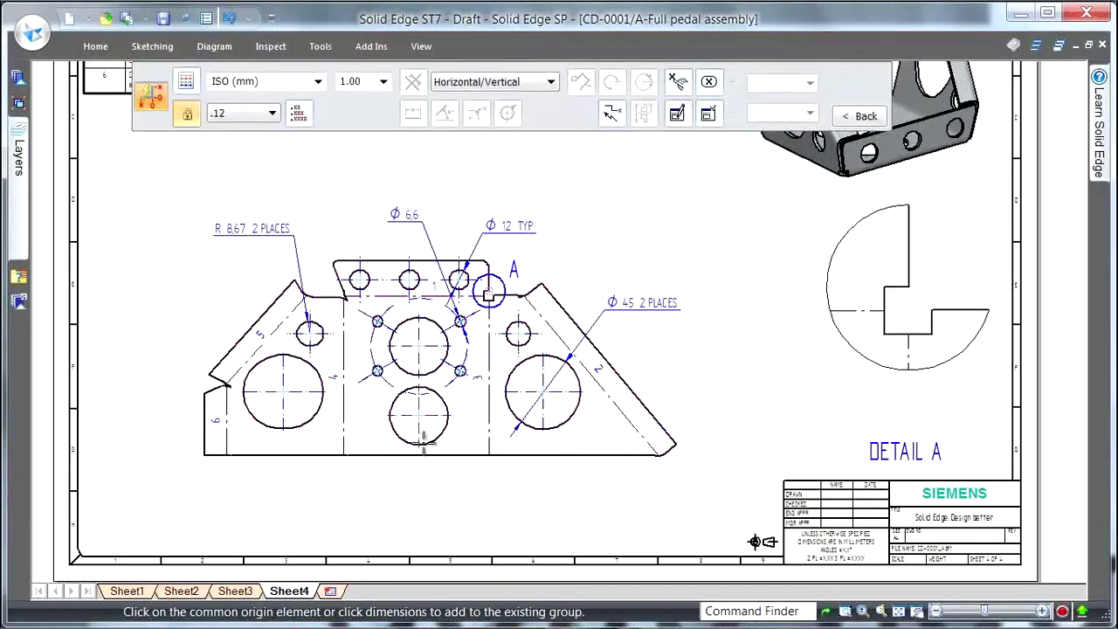
click(417, 483)
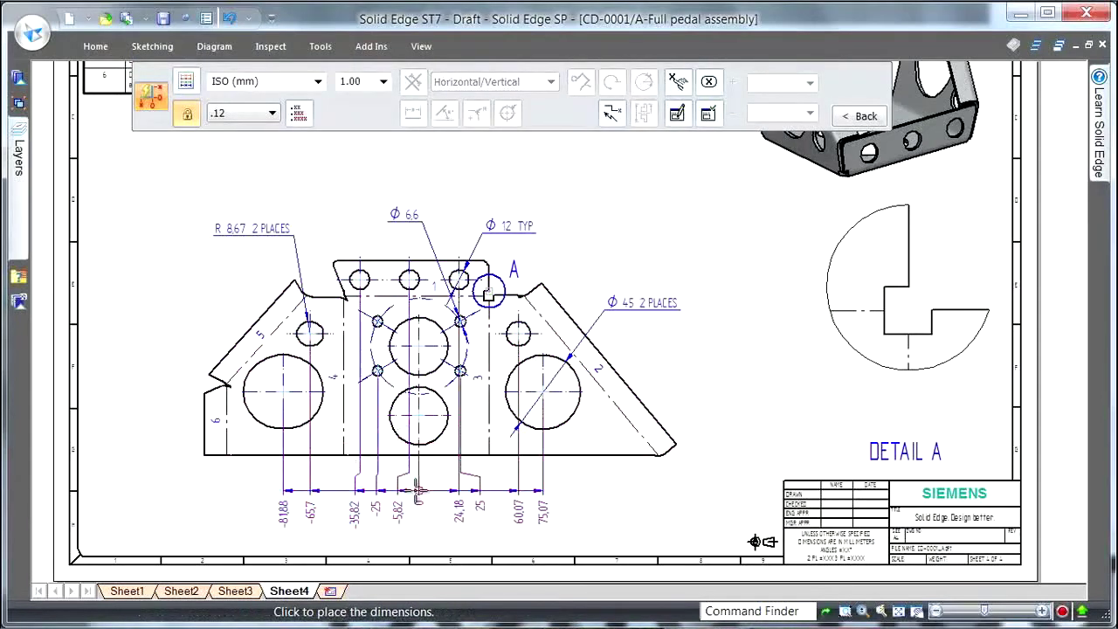
click(418, 492)
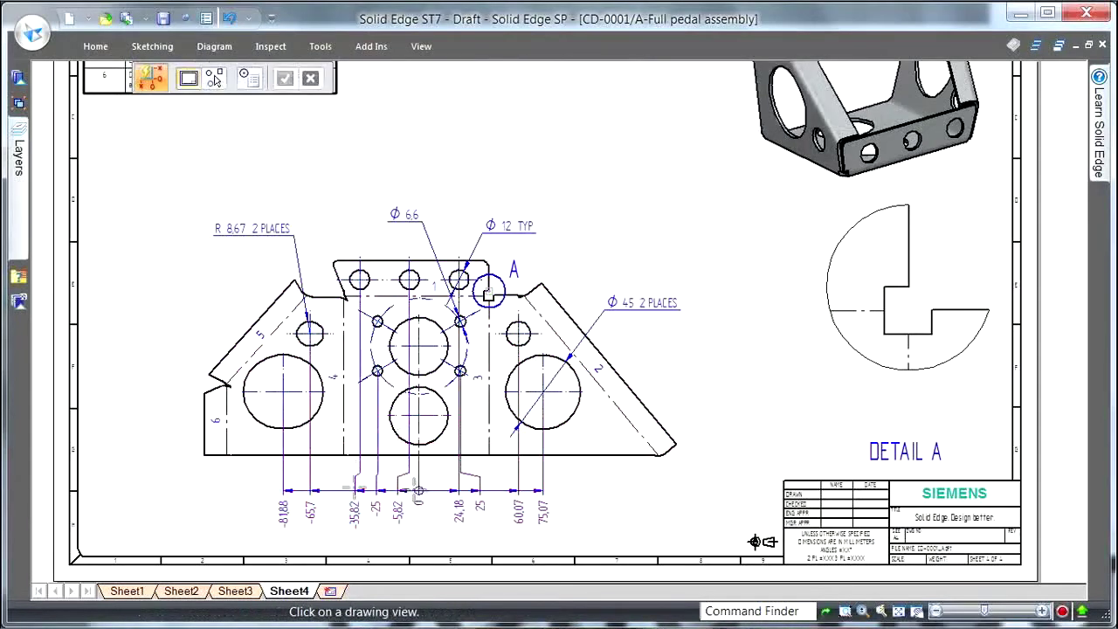
Automatically dimension the flat pattern's holes vertically from the large left hole's centre, placing the coordinate dimensions beside the left wing
click(223, 349)
right_click(180, 334)
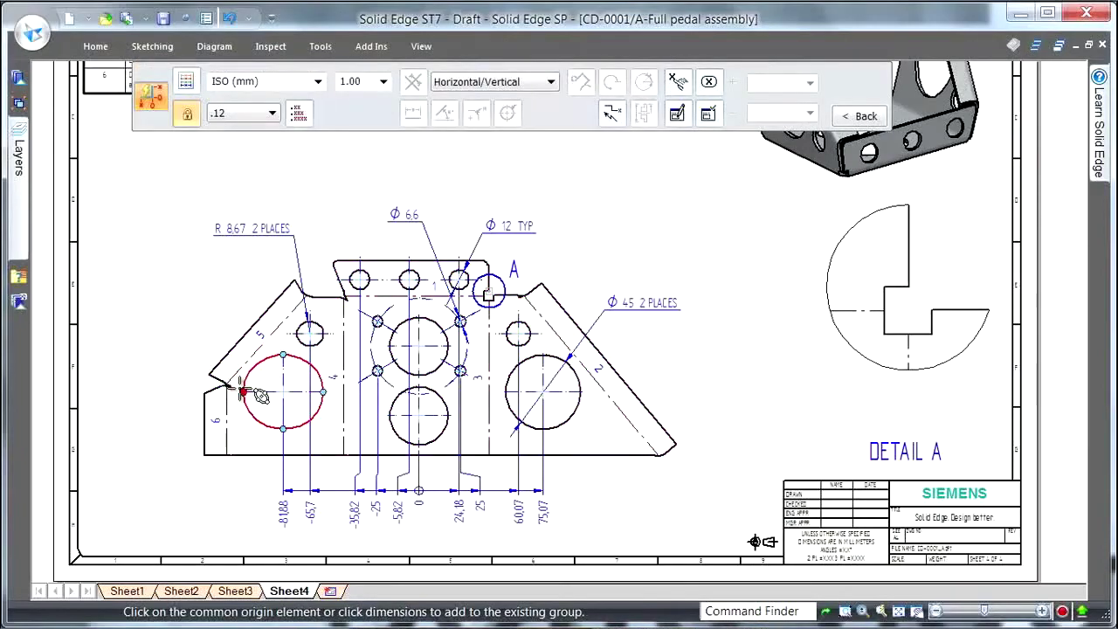
click(244, 385)
click(168, 398)
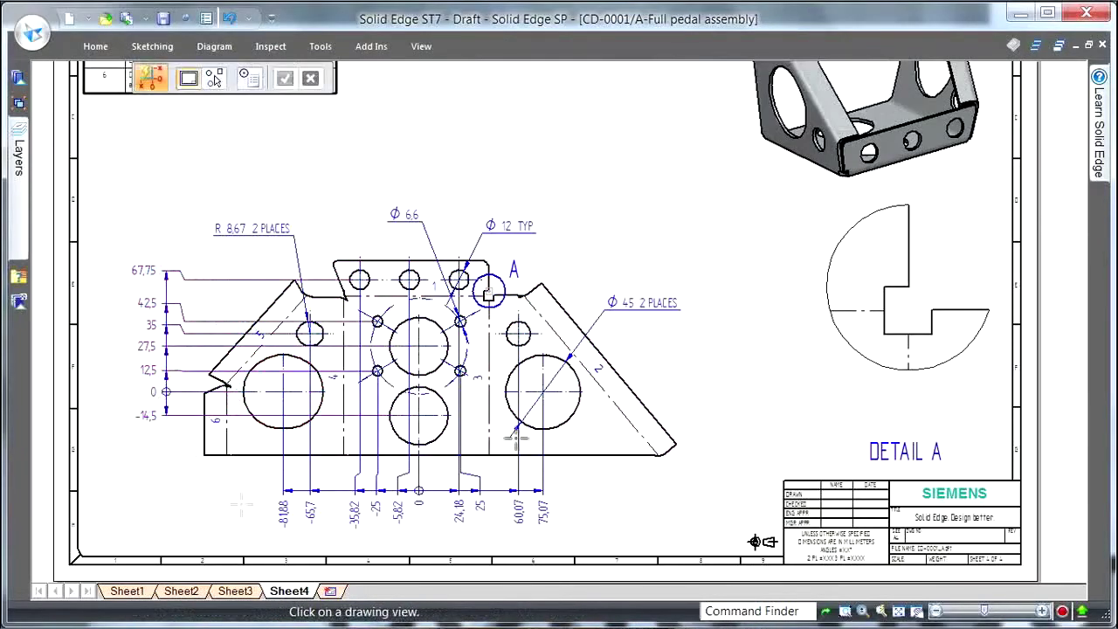
Extend the horizontal coordinate dimension group to both vertical edges of the corner relief in Detail A, placing the dimensions below it
scroll(594, 237, down, 2)
scroll(565, 178, up, 2)
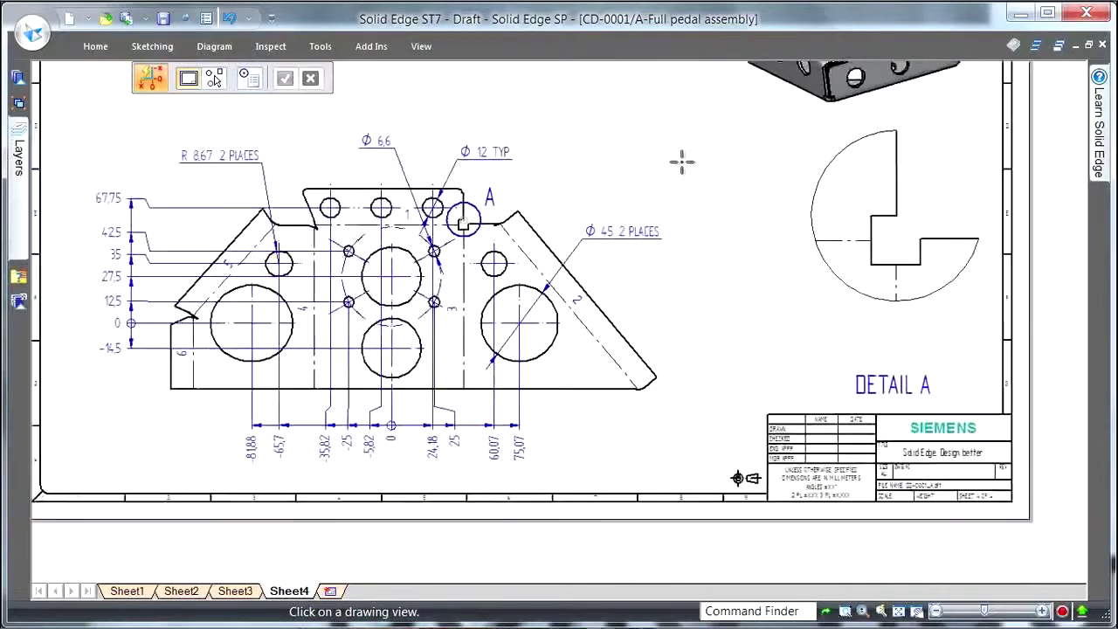
scroll(677, 161, up, 1)
right_click(666, 160)
click(706, 160)
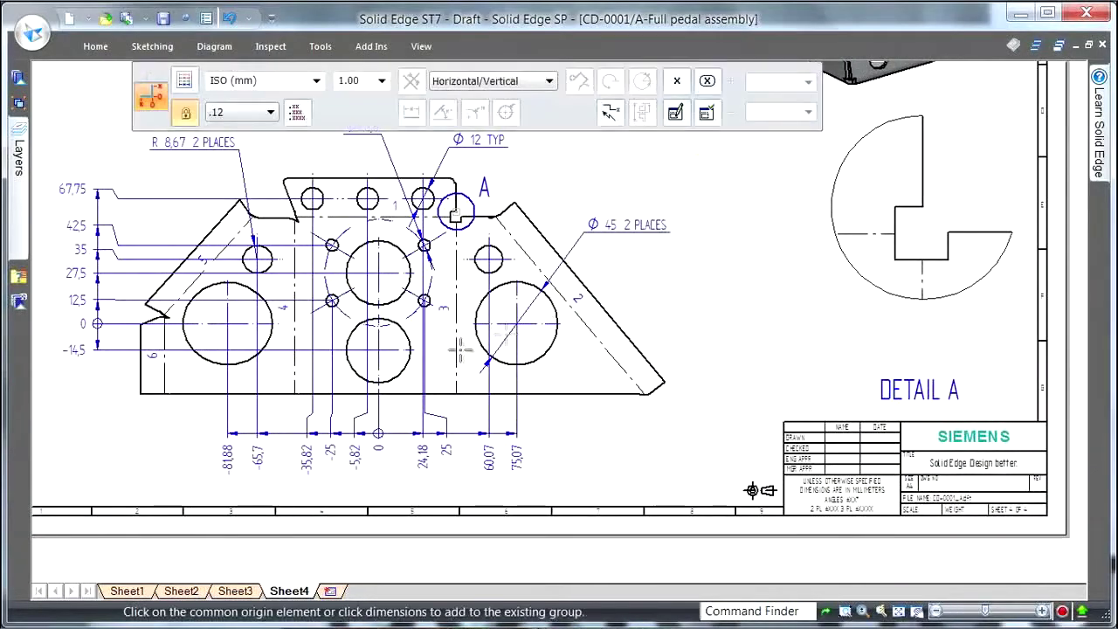
click(381, 393)
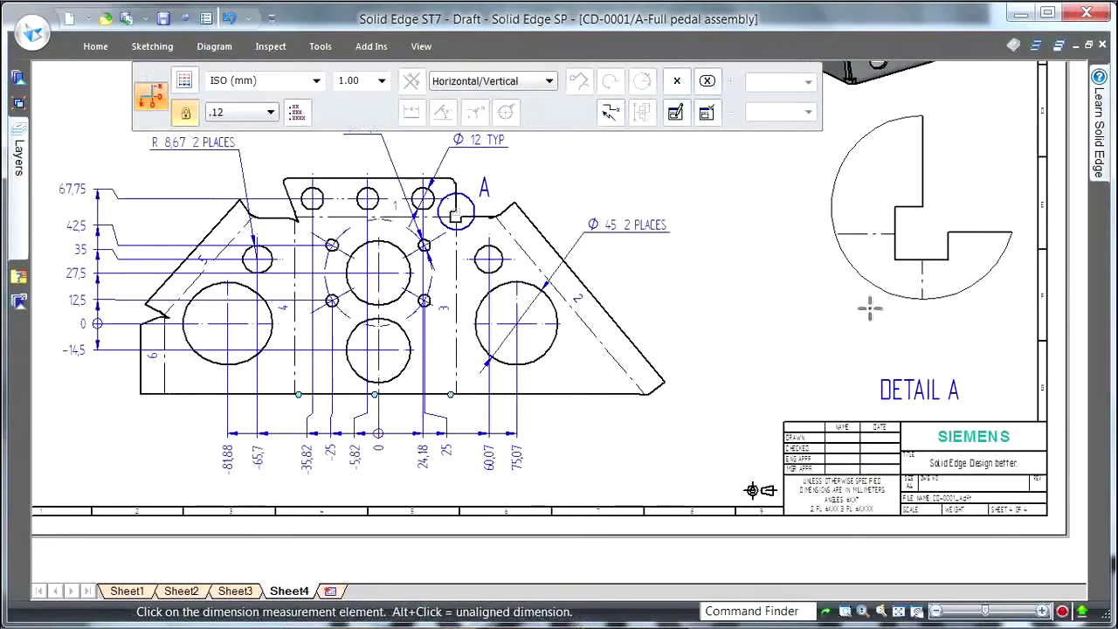
click(894, 246)
click(894, 314)
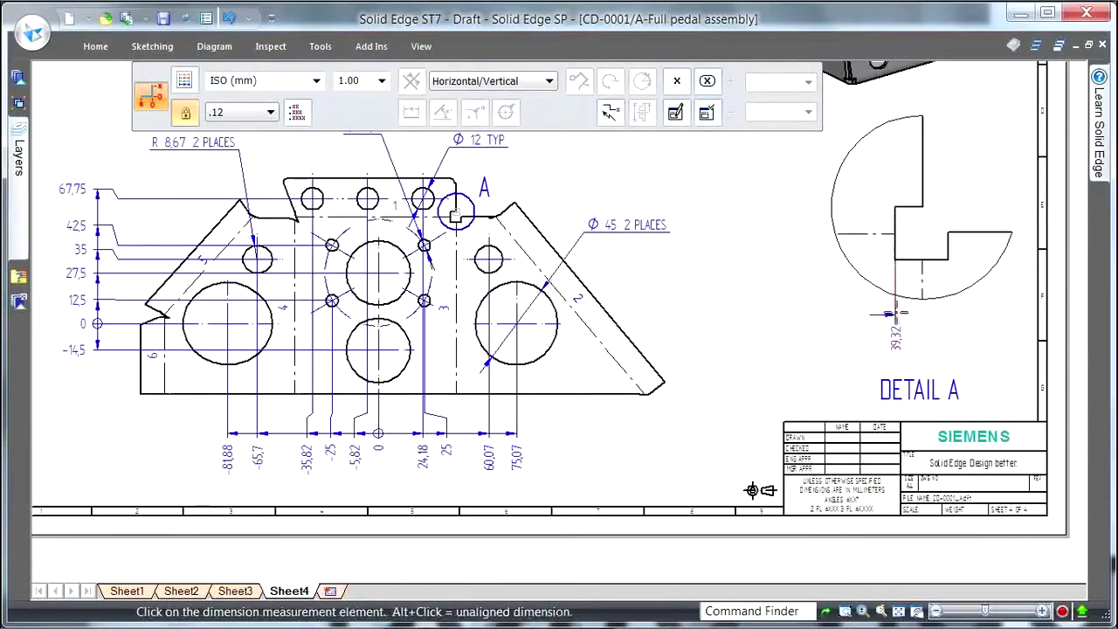
click(948, 247)
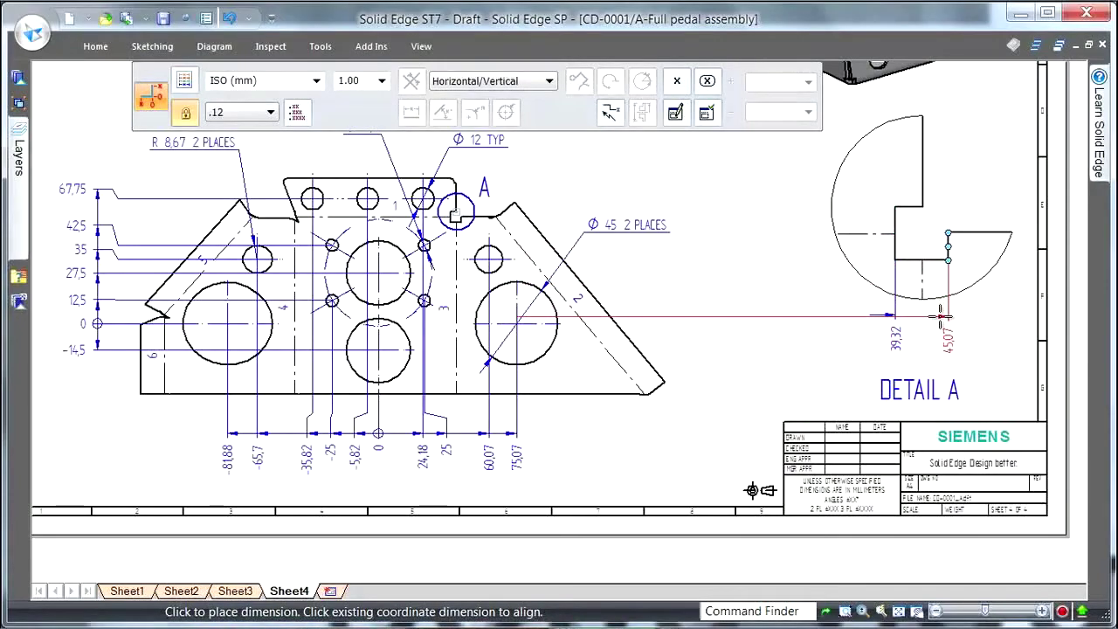
click(940, 316)
scroll(1018, 305, down, 2)
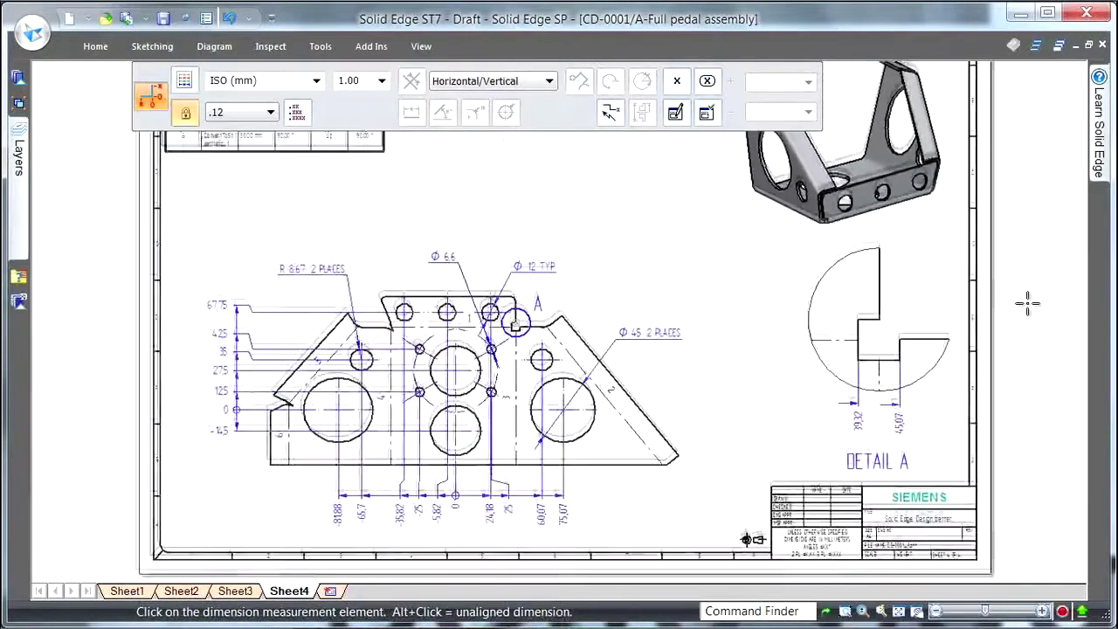
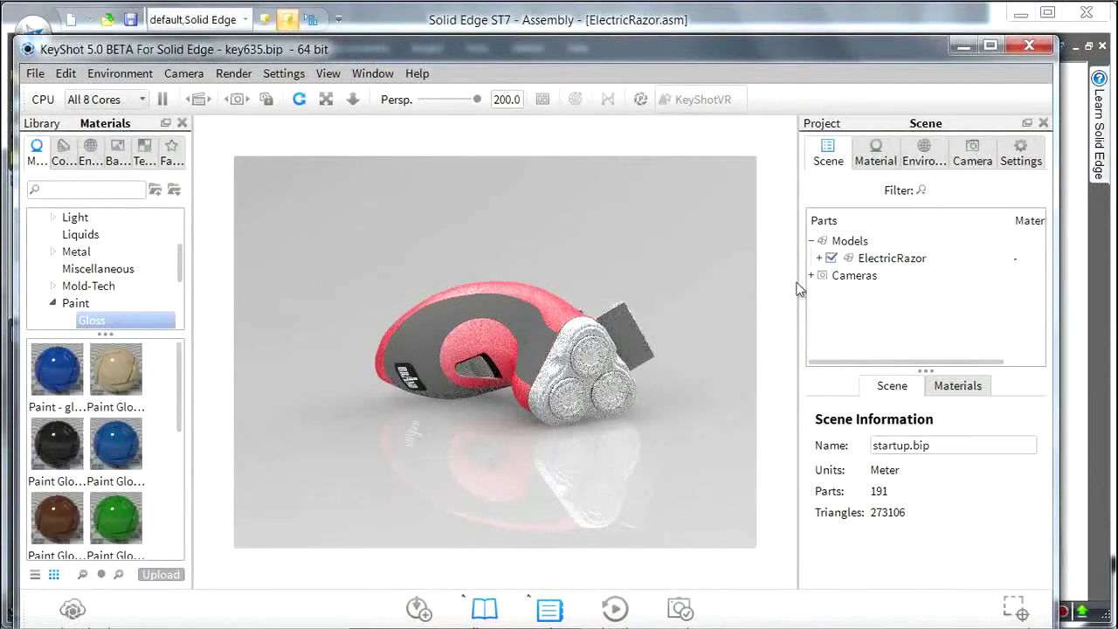
In KeyShot, widen the Project panel slightly and set the electric razor scene's perspective to 45.0
drag(797, 282, 792, 281)
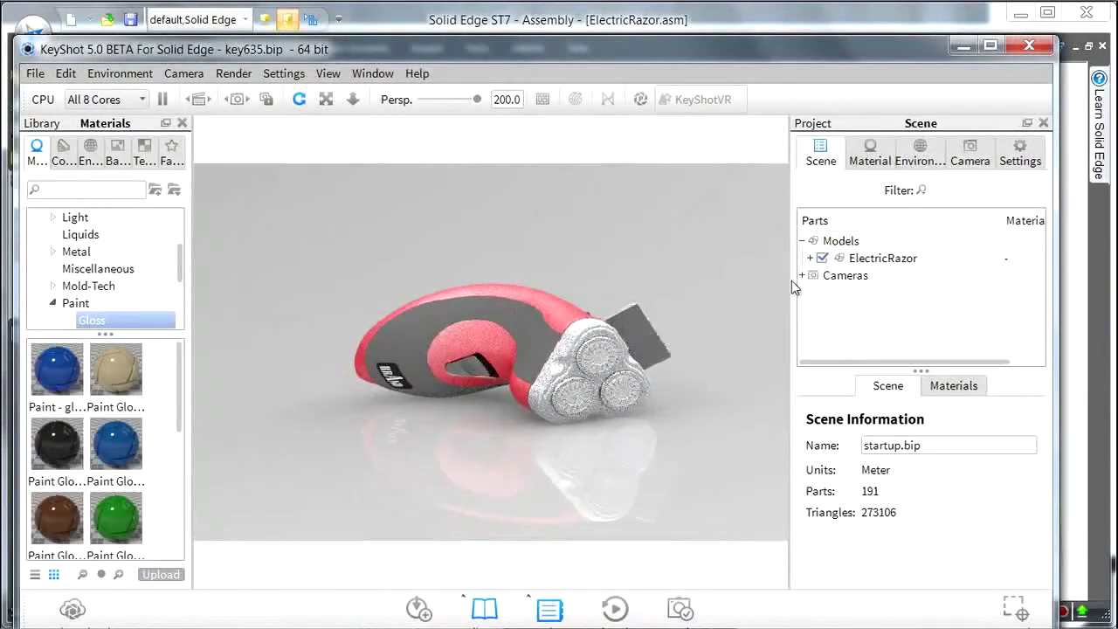
drag(496, 102, 527, 100)
text(45.0)
key(Return)
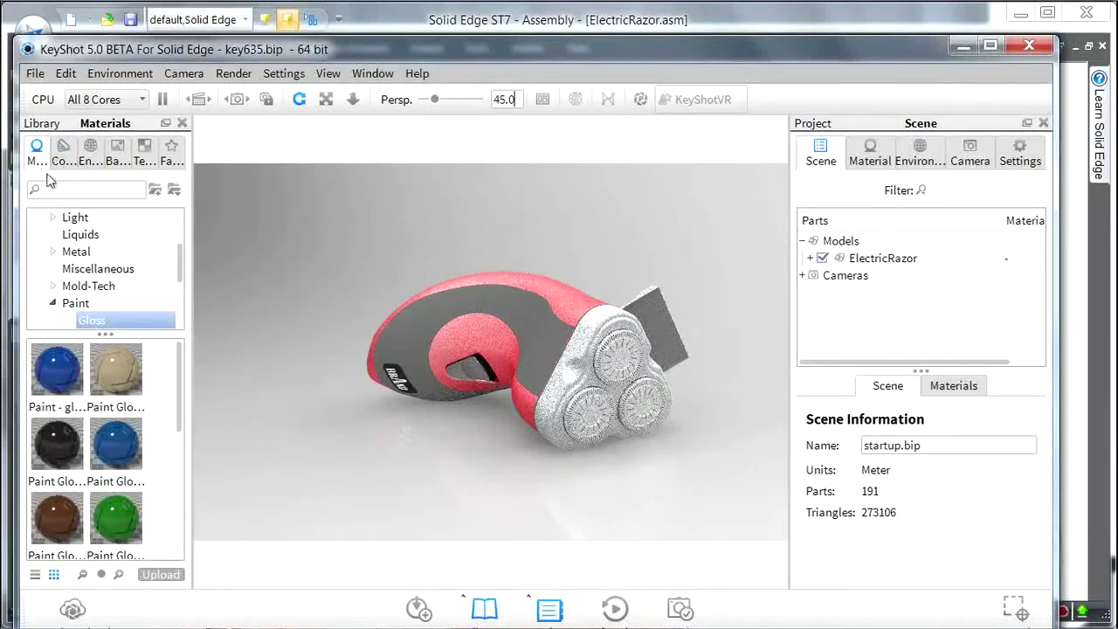
Apply the lighter of the two basic chrome metal materials to the housing of the razor's three-blade head
mouse_move(181, 257)
mouse_down()
mouse_move(181, 216)
mouse_move(181, 238)
mouse_up()
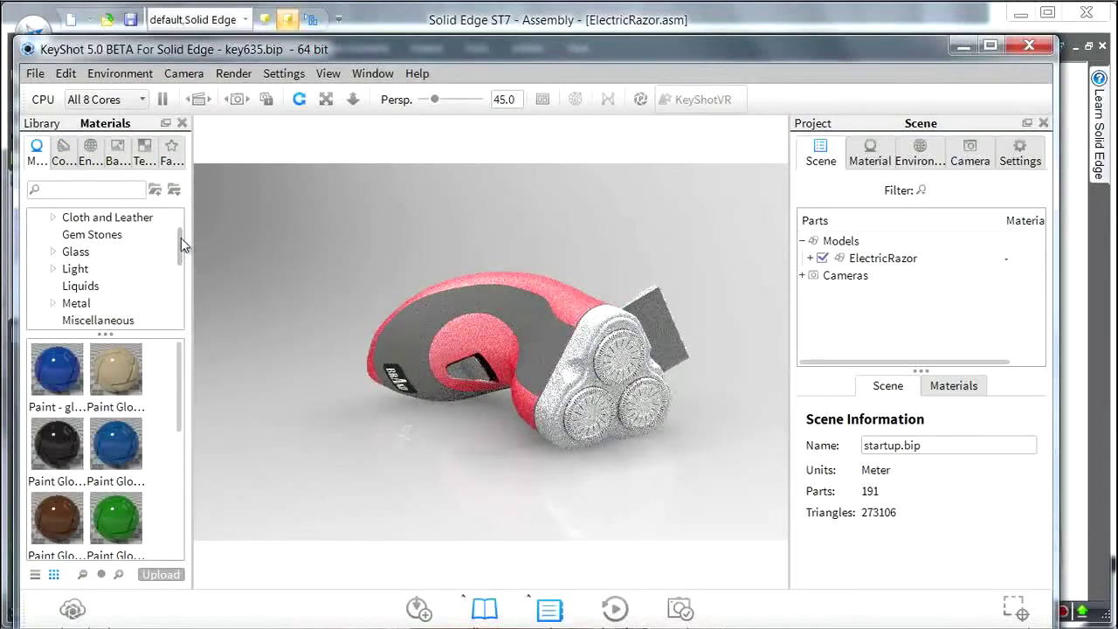
click(53, 304)
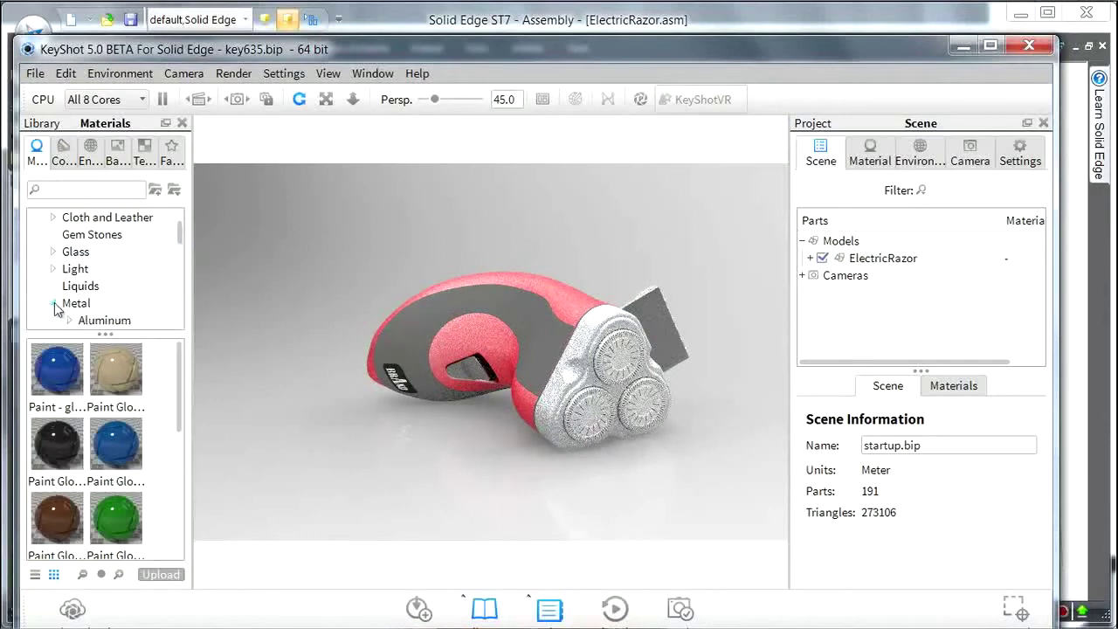
drag(179, 229, 180, 242)
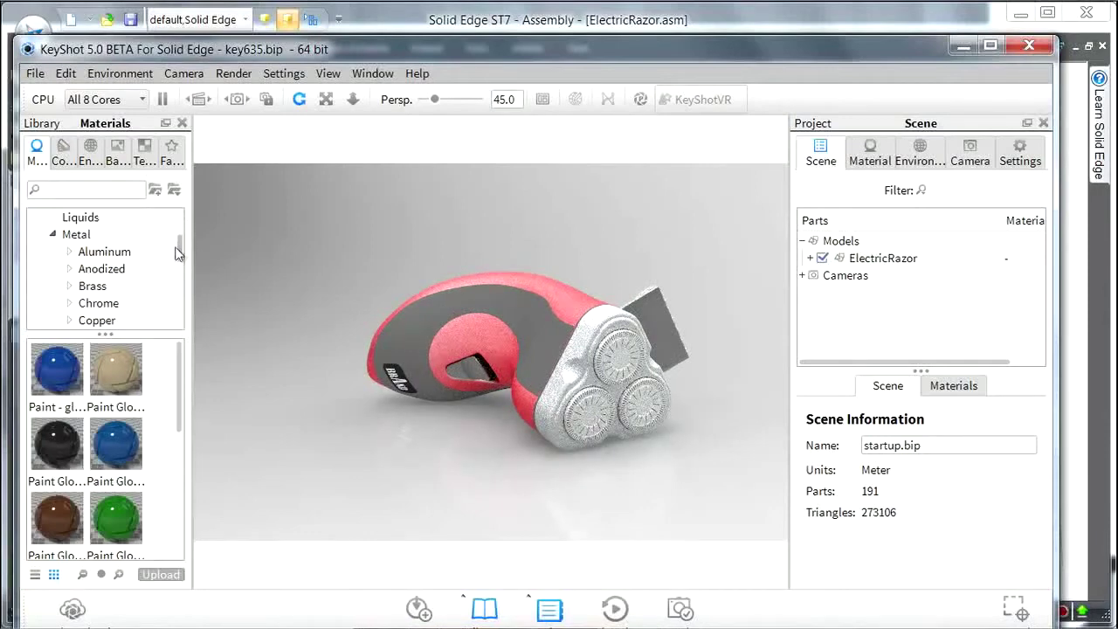
click(71, 304)
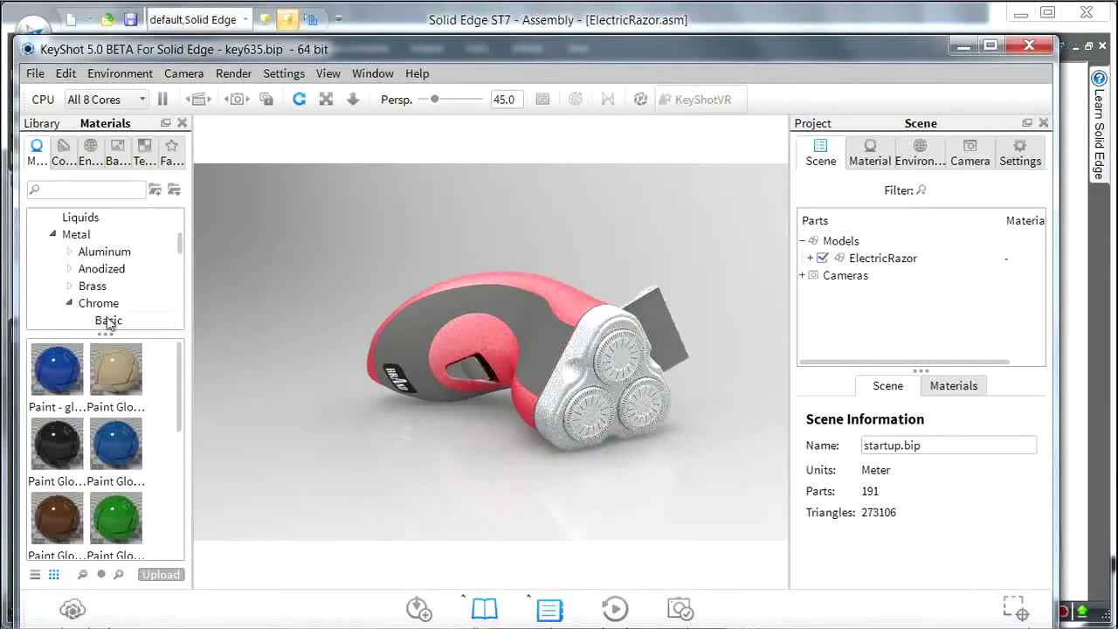
click(109, 321)
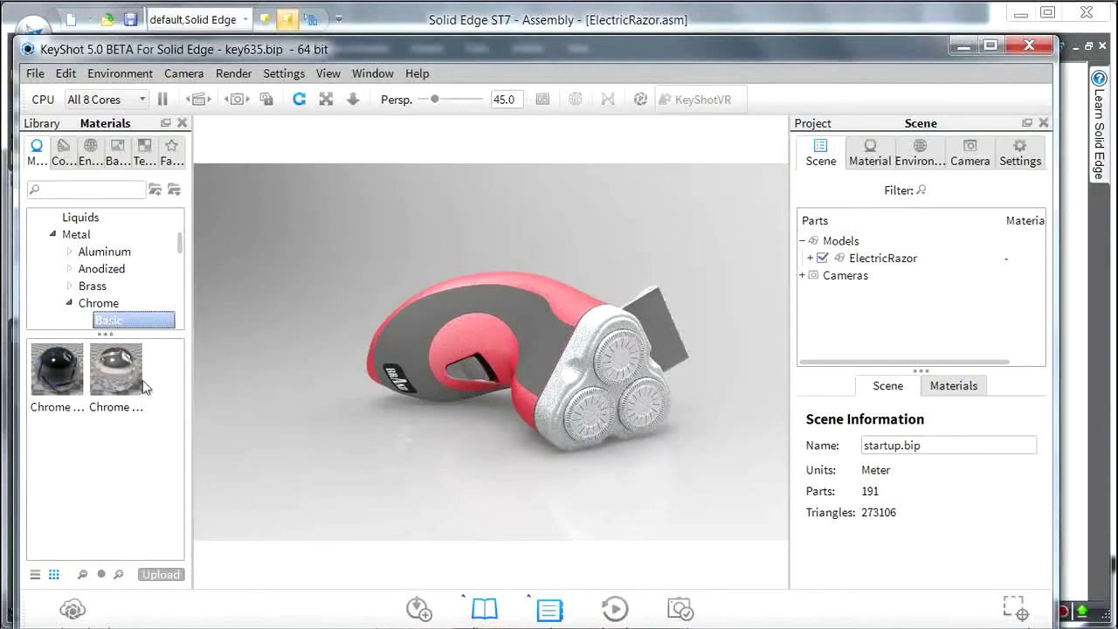
drag(121, 373, 558, 439)
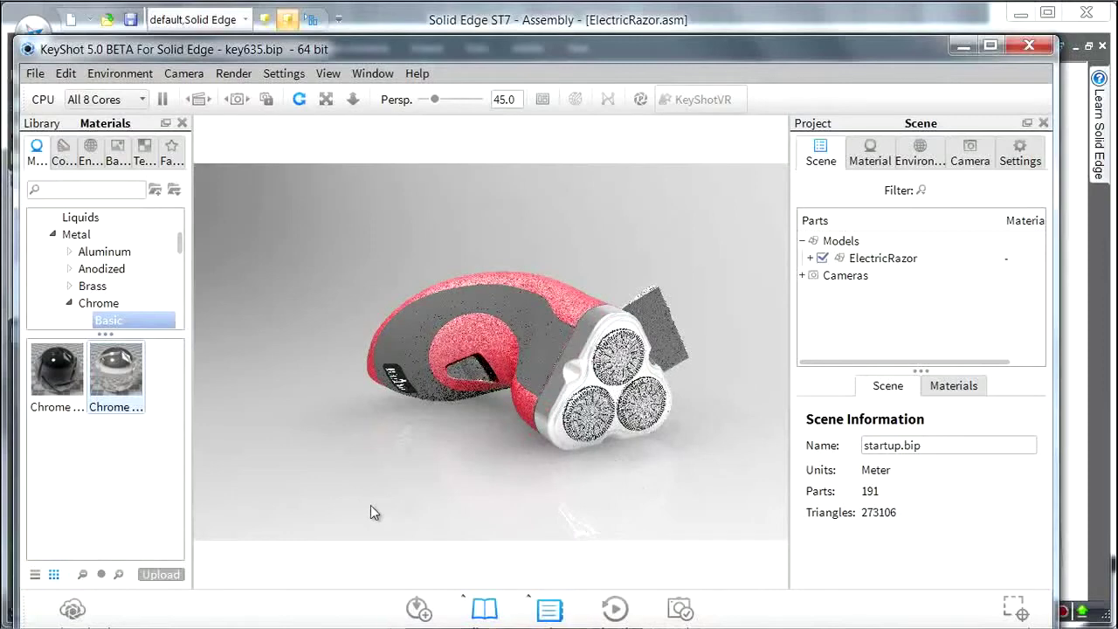
click(54, 235)
click(68, 220)
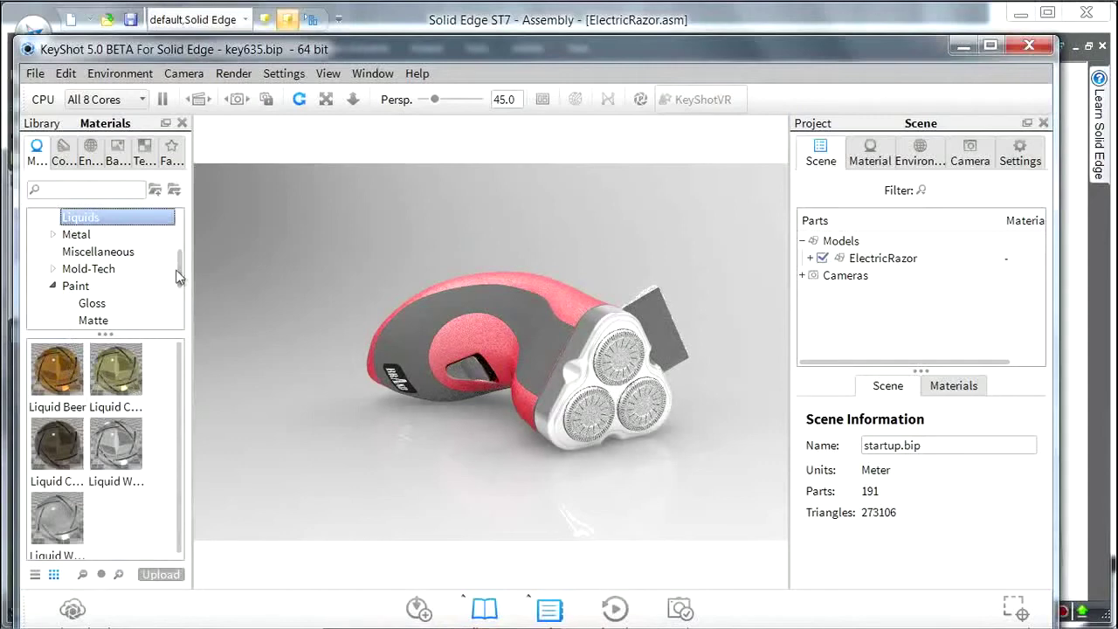
mouse_move(181, 267)
mouse_down()
mouse_move(182, 256)
mouse_move(182, 277)
mouse_up()
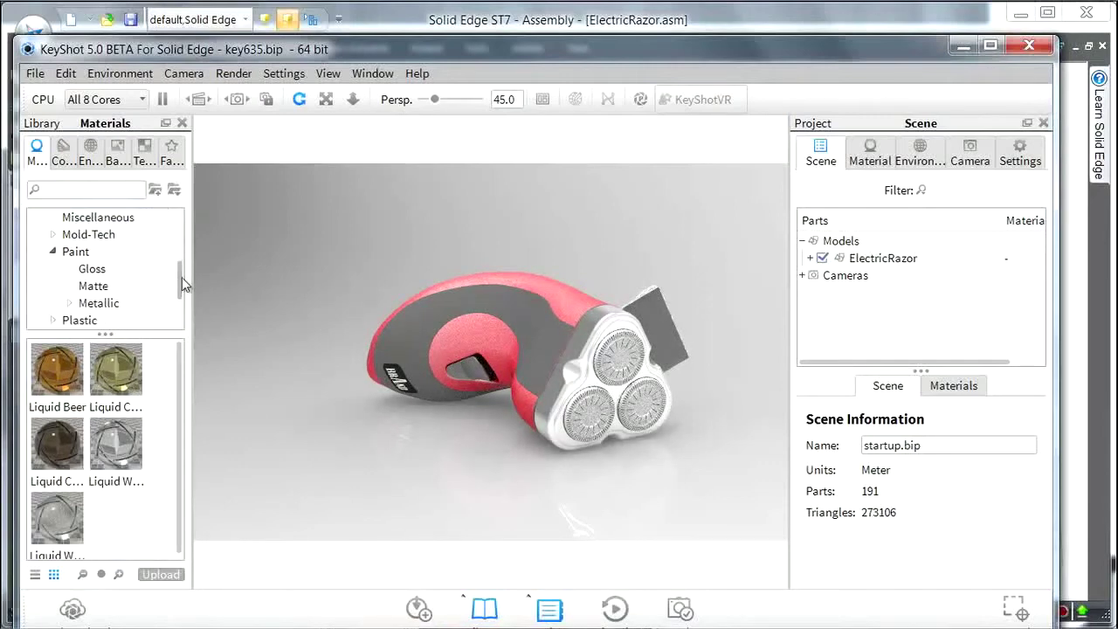
click(91, 270)
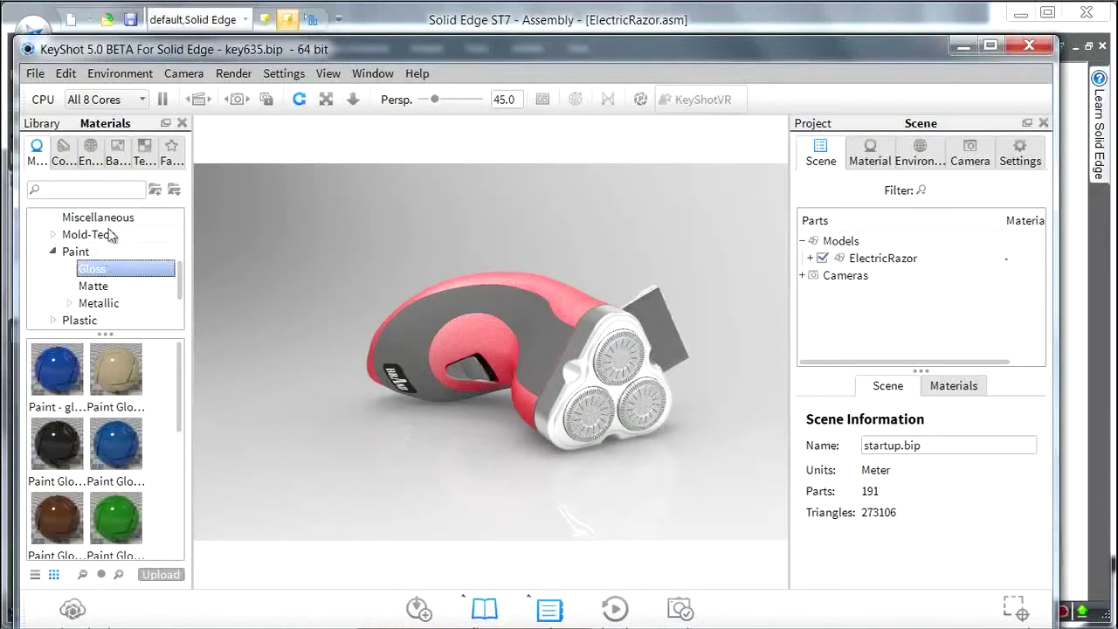
Apply the Mold-Tech material from the Razor favorites to the grey grip on the razor's side
click(166, 159)
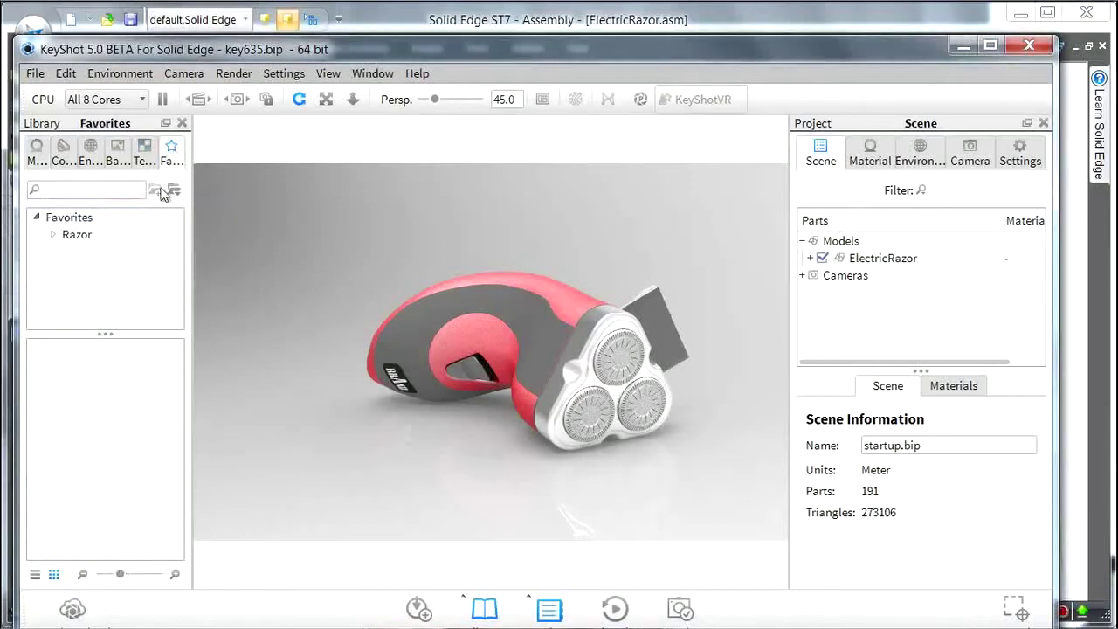
double_click(75, 238)
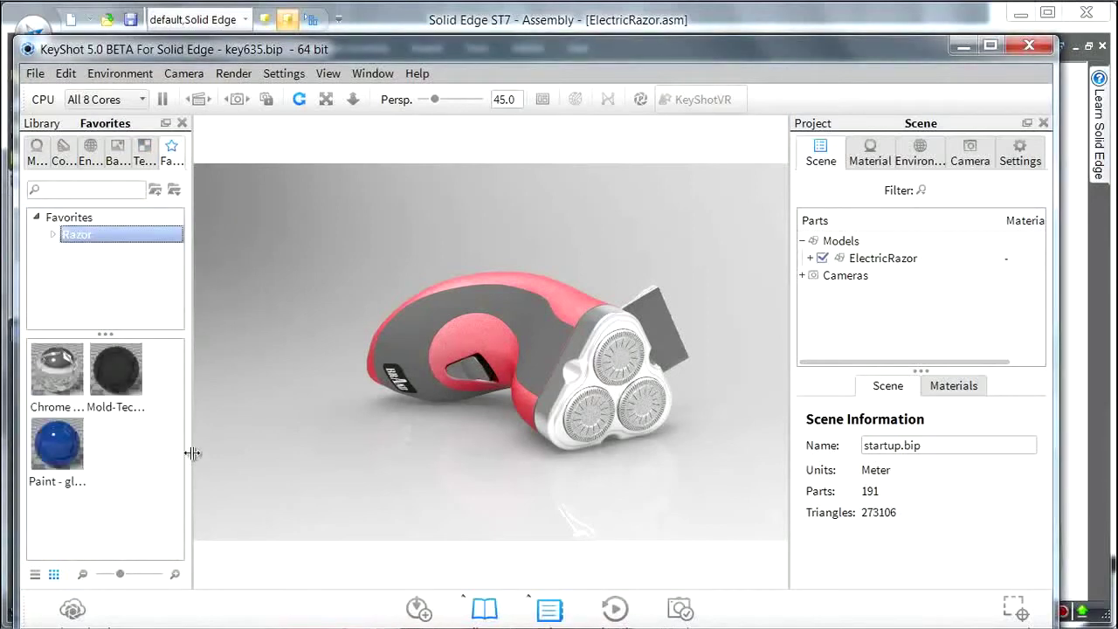
drag(122, 374, 435, 394)
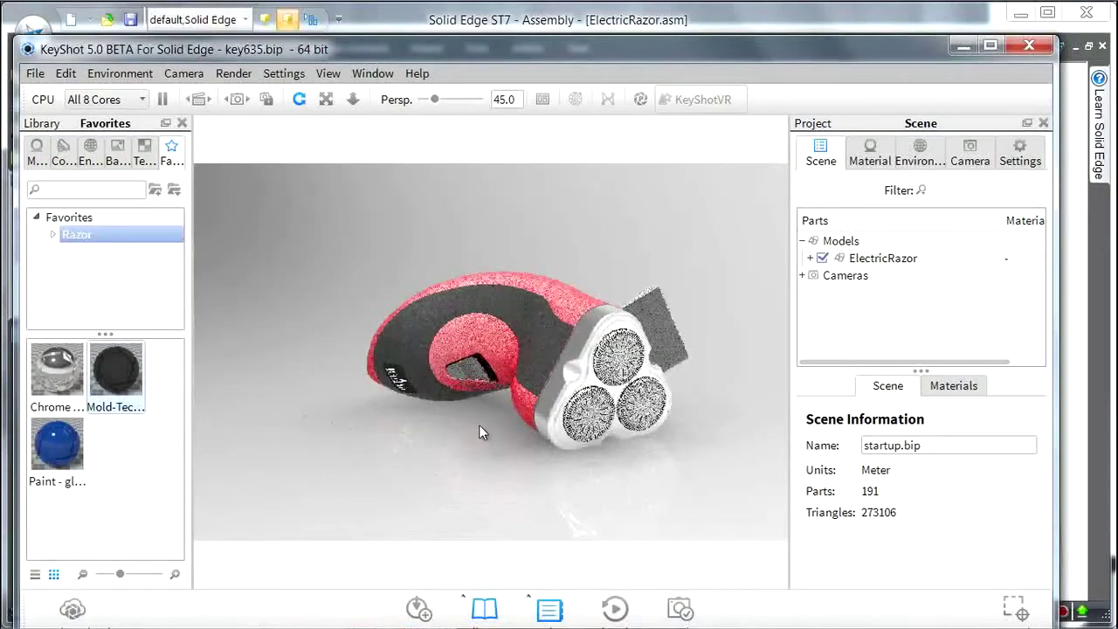
Apply the blue gloss paint from the Razor favorites to both red body parts of the razor
scroll(513, 397, up, 3)
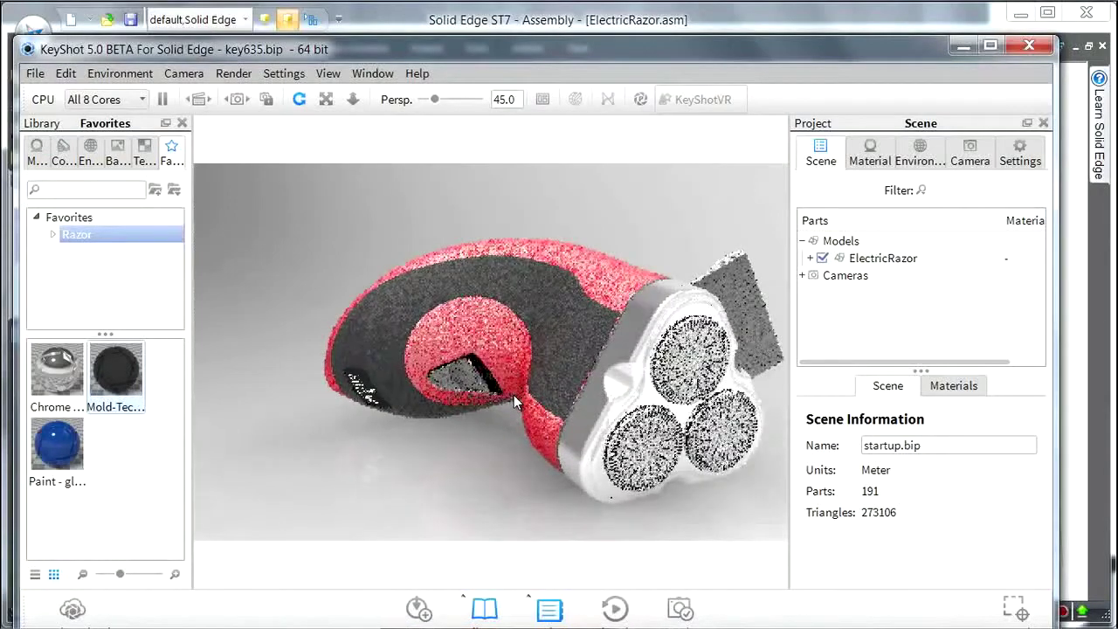
mouse_move(57, 449)
mouse_down()
mouse_move(241, 439)
mouse_move(437, 482)
mouse_move(467, 480)
mouse_move(537, 433)
mouse_up()
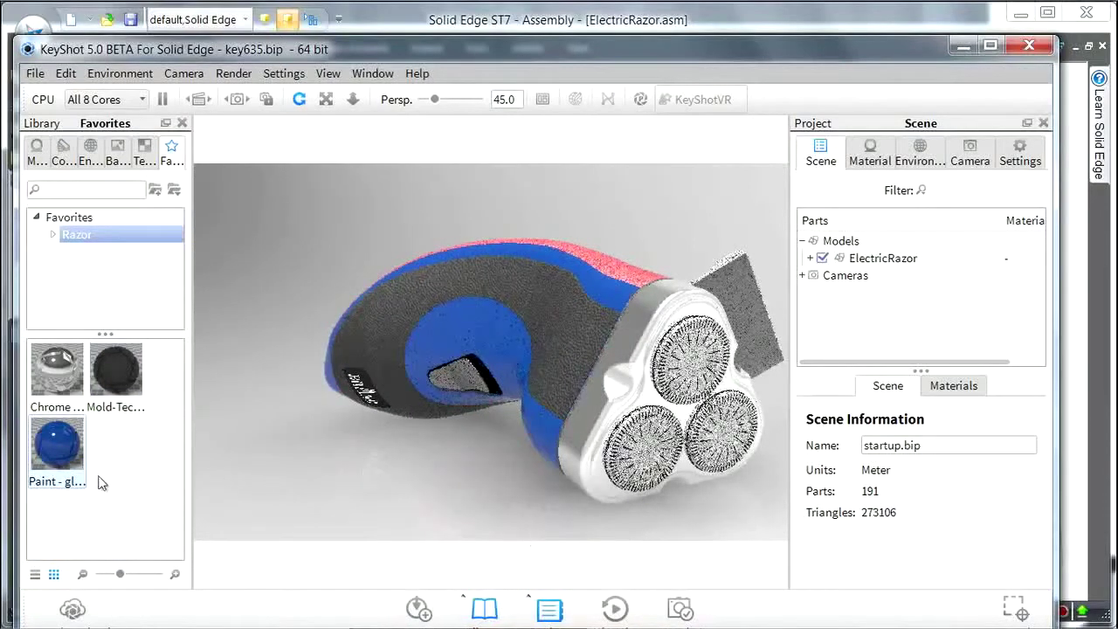
mouse_move(60, 445)
mouse_down()
mouse_move(434, 206)
mouse_move(609, 214)
mouse_move(608, 256)
mouse_up()
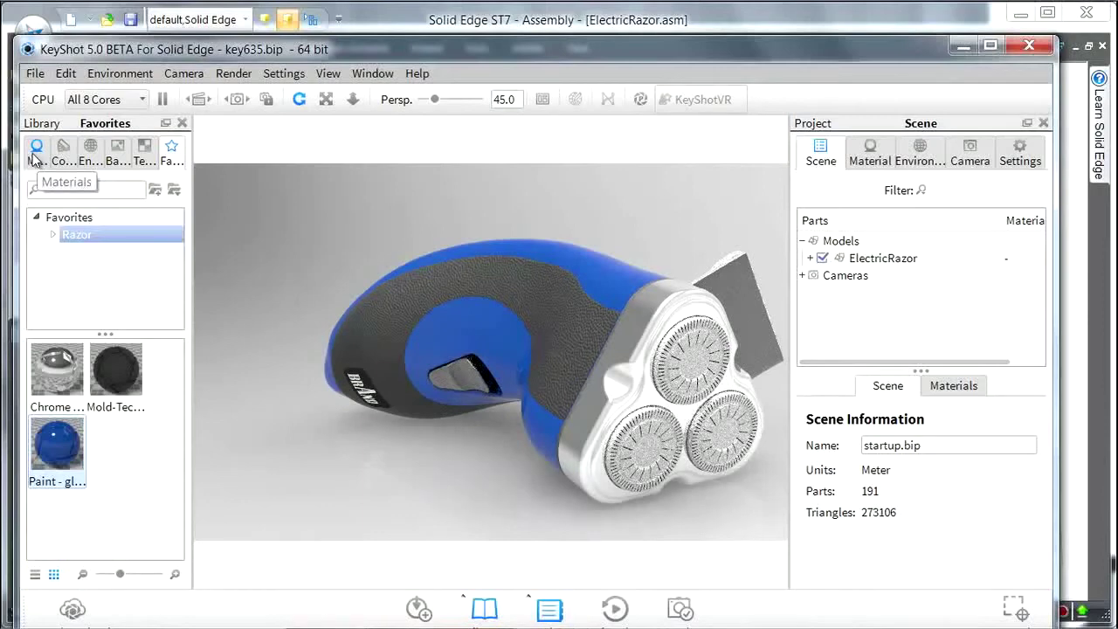
Browse the interior and outdoor environments, and light the scene with the 3 Panels Tilted 2k environment
click(89, 158)
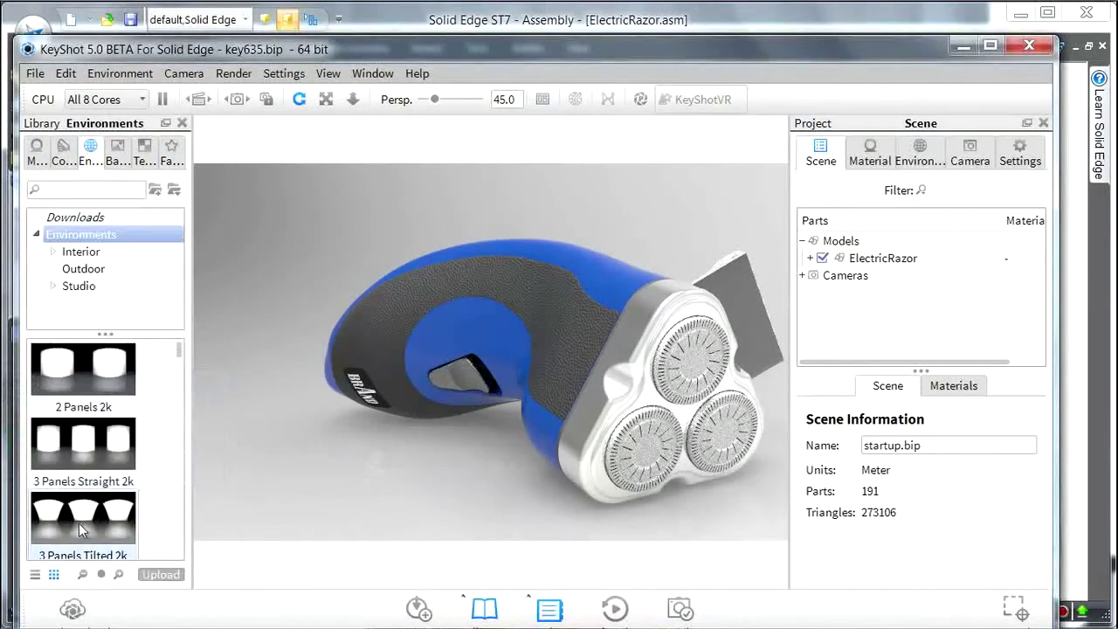
click(93, 531)
click(80, 252)
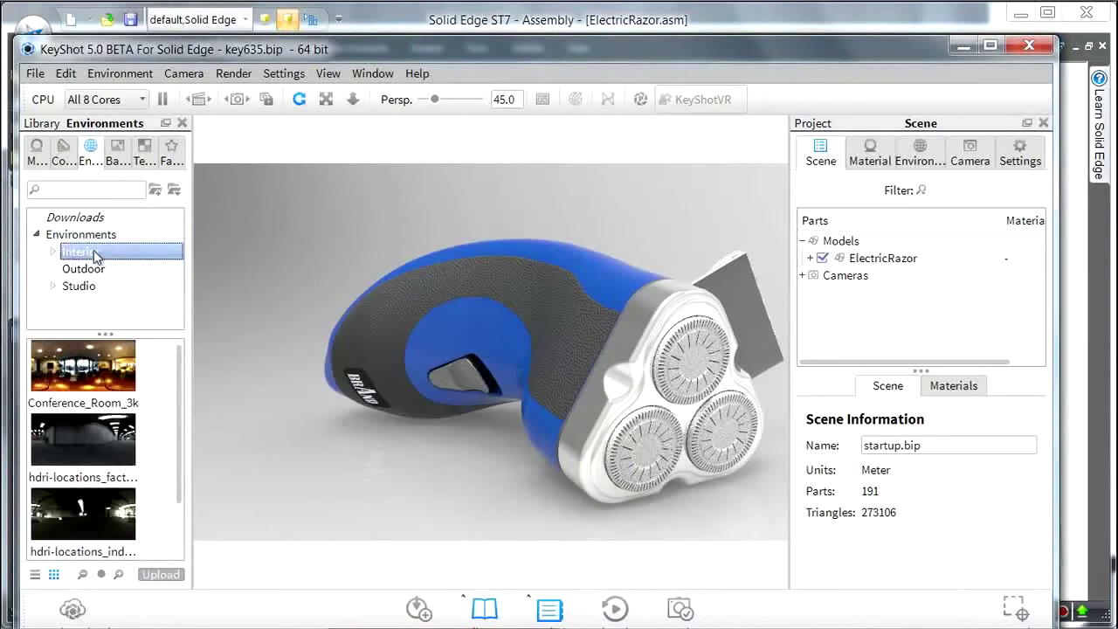
click(93, 269)
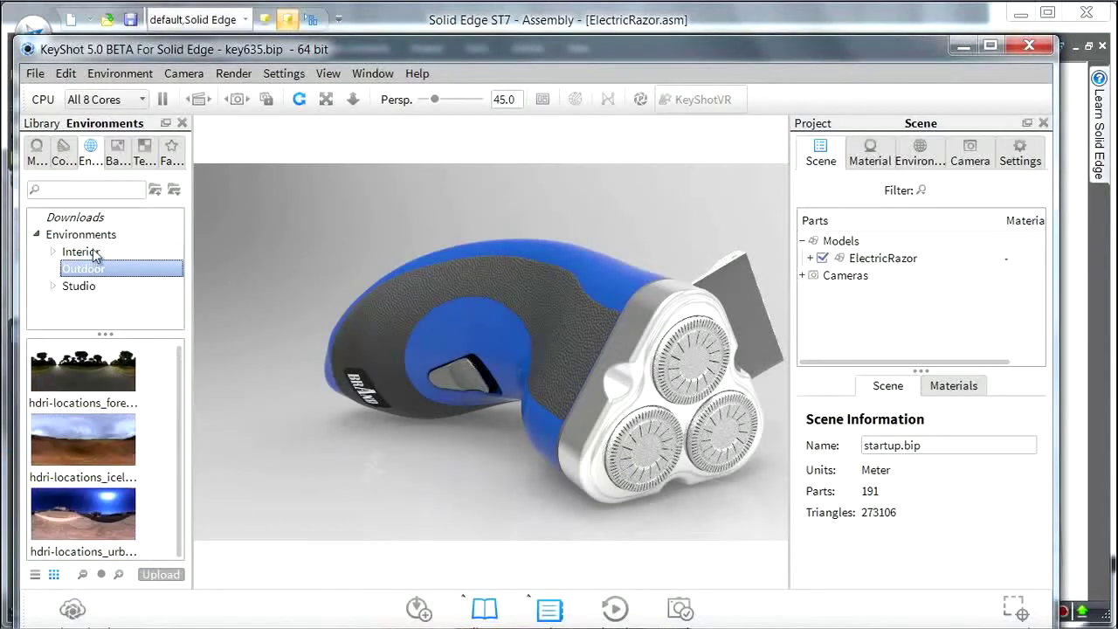
click(91, 235)
drag(91, 510, 428, 181)
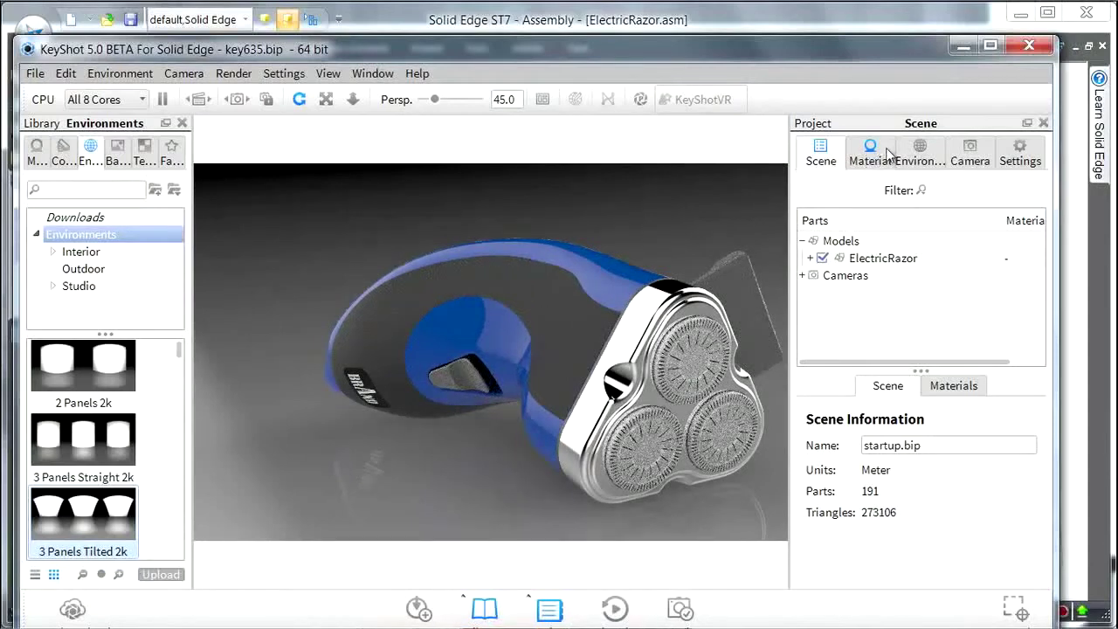
Switch the scene background to plain white color and rotate the lighting environment to 18
click(917, 153)
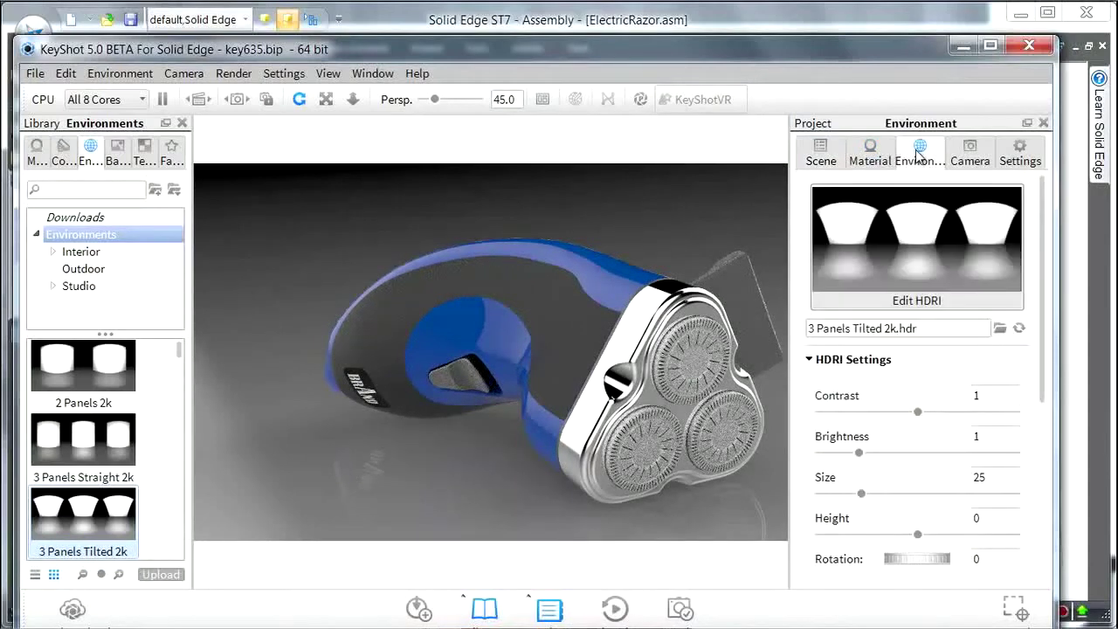
drag(1044, 378, 1042, 476)
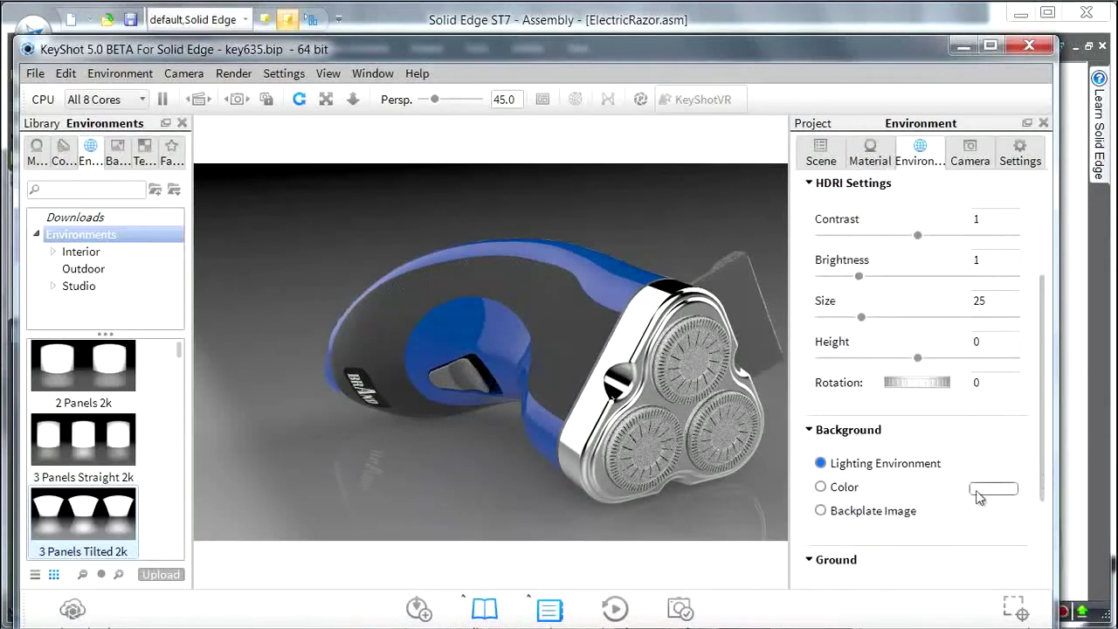
click(821, 488)
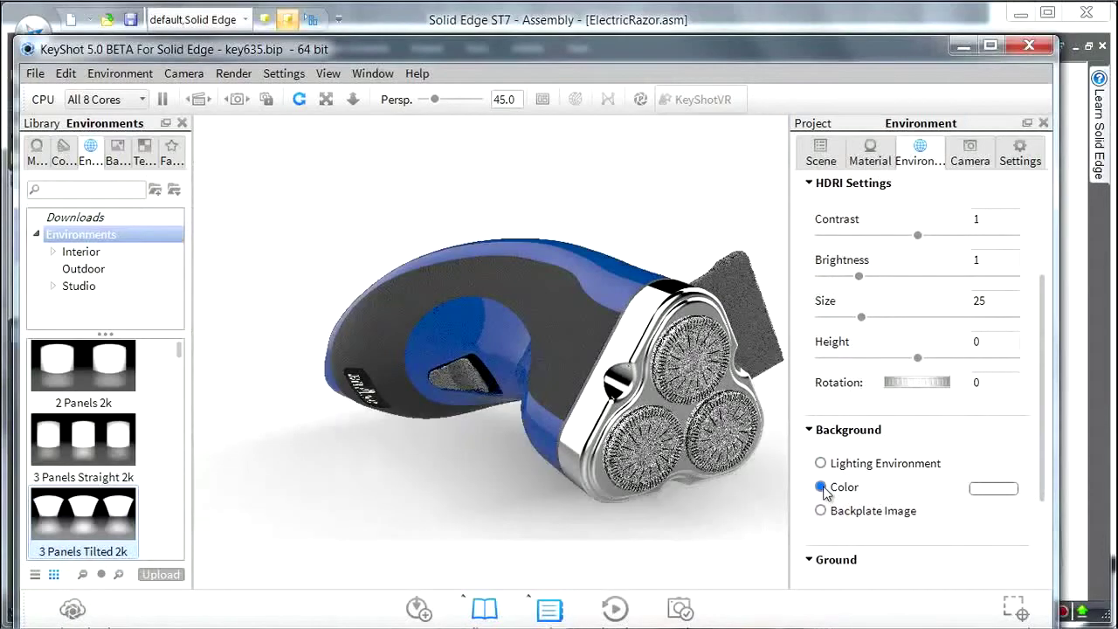
drag(918, 391, 936, 392)
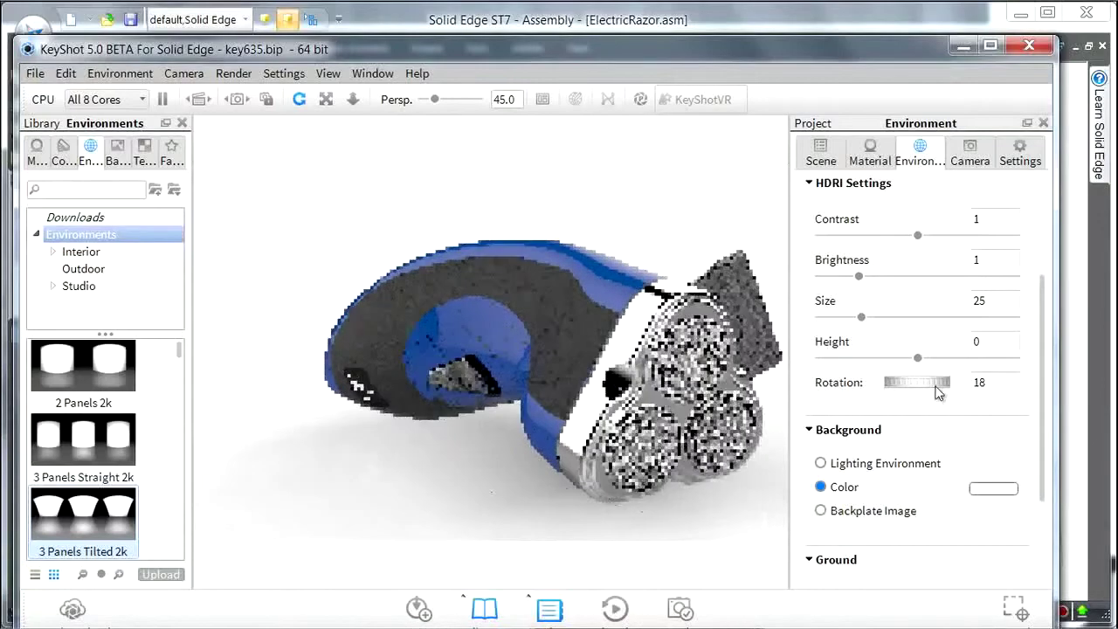
Turn off ground reflections for the environment, leaving ground shadows on
drag(1040, 459, 1046, 556)
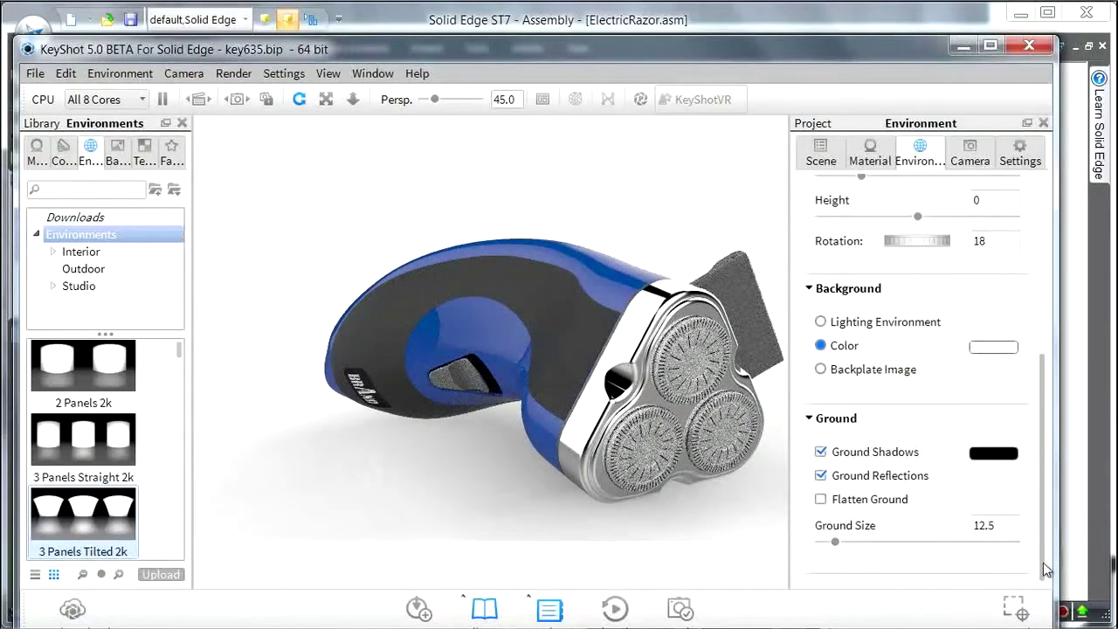
click(821, 475)
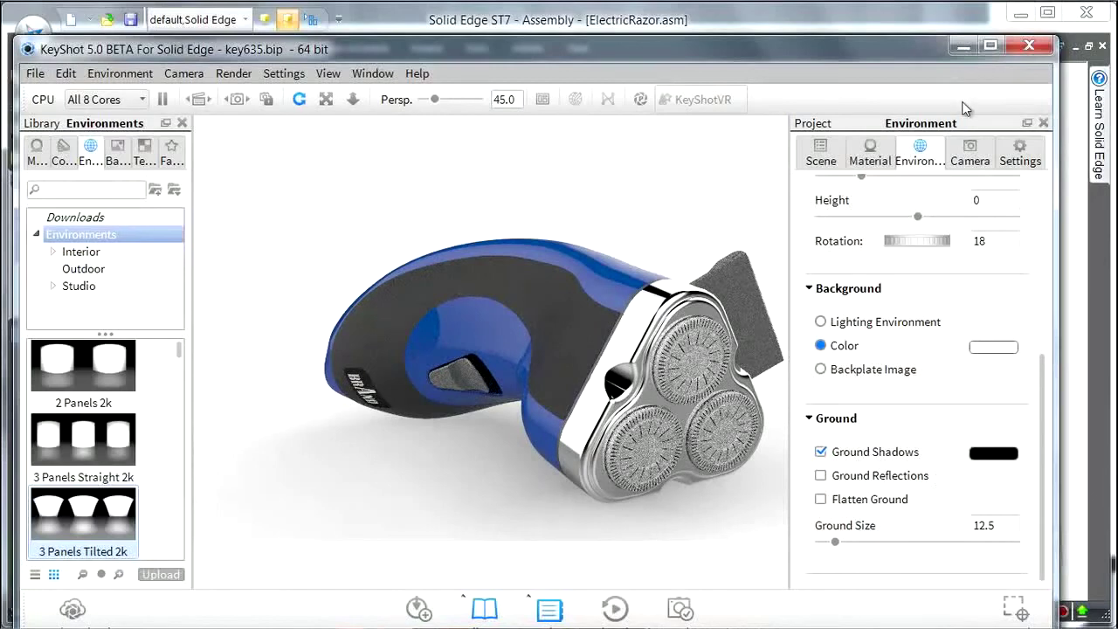
click(825, 150)
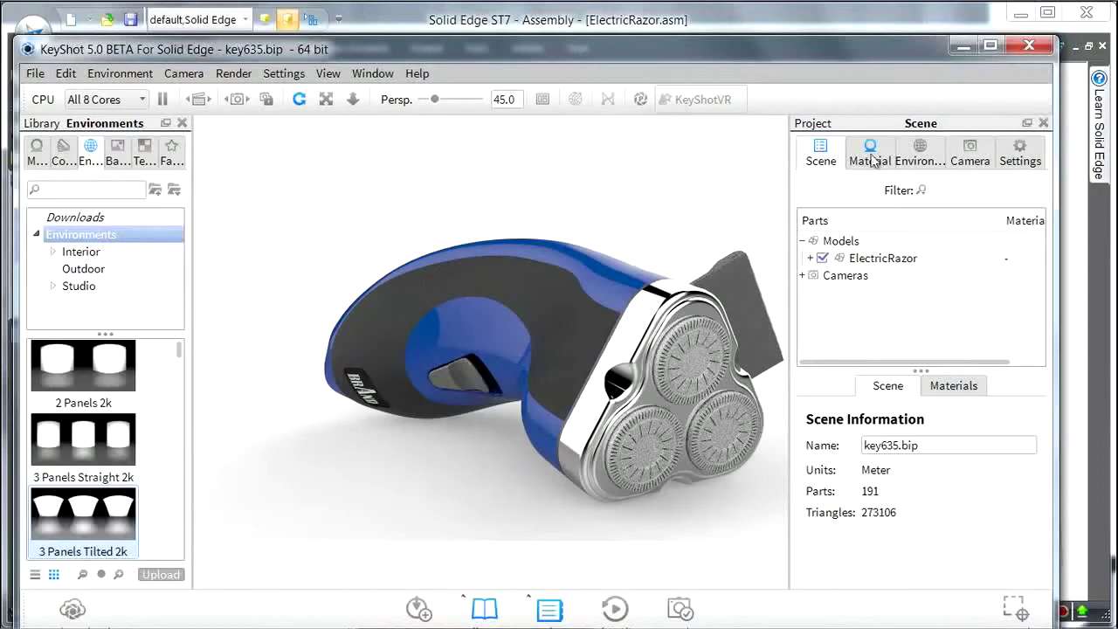
Set Towel-Set2.jpg as the backplate image and adjust the view so the razor rests on the stacked towels
click(915, 152)
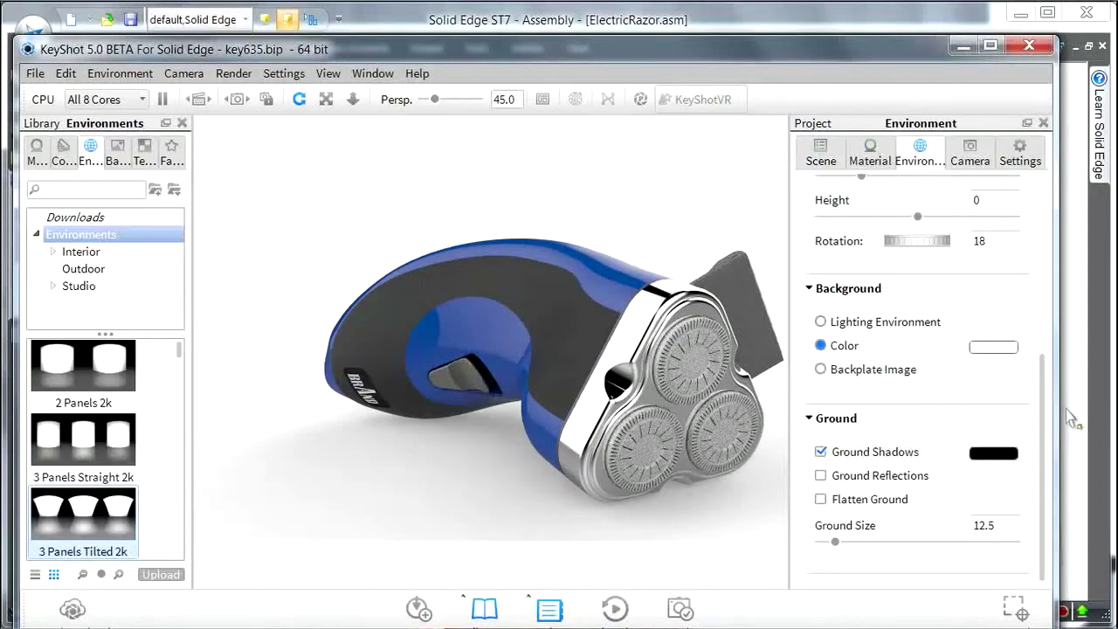
click(821, 369)
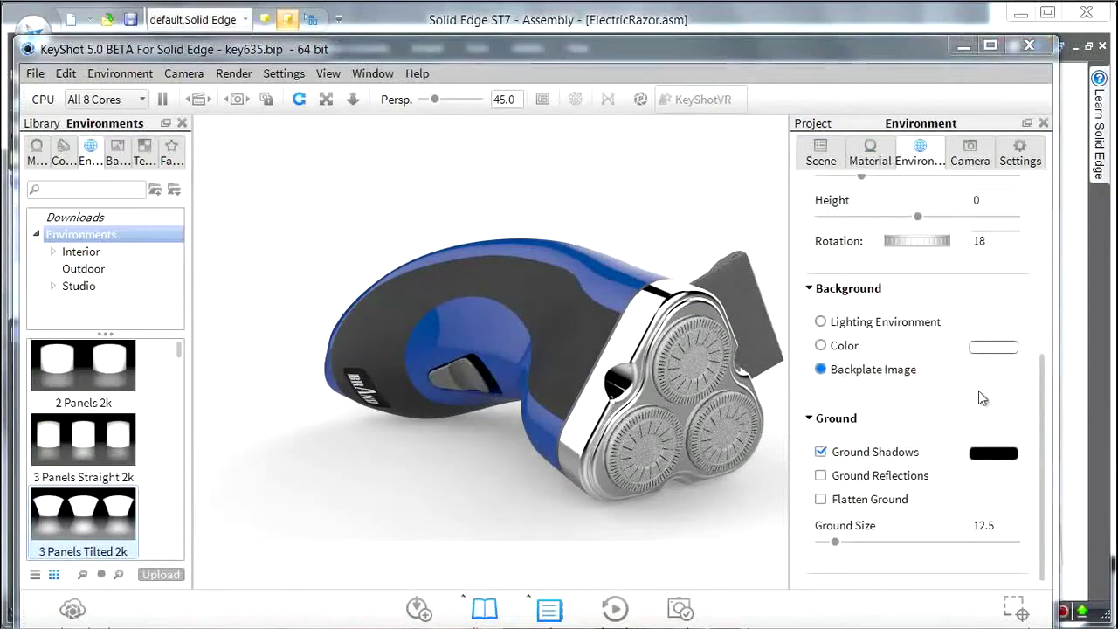
double_click(368, 203)
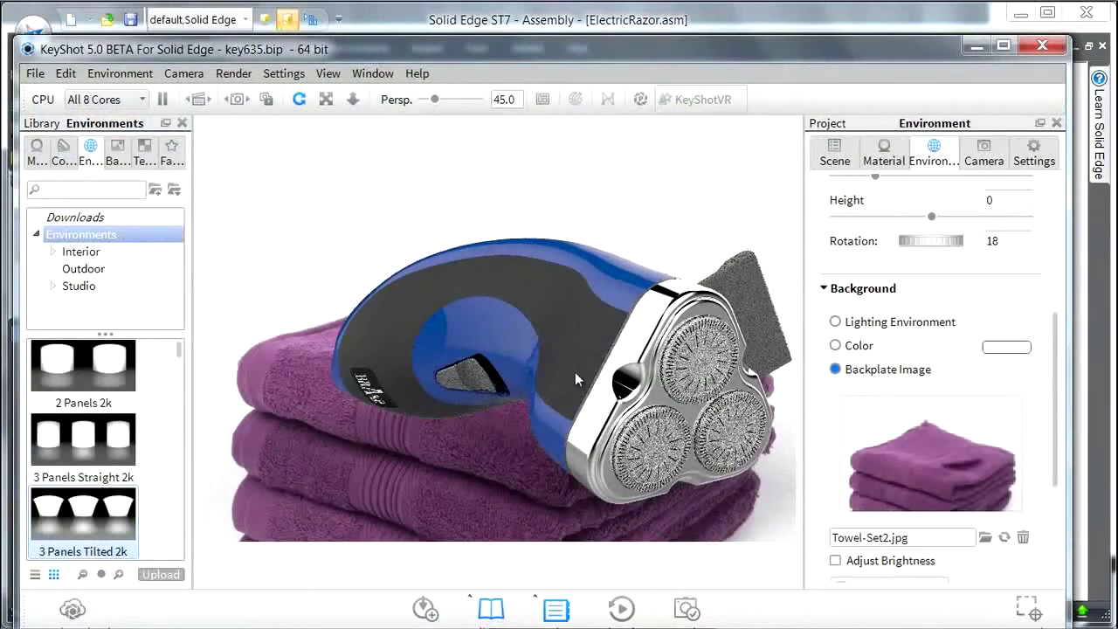
drag(574, 372, 497, 310)
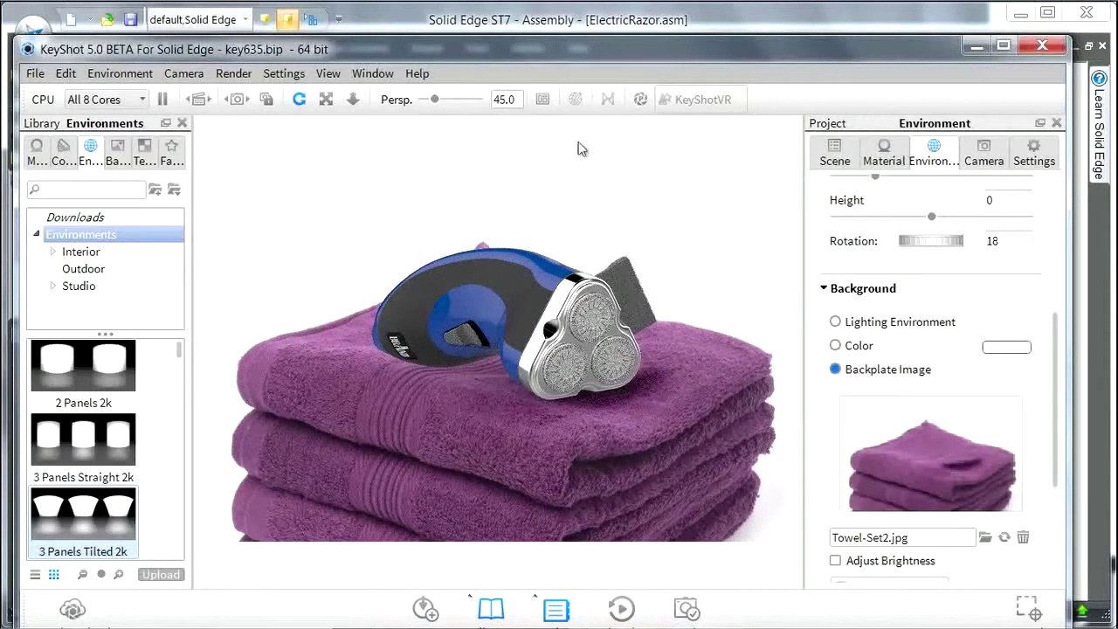
Add a ground plane to the scene as new geometry
click(66, 74)
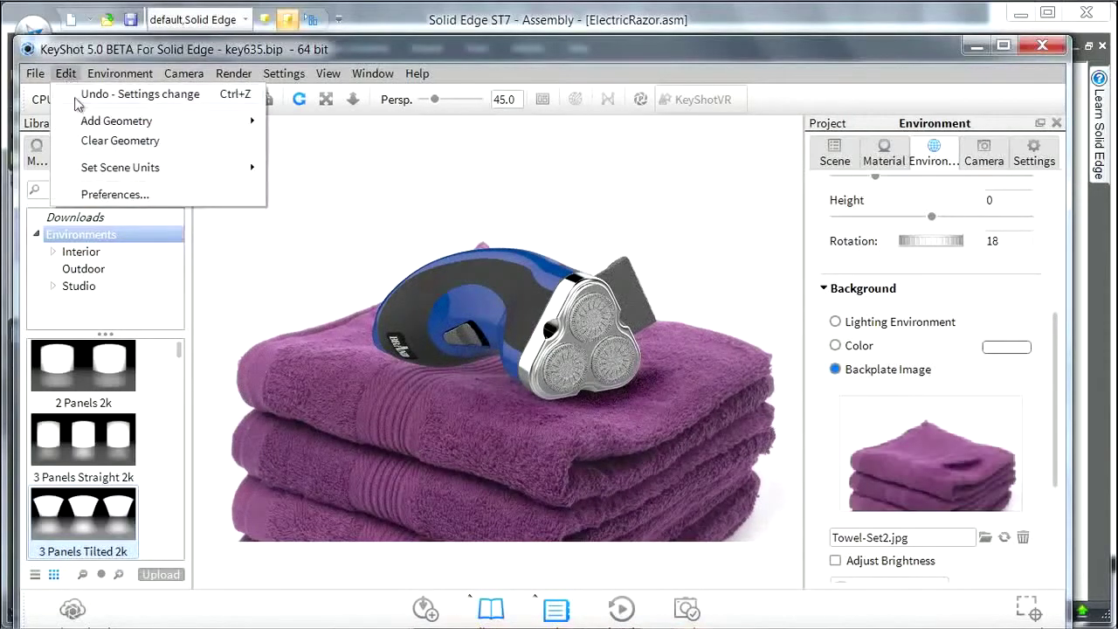
mouse_move(90, 122)
click(320, 124)
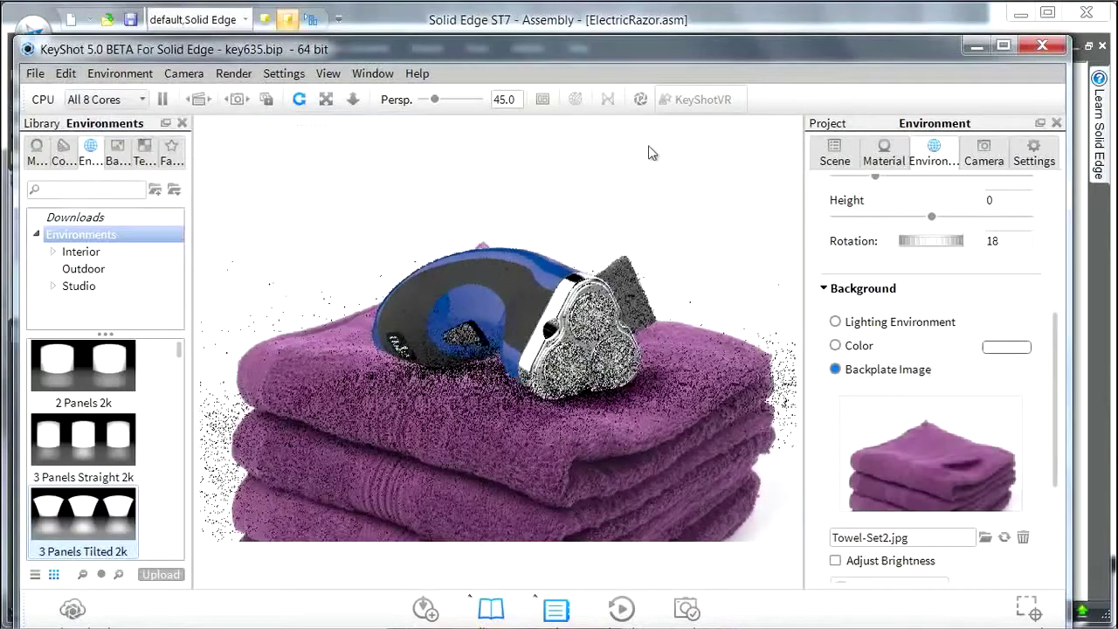
Open the ground plane's material and enable clipping of geometry below ground
click(841, 163)
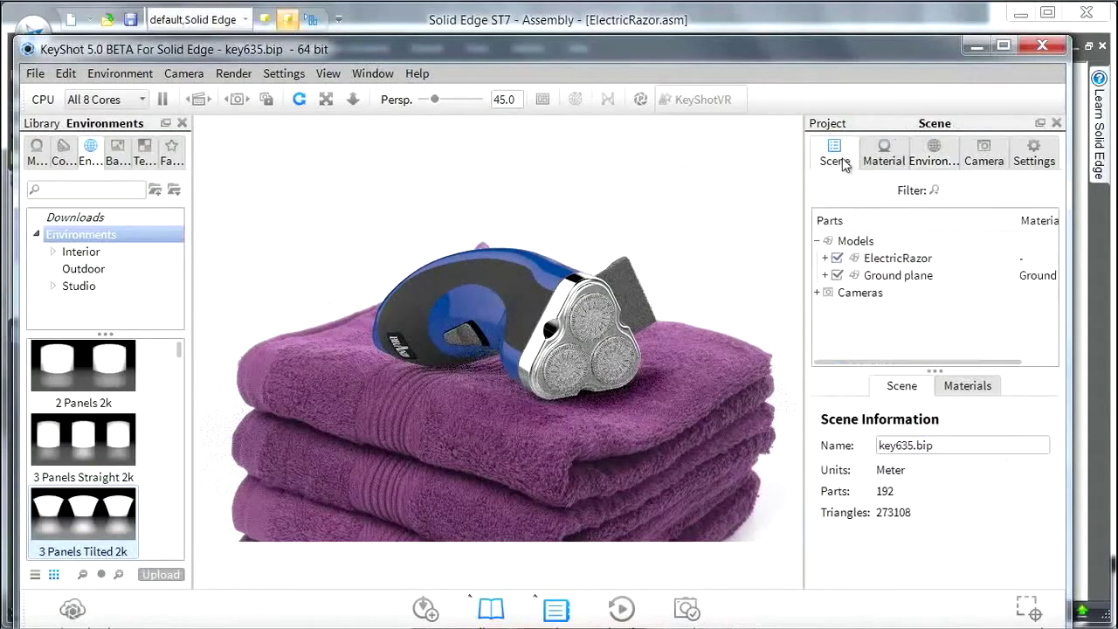
click(824, 275)
double_click(908, 294)
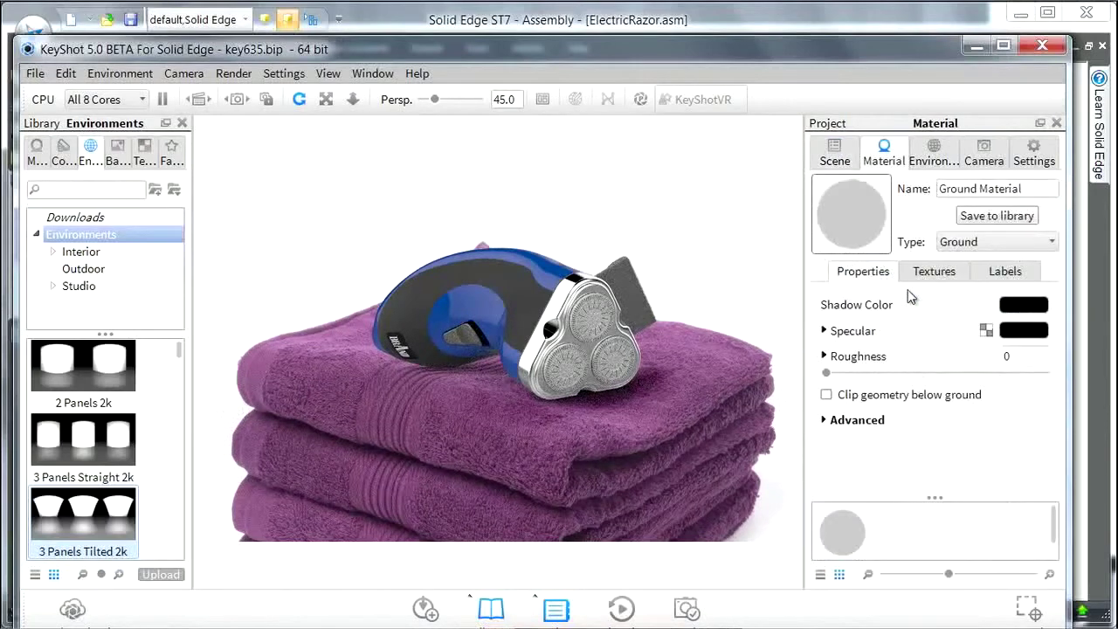
click(826, 395)
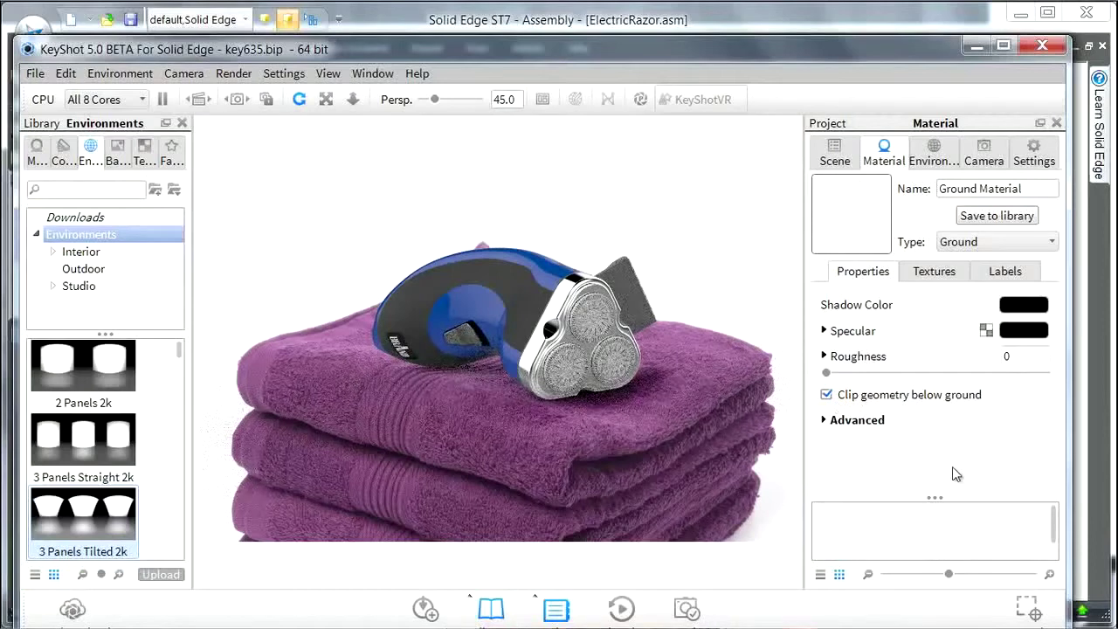
Move the ground plane up along Y by about 0.0019 with the Move Tool and accept the new position
click(836, 152)
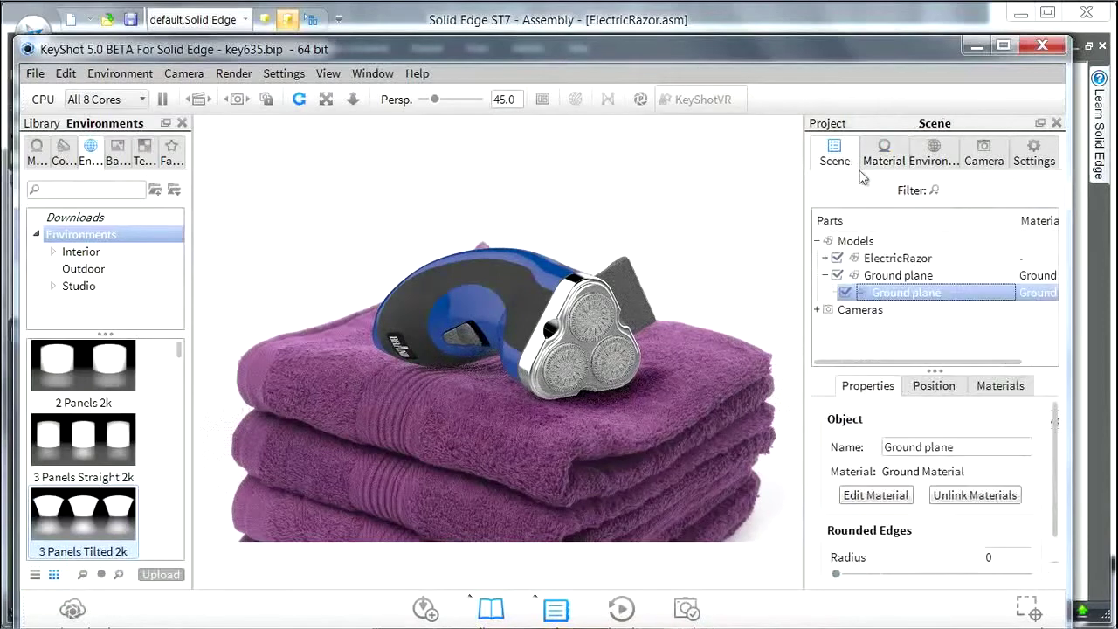
click(935, 388)
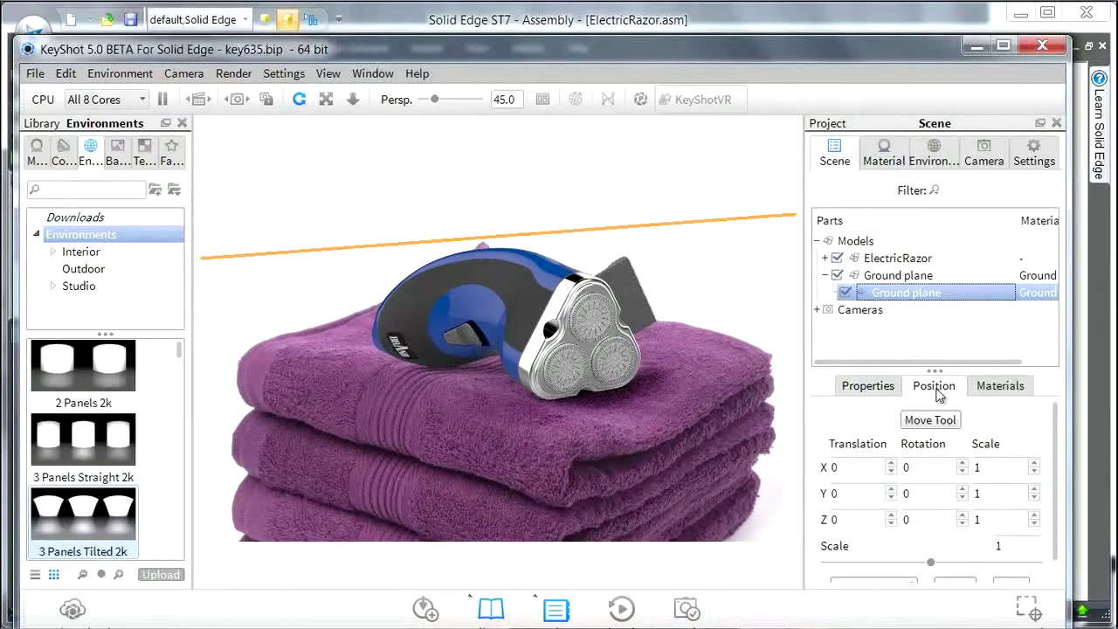
click(931, 421)
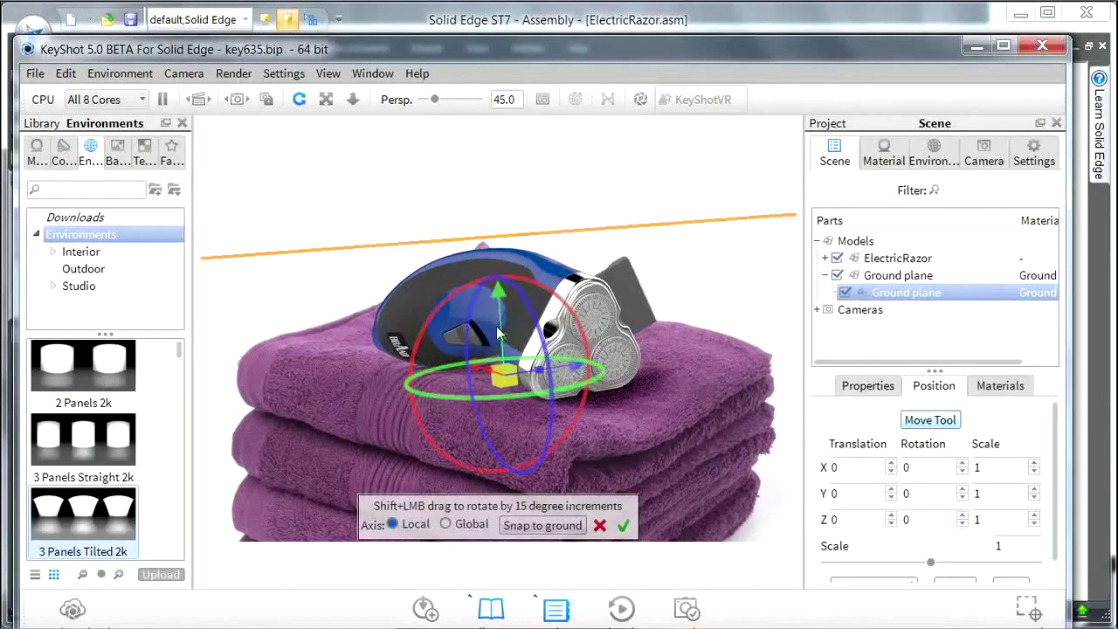
drag(499, 320, 504, 315)
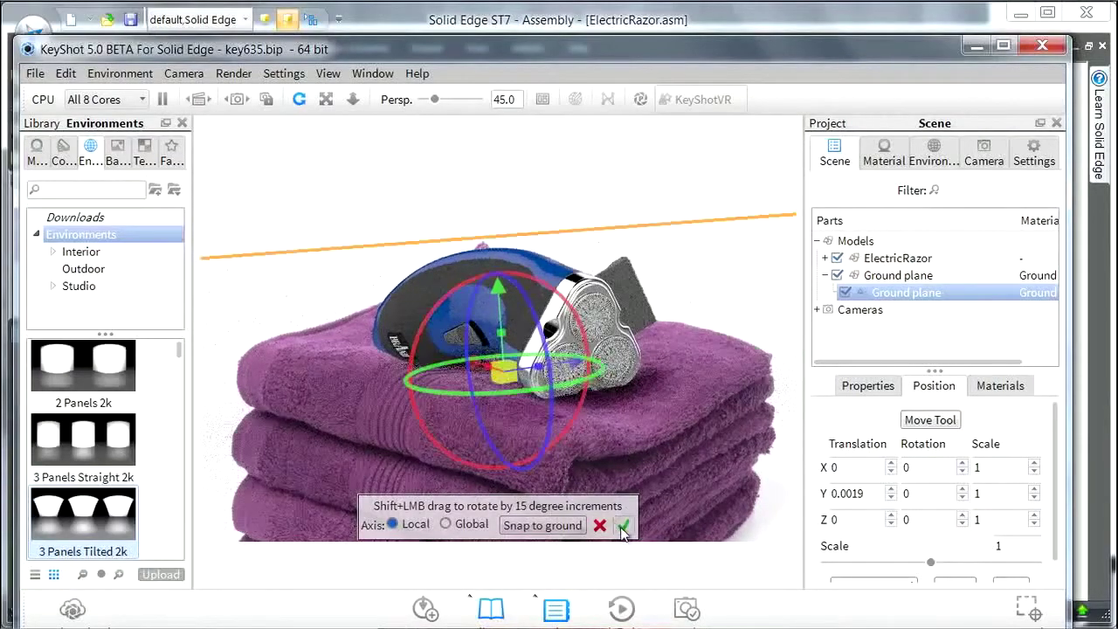
click(624, 527)
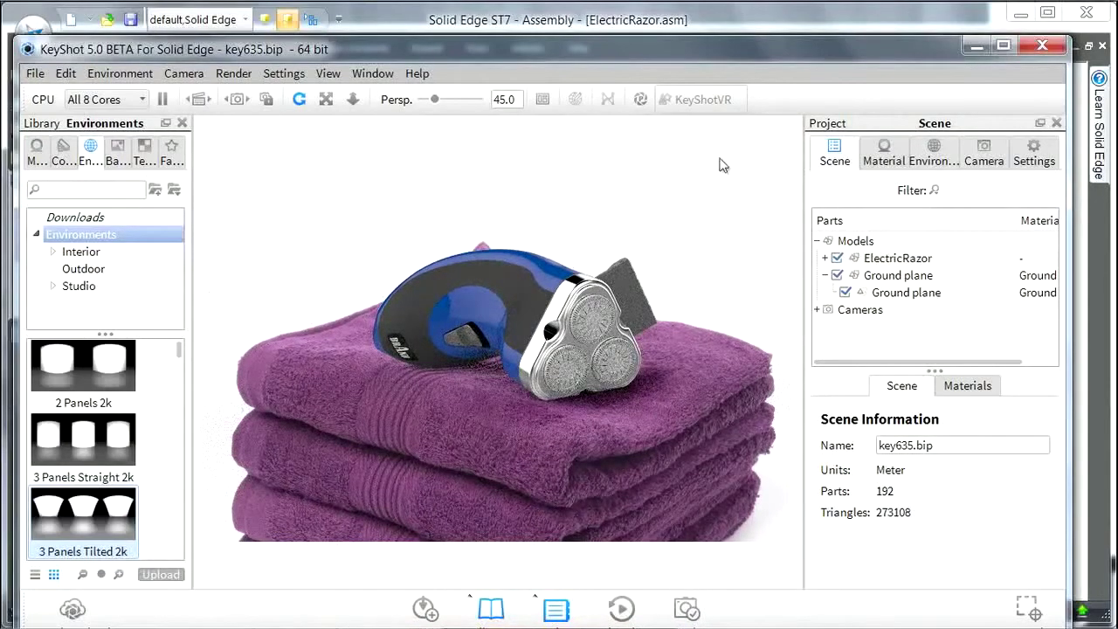
Switch to Solid Edge and replace all three Screen.par occurrences in the Screen Assembly with _FINEScreen.par from the Components folder
click(768, 21)
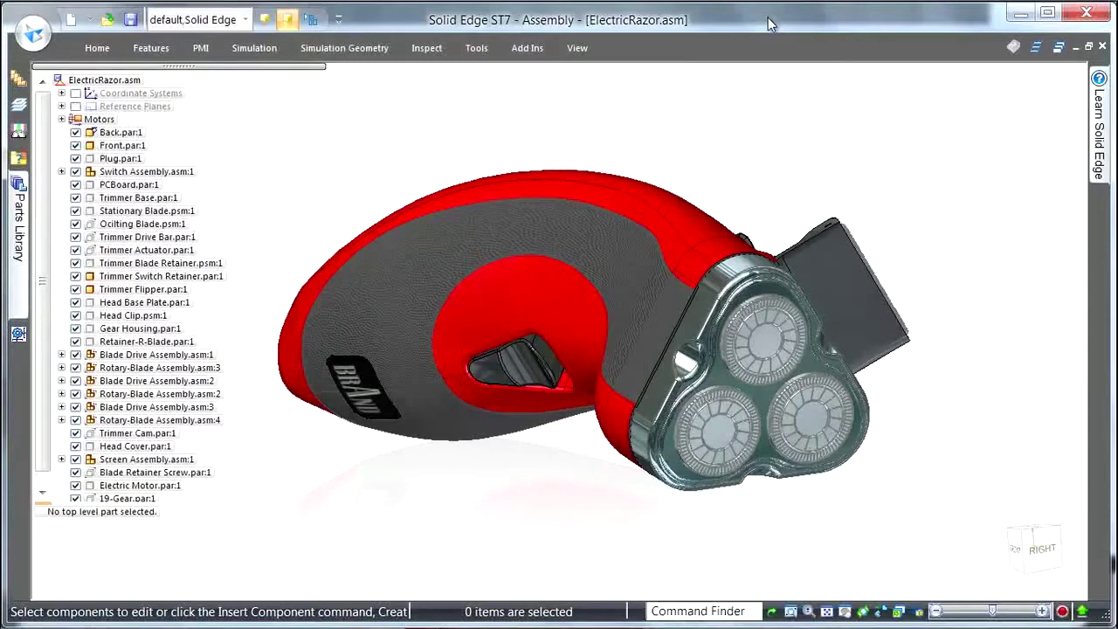
click(774, 312)
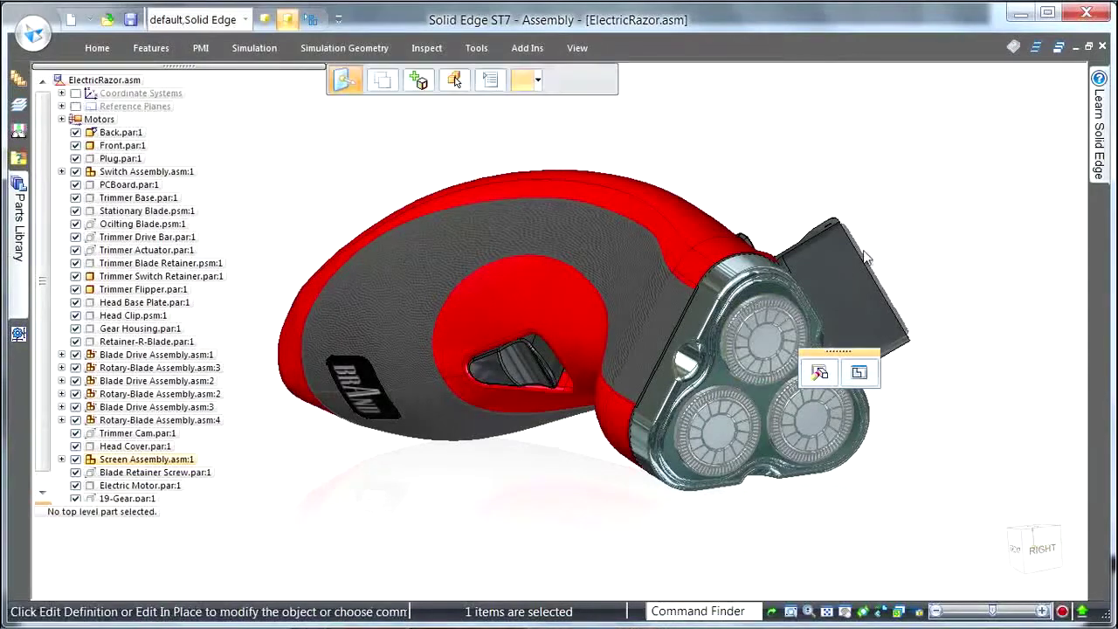
right_click(753, 151)
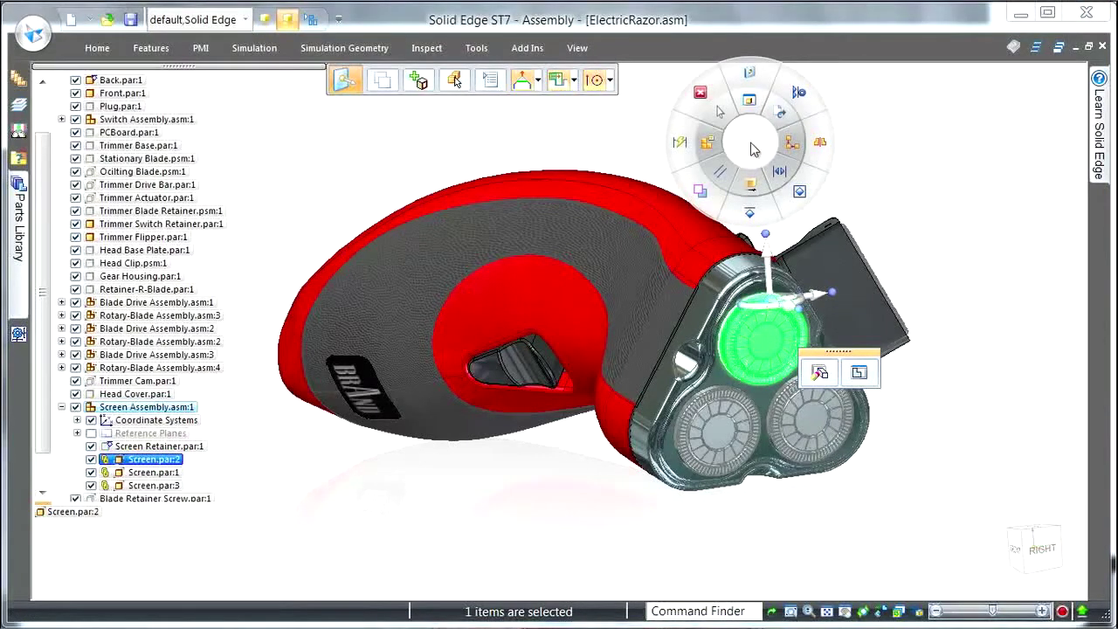
click(97, 47)
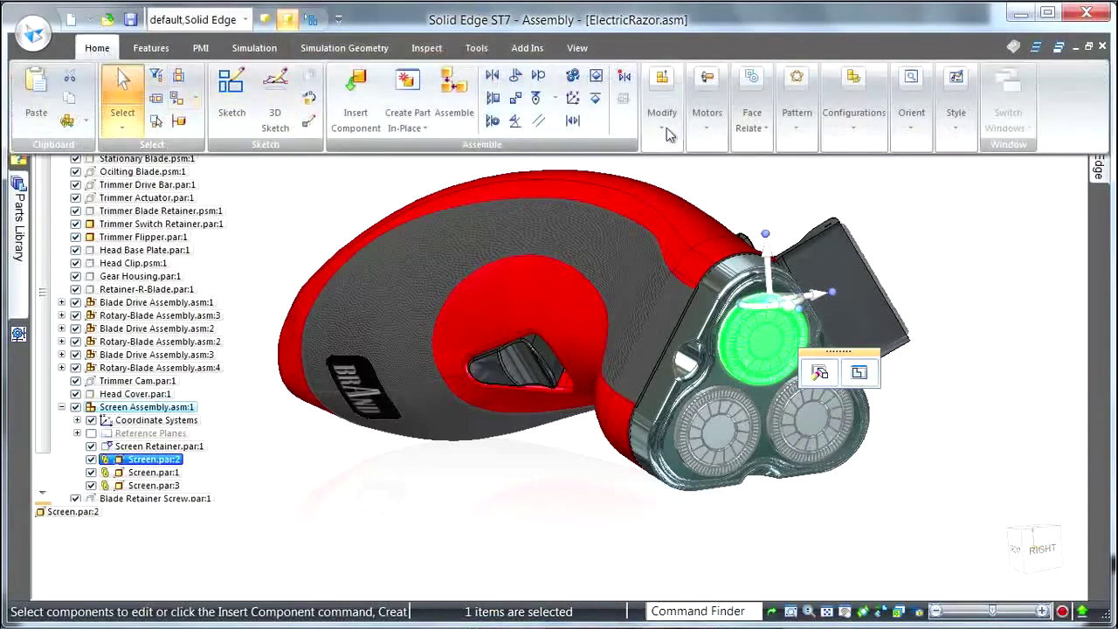
click(662, 130)
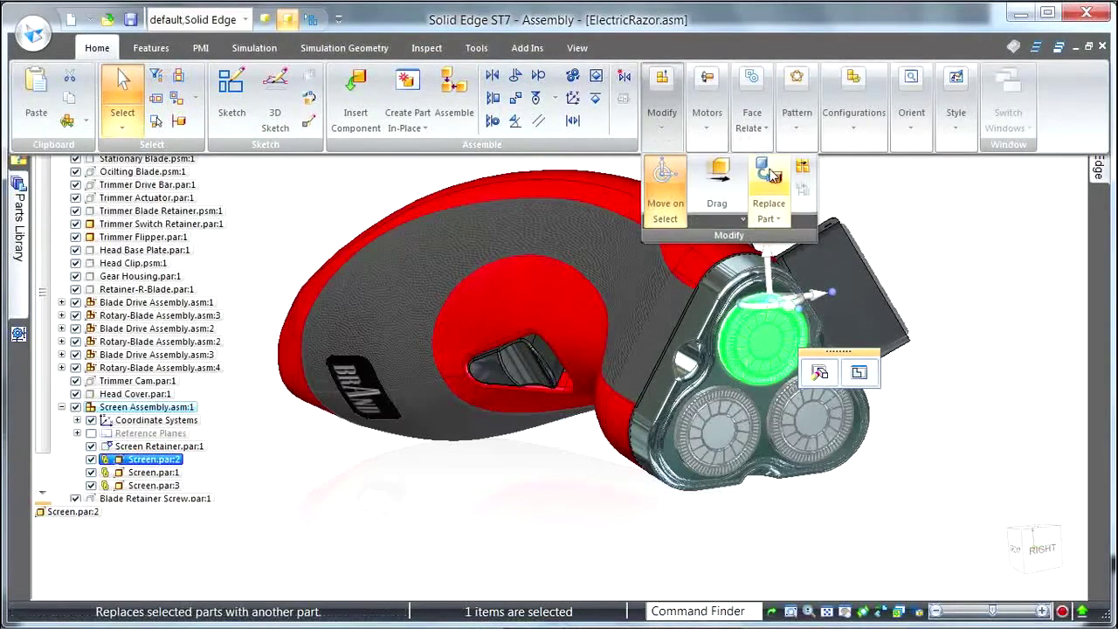
click(768, 179)
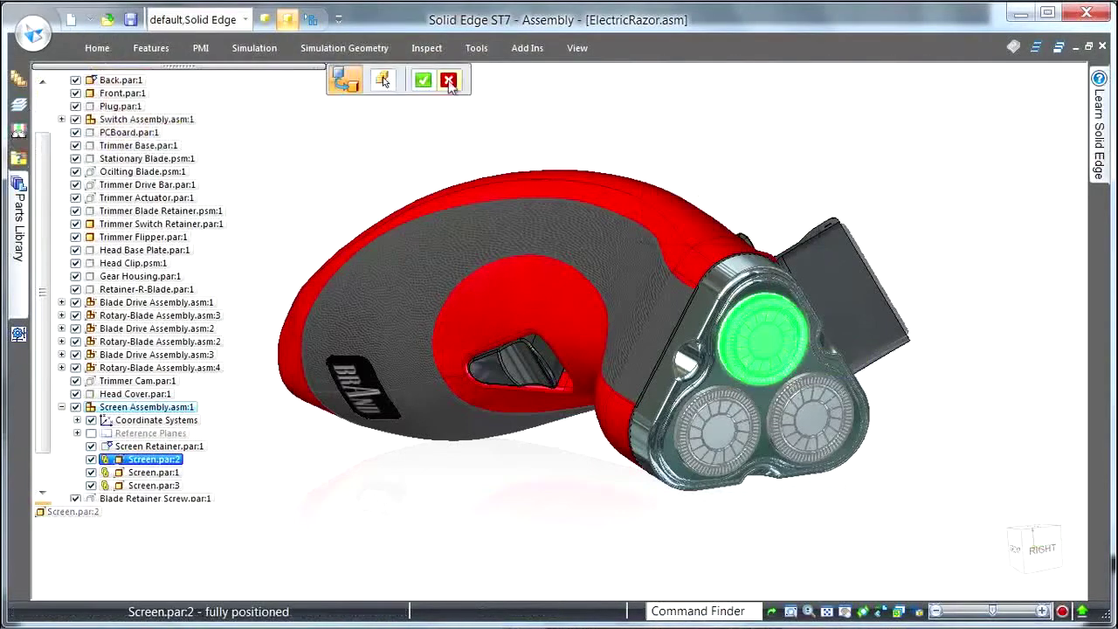
click(383, 80)
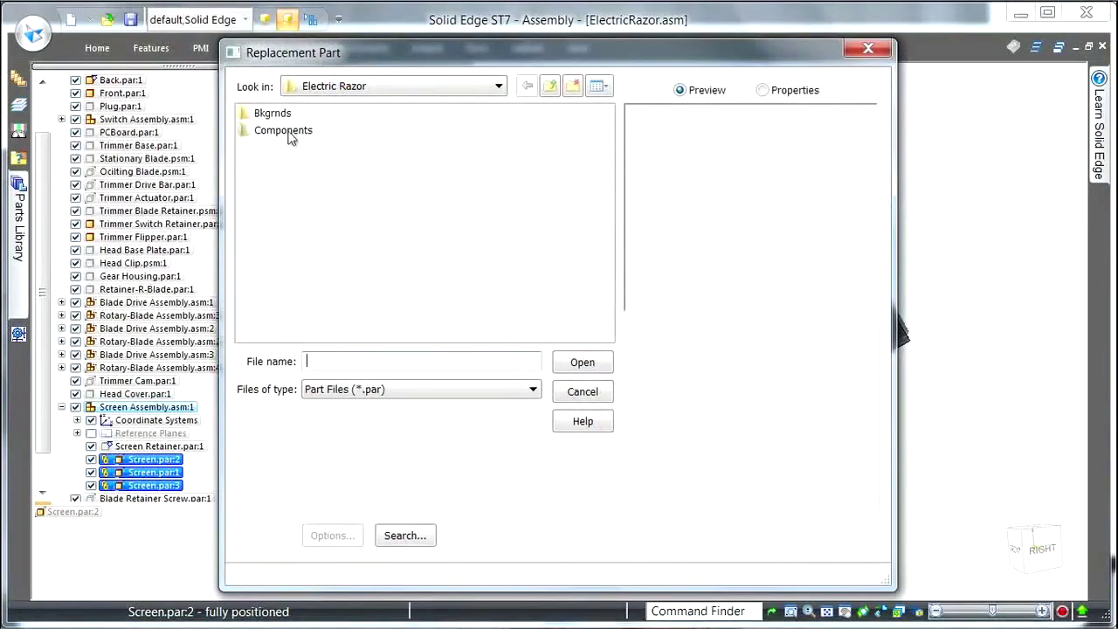
double_click(290, 133)
click(294, 113)
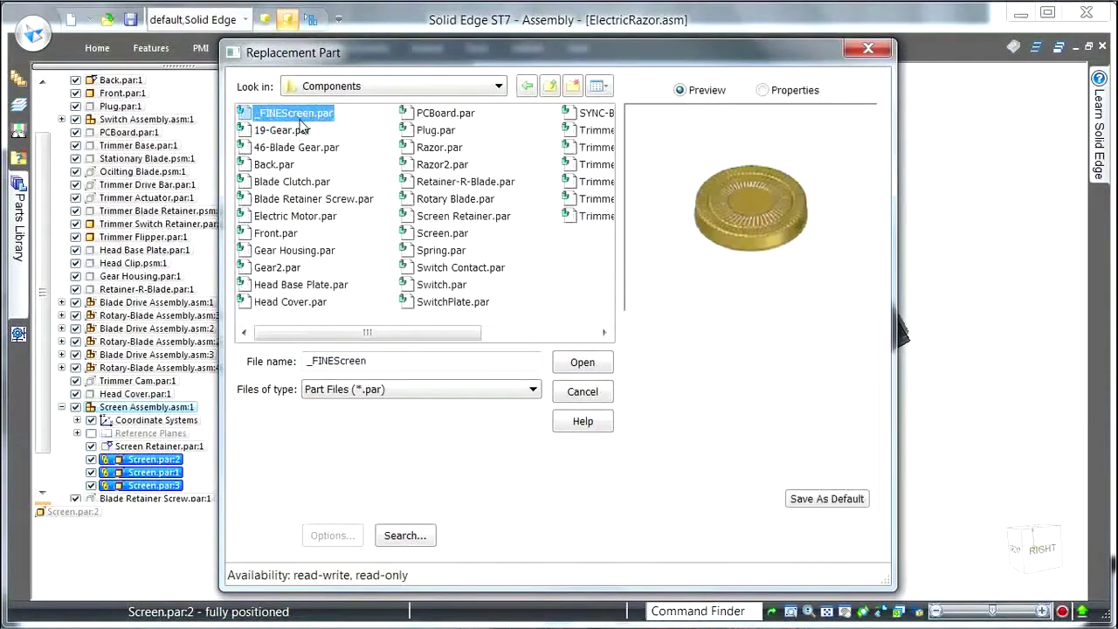
click(582, 362)
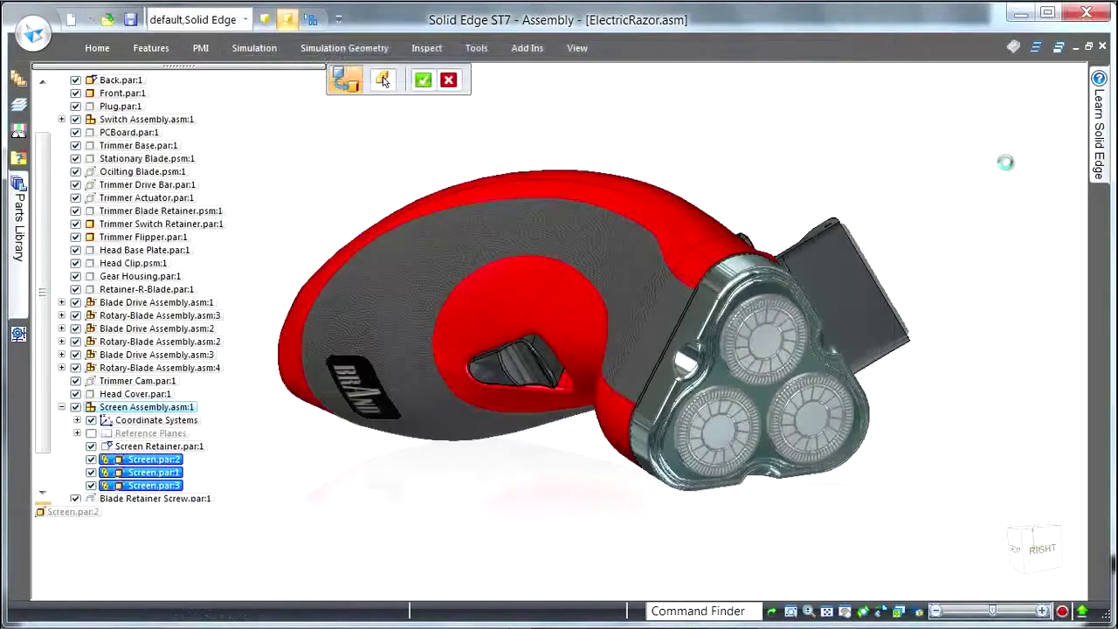
click(943, 170)
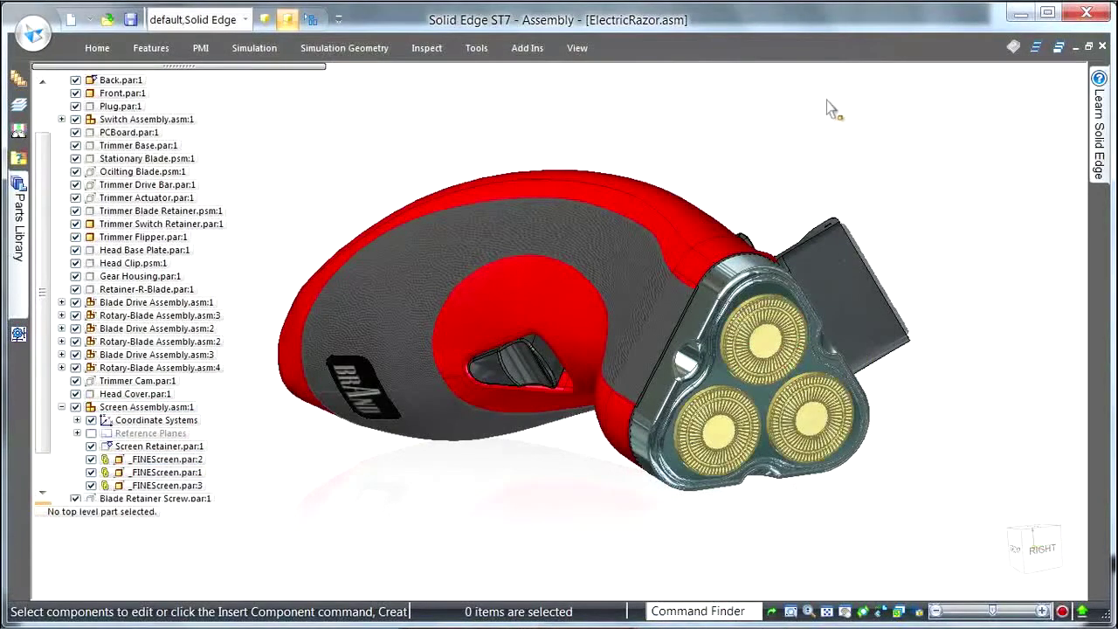
Send the changed razor assembly to the open KeyShot scene with KeyShot Update
click(477, 48)
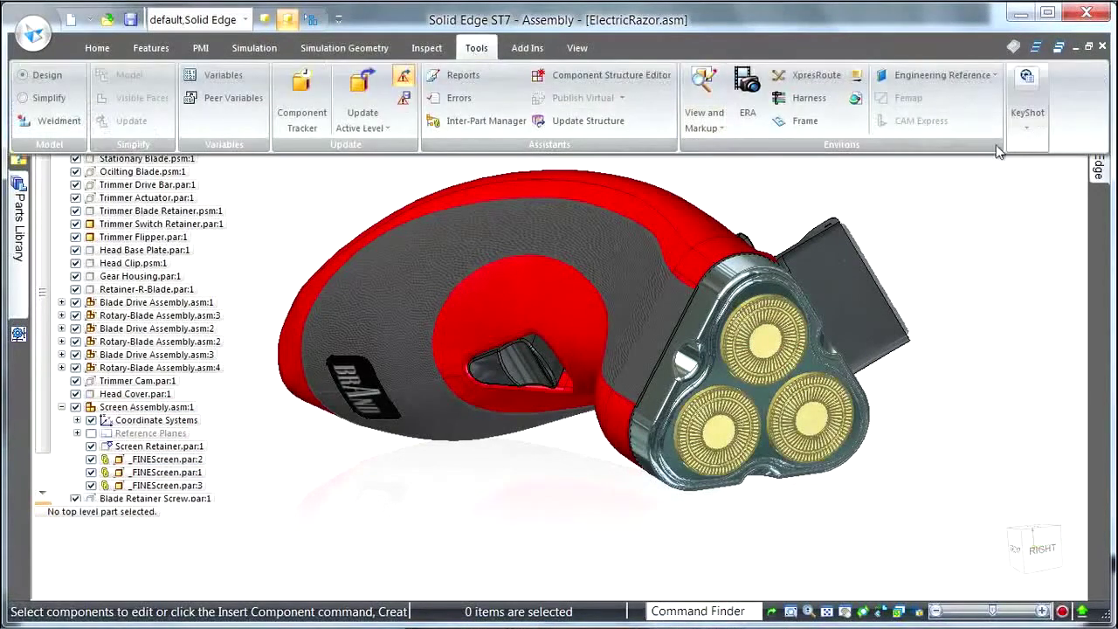
click(1027, 98)
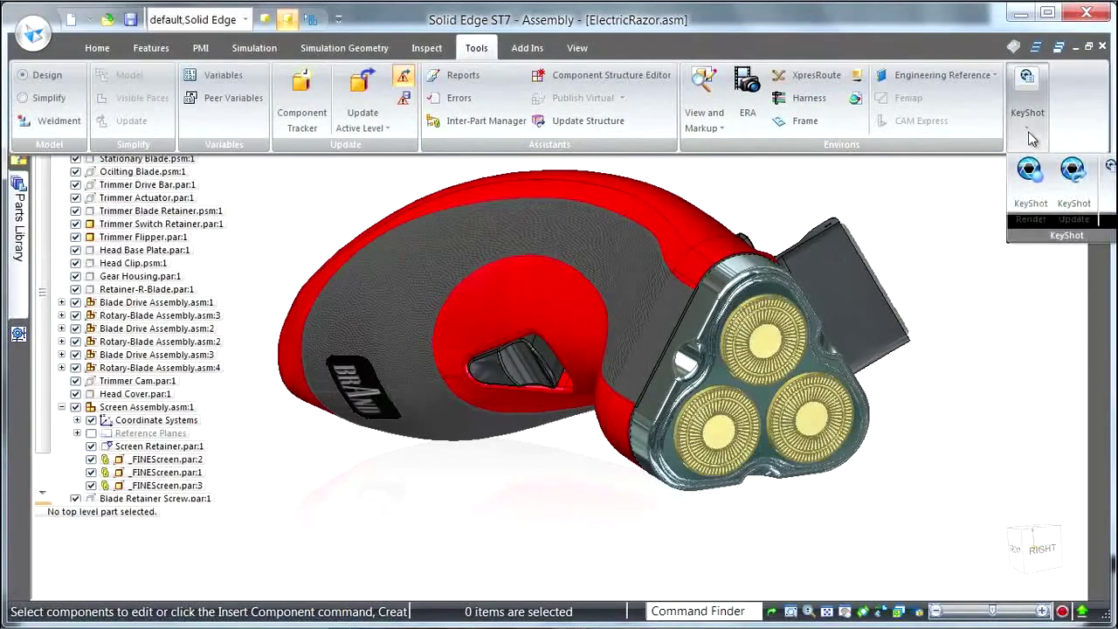
click(1074, 176)
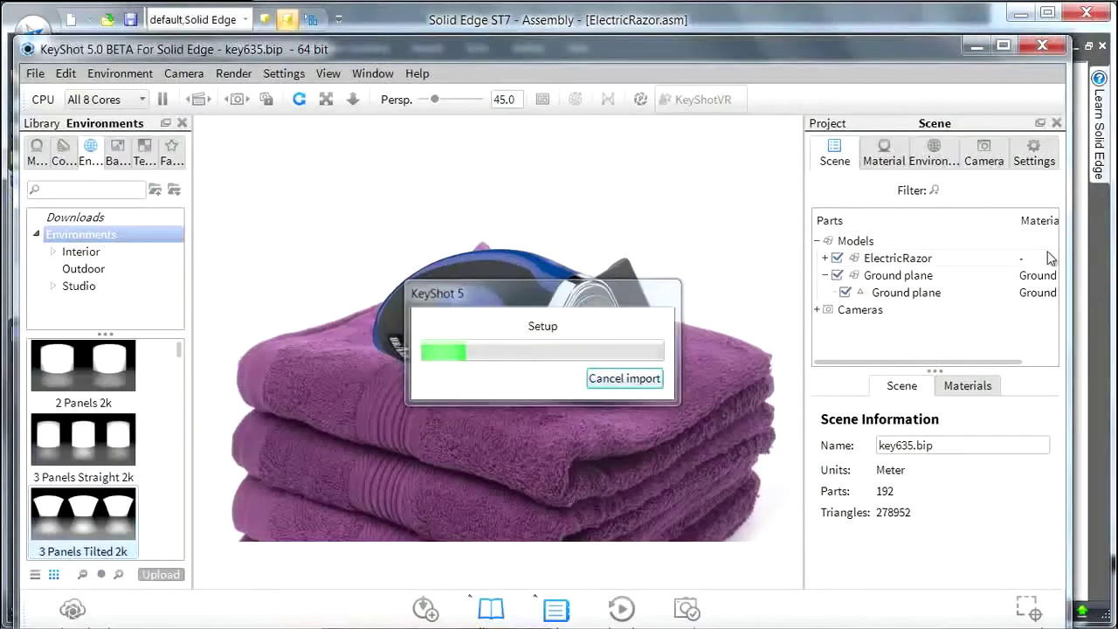